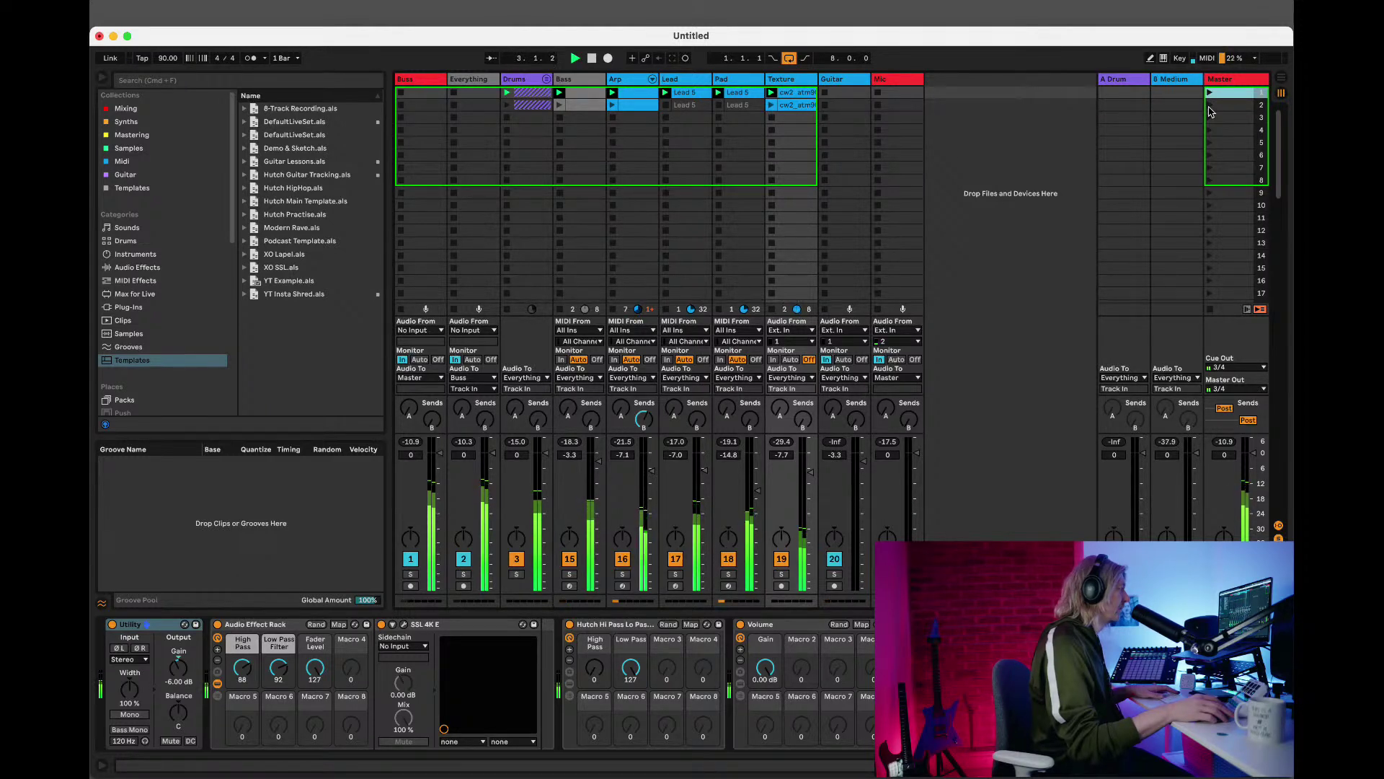
Play scene 2 and remove the Arp track's clip from it.
click(1210, 106)
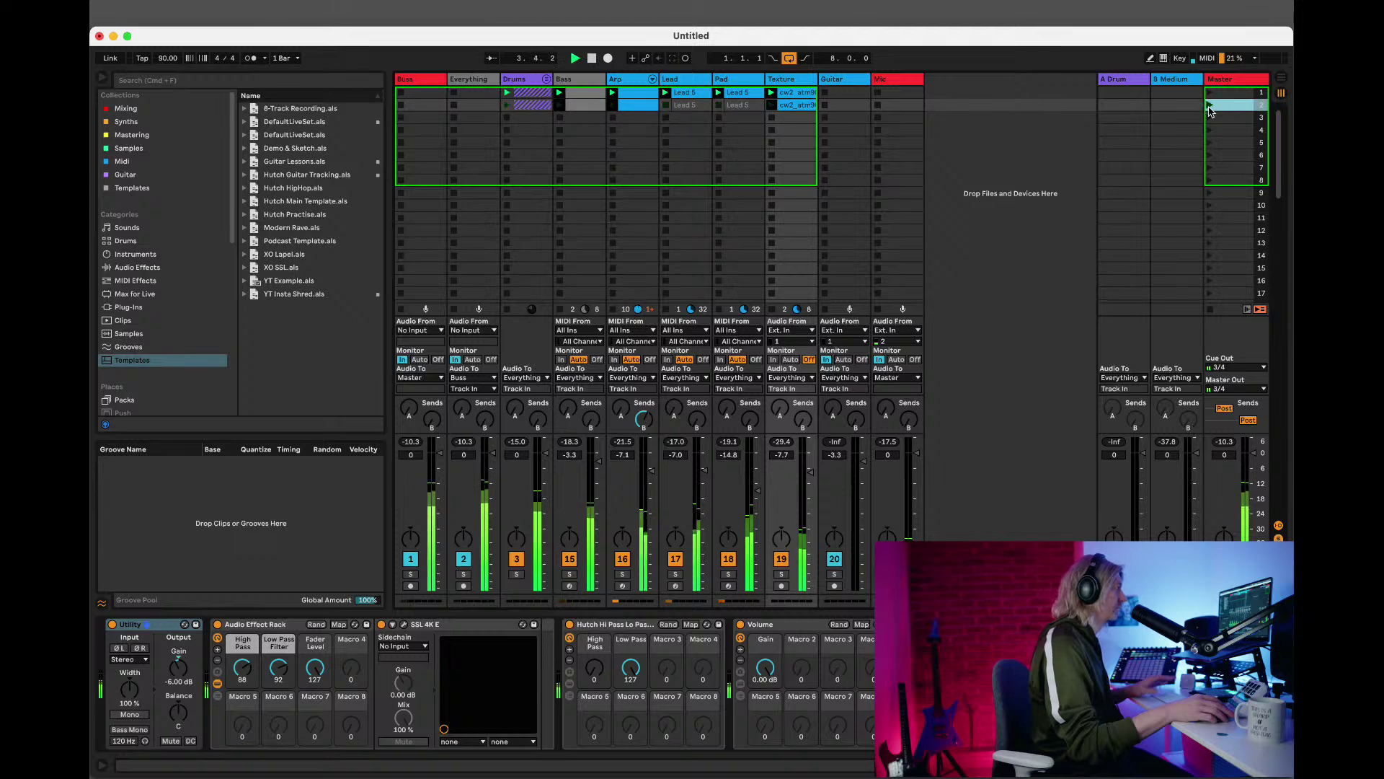
click(783, 79)
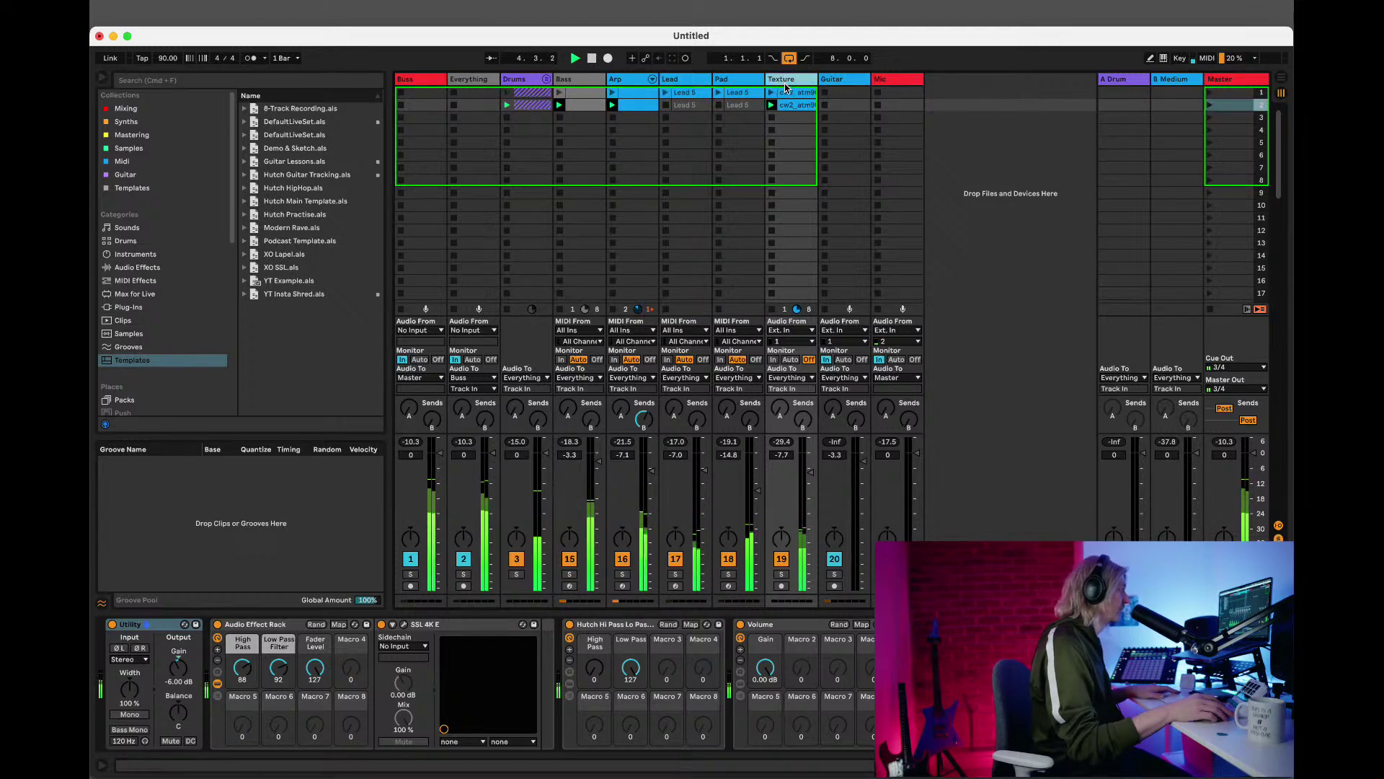
click(649, 107)
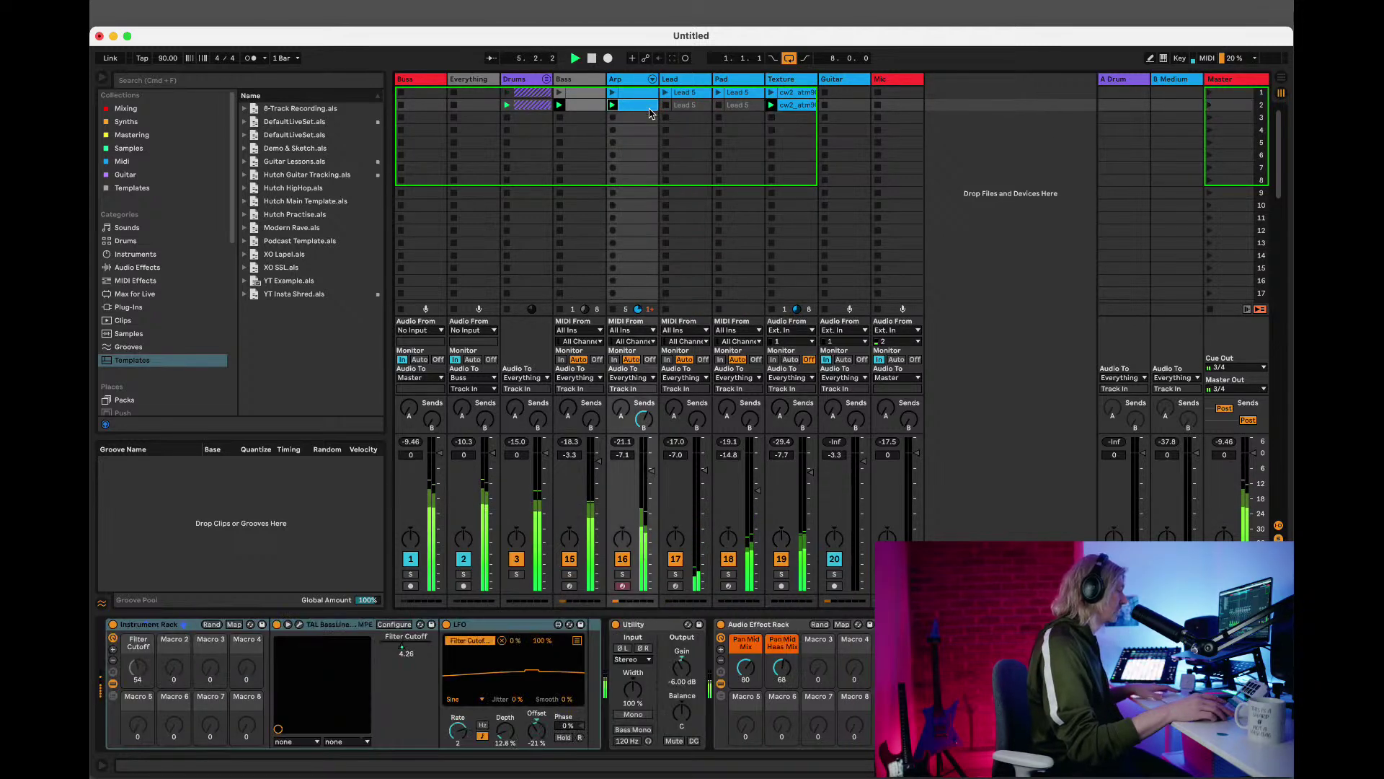
click(1223, 106)
Deactivate the Texture clip in scene 2 and play scene 1 without the texture layer.
click(798, 105)
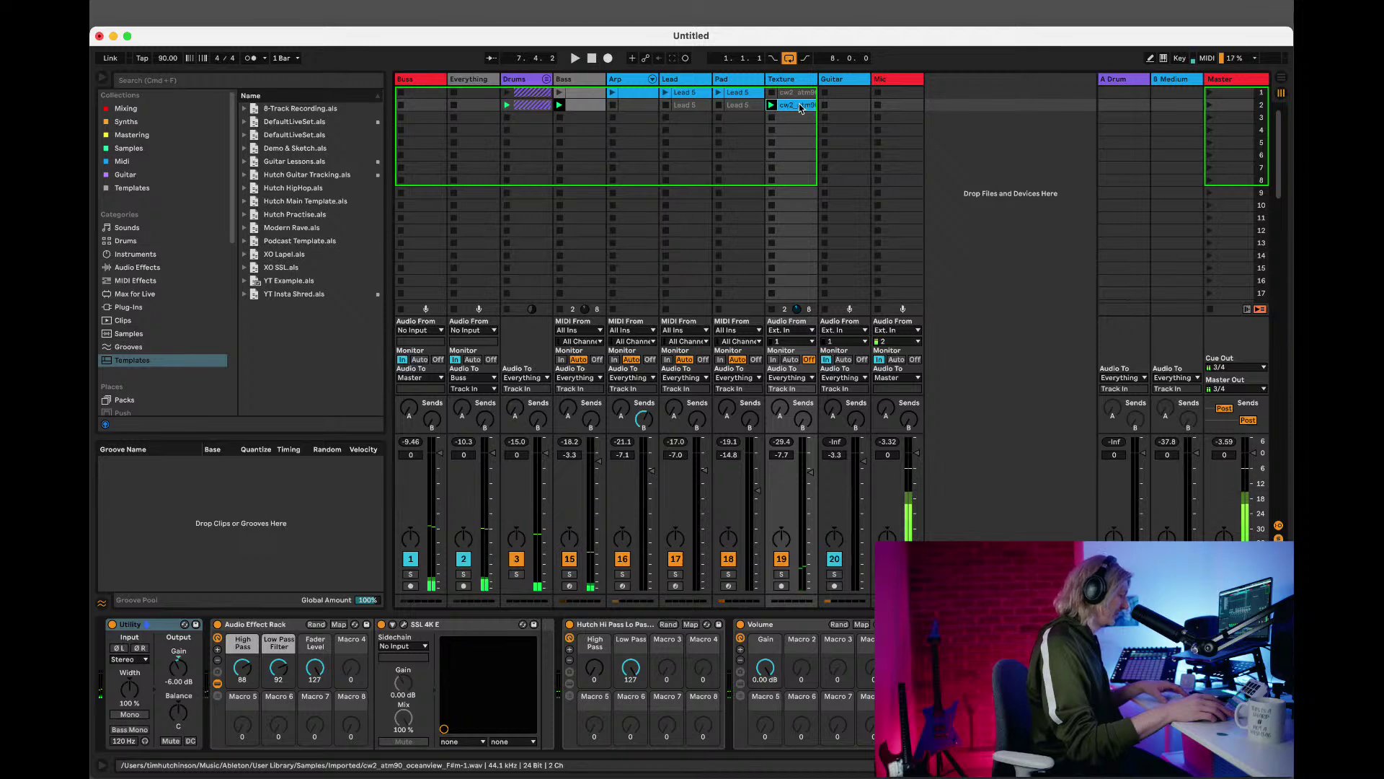
key(Delete)
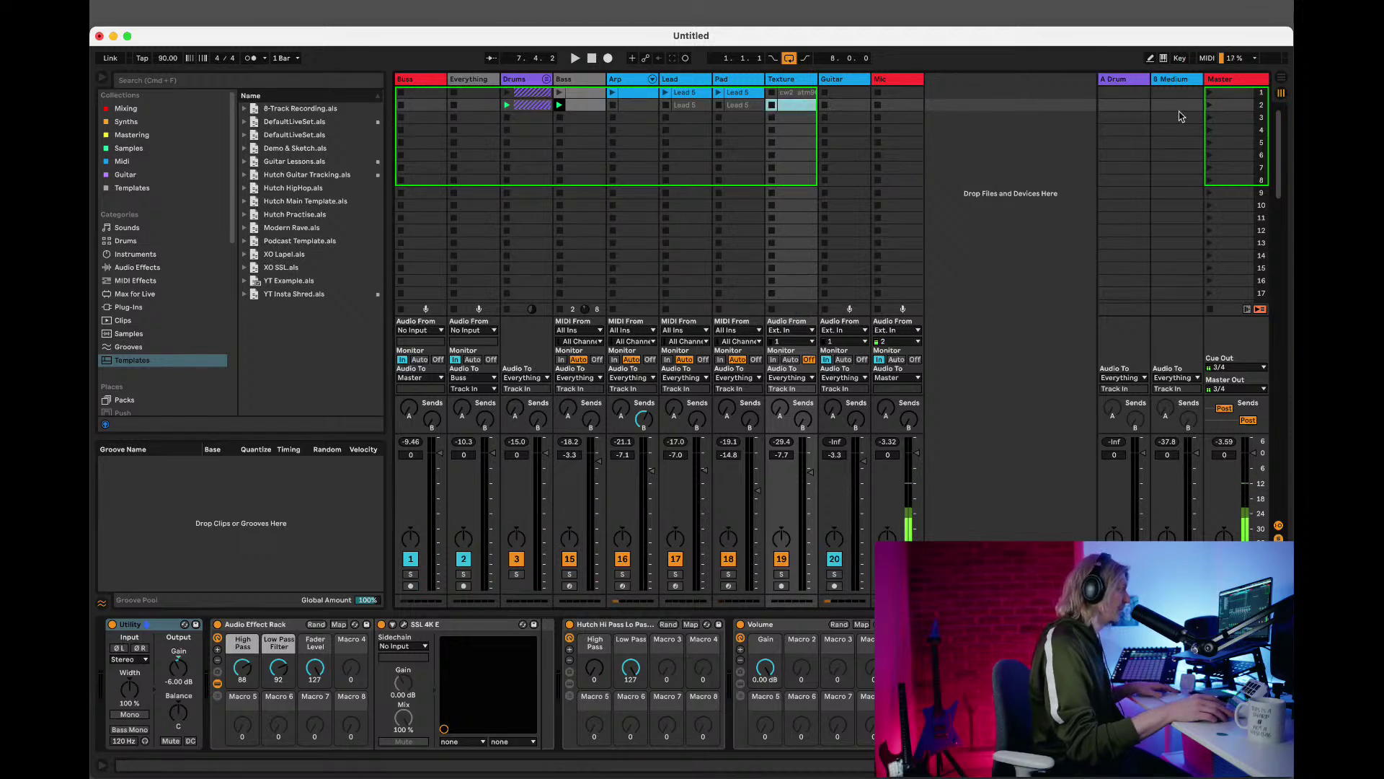
click(1223, 107)
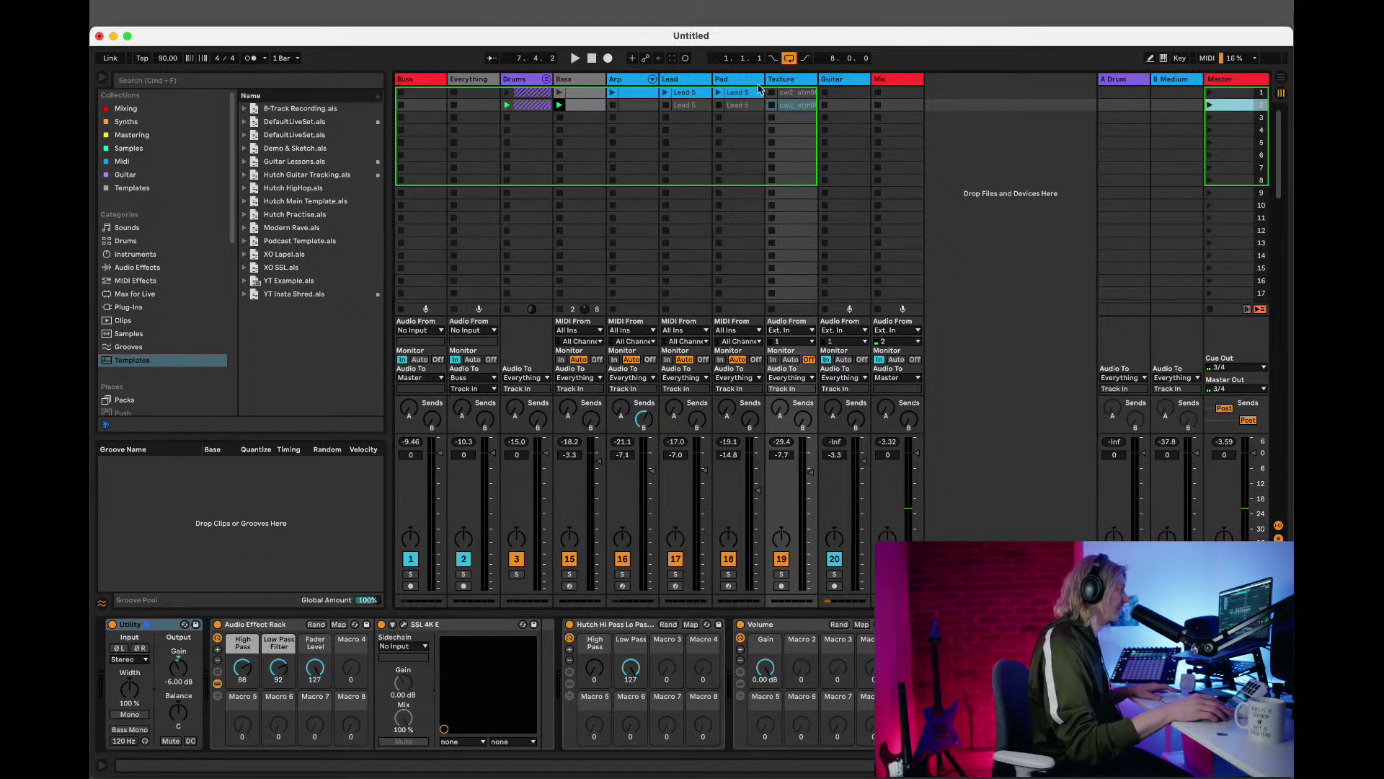
click(1210, 93)
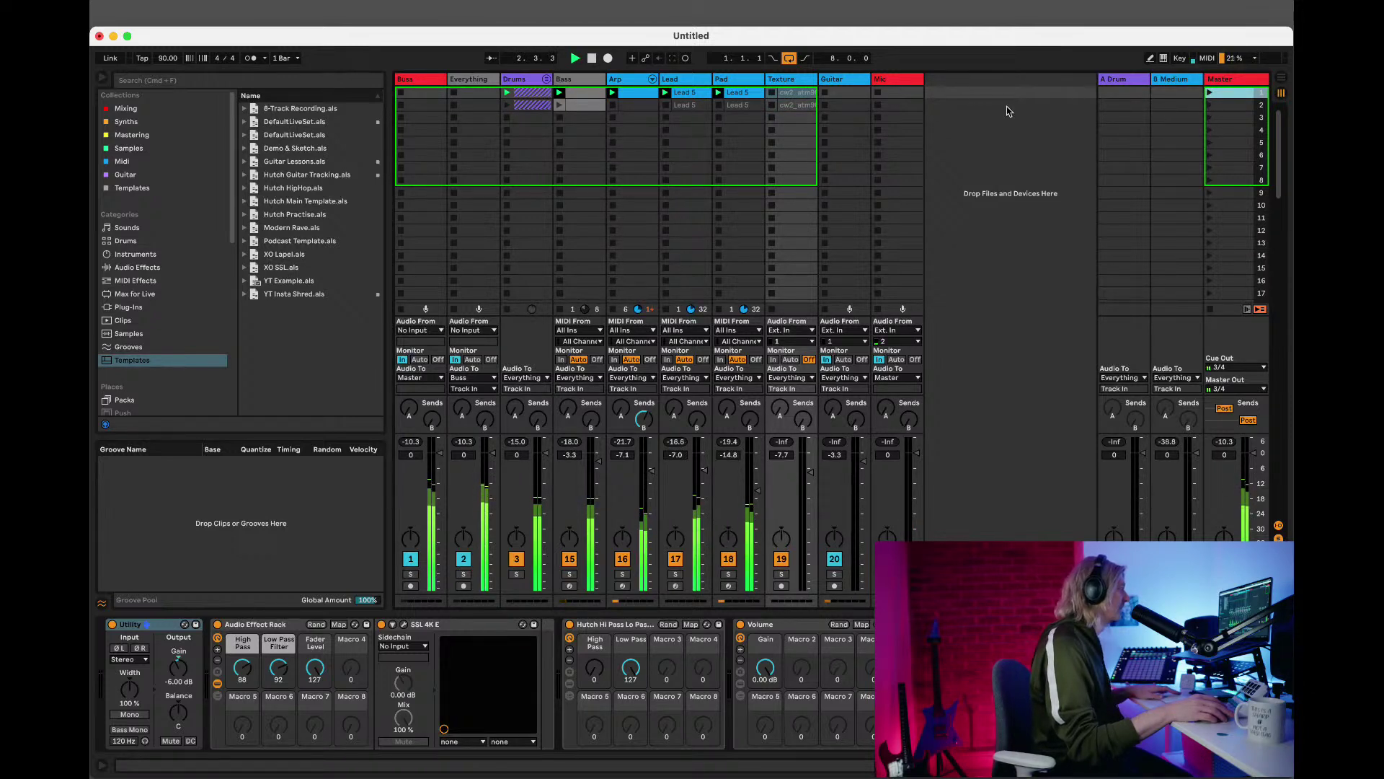
Delete the Texture track's clips from scenes 1 and 2, and play scene 2.
click(787, 96)
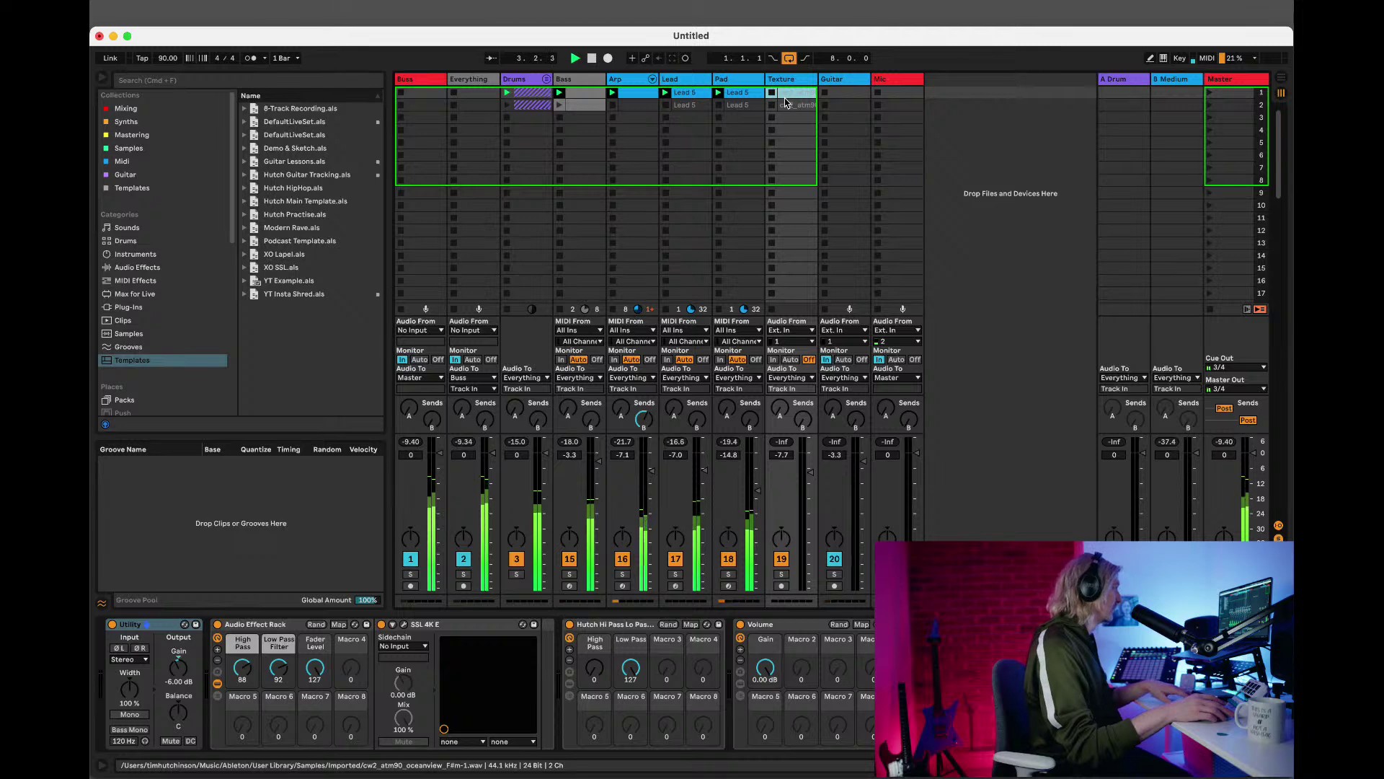
drag(796, 107, 795, 106)
key(Right)
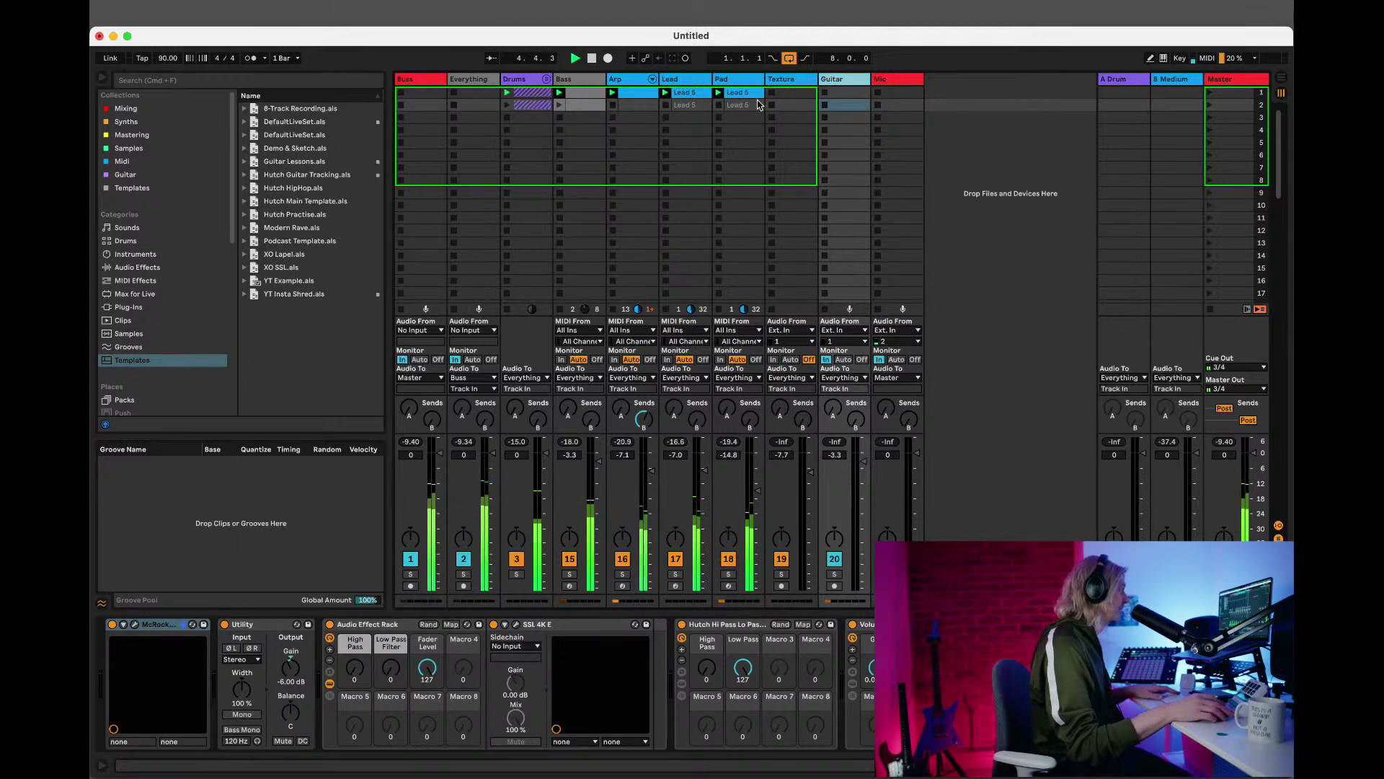
click(1210, 106)
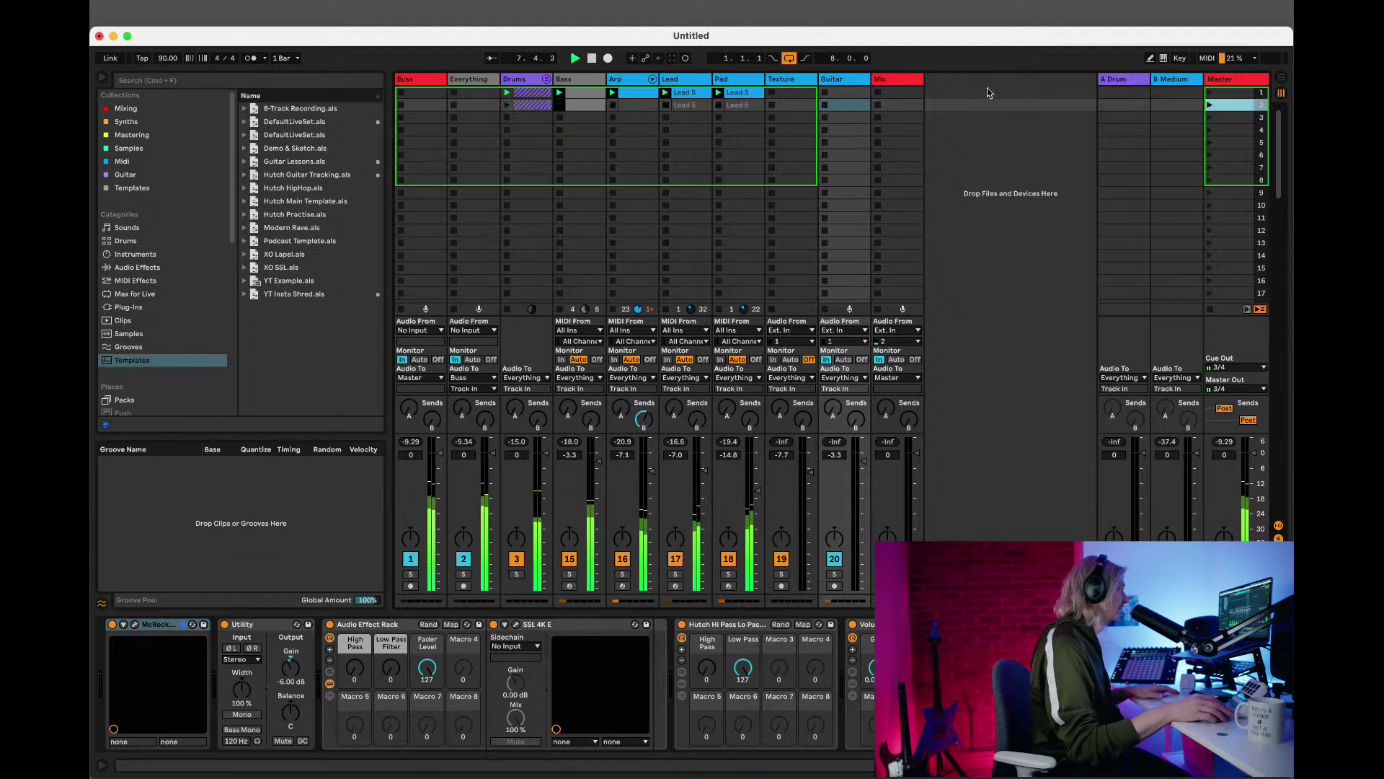
Insert two new MIDI tracks directly after the Pad track.
click(735, 78)
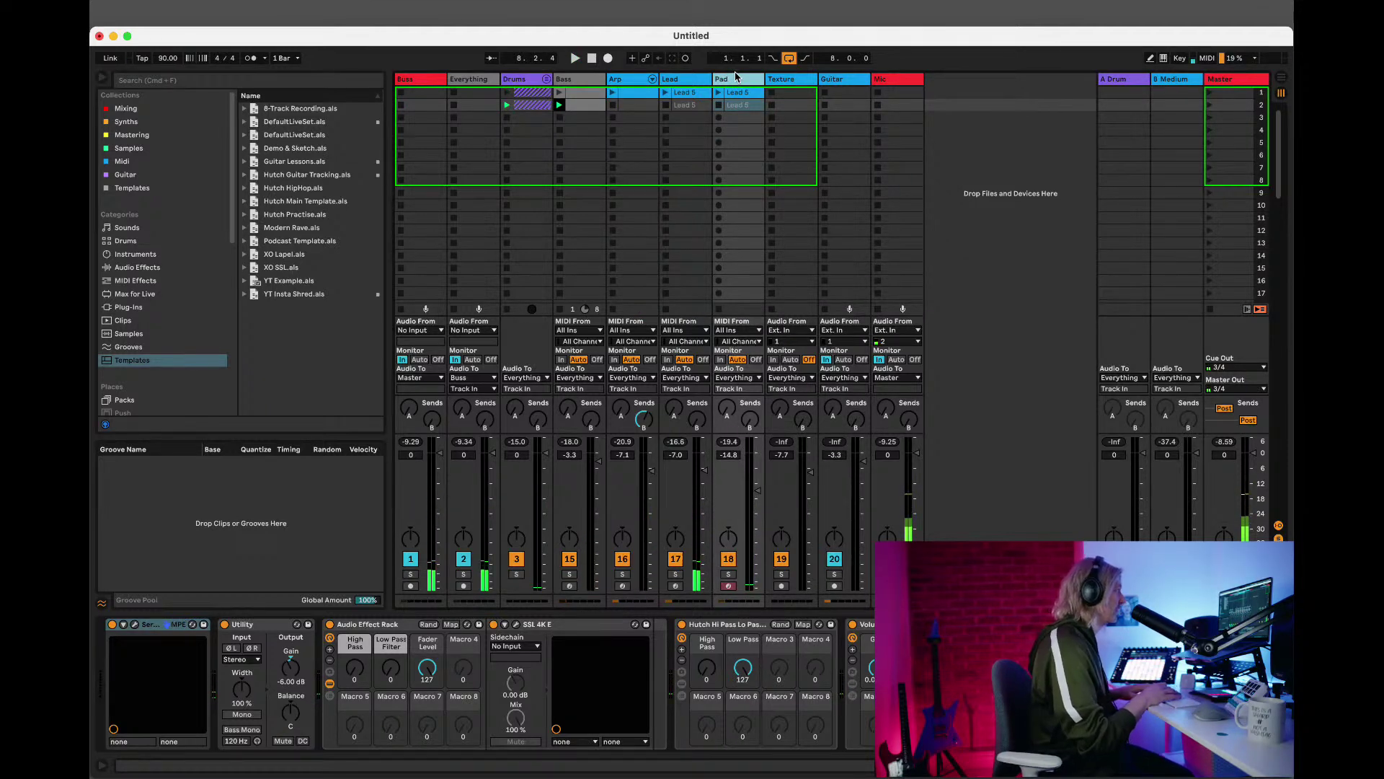
key(super+shift+t)
key(super+shift+t)
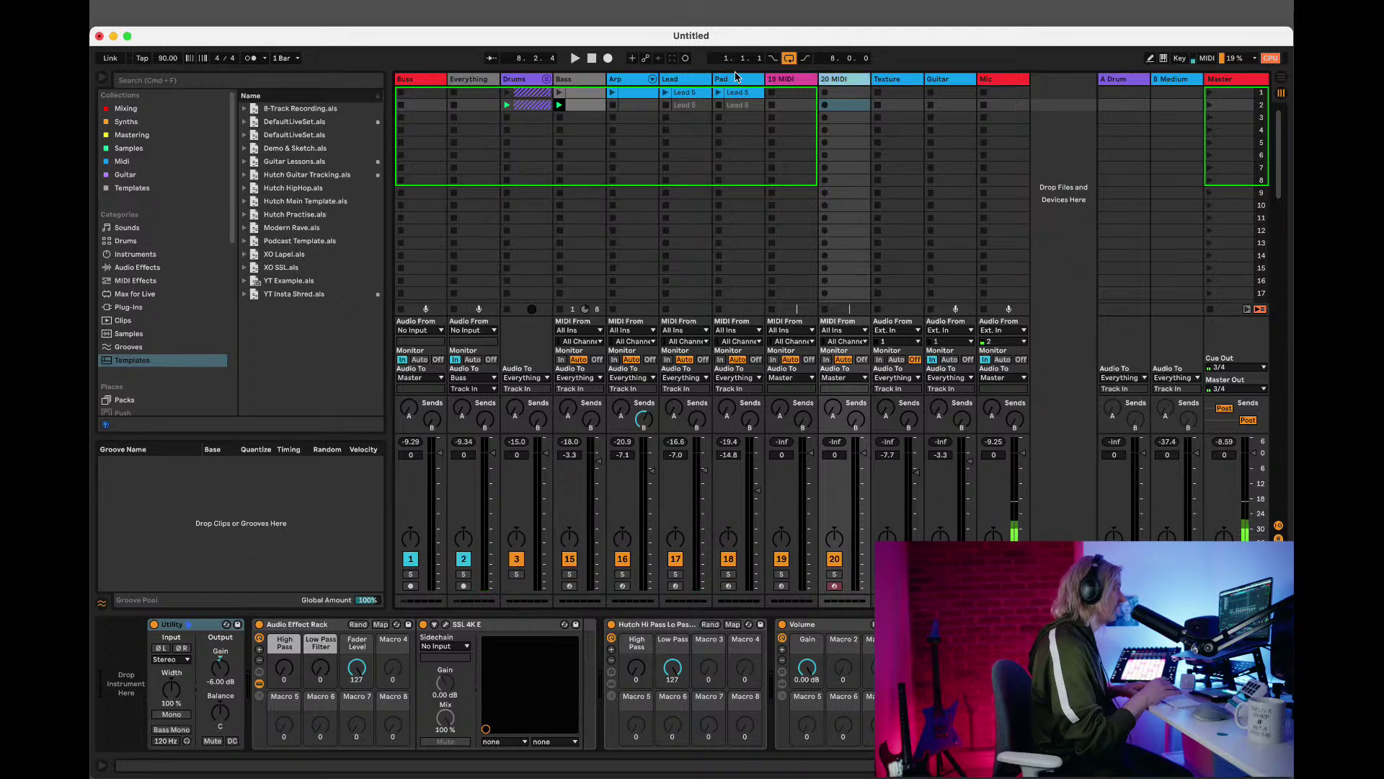
Rename the two new MIDI tracks Intrest and Vocal Stabs, in that order.
click(789, 81)
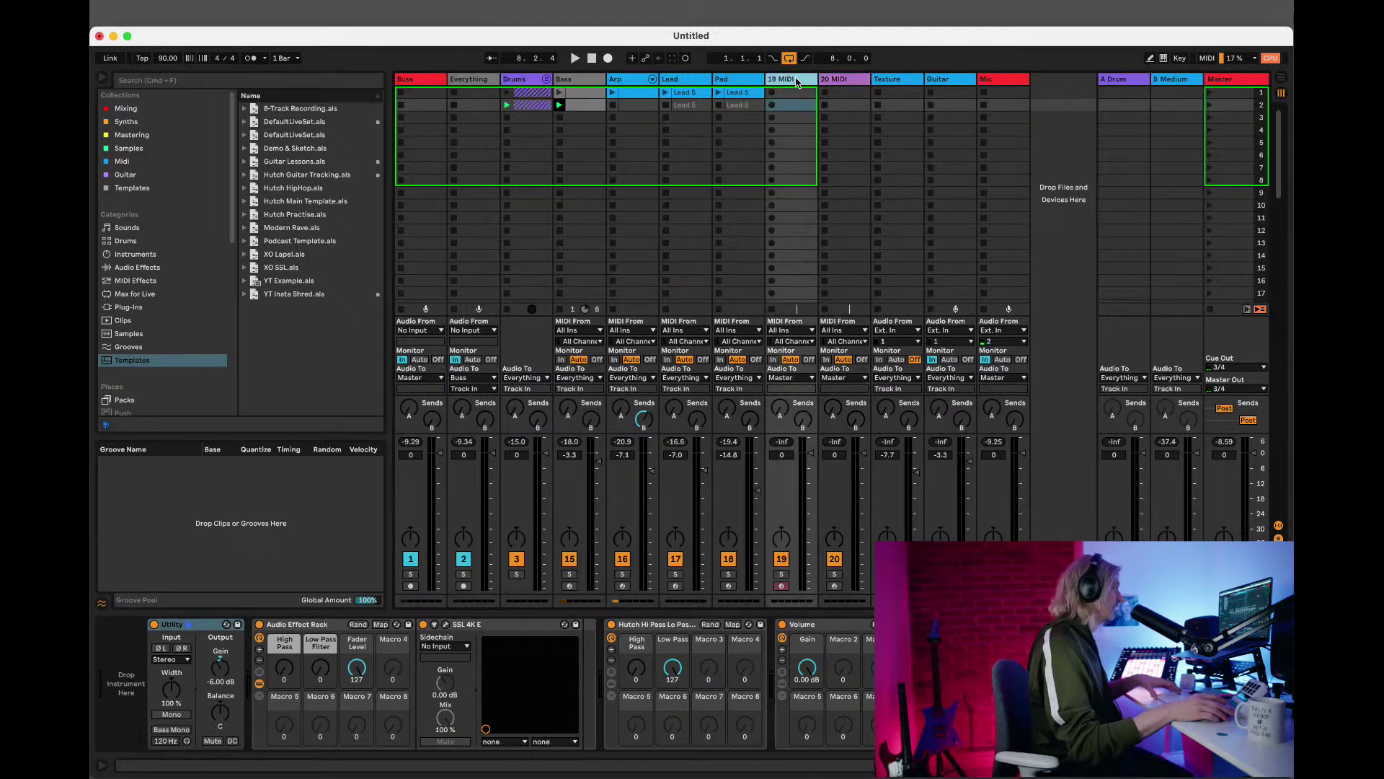
key(super+r)
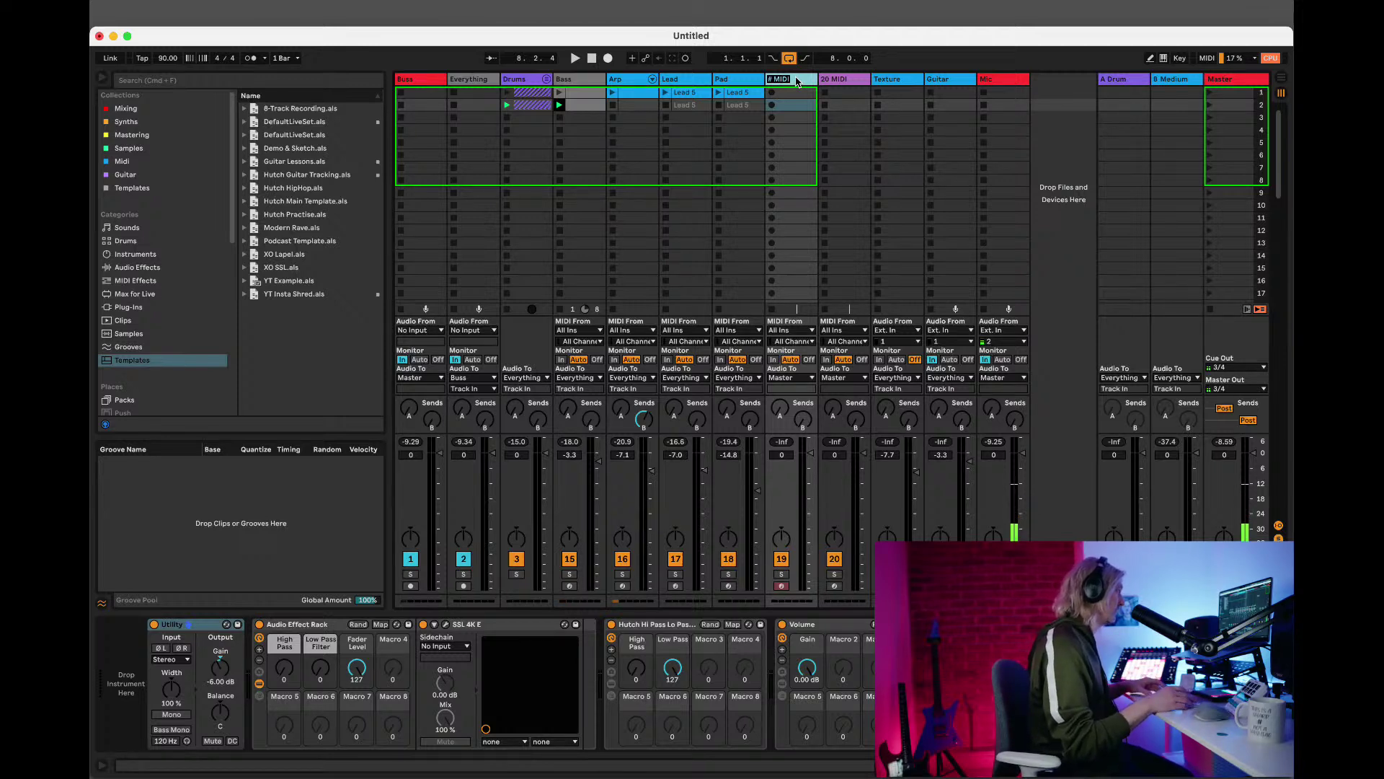
text(Intrest)
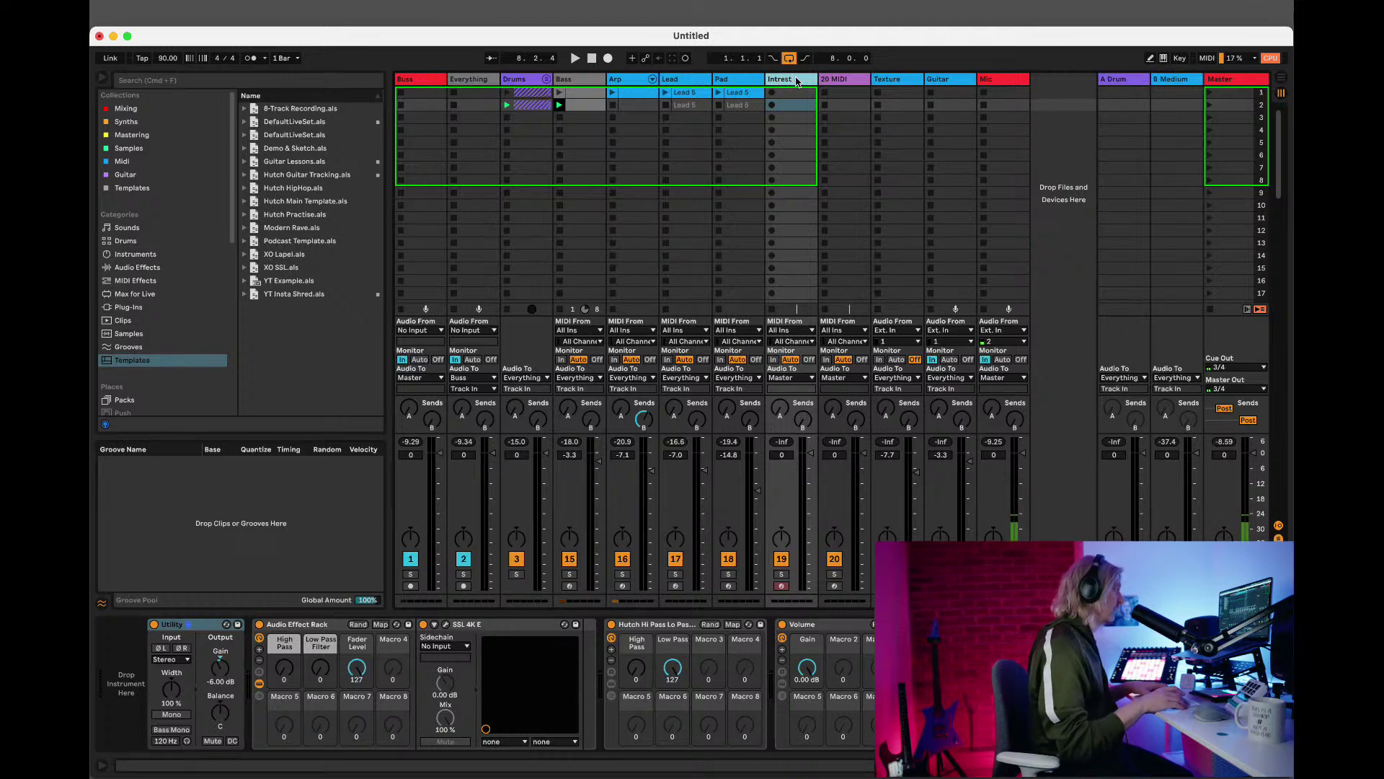
click(831, 81)
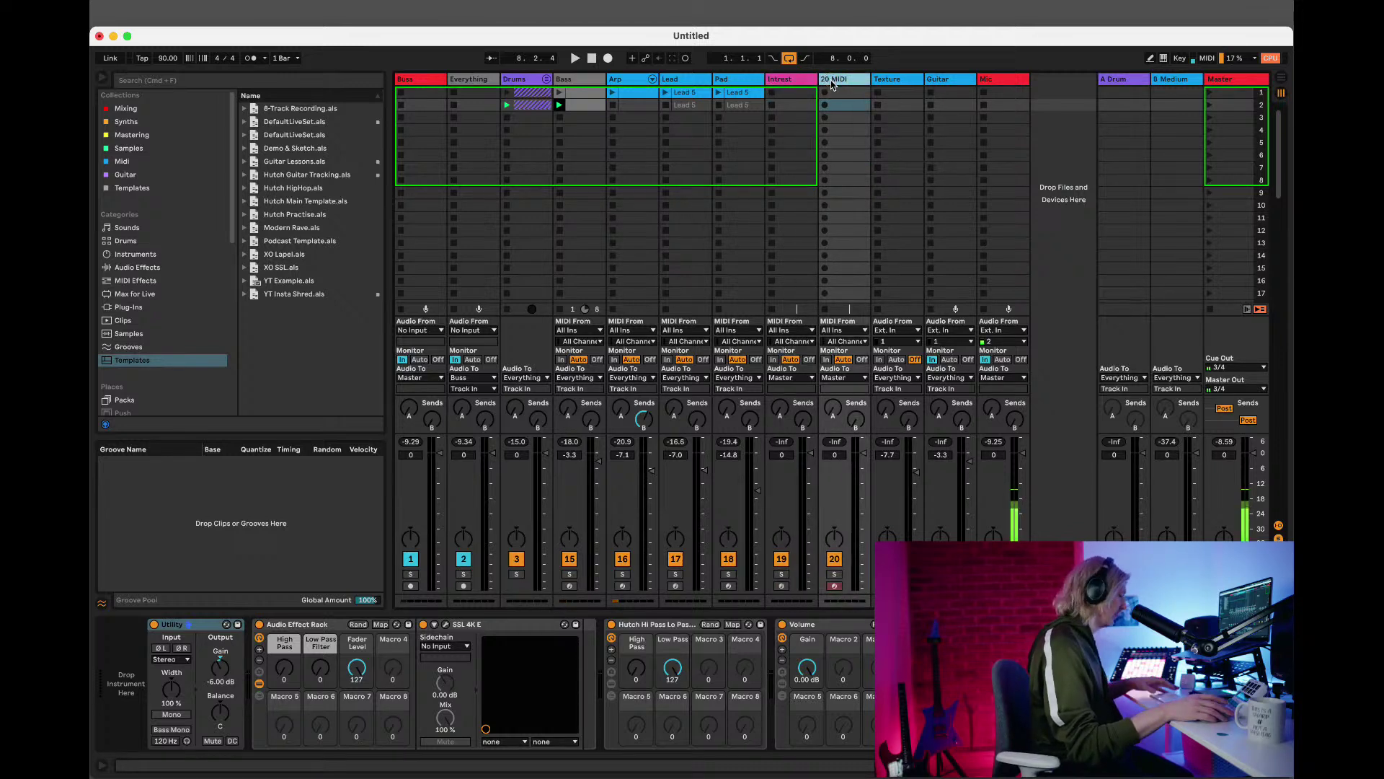
key(super+r)
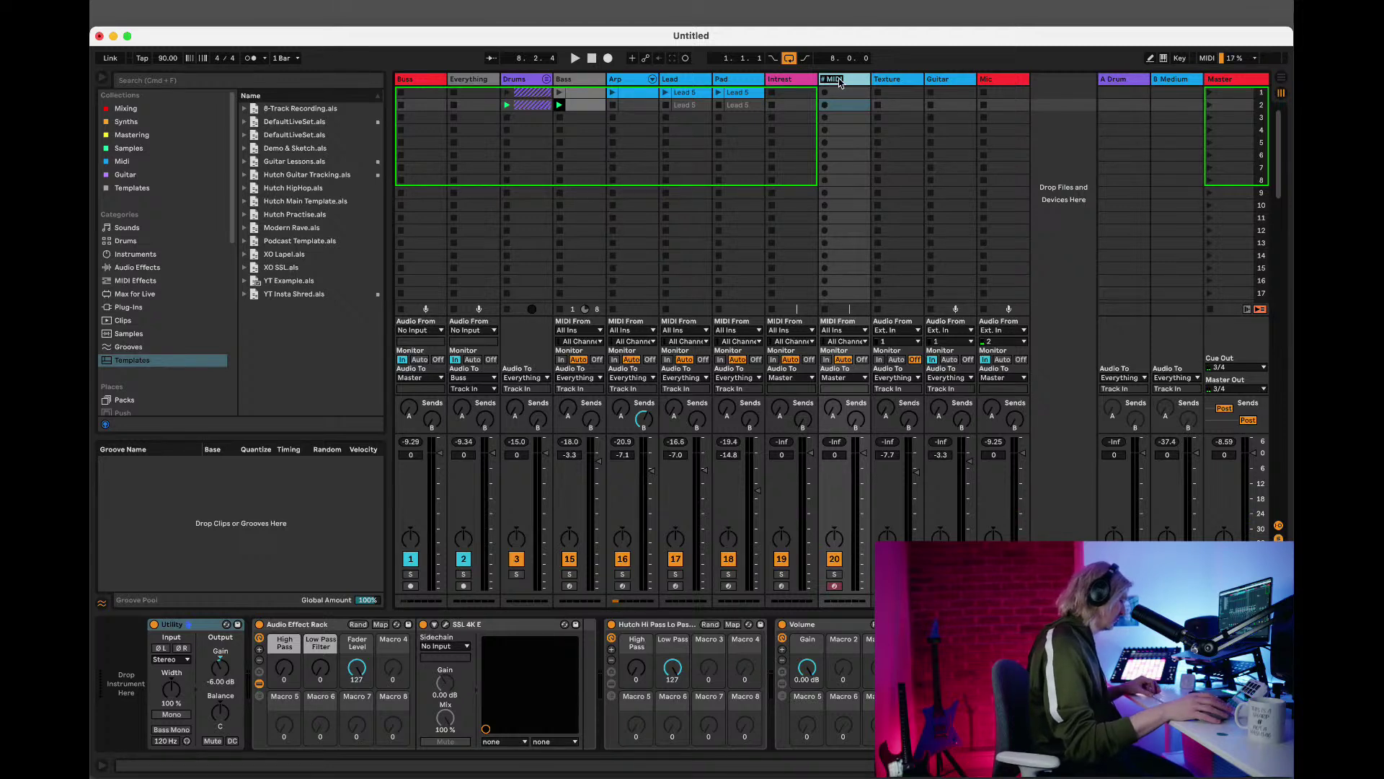
text(Vocal Stabs)
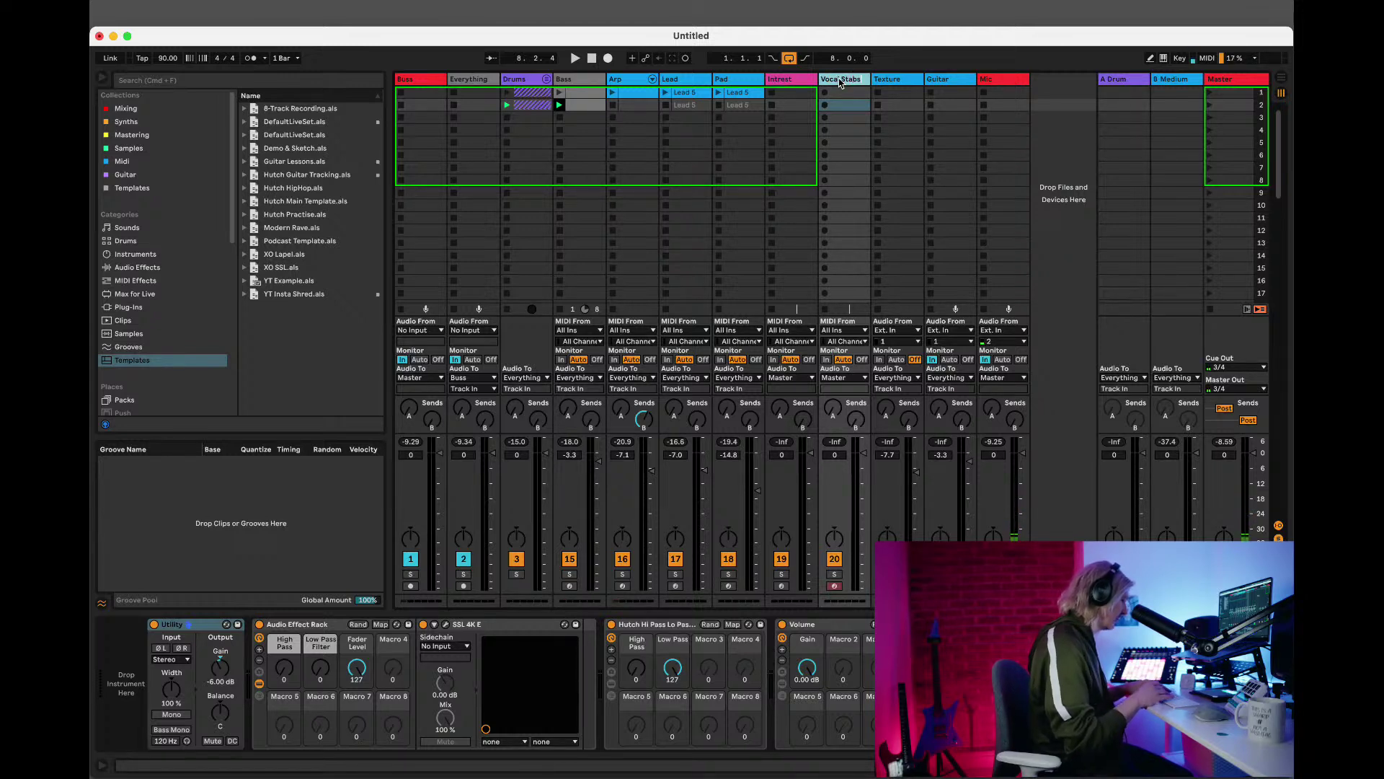
Insert another MIDI track after Vocal Stabs and name it Vocals.
click(845, 131)
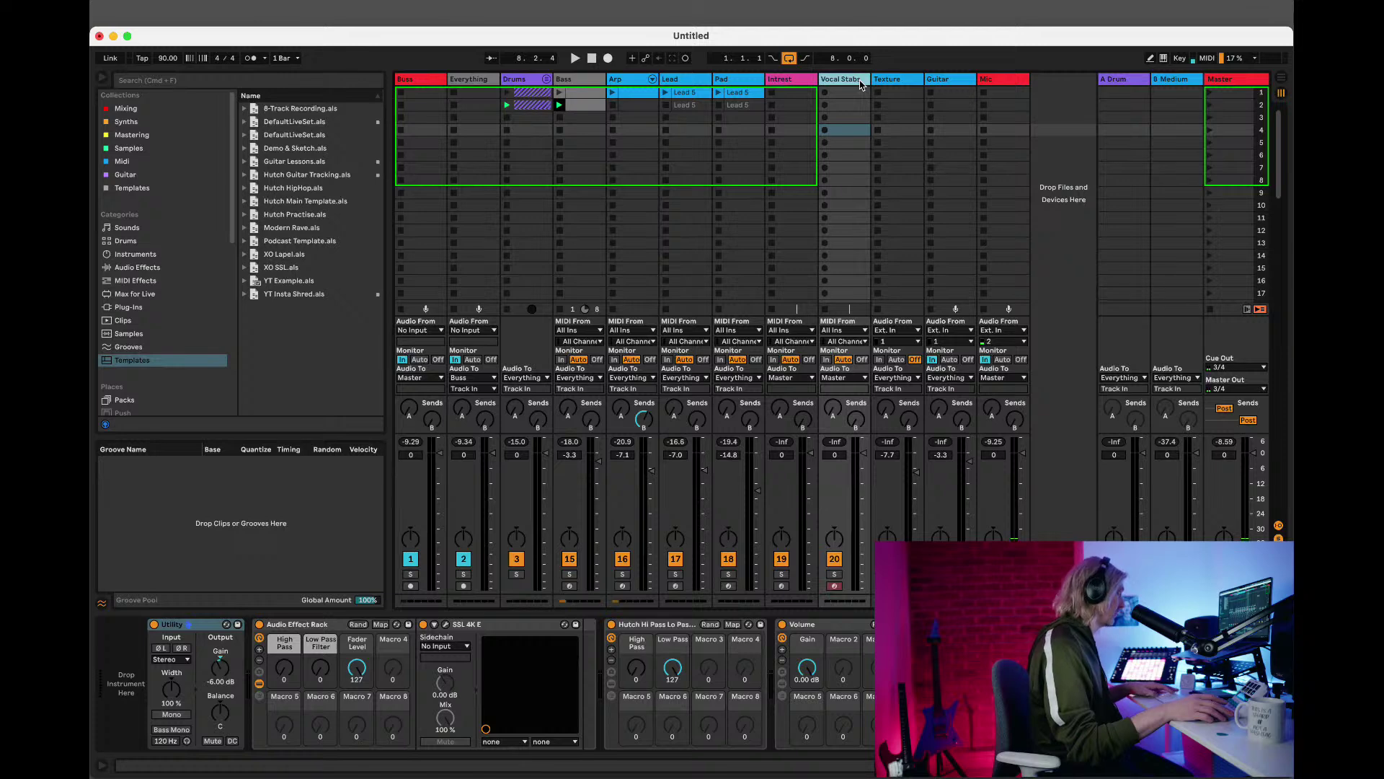
mouse_move(858, 85)
mouse_down()
mouse_move(800, 82)
mouse_move(832, 80)
mouse_up()
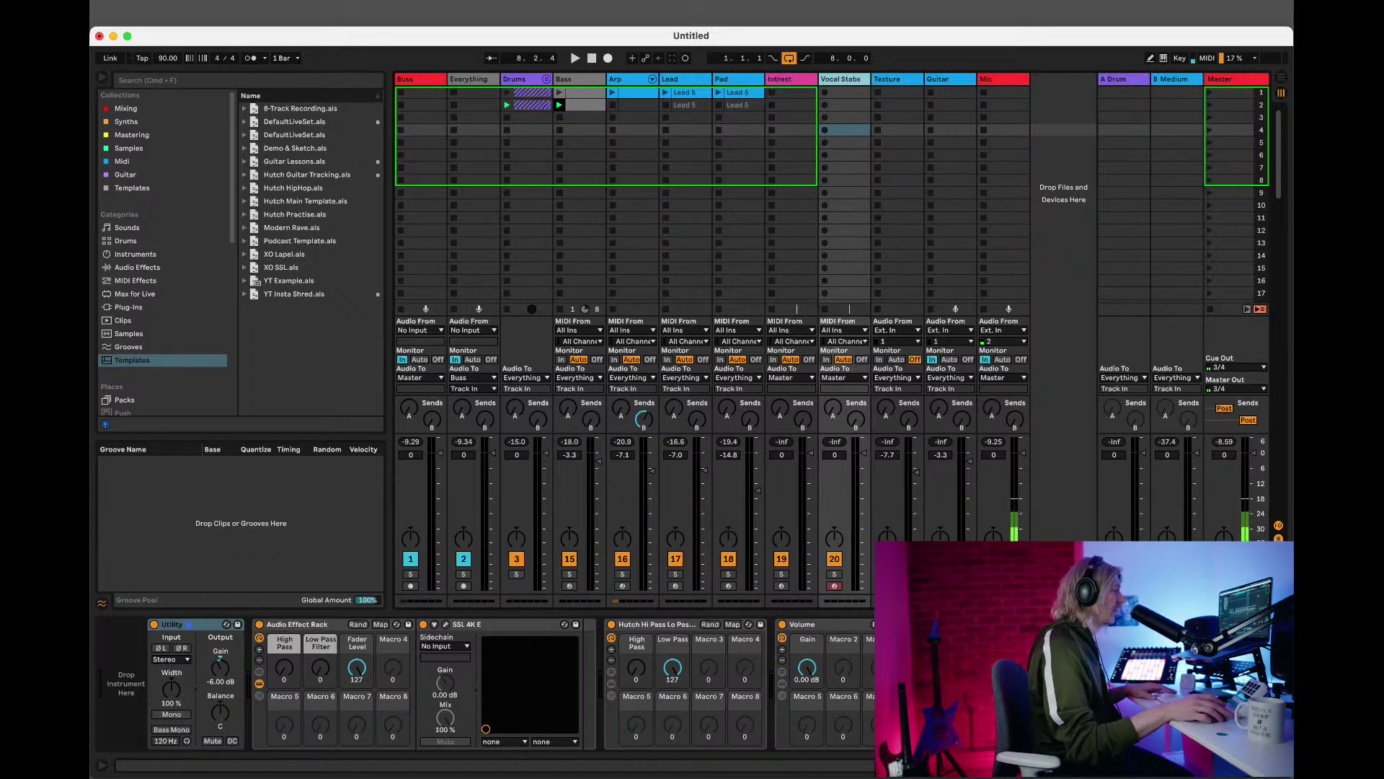
key(super+alt+l)
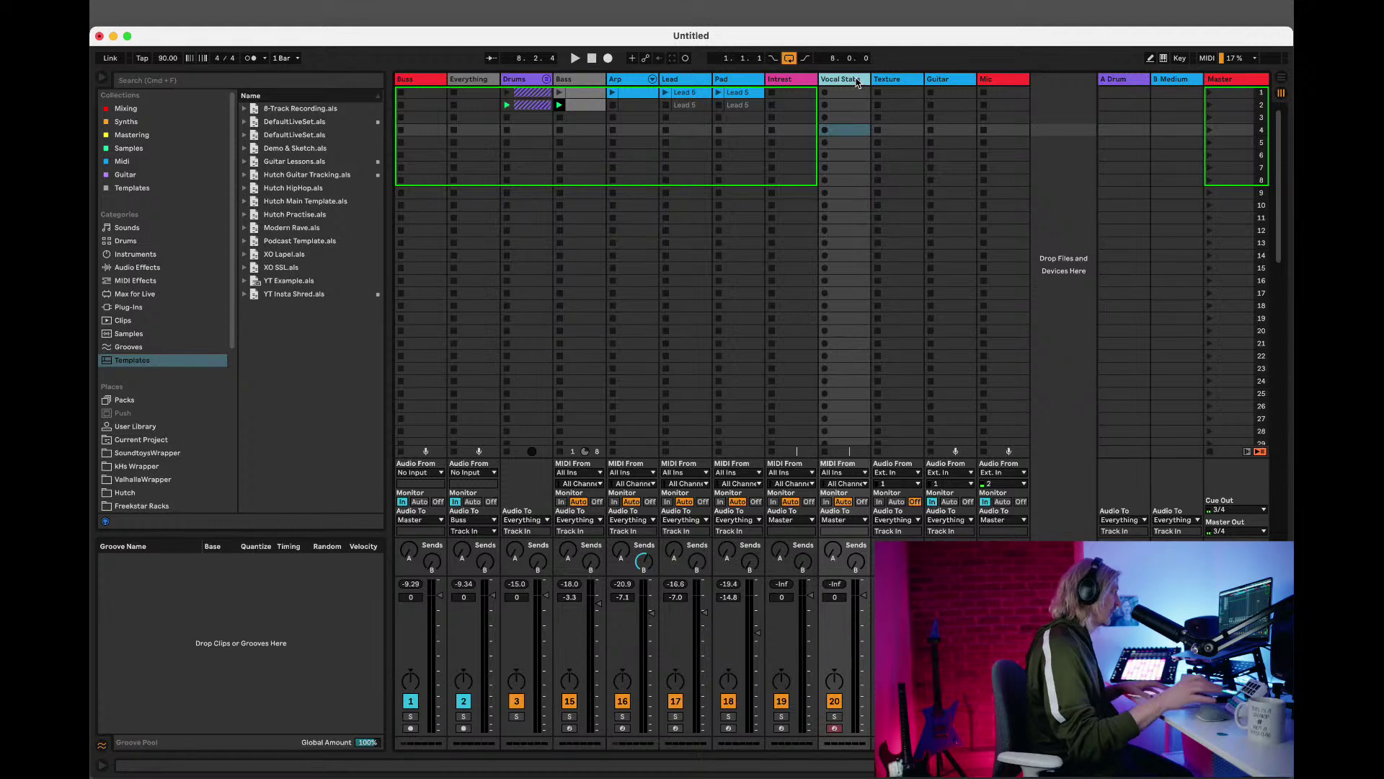
key(super+shift+t)
key(super+r)
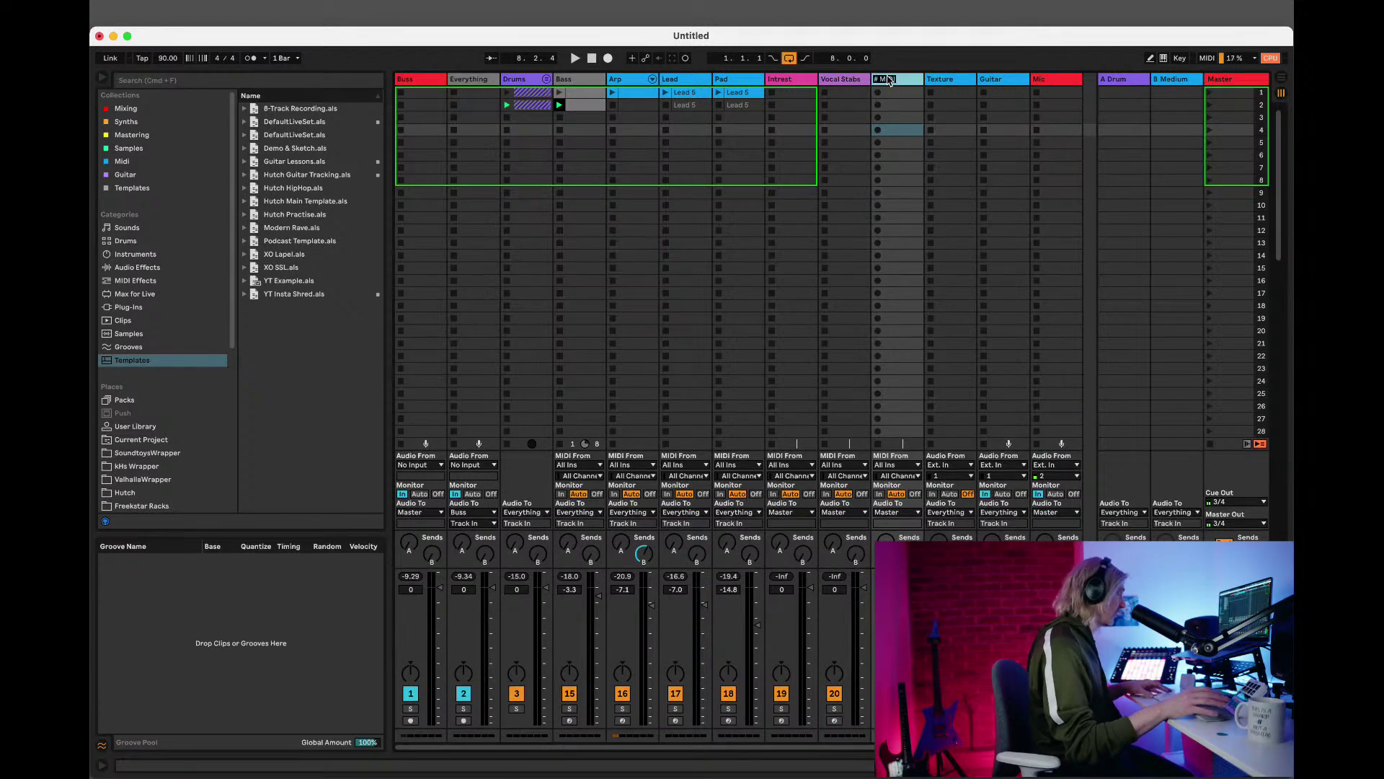
text(Vocals)
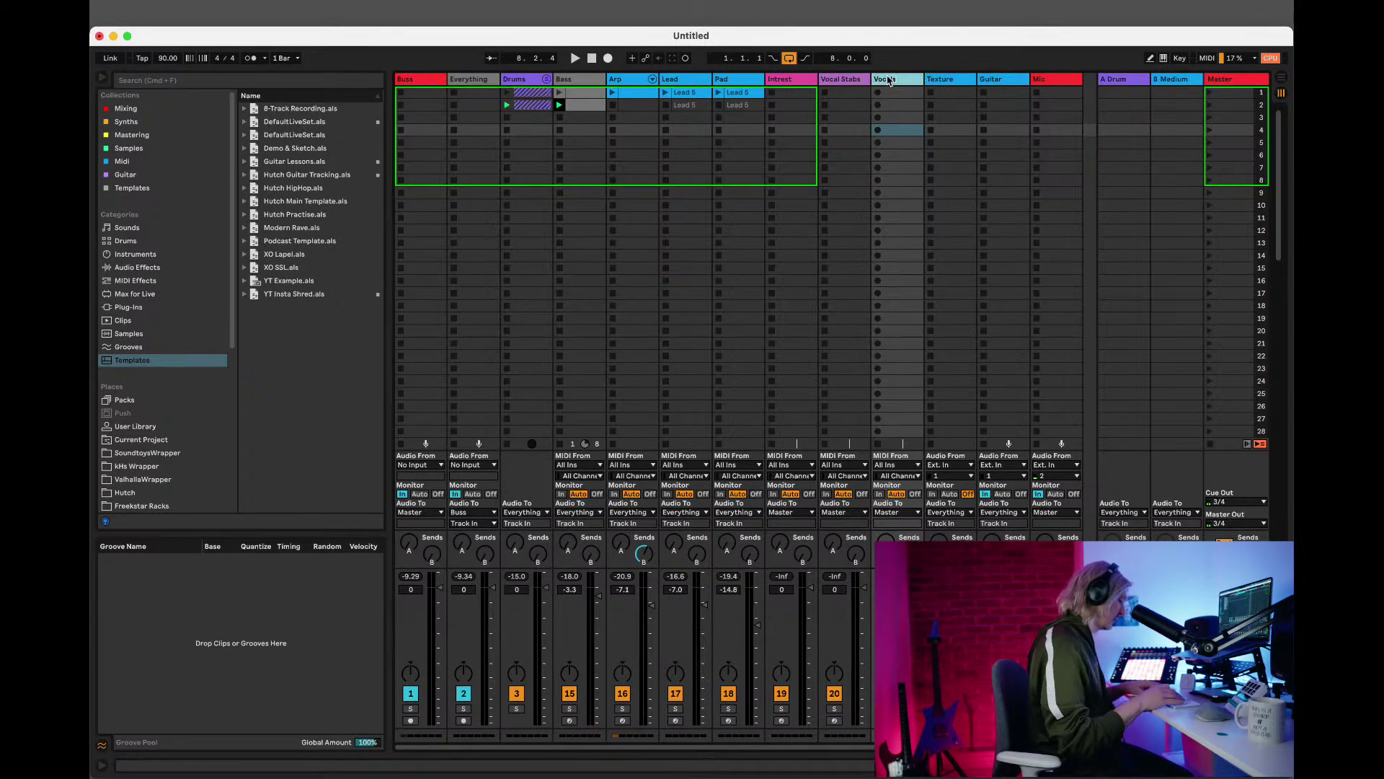
Change the colour of the Intrest, Vocal Stabs and Vocals tracks to blue.
shift+click(808, 81)
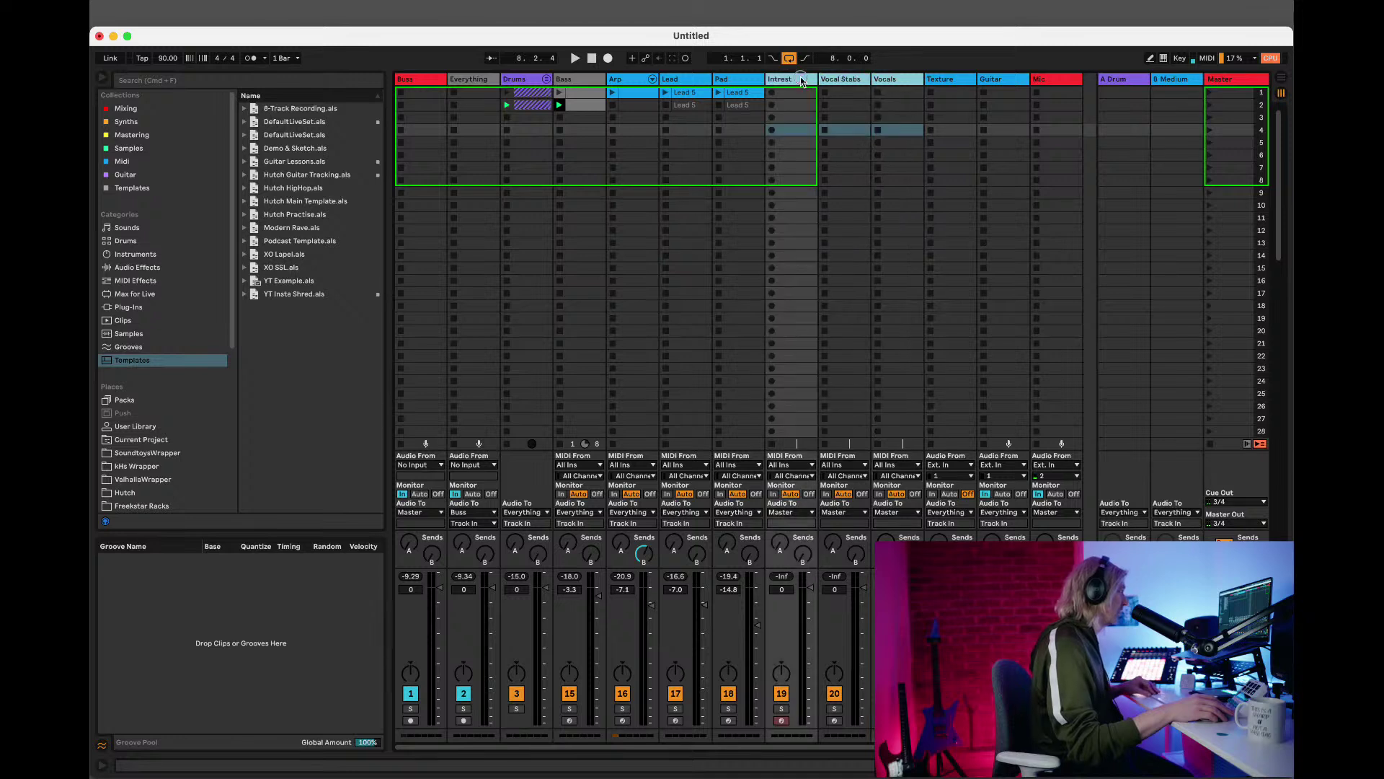
right_click(912, 80)
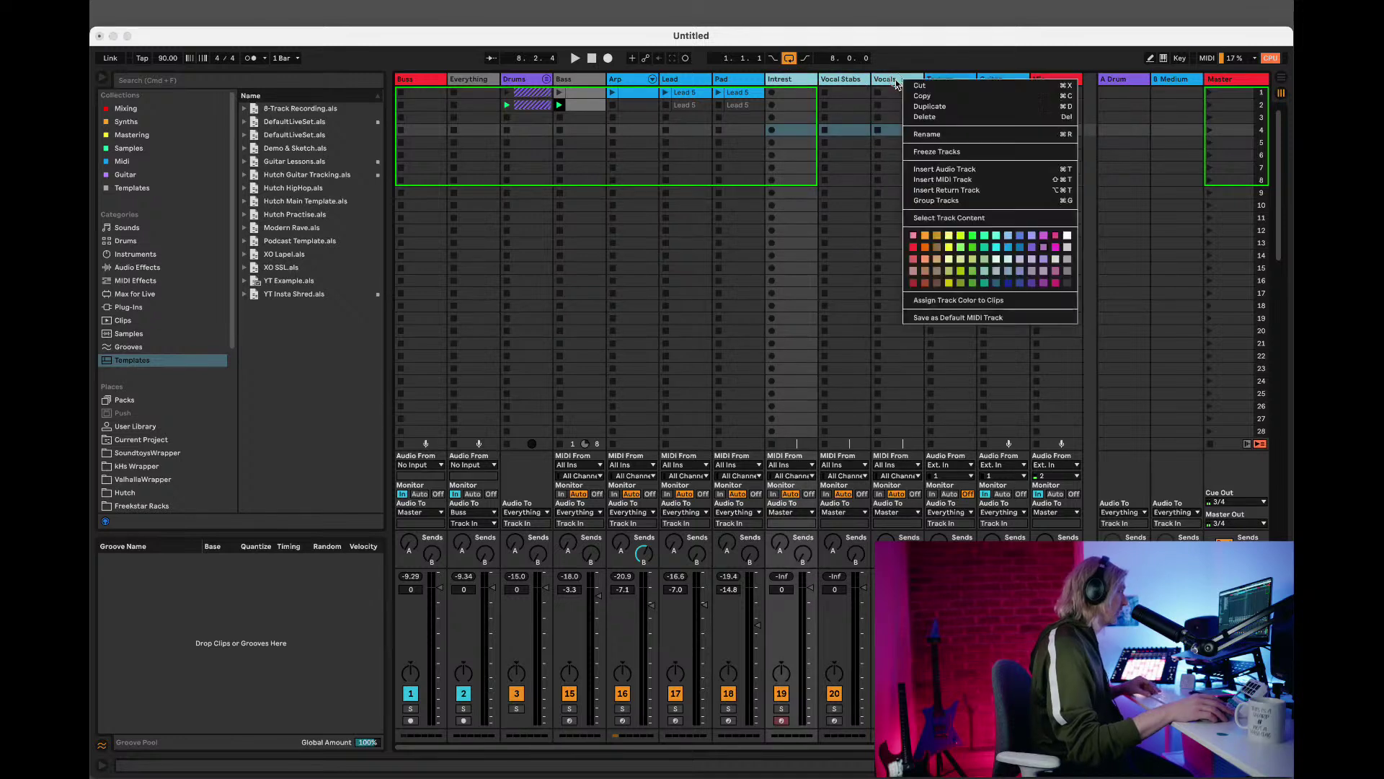
click(1013, 252)
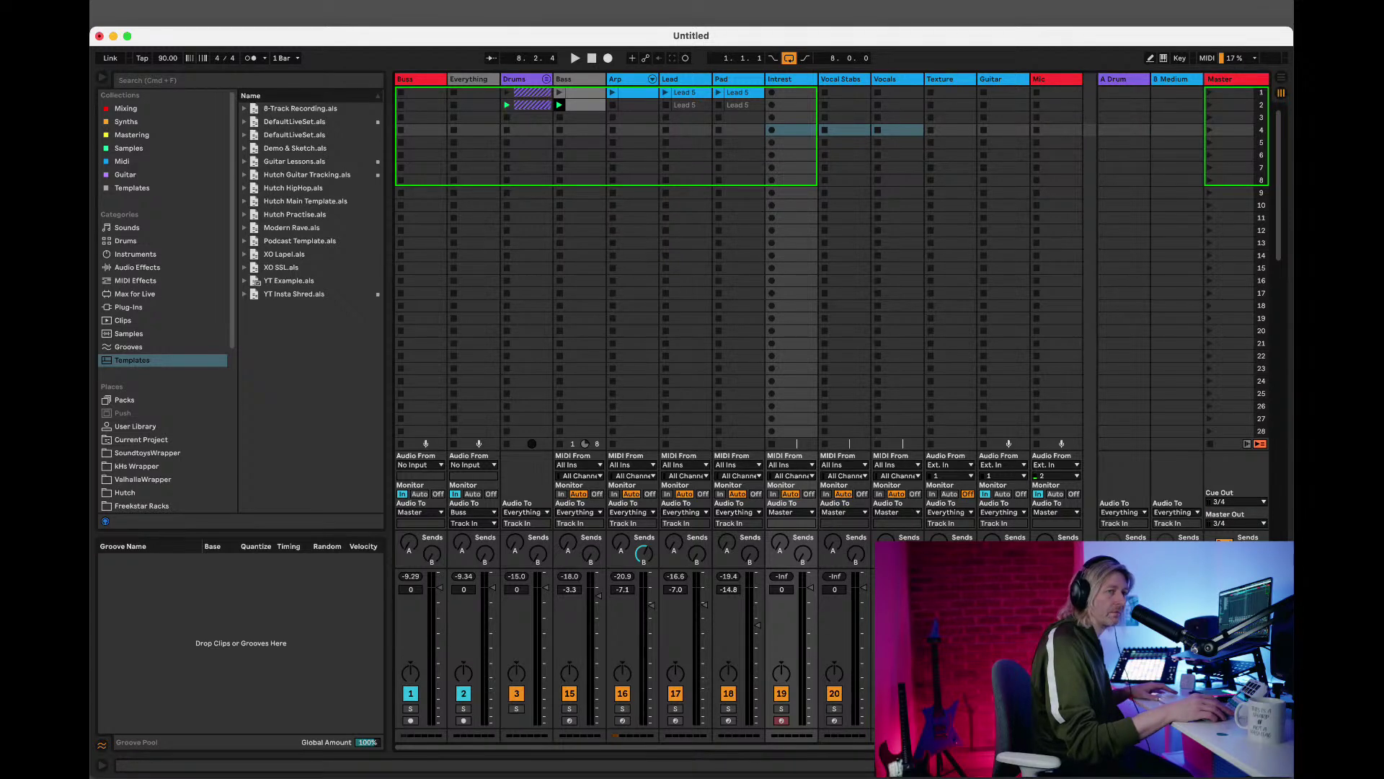
Load the Kontakt instrument from the Synths collection onto the Intrest track.
click(797, 80)
double_click(798, 81)
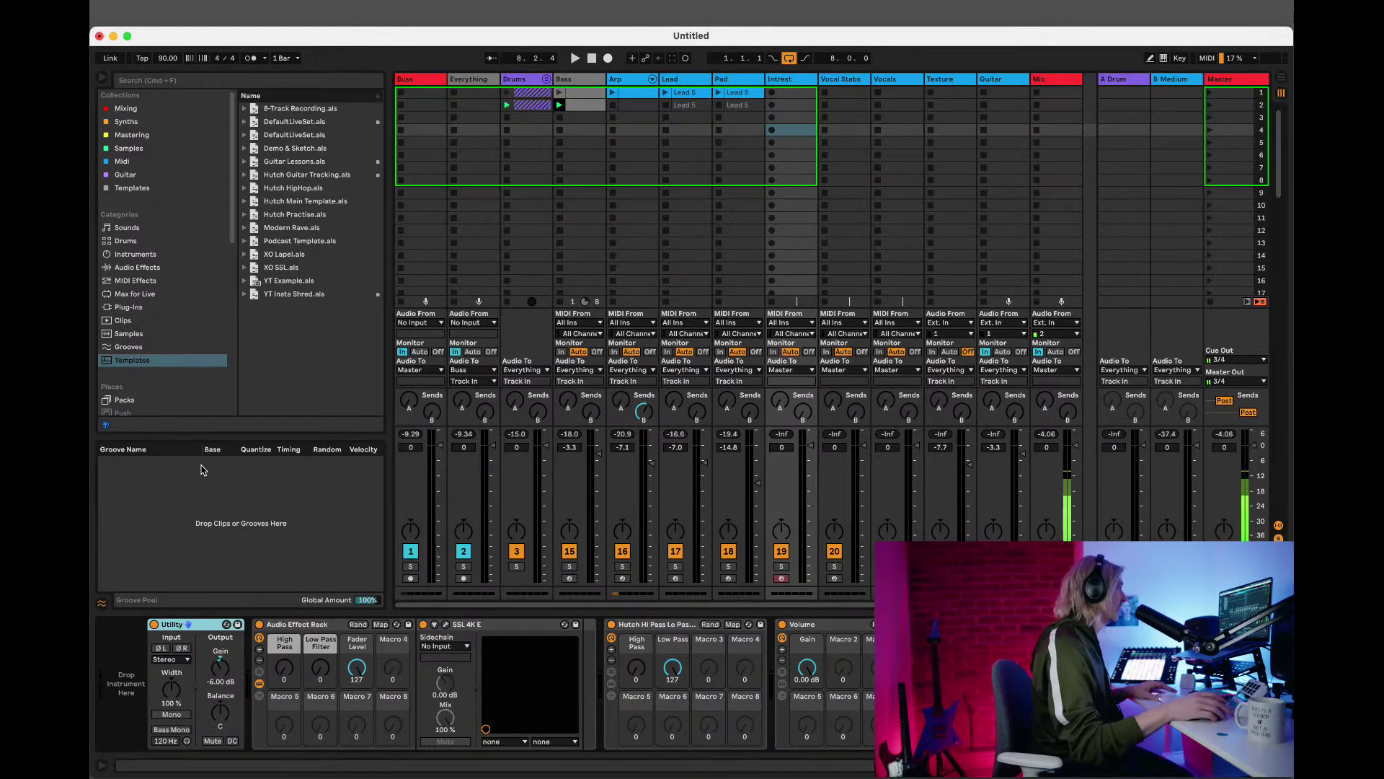
click(121, 109)
scroll(346, 217, down, 3)
click(111, 123)
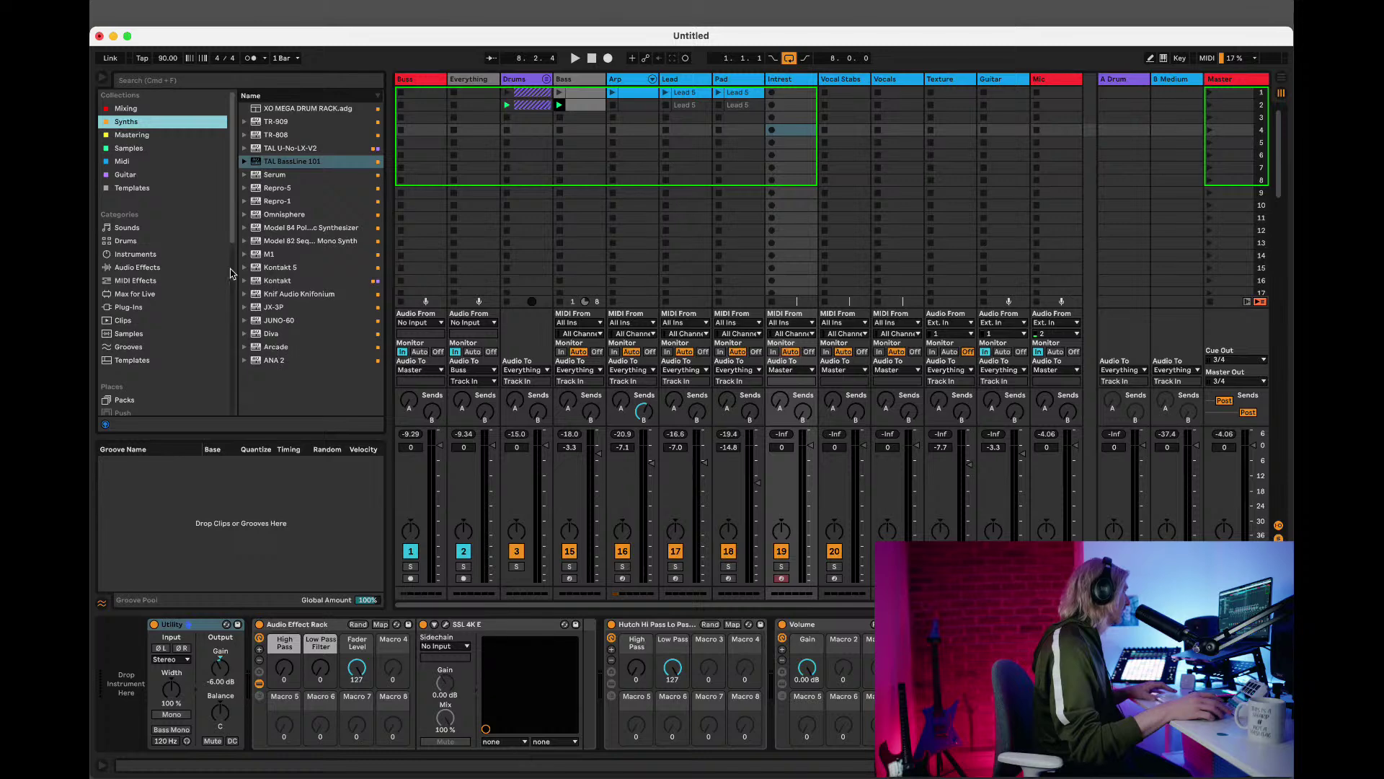
click(258, 282)
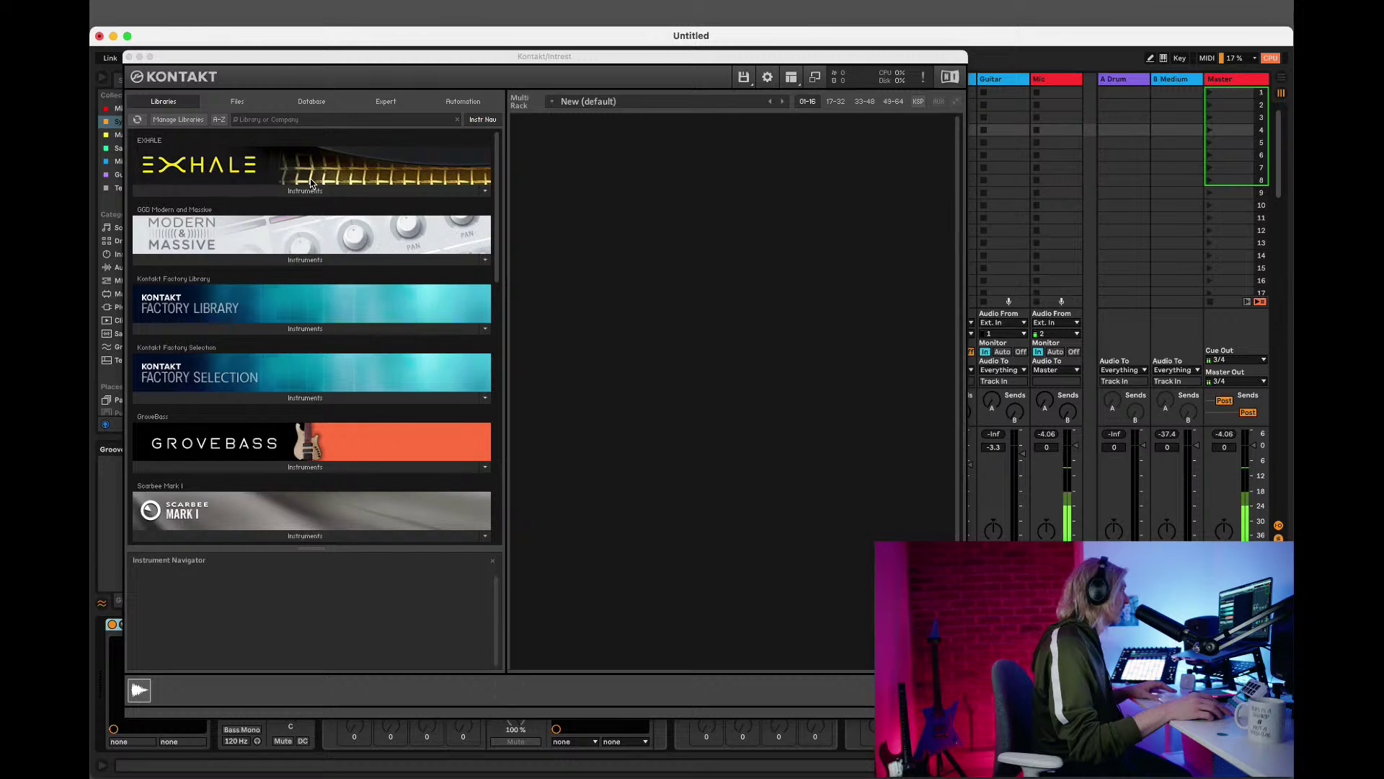
Load EXHALE.nki from the EXHALE library in Kontakt and choose the preset 094. Enceladus.
click(310, 189)
click(310, 189)
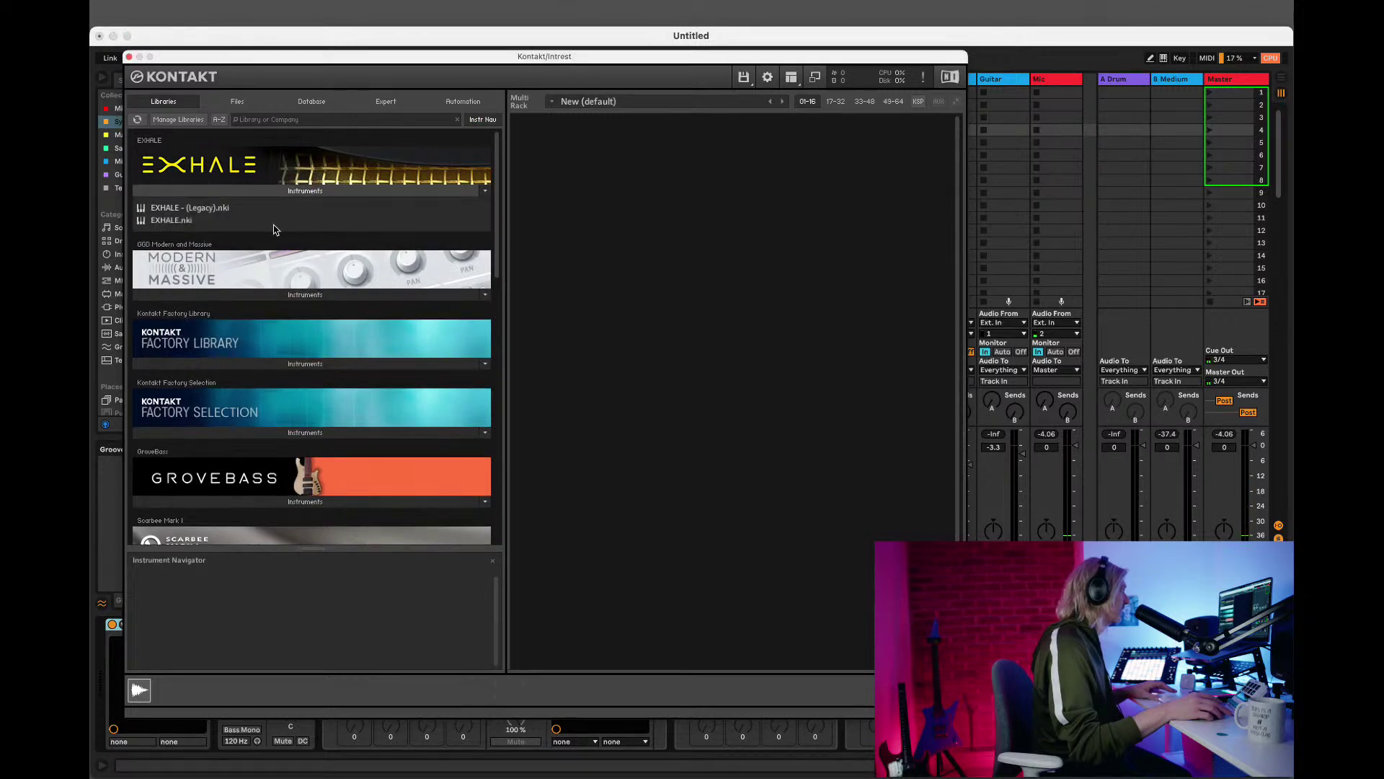
double_click(191, 221)
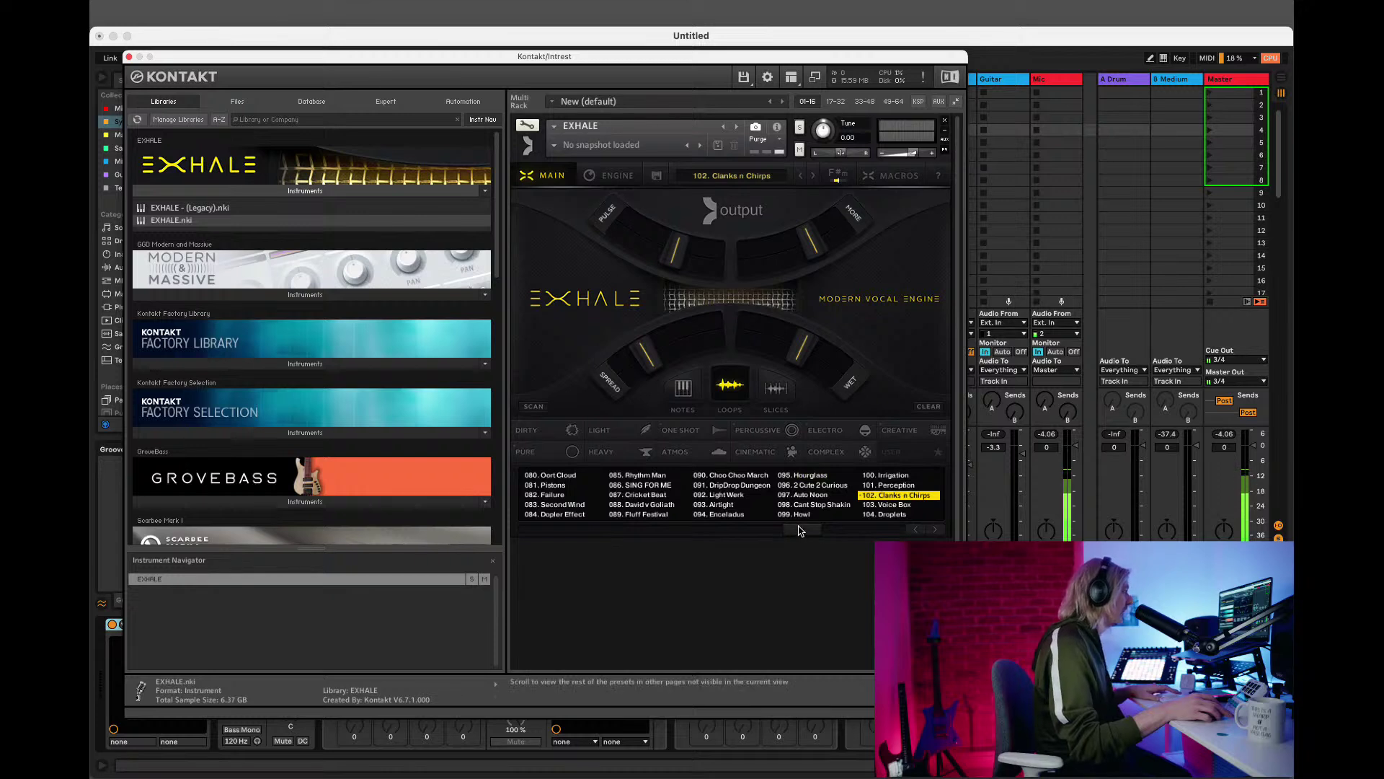
click(727, 514)
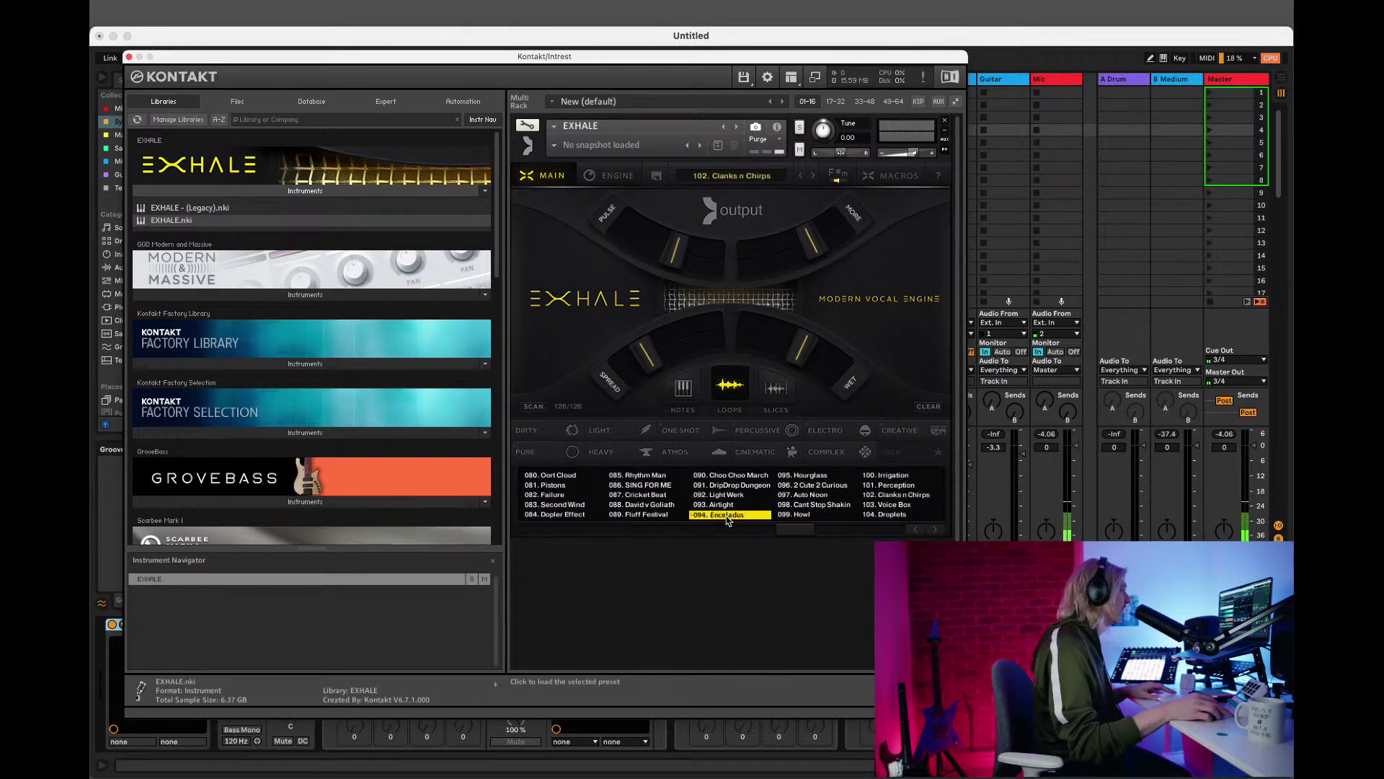
Set the EXHALE loop key to B minor, keeping the Kontakt window clear of the session clips.
click(843, 184)
drag(871, 56, 931, 342)
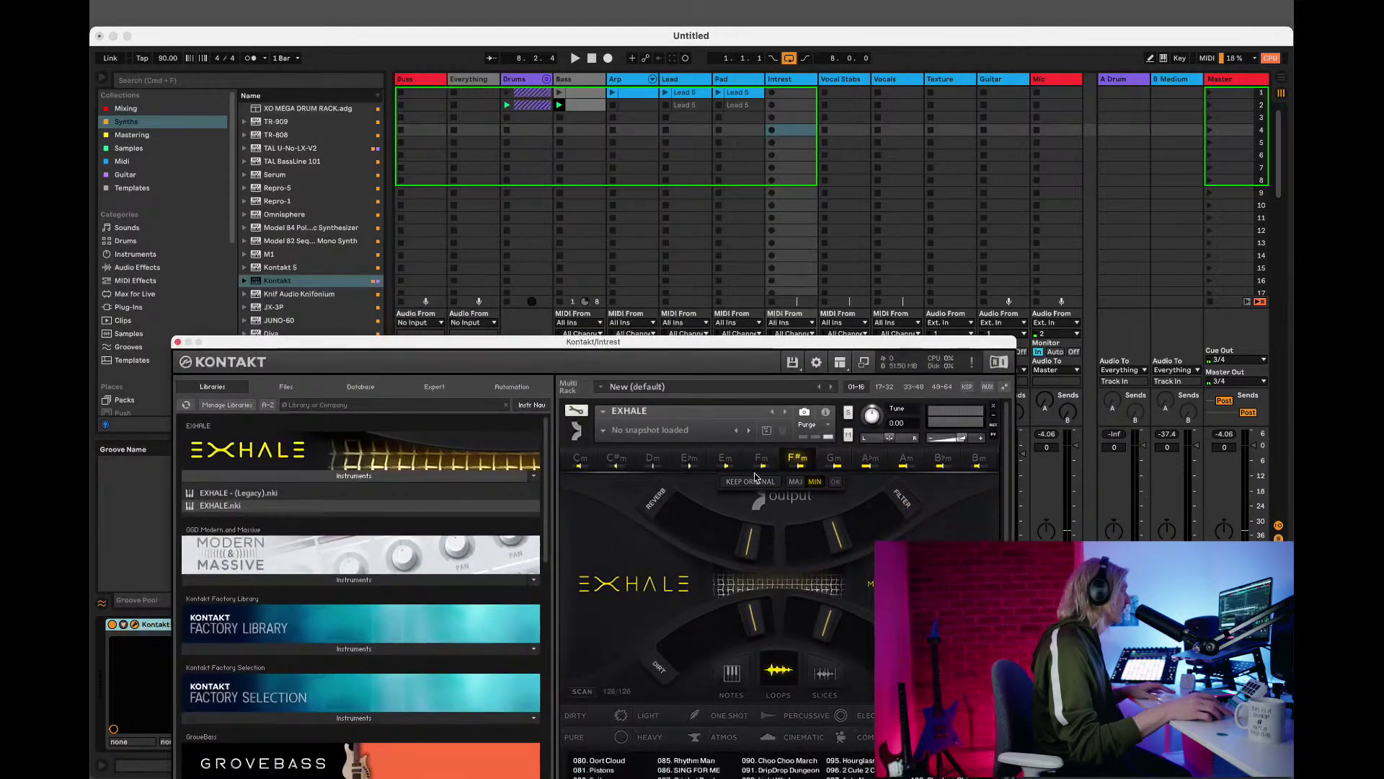
click(979, 459)
Open the Pad clip in scene 1 to check its notes, and select the Vocal Stabs track.
click(731, 94)
double_click(732, 94)
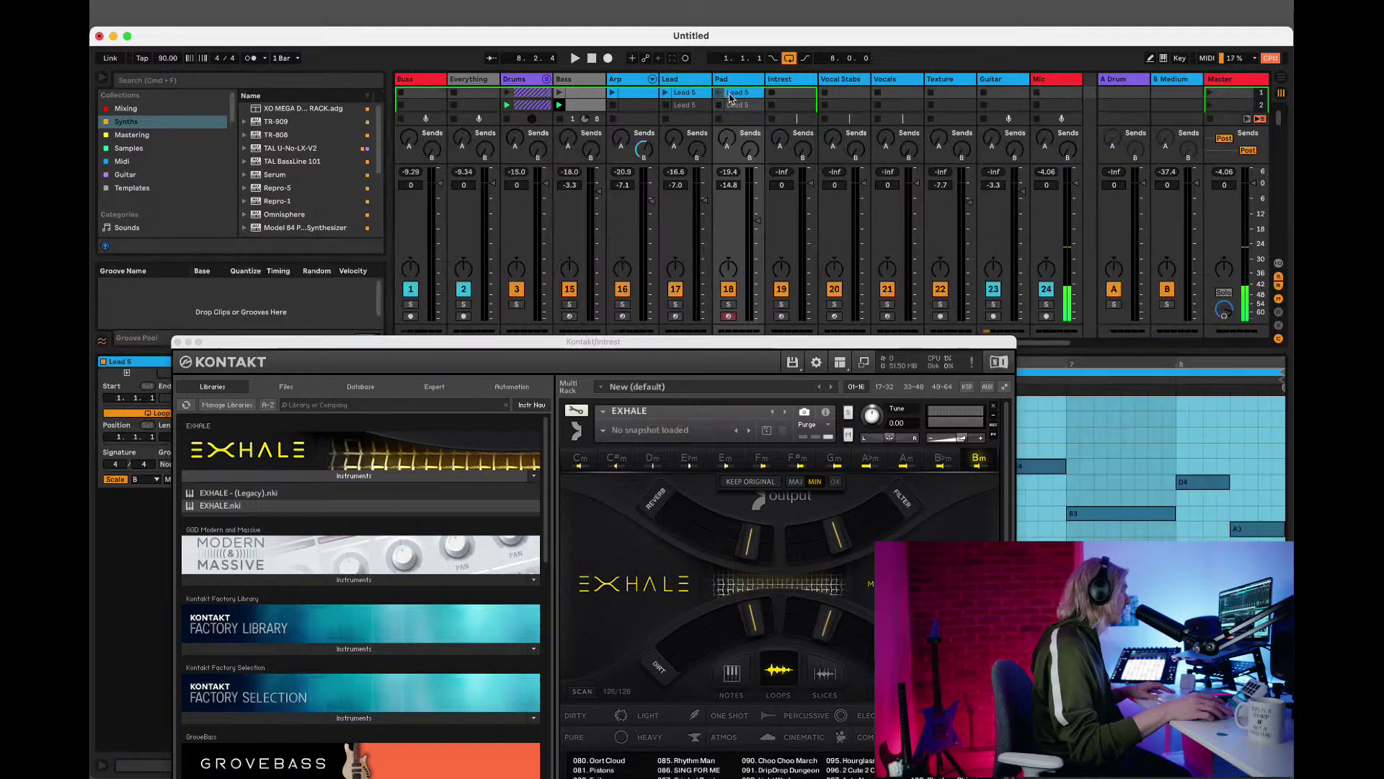
drag(761, 348, 803, 155)
click(848, 92)
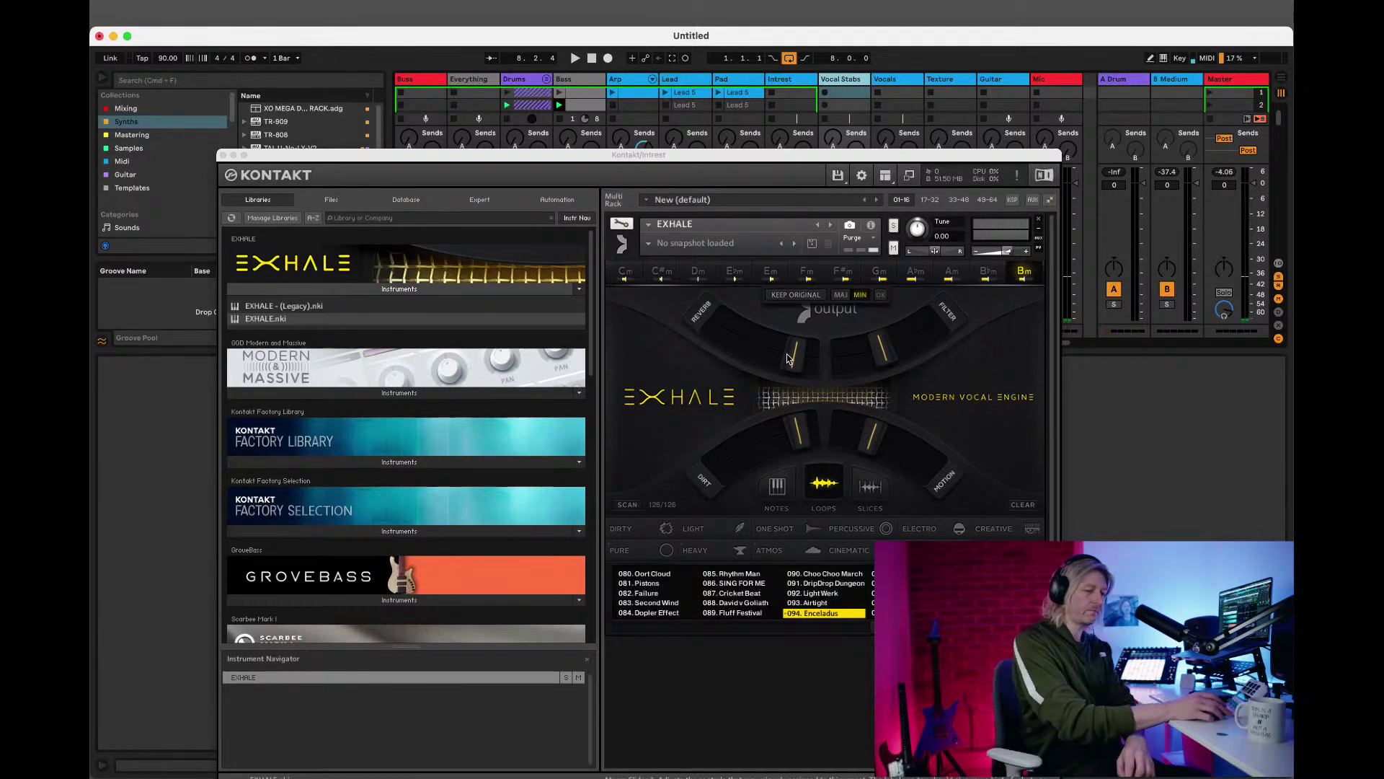
Arm the Vocal Stabs track and move the Kontakt instrument with EXHALE onto it from the Intrest track.
drag(952, 153, 656, 114)
click(835, 316)
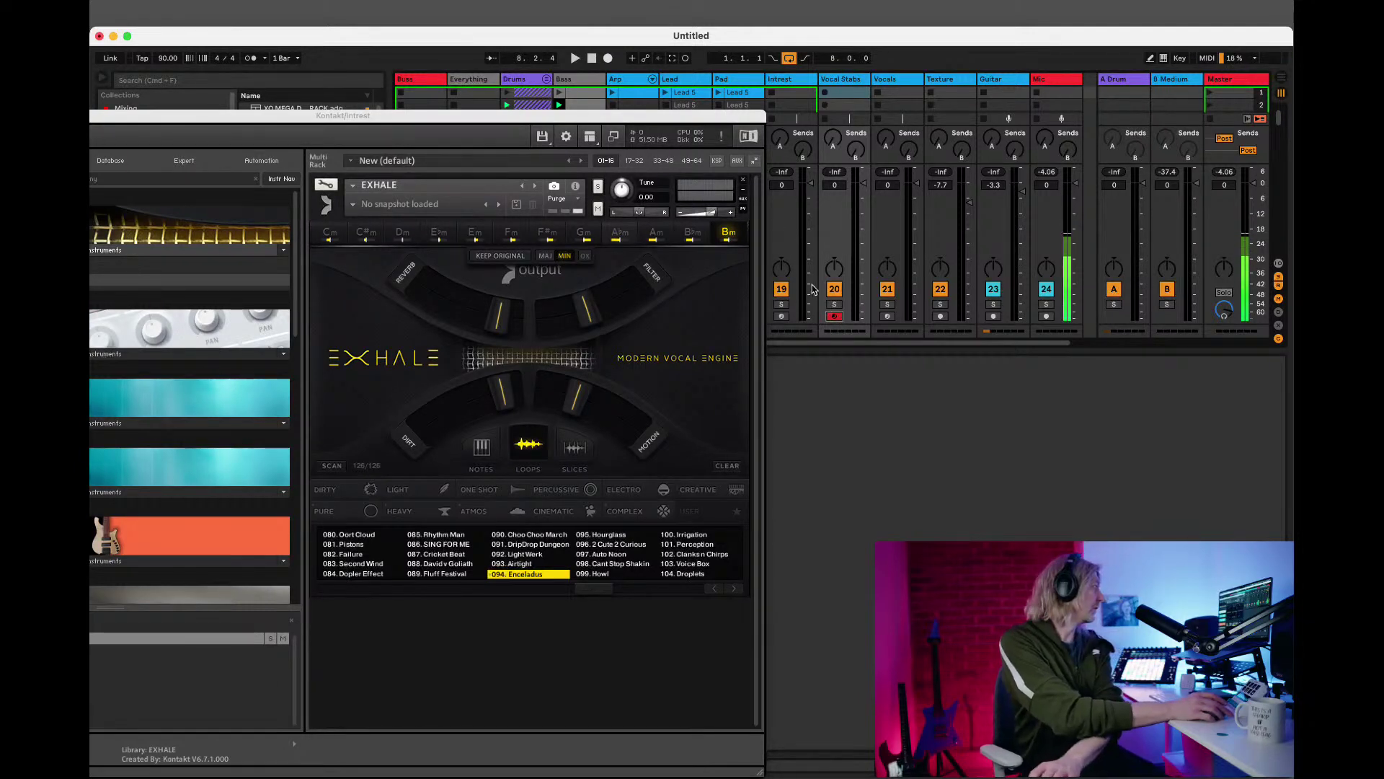
drag(582, 117, 1015, 373)
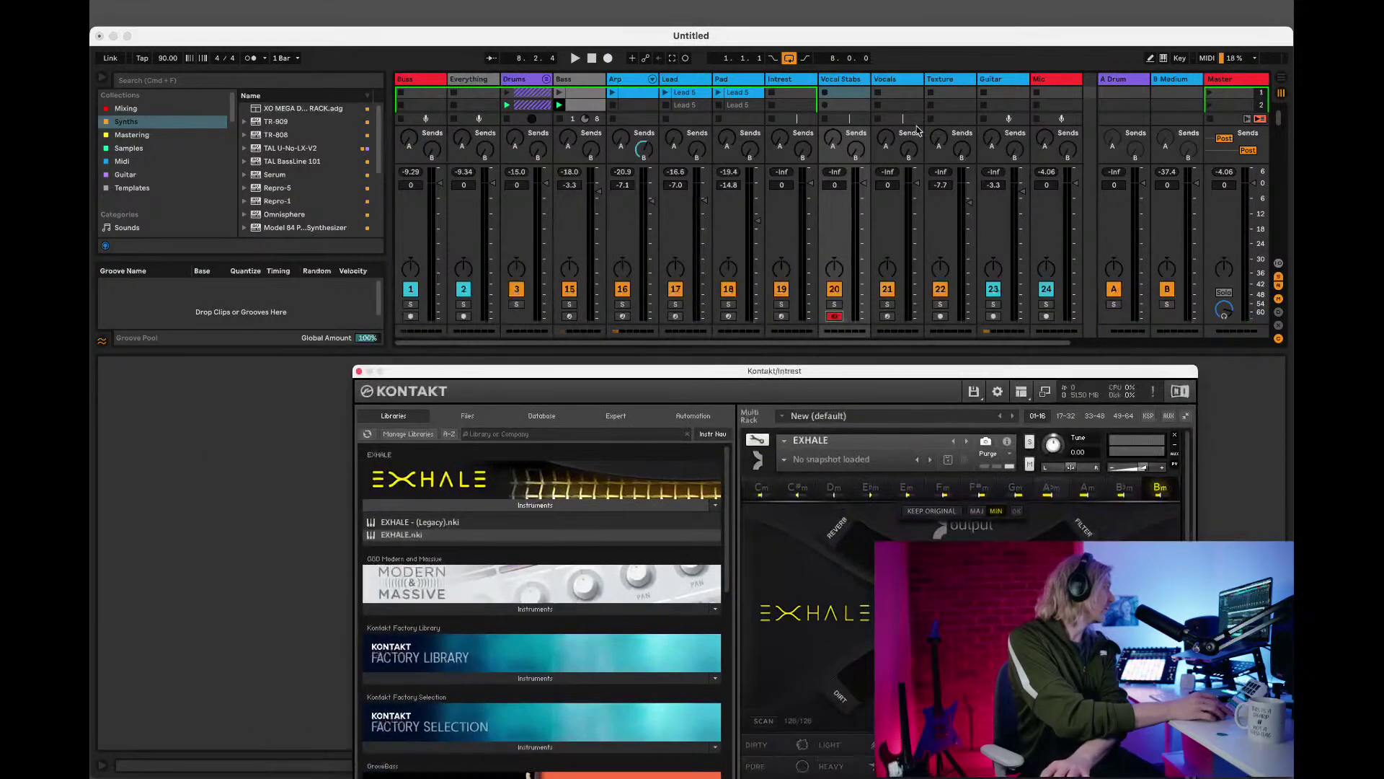
click(840, 90)
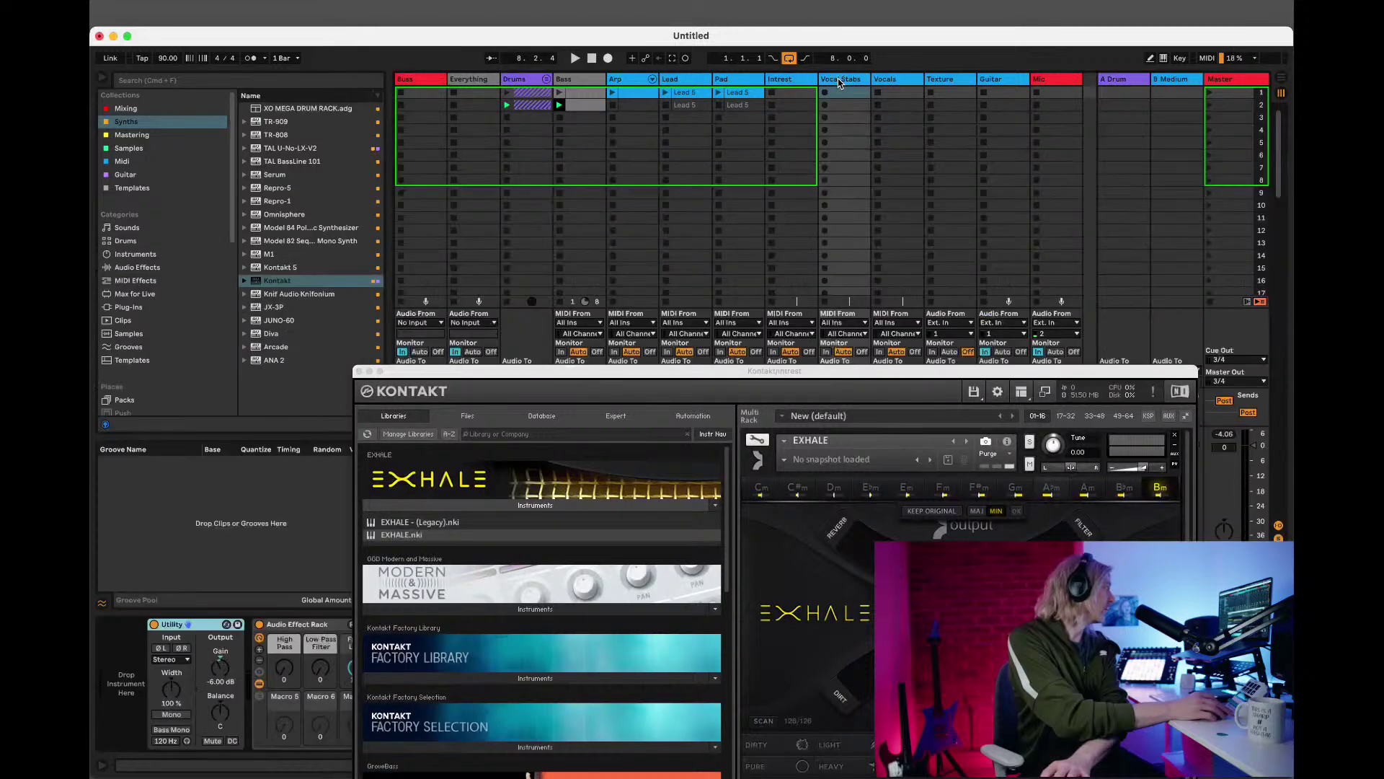
click(780, 81)
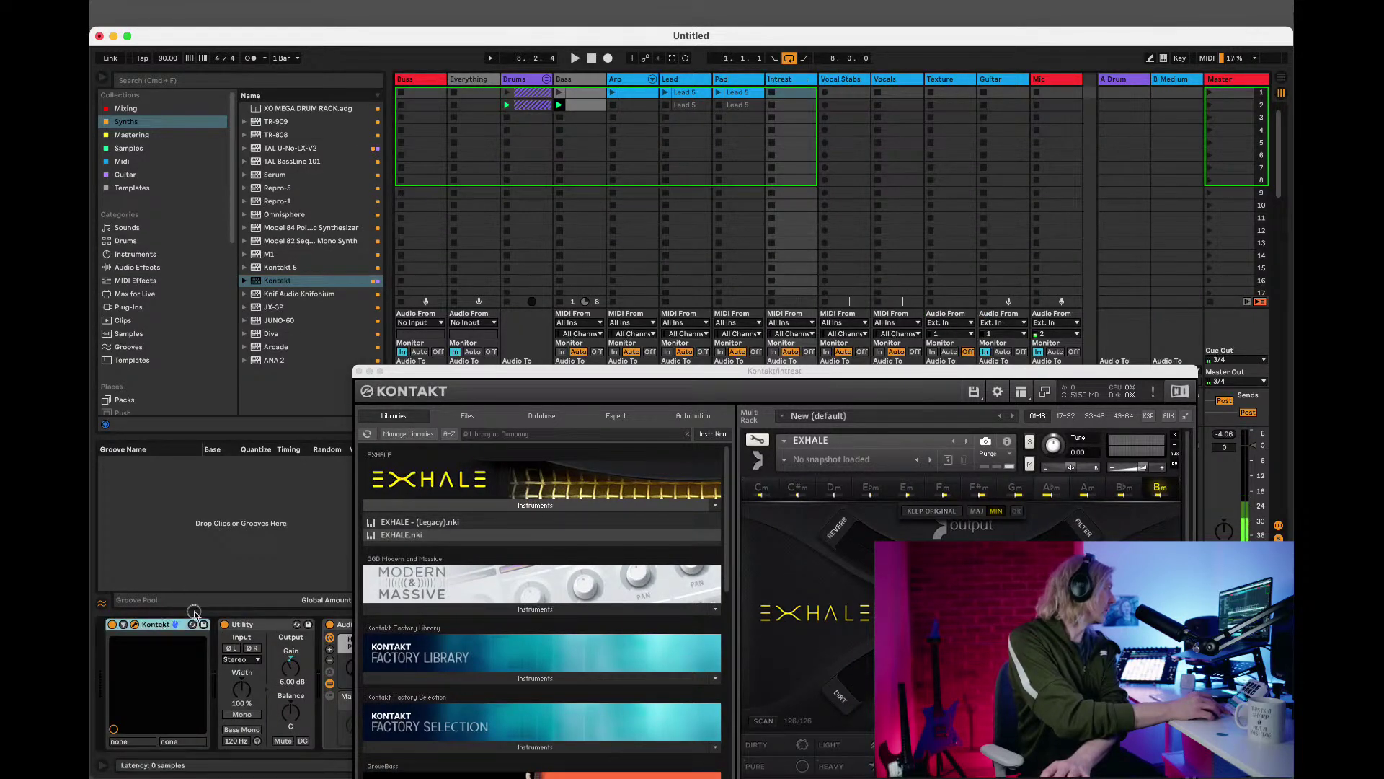
click(830, 81)
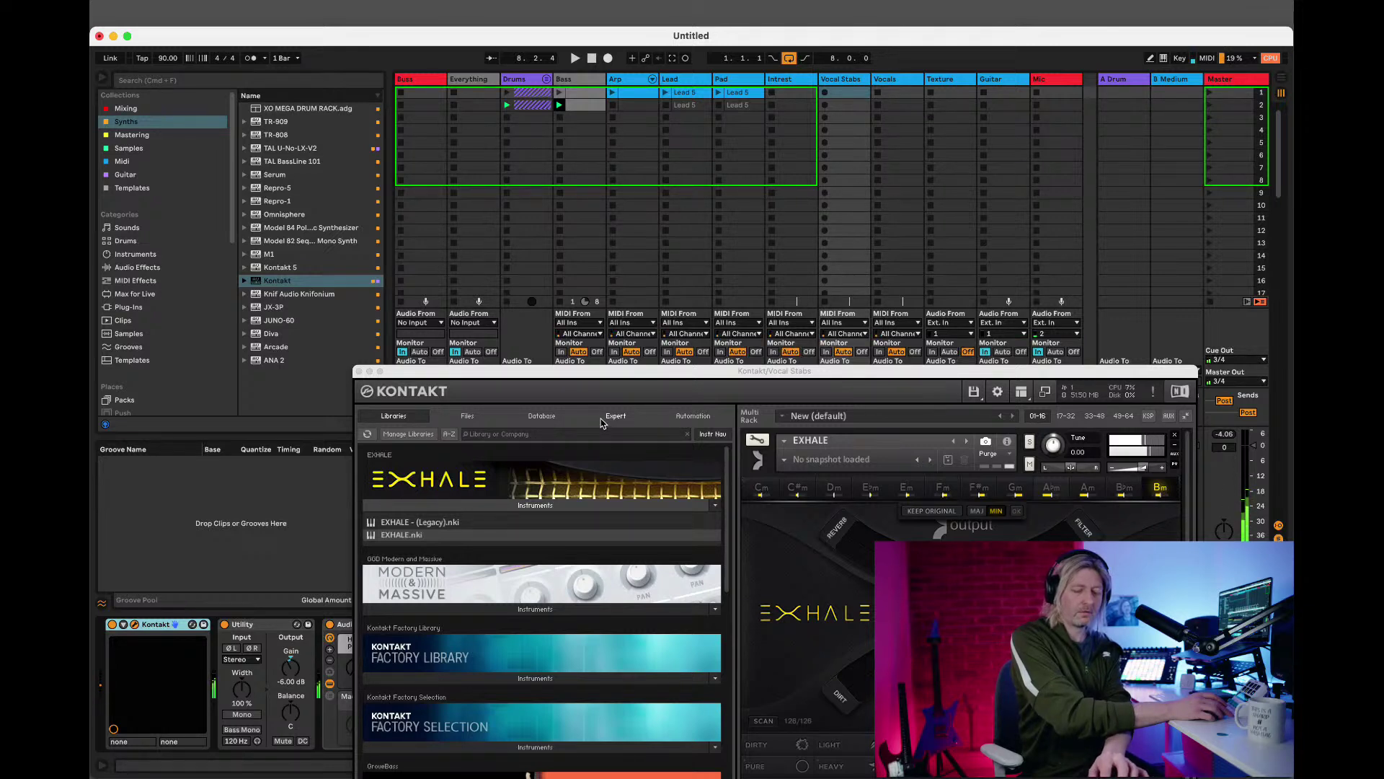
Play the session, move the Kontakt window clear of the mixer, and lower the Vocal Stabs volume to -12.6 dB.
key(space)
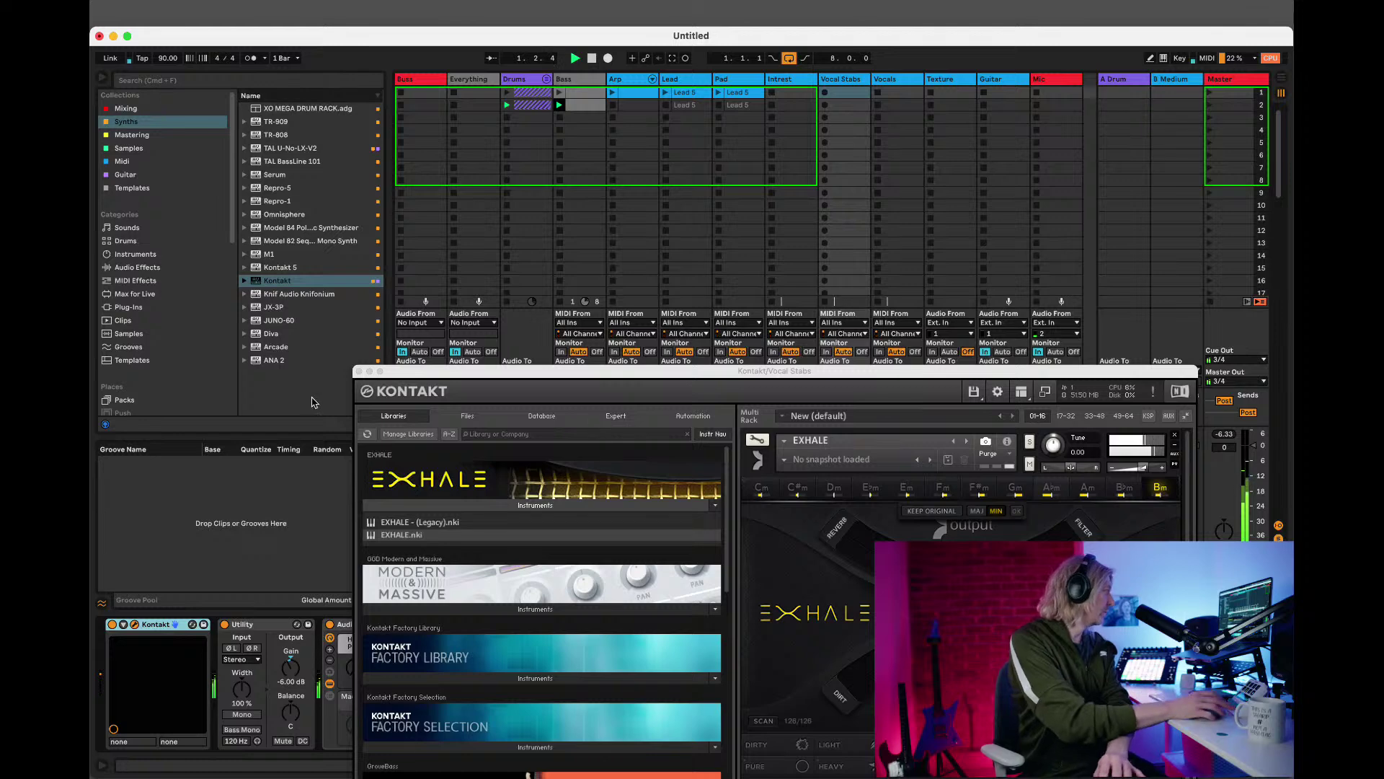
drag(442, 372, 485, 771)
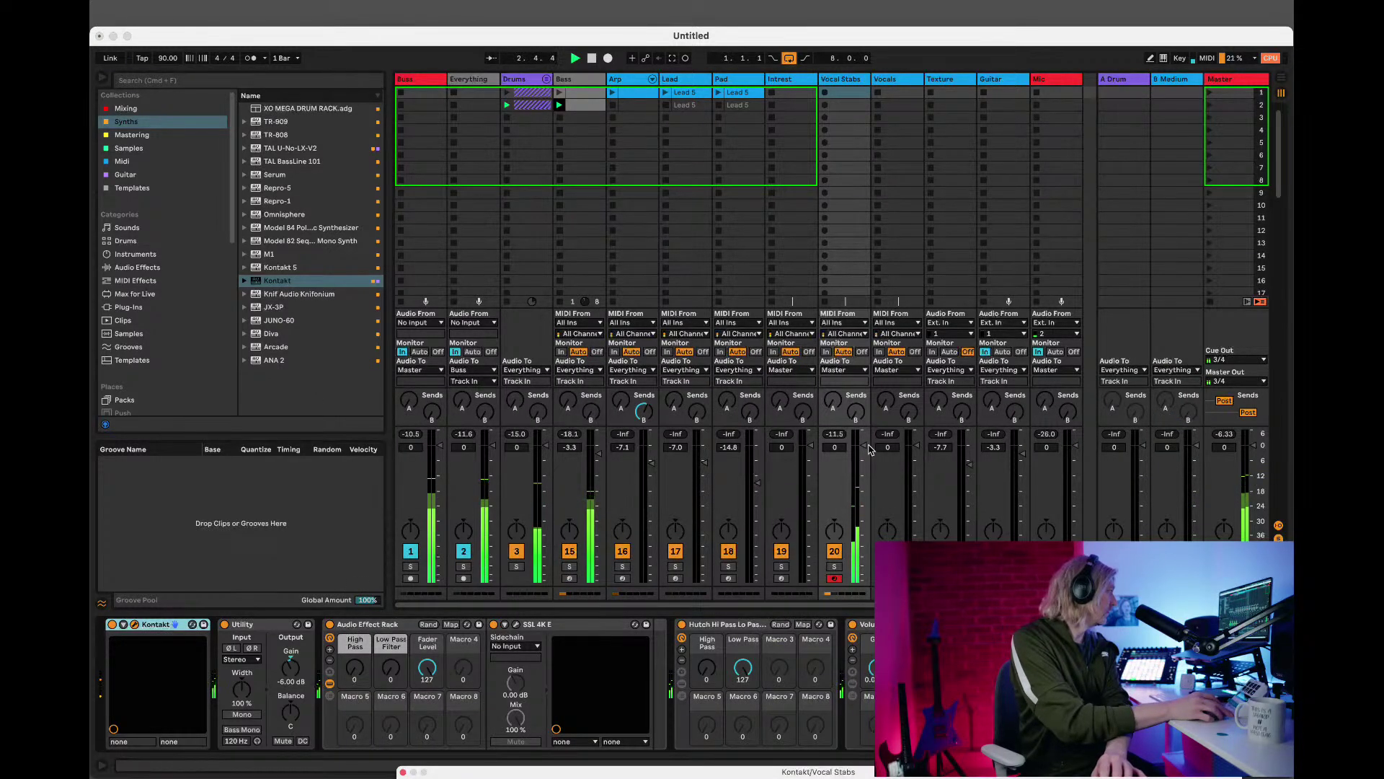
drag(863, 450, 863, 499)
drag(863, 450, 863, 447)
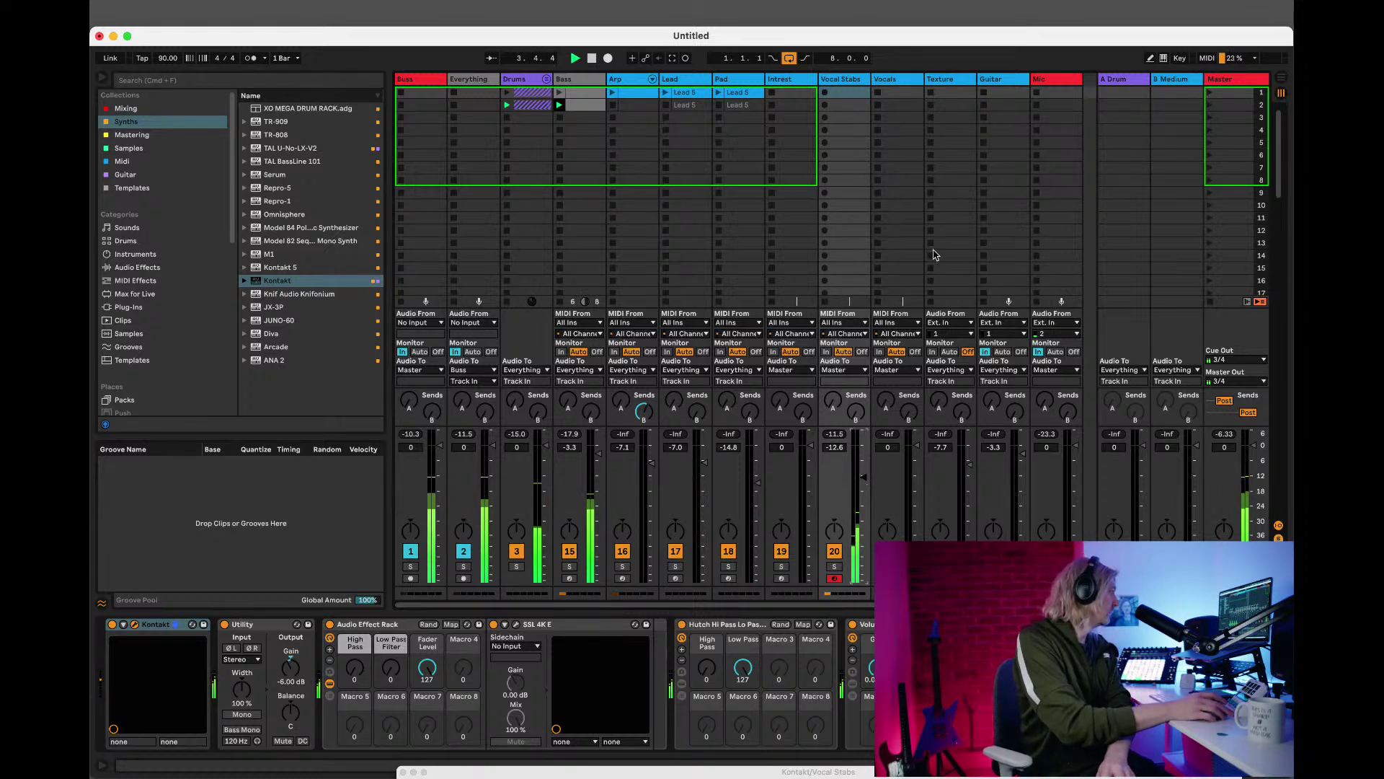
Record a MIDI clip in scene 1 of the Vocal Stabs track and align its E2 and D2 notes to the grid.
click(827, 96)
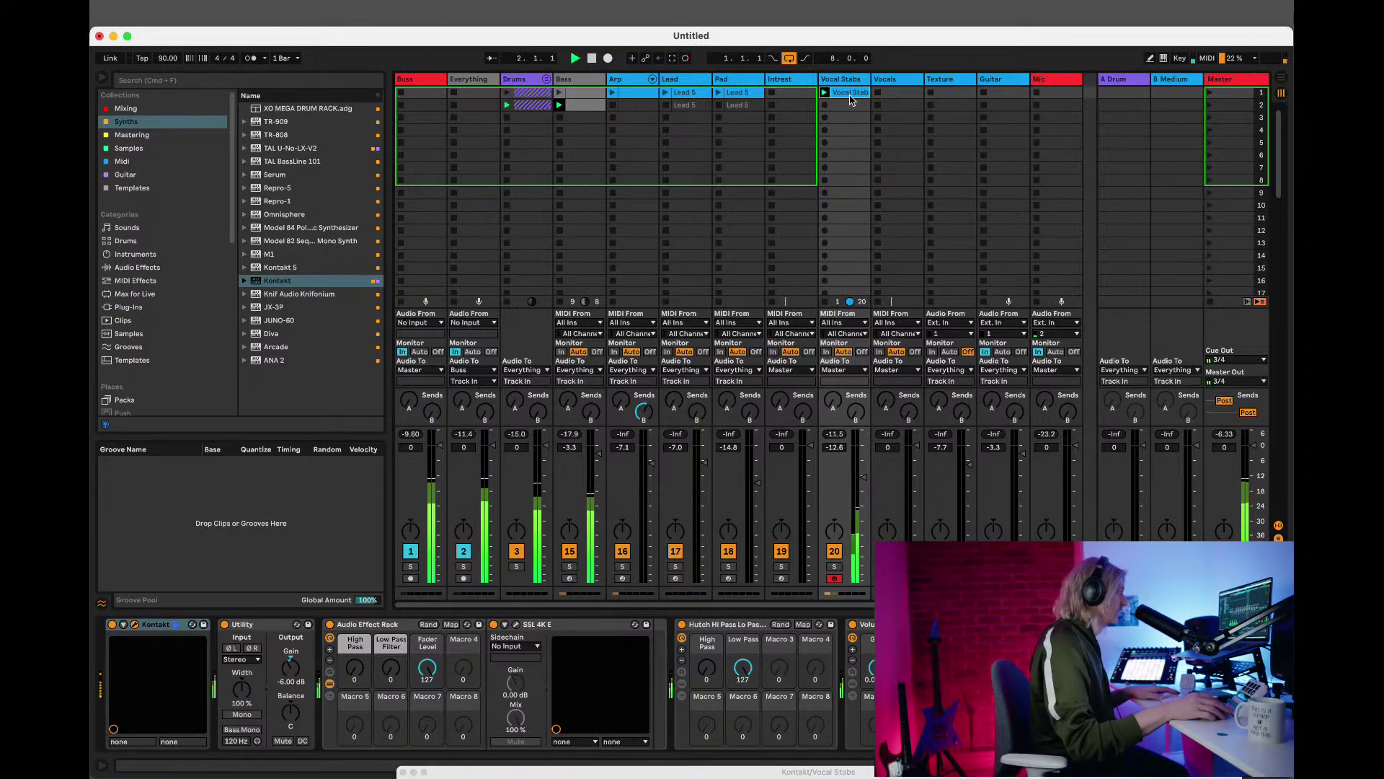
double_click(849, 95)
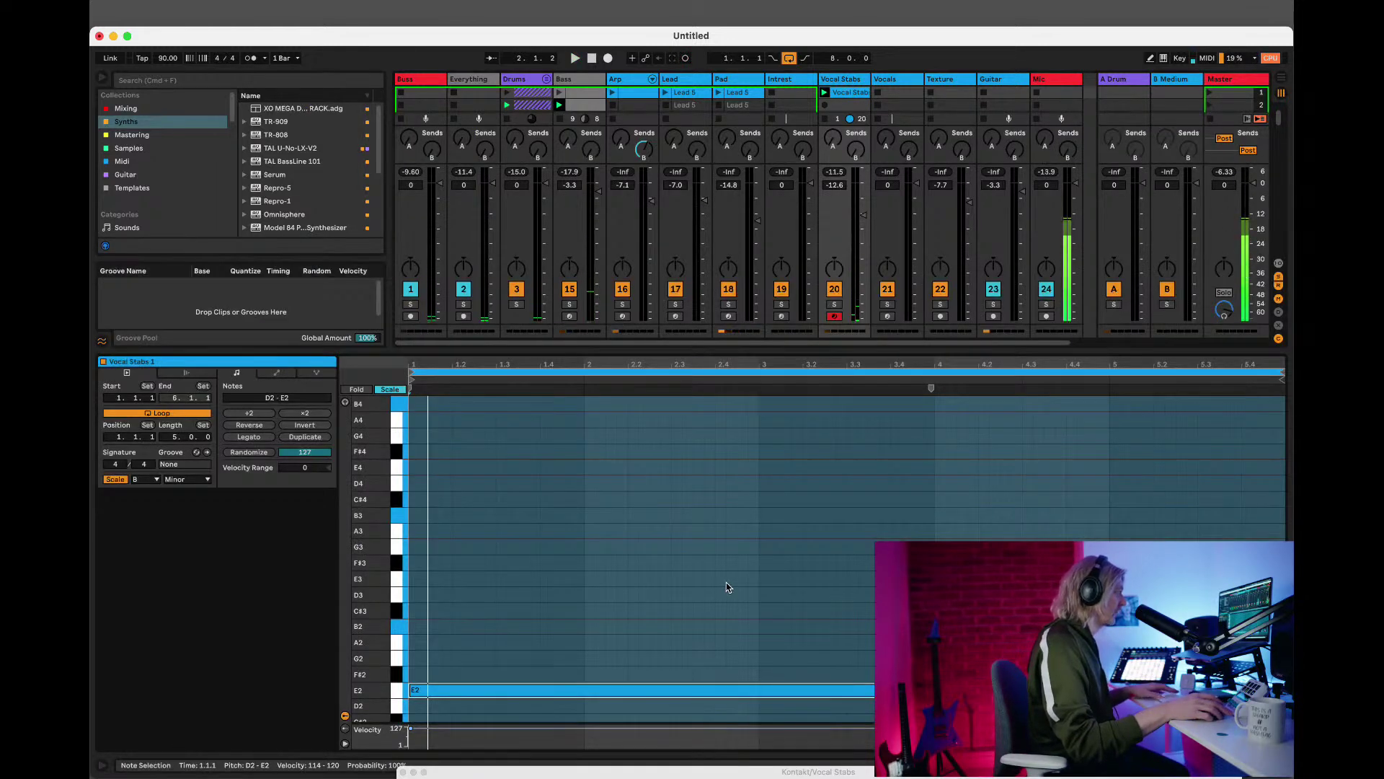
scroll(726, 587, down, 1)
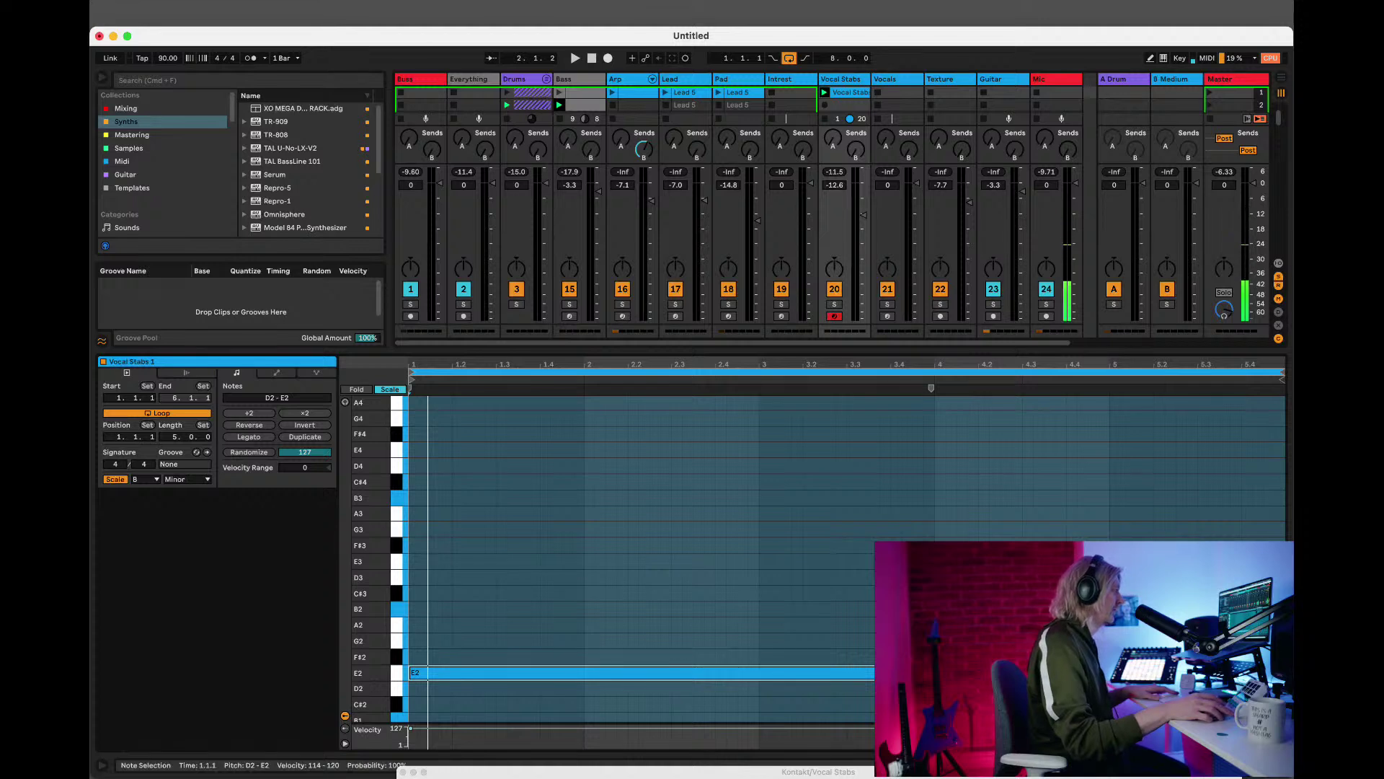
click(1120, 576)
drag(1114, 689, 929, 689)
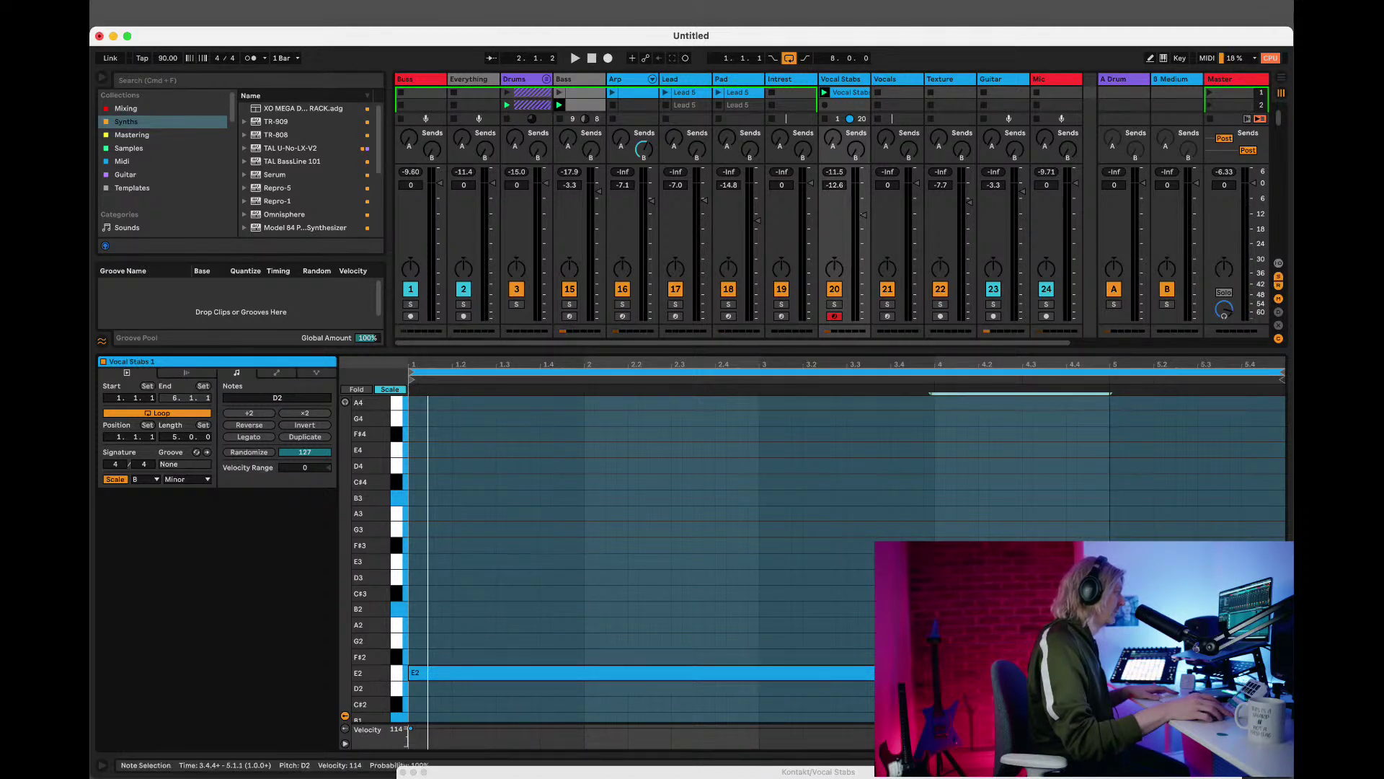
key(super+a)
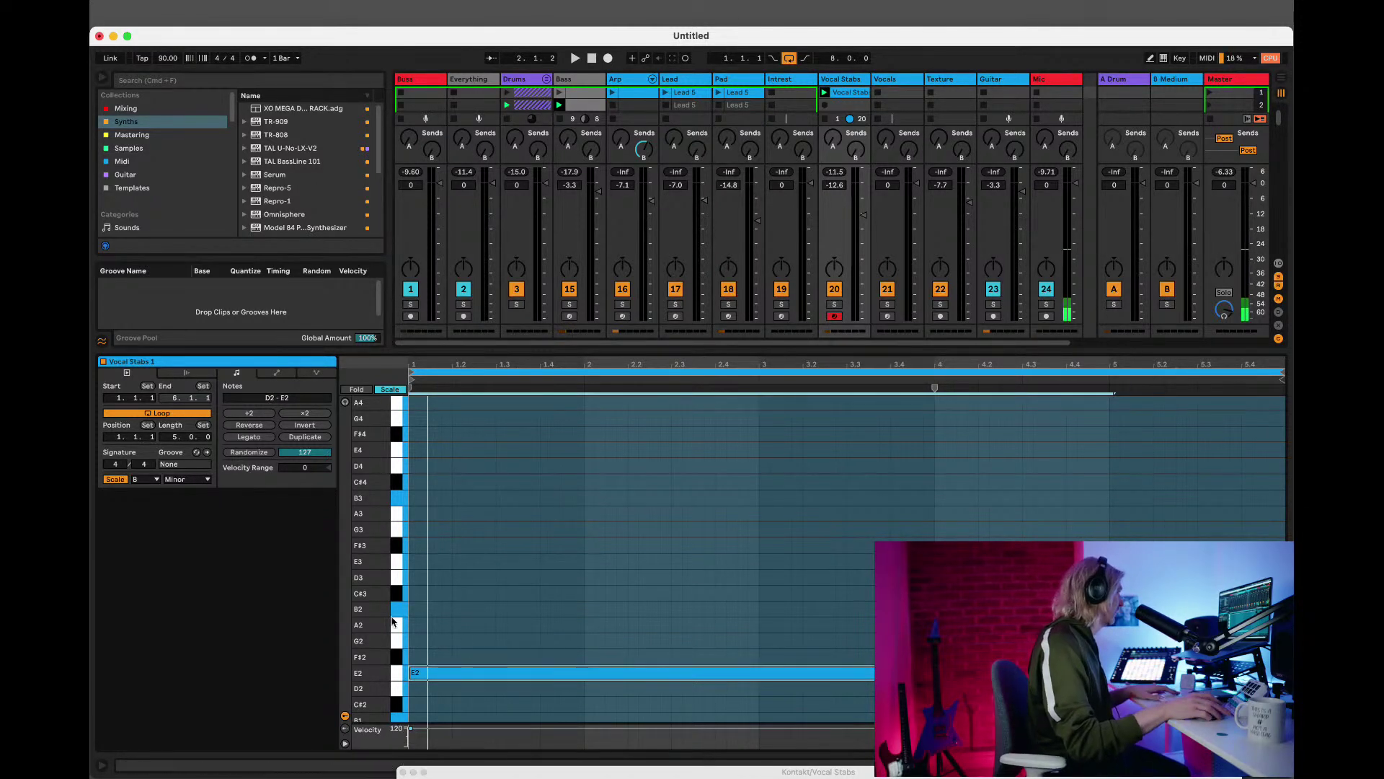
Set the Vocal Stabs clip's loop length to 8 bars and trim the E2 and D2 notes to end at bars 4 and 5.
drag(176, 437, 176, 435)
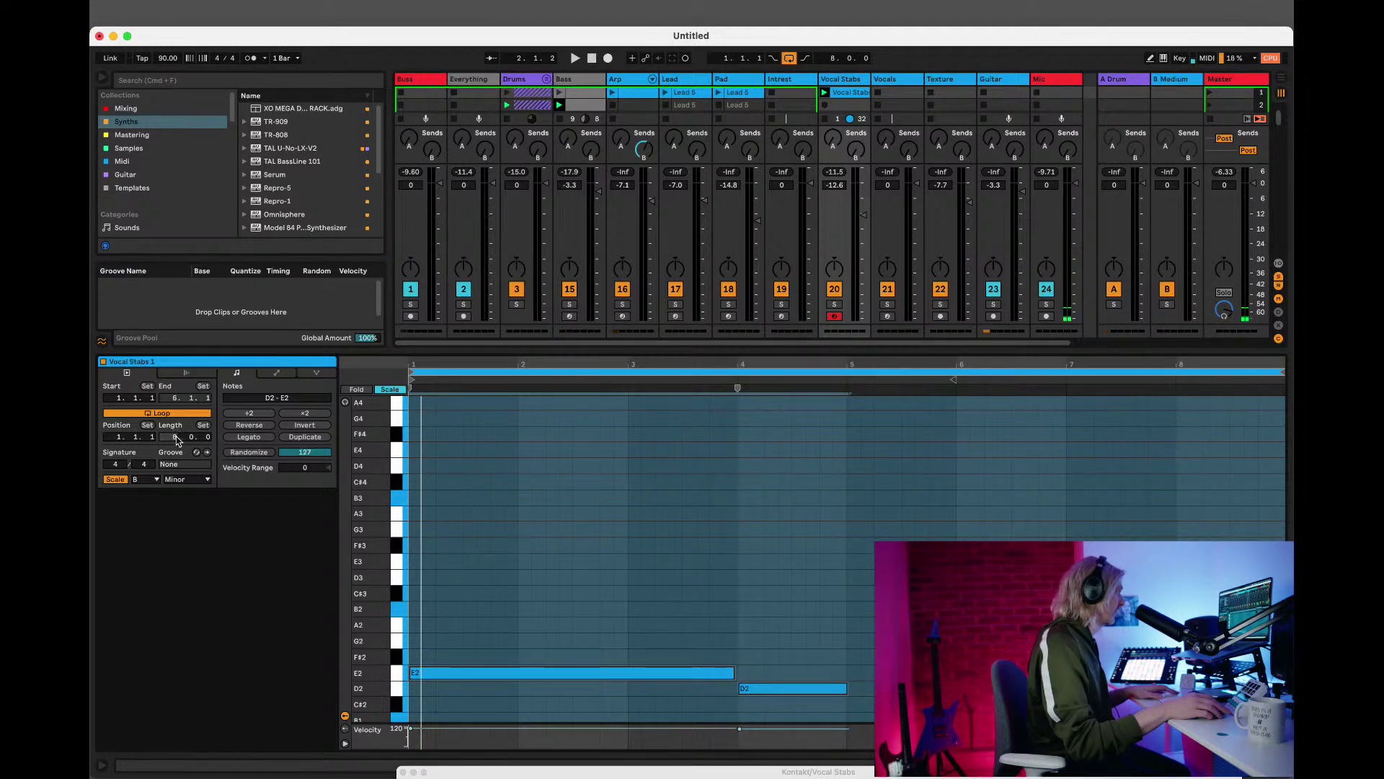
key(space)
click(669, 578)
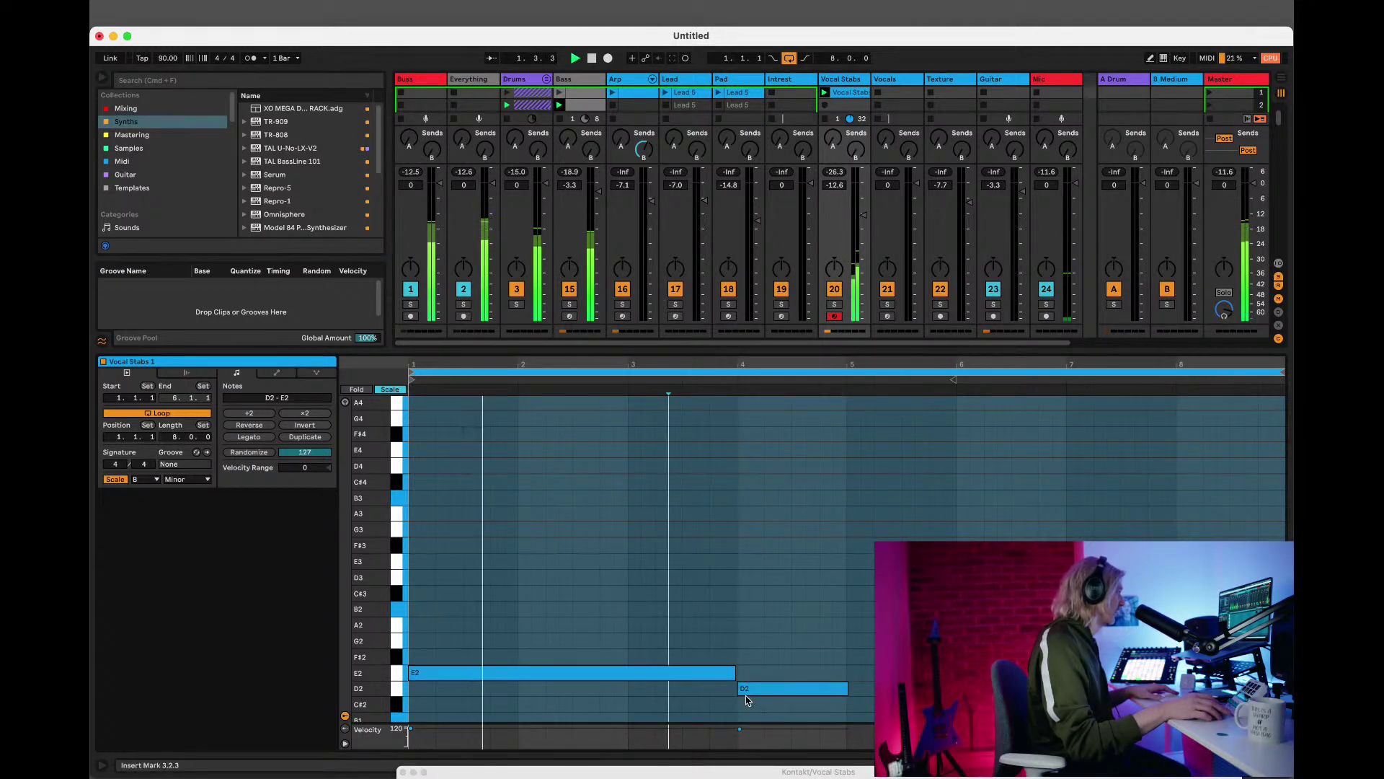
click(736, 670)
click(790, 688)
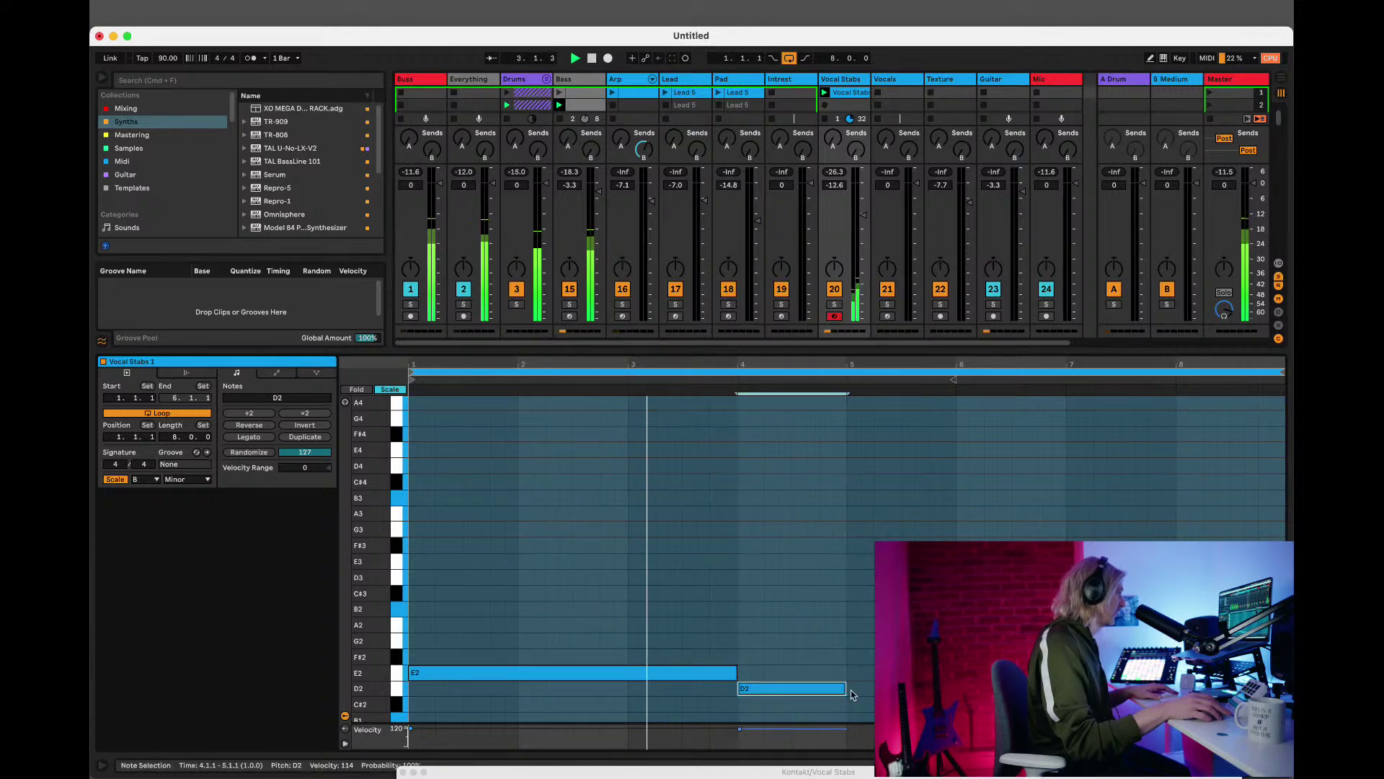
Shorten the E2 note to end at bar 3 and lower the Vocal Stabs volume to -13.7 dB.
key(super+alt+l)
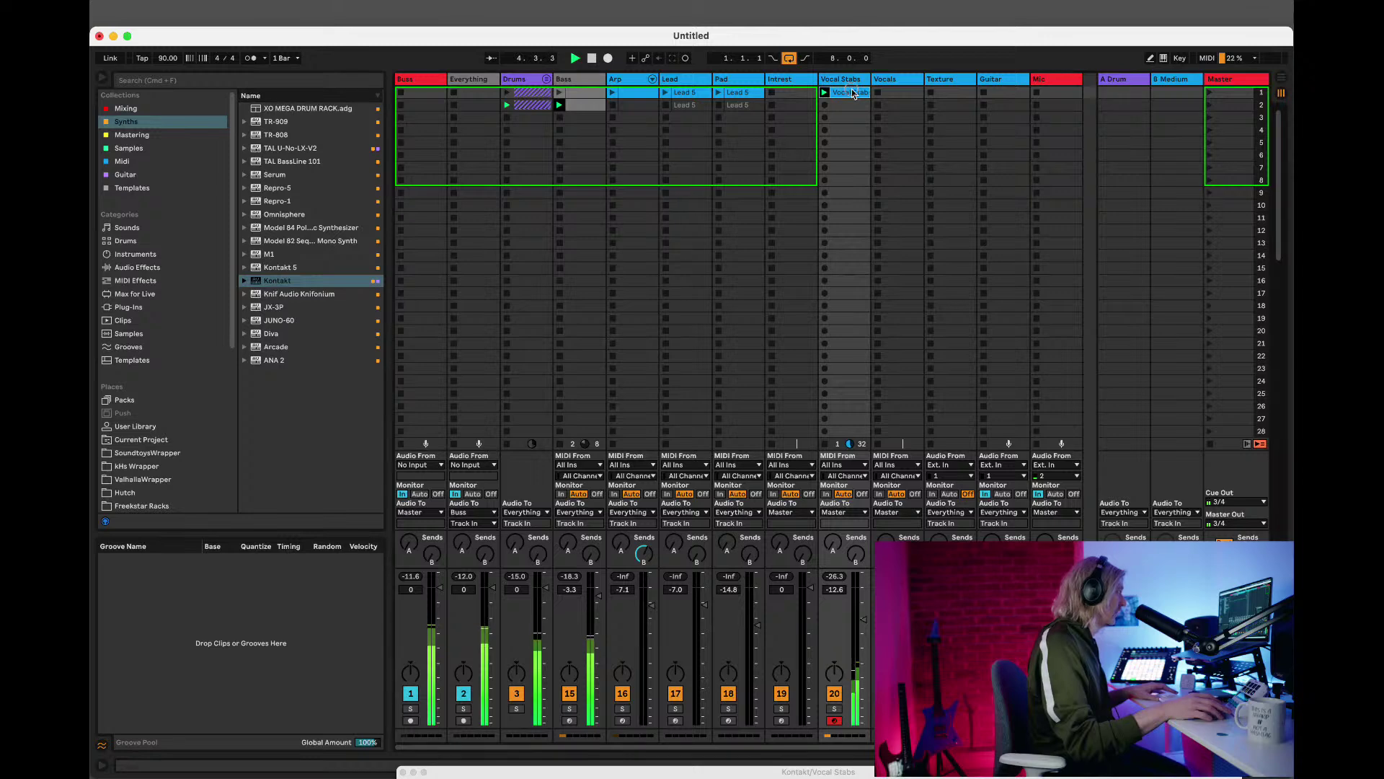
key(super+alt+l)
drag(737, 672, 627, 672)
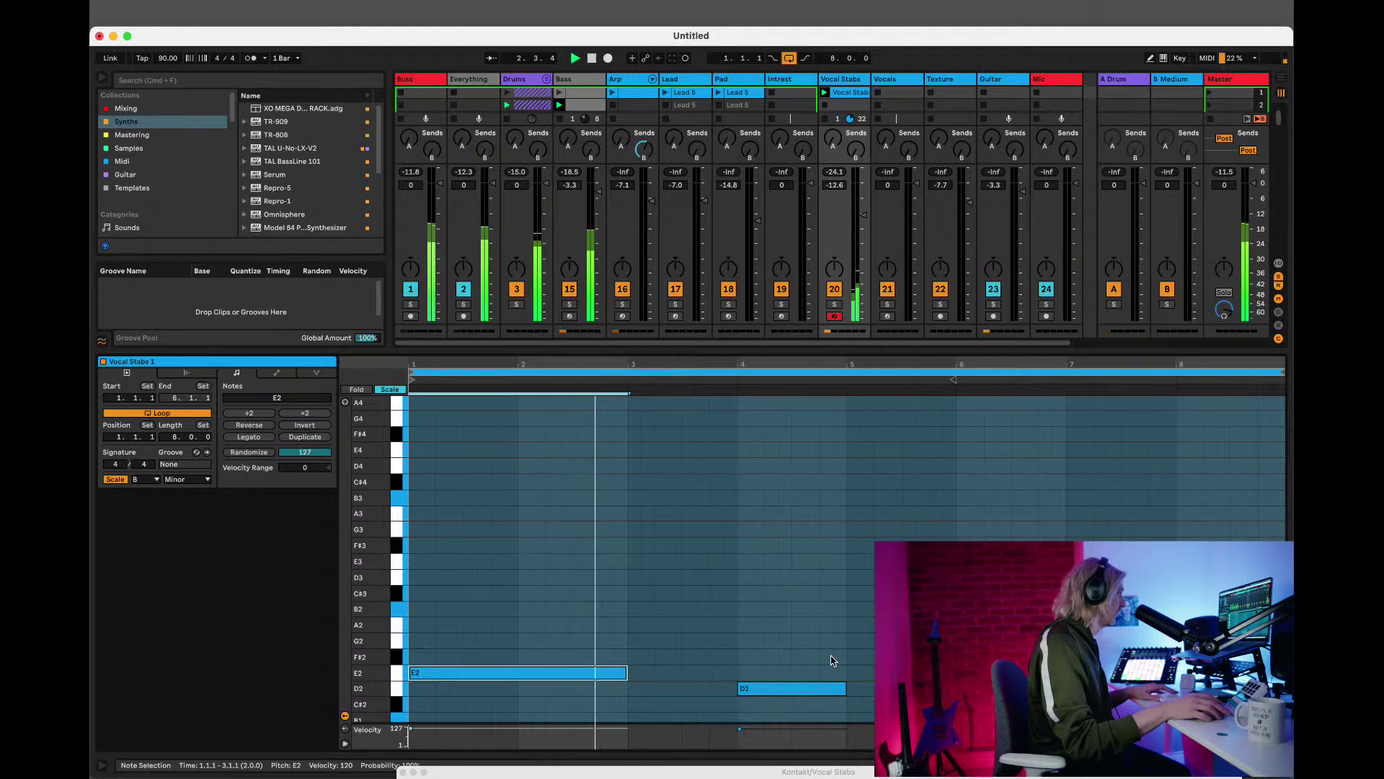
click(914, 652)
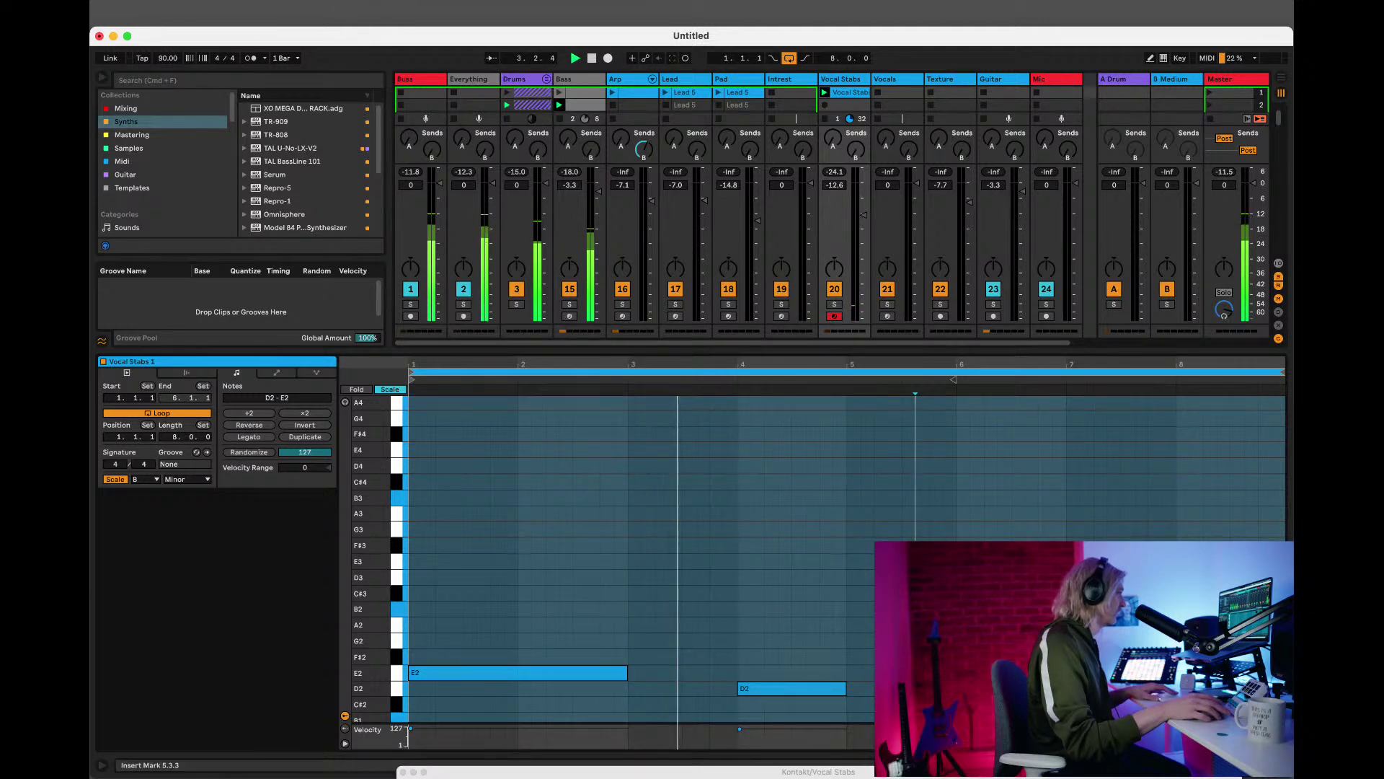
key(super+alt+l)
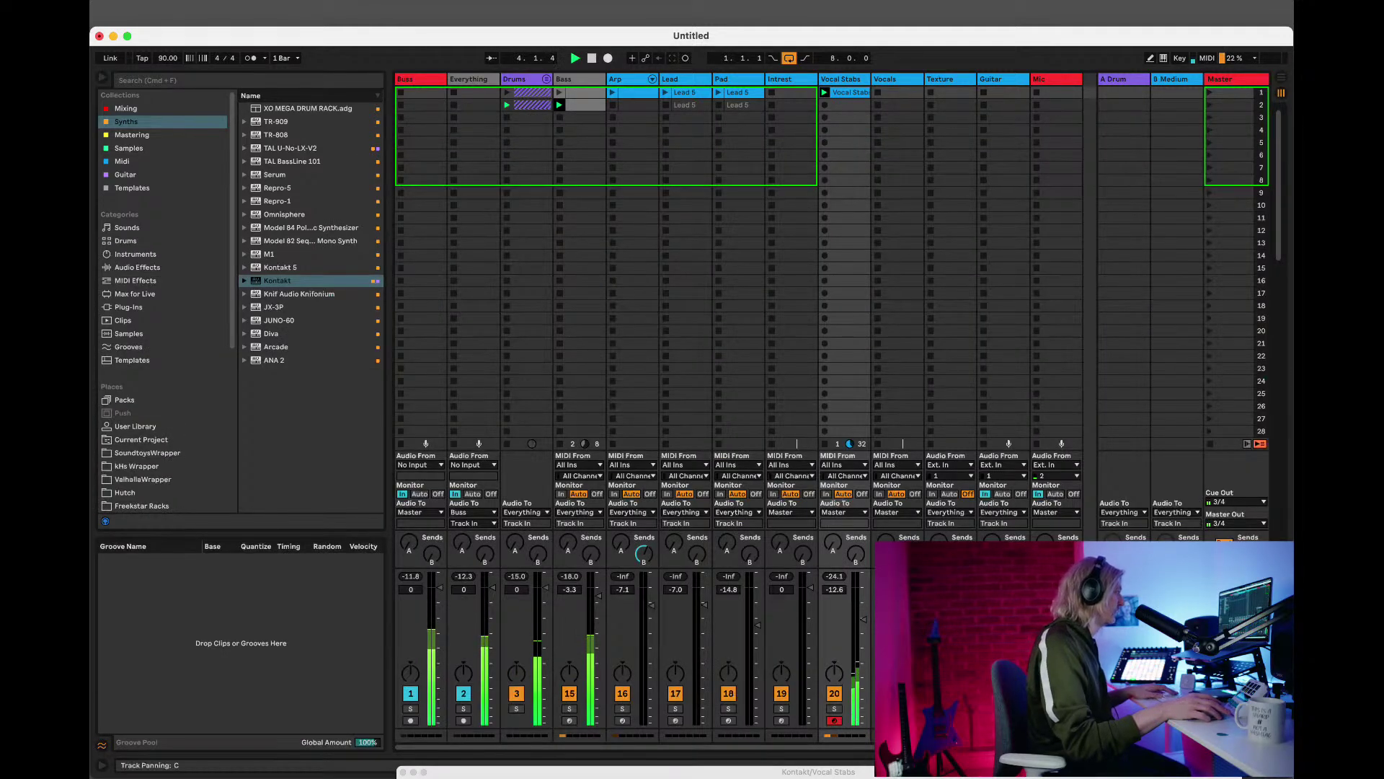
drag(864, 619, 866, 623)
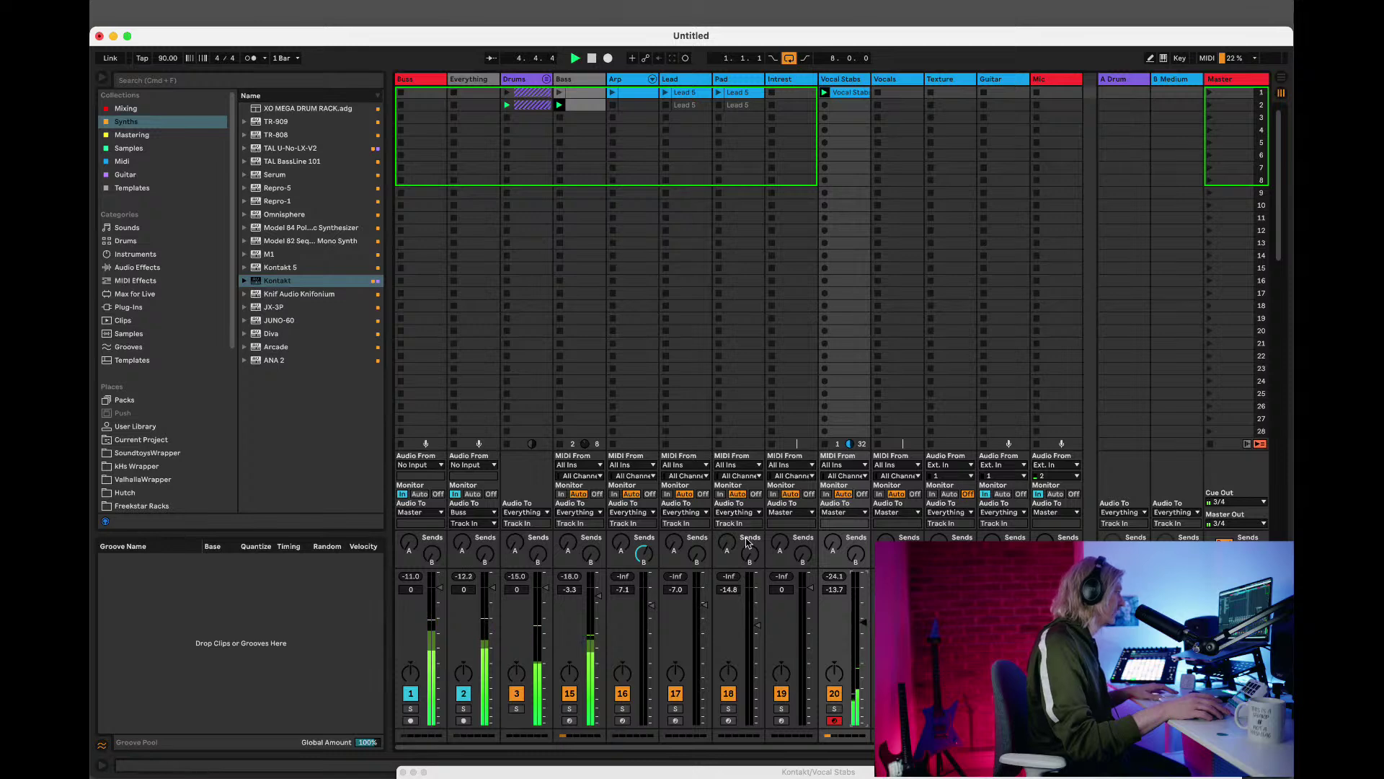
Examine the Bass track's device chain and its TAL BassLine 101 synth settings.
double_click(593, 79)
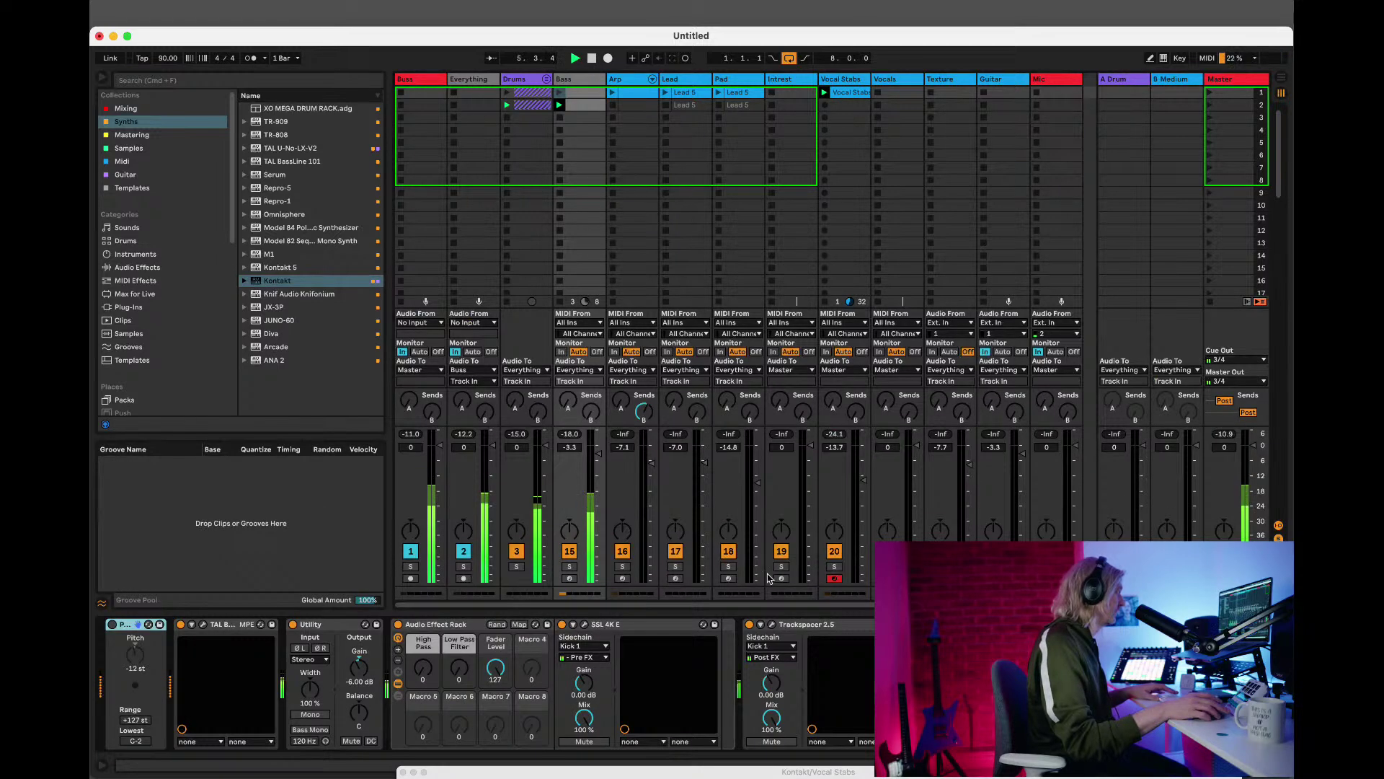
click(572, 77)
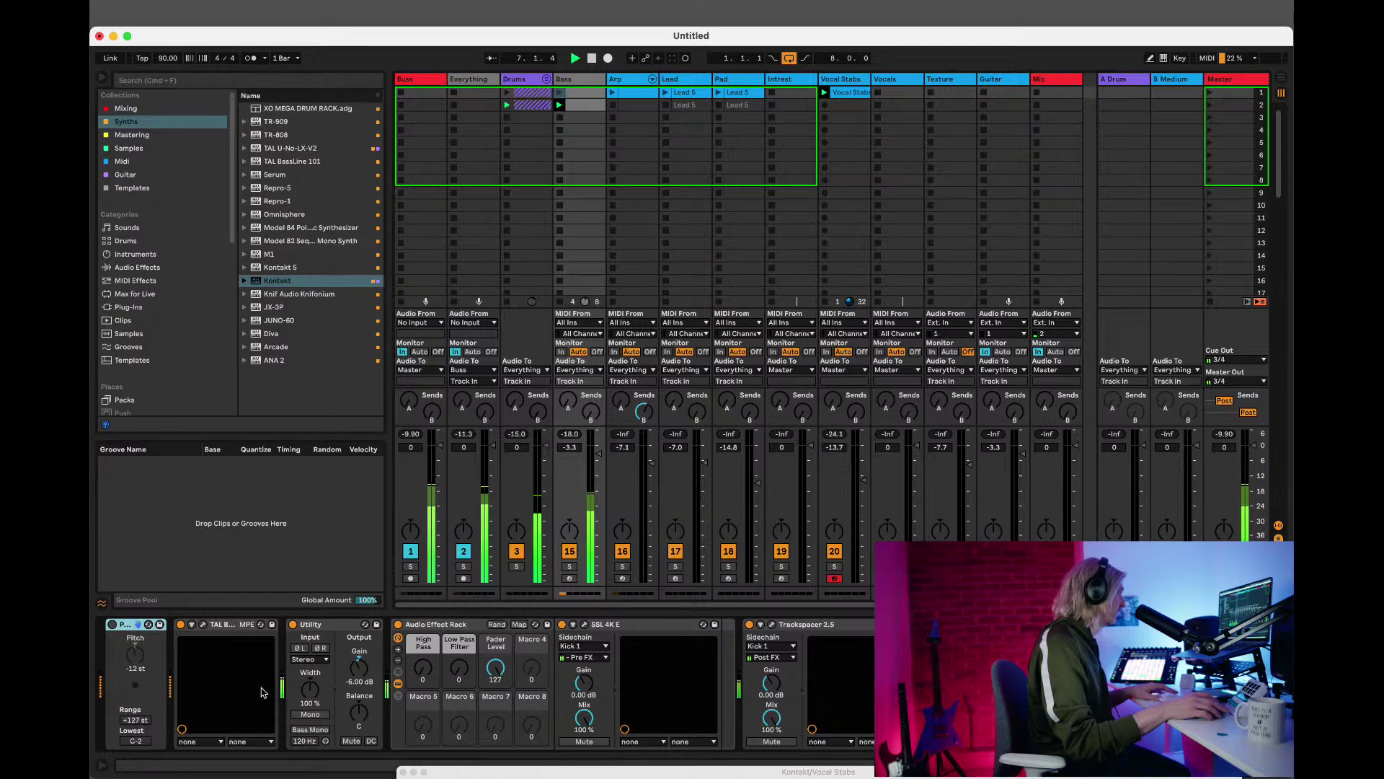
click(206, 624)
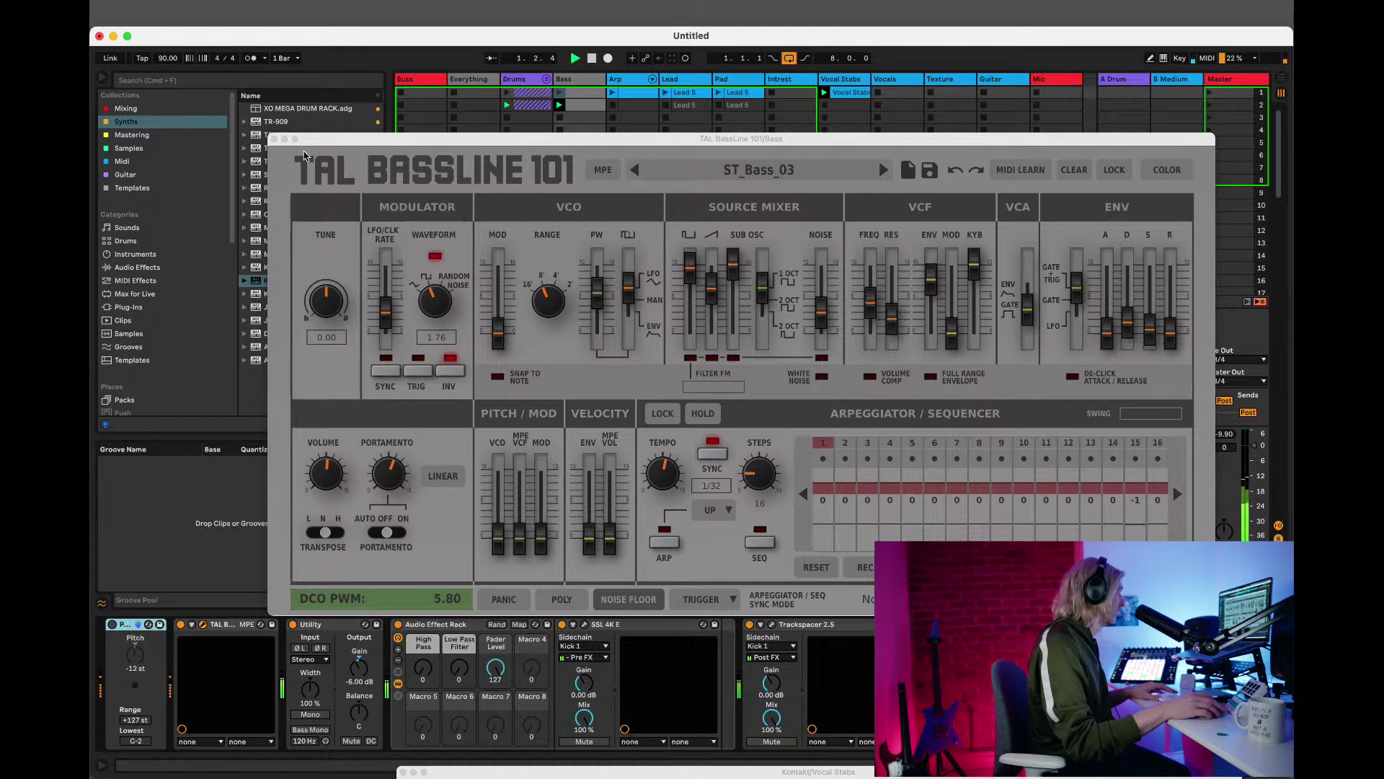
click(274, 139)
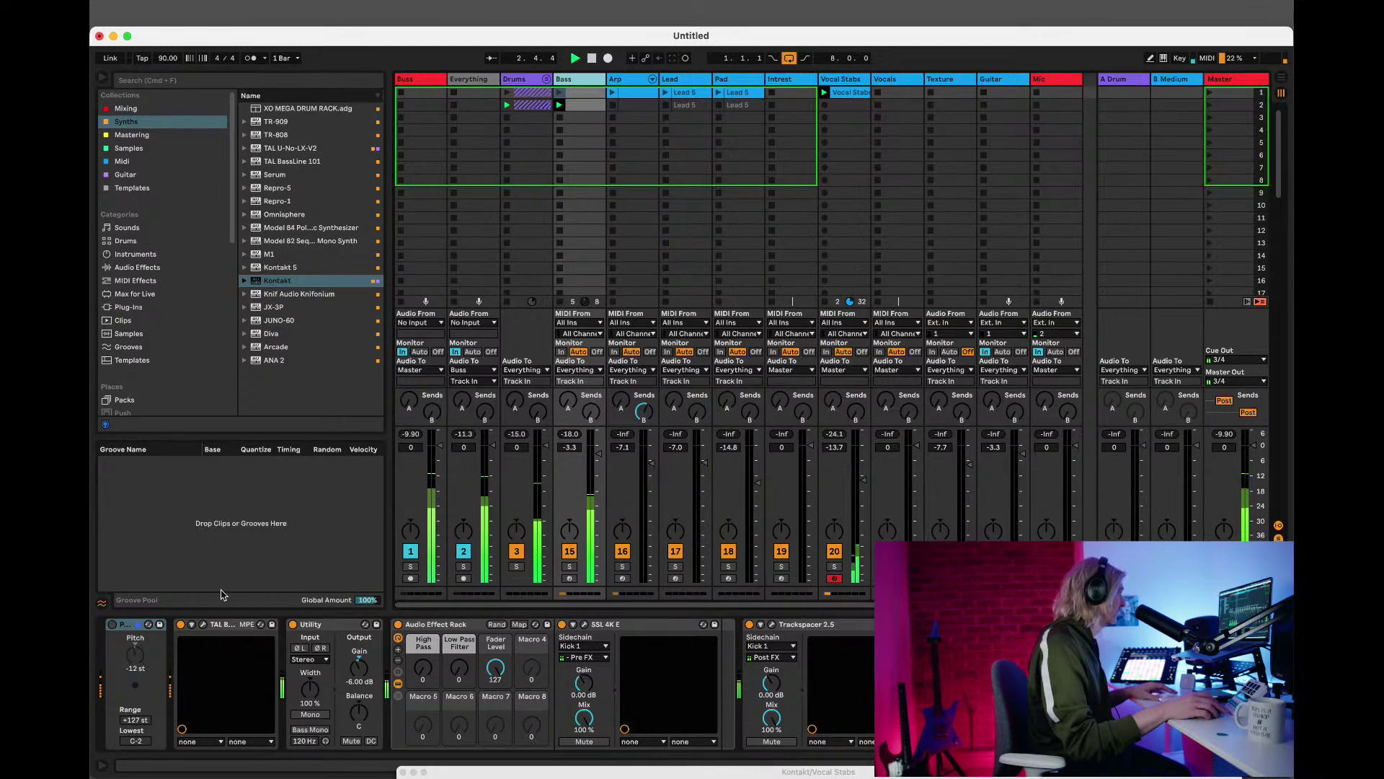
click(625, 626)
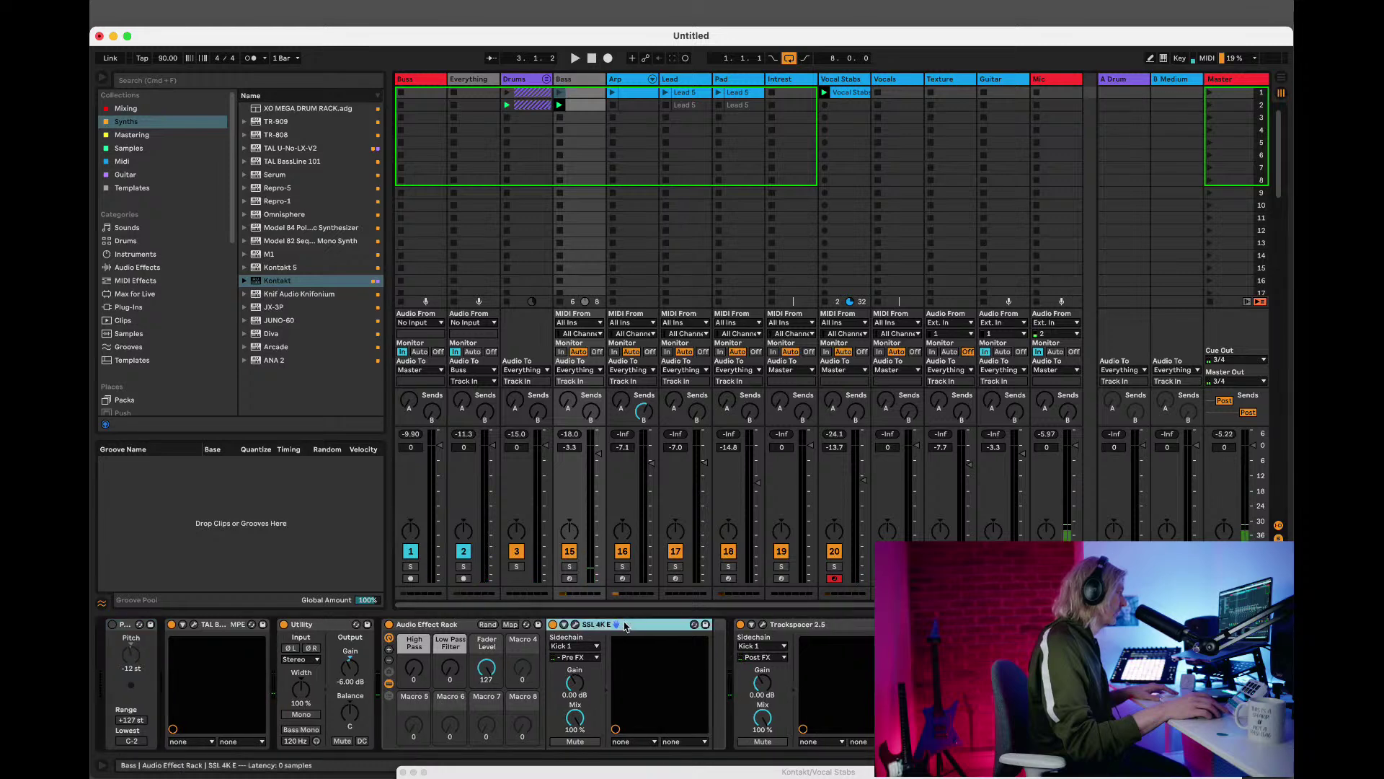
Copy the LFO device from the Arp track's rack to the Bass track, directly after TAL BassLine 101.
click(624, 81)
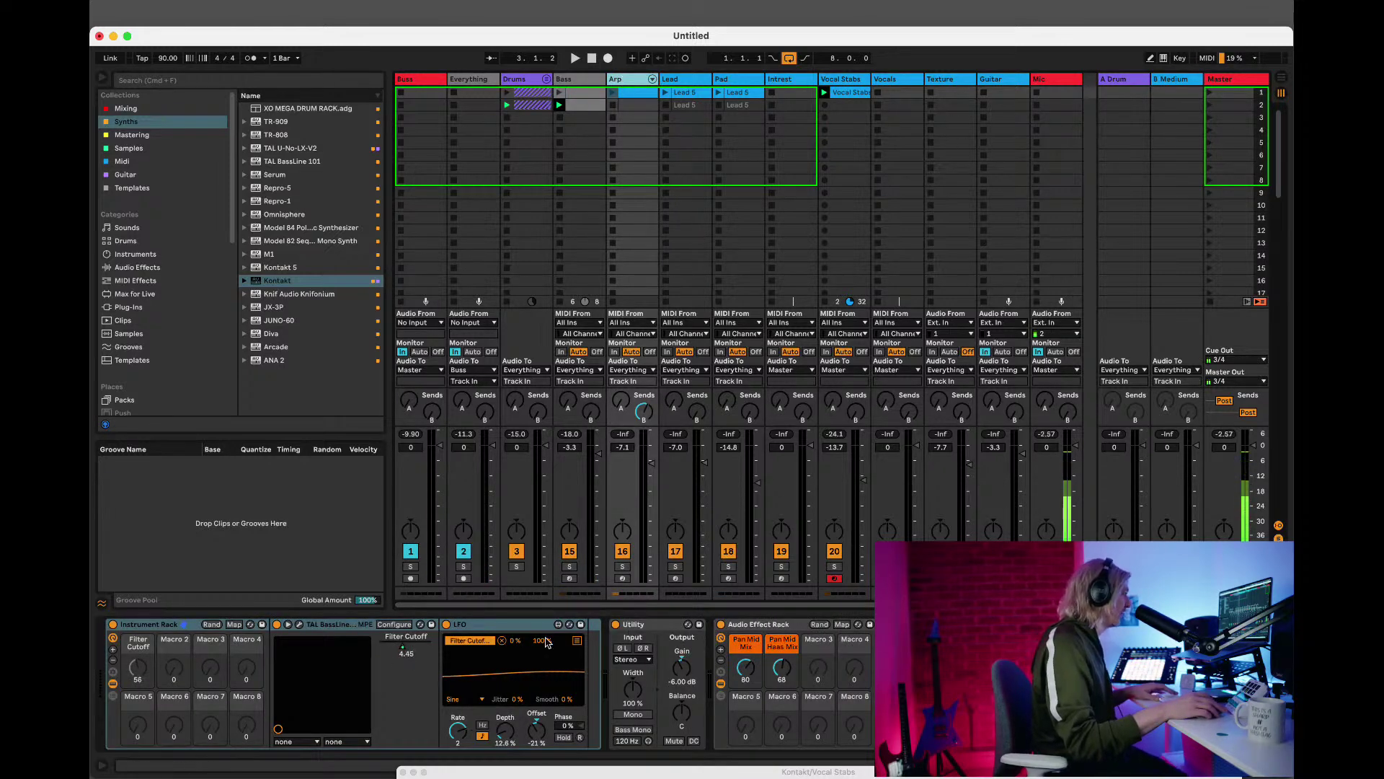
click(504, 632)
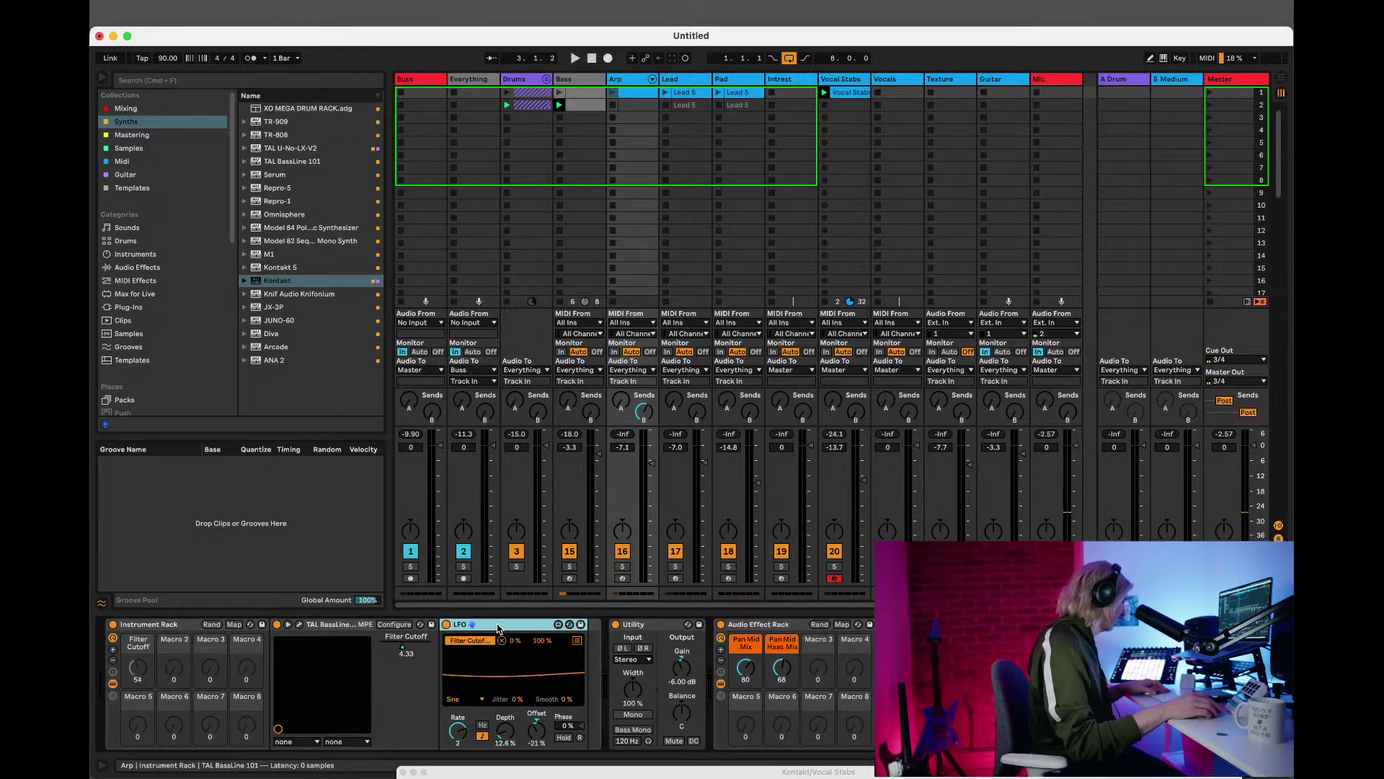
click(591, 81)
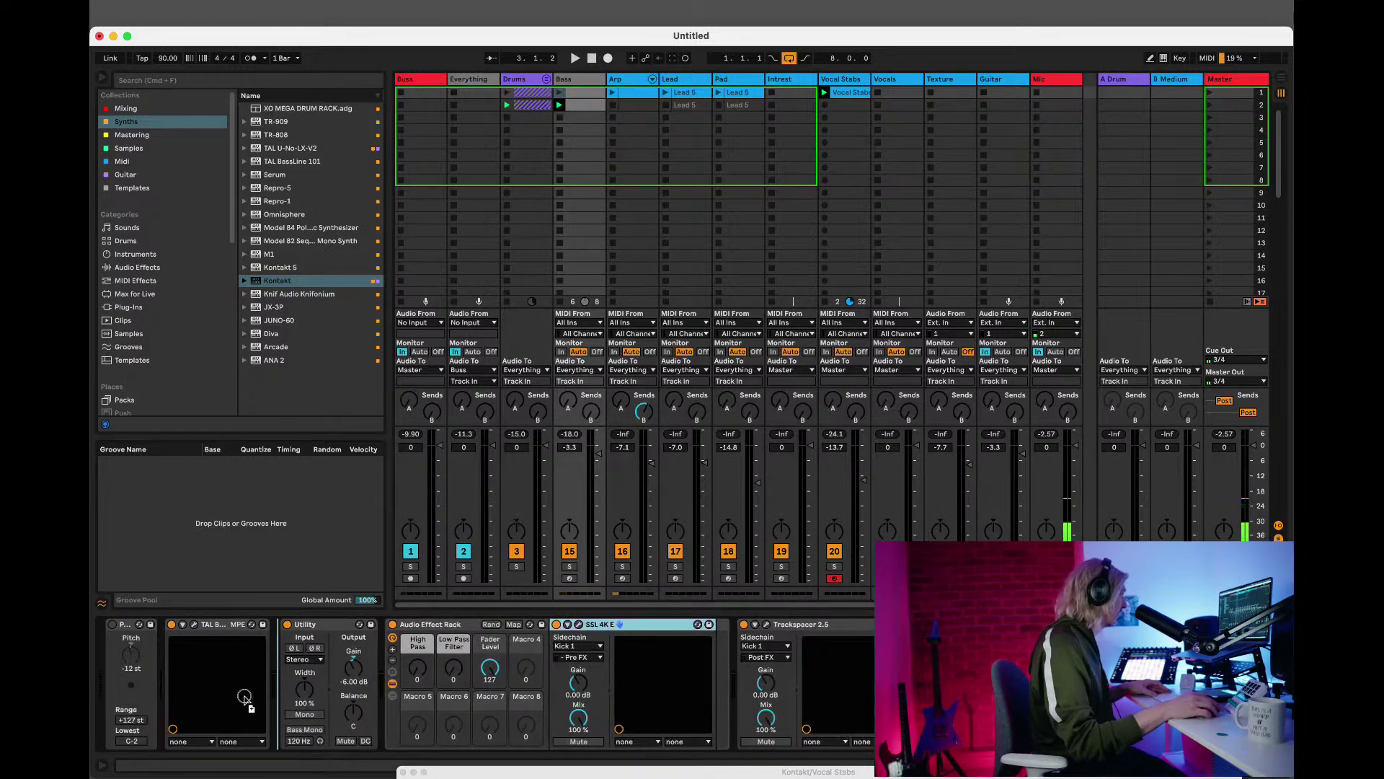
drag(243, 703, 252, 696)
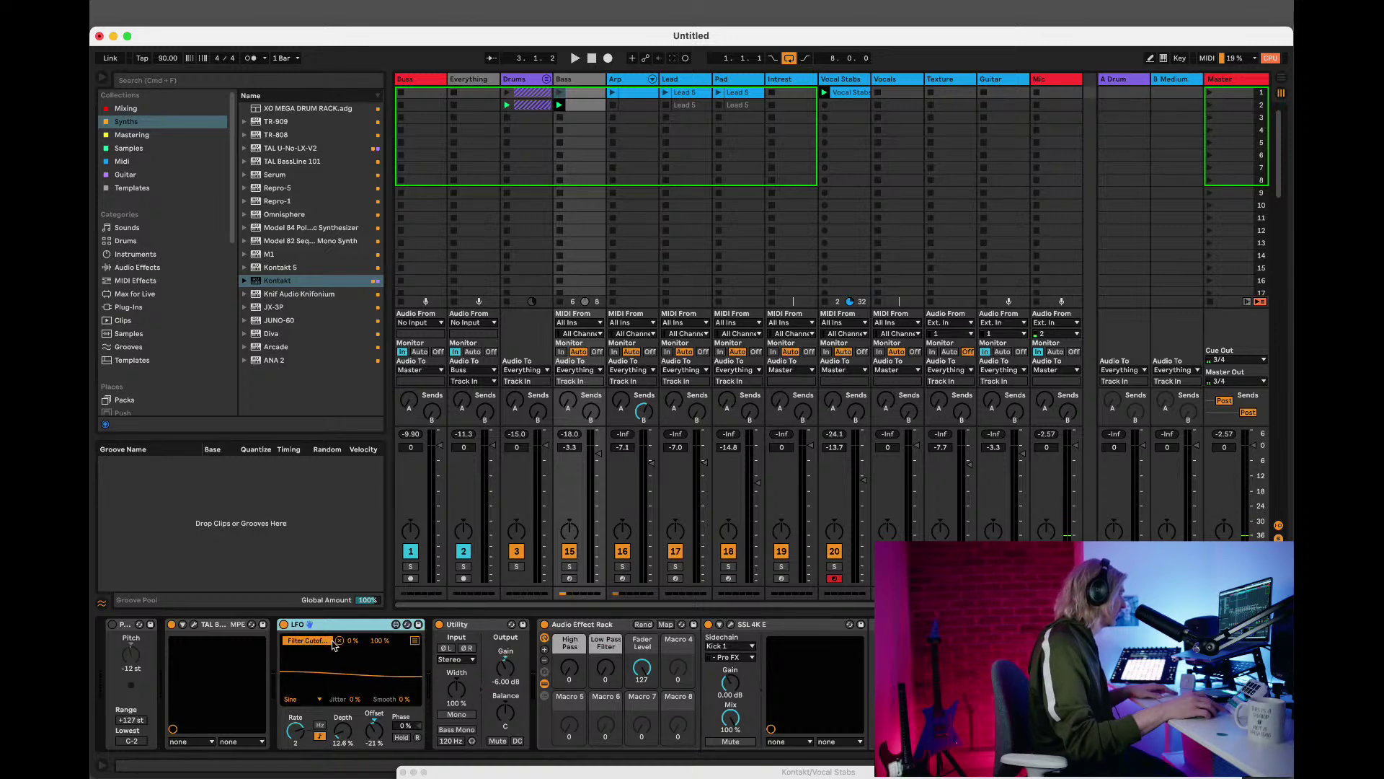
Clear the copied LFO's Filter Cutoff mapping and try to map it to TAL BassLine 101's filter frequency.
click(338, 641)
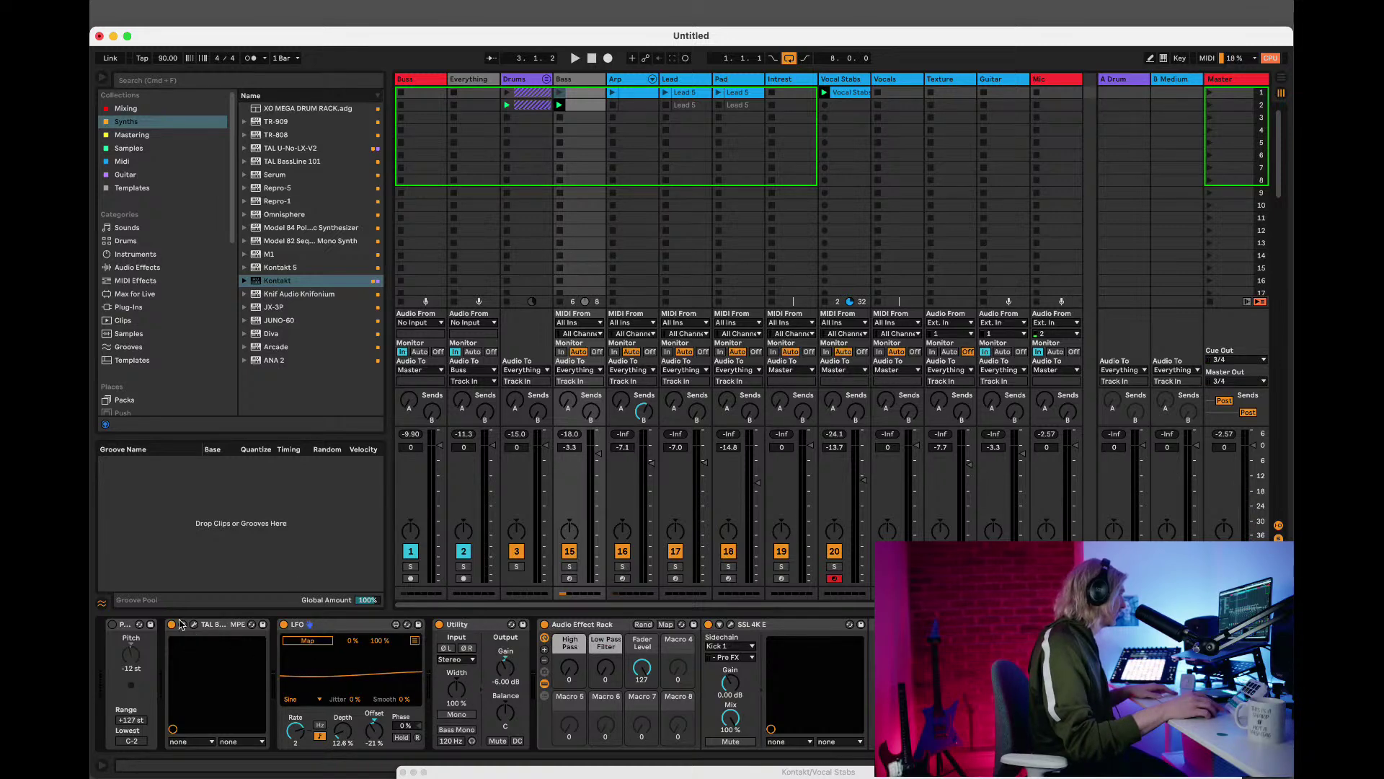
click(193, 627)
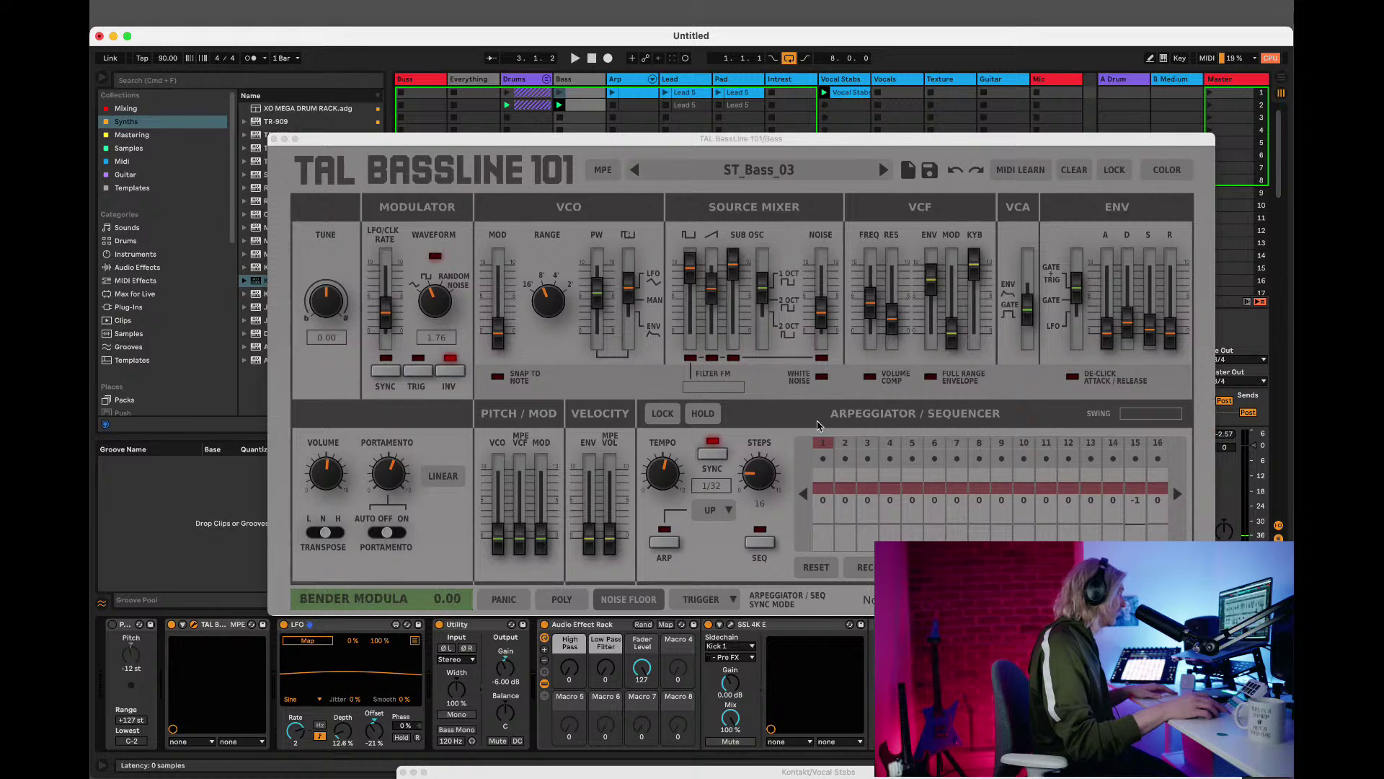
click(297, 641)
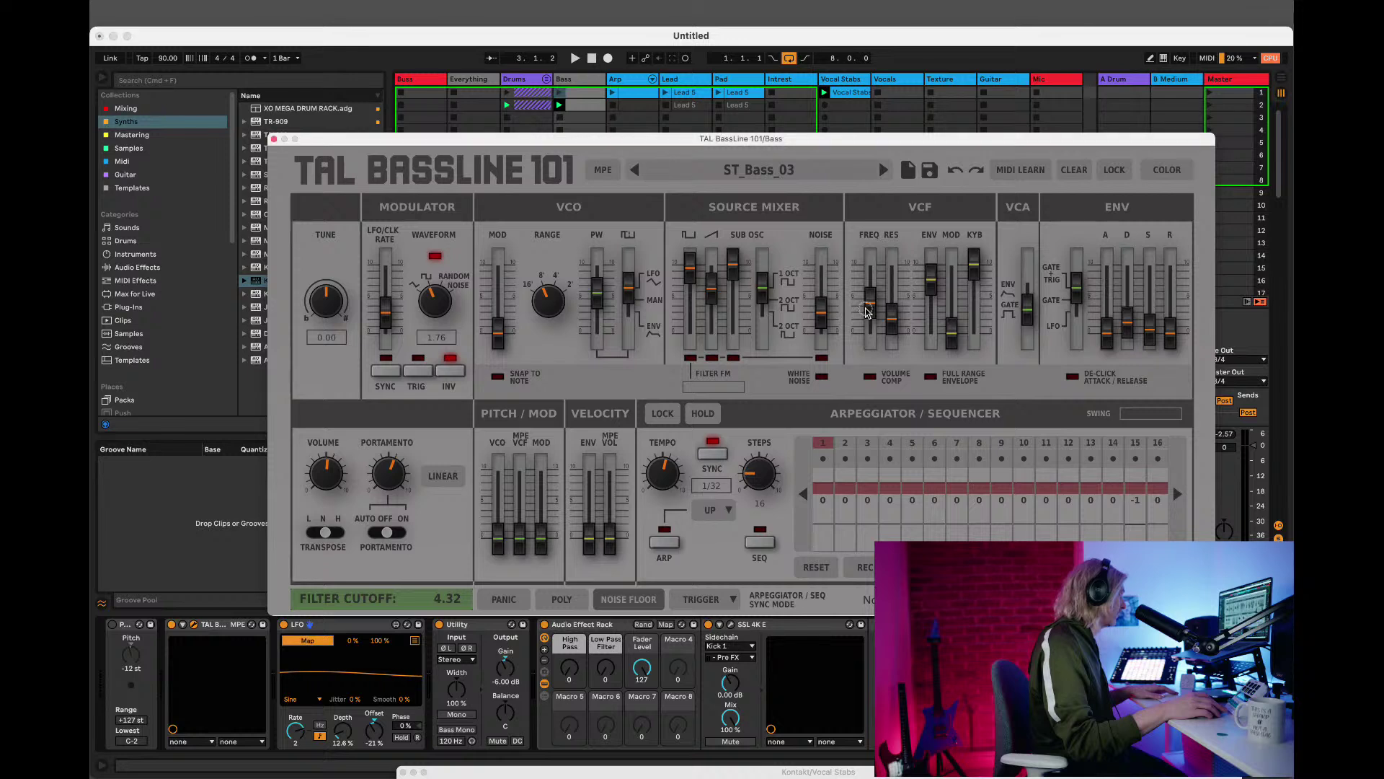
Group TAL BassLine 101 and the LFO on the Bass track into an Instrument Rack.
click(358, 631)
click(214, 633)
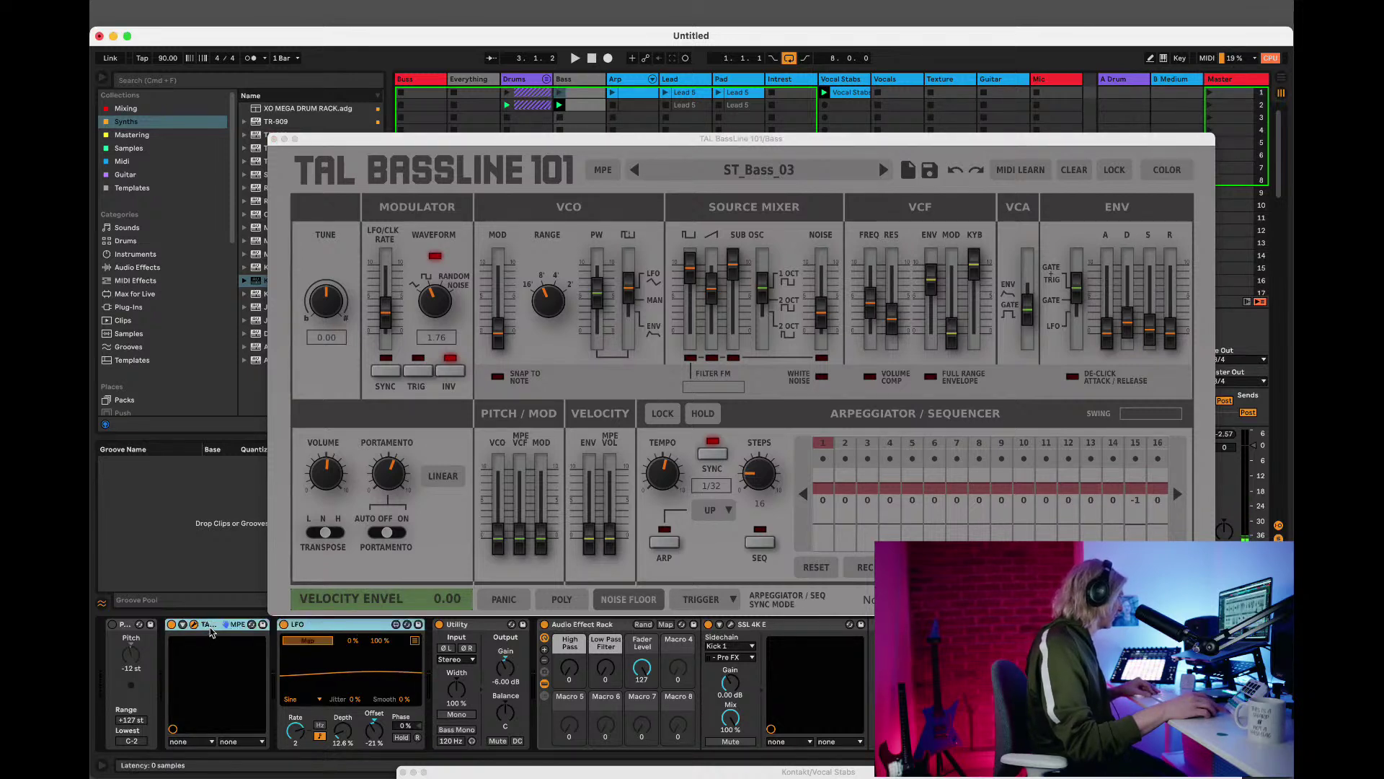
key(super+g)
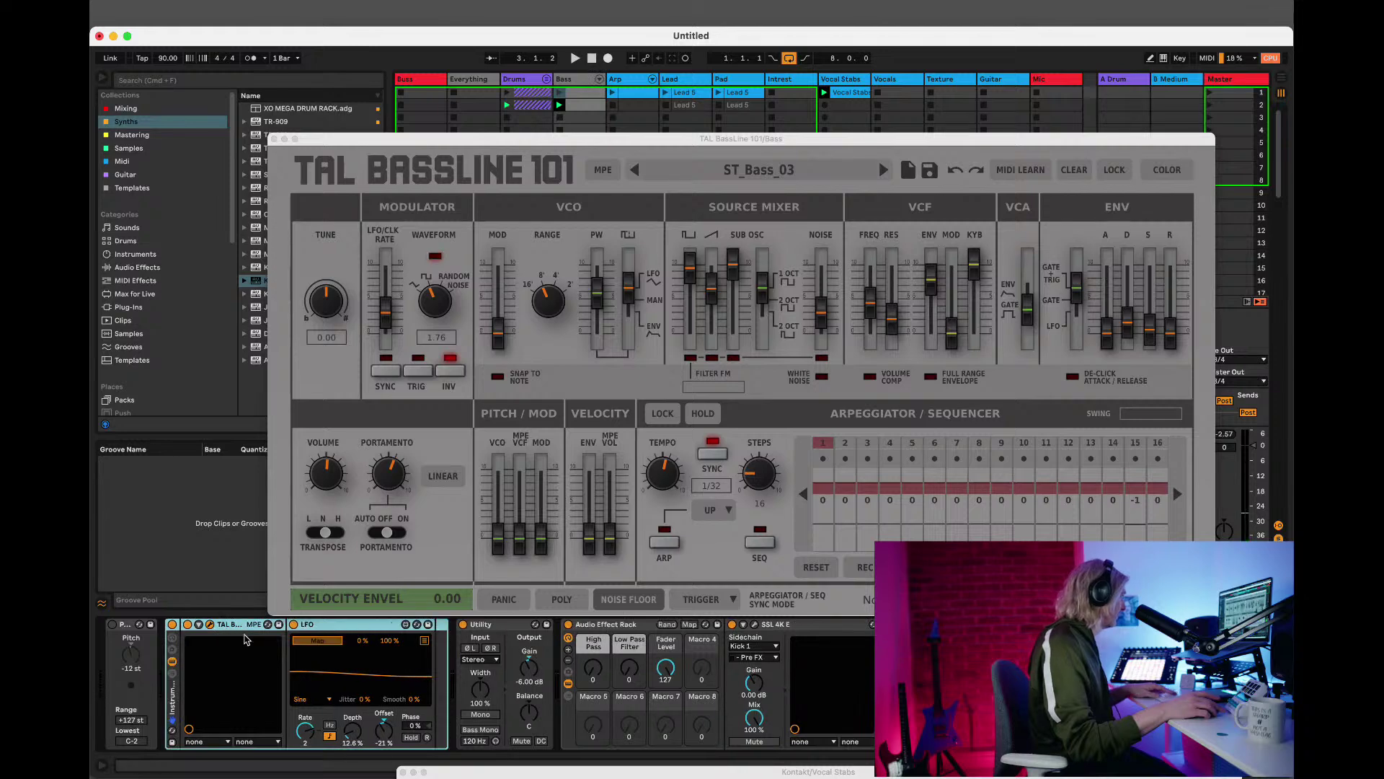
Display the Bass Instrument Rack's macro controls and map the LFO to Macro 1.
click(173, 673)
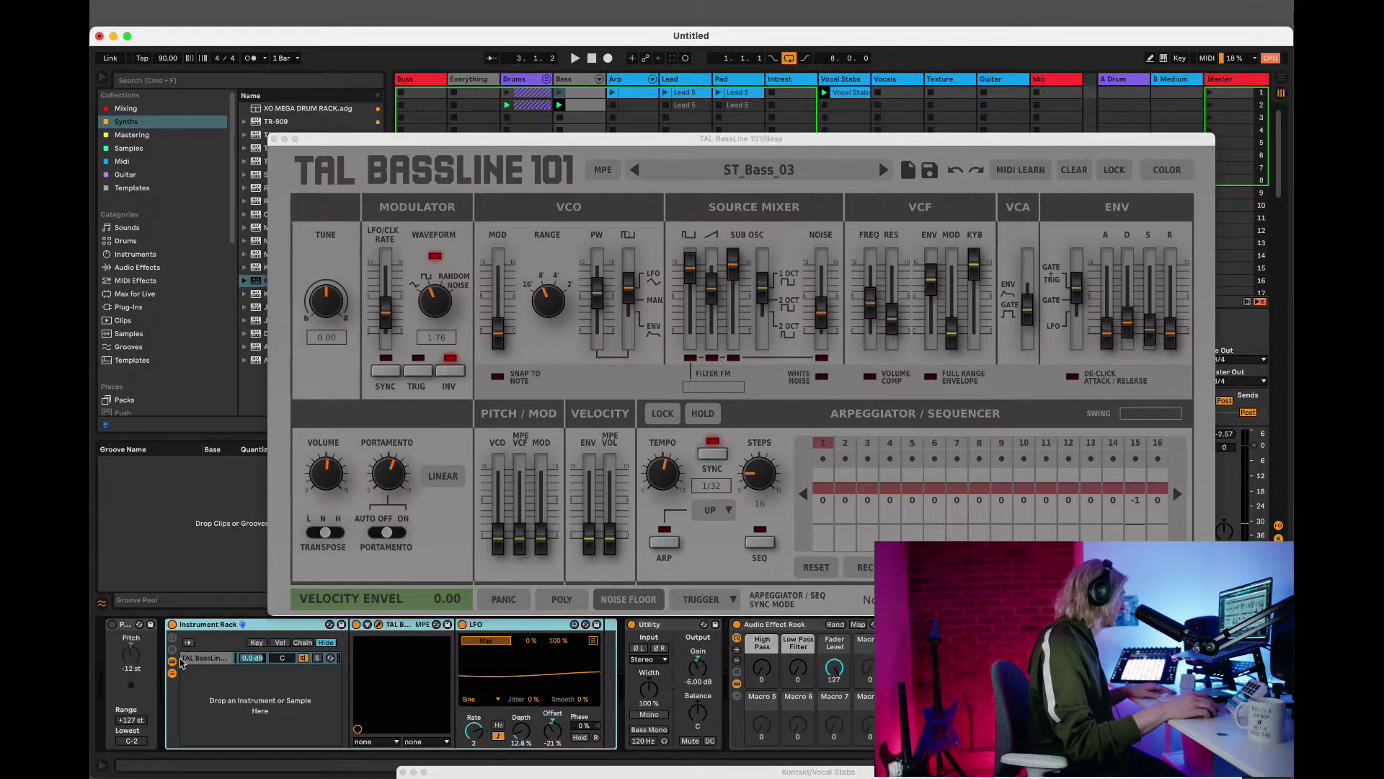
click(173, 674)
click(171, 637)
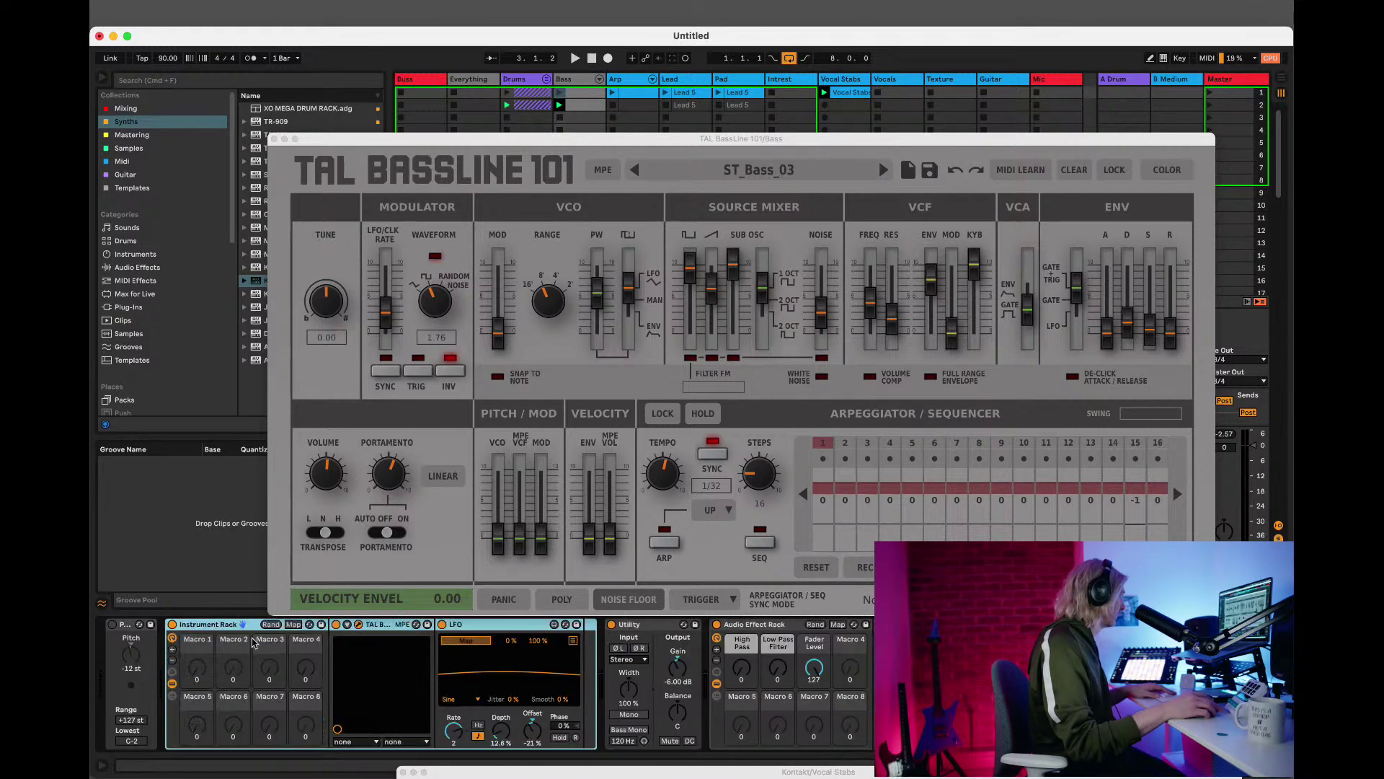
click(200, 671)
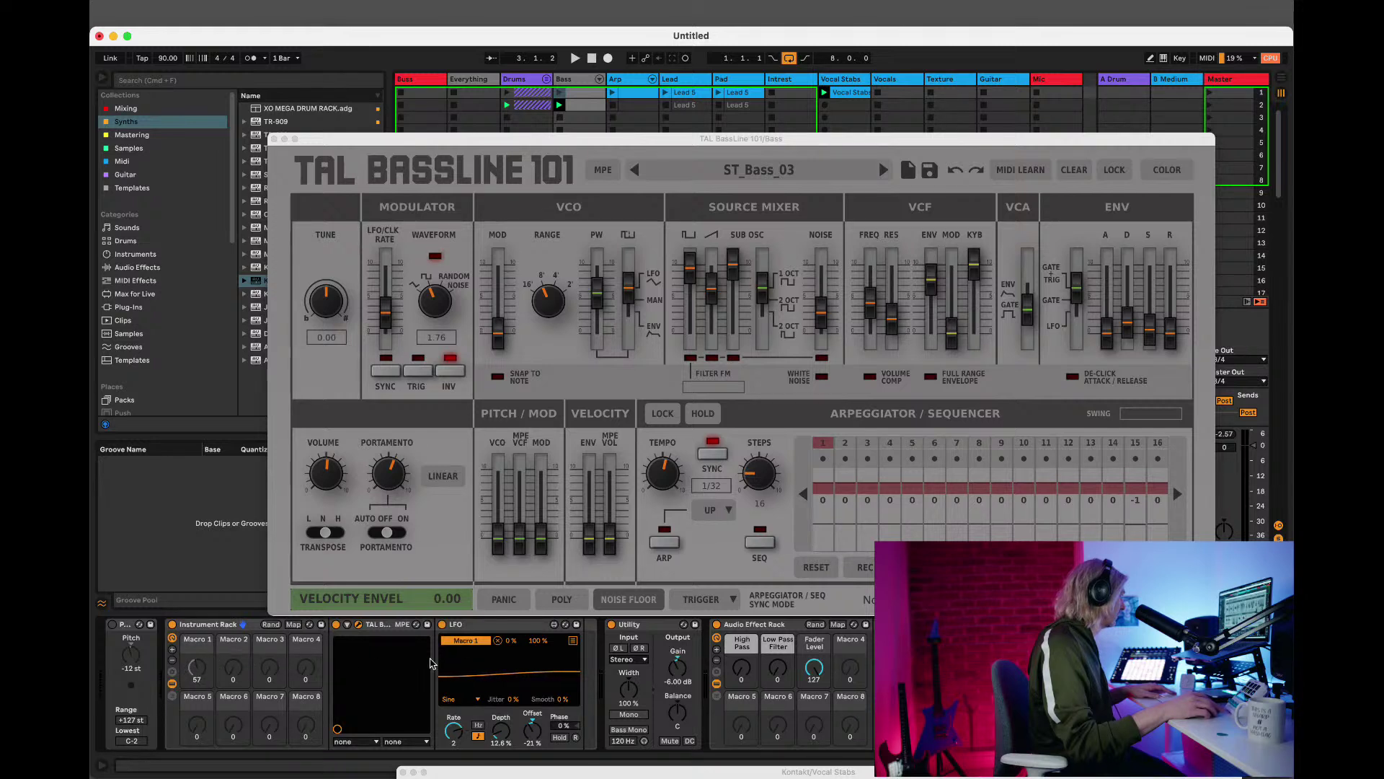
click(503, 641)
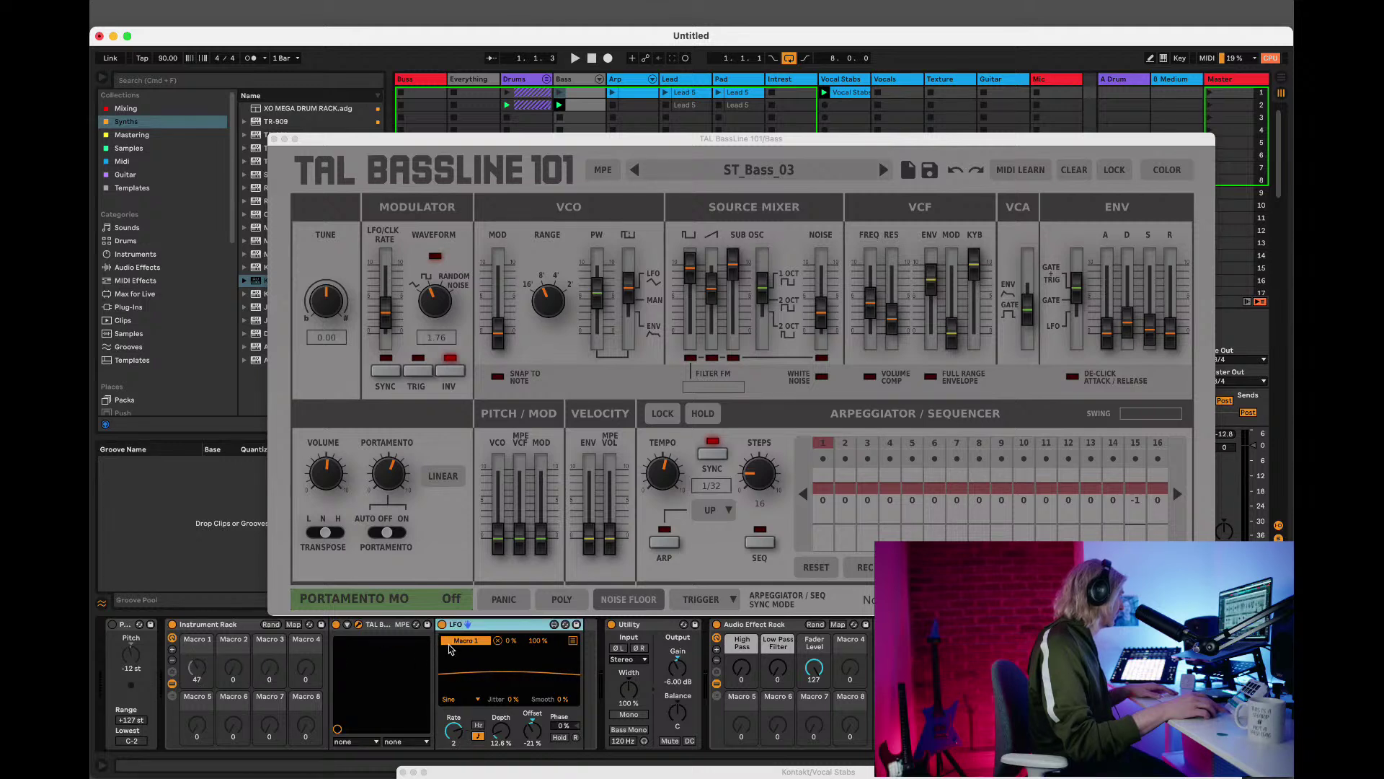
Assign the Bass rack's Macro 1 to TAL BassLine 101's Filter Cutoff and play back the result.
key(space)
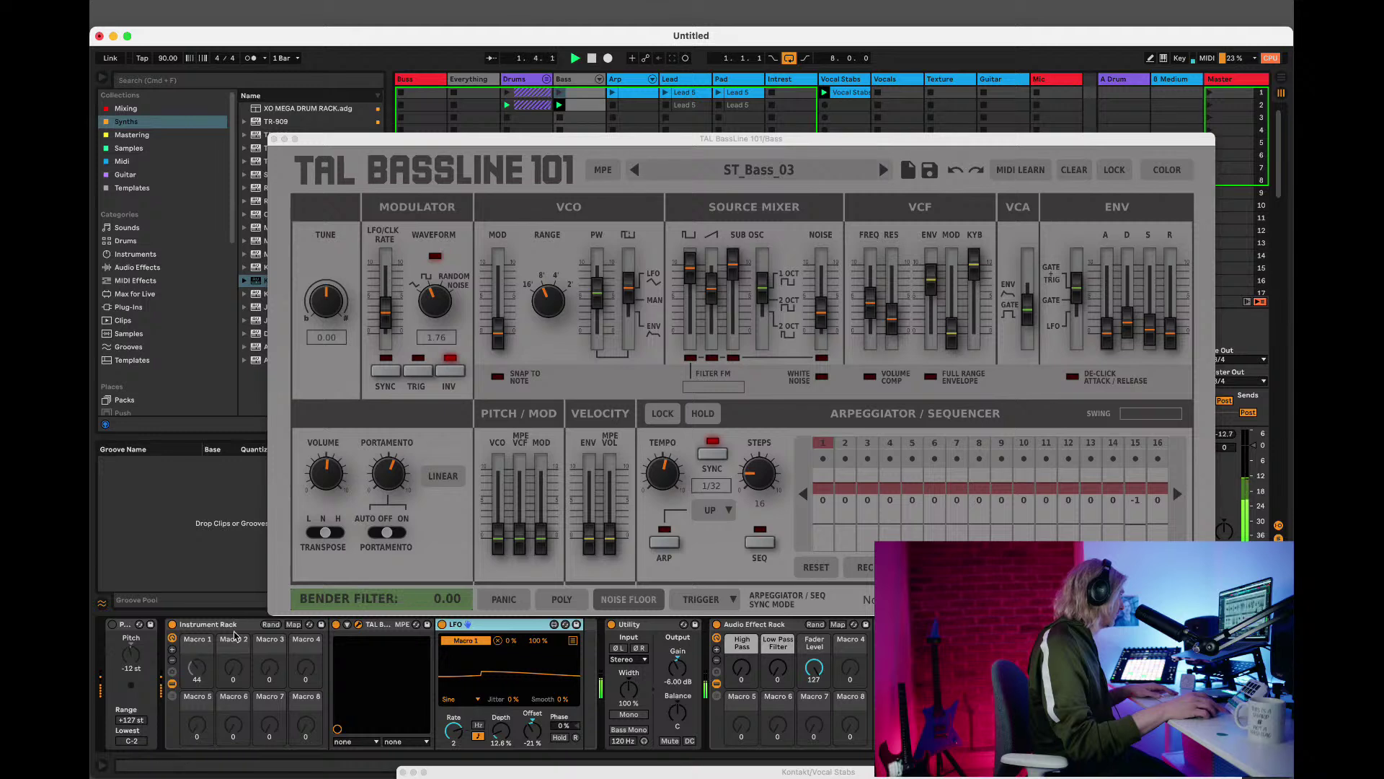
click(293, 625)
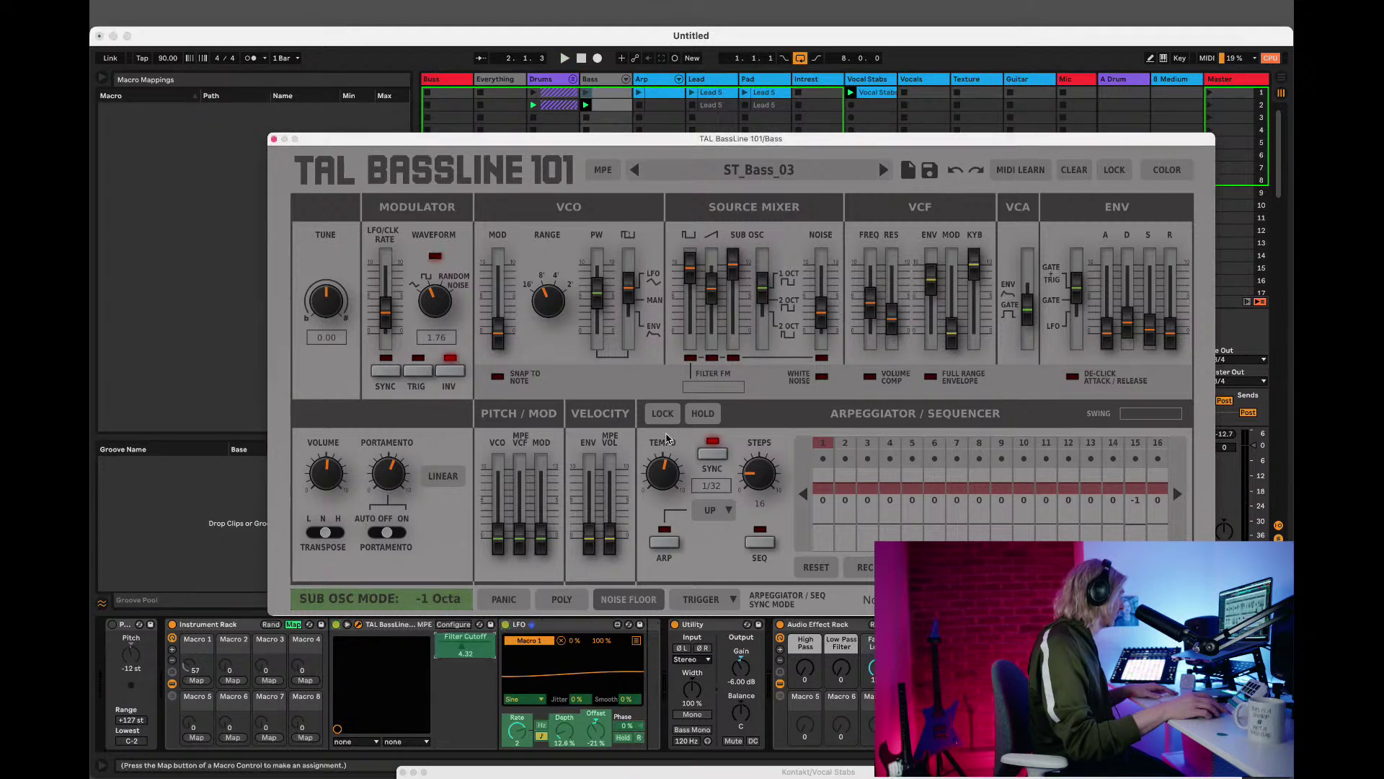
click(197, 680)
key(space)
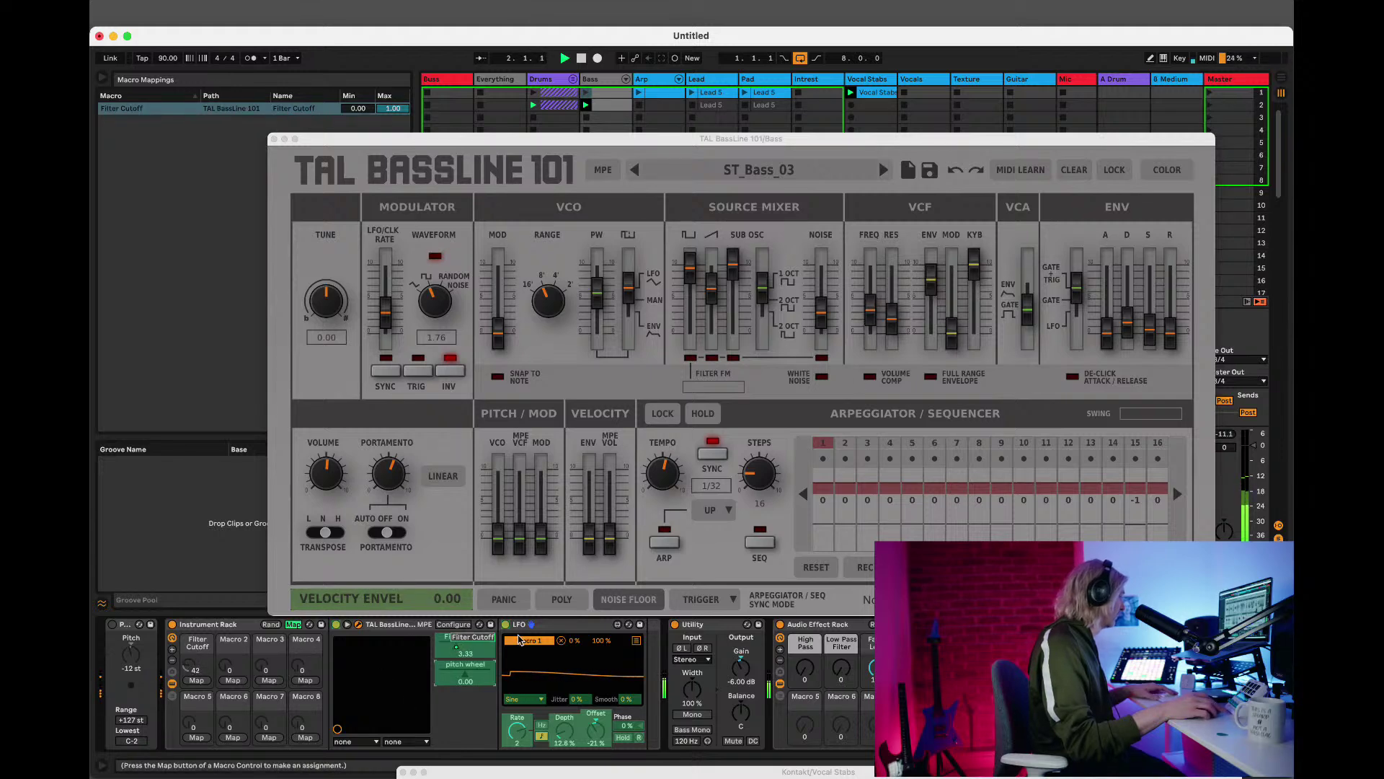
Enable volume compensation in TAL BassLine 101's filter section and set the filter envelope amount to 7.25.
drag(535, 139, 512, 97)
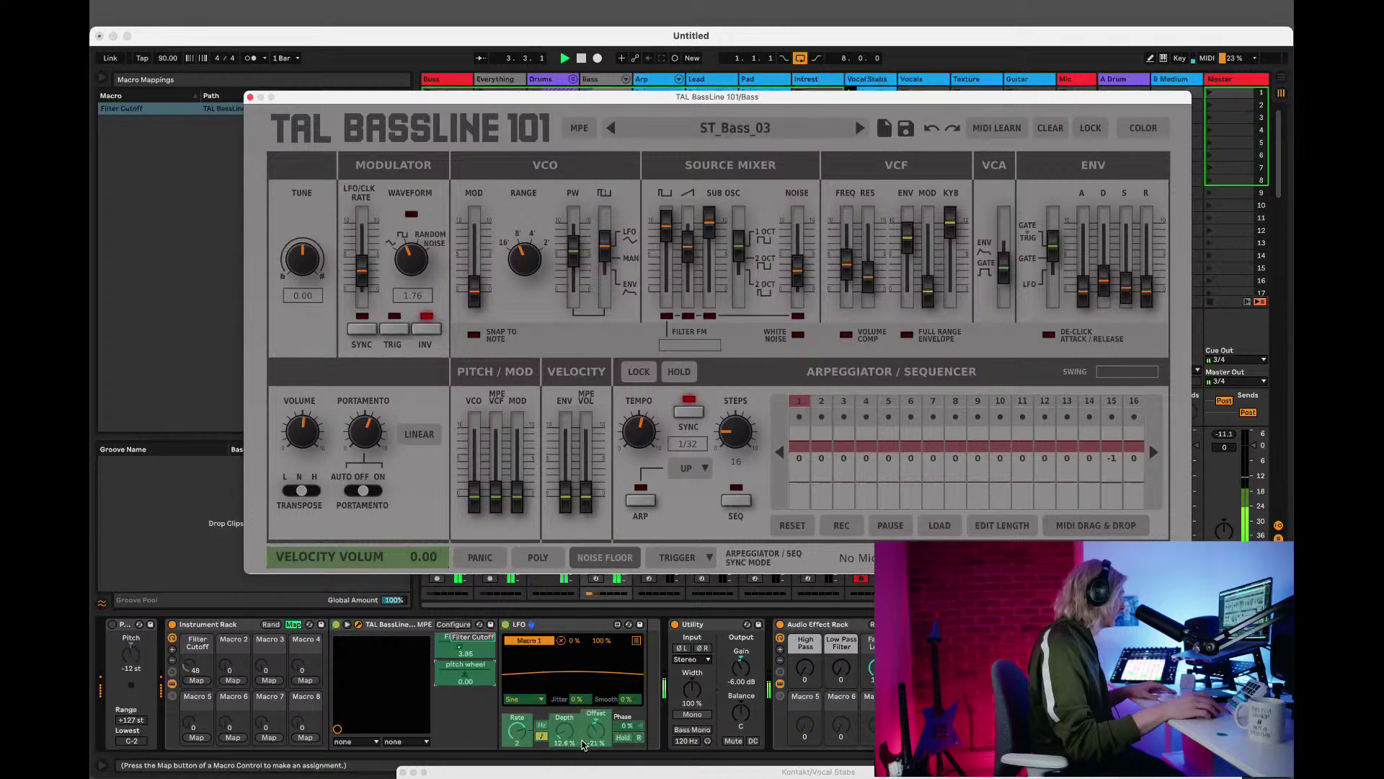
click(844, 336)
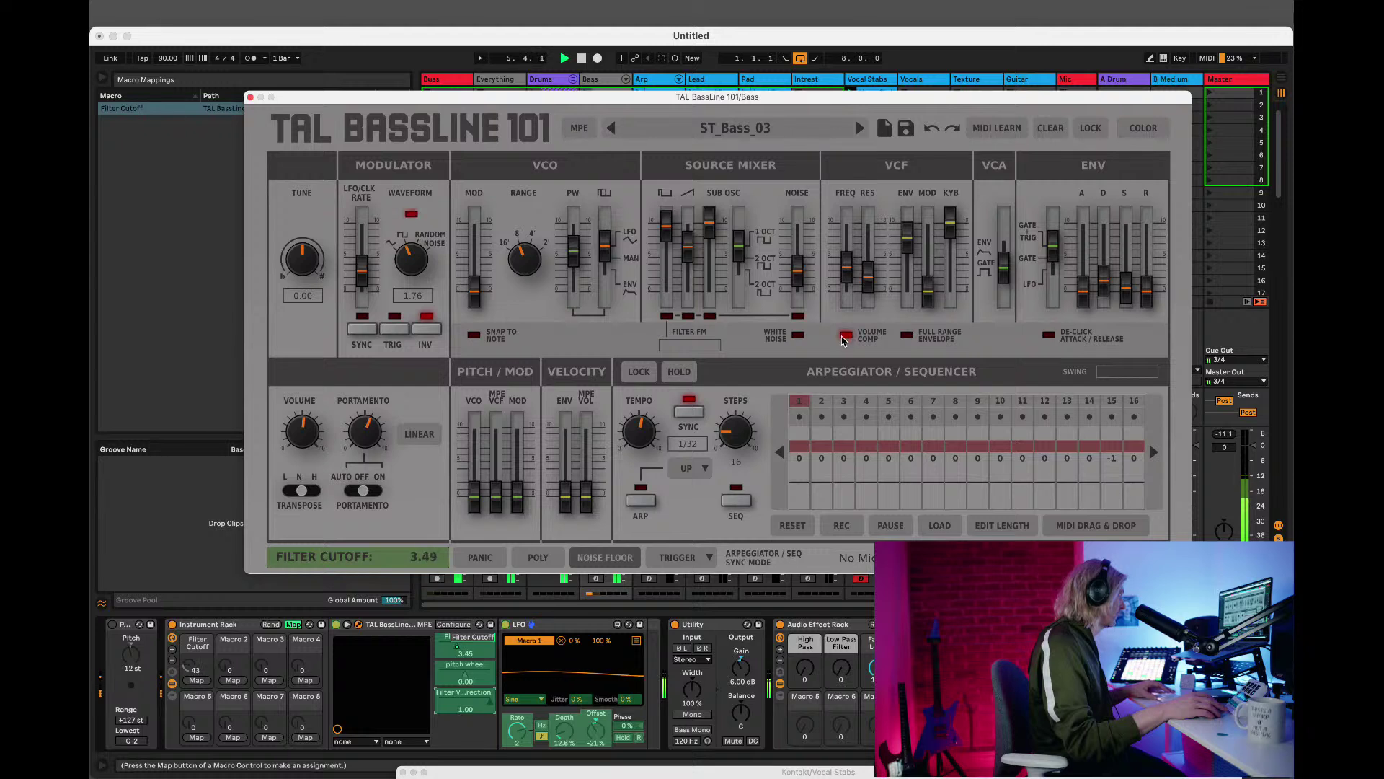
click(911, 338)
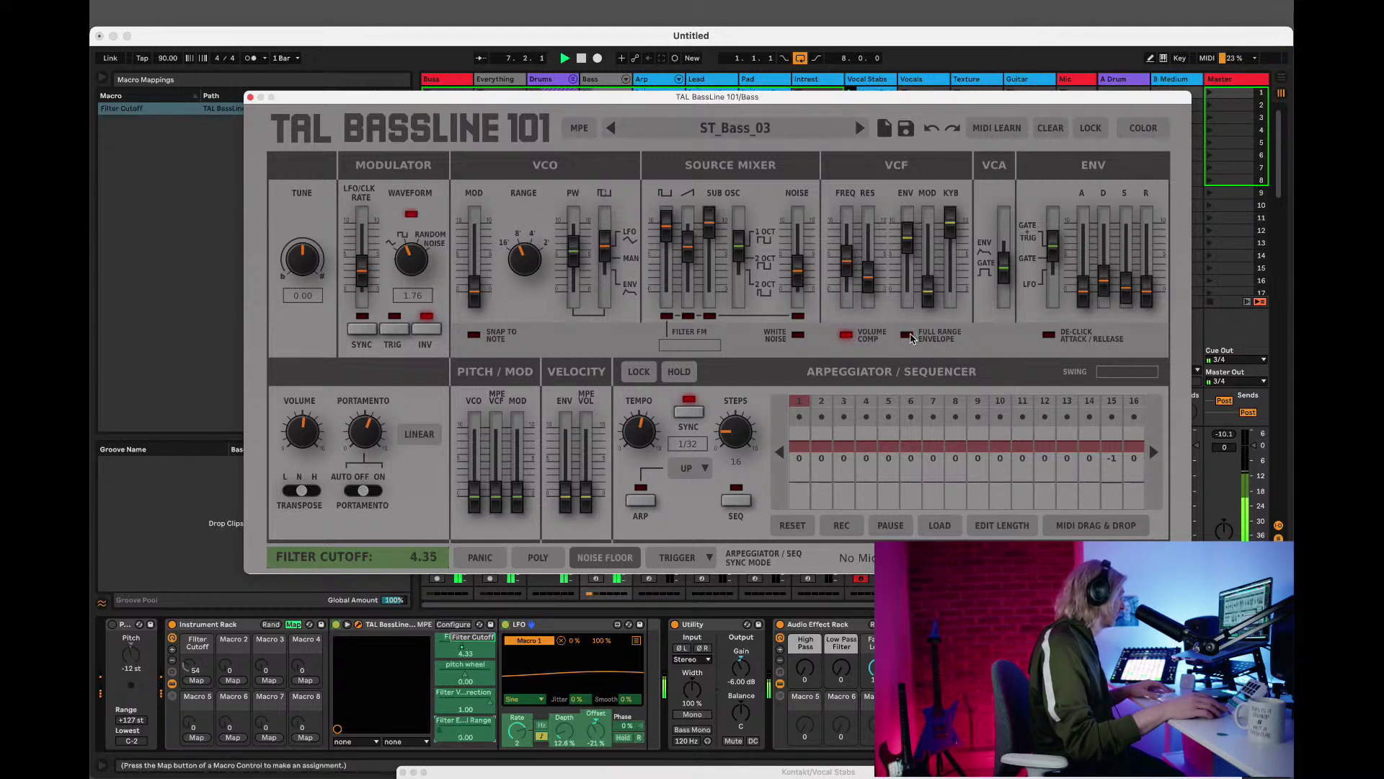
drag(910, 241, 909, 245)
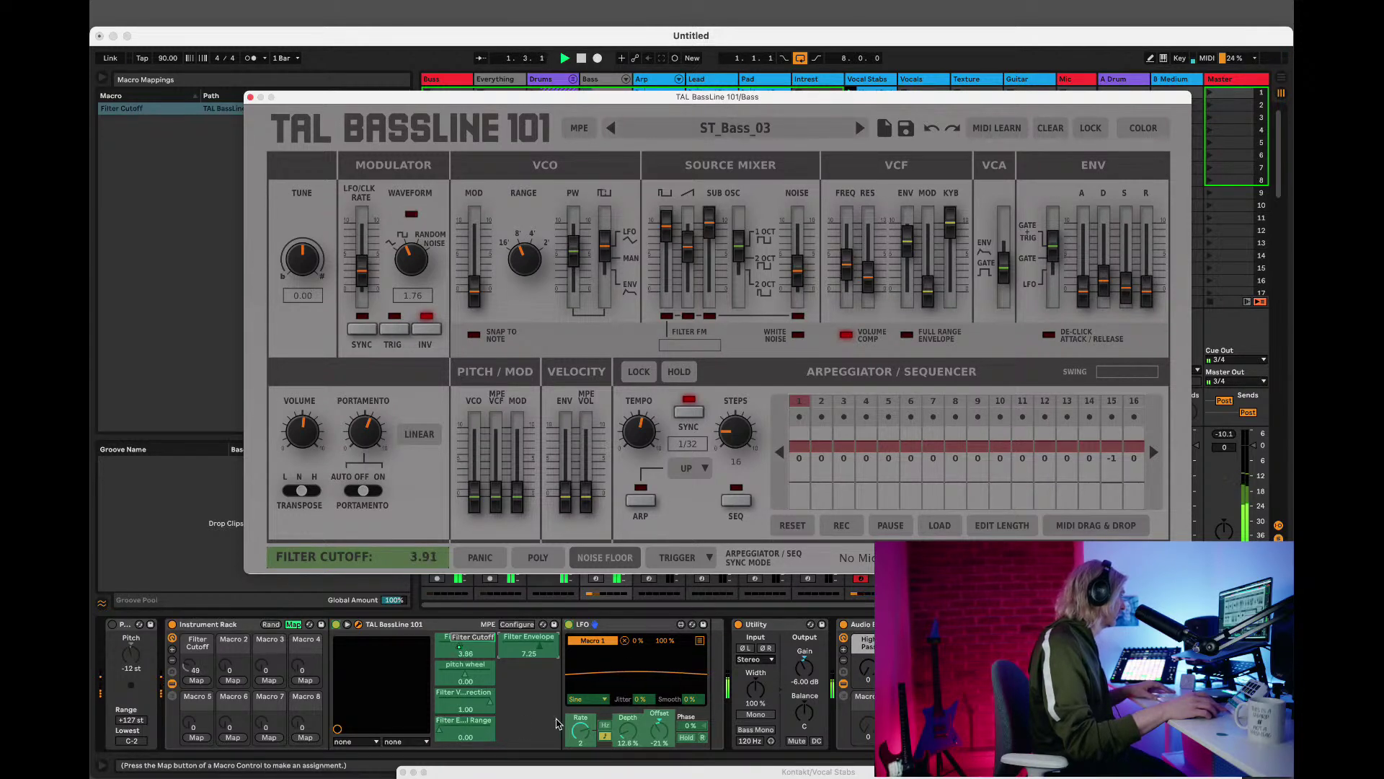
Exit macro mapping, set the Bass LFO's rate to 4 and the synth's filter resonance to 1.82, and close the synth window.
click(293, 624)
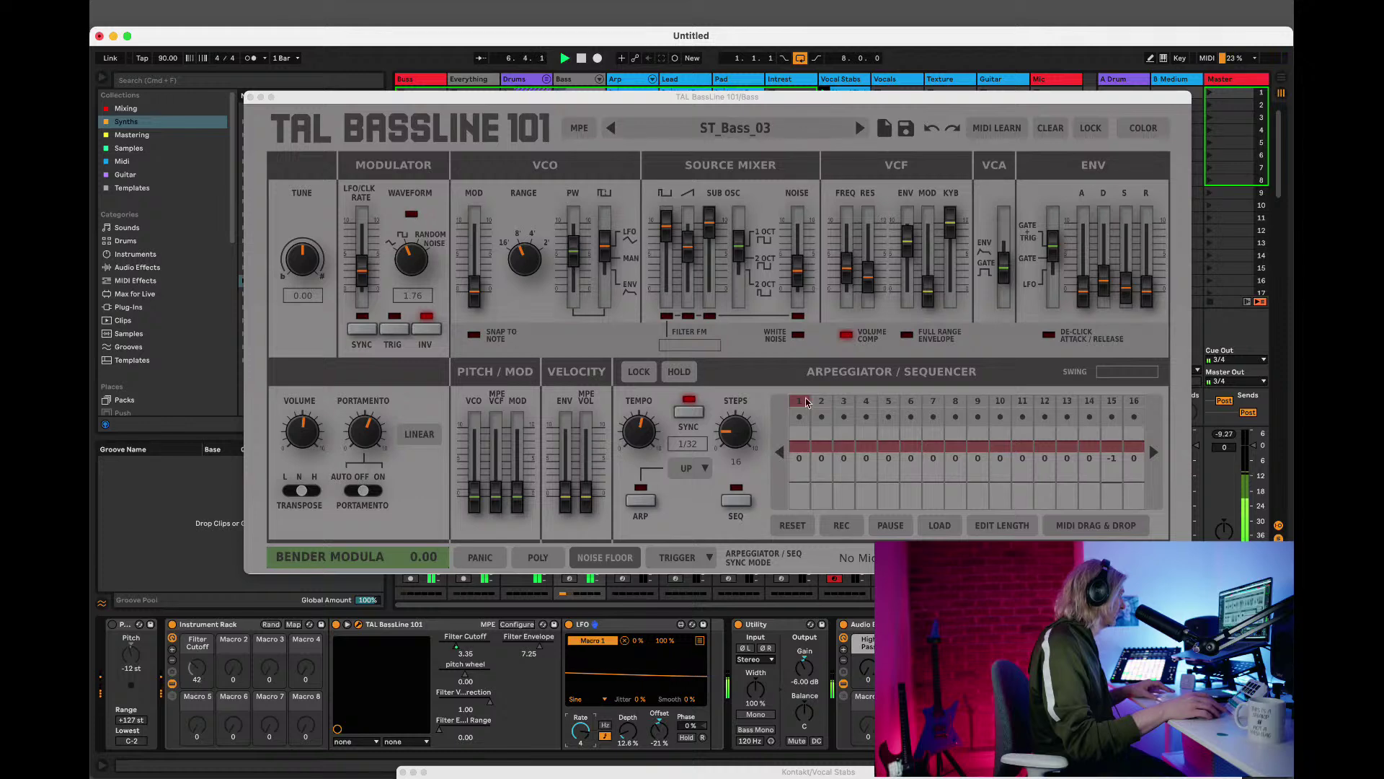
click(871, 284)
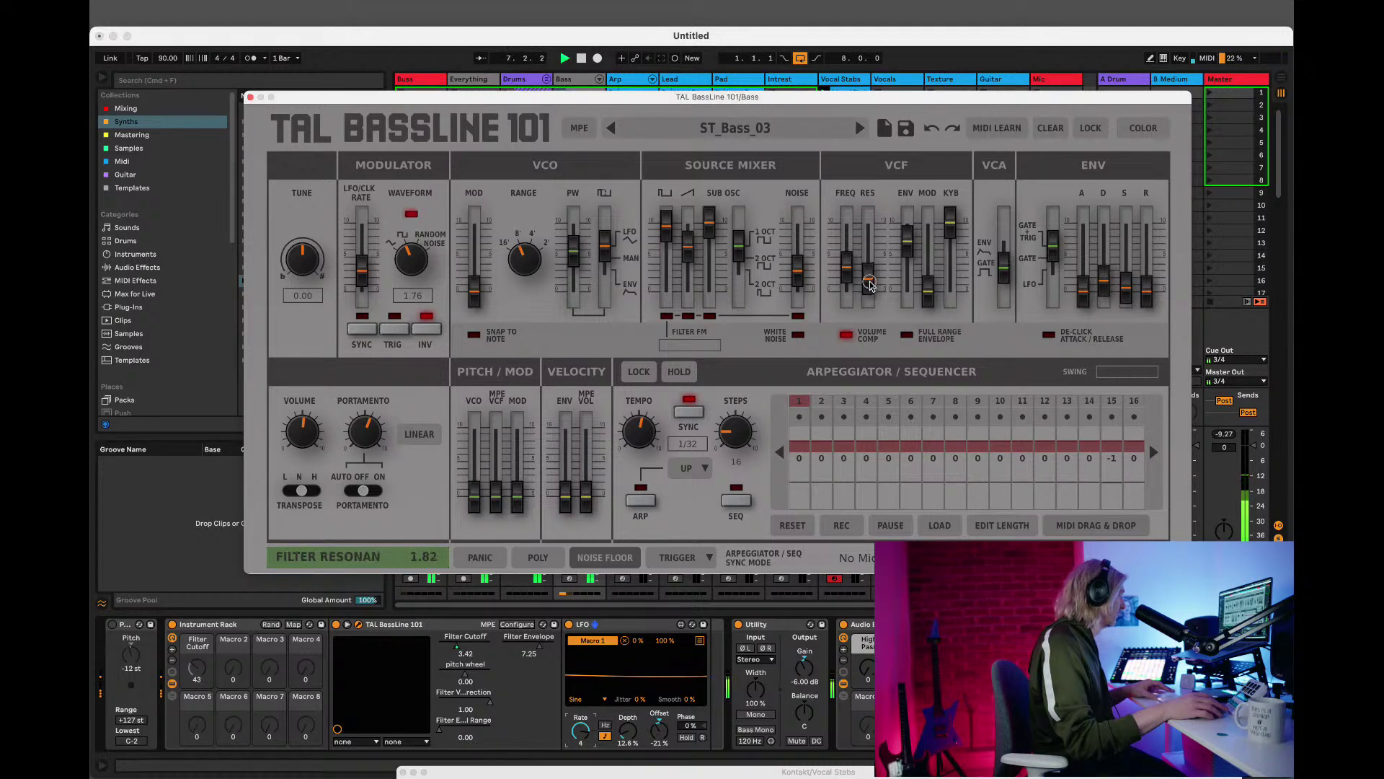
click(249, 97)
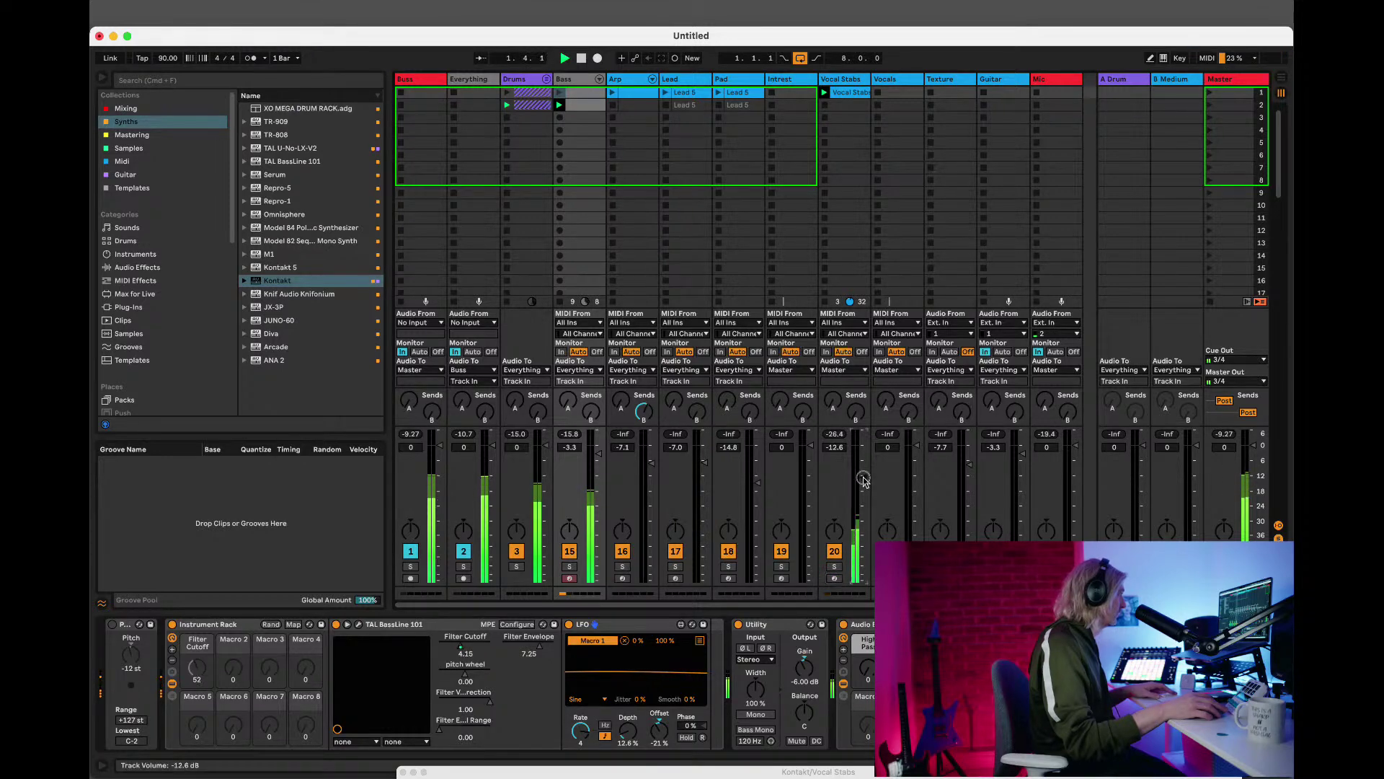
Examine the device chains of the Pad, Arp, Lead and Vocals tracks during playback.
click(738, 88)
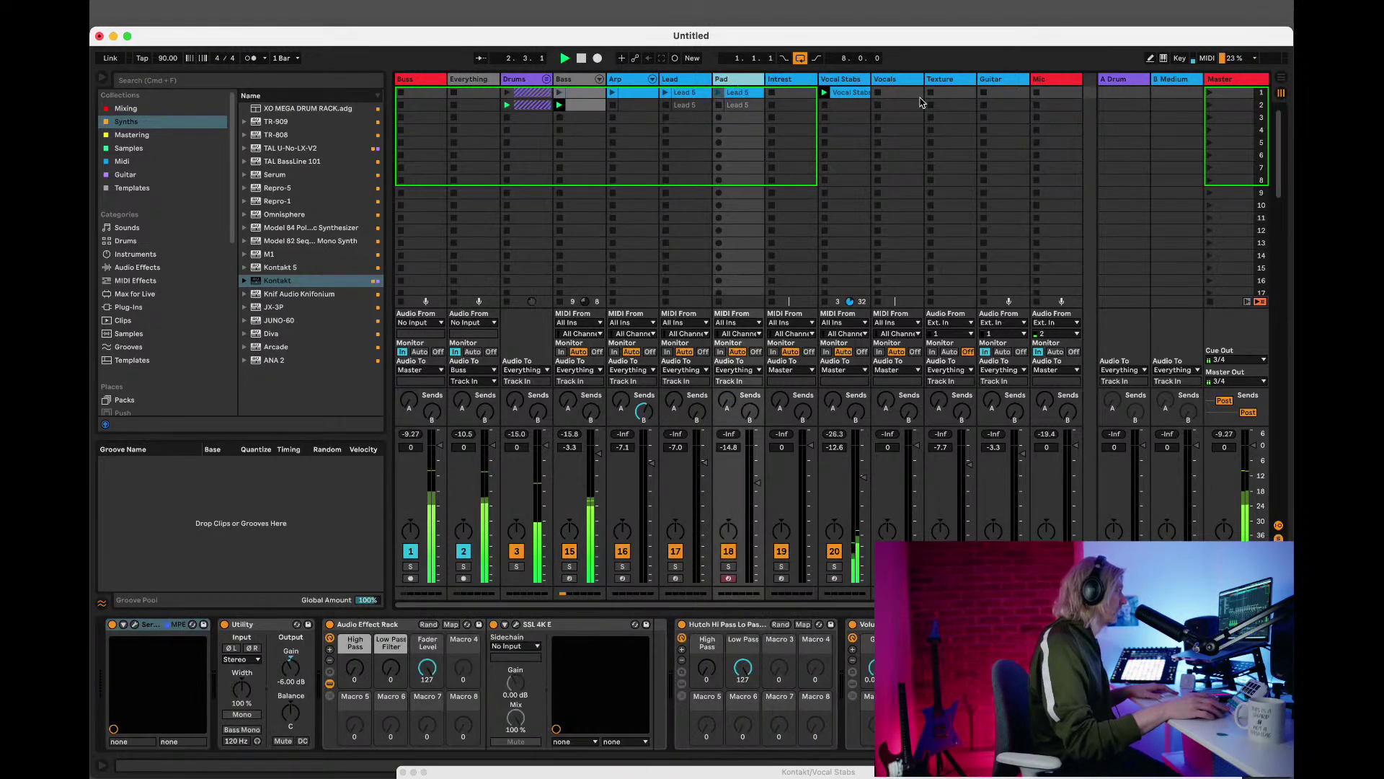
click(637, 81)
click(628, 106)
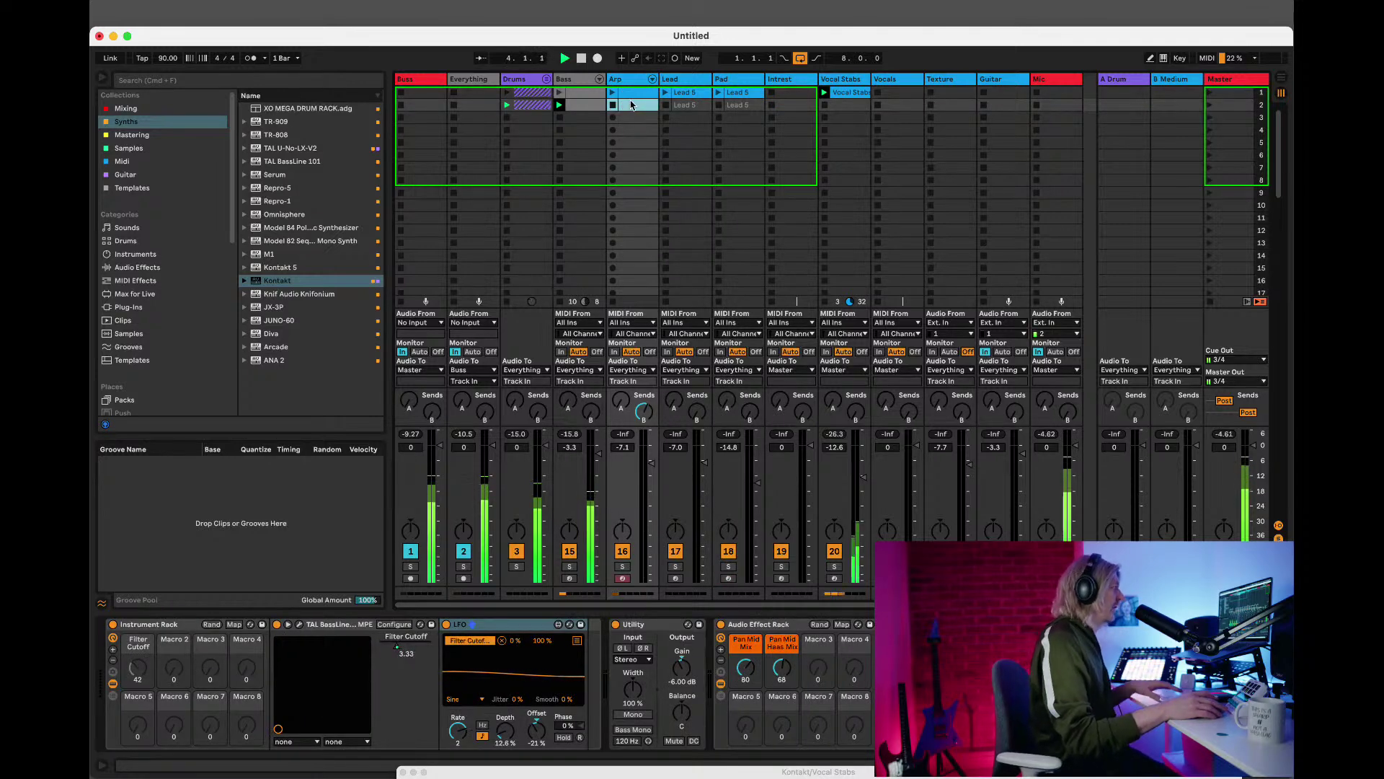
click(677, 530)
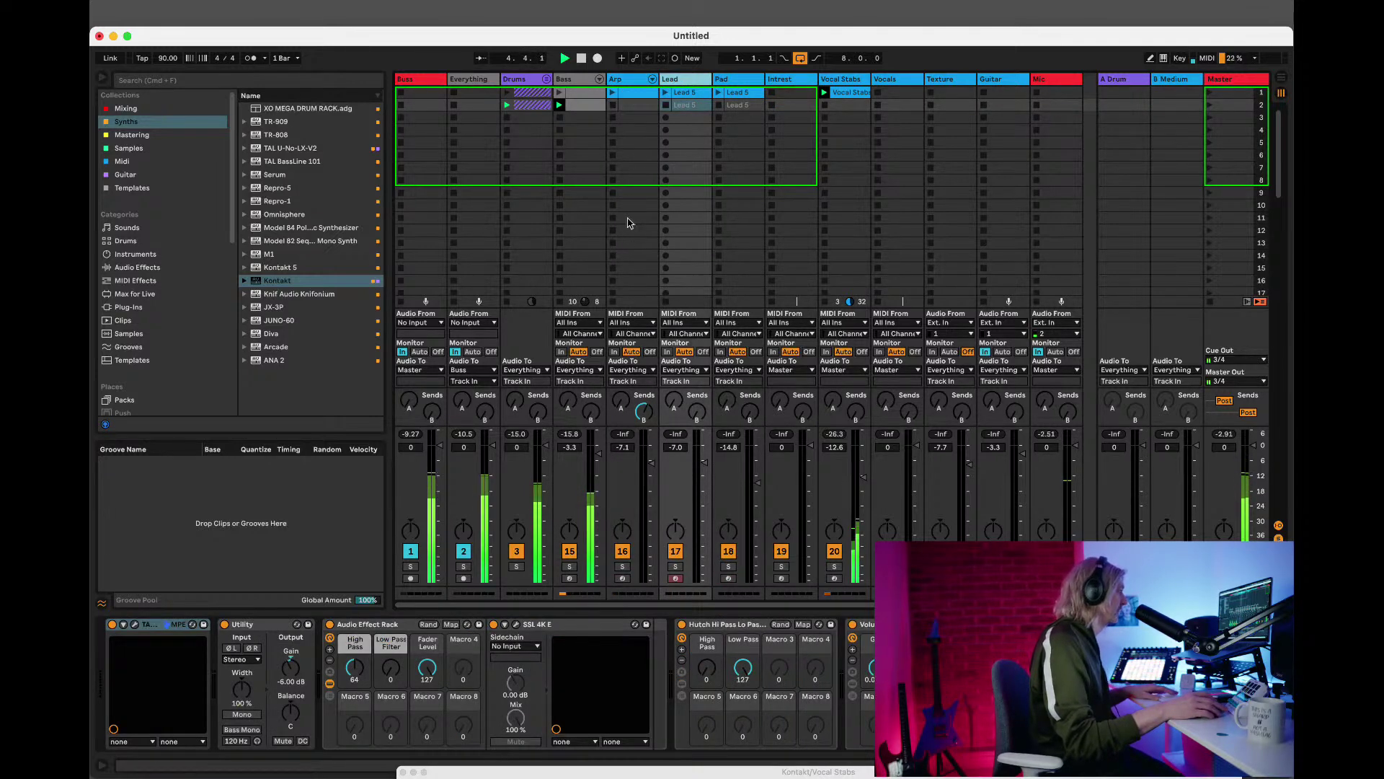
click(638, 84)
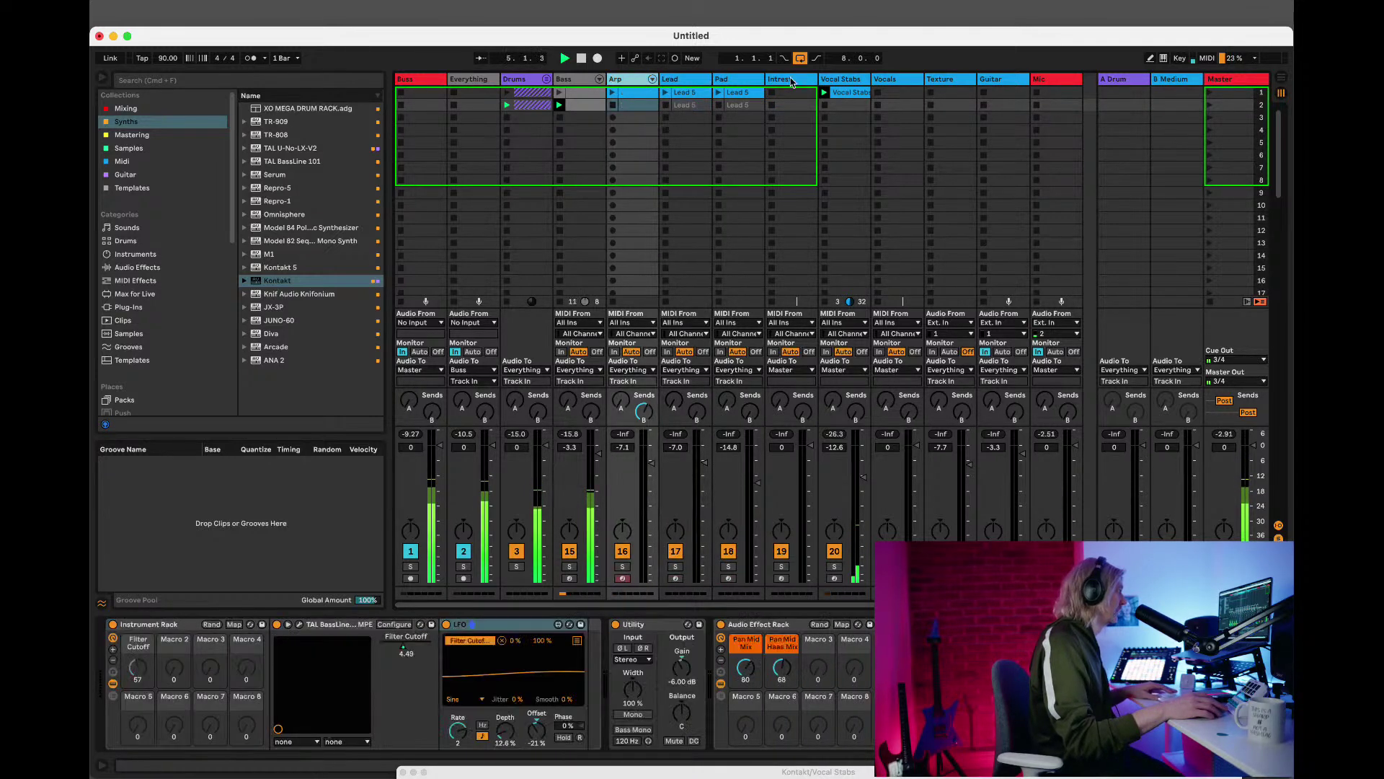
click(916, 90)
click(855, 93)
click(892, 79)
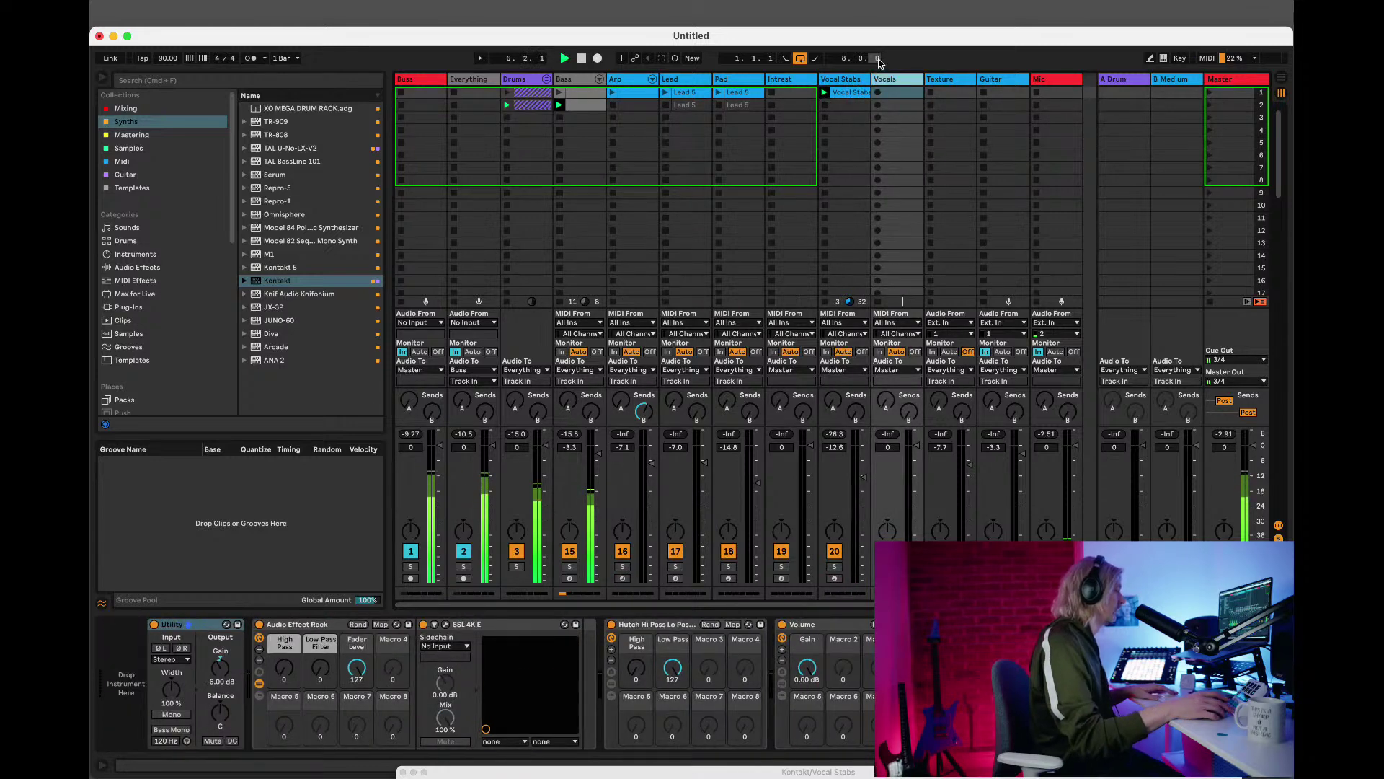
Stop playback and load the Arcade instrument from the Synths collection at the start of the Intrest track's device chain.
click(775, 84)
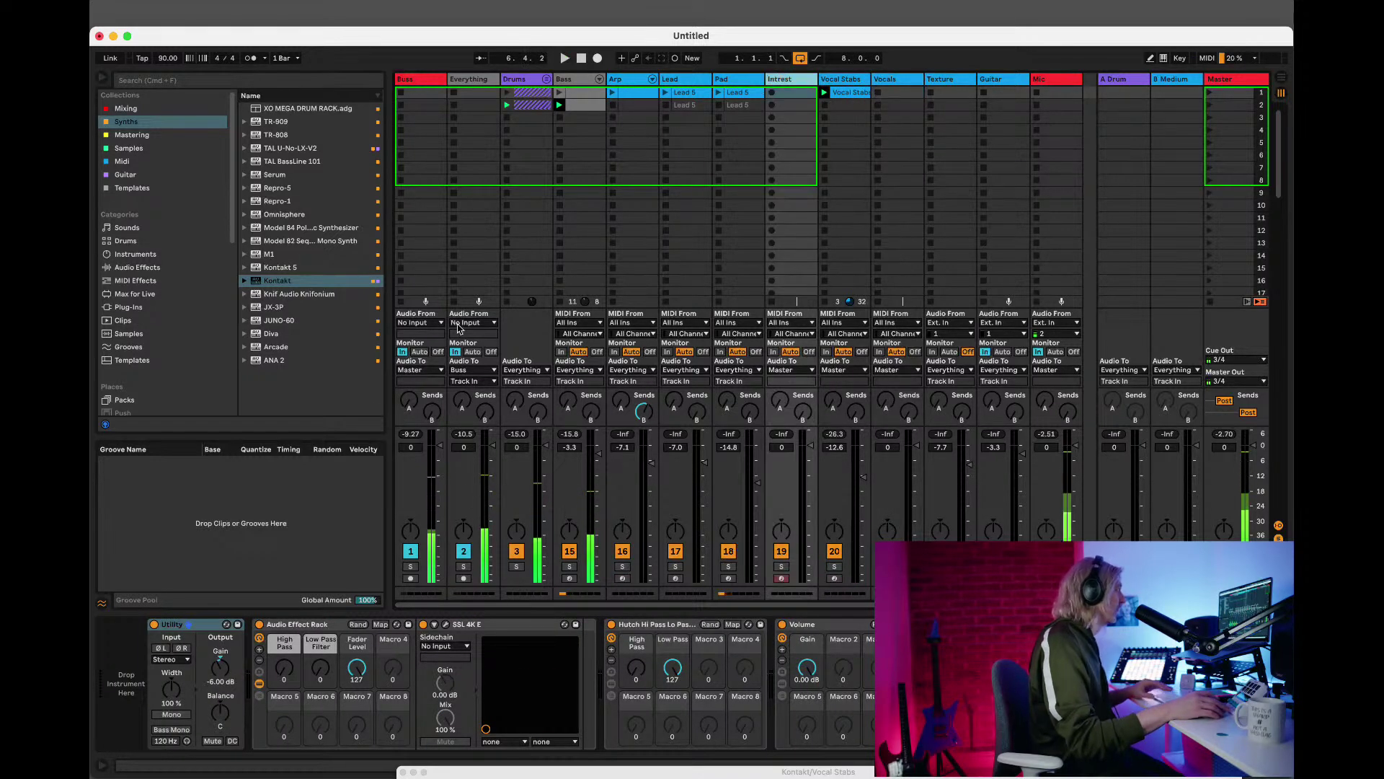
click(125, 108)
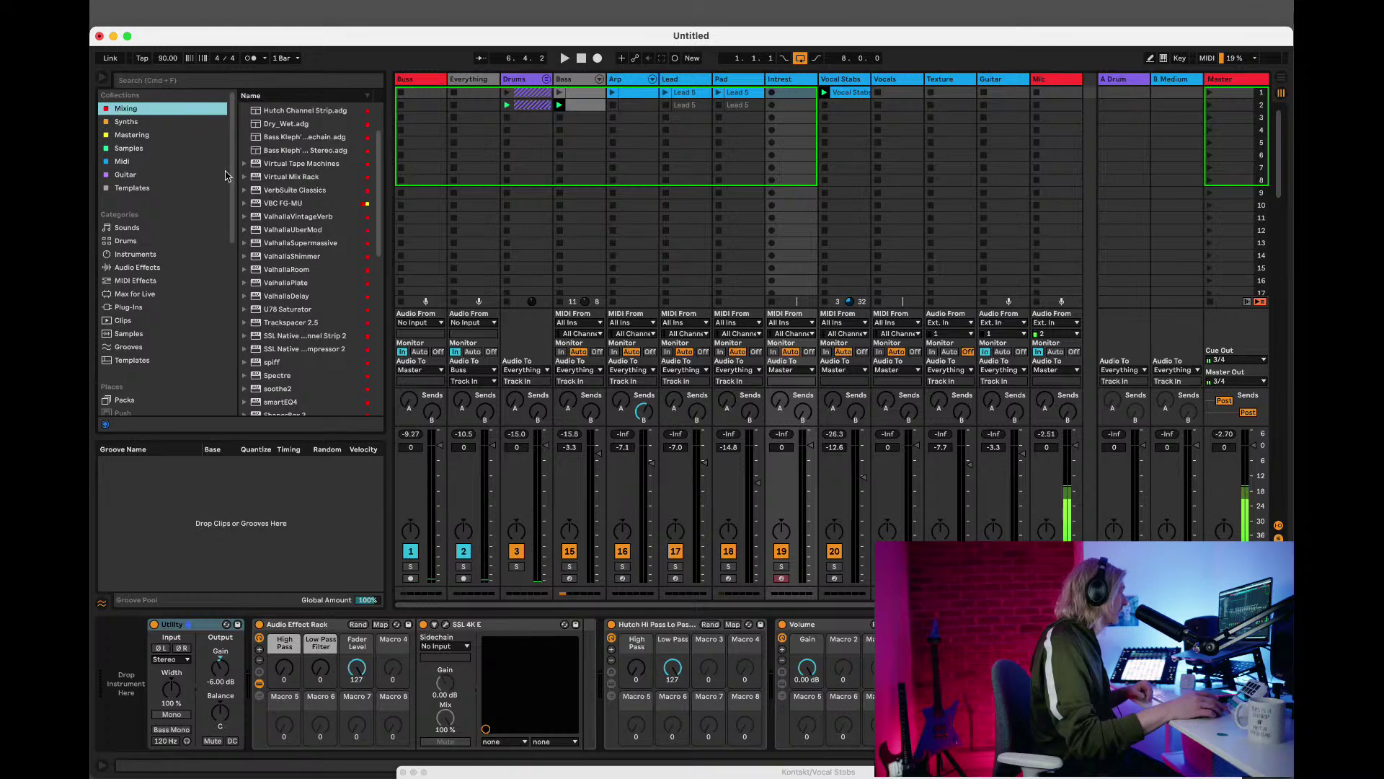
scroll(302, 332, down, 15)
scroll(332, 408, up, 10)
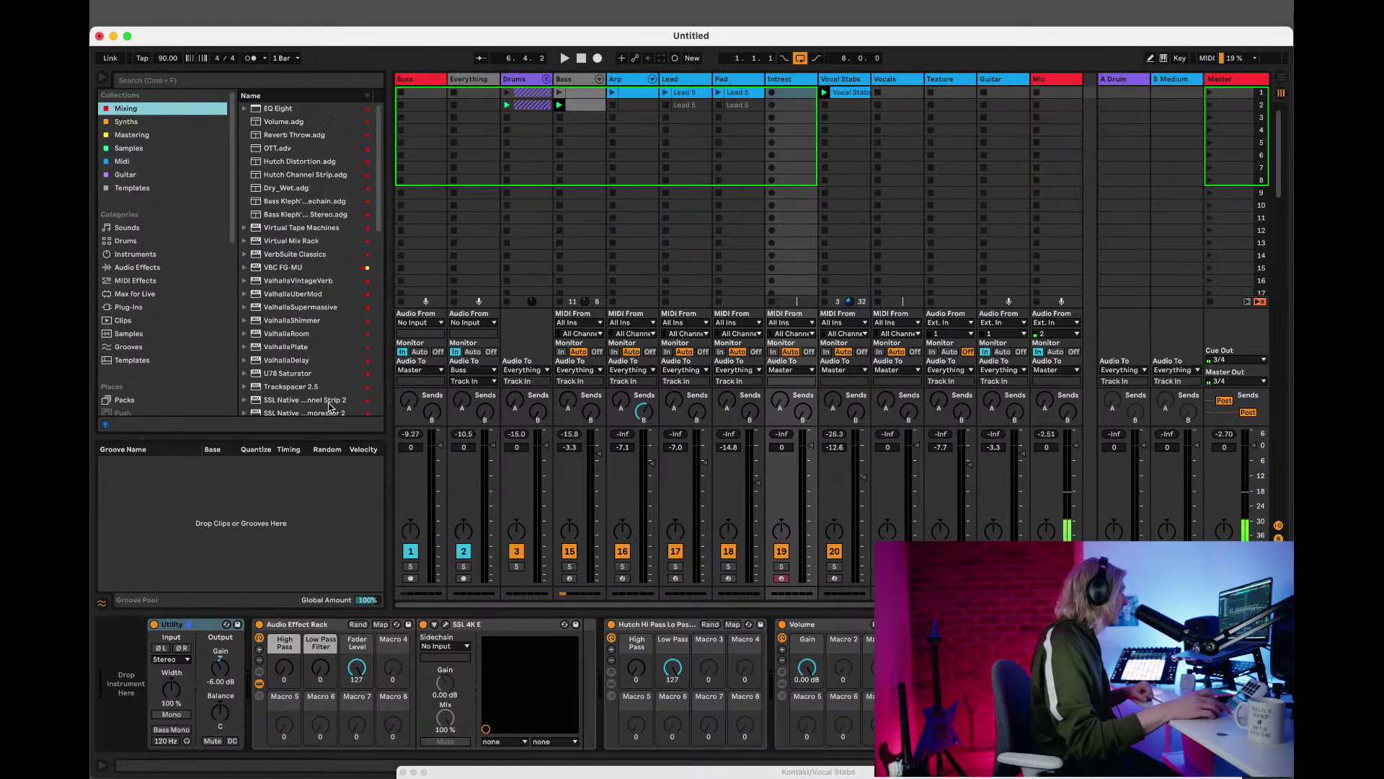
click(147, 122)
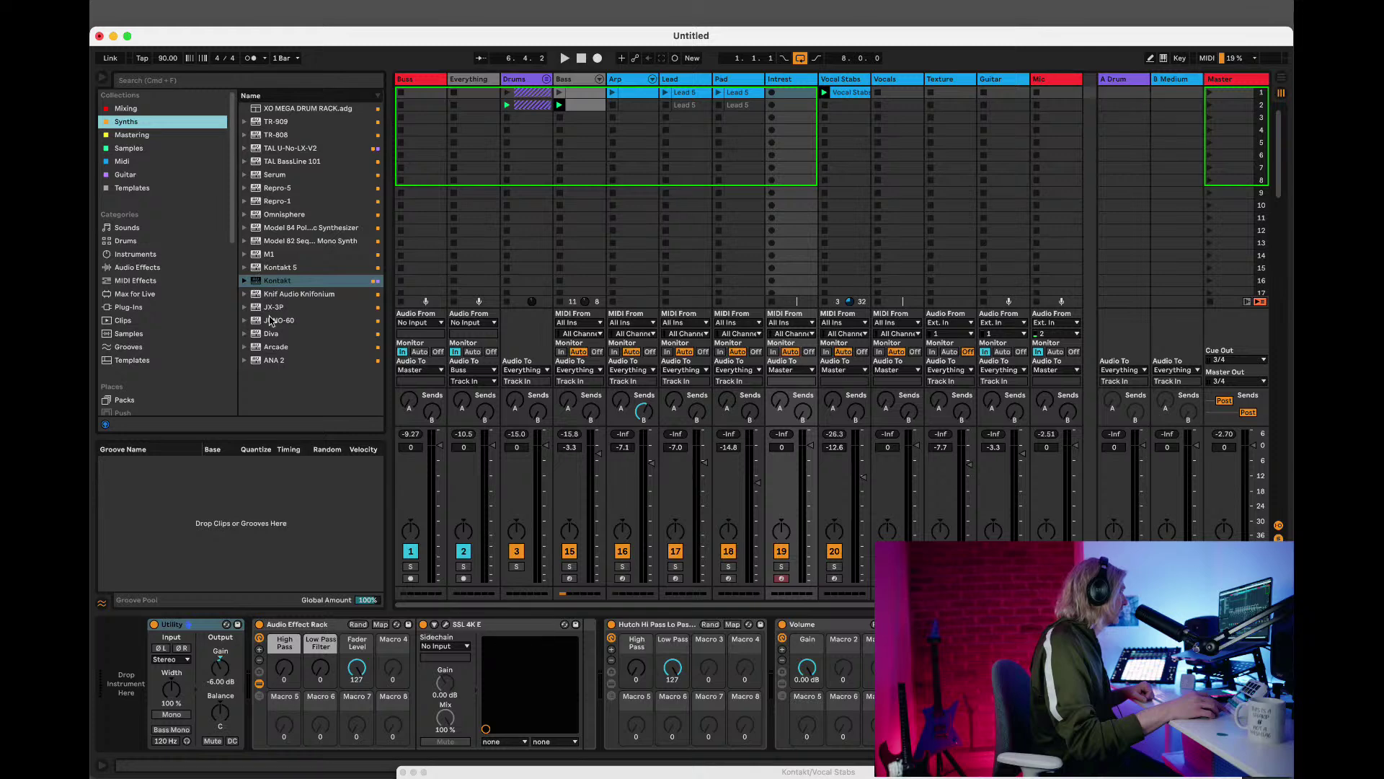
drag(258, 348, 126, 695)
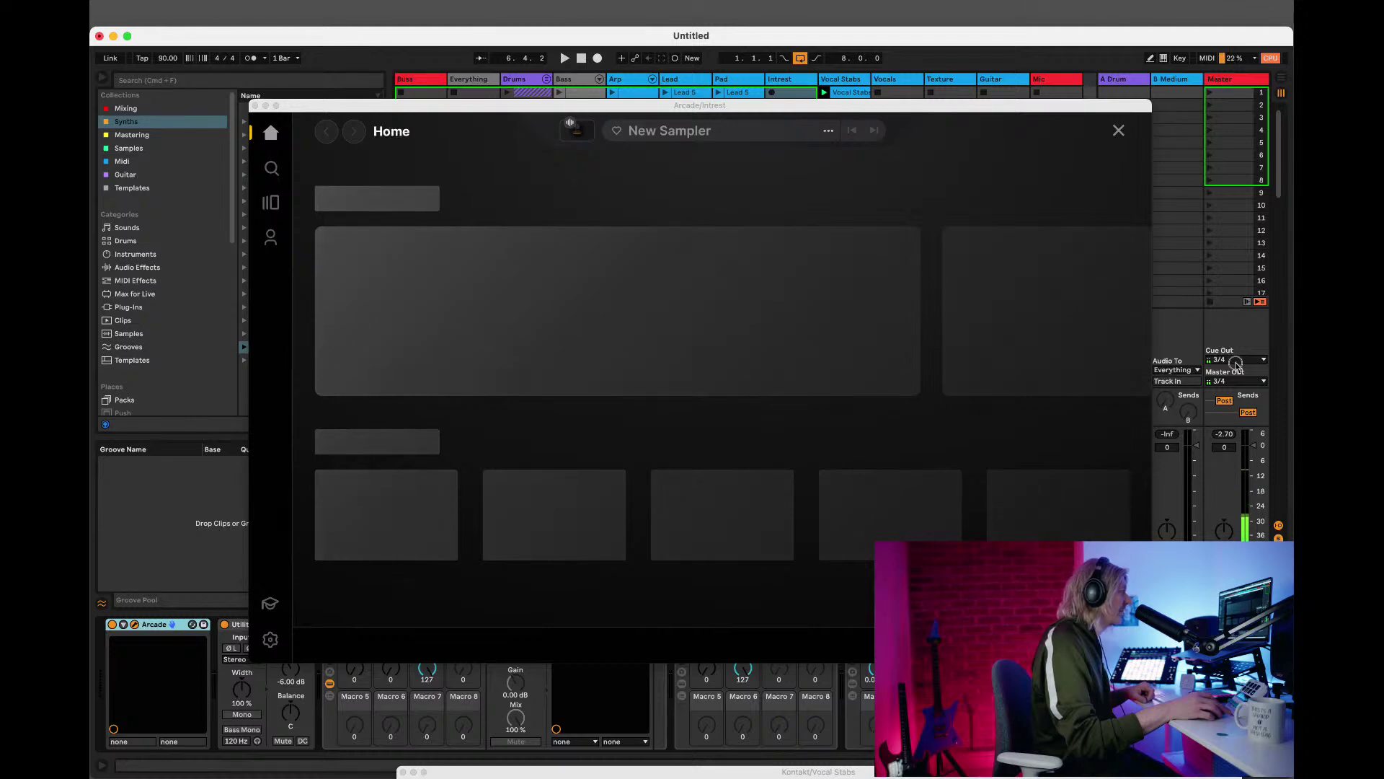
Look through the sampler and line categories on Arcade's Home page for a suitable sound.
drag(775, 109, 674, 94)
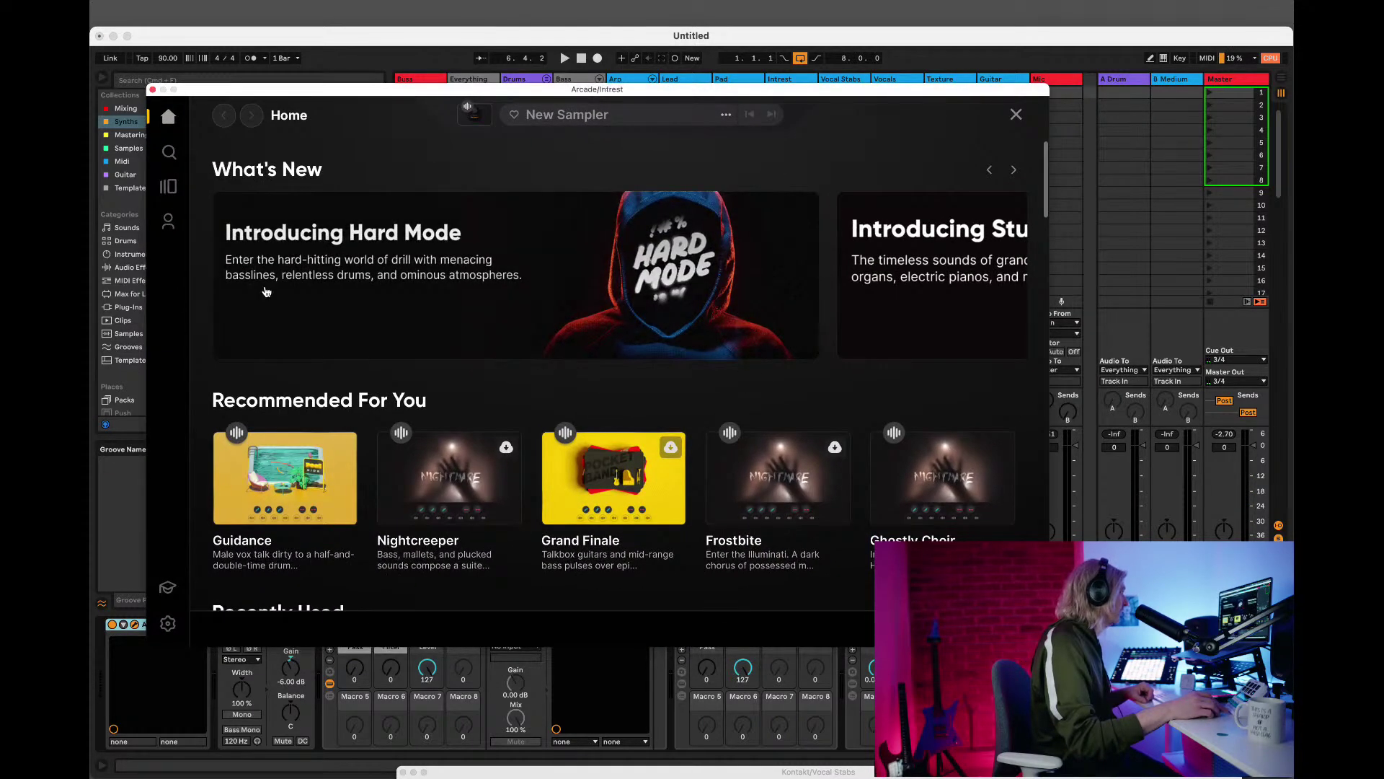
scroll(266, 292, down, 2)
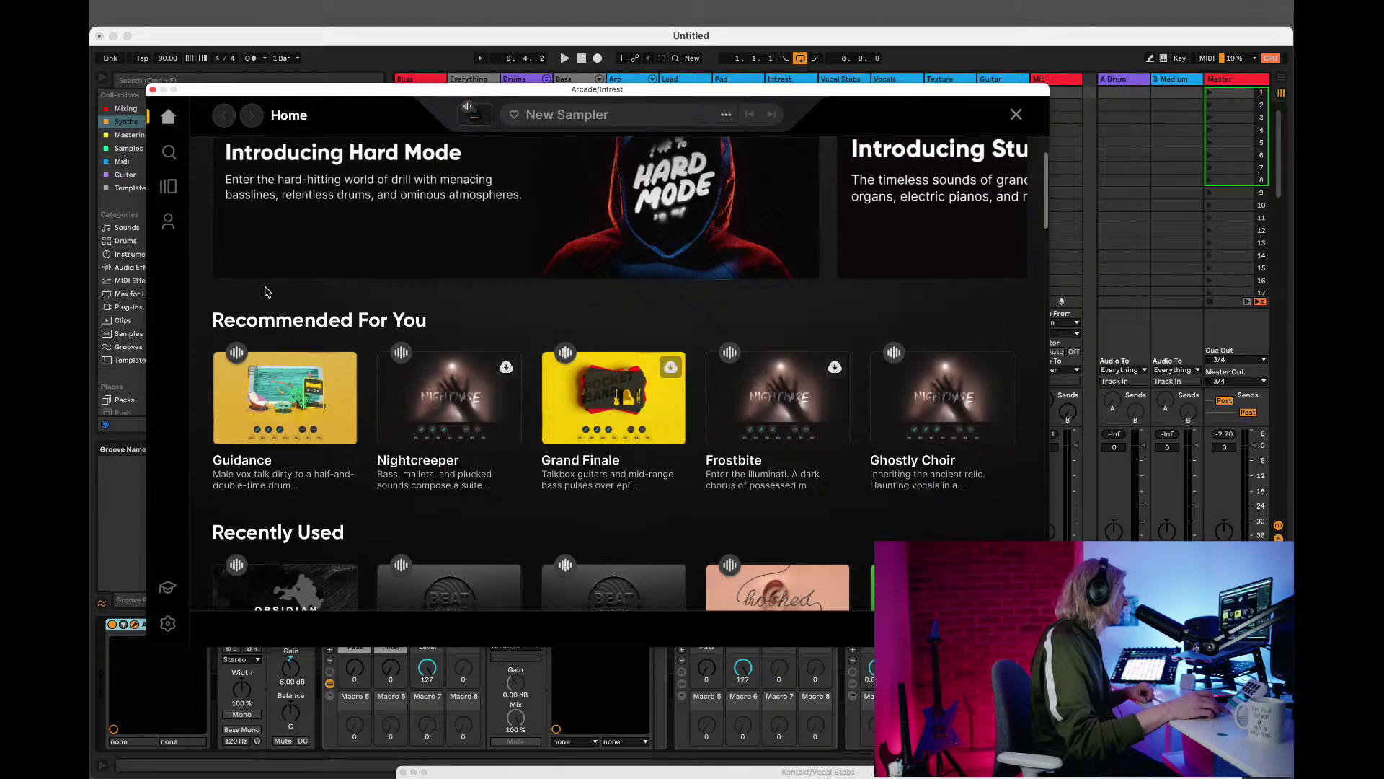
scroll(266, 292, down, 8)
scroll(266, 294, down, 12)
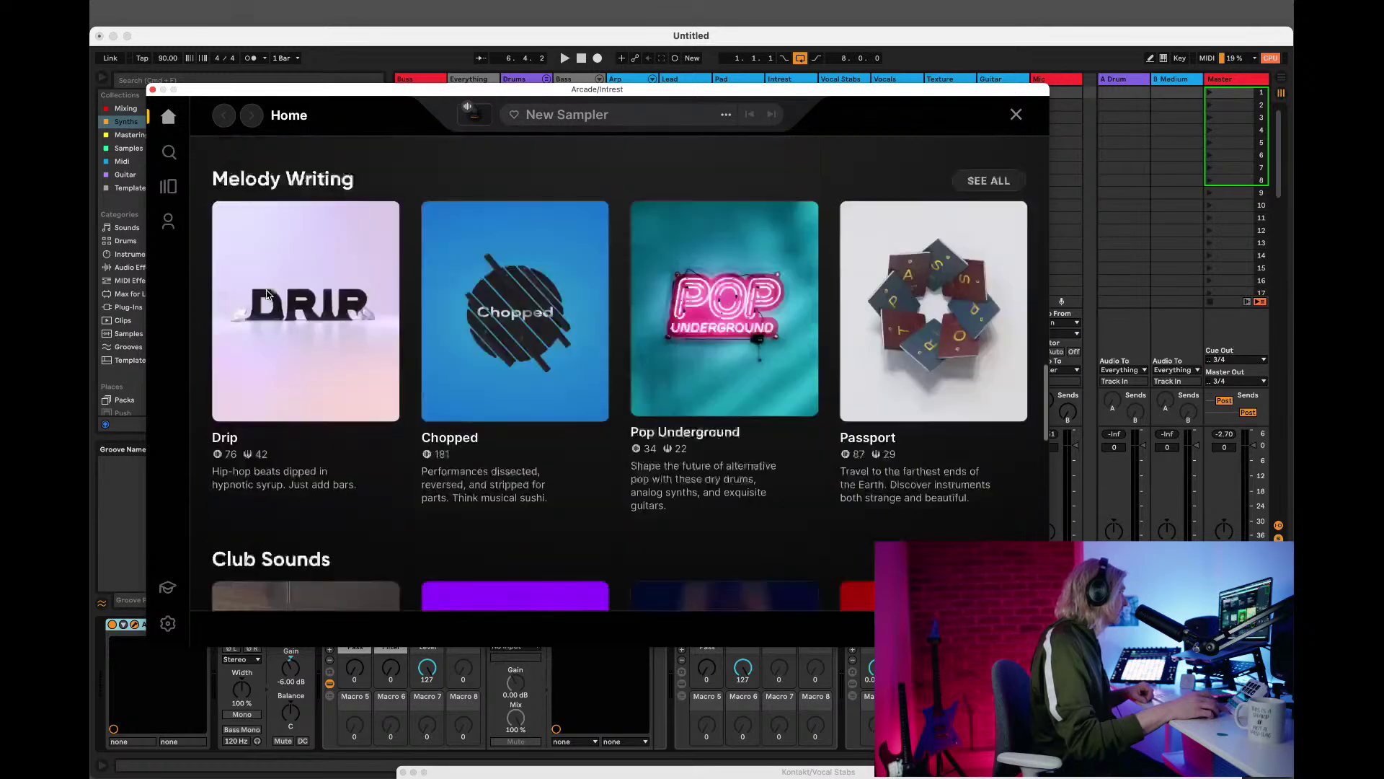
scroll(263, 299, down, 12)
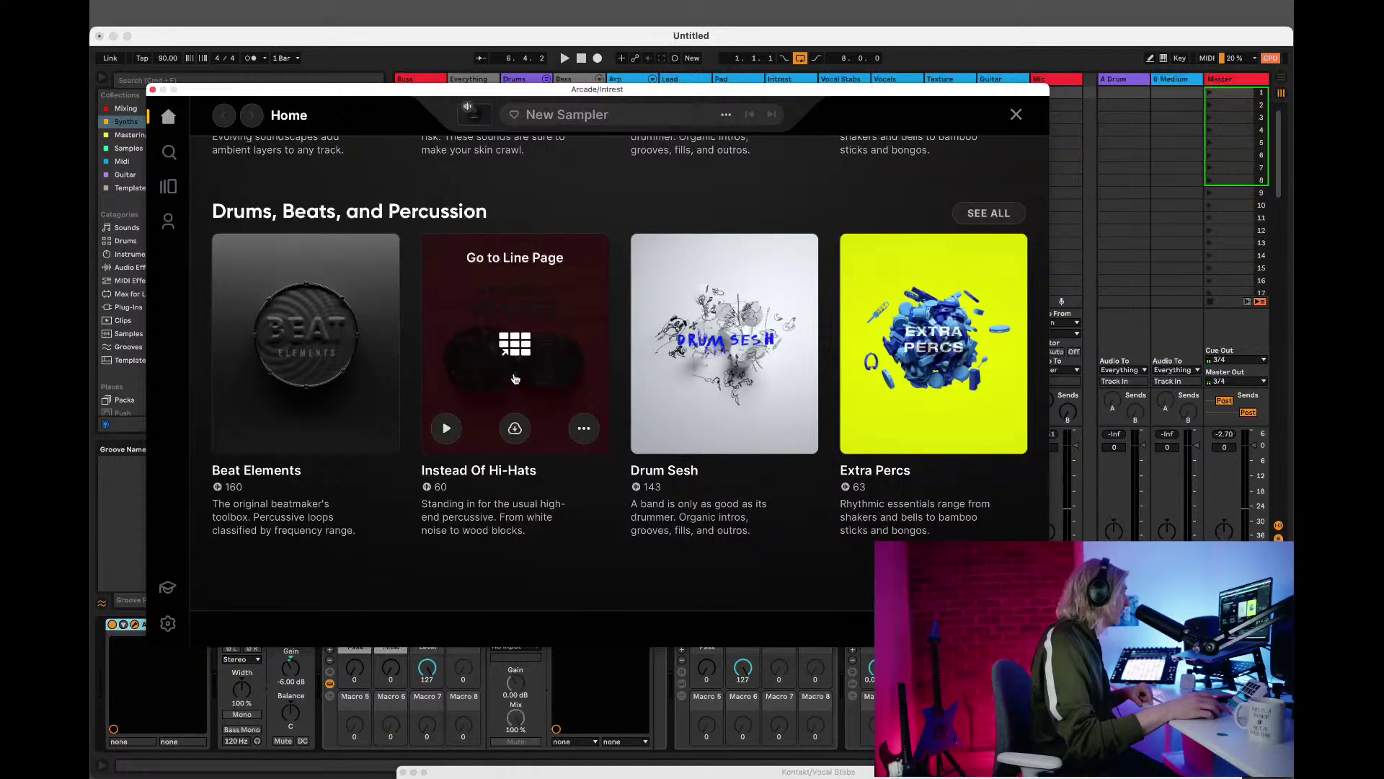
scroll(688, 404, up, 15)
scroll(689, 391, up, 15)
scroll(691, 391, down, 5)
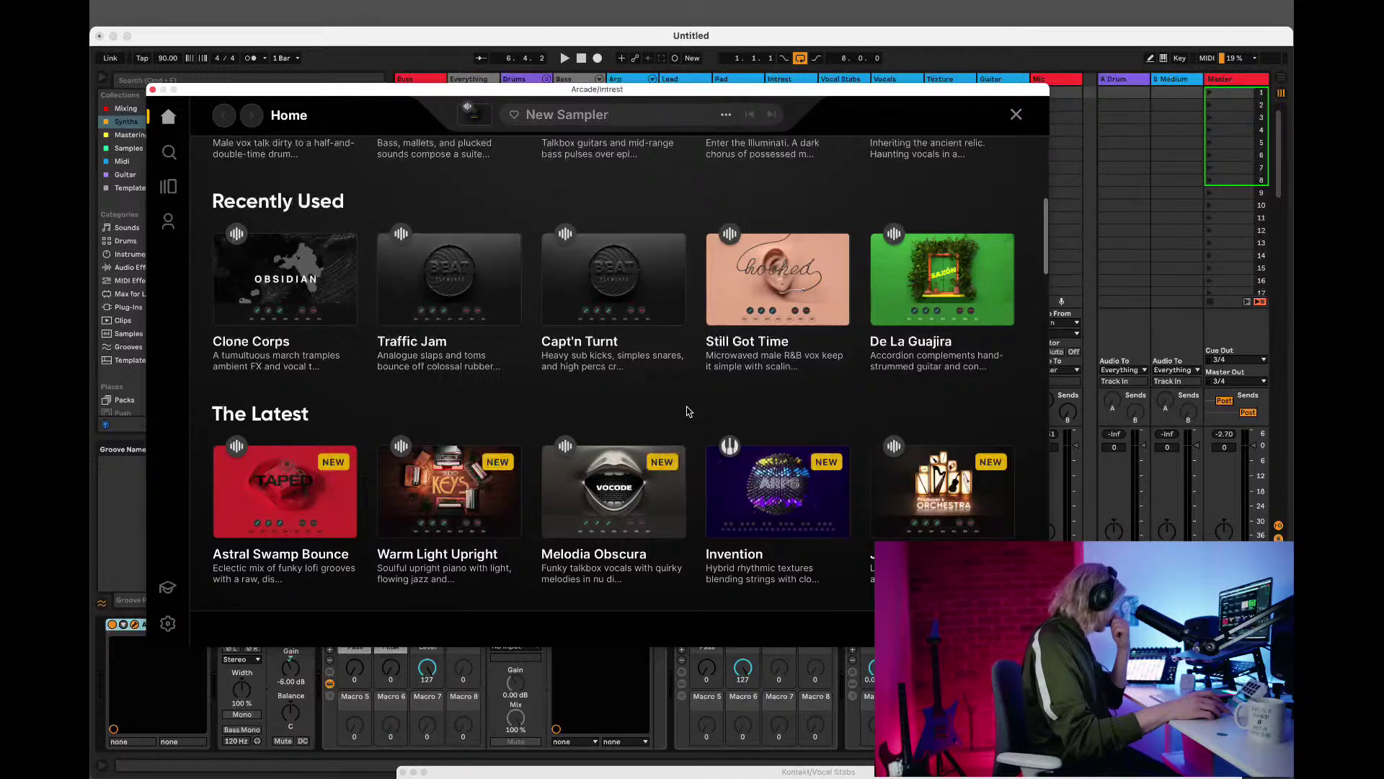
Load the Astral Swamp Bounce sampler in Arcade and set its session key to B minor.
click(265, 501)
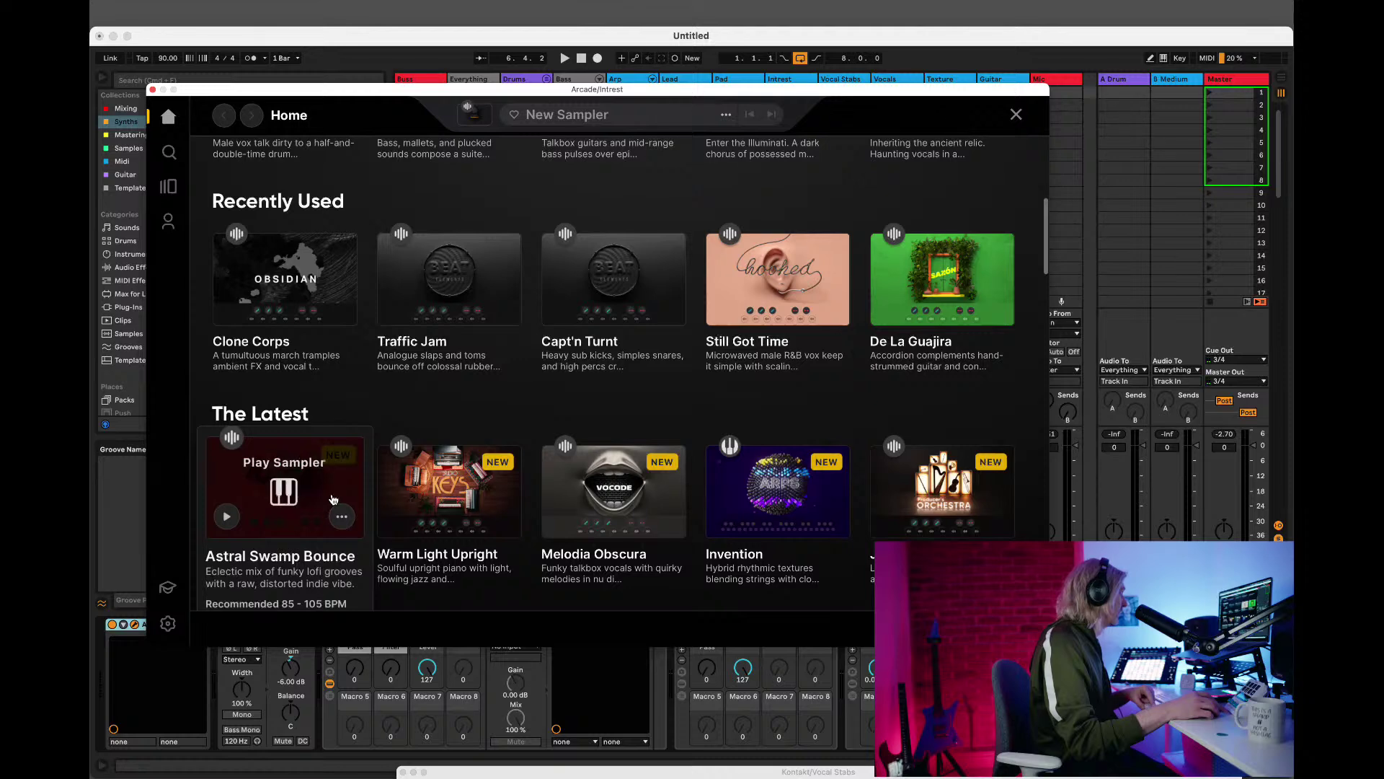
click(284, 493)
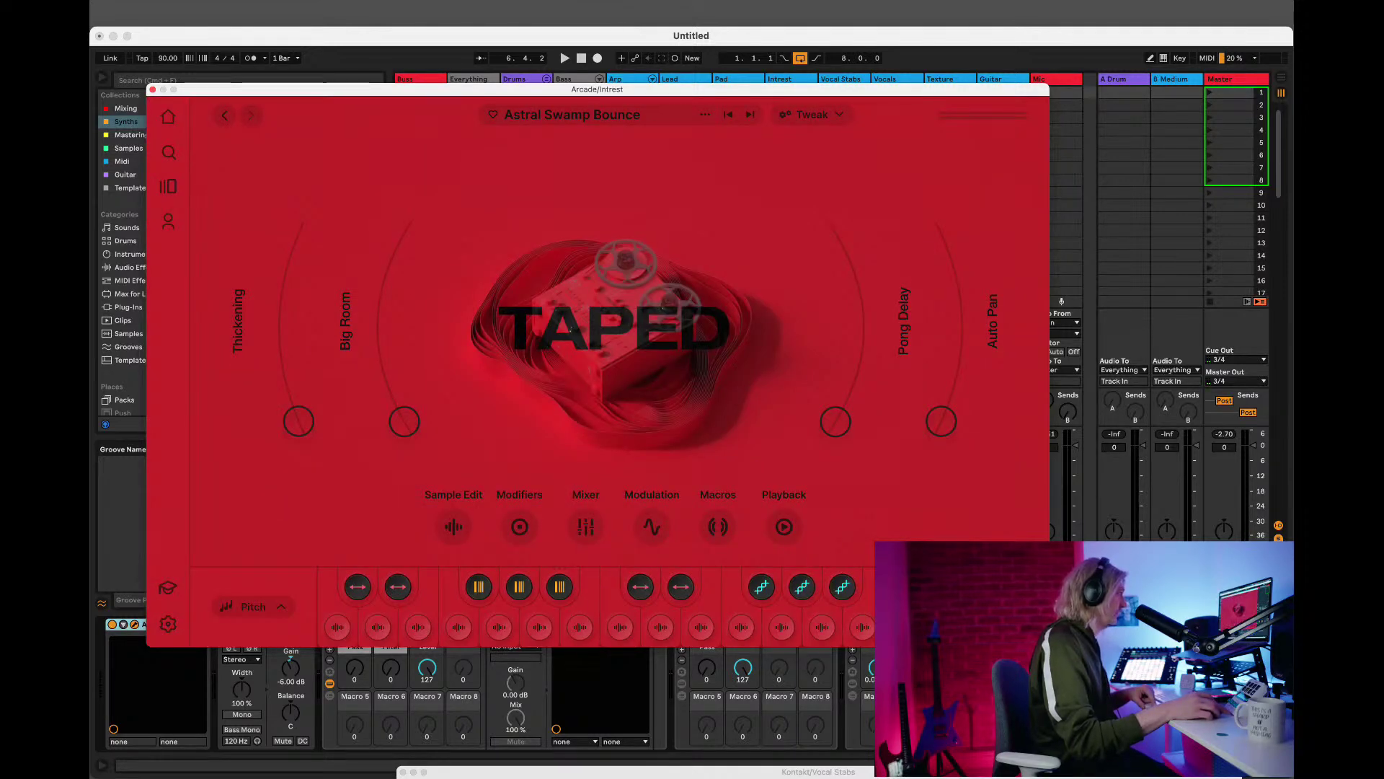
click(966, 606)
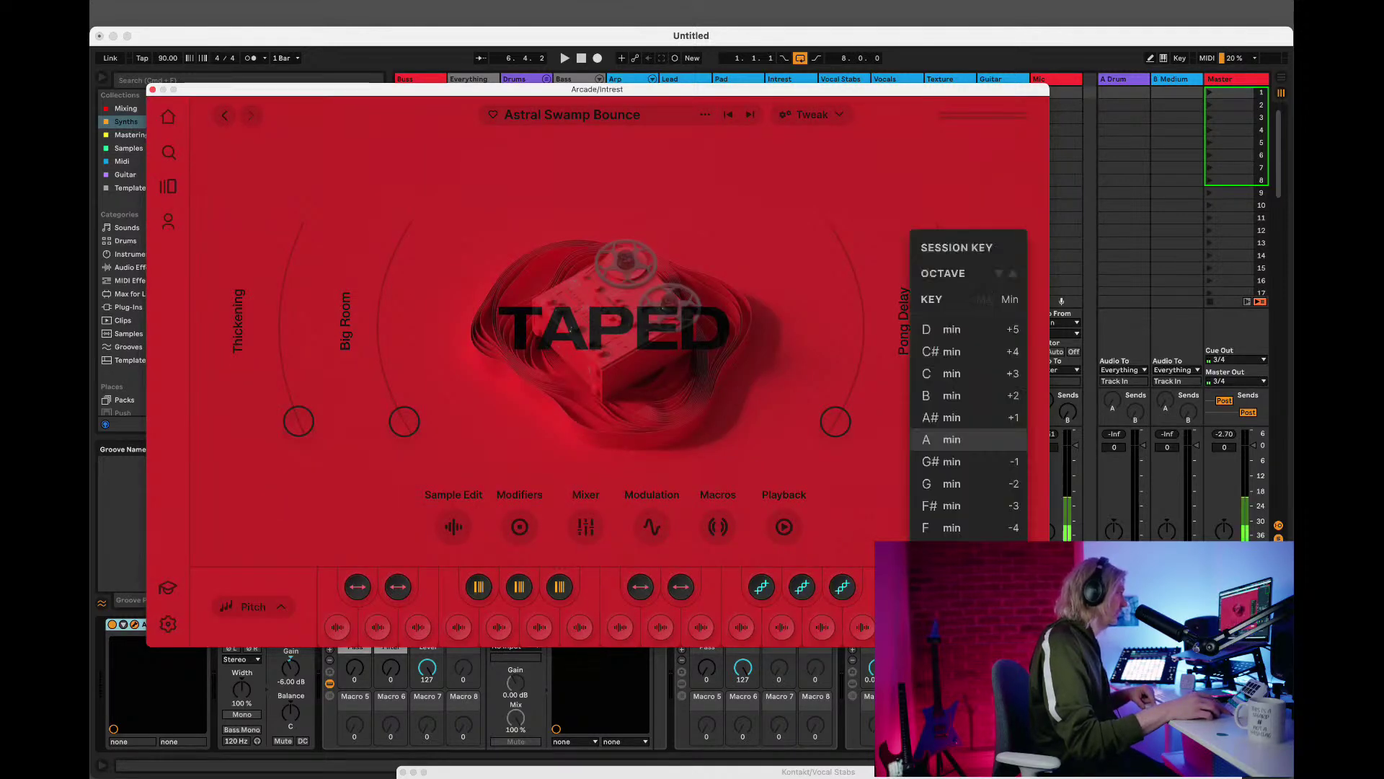
click(969, 396)
Audition two neighbouring Astral Swamp Bounce samples, including Vintage Brooding Pad Retro Chords 01, and close the Arcade window.
click(778, 625)
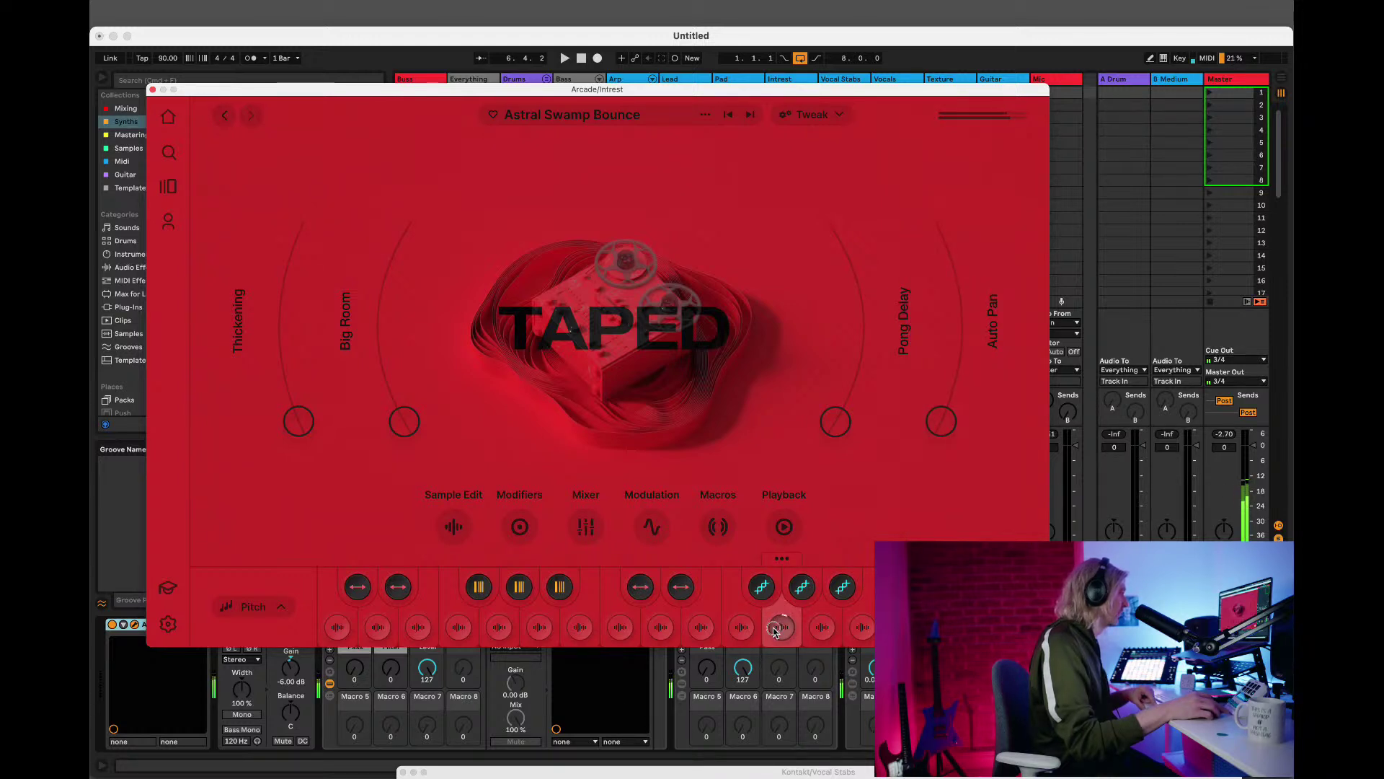
double_click(775, 629)
click(741, 627)
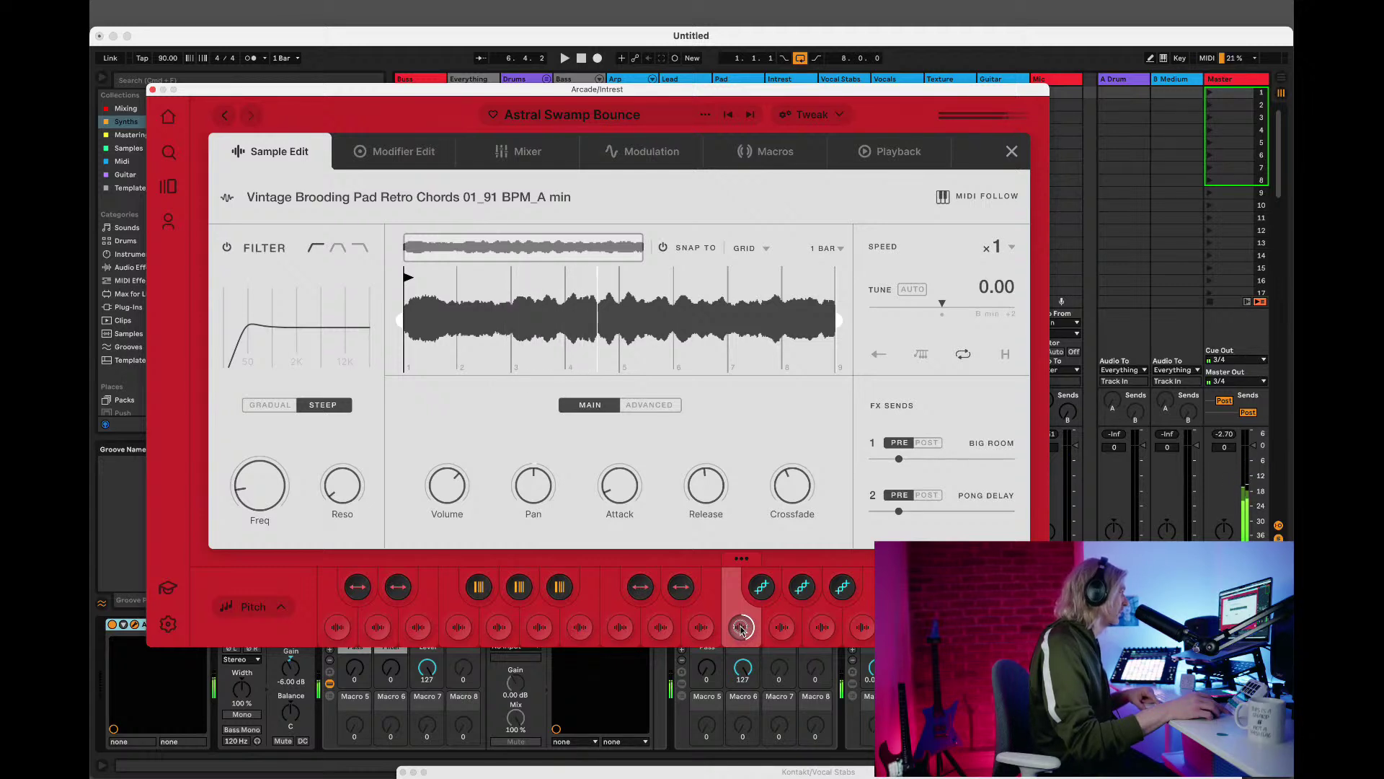
click(152, 89)
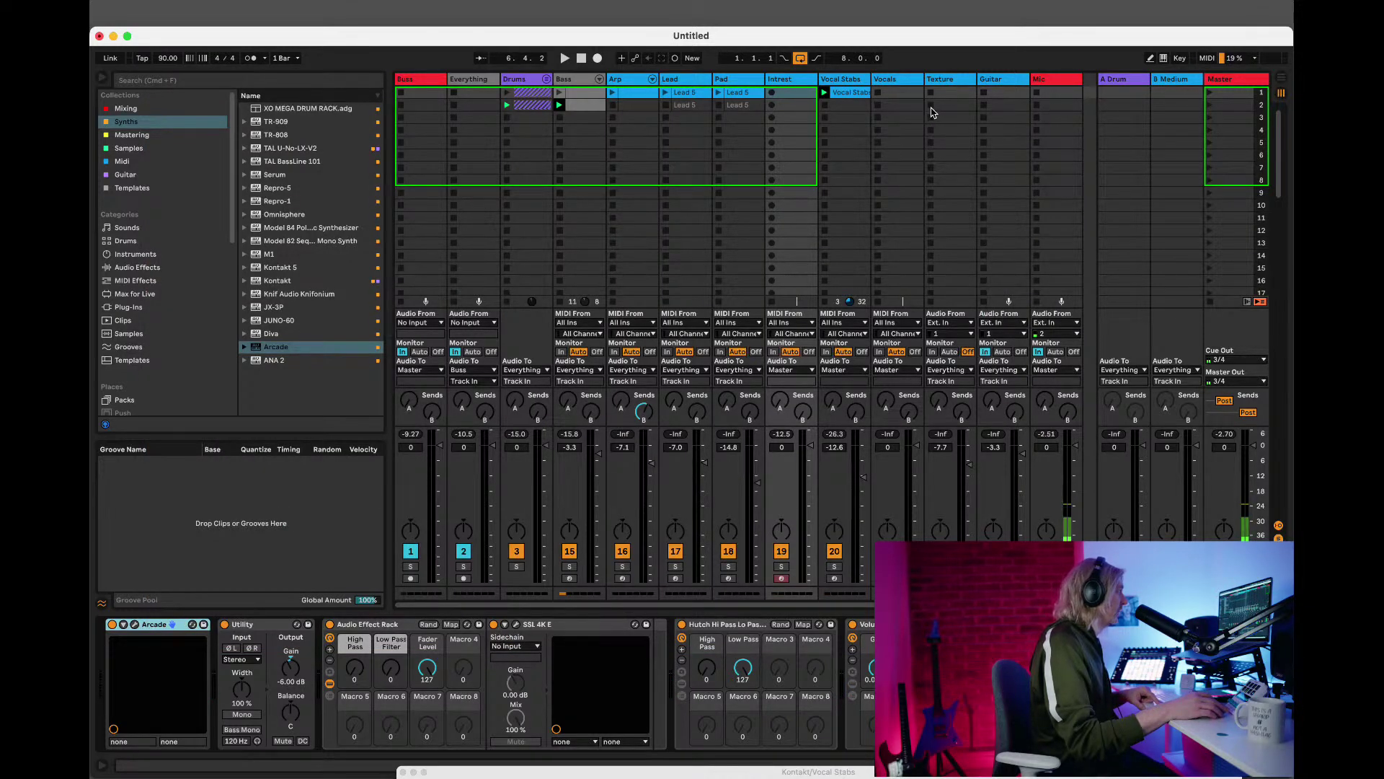
Create a clip in the Intrest track's second scene, turn off its scale, and add a one-bar F3 note.
double_click(790, 106)
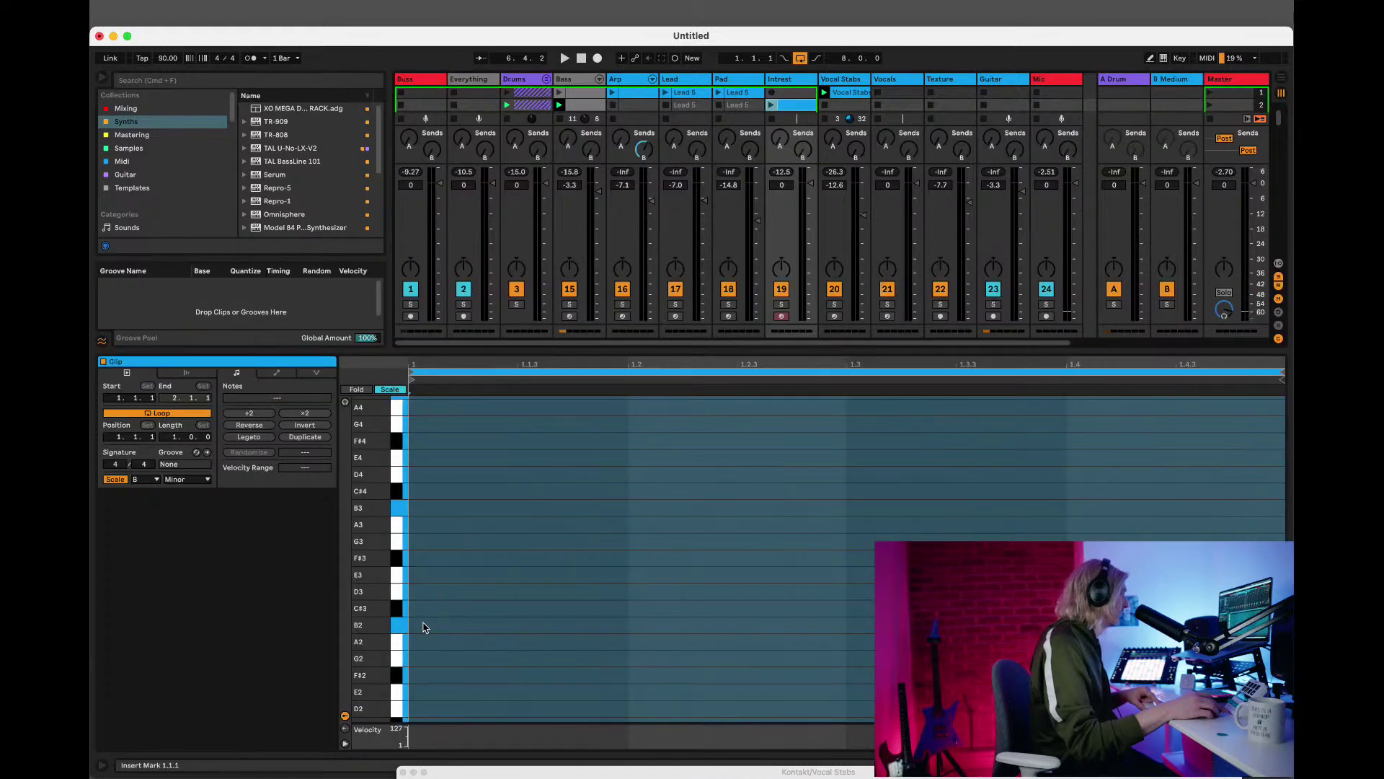
click(106, 479)
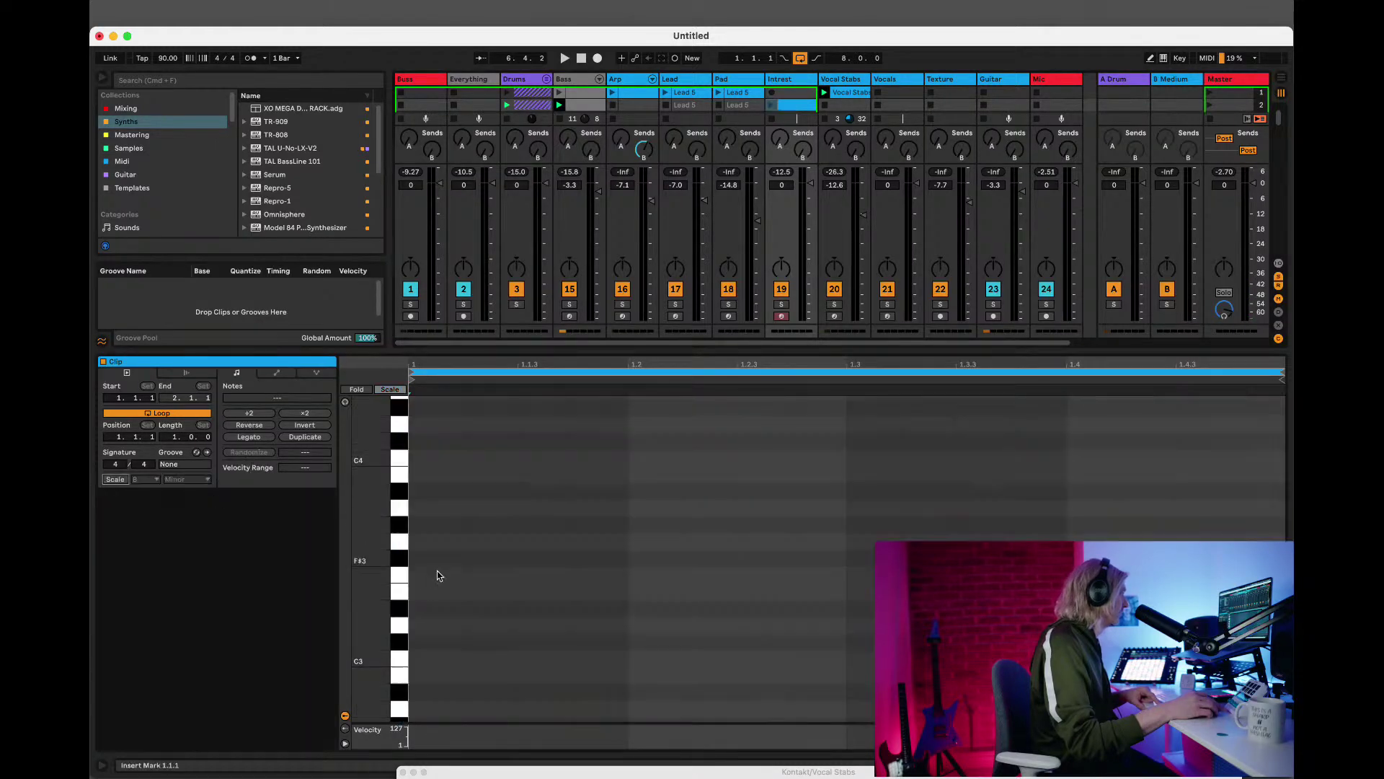
drag(419, 542, 1284, 542)
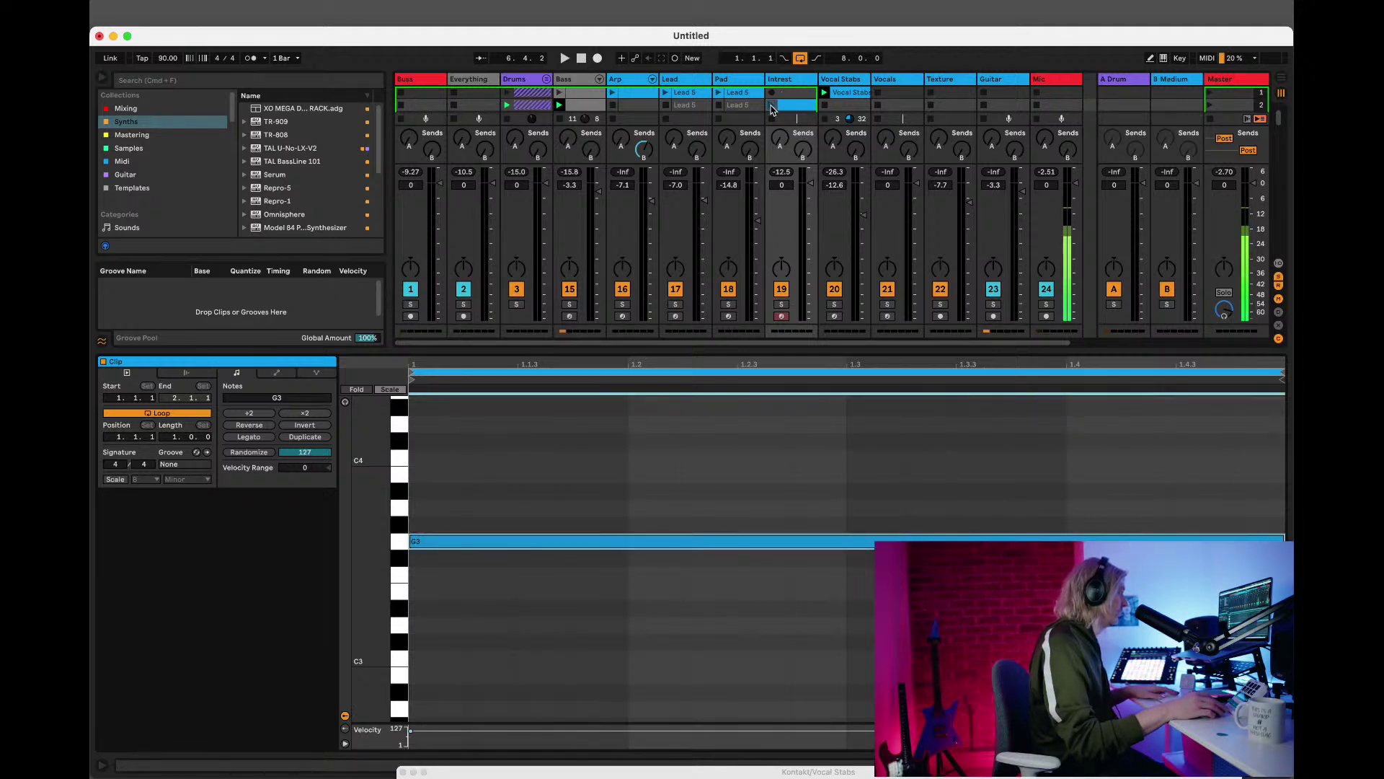
key(space)
drag(692, 545, 692, 577)
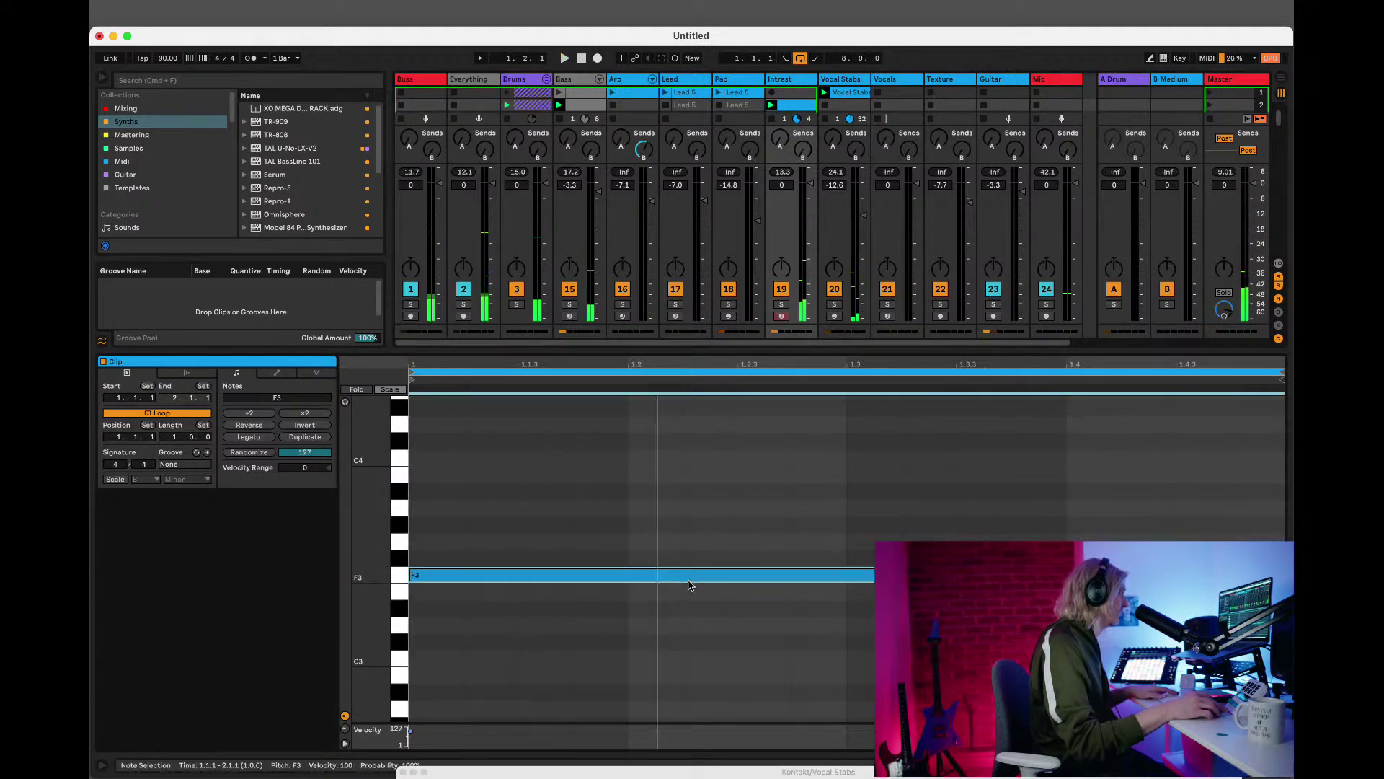
click(505, 581)
mouse_move(504, 578)
mouse_down()
mouse_move(511, 625)
mouse_move(522, 424)
mouse_move(526, 640)
mouse_move(525, 581)
mouse_up()
key(space)
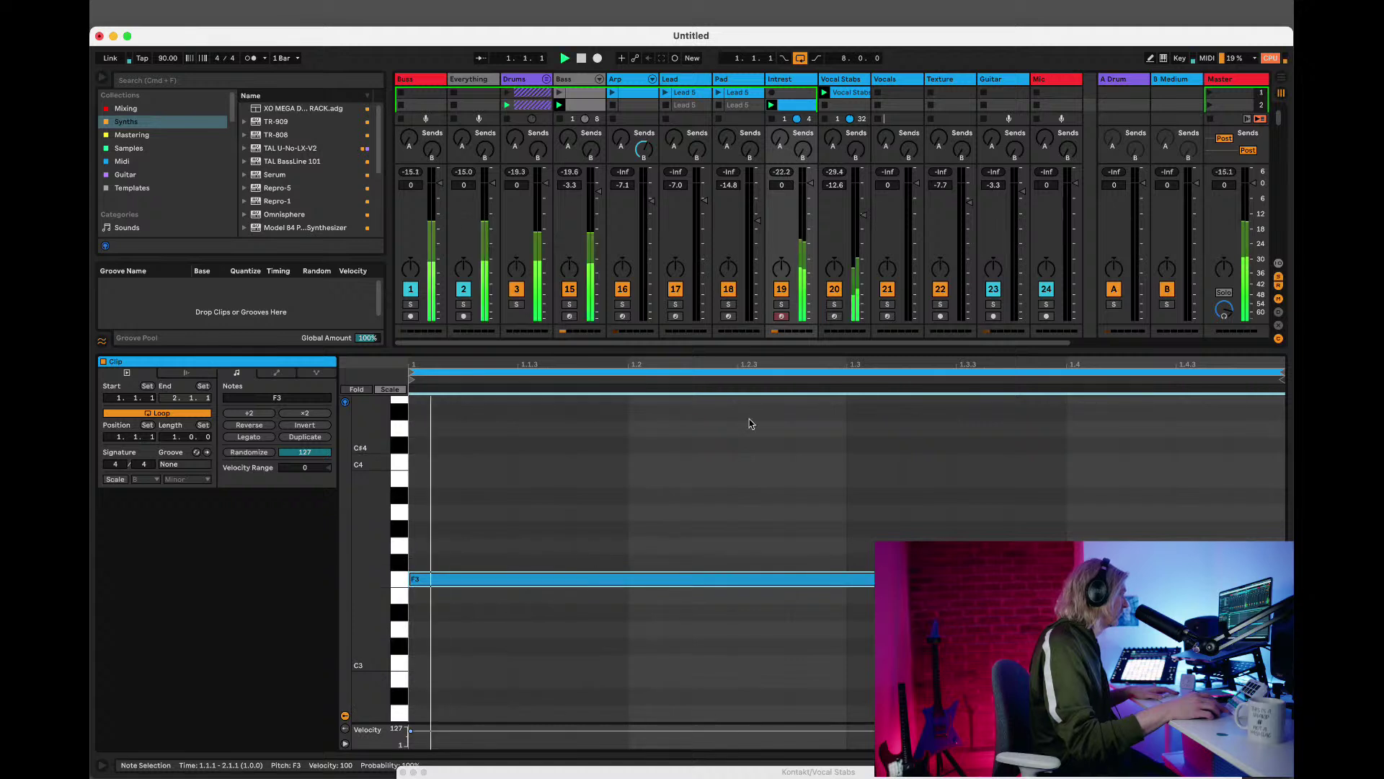
Duplicate the Intrest clip's content to two bars and lower the Intrest track volume to -13.7 dB during playback.
drag(817, 191, 812, 189)
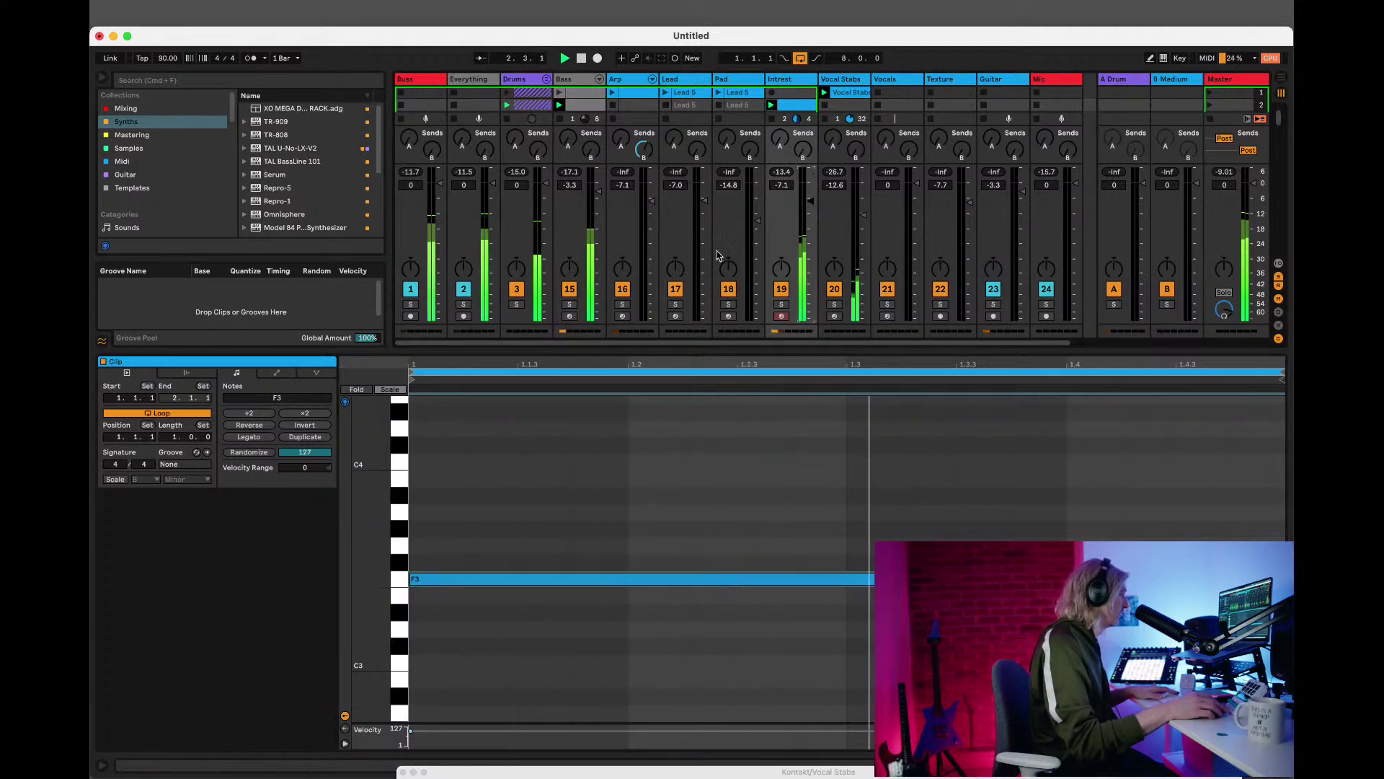
click(304, 438)
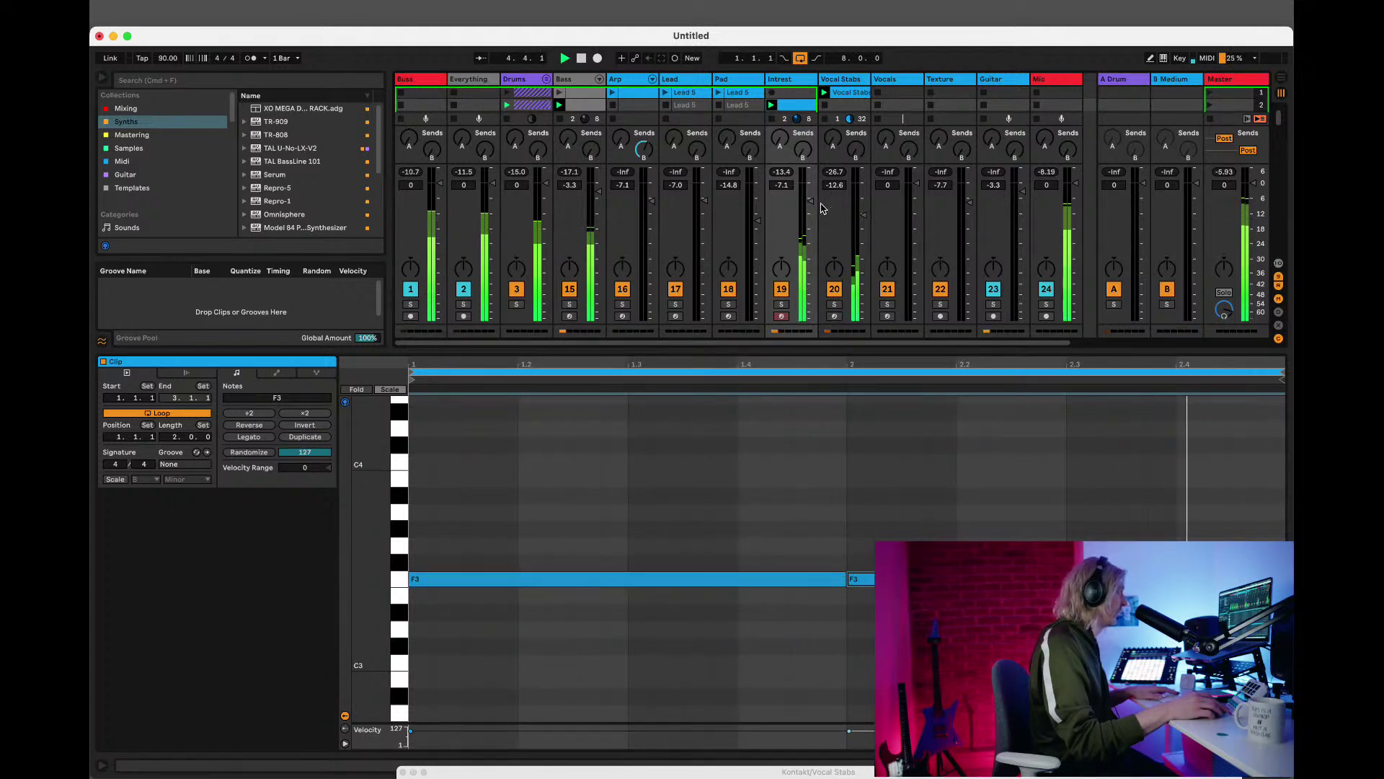
scroll(811, 206, down, 5)
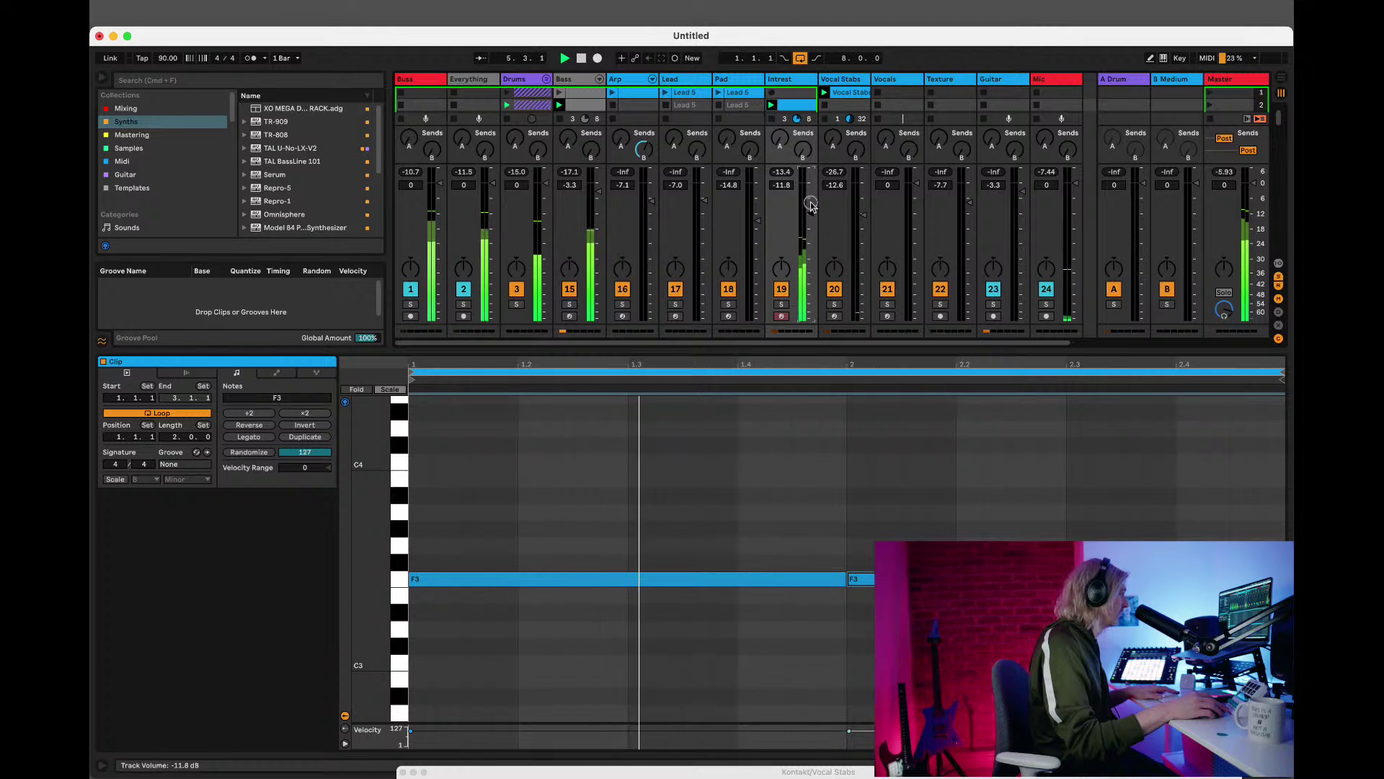
scroll(811, 205, down, 2)
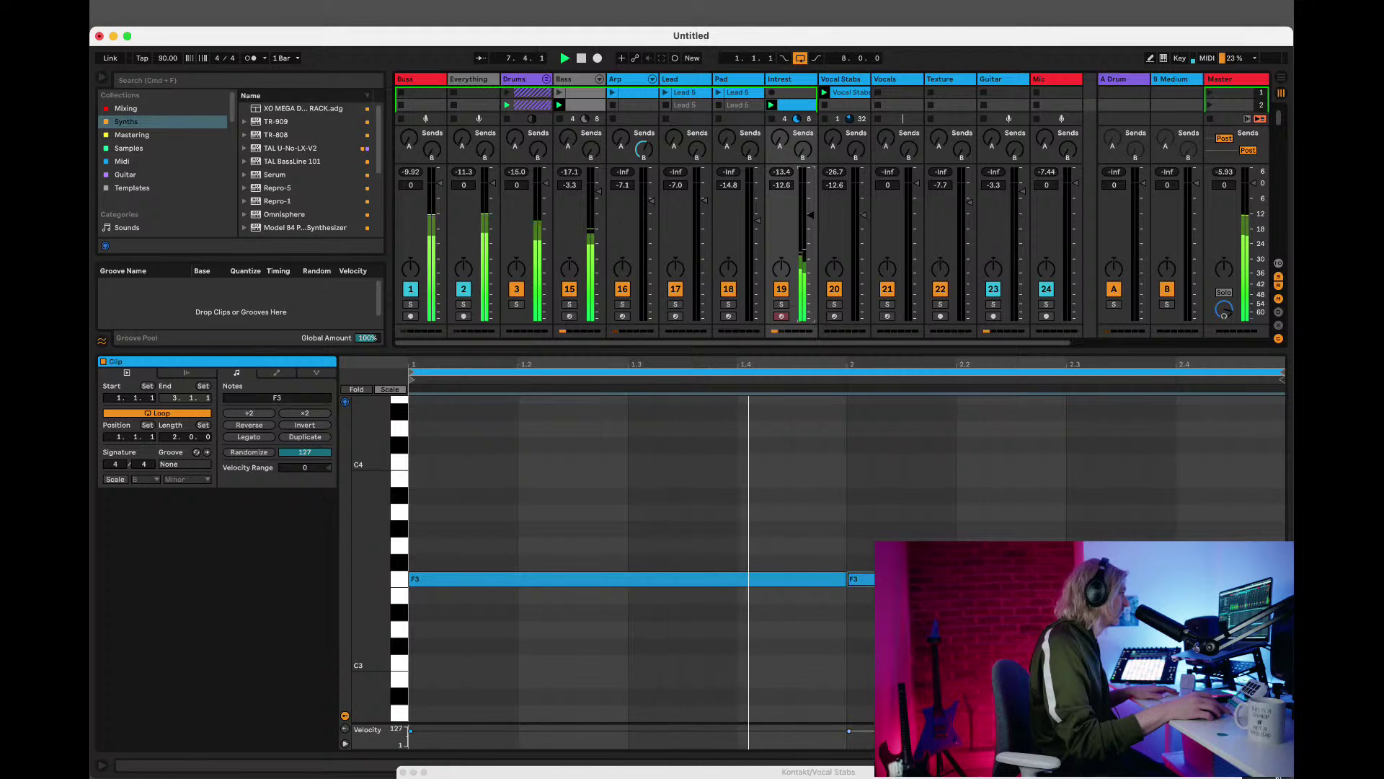
key(super+alt+l)
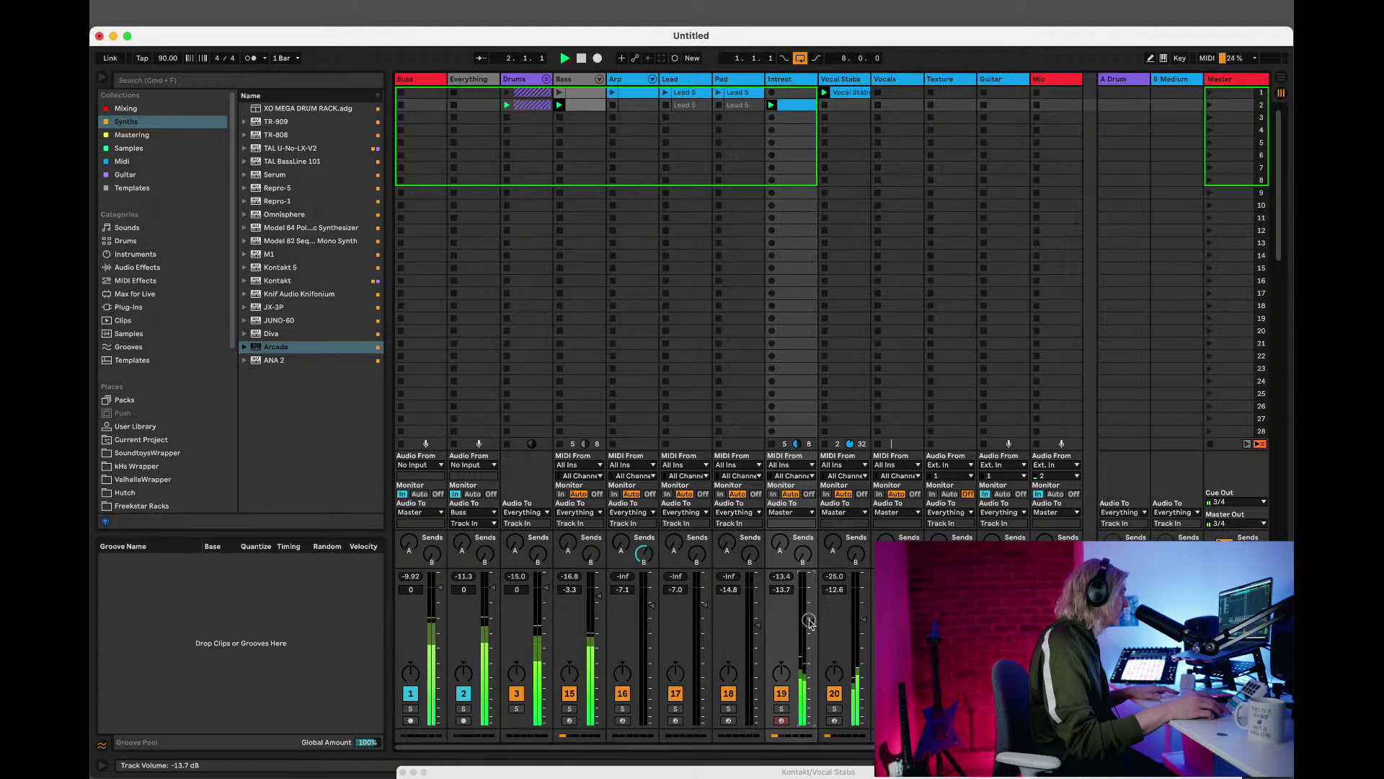
Solo the Intrest track while setting its effect rack's High Pass macro to 100 and Low Pass Filter macro to 107.
double_click(799, 81)
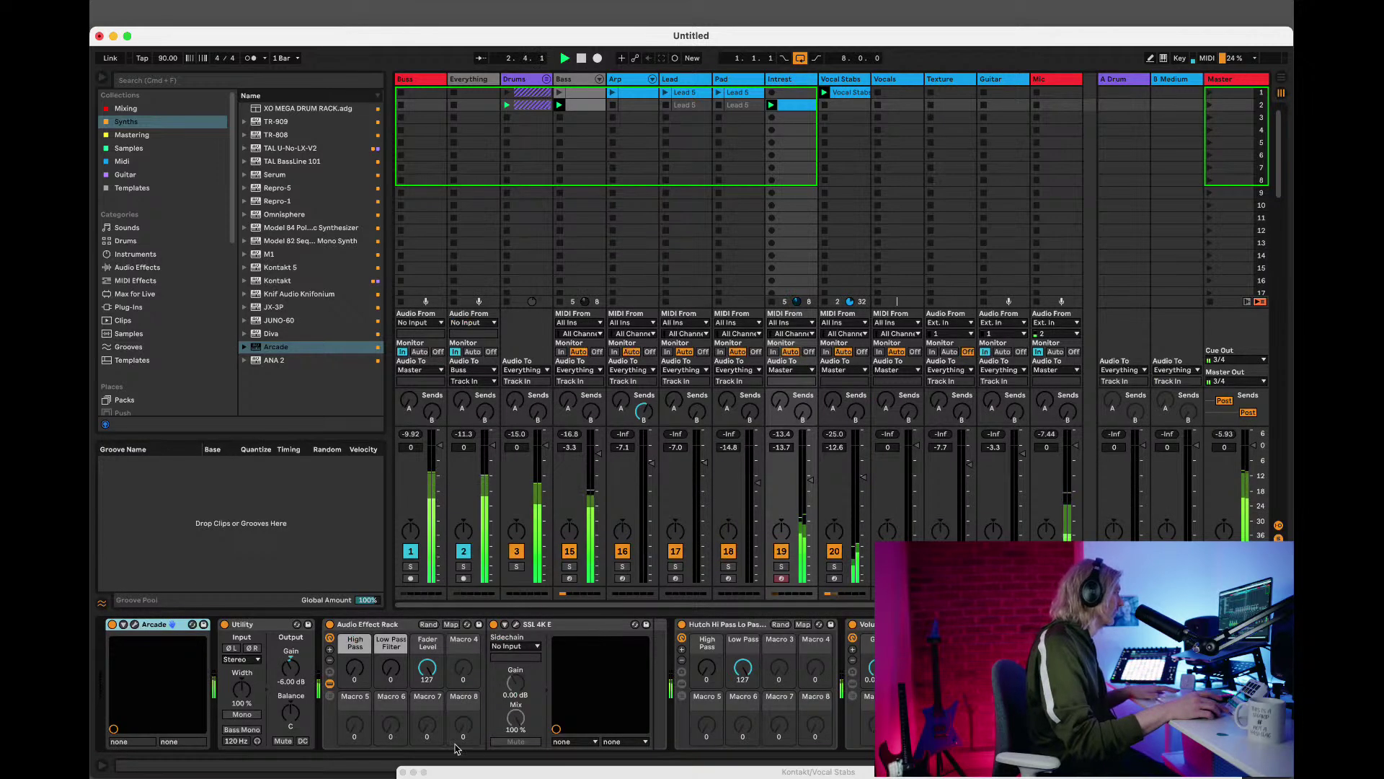
click(780, 566)
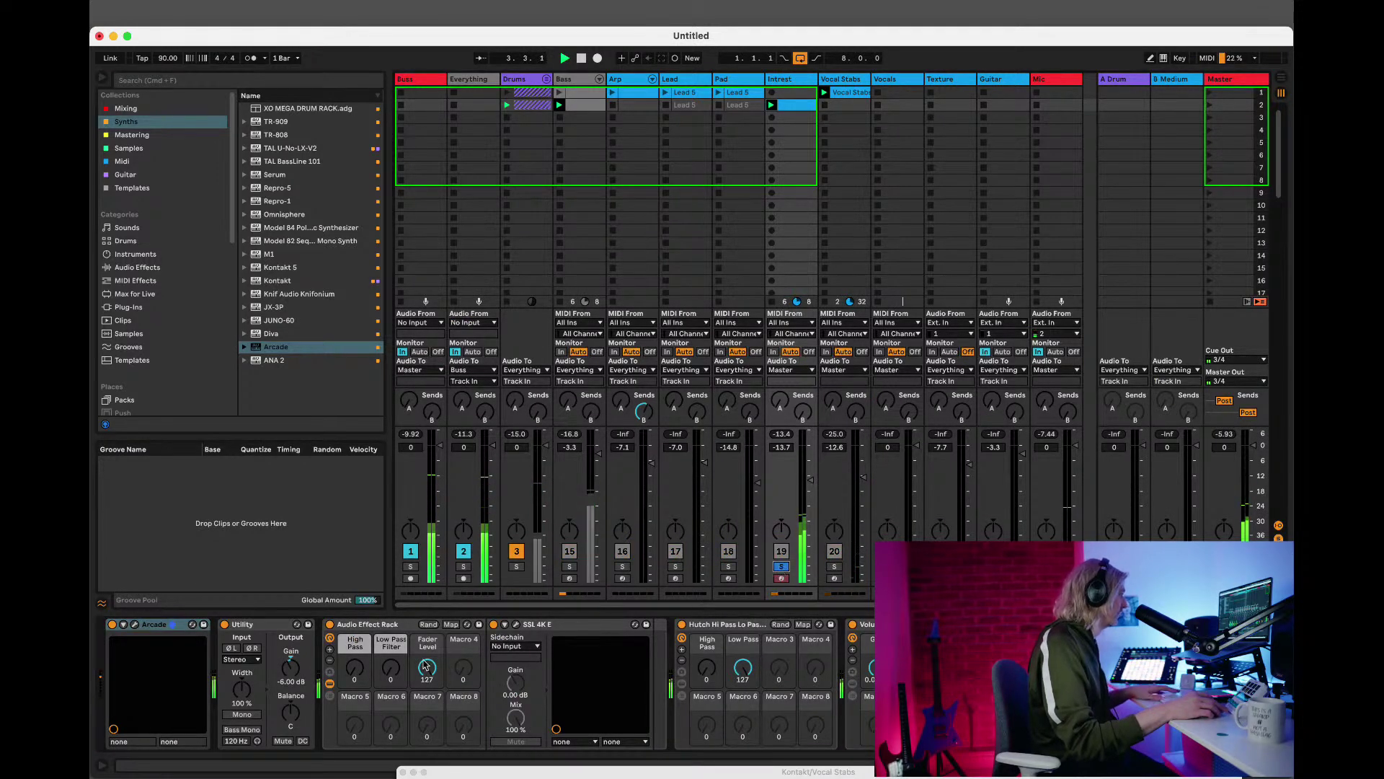
drag(352, 676, 353, 677)
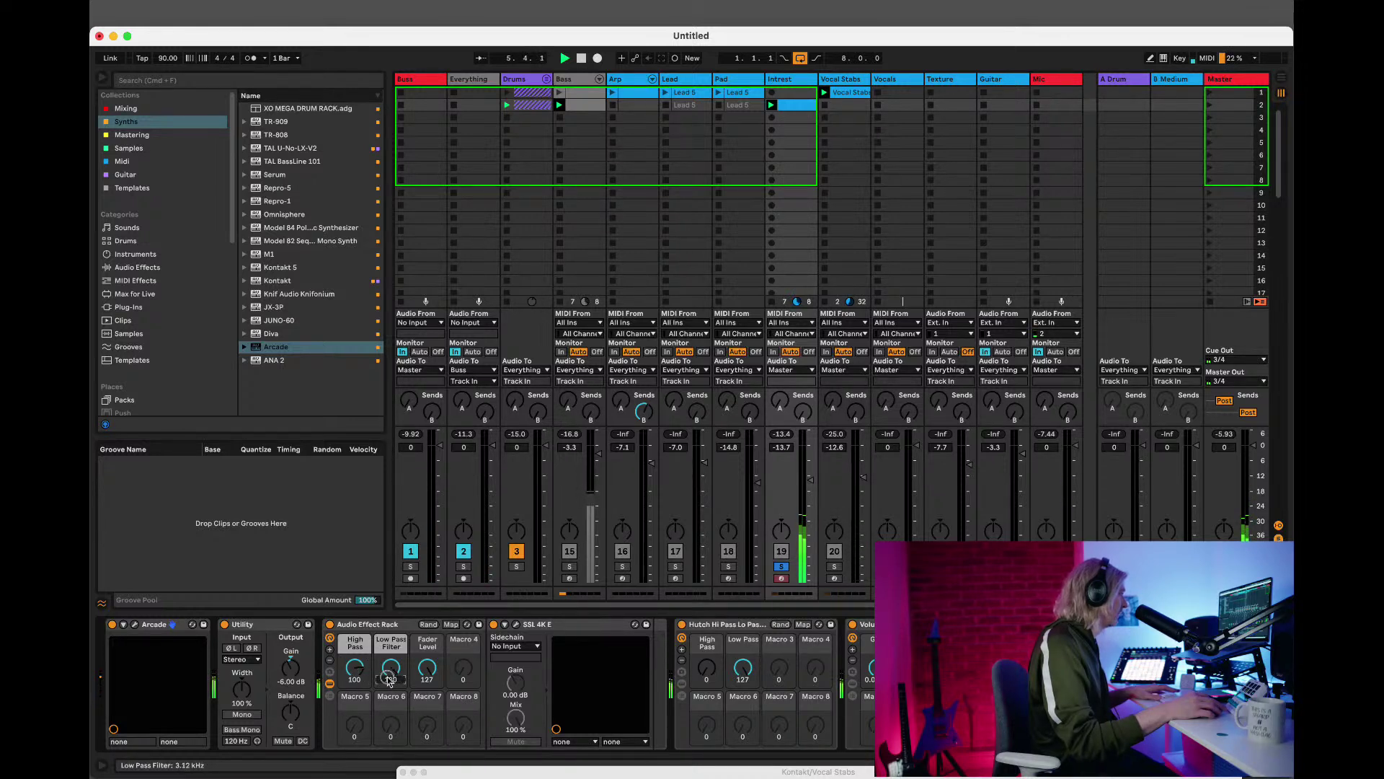
drag(389, 680, 389, 680)
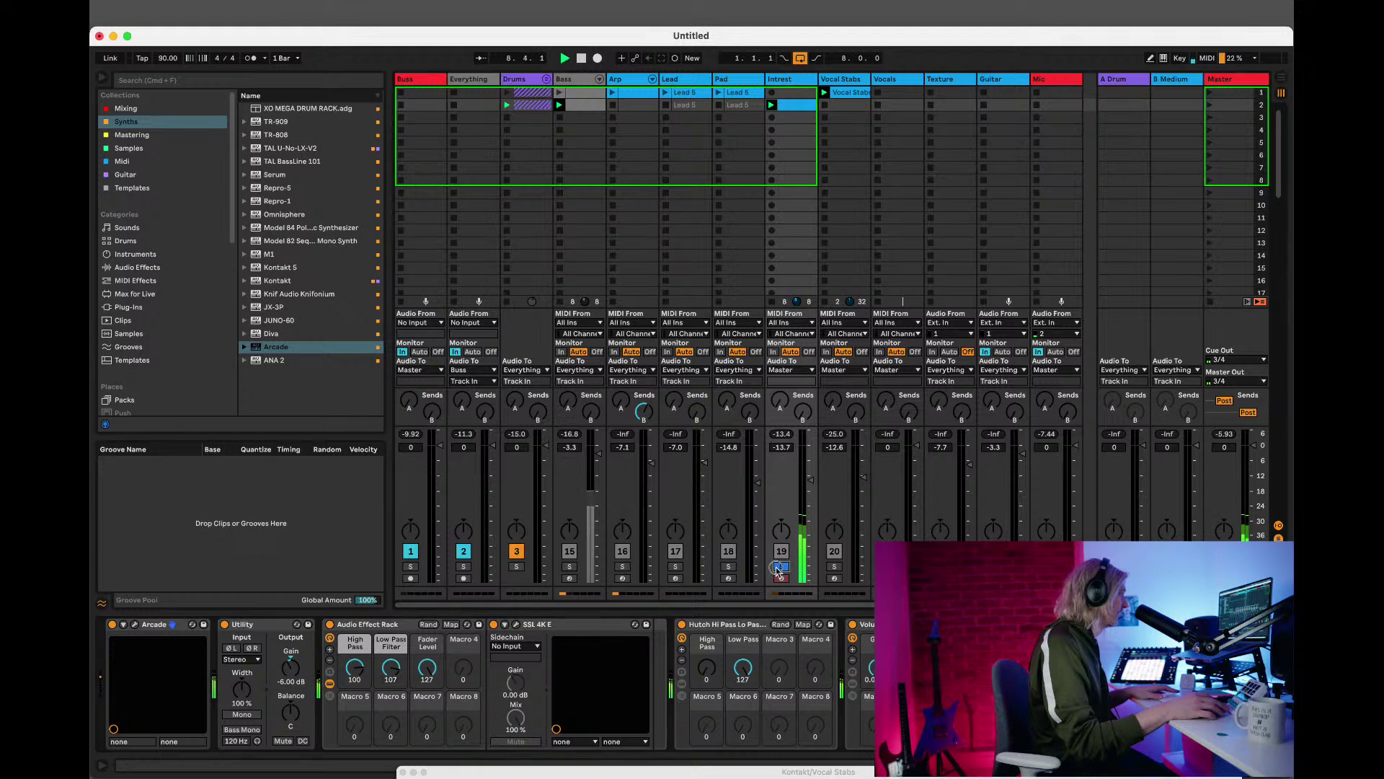
click(779, 568)
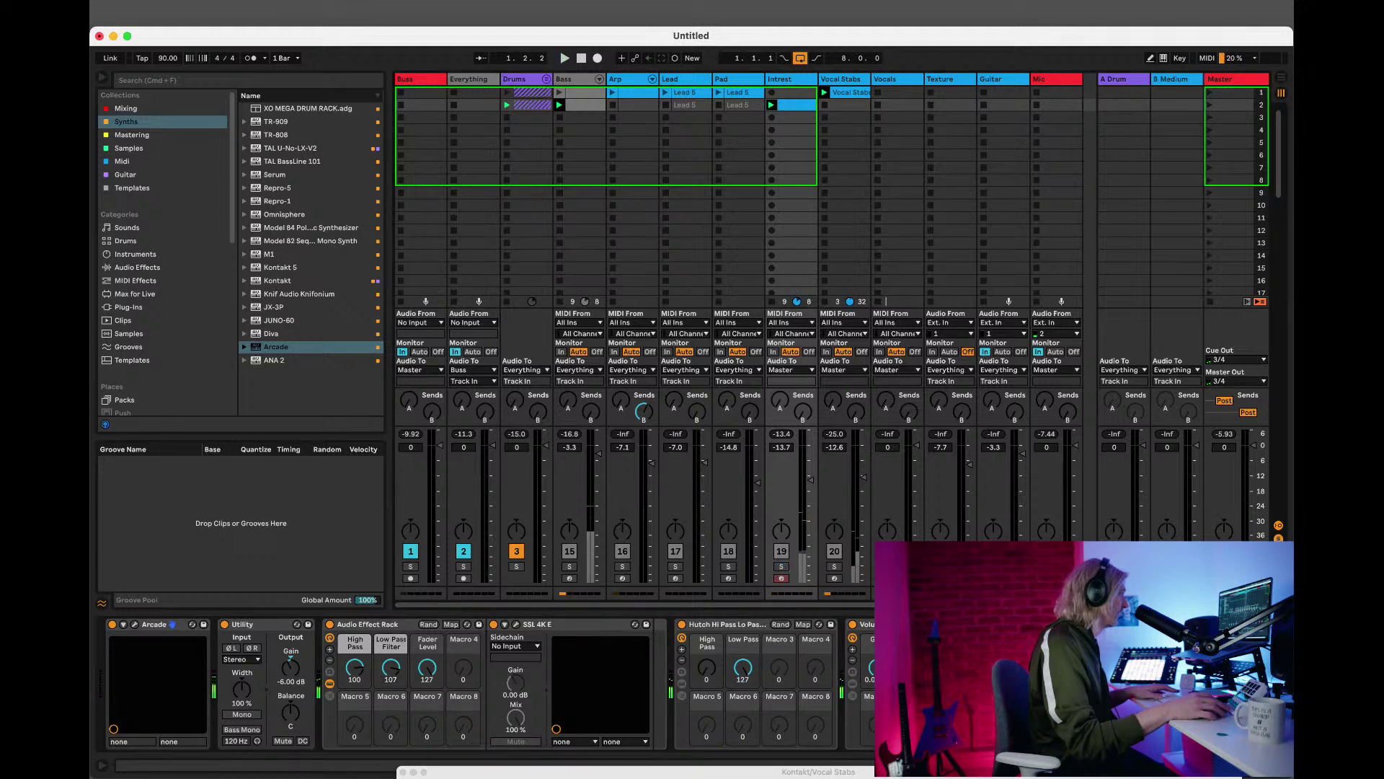
key(space)
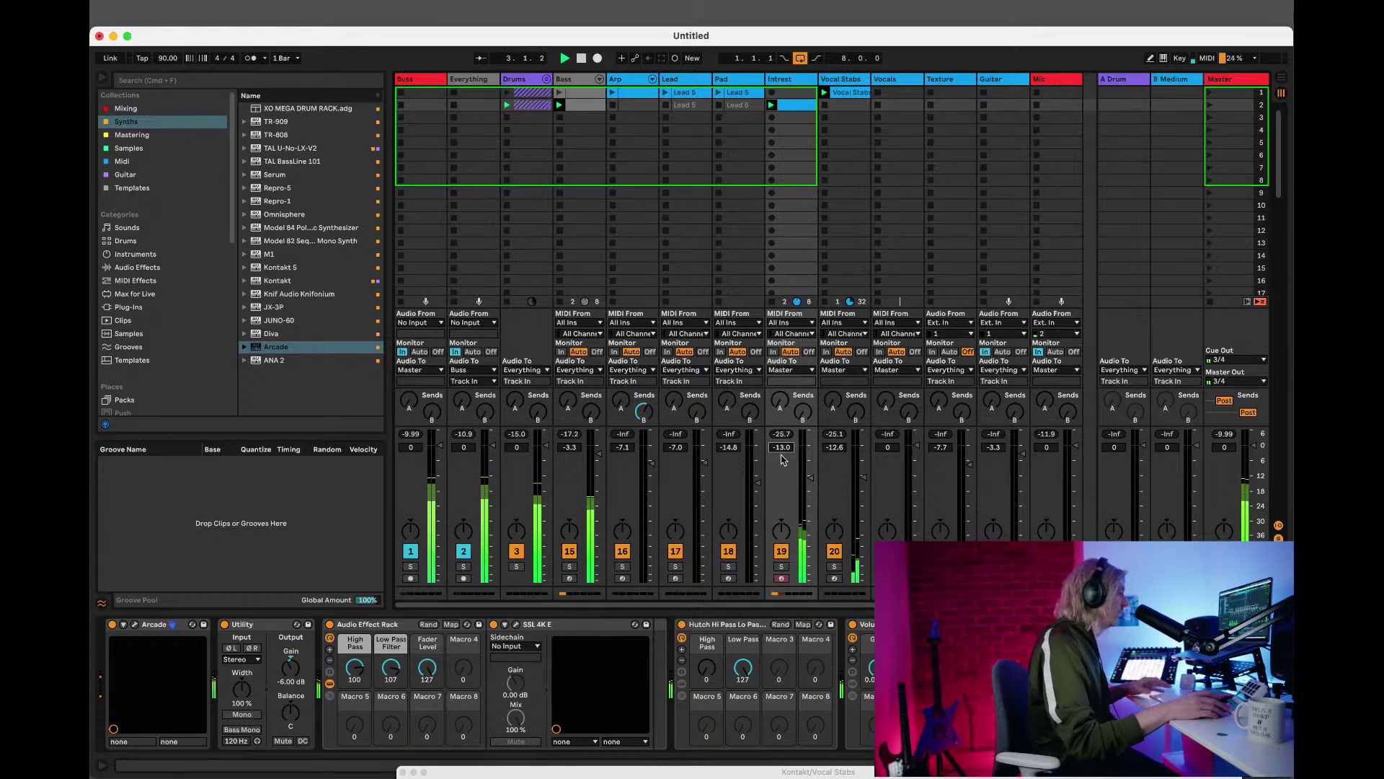
Set the Vocal Stabs track's High Pass macro to 101, comparing it soloed and in the full mix.
click(858, 79)
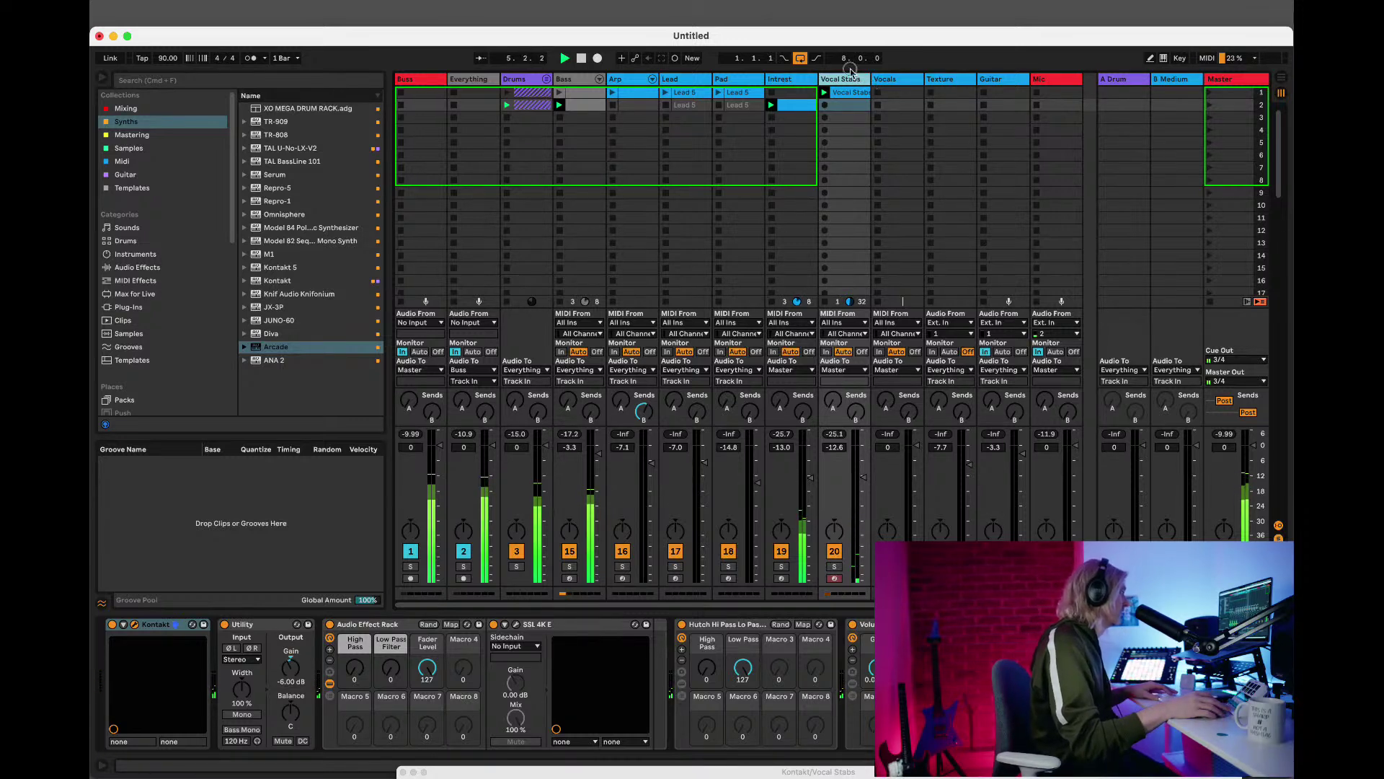
key(space)
key(space)
click(836, 568)
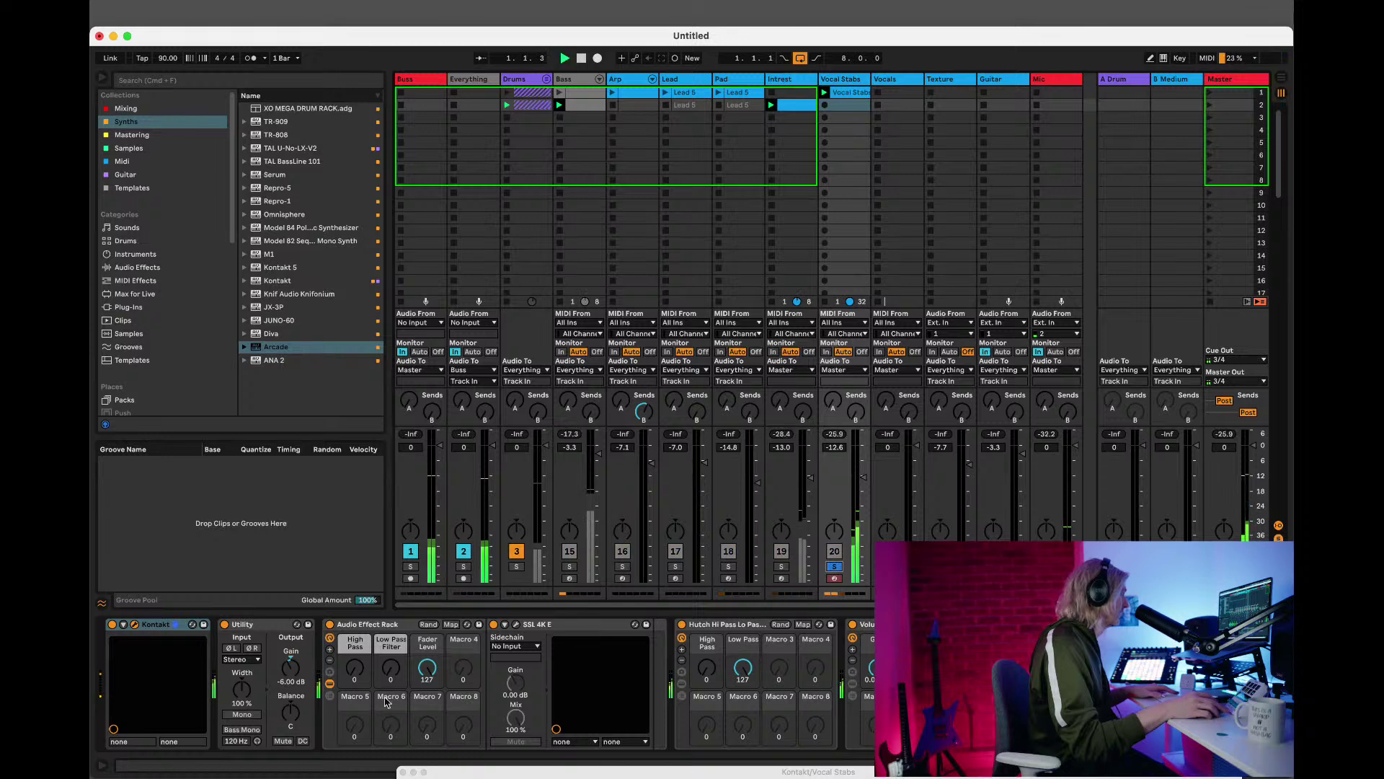
drag(361, 685, 362, 673)
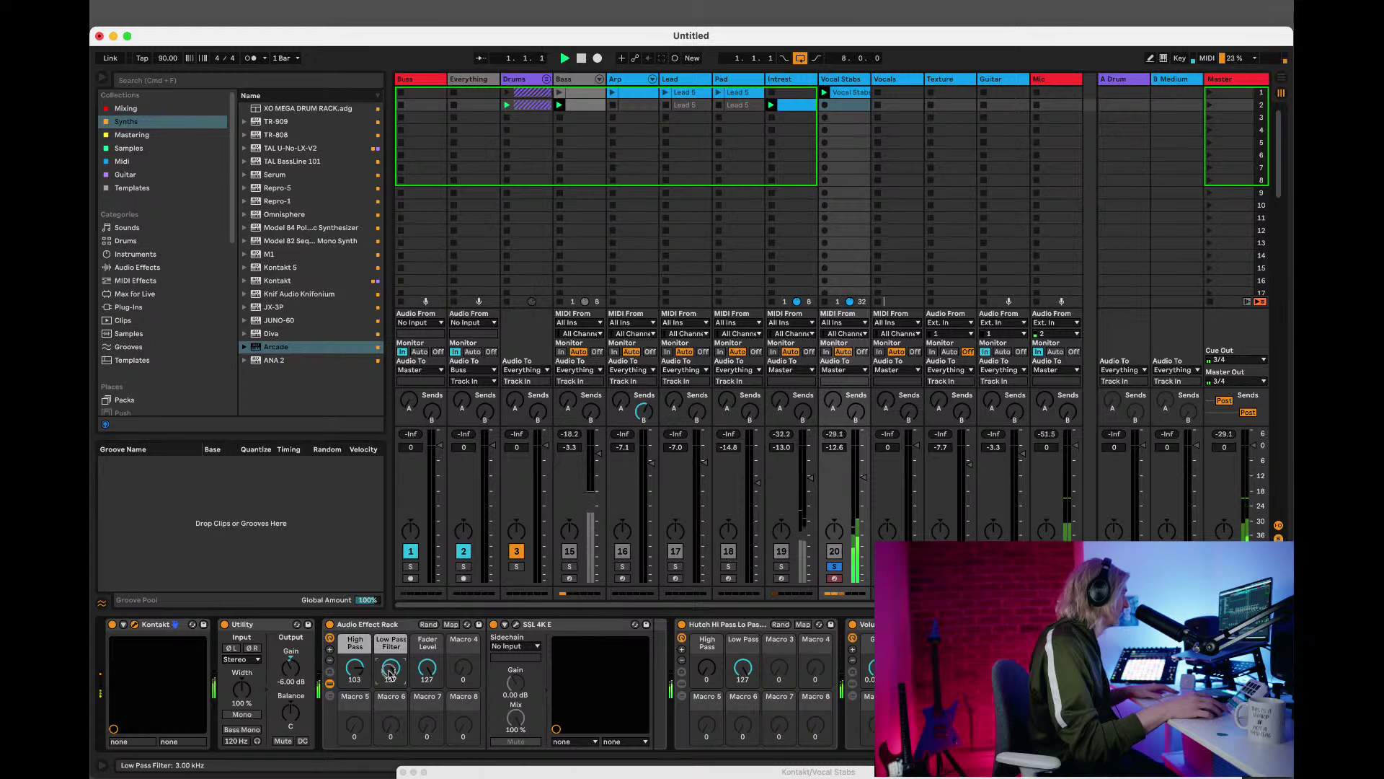
drag(354, 677, 352, 668)
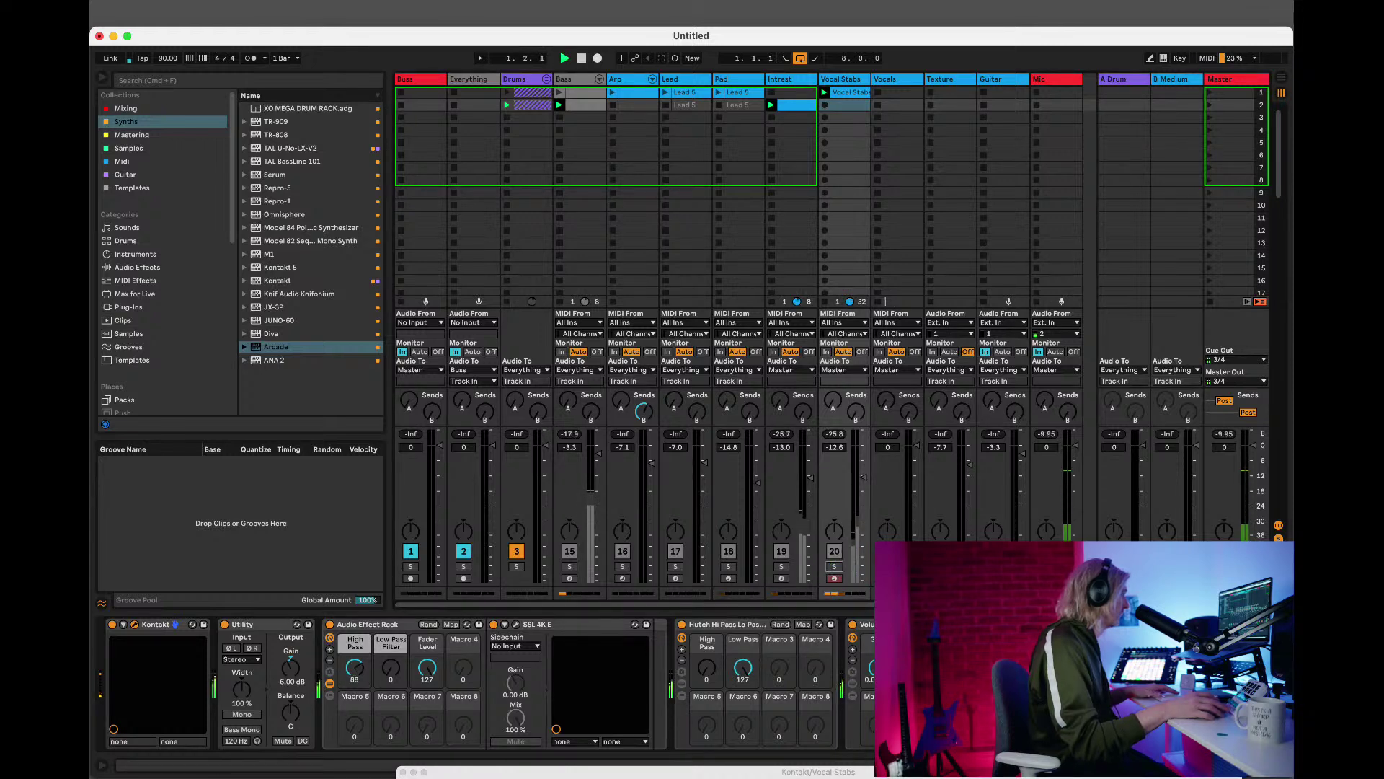
drag(355, 677, 355, 671)
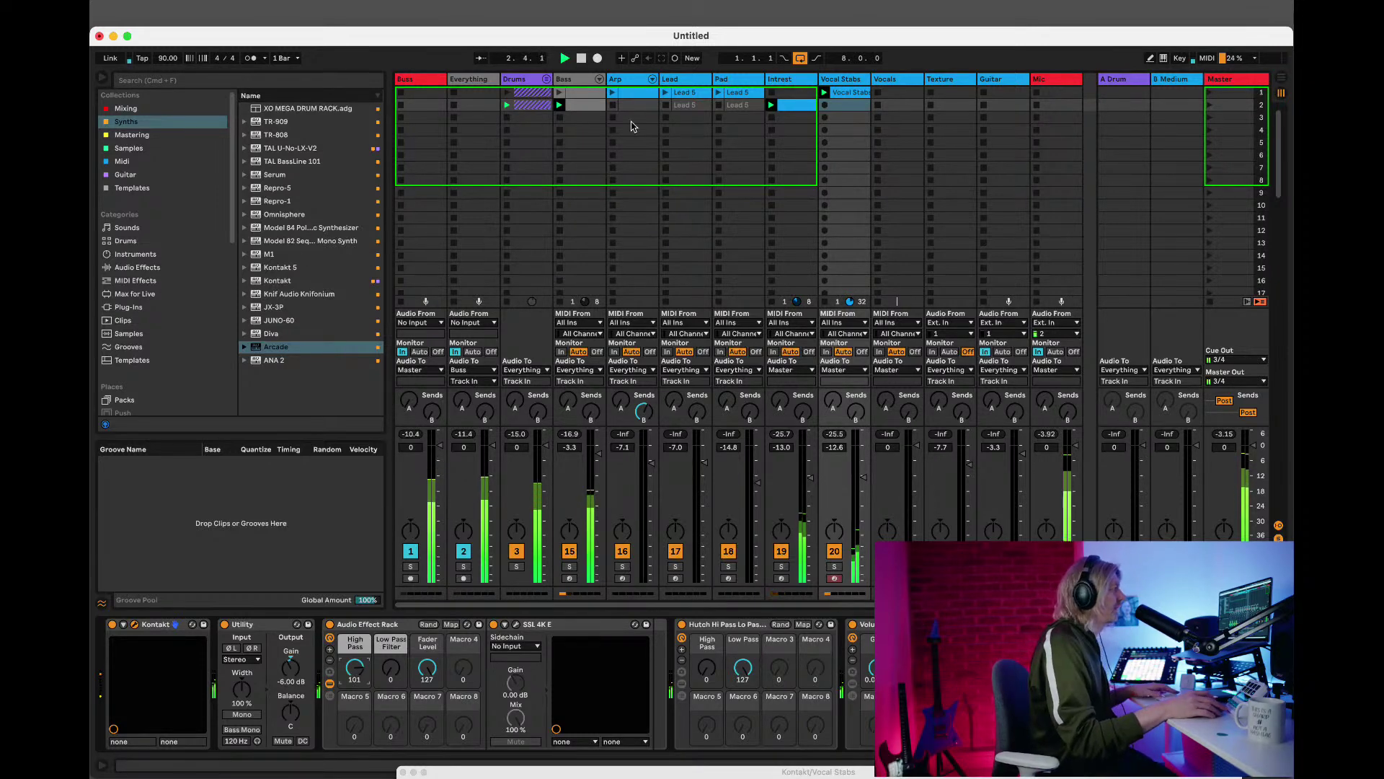
Open the Drums track's second-scene clip in the note editor.
click(584, 82)
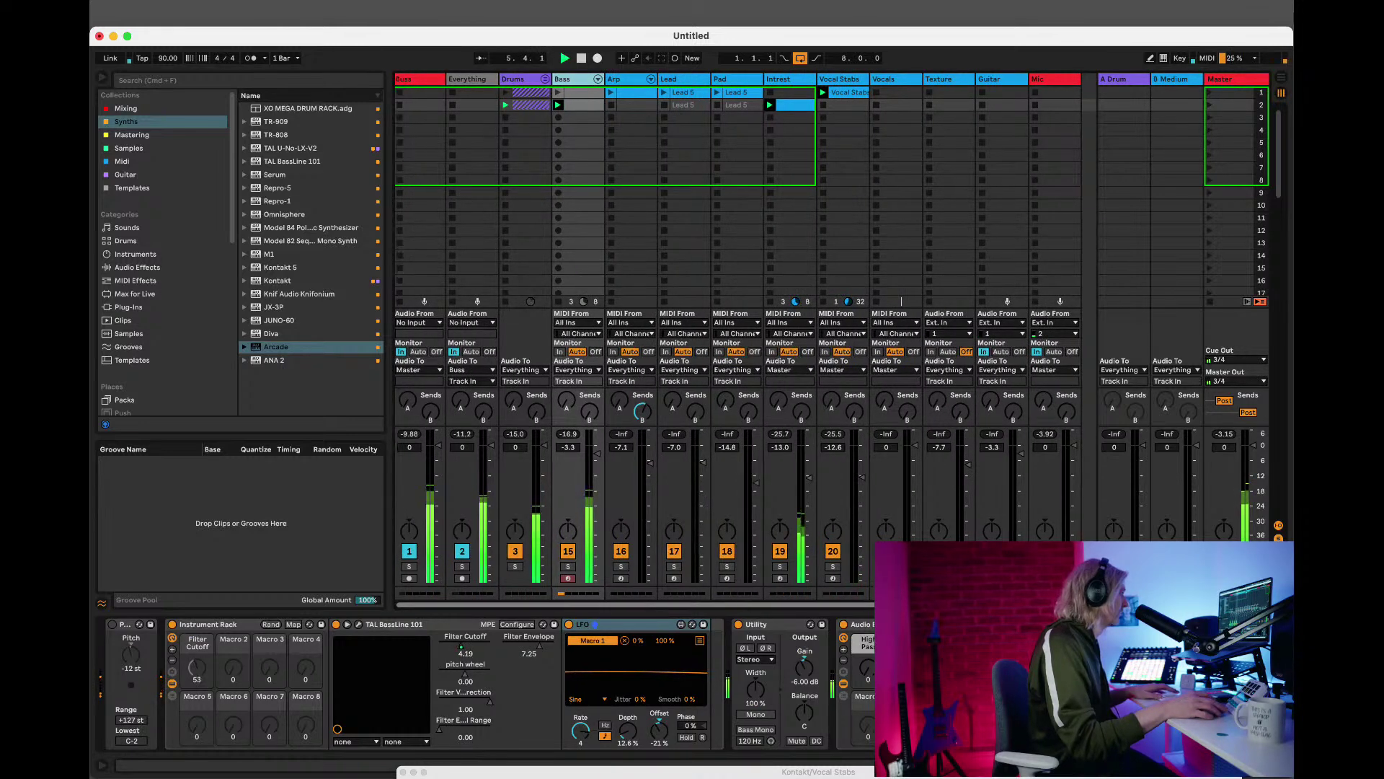
double_click(534, 92)
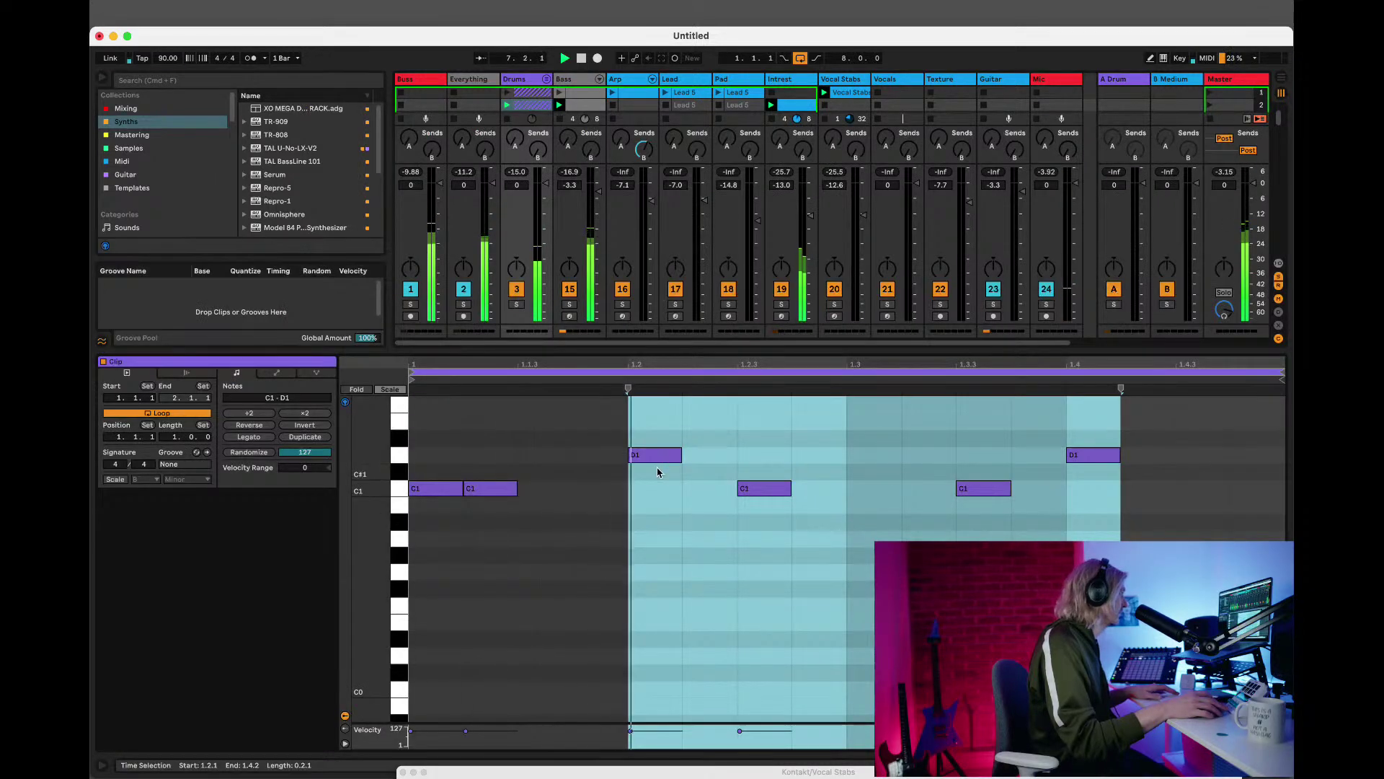
click(681, 471)
double_click(811, 472)
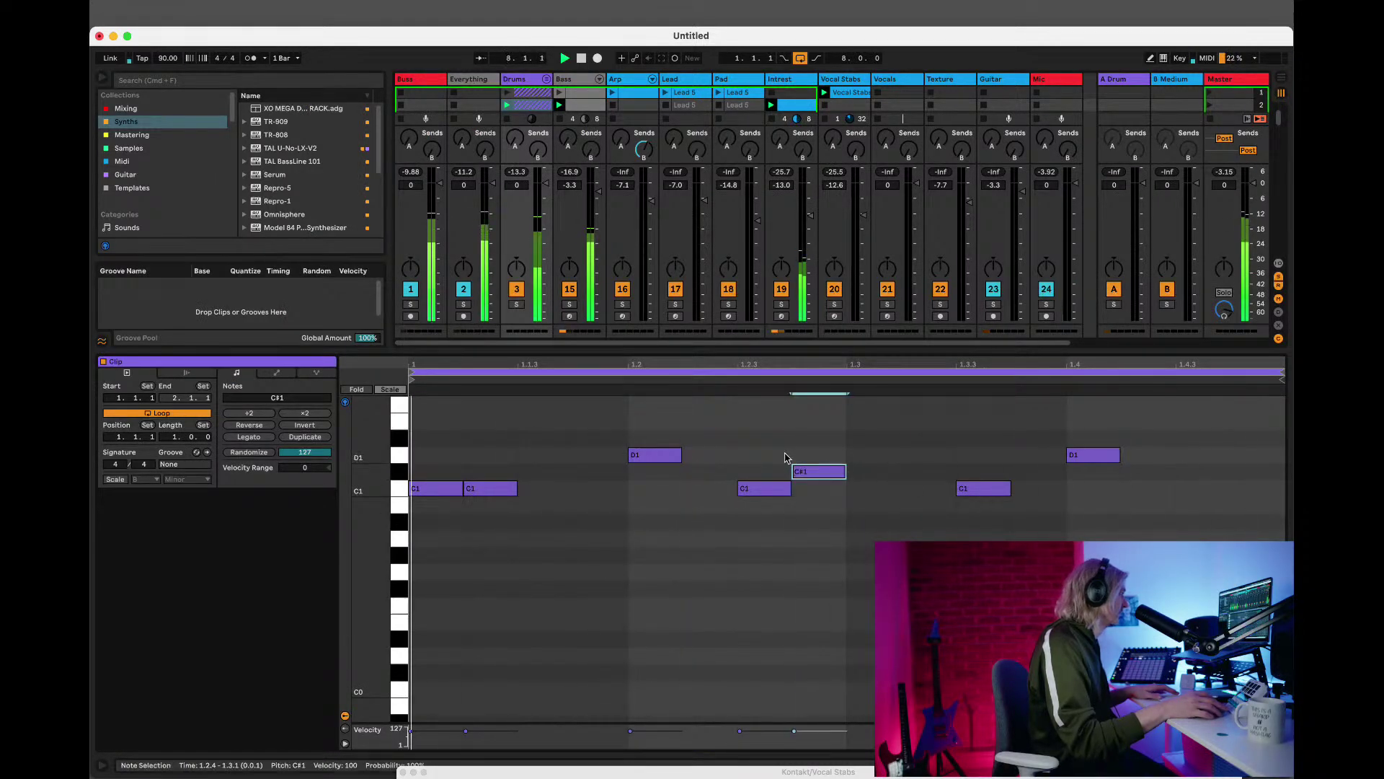
drag(811, 472, 790, 443)
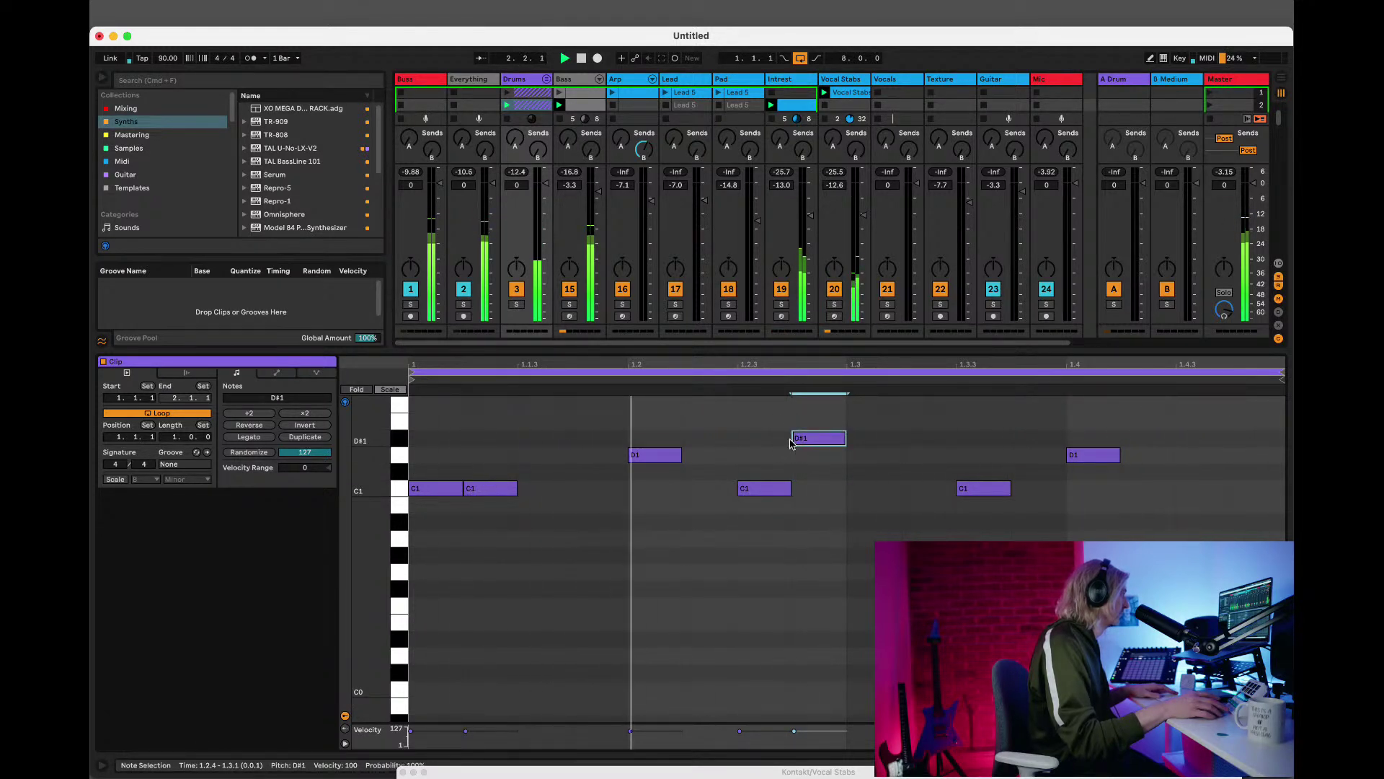
drag(813, 450, 813, 473)
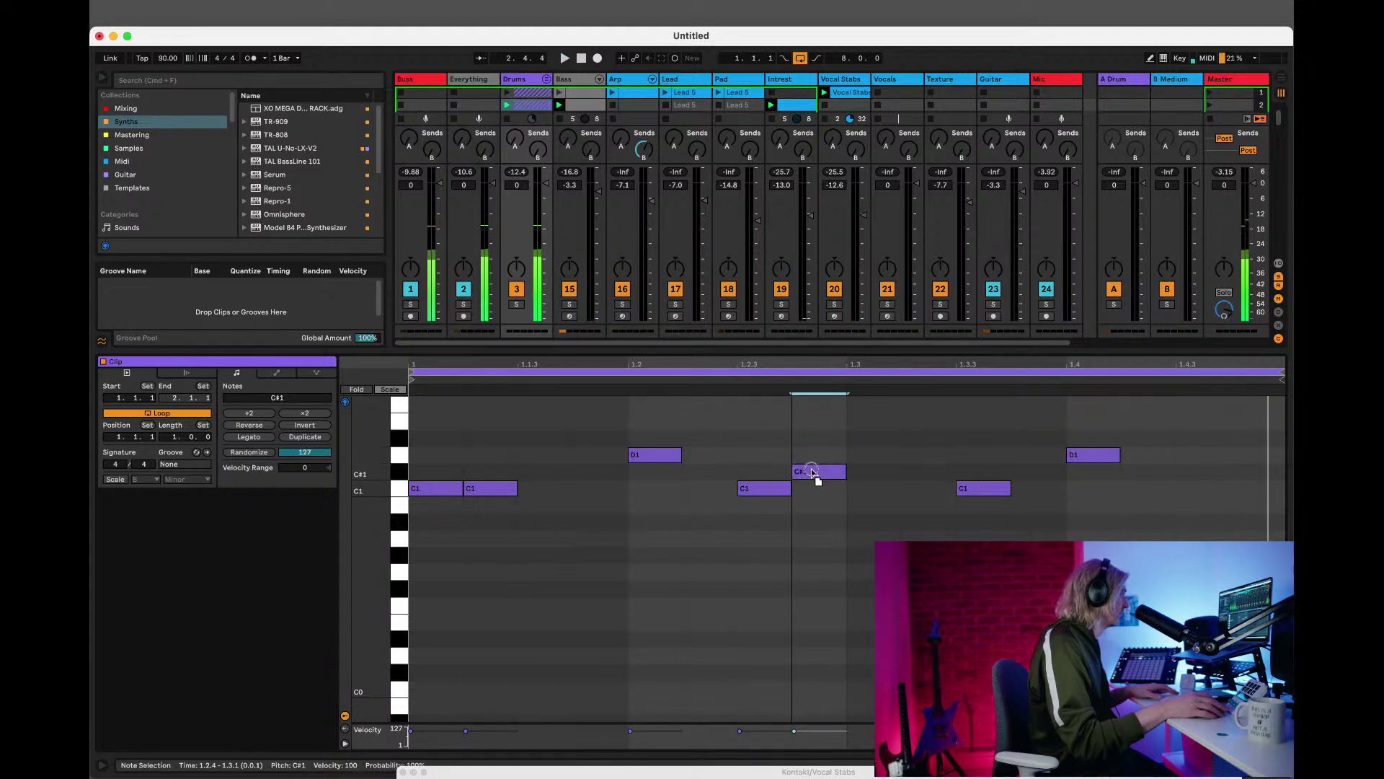
key(Delete)
Fill the whole bar of the drum clip with C#1 sixteenth notes, play it, and expand the Drums group.
double_click(431, 473)
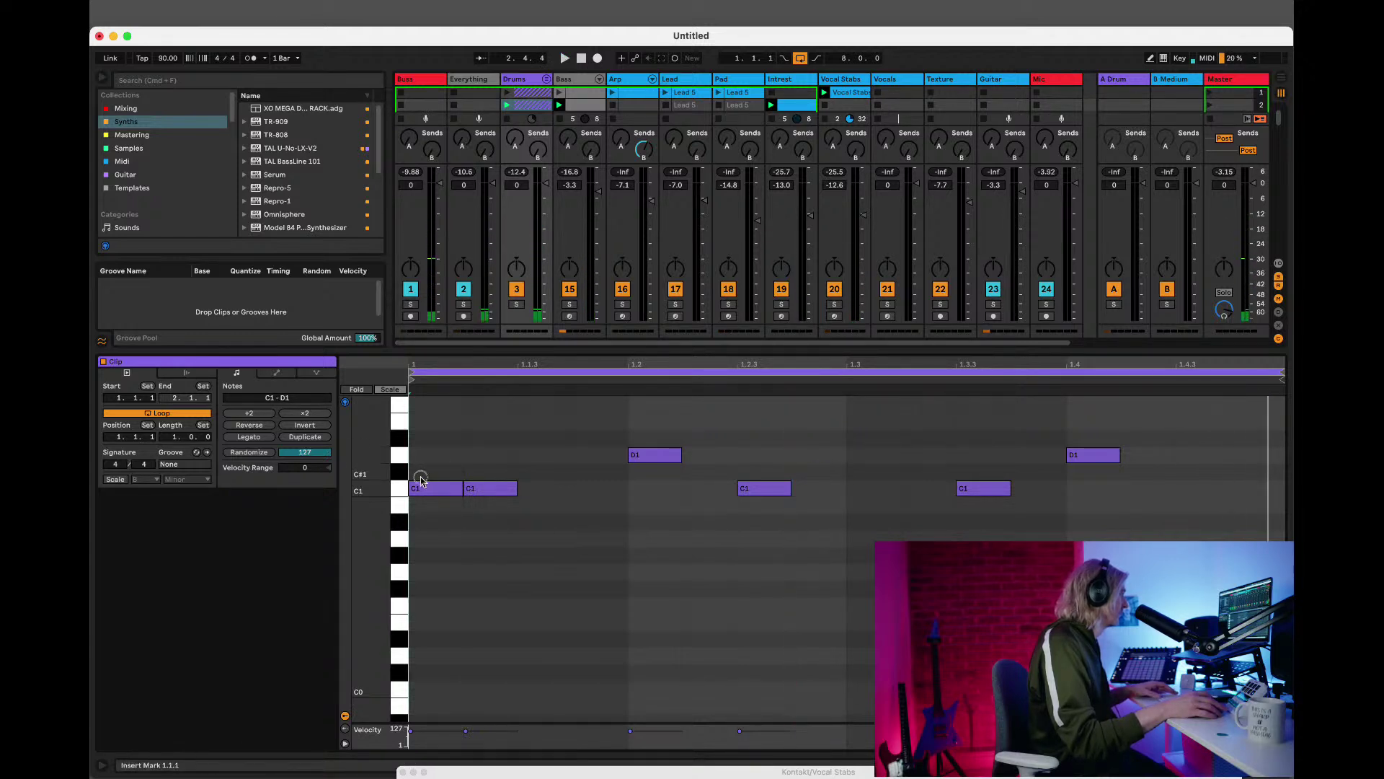
key(super+d)
key(super+d)
key(super+d)
key(super+d)
key(super+d)
key(super+d)
key(super+d)
key(super+d)
key(super+d)
key(super+d)
key(super+d)
key(super+d)
key(super+d)
key(super+d)
key(super+d)
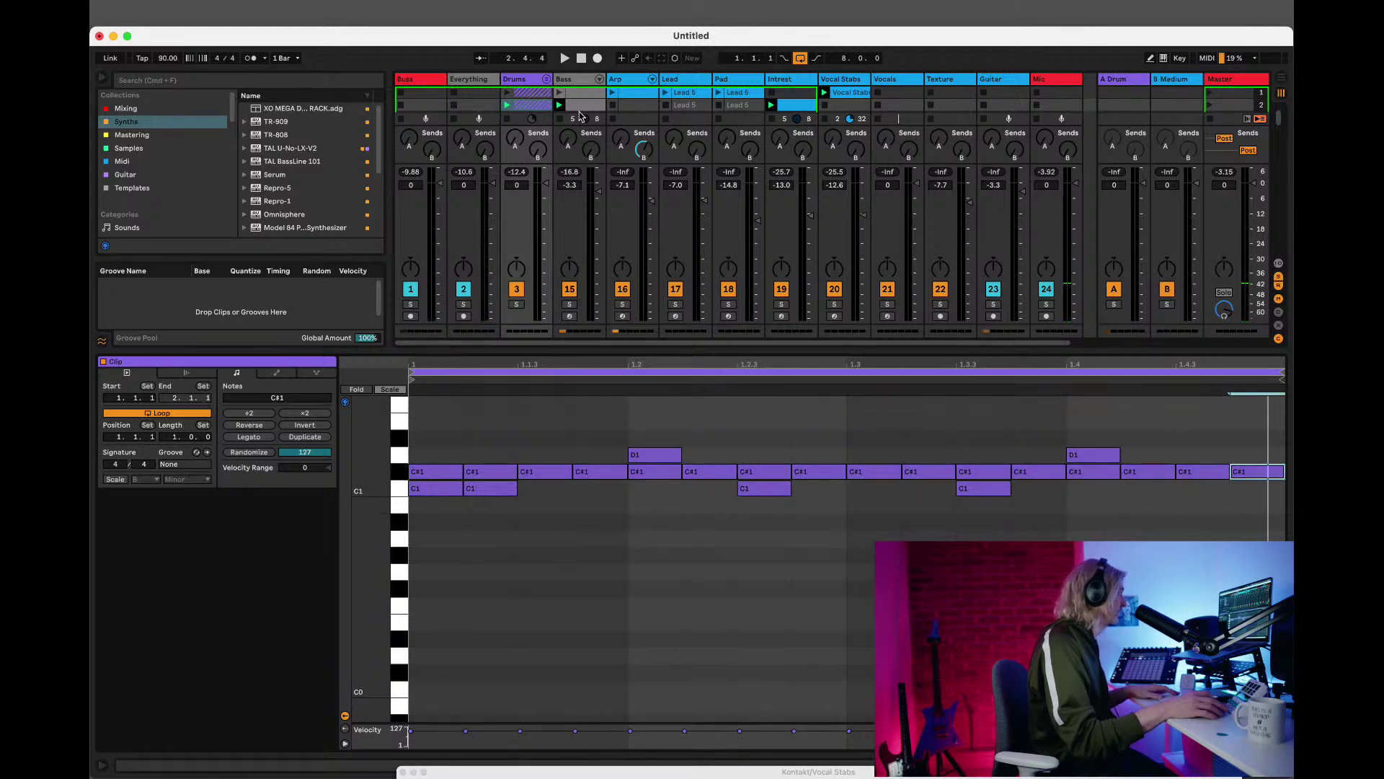
click(507, 106)
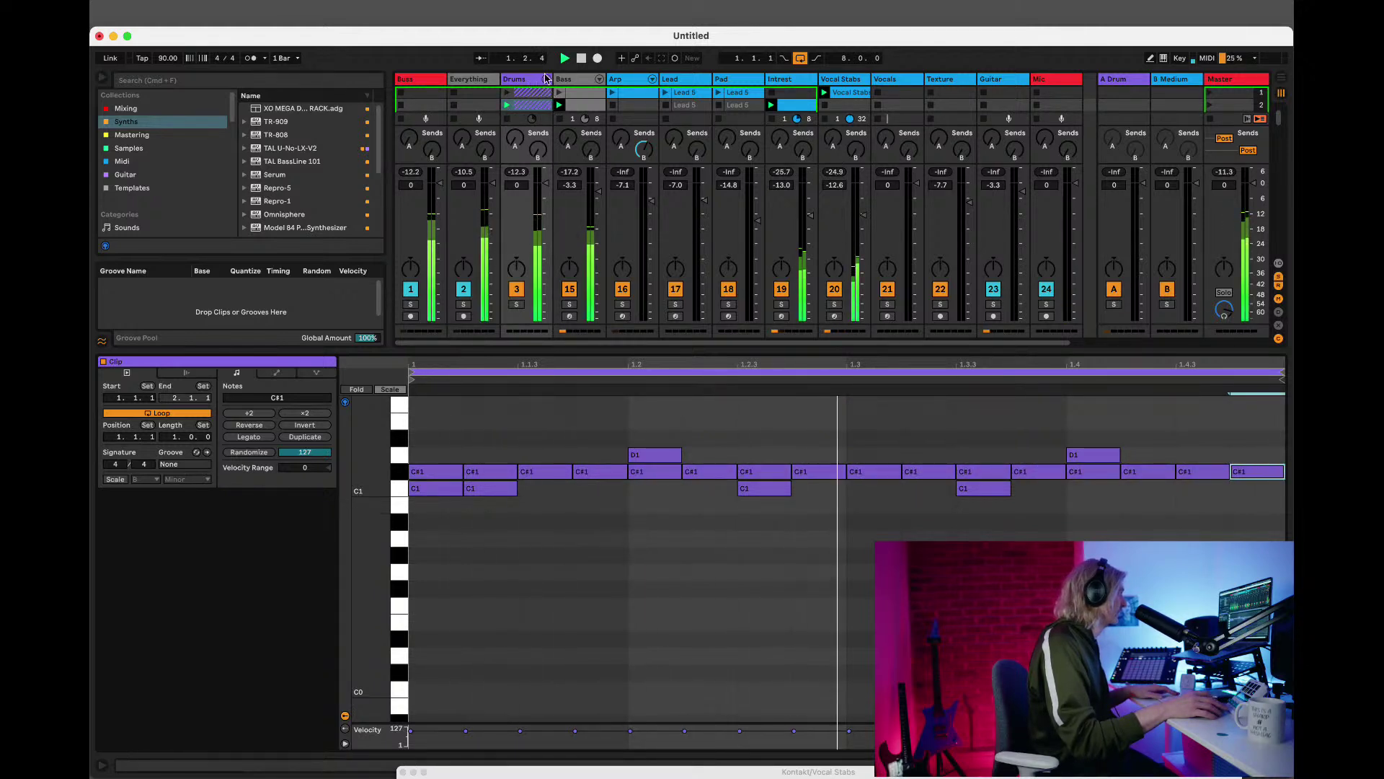
click(546, 79)
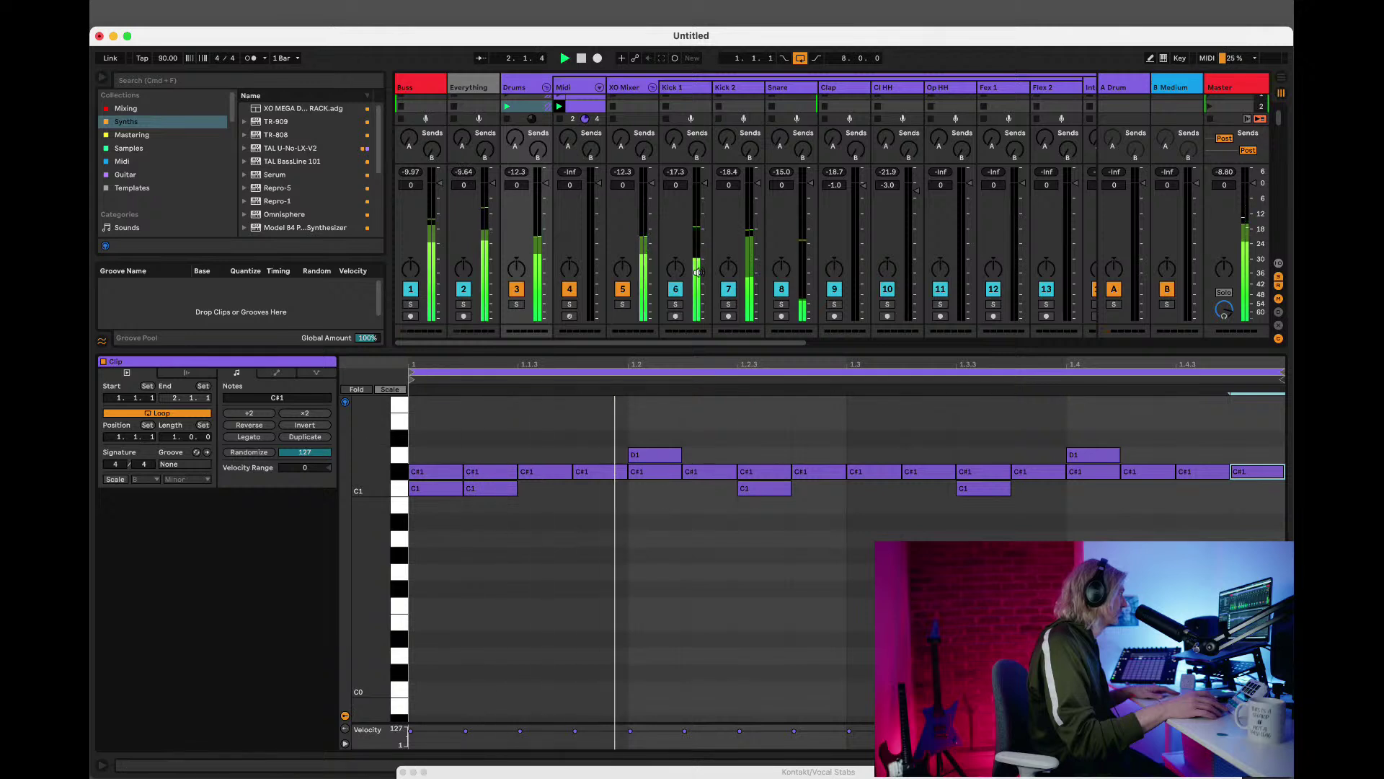
click(656, 475)
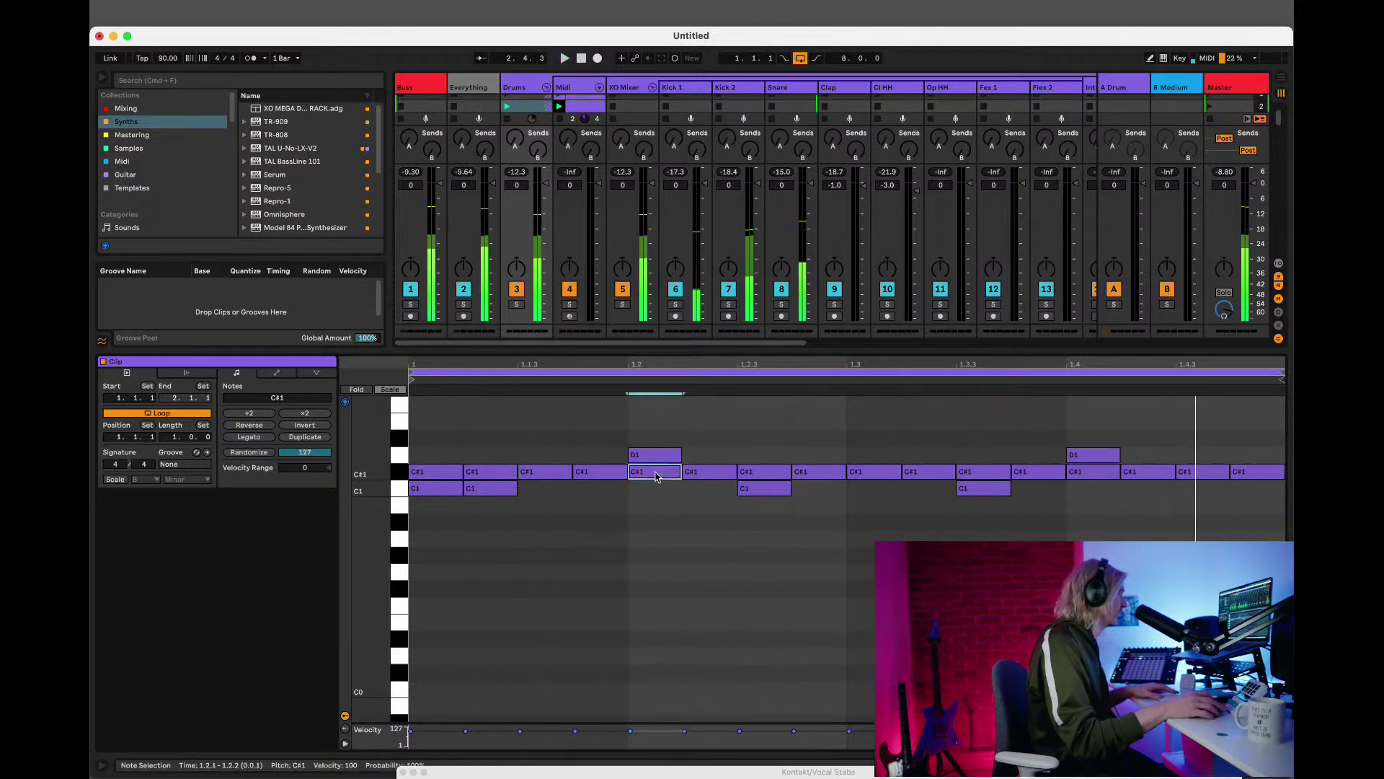
shift+click(1243, 475)
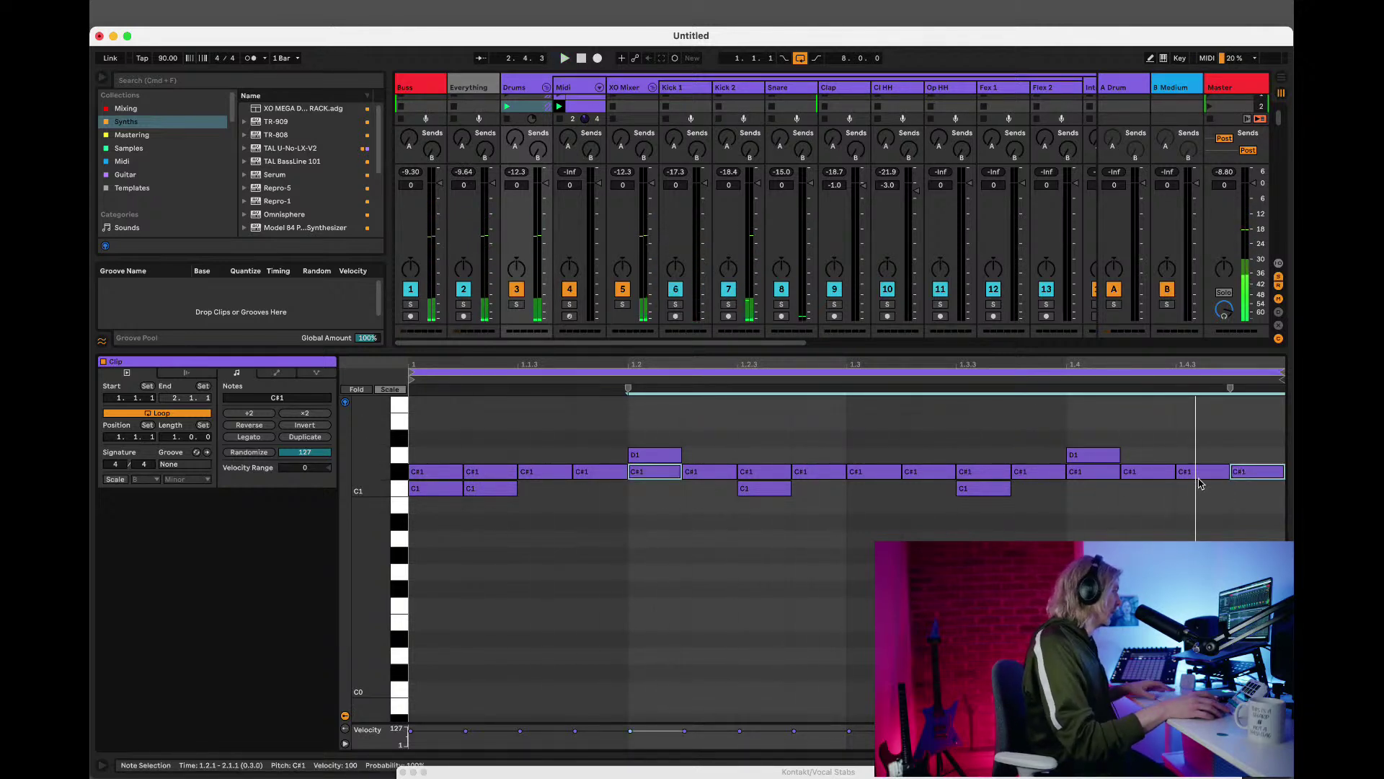
click(451, 474)
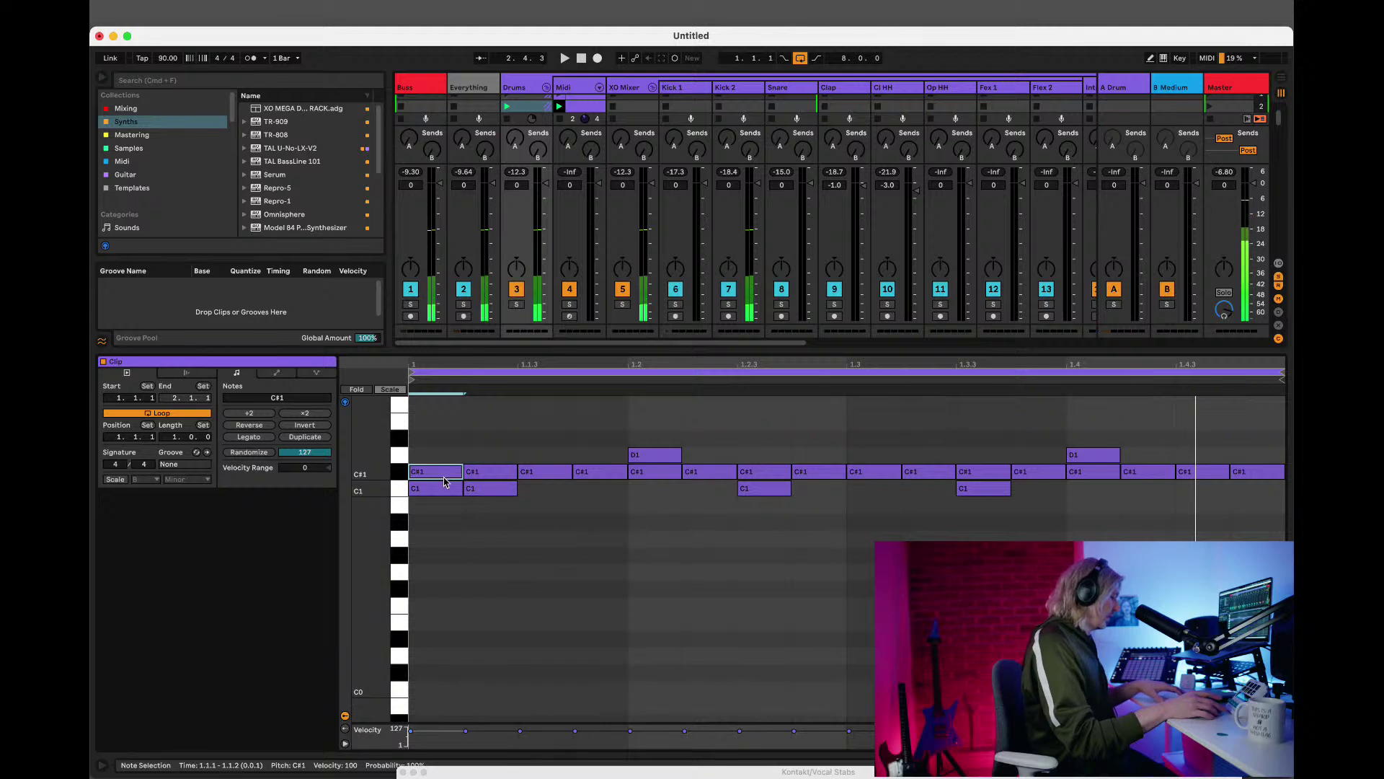
key(Delete)
click(496, 473)
key(super+z)
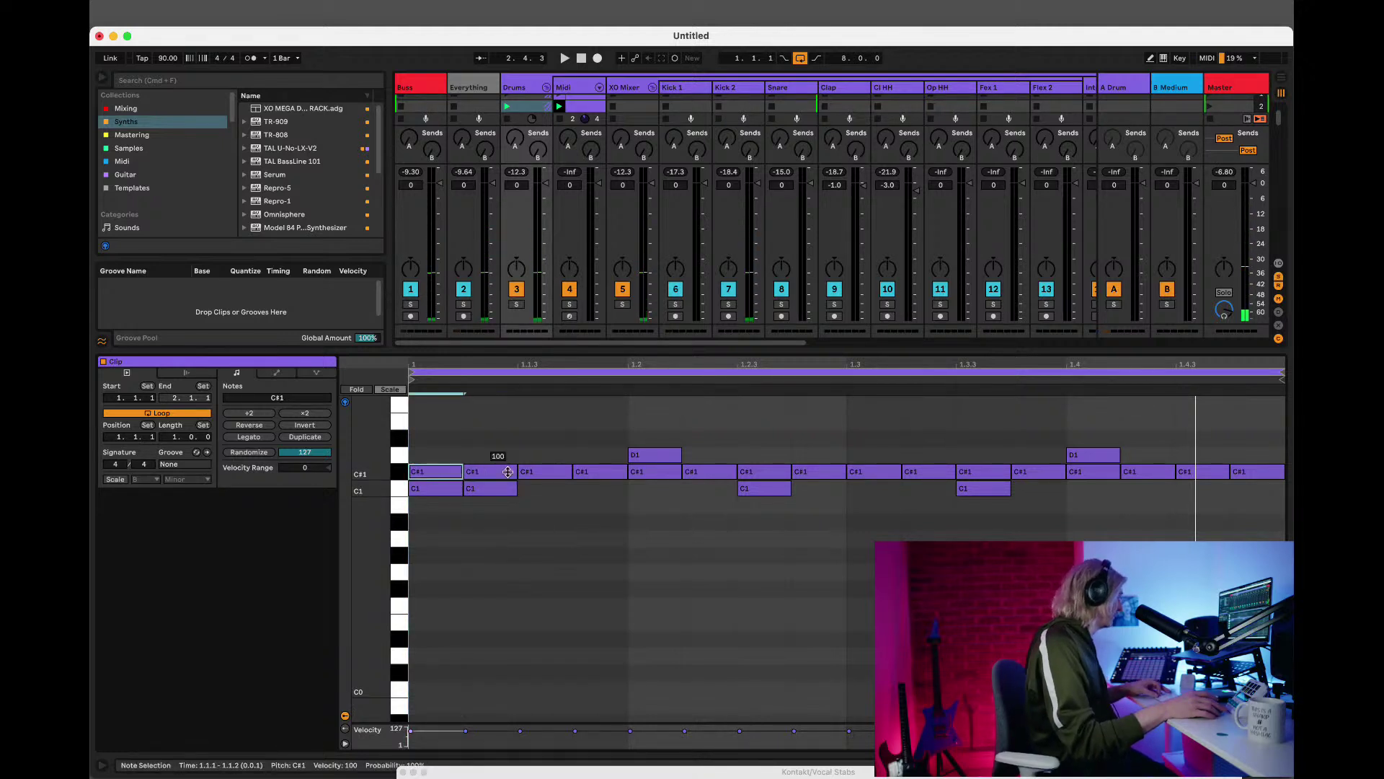
Lower the velocities of the first beat's C#1 notes in a descending ramp, with 59 on the second note.
click(582, 472)
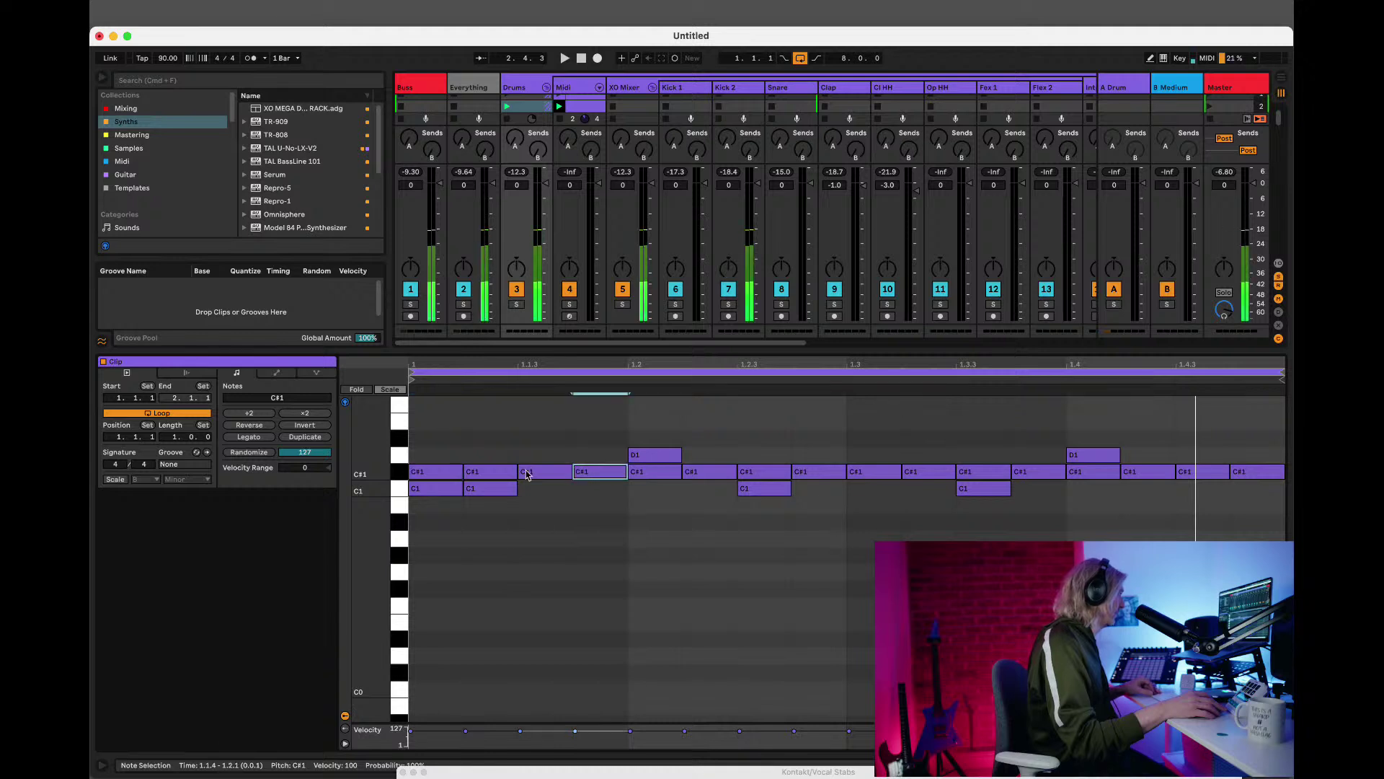
click(490, 472)
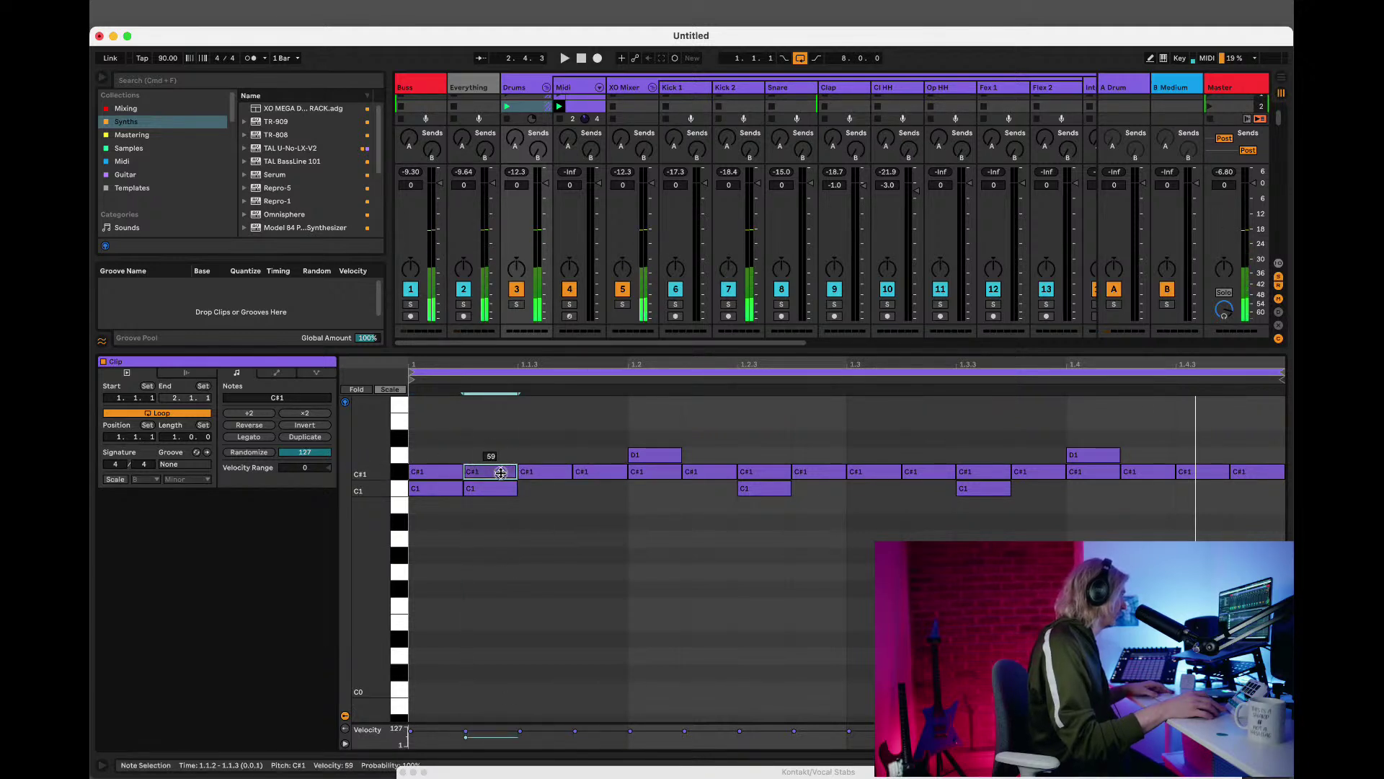
click(539, 472)
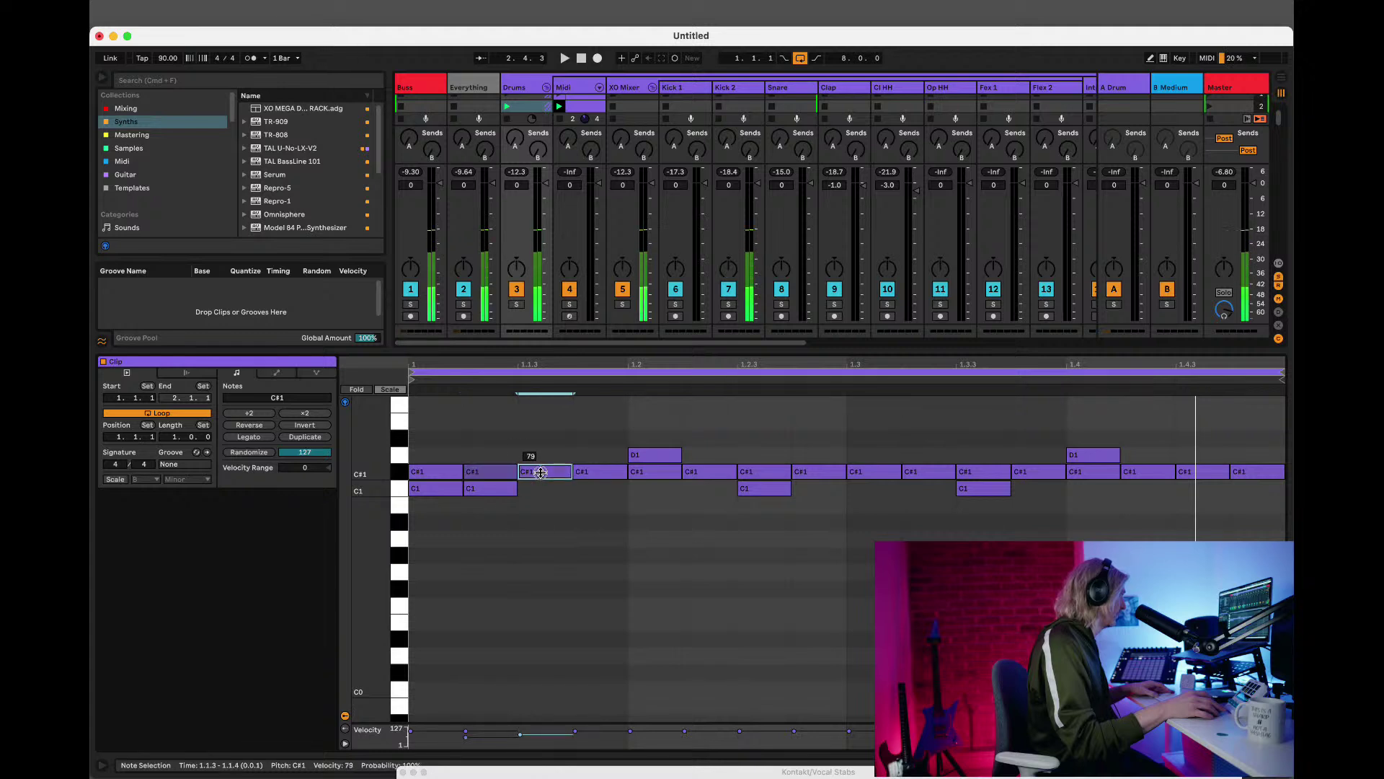
click(600, 474)
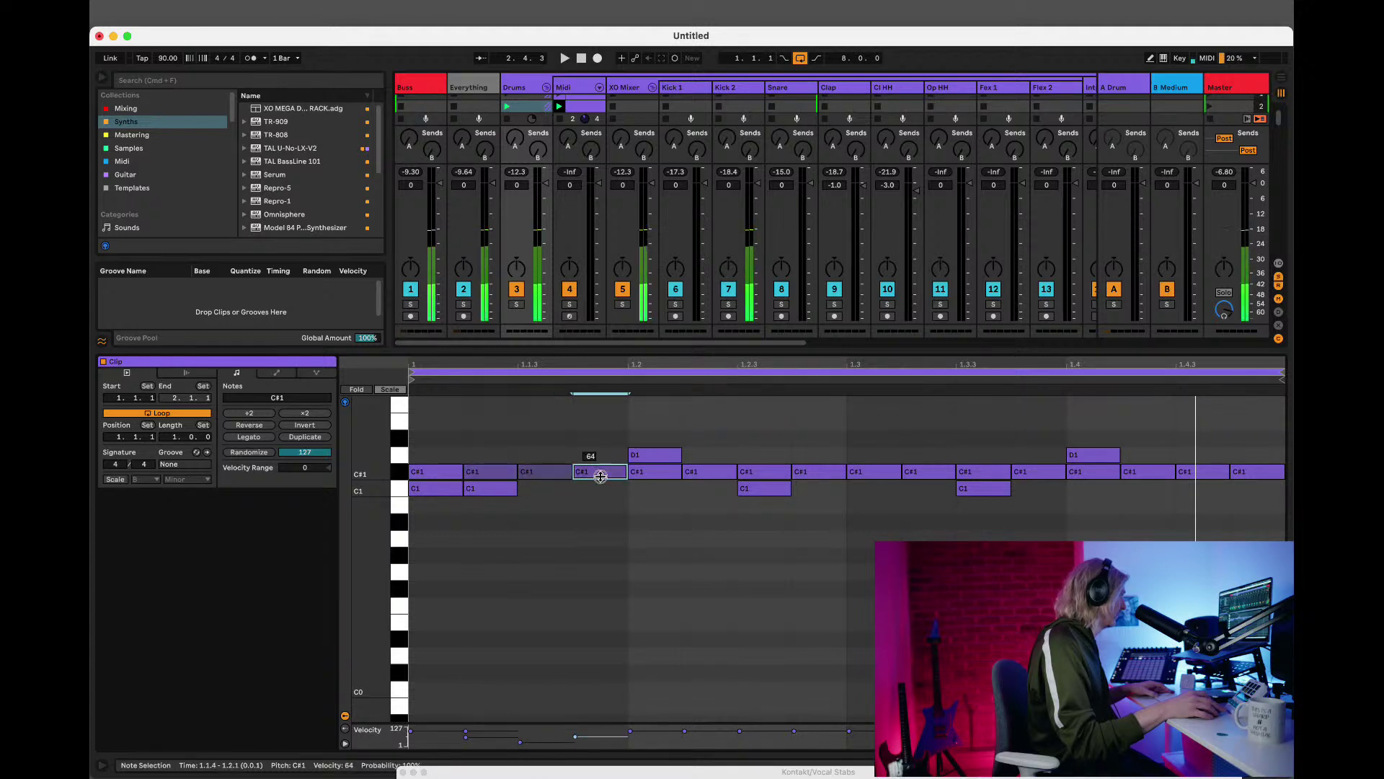
Set the third C#1 note's velocity to 26, repeat the first beat's four-note pattern across the bar, and play it.
click(437, 472)
shift+click(601, 474)
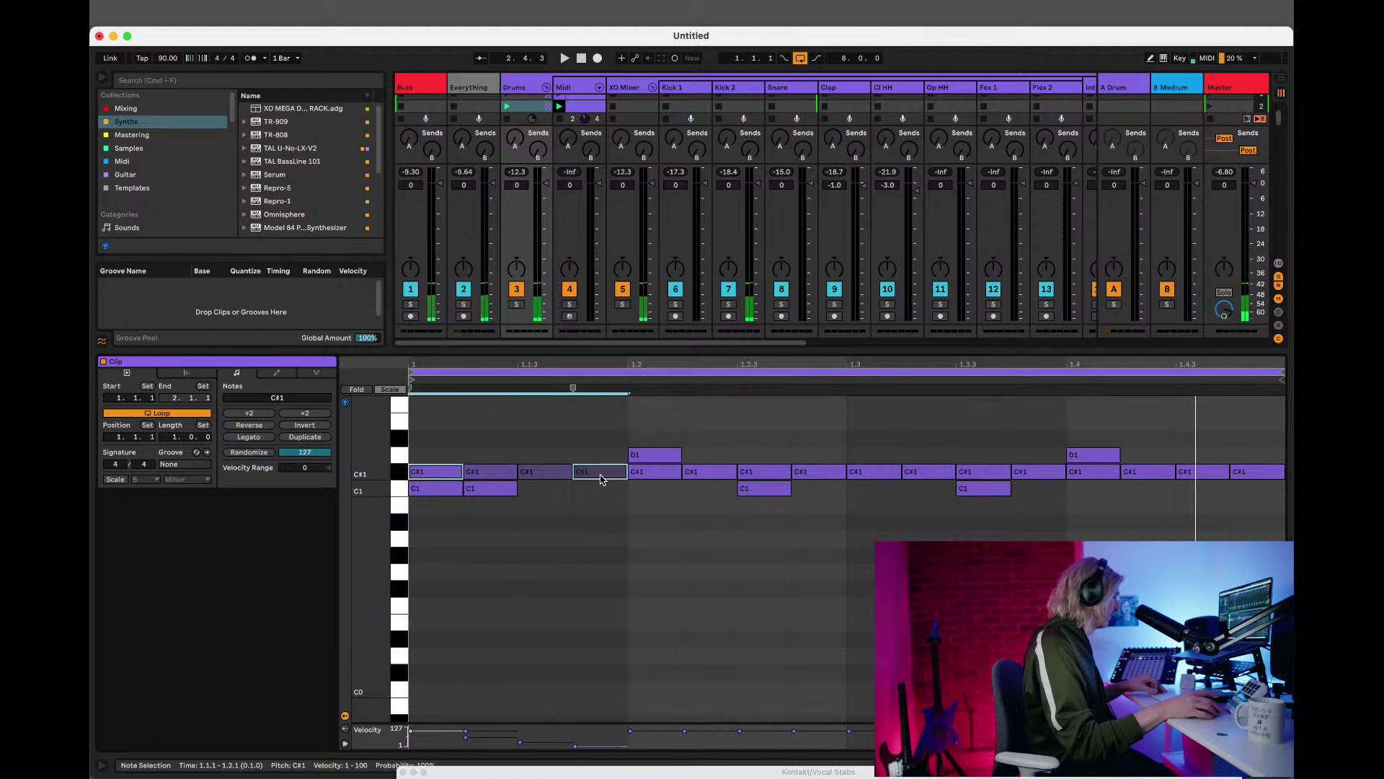
shift+click(498, 473)
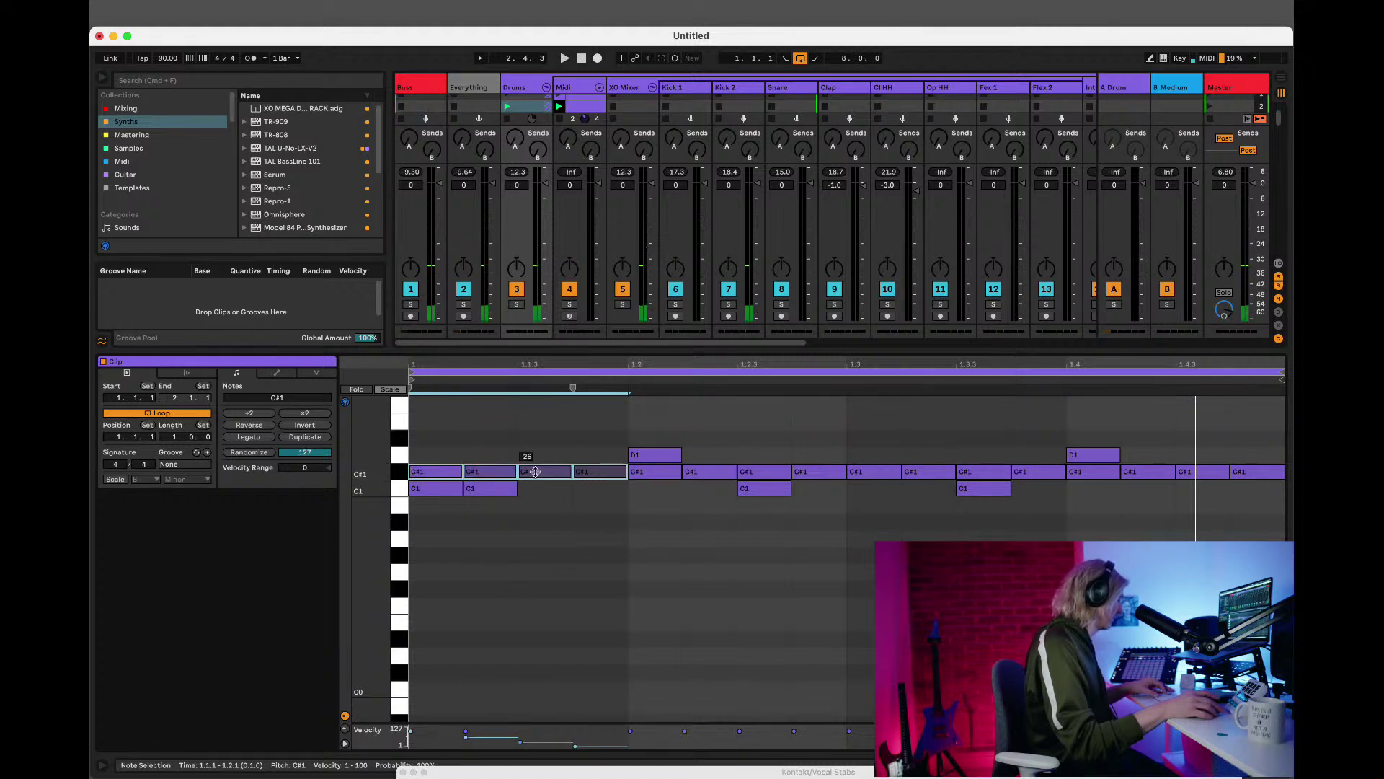
key(super+d)
key(super+d)
key(super+d)
key(space)
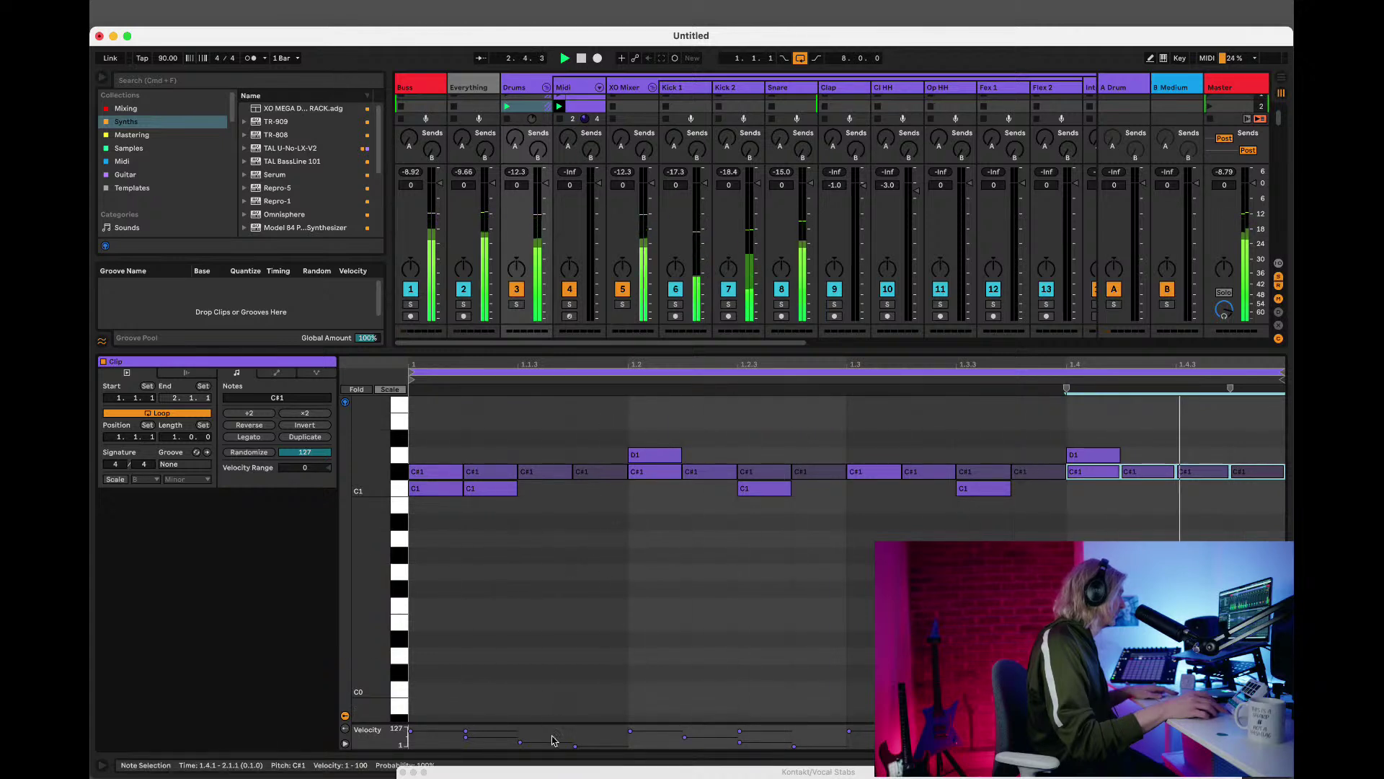
Raise the first beat's C#1 velocities during playback, with 48 on the third note and 12 on the fourth.
click(541, 473)
click(501, 473)
mouse_move(501, 473)
mouse_down()
mouse_move(438, 454)
mouse_move(511, 476)
mouse_up()
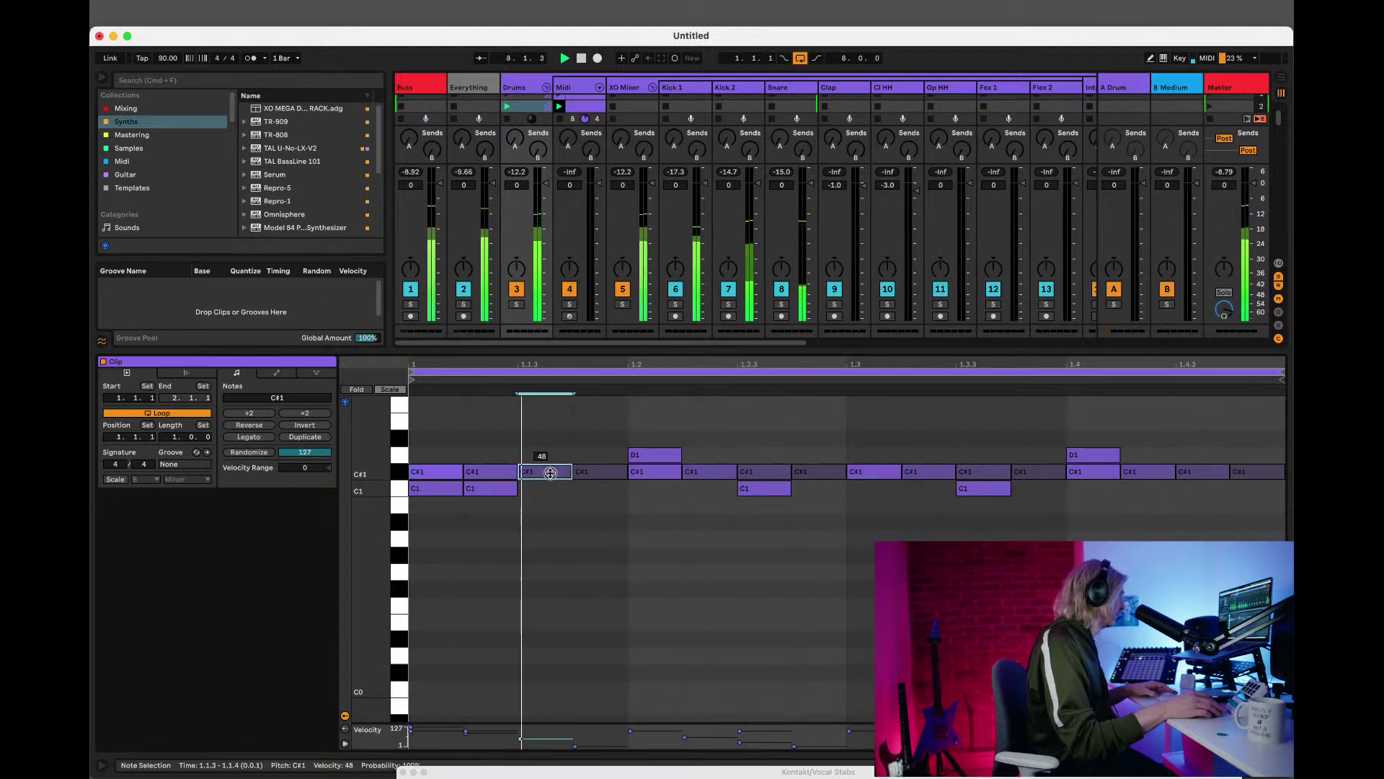
click(595, 472)
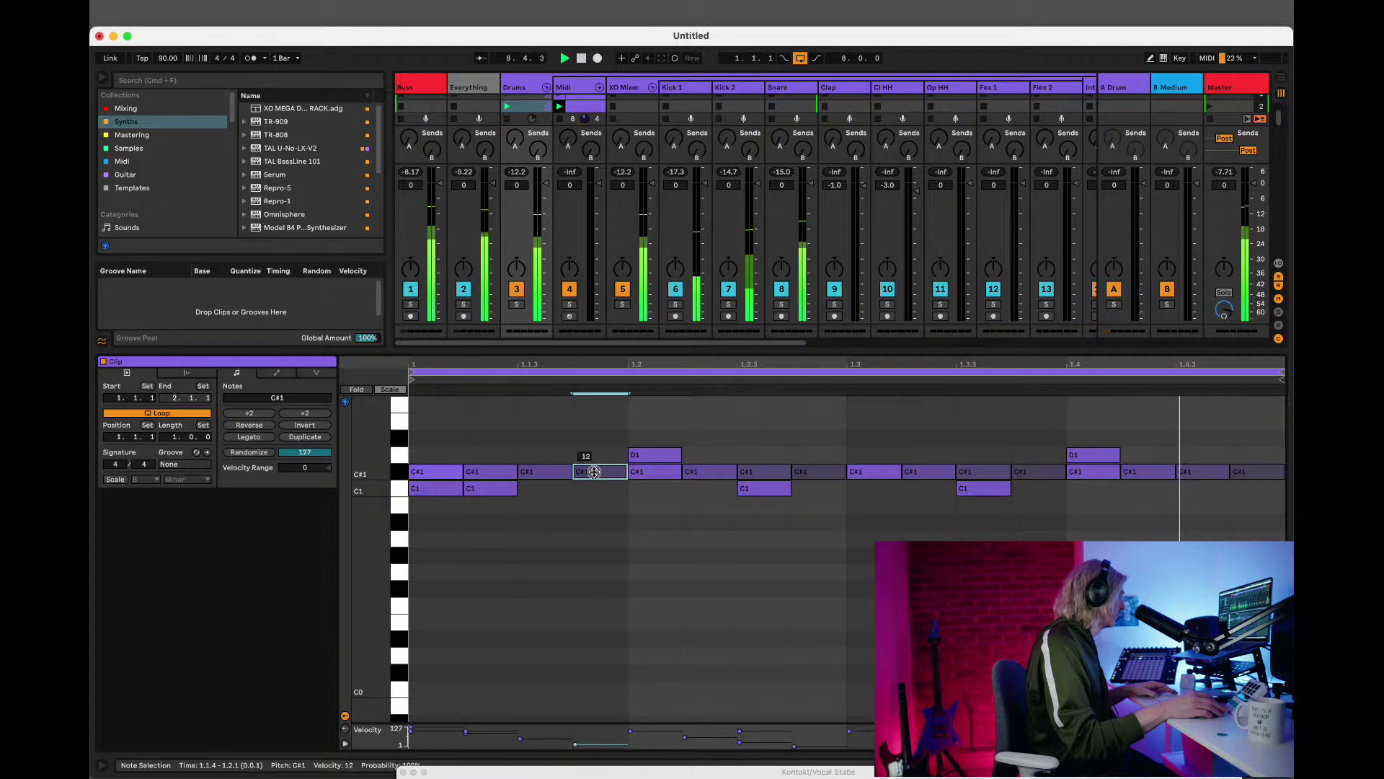
Duplicate the first beat's four adjusted C#1 notes over the remaining three beats of the bar.
drag(421, 454, 604, 472)
key(Right)
key(Right)
key(Right)
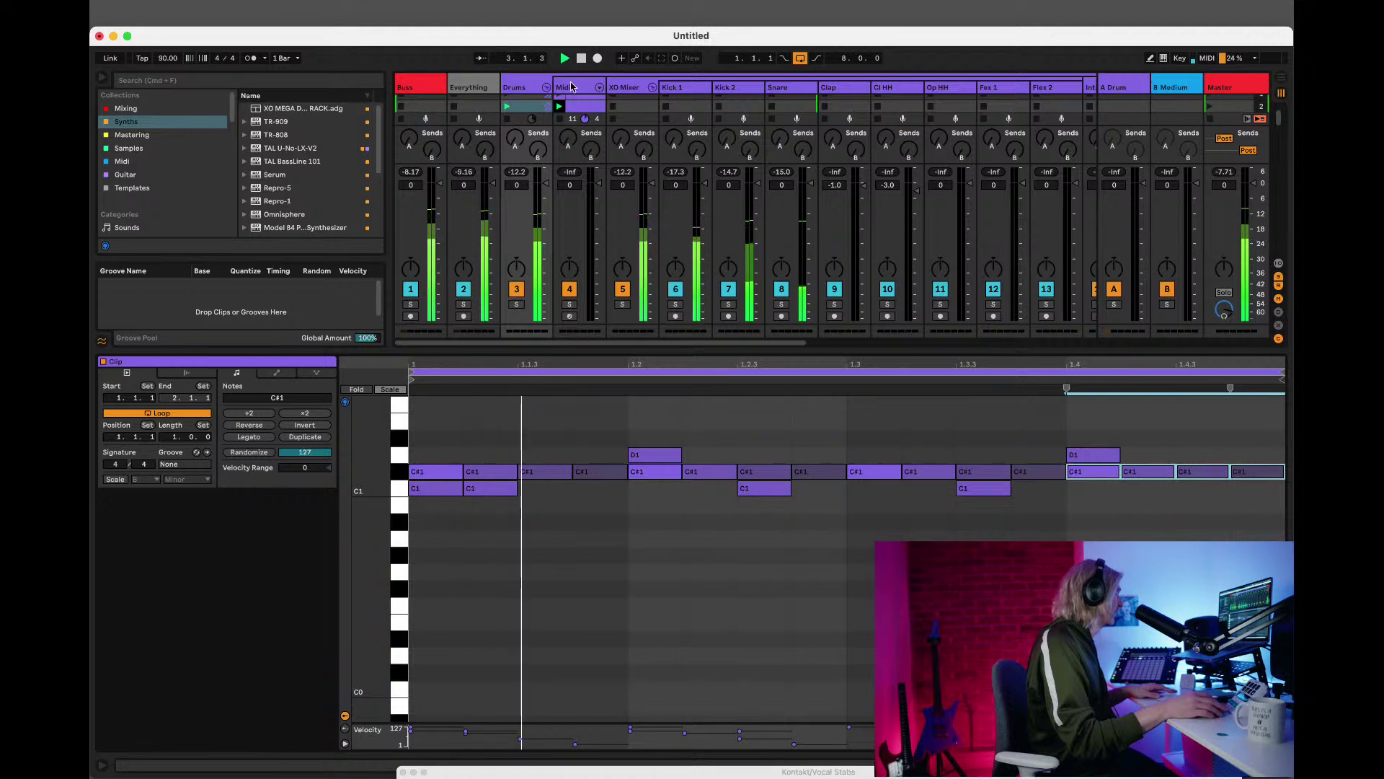
Lower the Kick 2 track's volume to -7.1 dB while the drum loop plays.
click(488, 91)
click(526, 88)
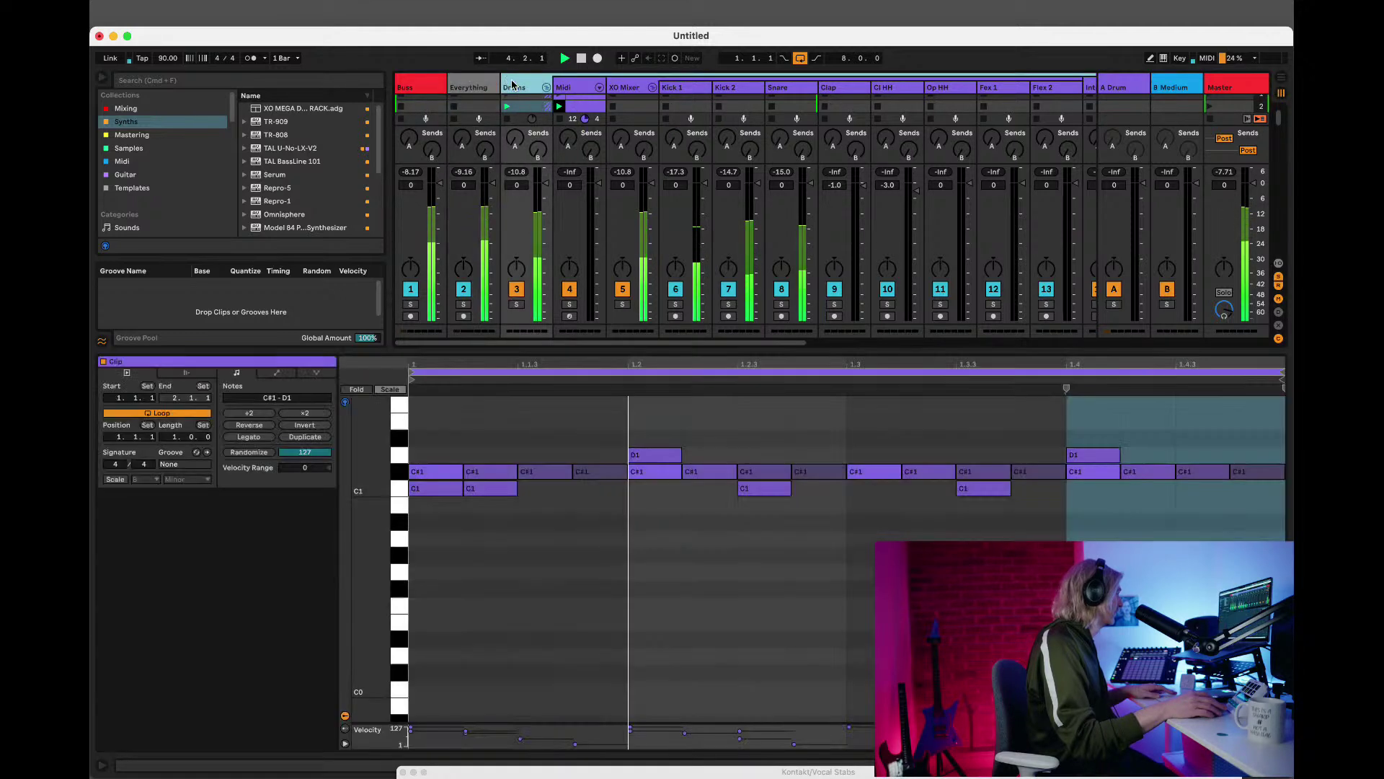
click(577, 88)
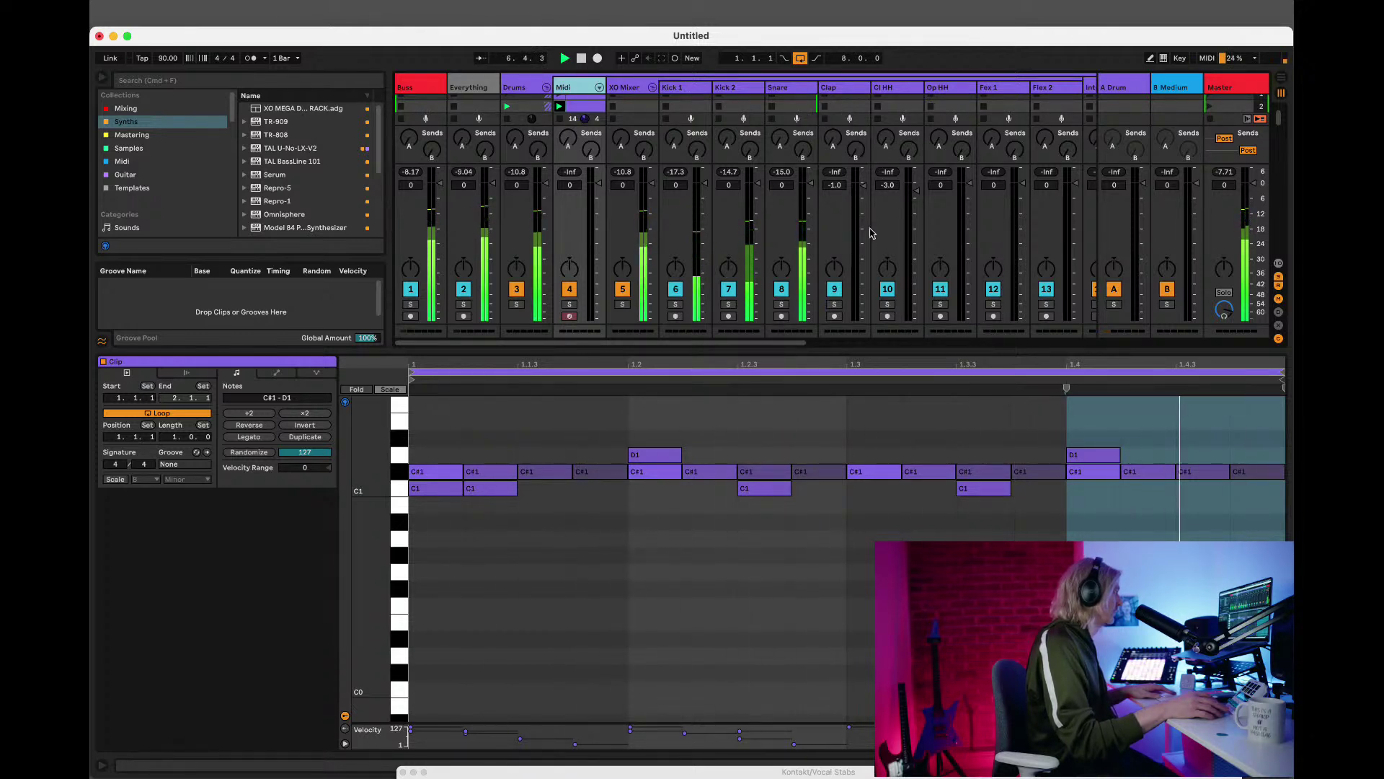
mouse_move(781, 343)
mouse_down()
mouse_move(794, 343)
mouse_move(758, 343)
mouse_up()
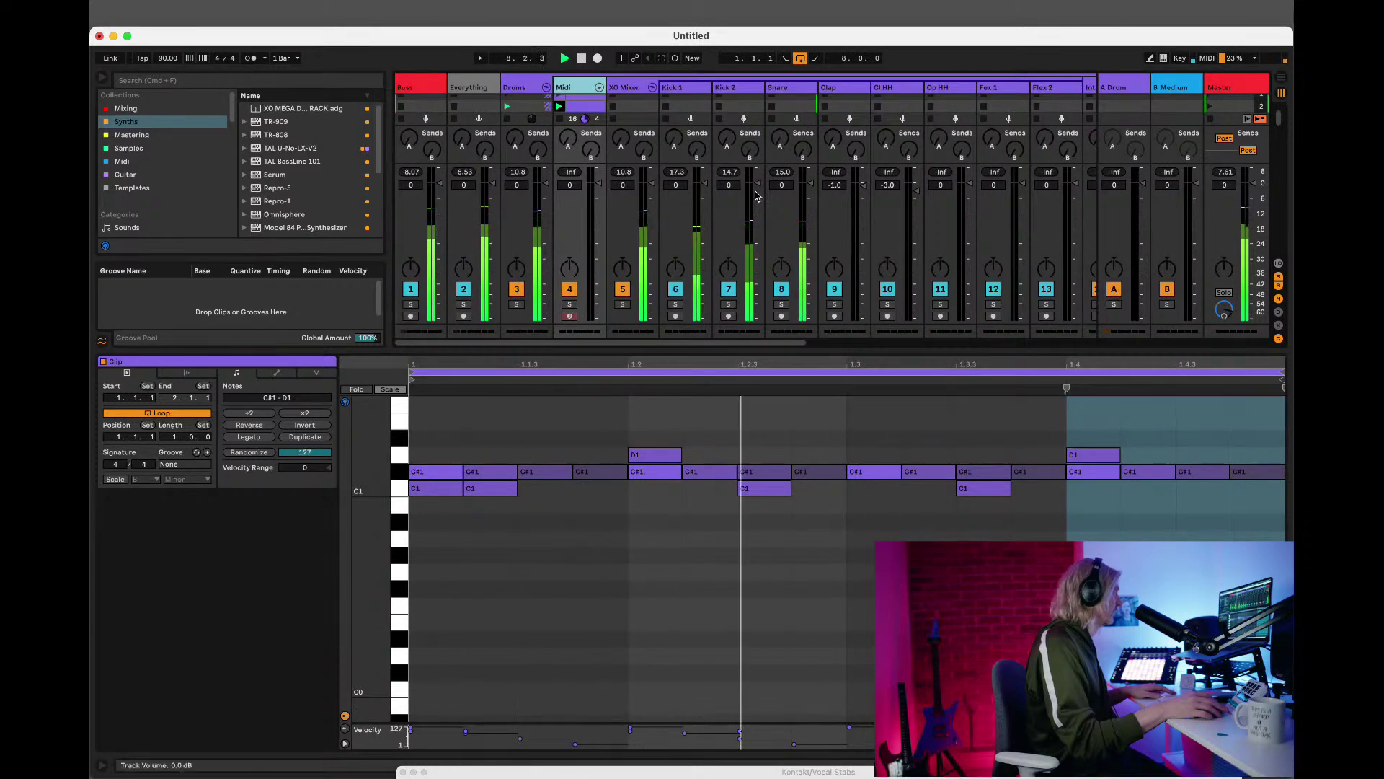
drag(756, 184, 757, 190)
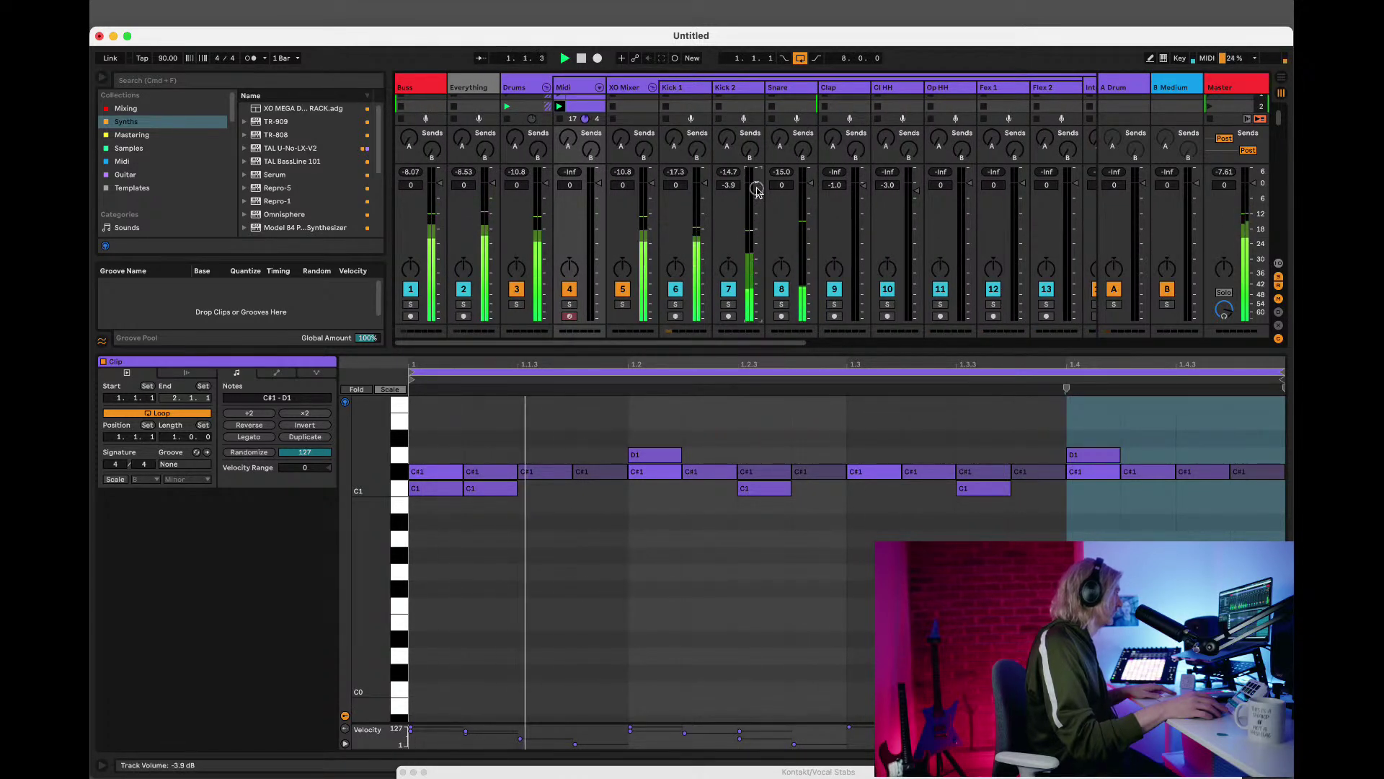
drag(757, 190, 757, 192)
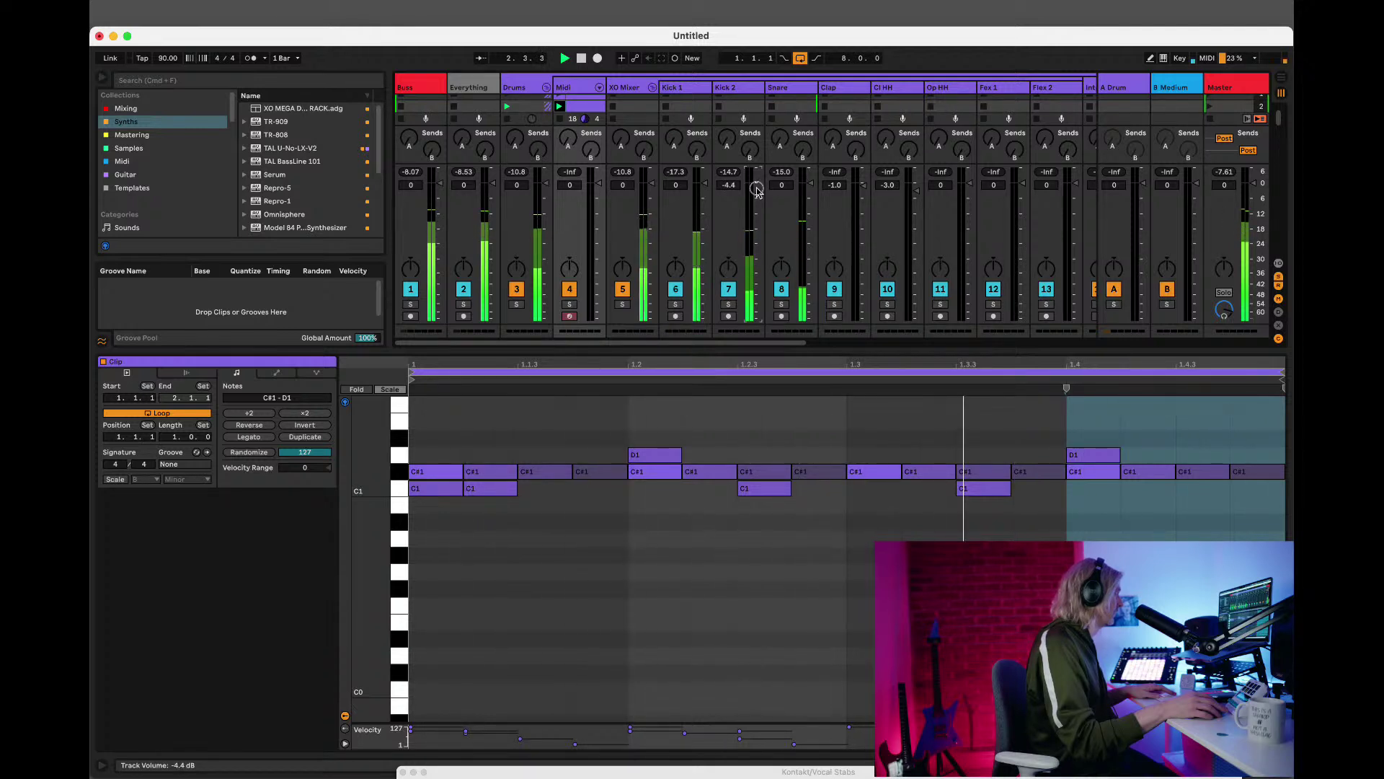
drag(757, 191, 757, 191)
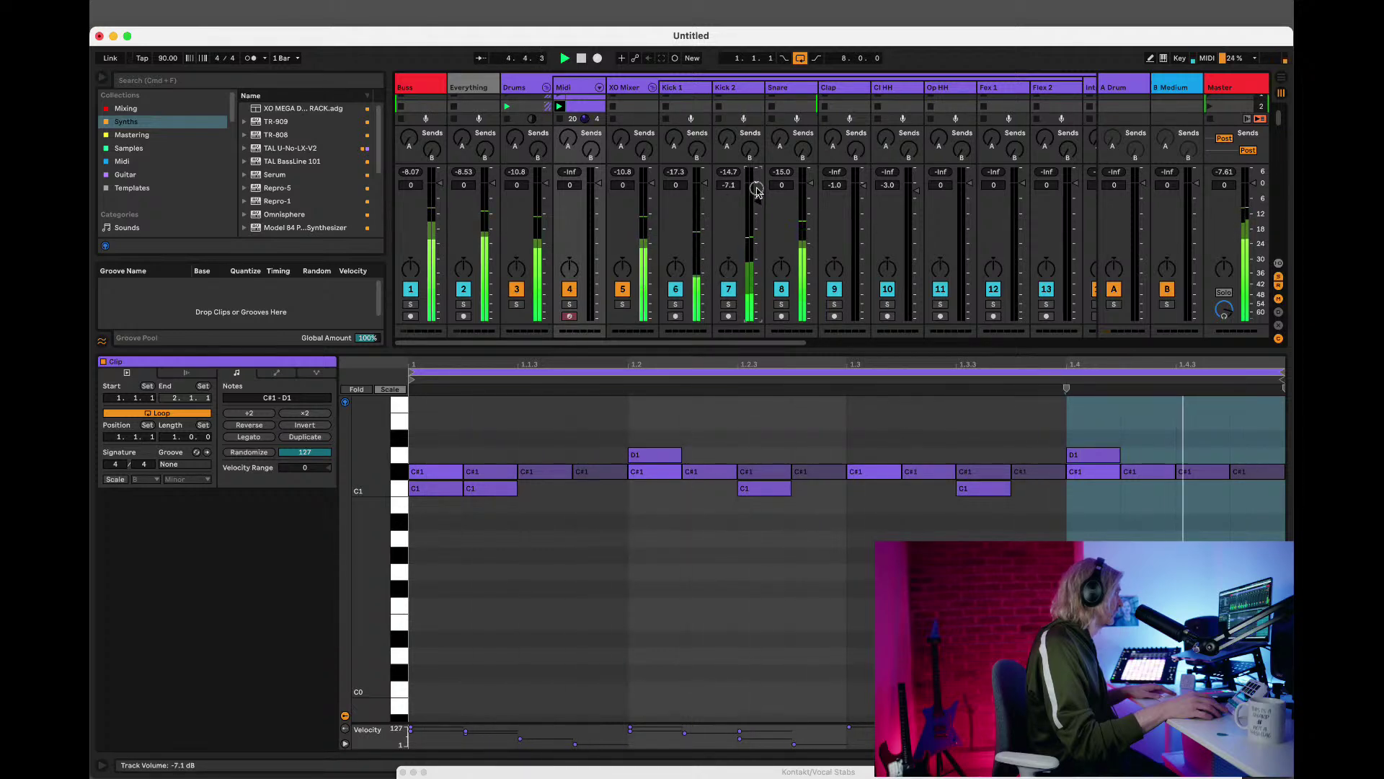
Hide the clip detail view to show the full session grid, and stop playback.
key(super+alt+l)
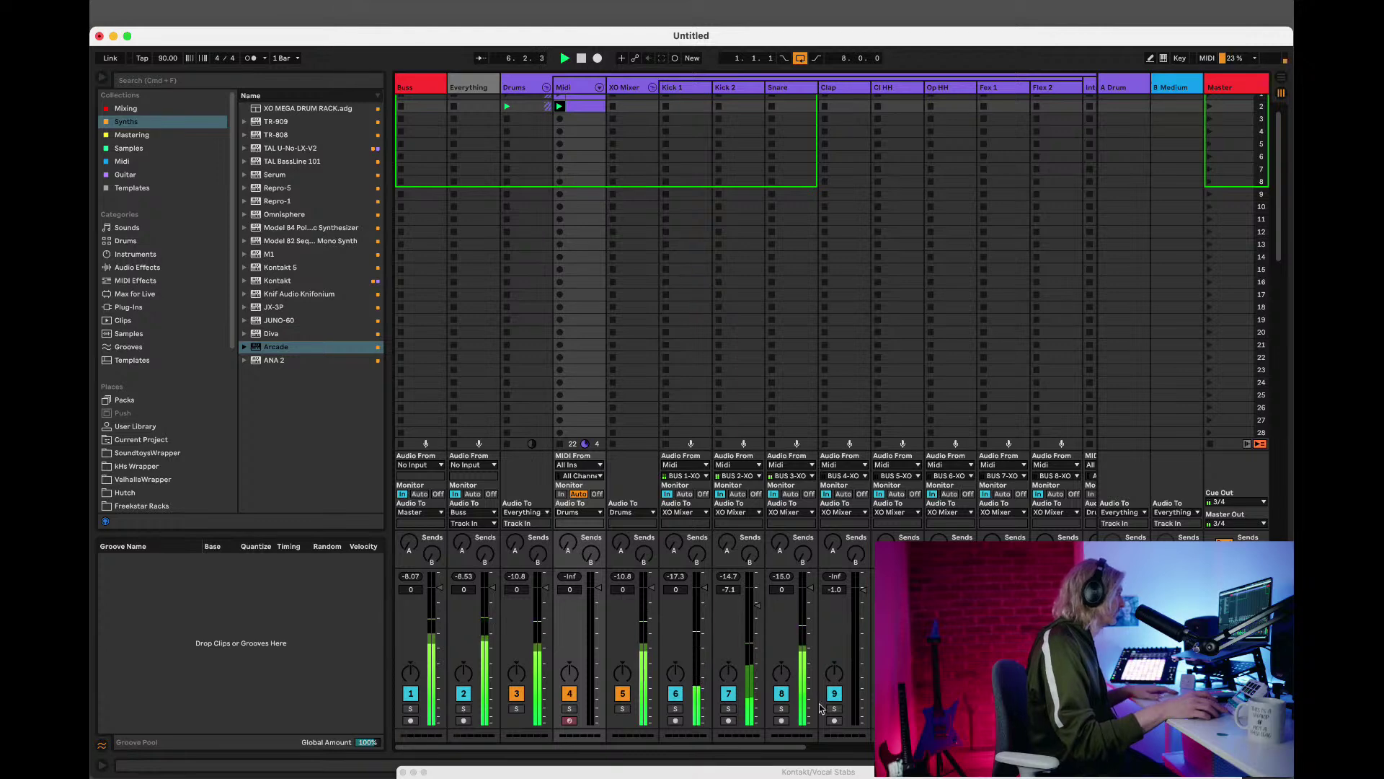
scroll(820, 708, right, 10)
scroll(820, 708, left, 10)
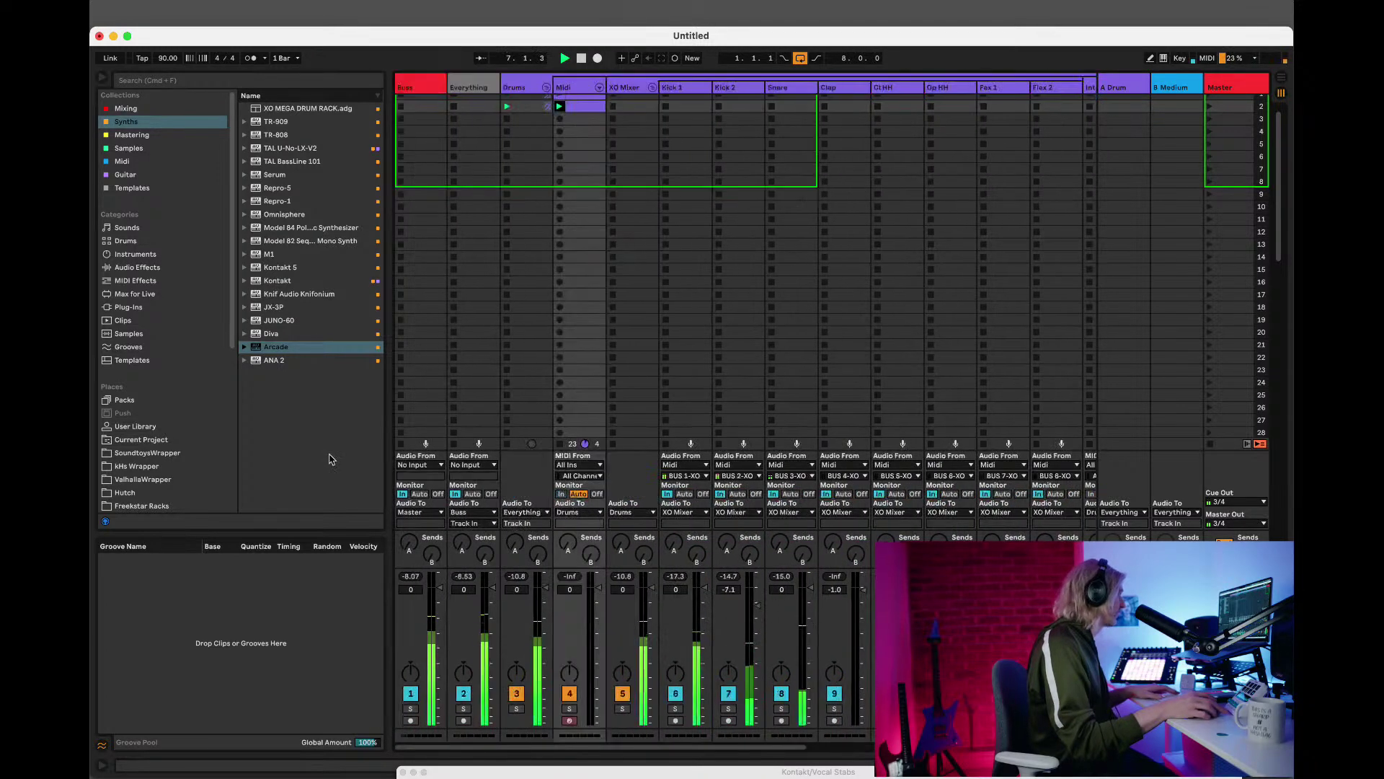
key(space)
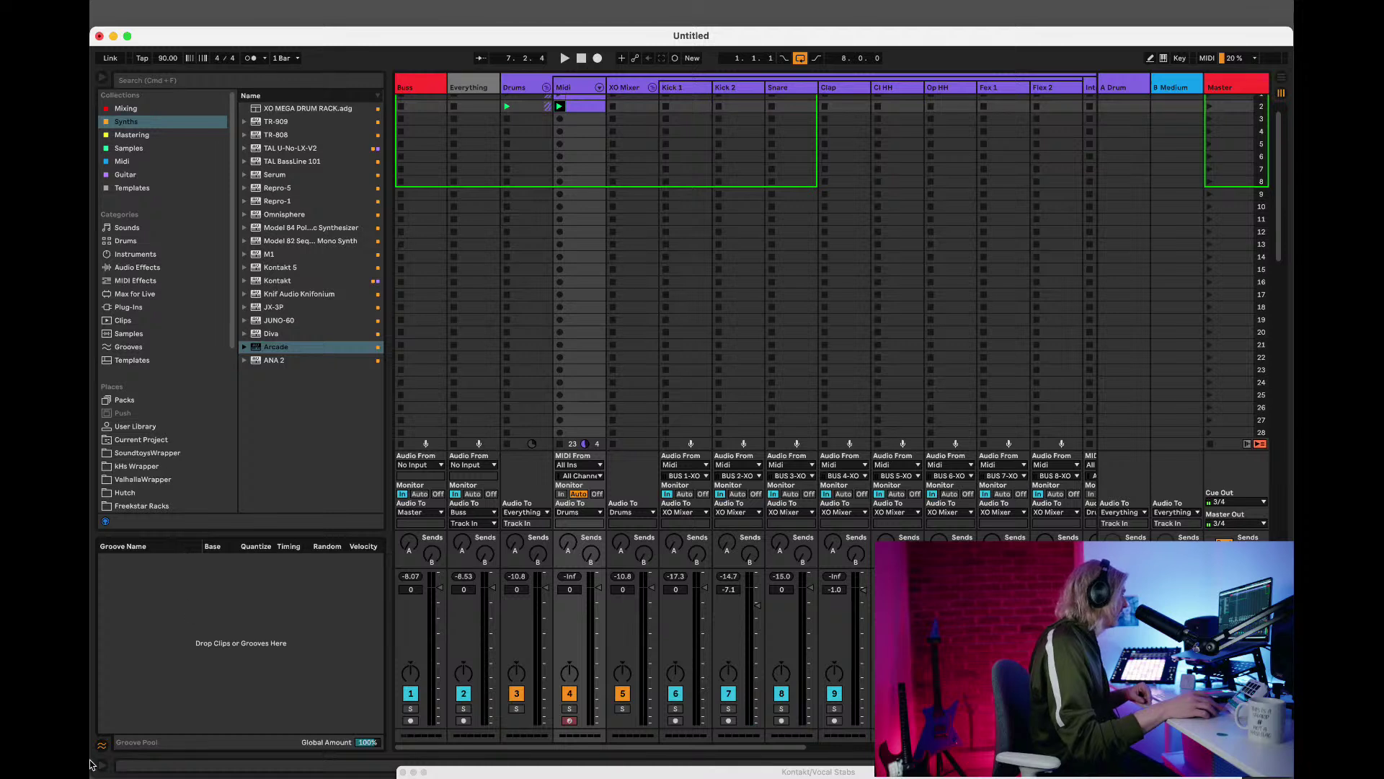
Check the groove pool for available commands and shrink it to give the browser more height.
click(101, 755)
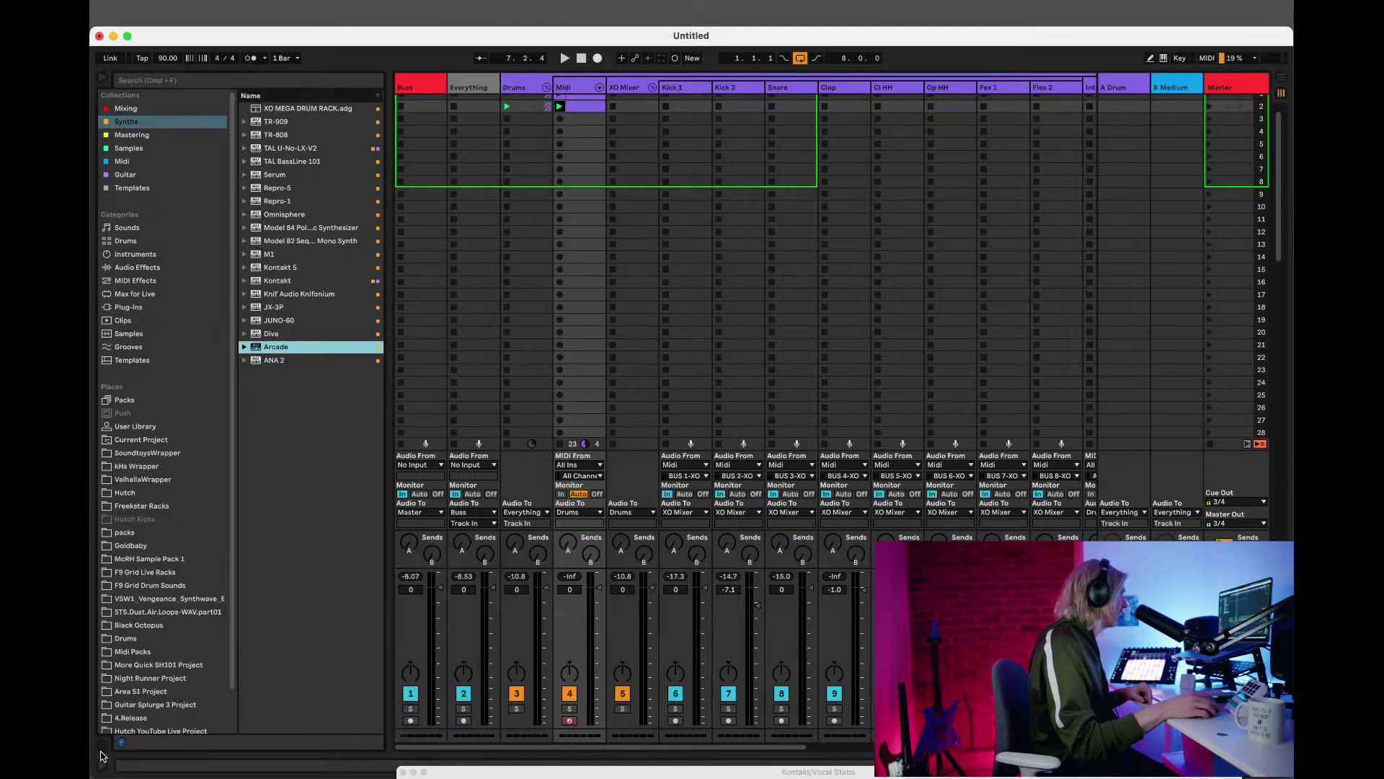
click(104, 746)
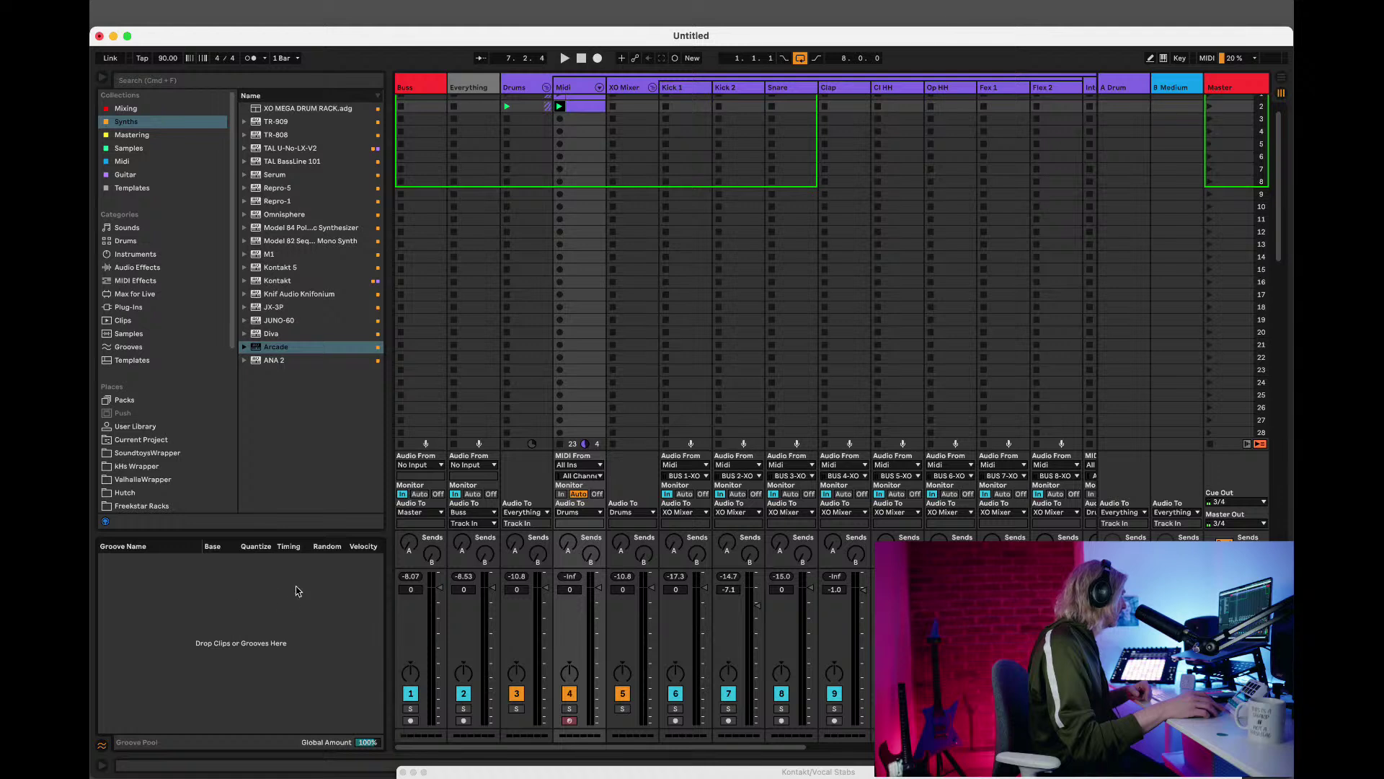
right_click(180, 602)
click(198, 673)
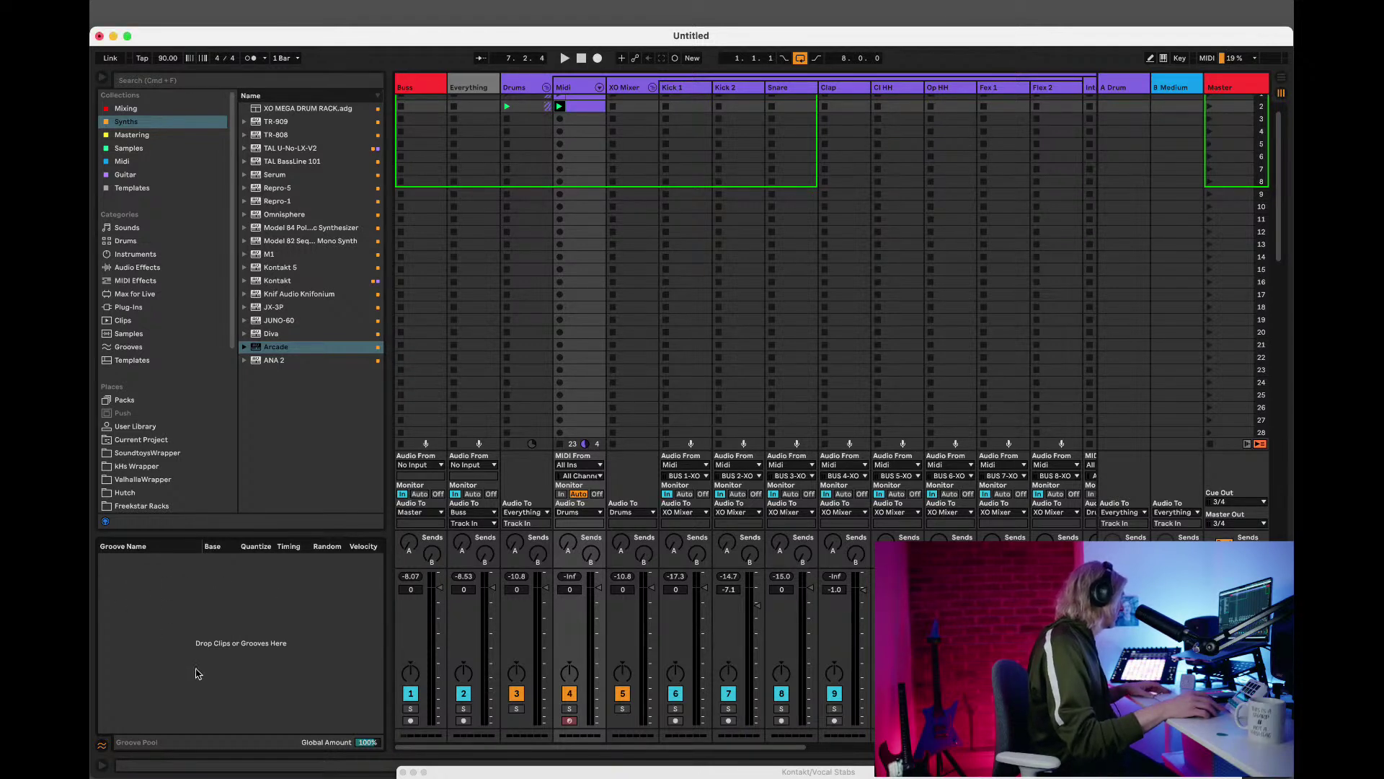
drag(207, 535, 208, 623)
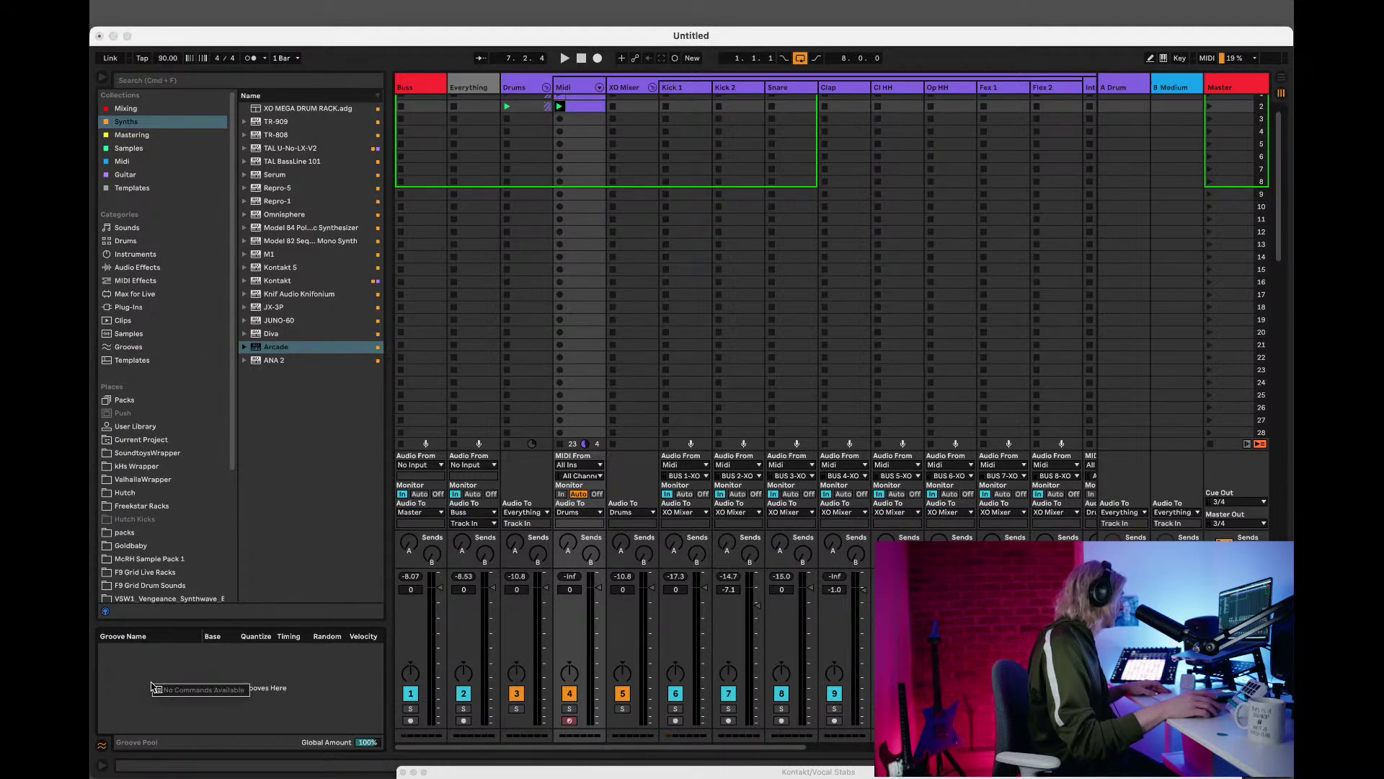
click(105, 747)
click(103, 748)
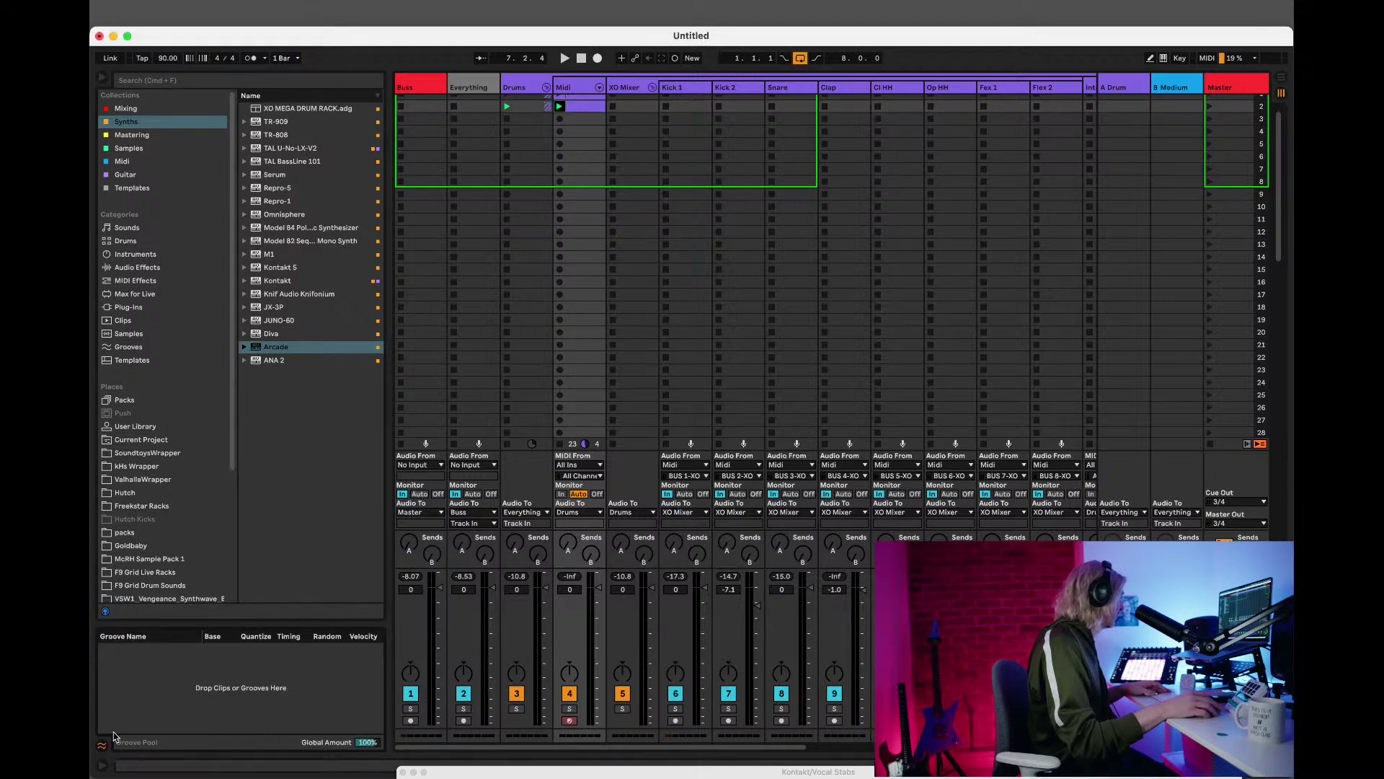
Show the Info View and reopen the Midi track's second-scene clip in an enlarged note editor.
click(103, 767)
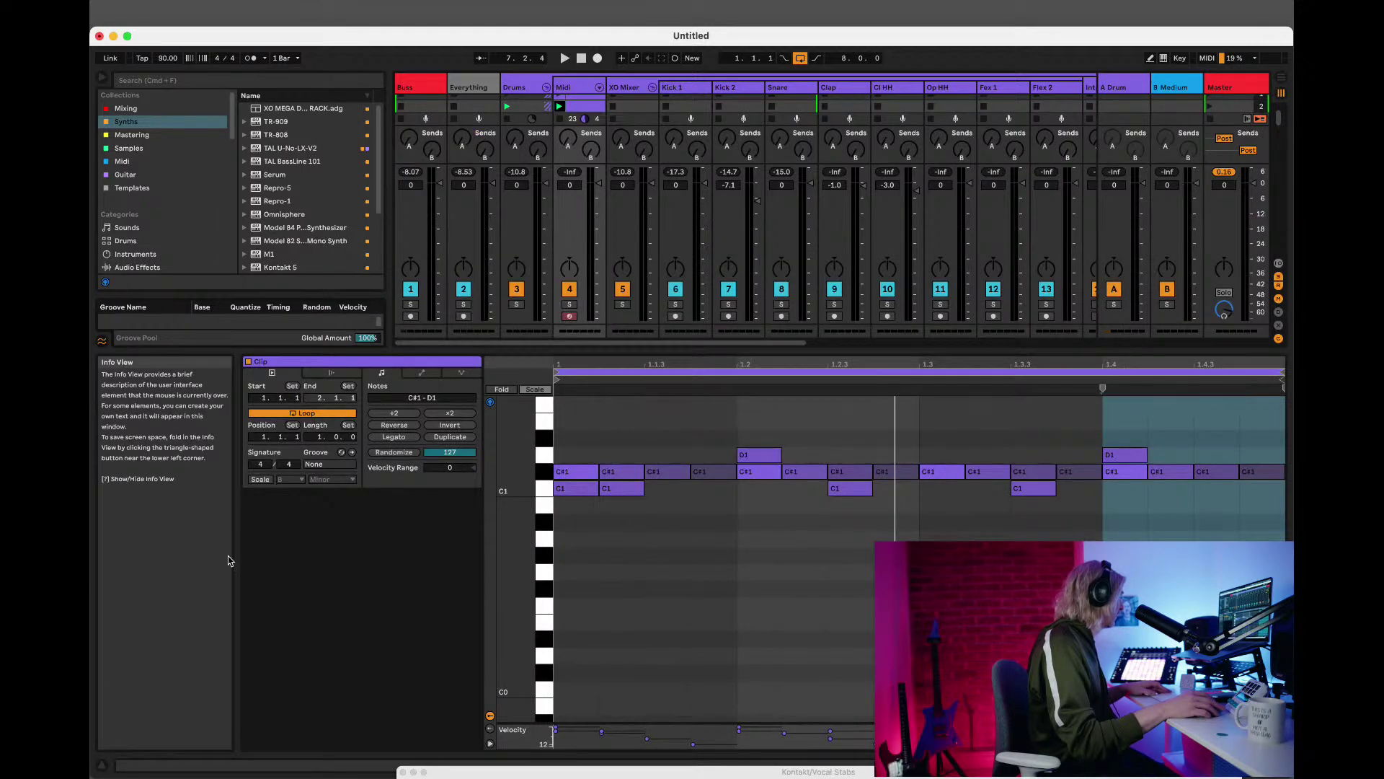
drag(209, 356, 187, 756)
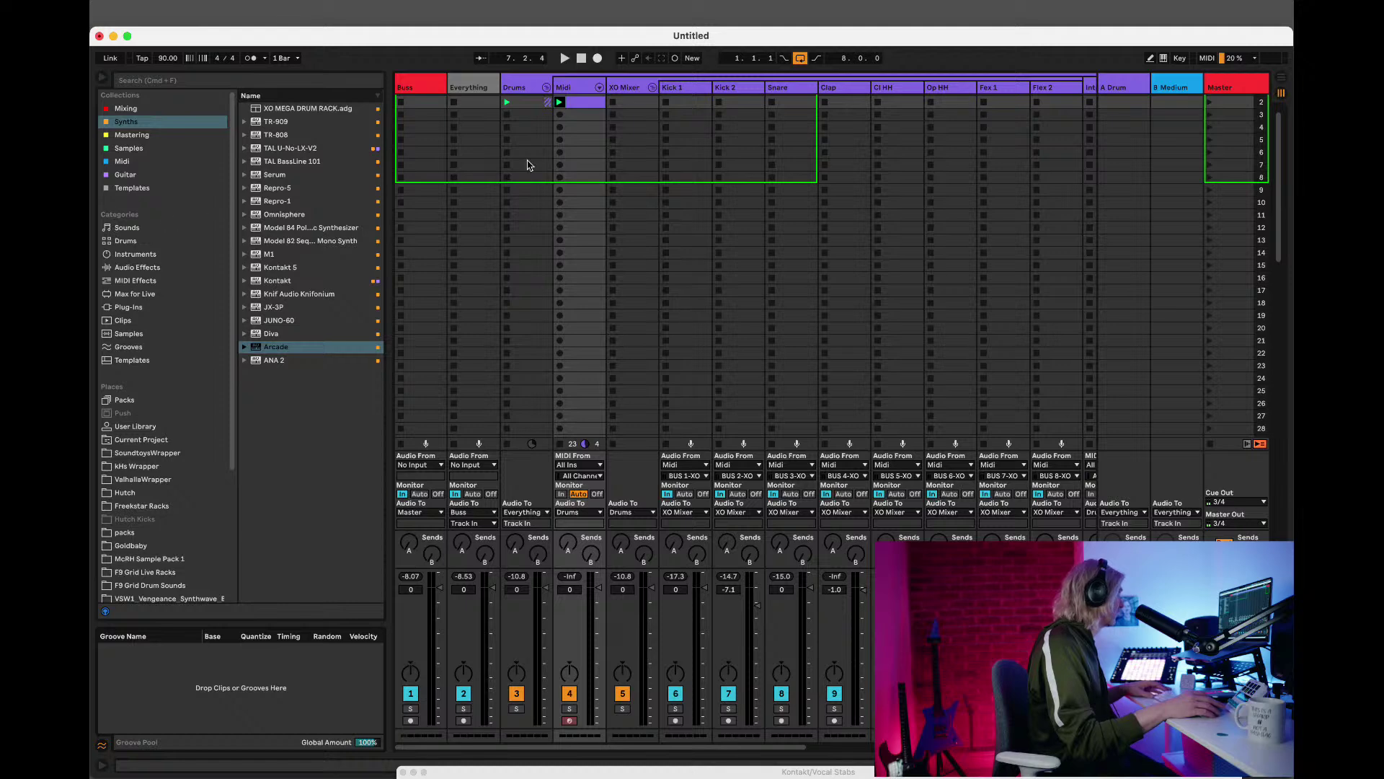
scroll(563, 216, up, 1)
double_click(597, 111)
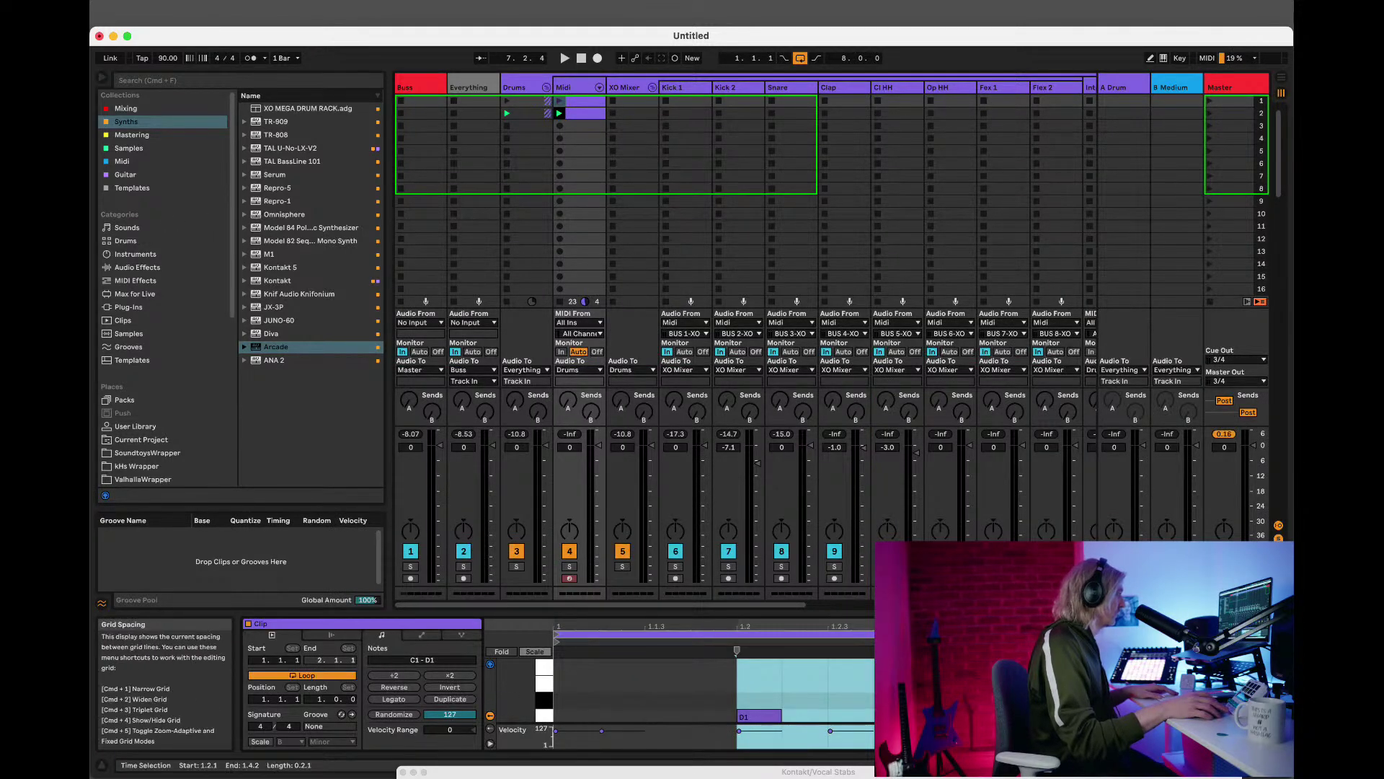
key(super+alt+l)
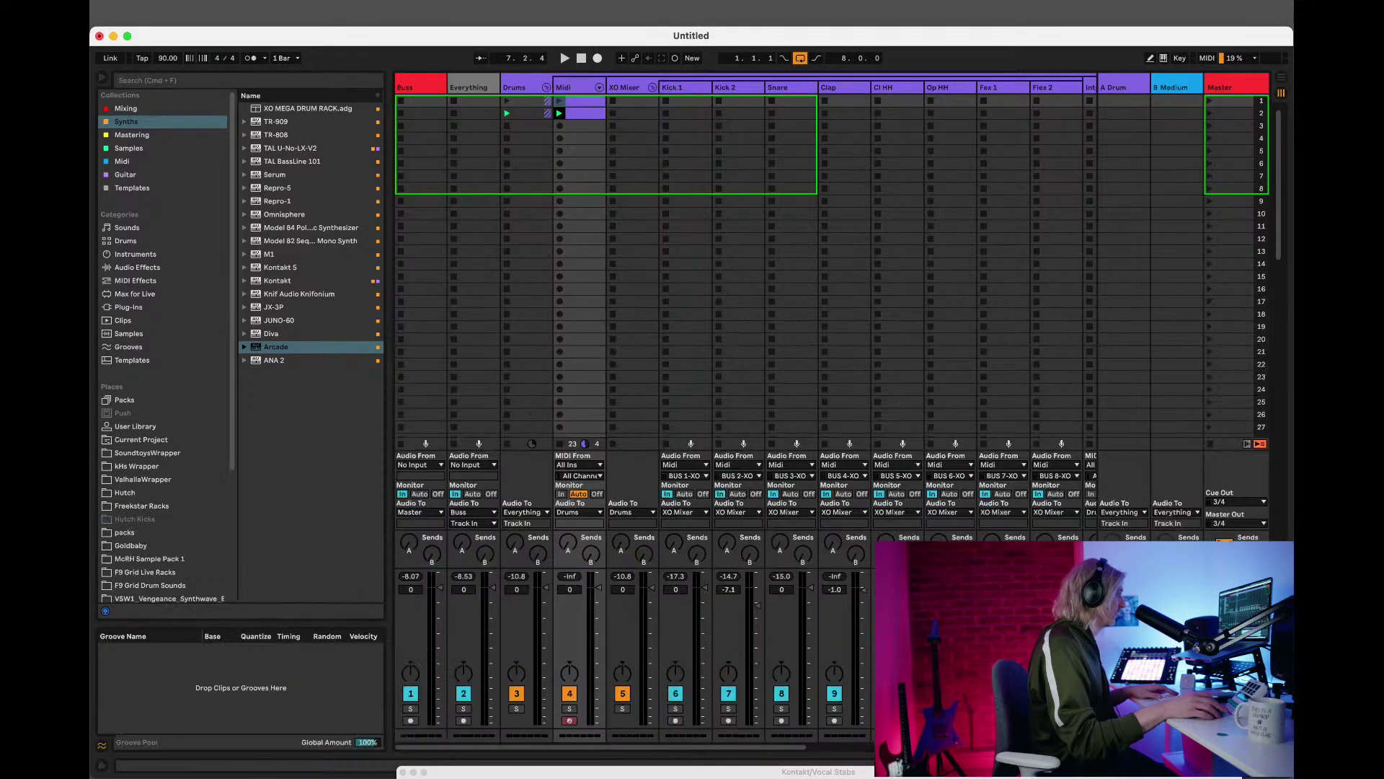
double_click(589, 117)
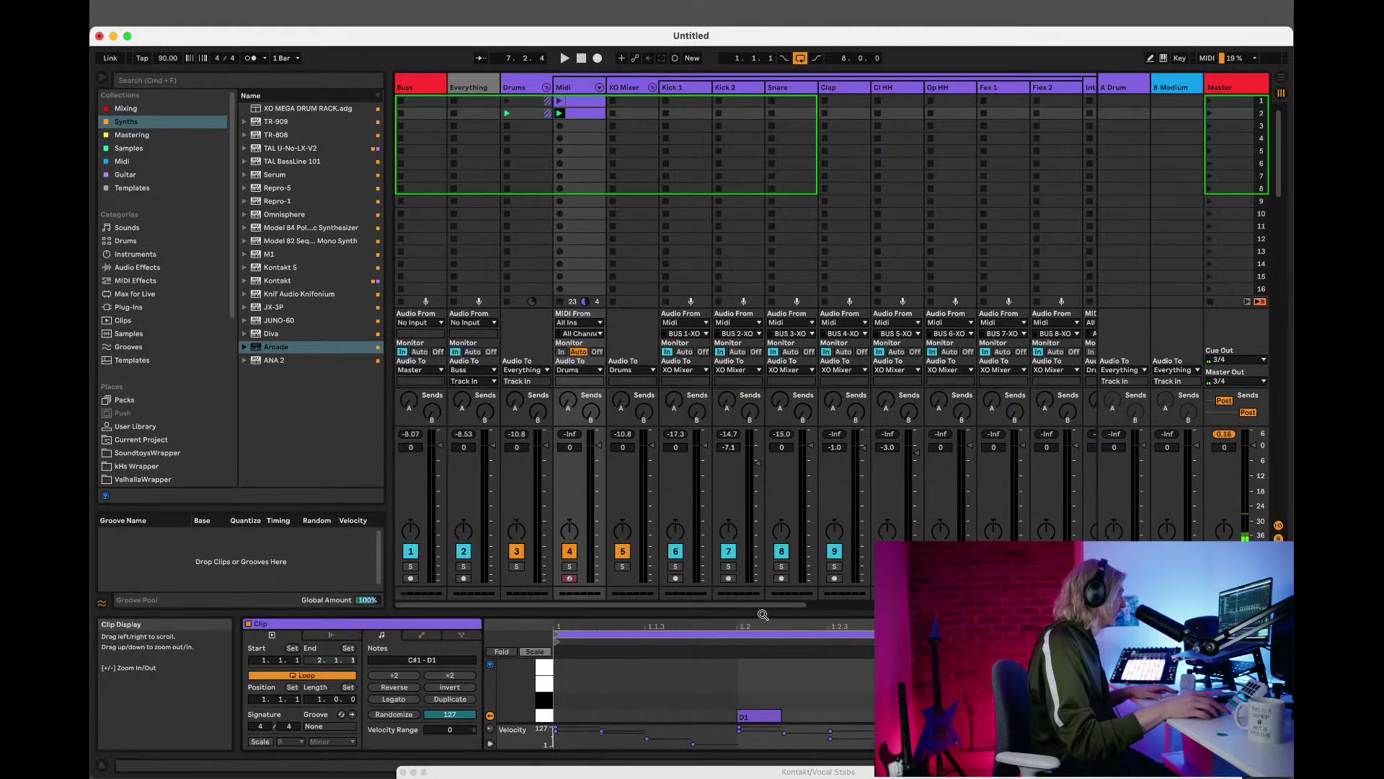
drag(788, 484, 732, 423)
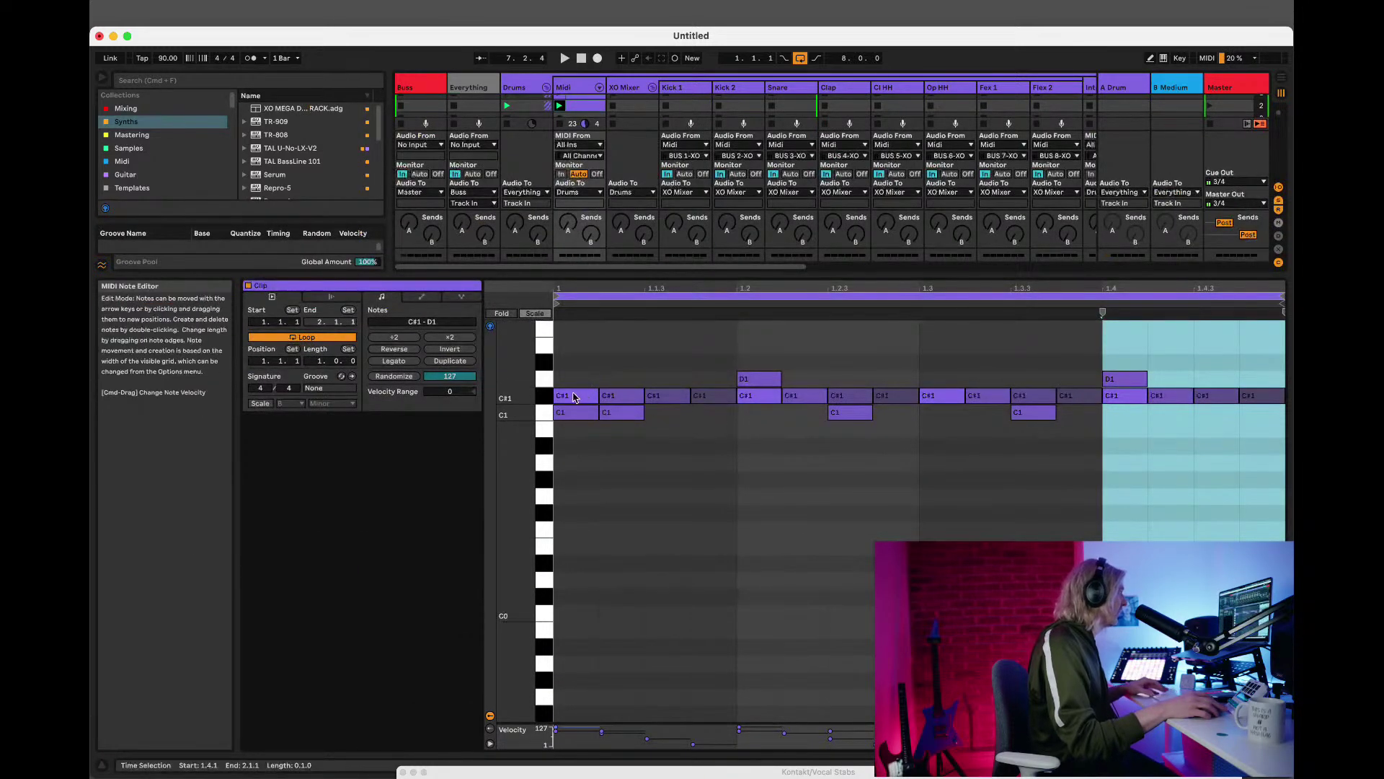
Shorten every C#1 note in the clip to about half a sixteenth.
click(537, 396)
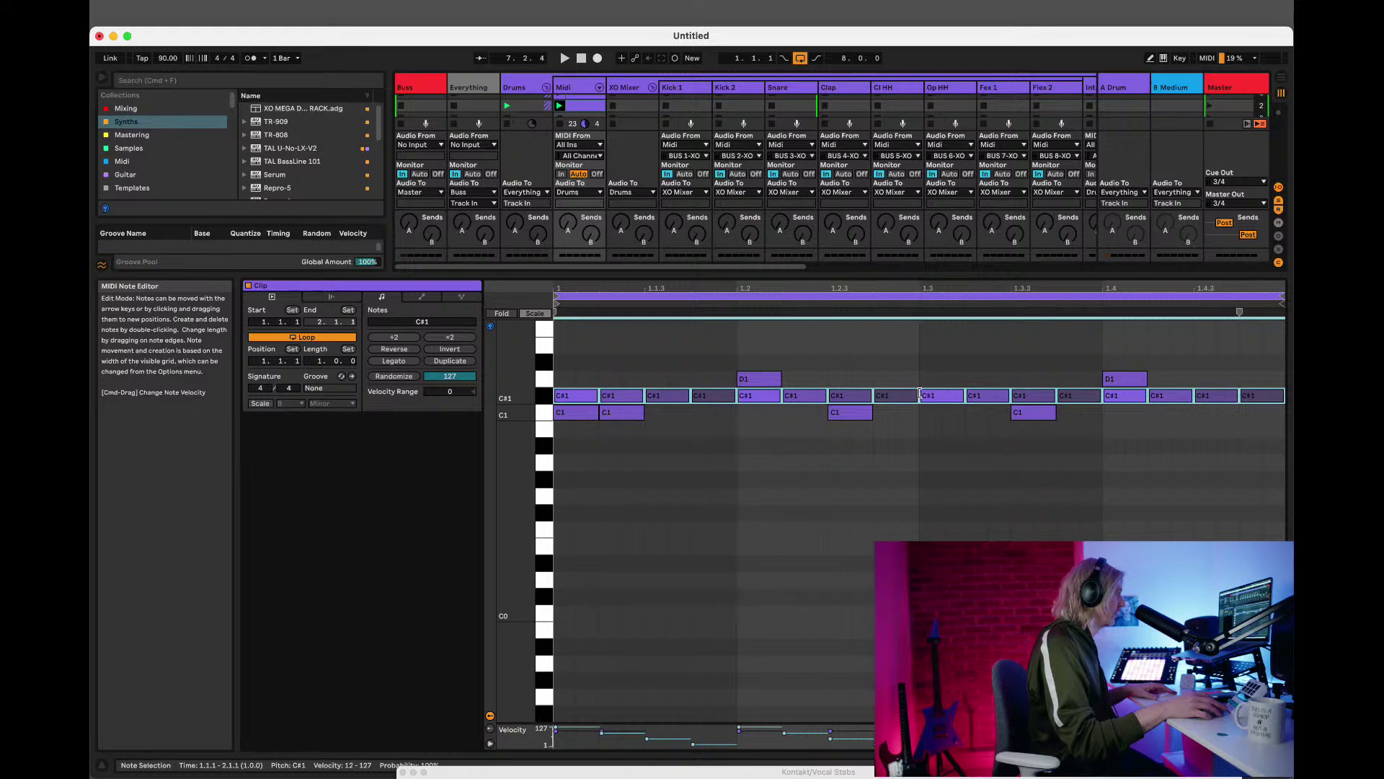
drag(918, 393, 896, 393)
click(622, 476)
Loop only the clip's first beat, audition it, and select the beat's fourth C#1 note.
drag(737, 339, 488, 394)
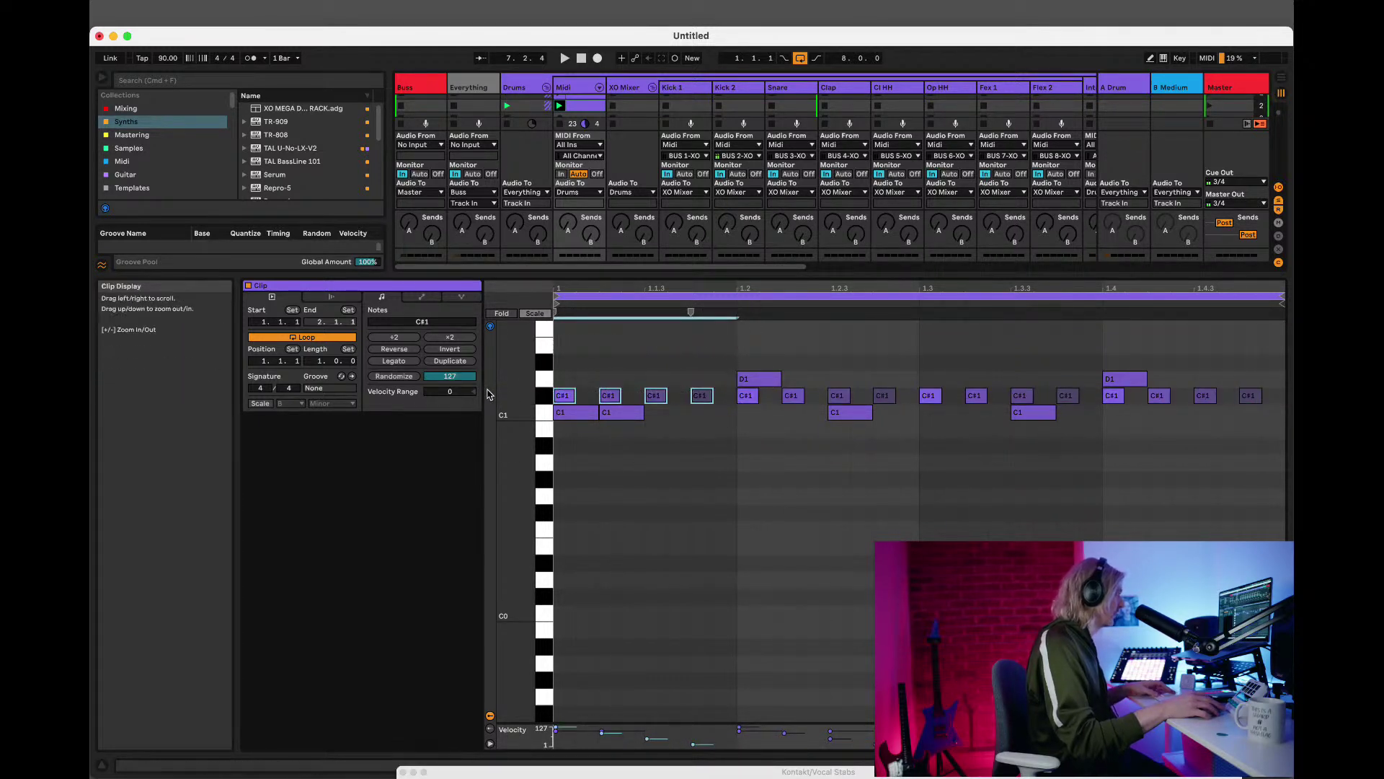
key(super+l)
key(space)
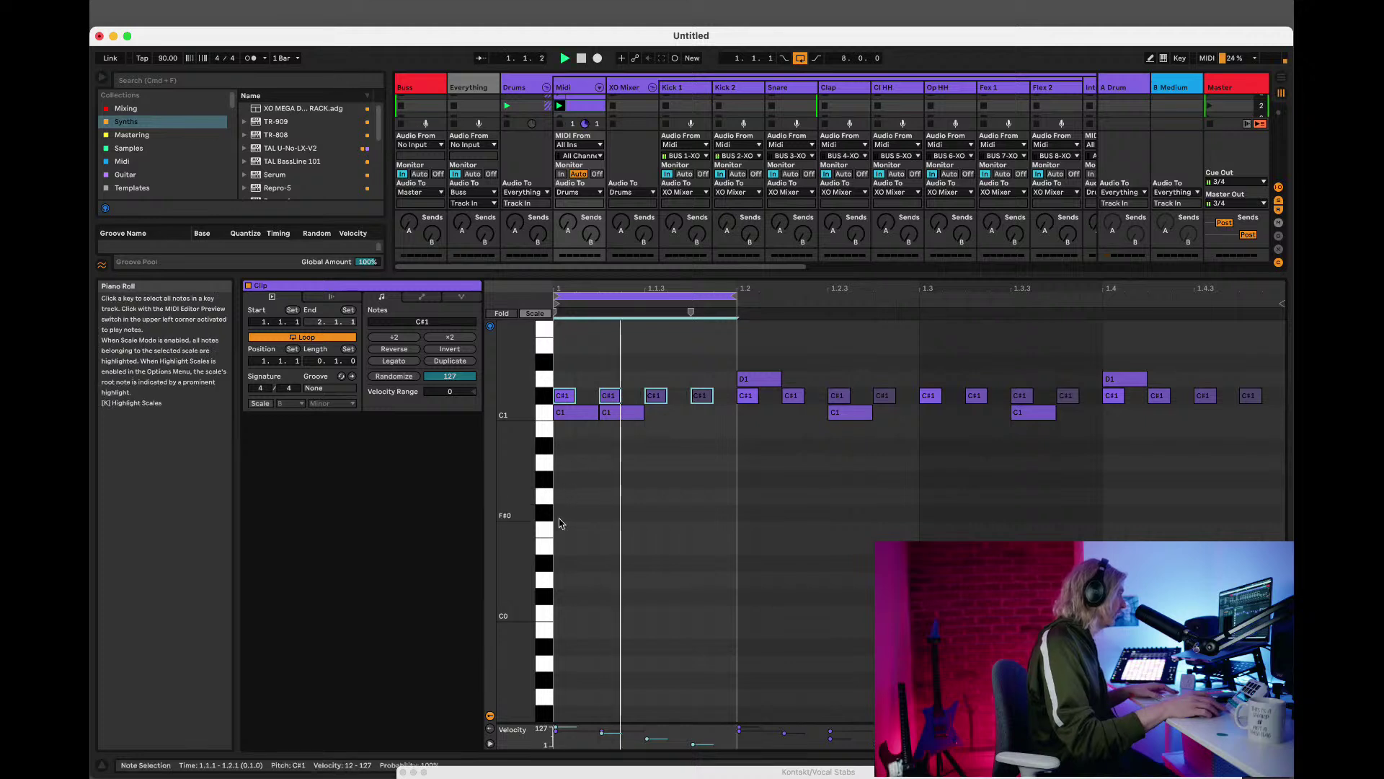
click(666, 363)
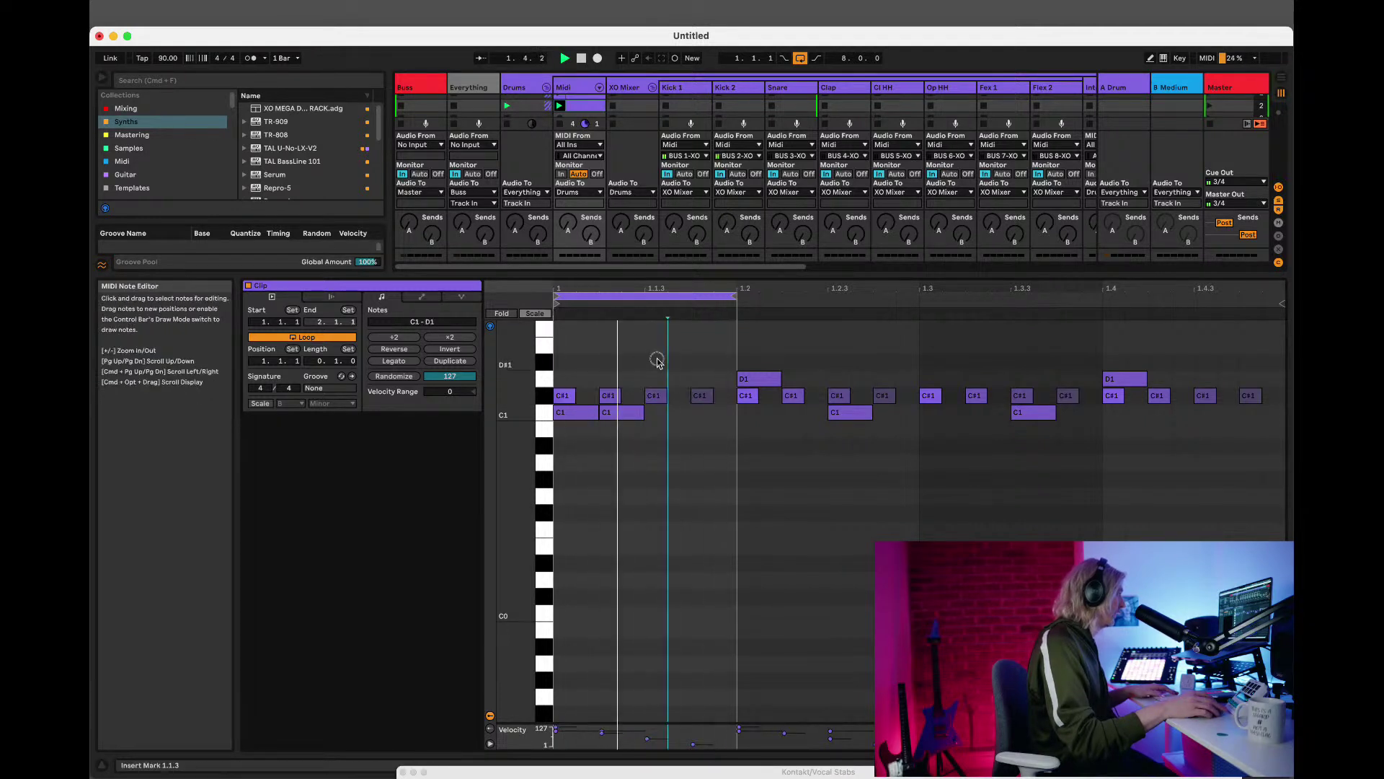
key(super+Right)
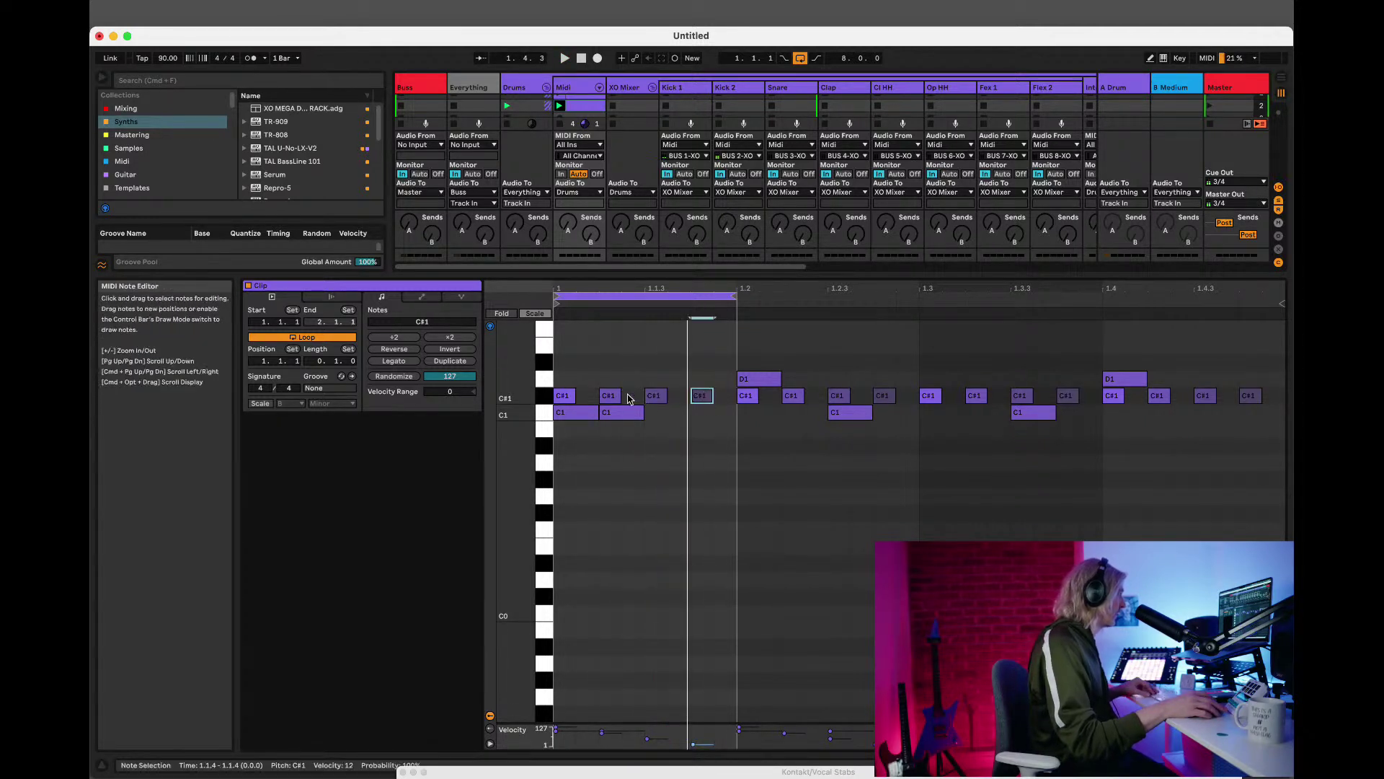
Nudge the first beat's second and fourth C#1 notes slightly late off the grid and audition the swing.
drag(604, 398, 605, 396)
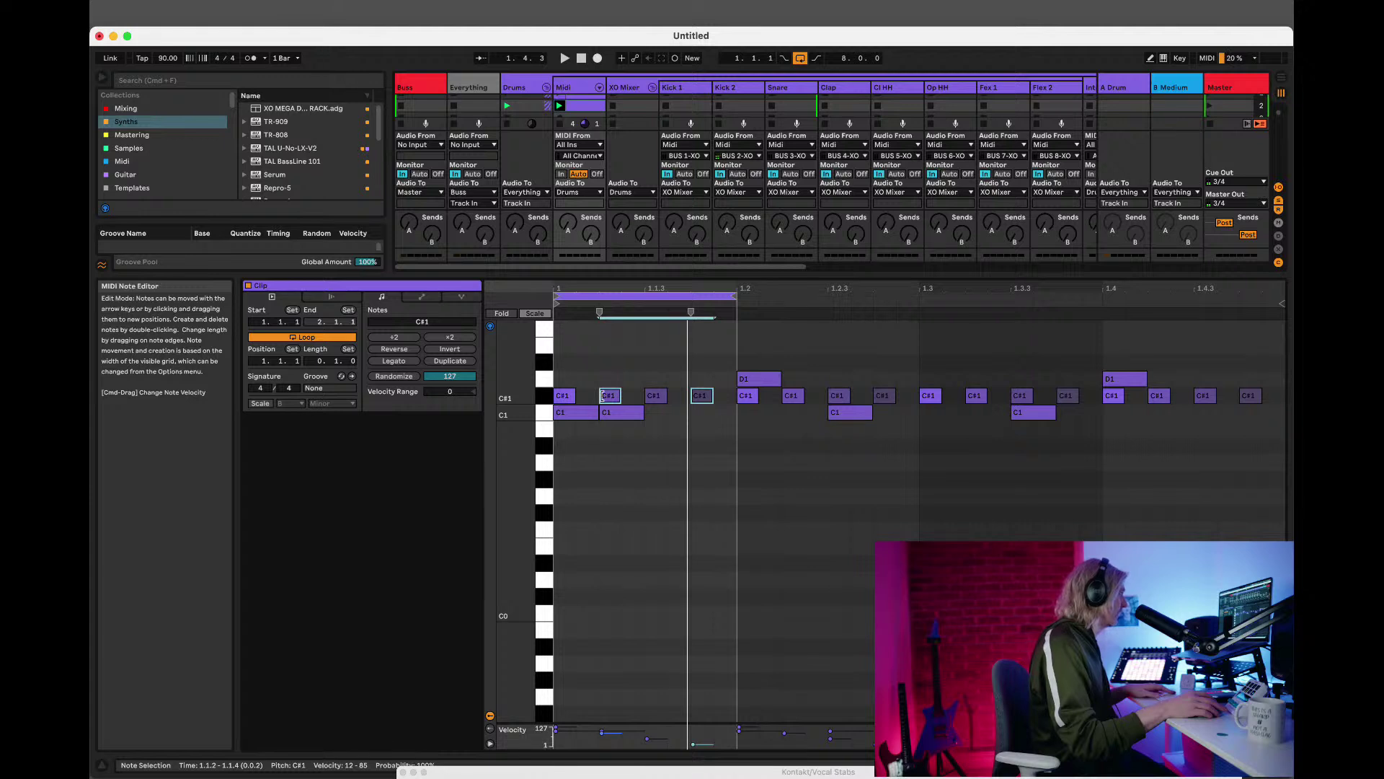
drag(620, 395, 627, 398)
key(space)
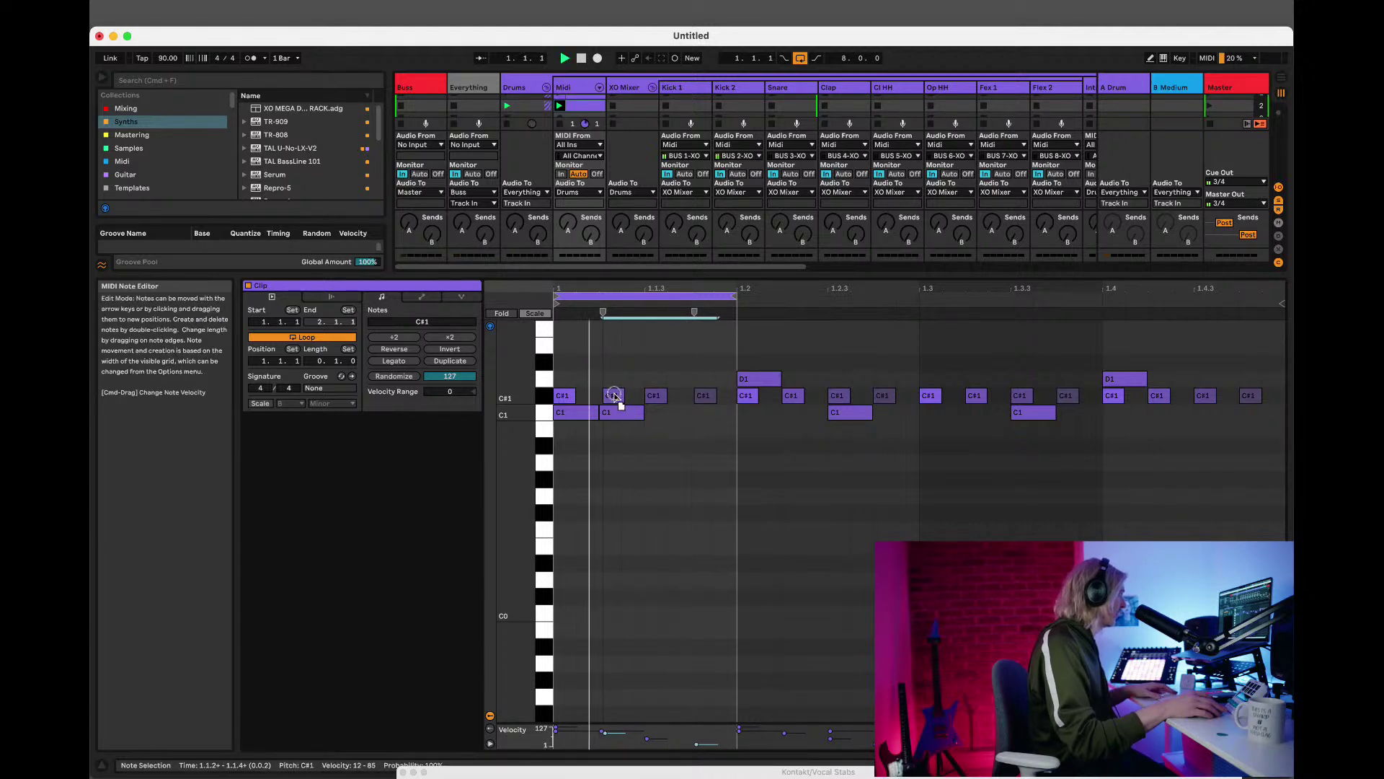
drag(615, 397, 612, 396)
key(space)
Duplicate the first beat's four C#1 notes three times across the bar and audition the result.
drag(728, 380, 530, 398)
key(super+d)
key(super+d)
key(super+d)
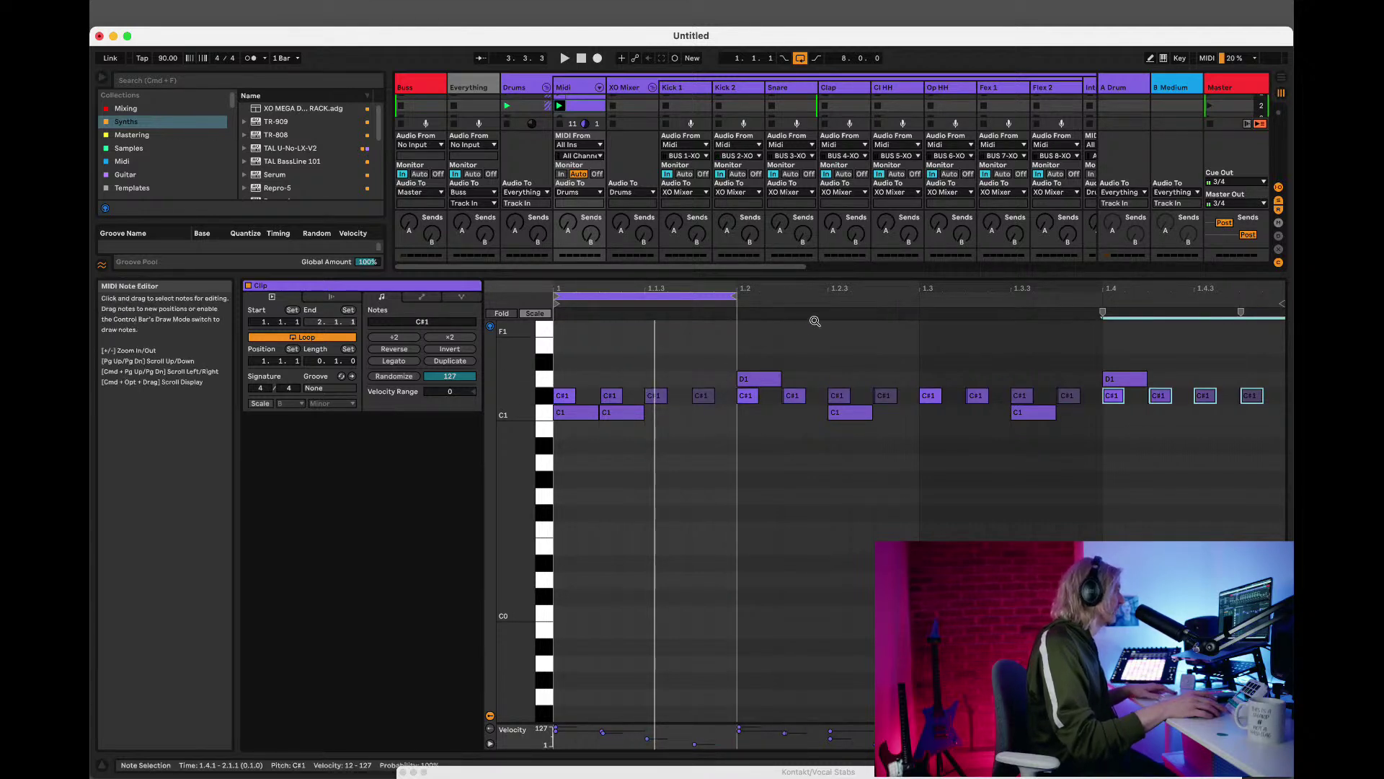
key(space)
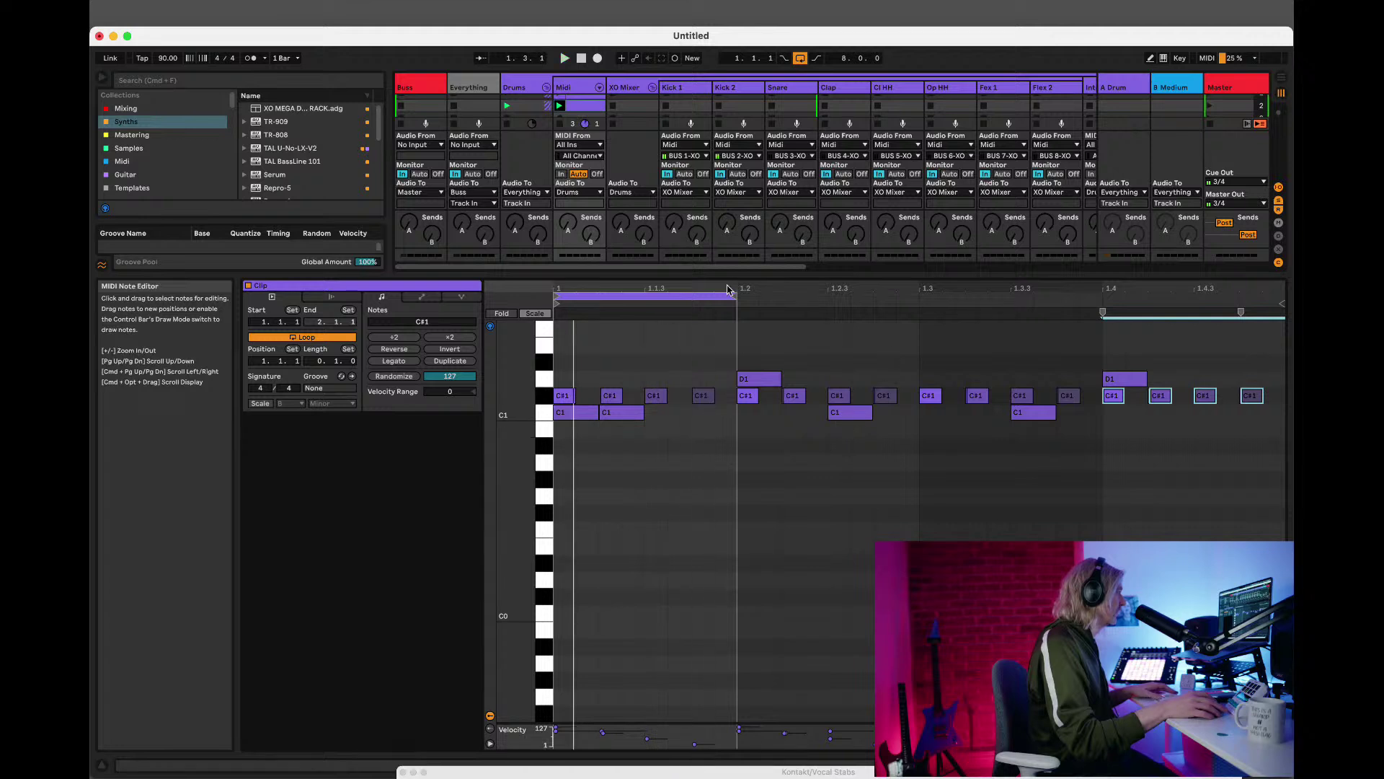
Extend the loop to the full bar and nudge both D1 notes slightly ahead of the beat during playback.
drag(1140, 320, 1285, 320)
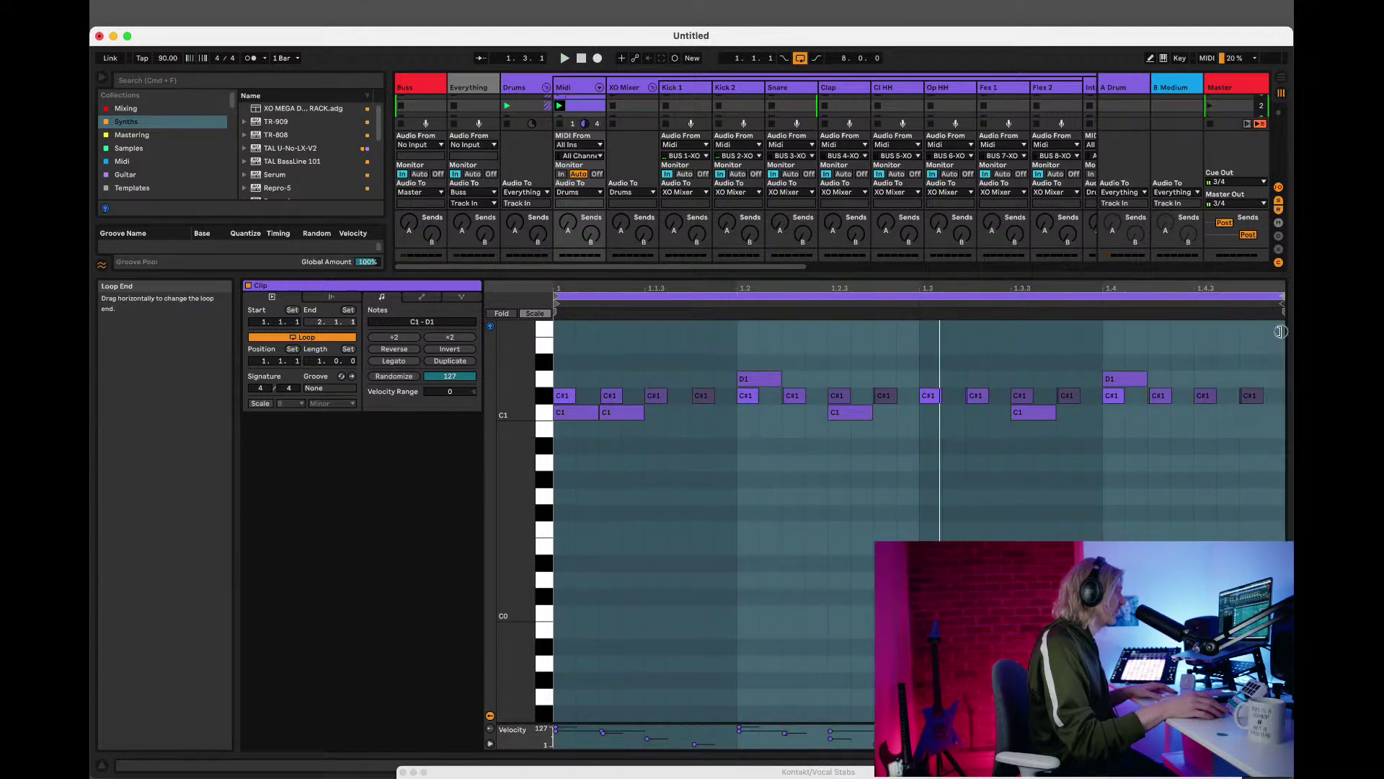
drag(1107, 345, 767, 380)
key(space)
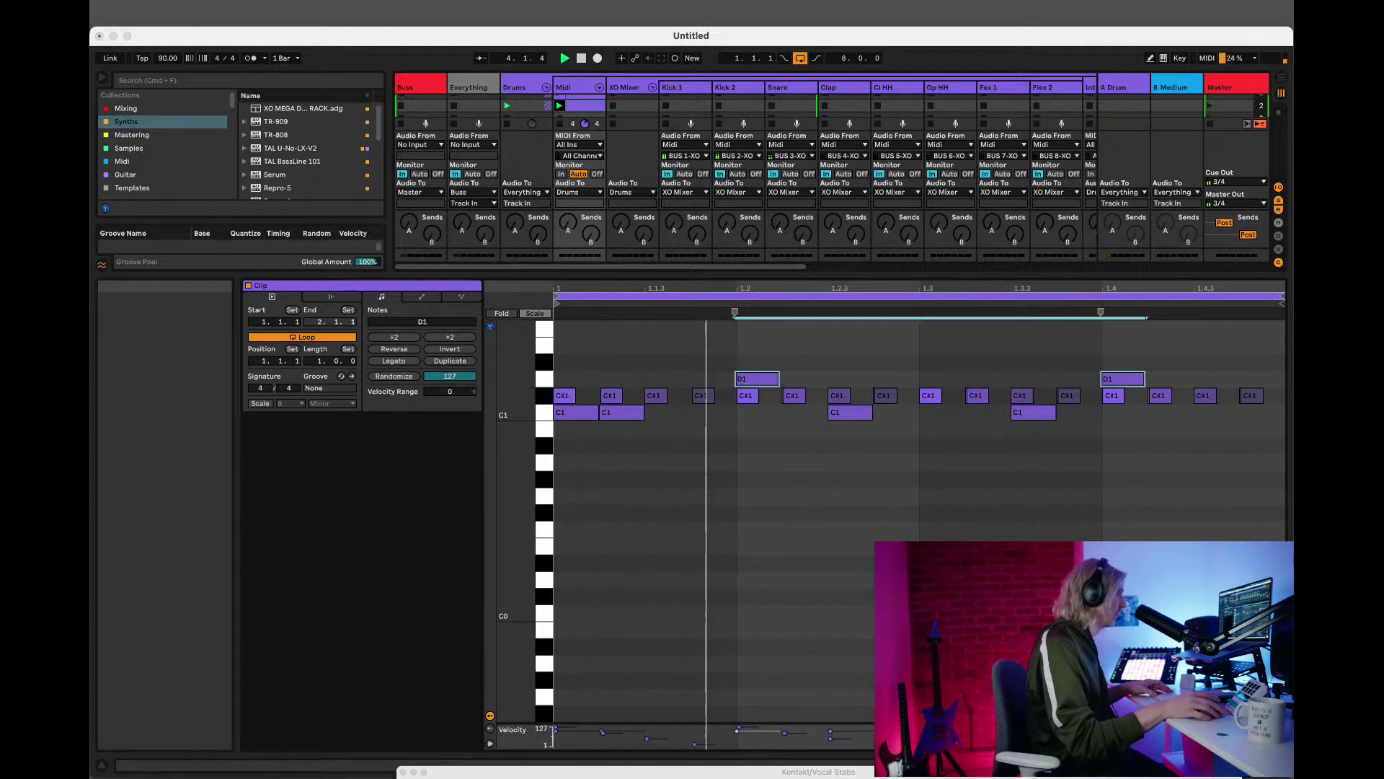
drag(746, 352, 1111, 359)
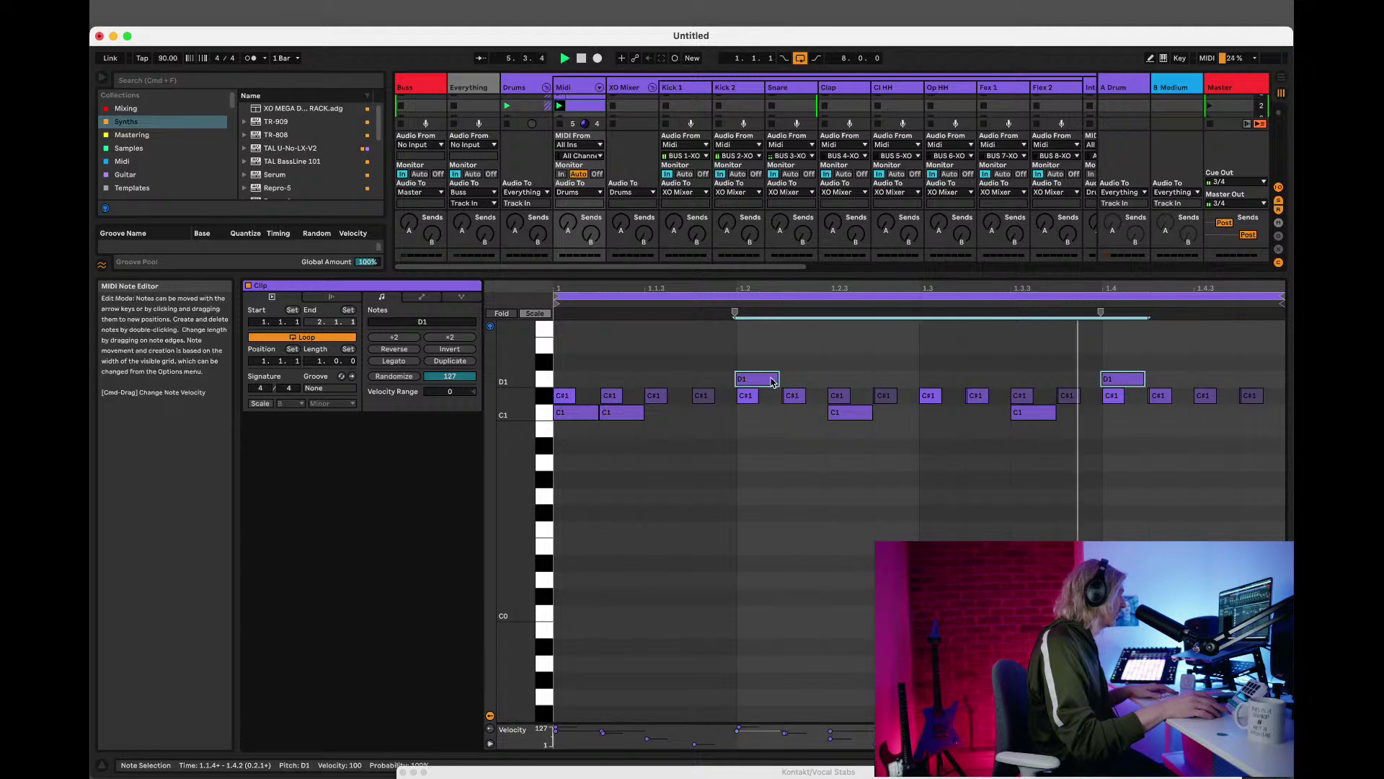
click(770, 384)
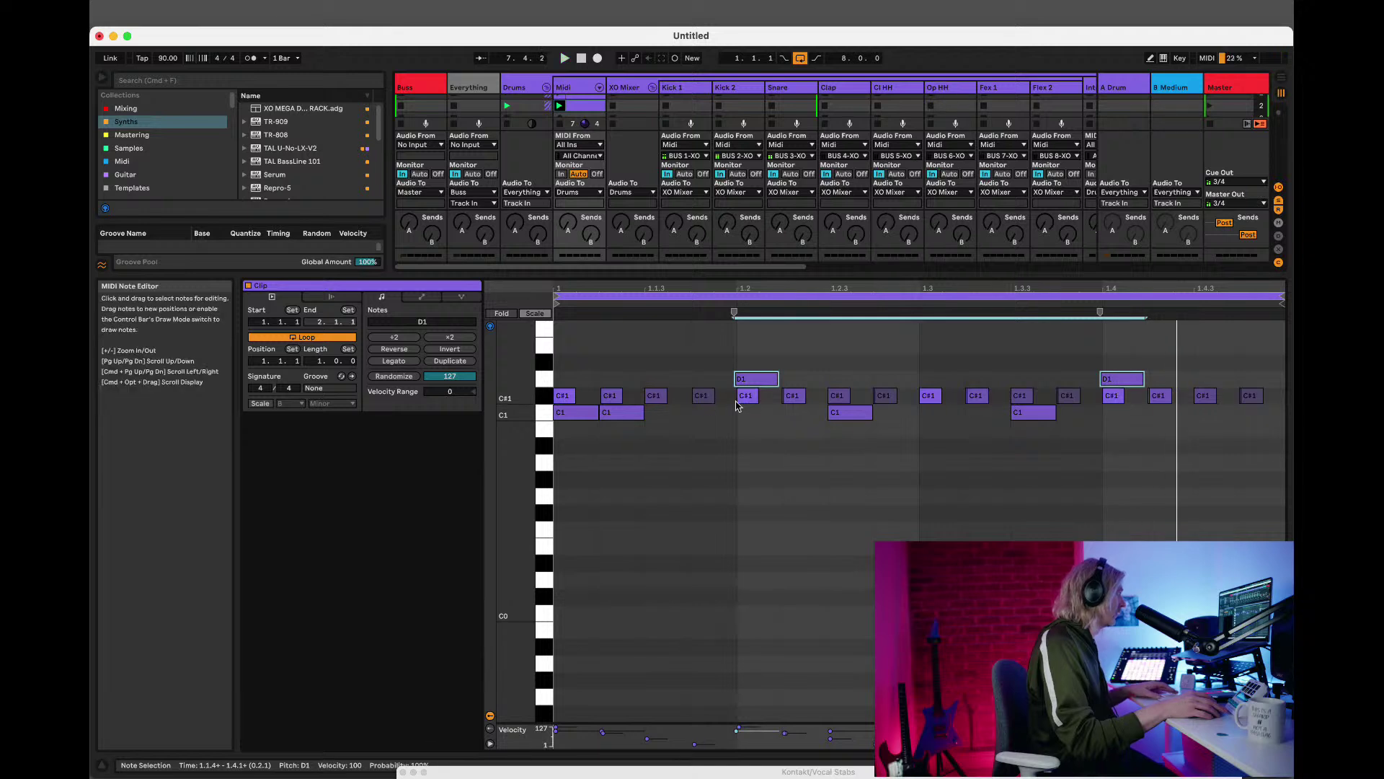
Delete the C#1 notes in beats two to four and loop only the clip's first beat.
drag(731, 404, 1287, 393)
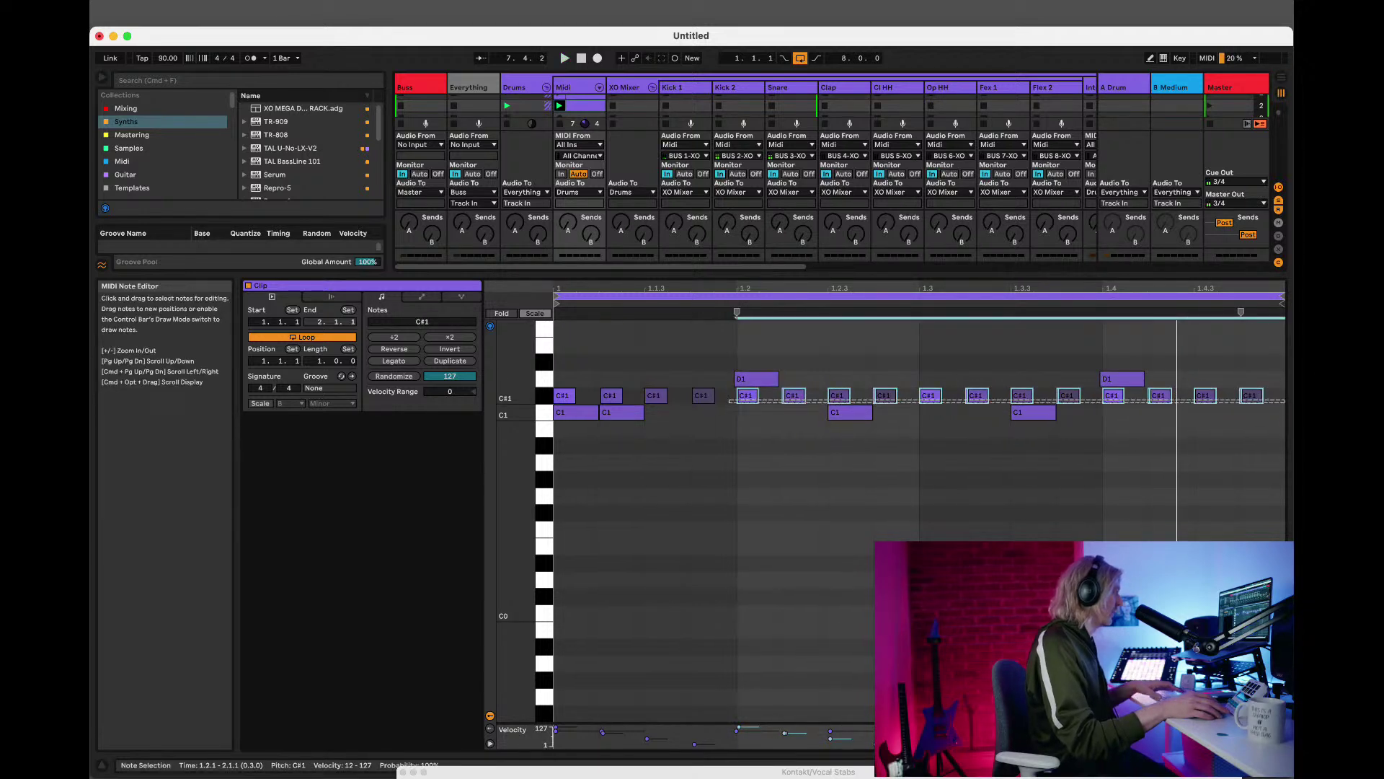
key(Delete)
key(space)
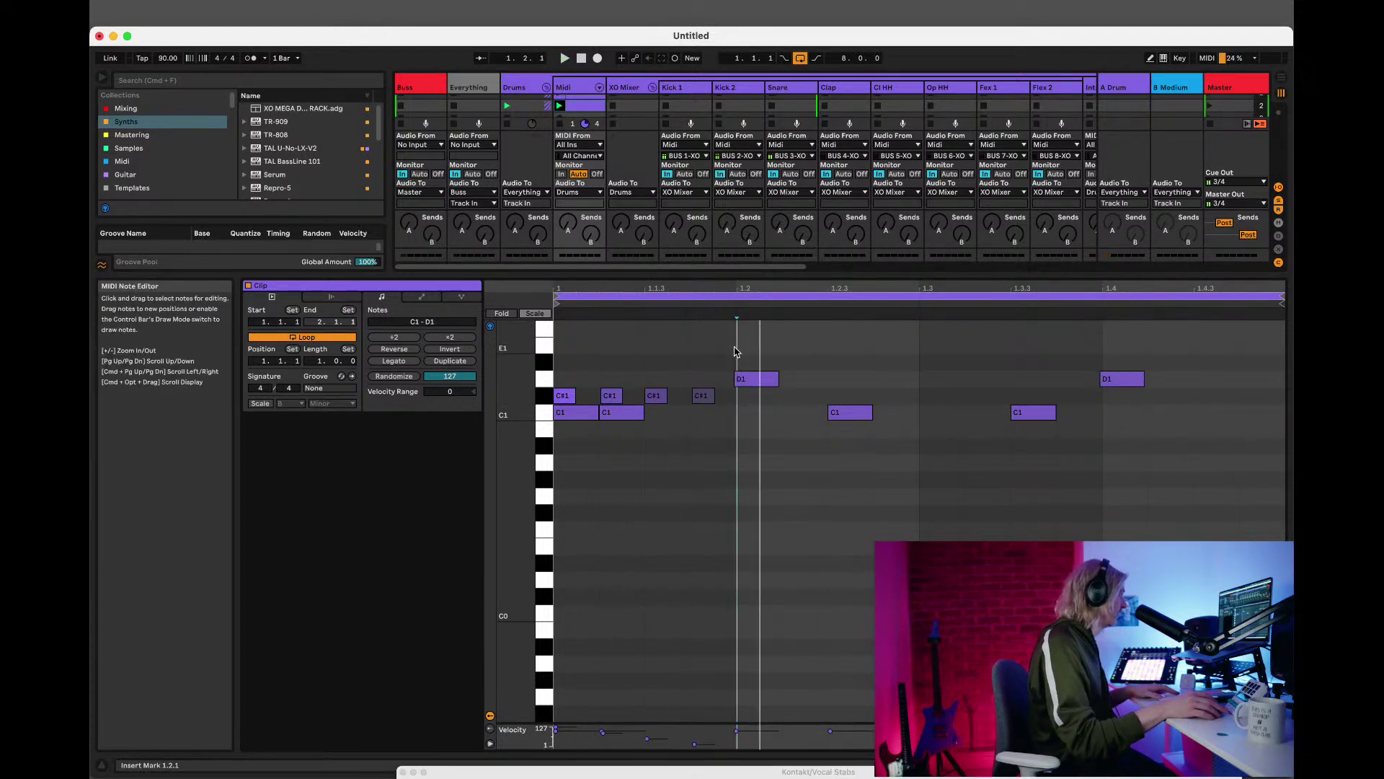
click(703, 395)
key(space)
shift+click(611, 396)
drag(733, 333, 563, 392)
key(super+l)
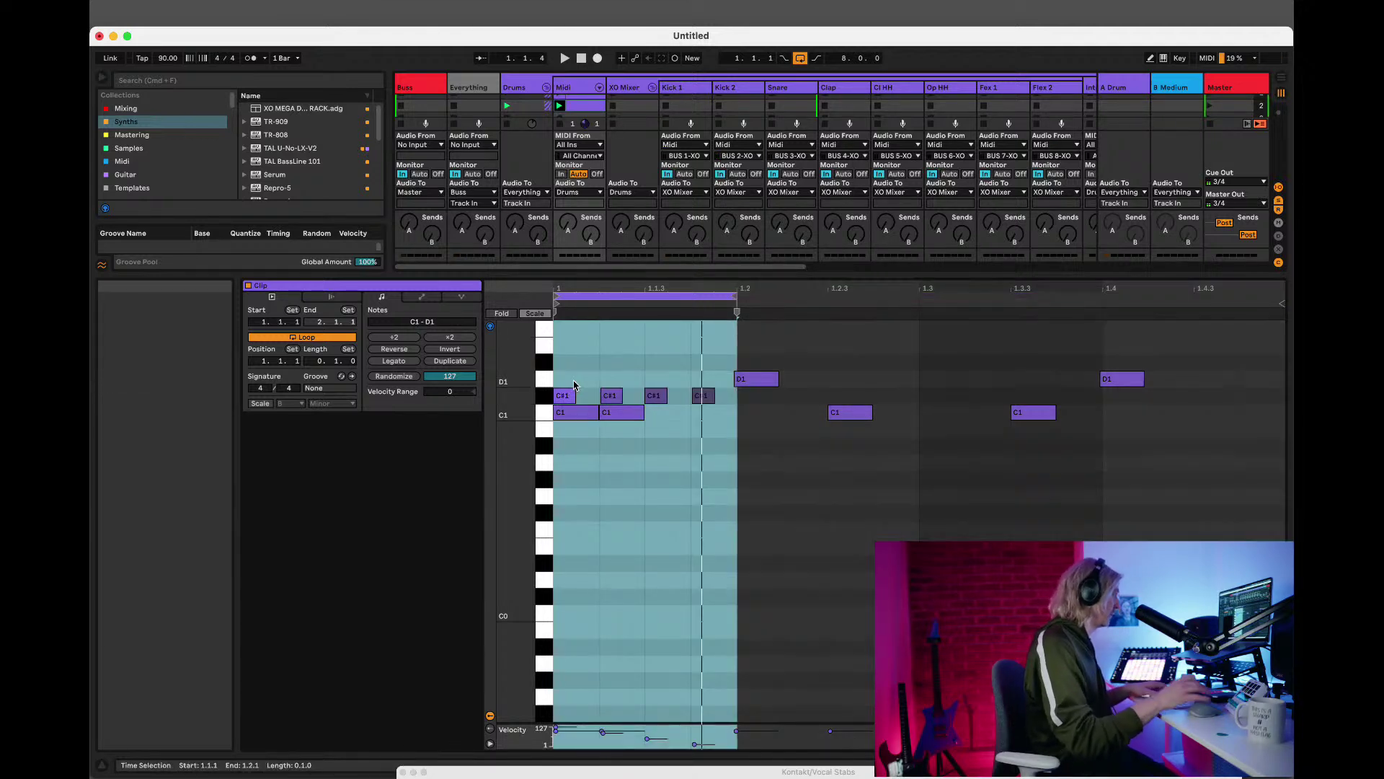
key(space)
Try an exaggerated delay on the first beat's second and fourth C#1 notes while the beat loops.
click(611, 395)
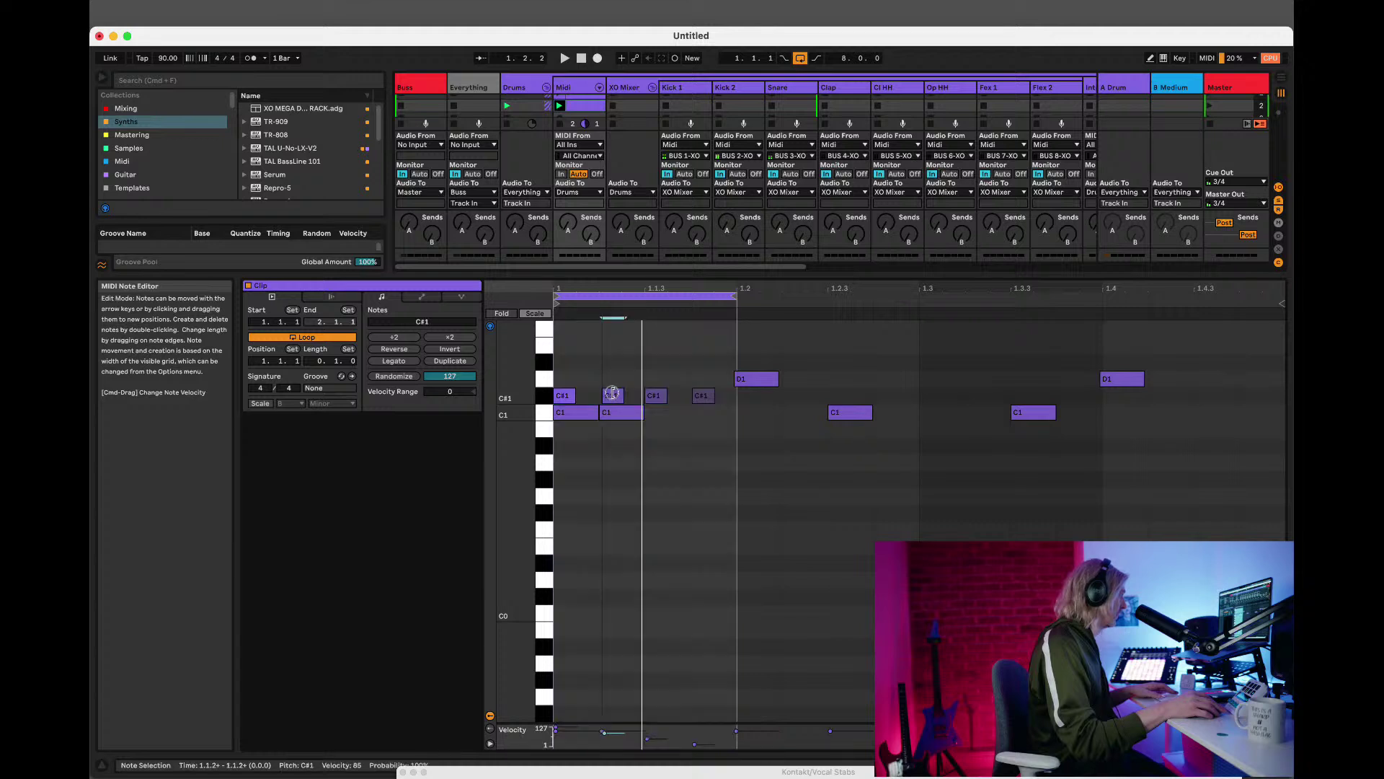
drag(653, 400, 620, 401)
shift+click(695, 398)
key(space)
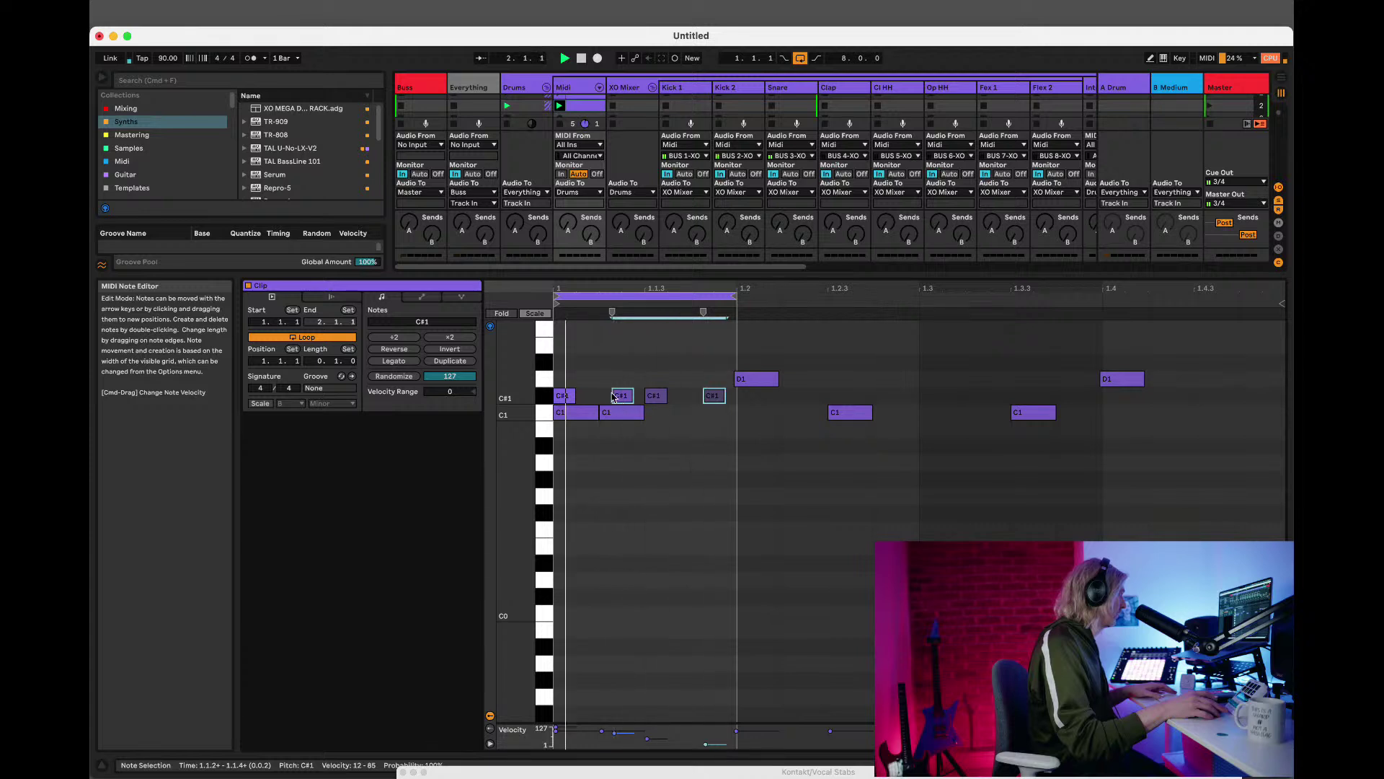
Deactivate the D1 note on beat two and pull the second and fourth C#1 notes back to a slight delay.
click(755, 381)
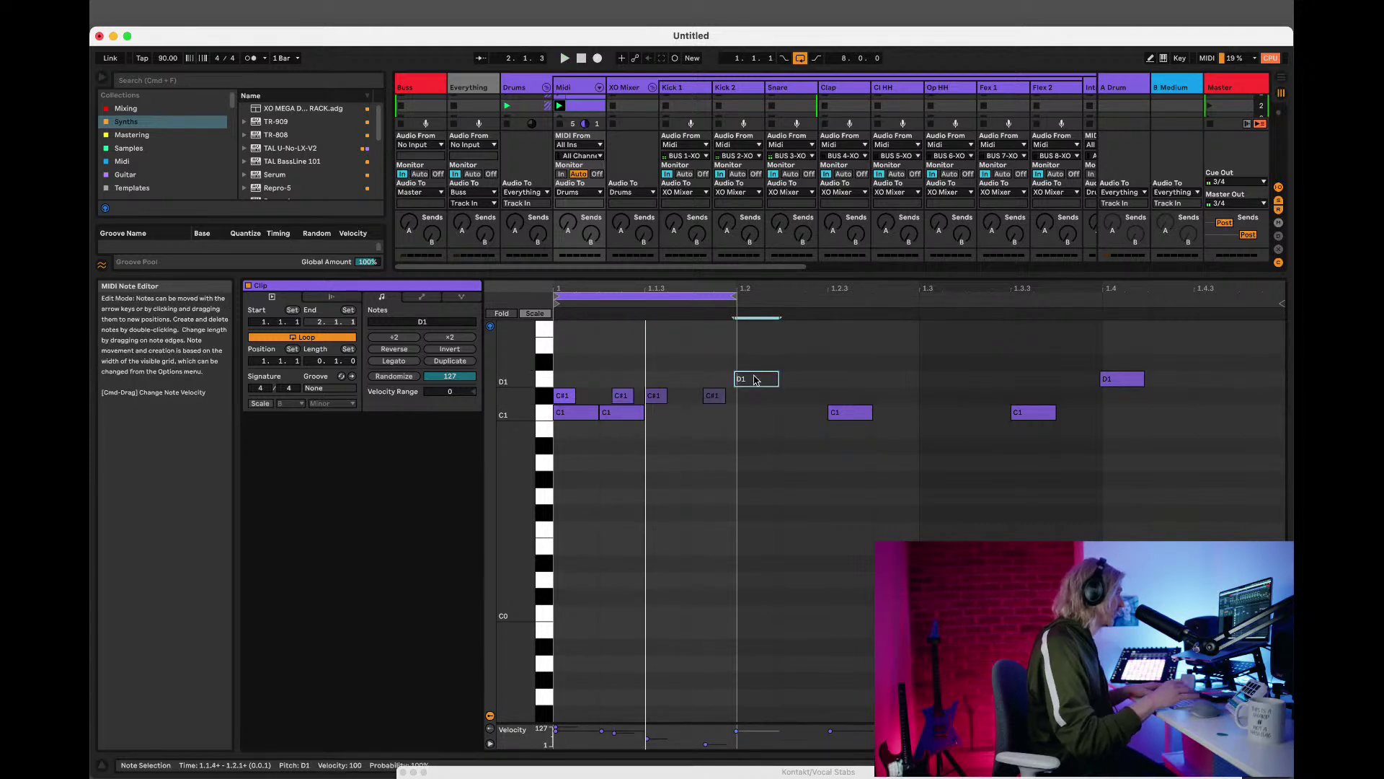
click(623, 397)
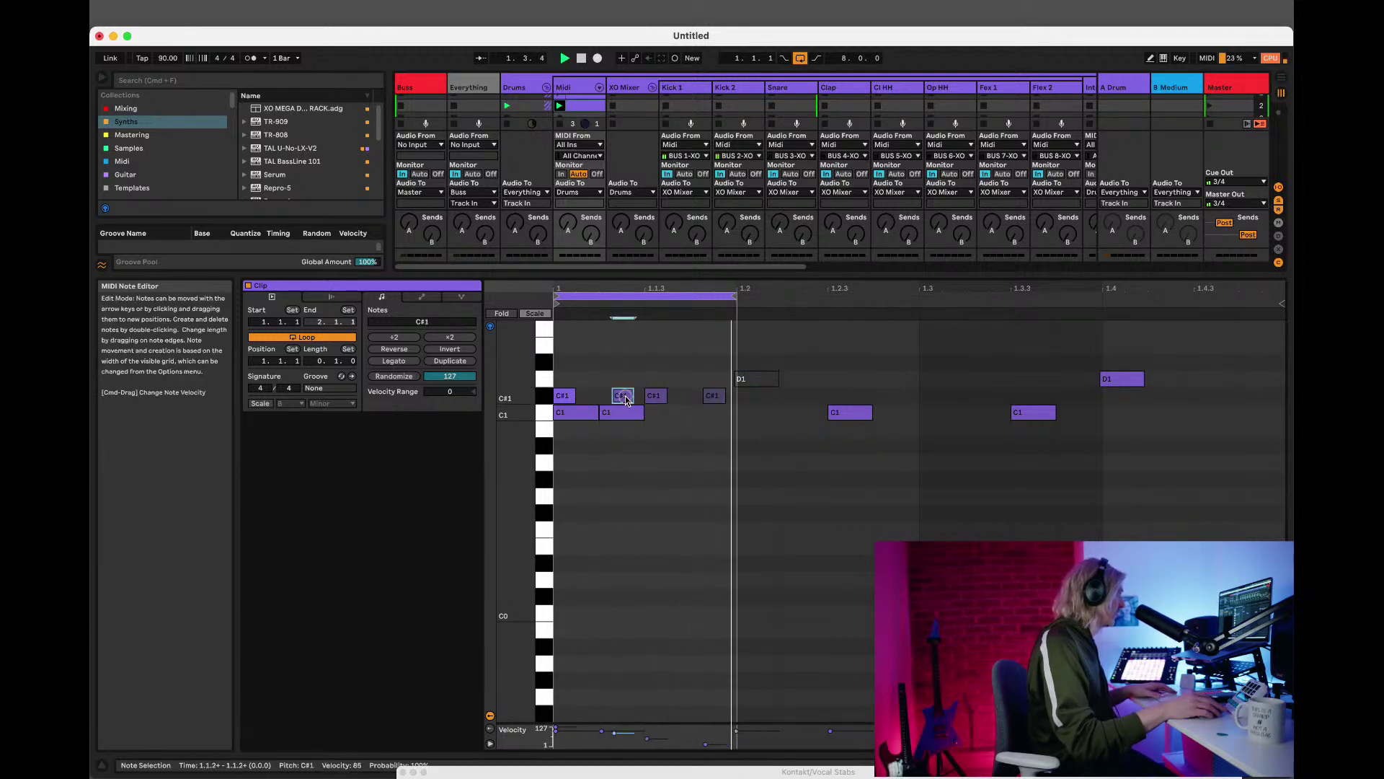
shift+click(714, 395)
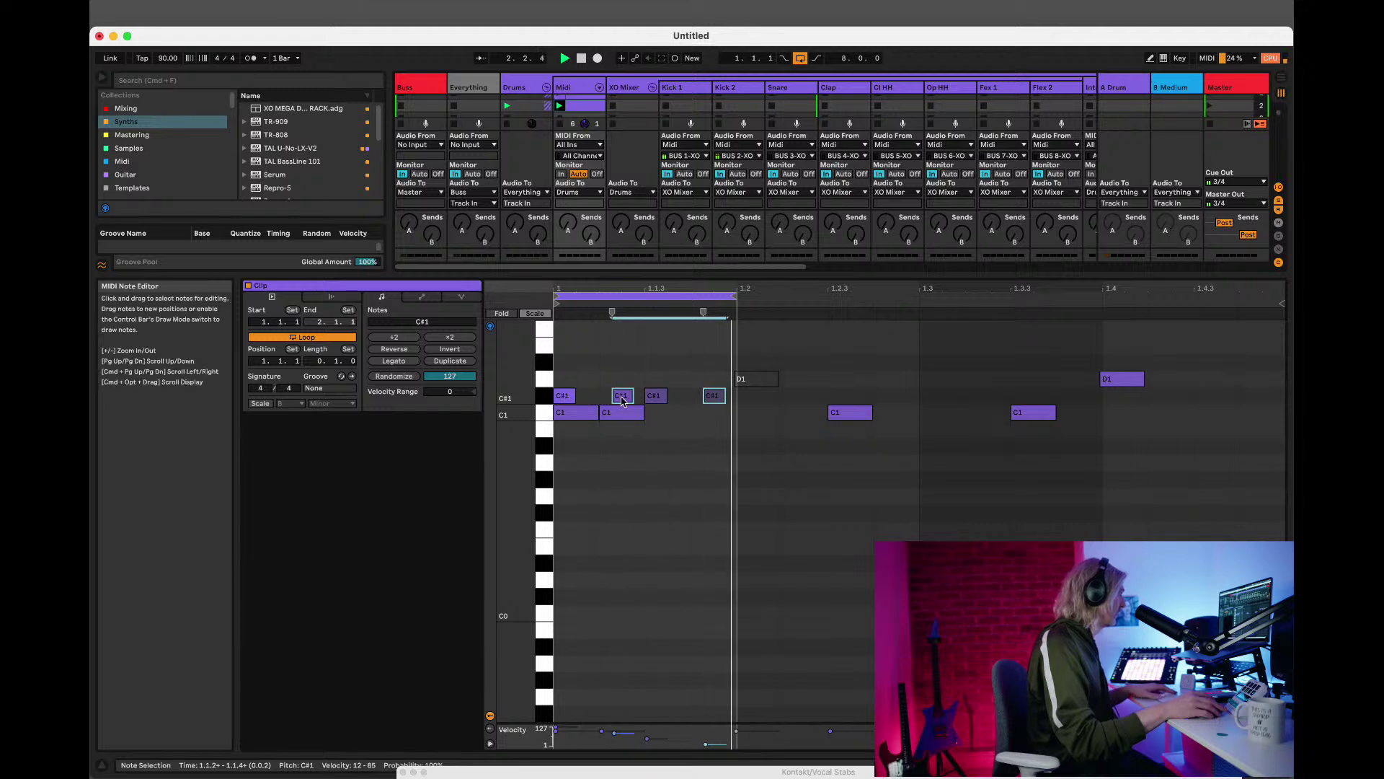
drag(620, 400, 611, 398)
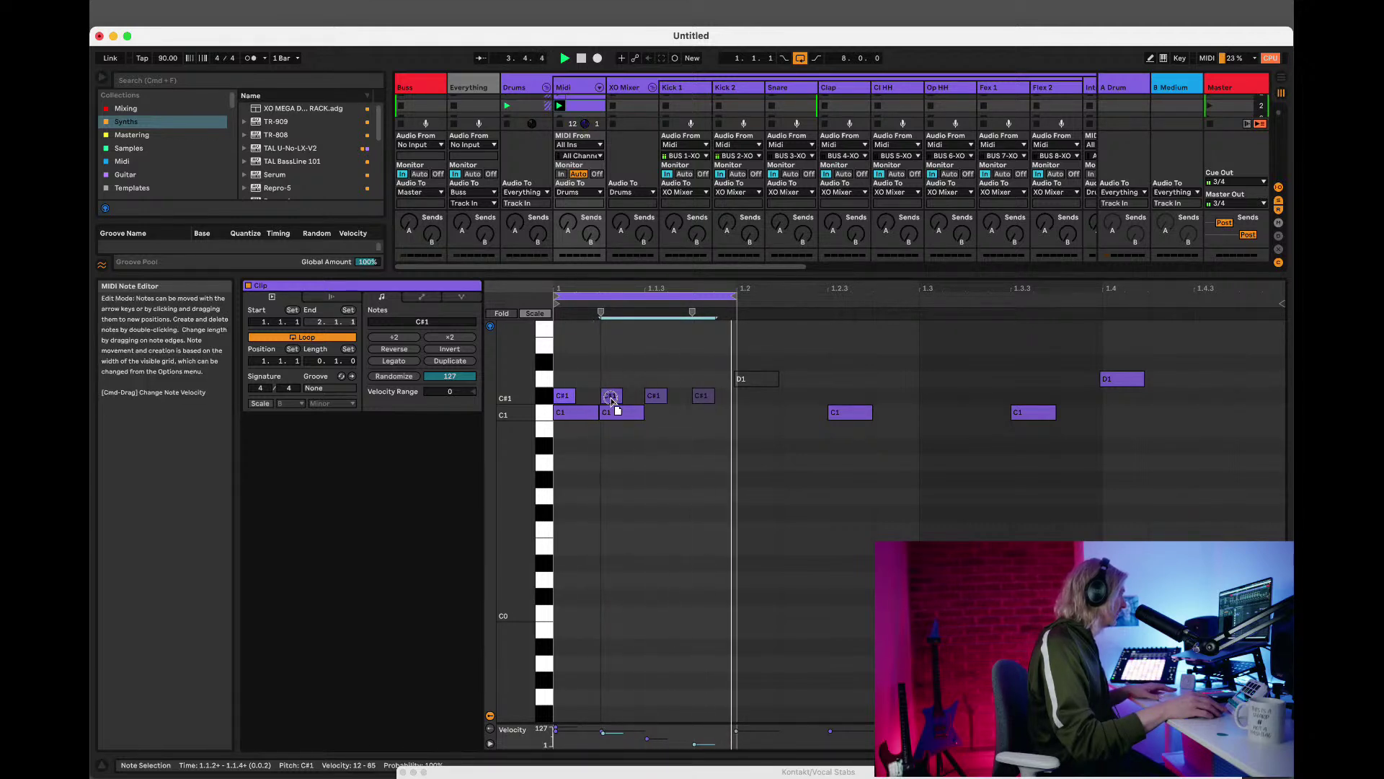
Delete the first beat's second C1 note and fine-tune the slight delay of the second and fourth C#1 notes.
click(618, 413)
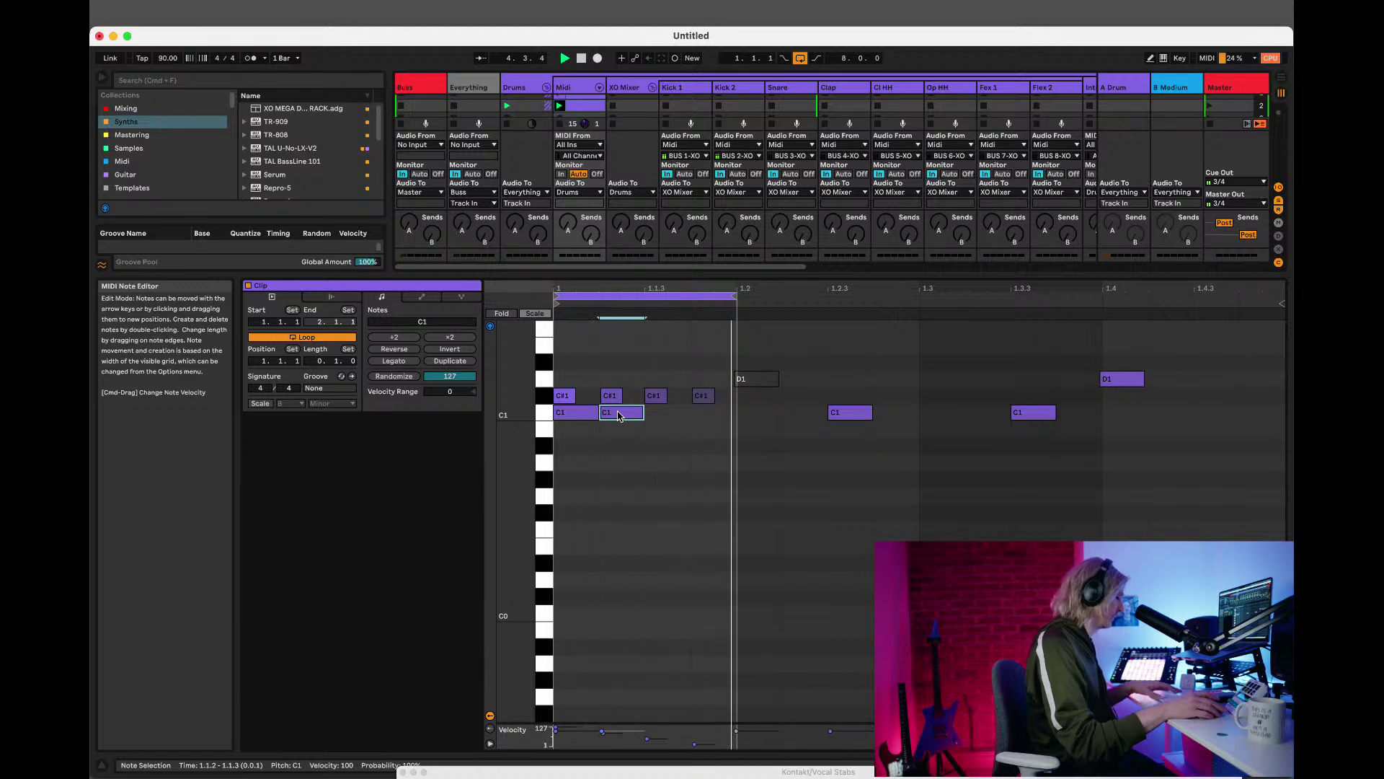
double_click(617, 413)
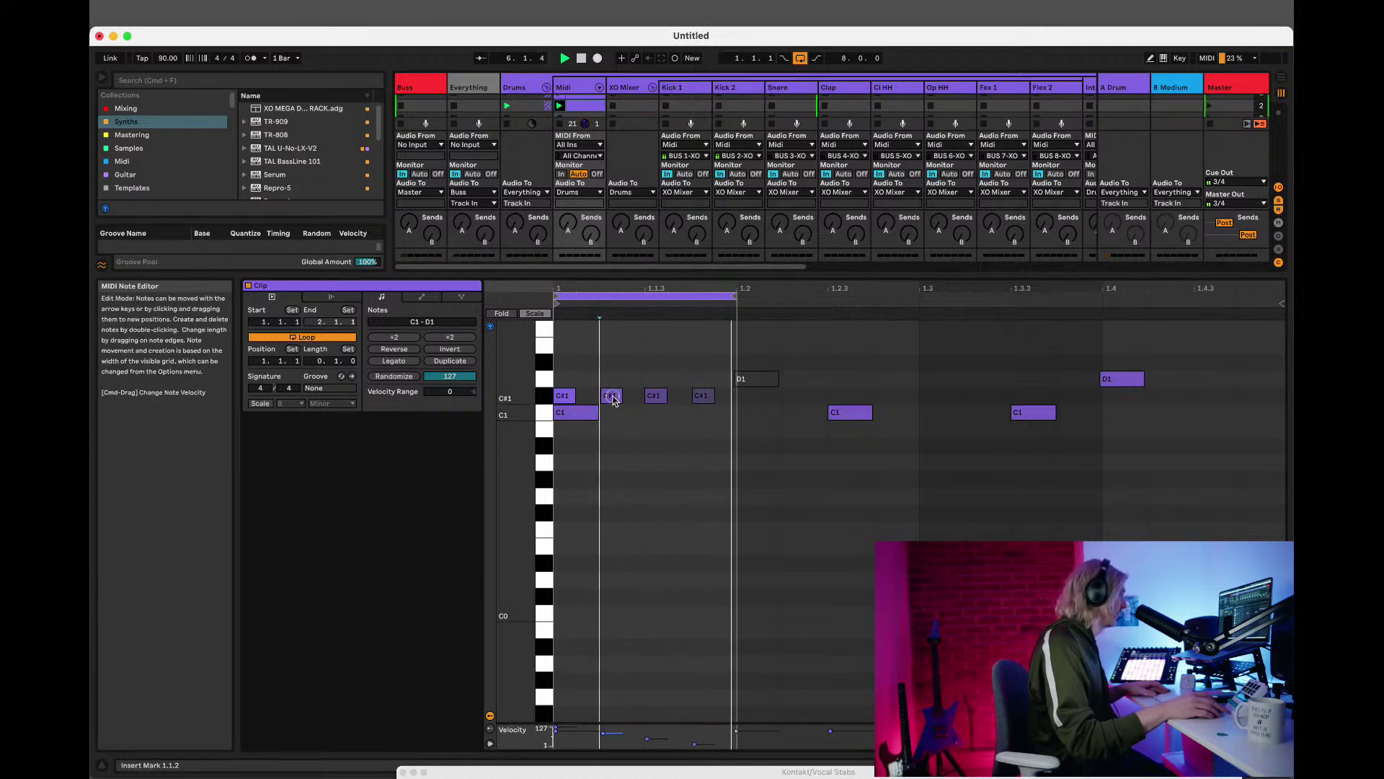
click(703, 396)
shift+click(612, 398)
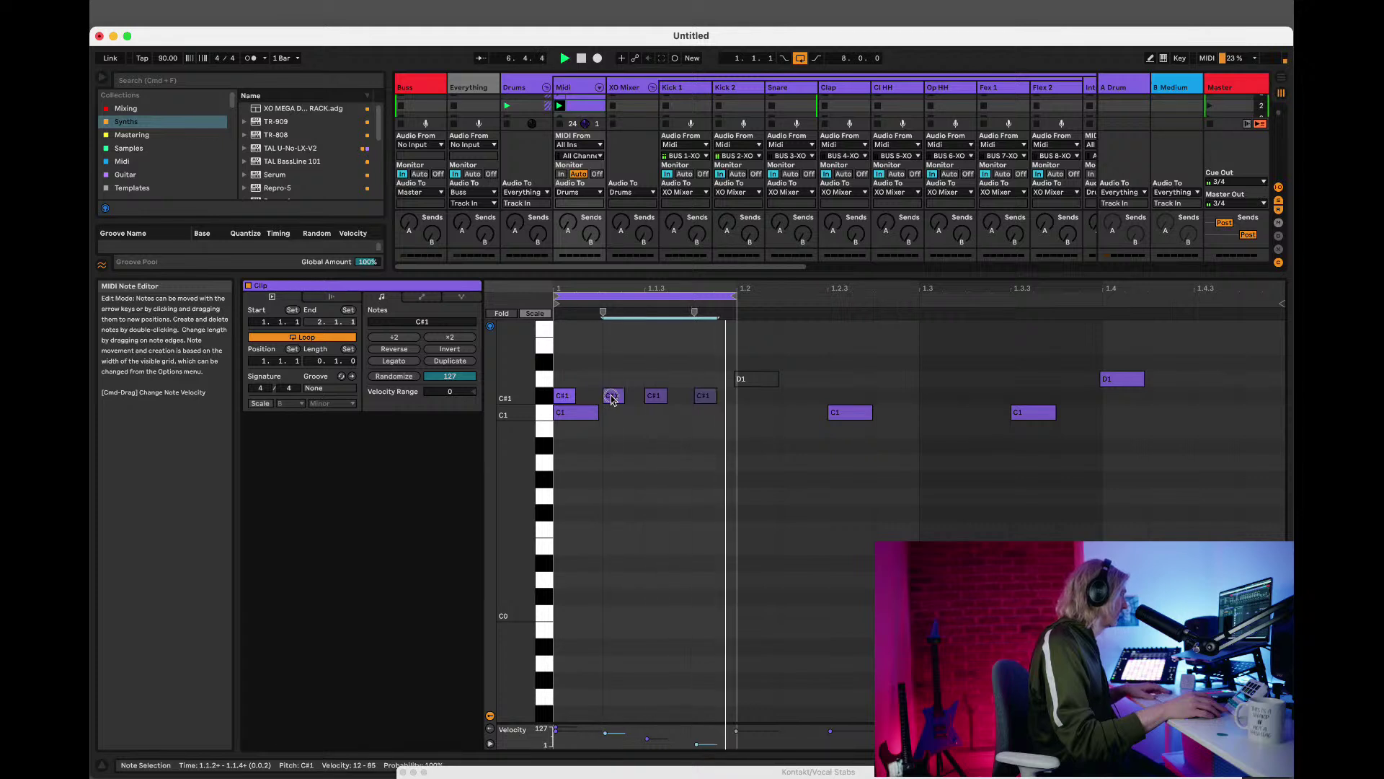
drag(610, 398, 616, 407)
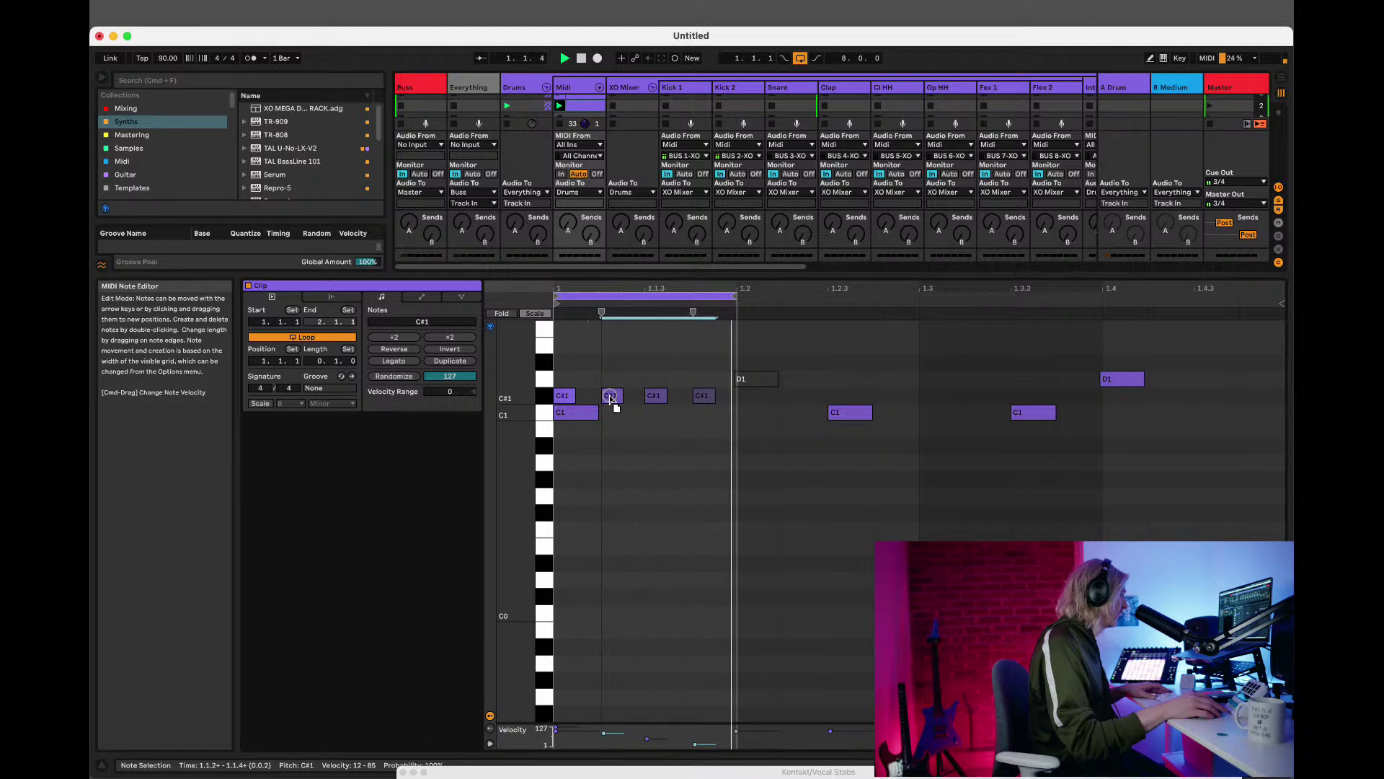
Reactivate the D1 note on beat two and add a C1 note aligned with the delayed second C#1 note, ending at 1.1.3.
click(562, 412)
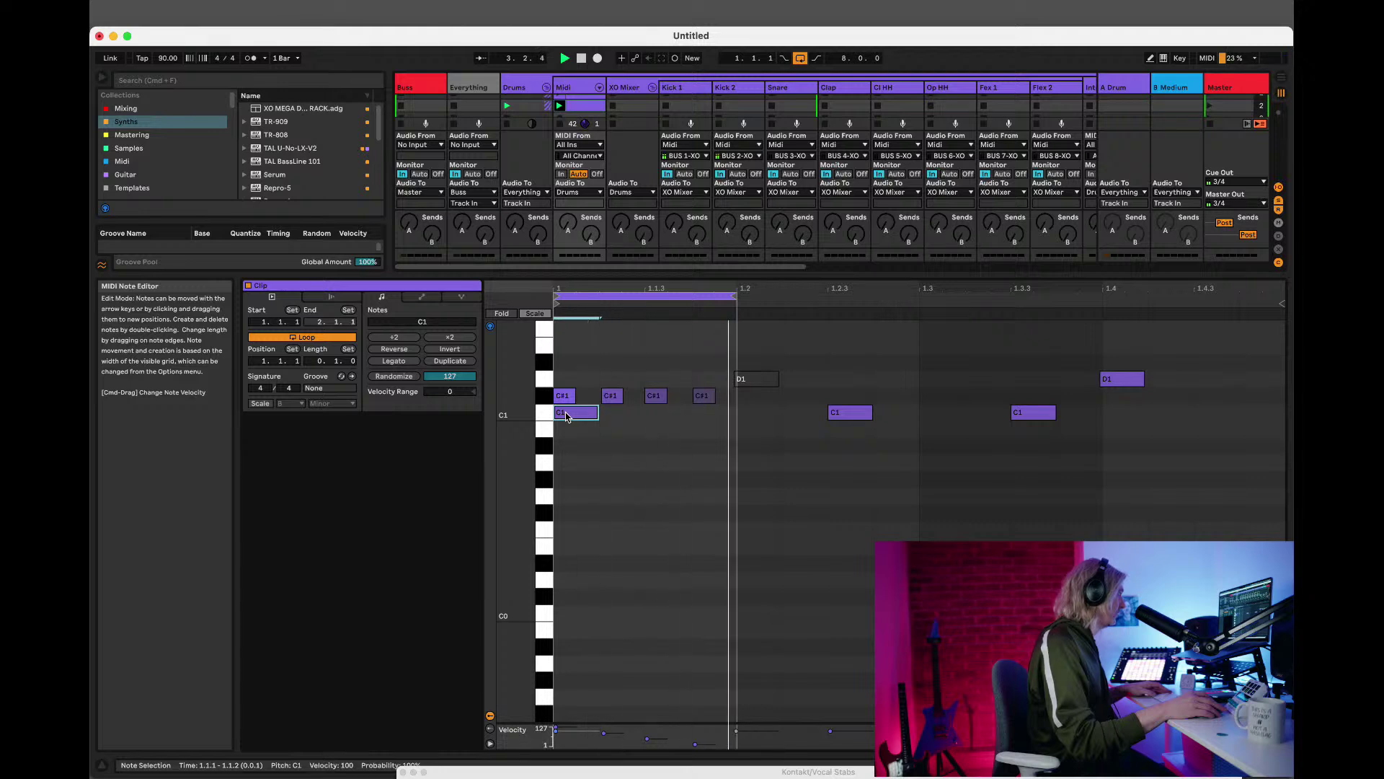
click(742, 378)
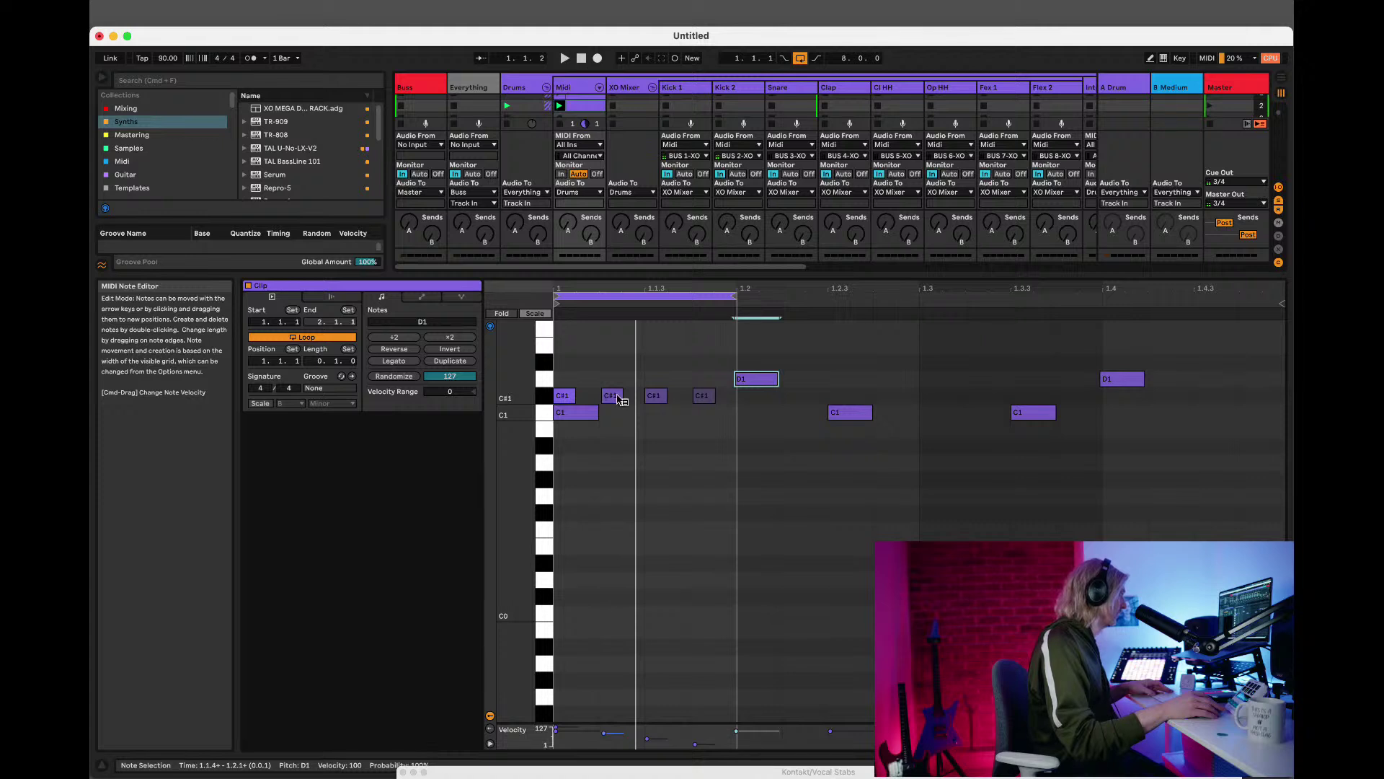
drag(618, 399, 649, 400)
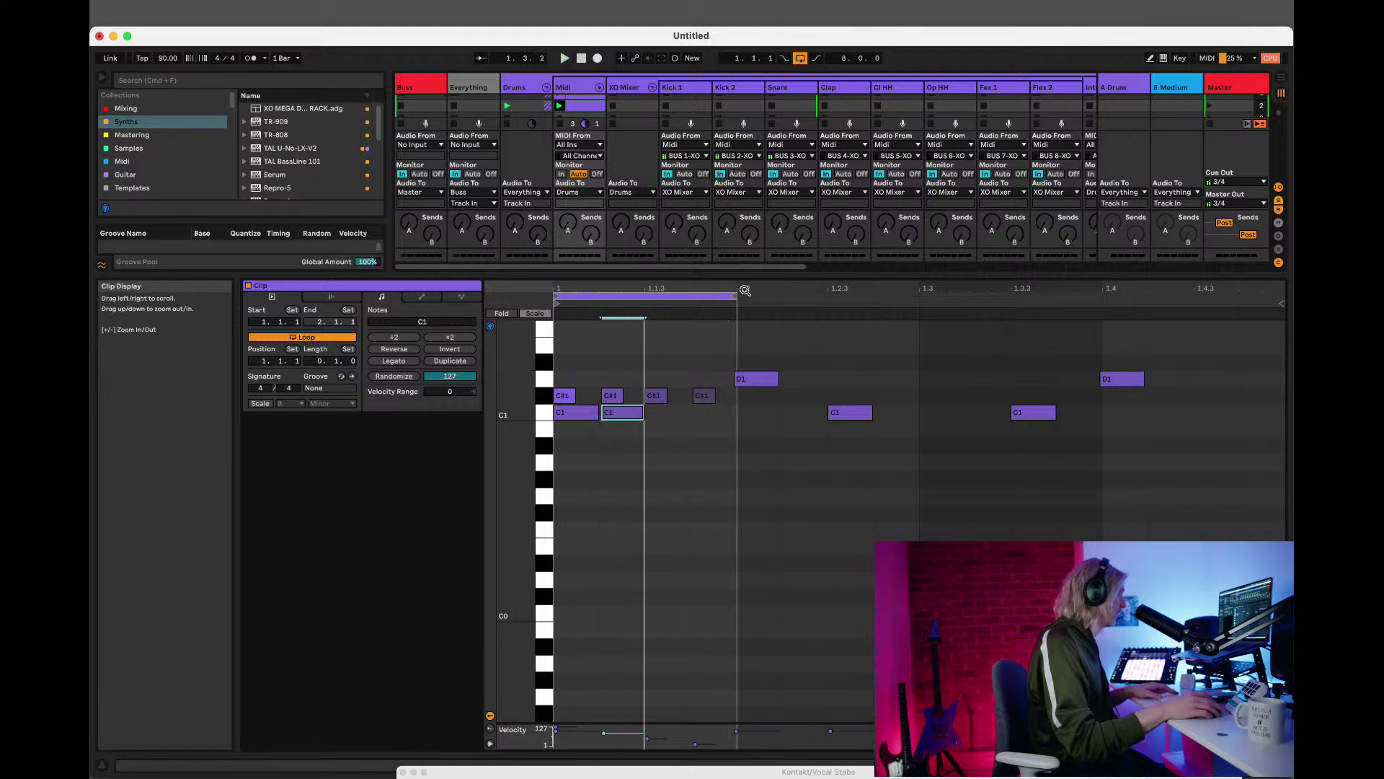
Extend the loop to two beats and duplicate the first beat's C#1 notes across the rest of the bar.
drag(735, 295, 919, 295)
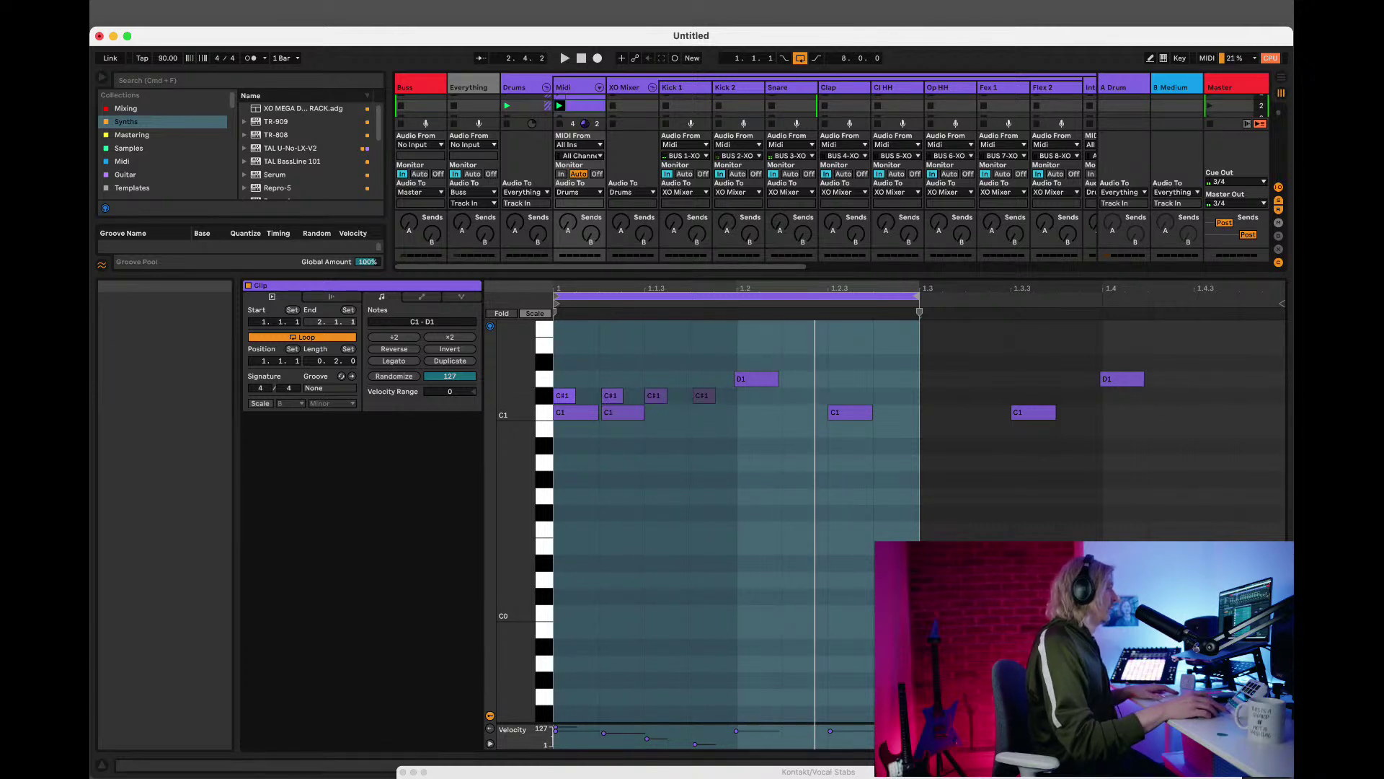
click(542, 396)
drag(738, 403, 557, 408)
key(super+d)
key(super+d)
key(super+d)
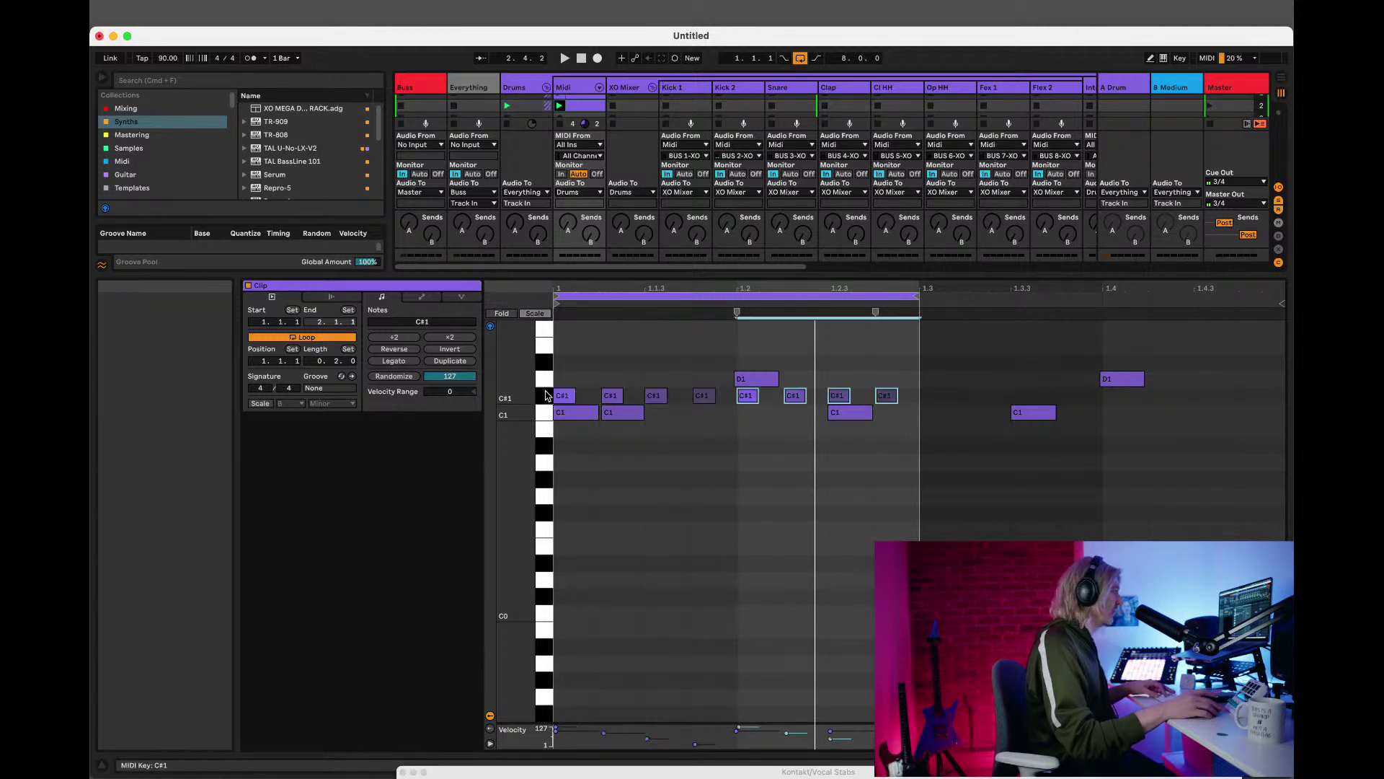
Loop the clip's full bar, audition it, and hide the note editor and Info View to show both scenes.
key(space)
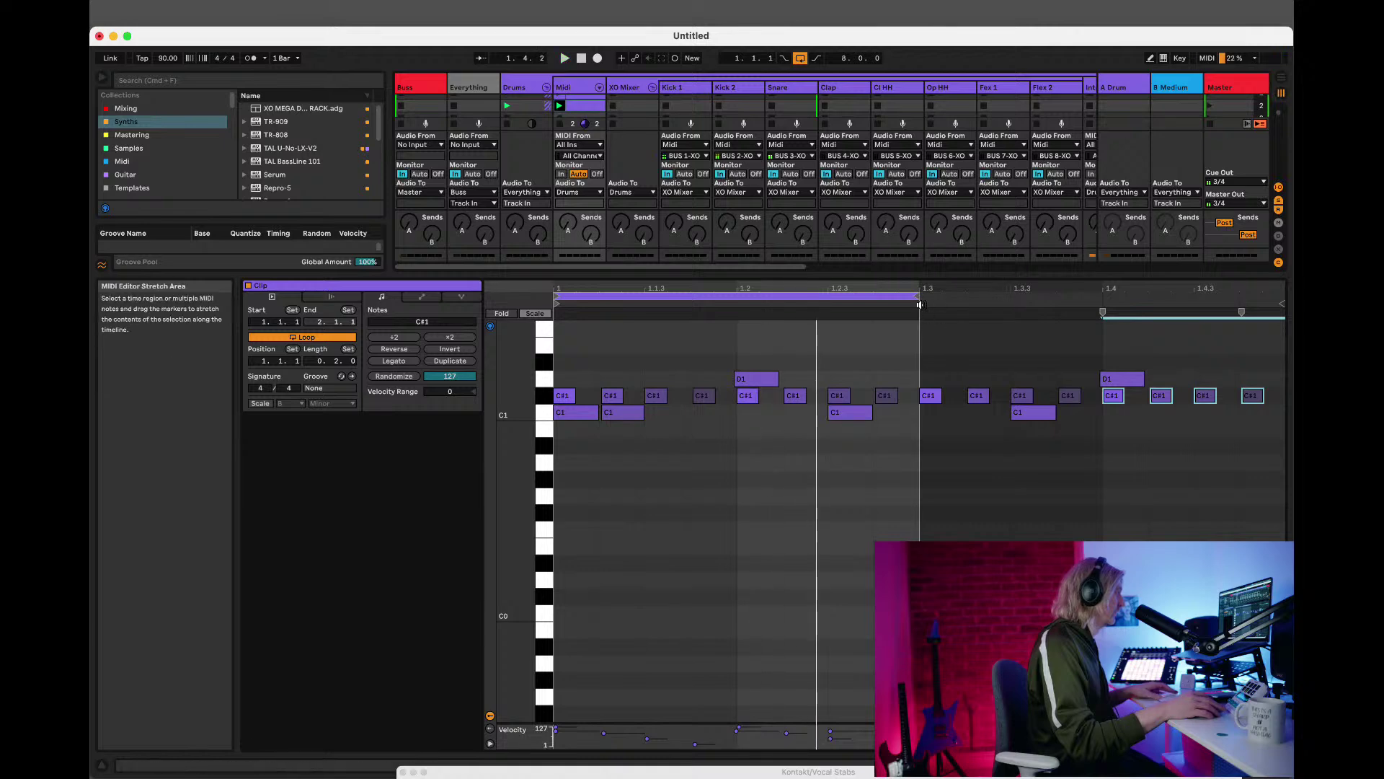
drag(918, 296, 1281, 307)
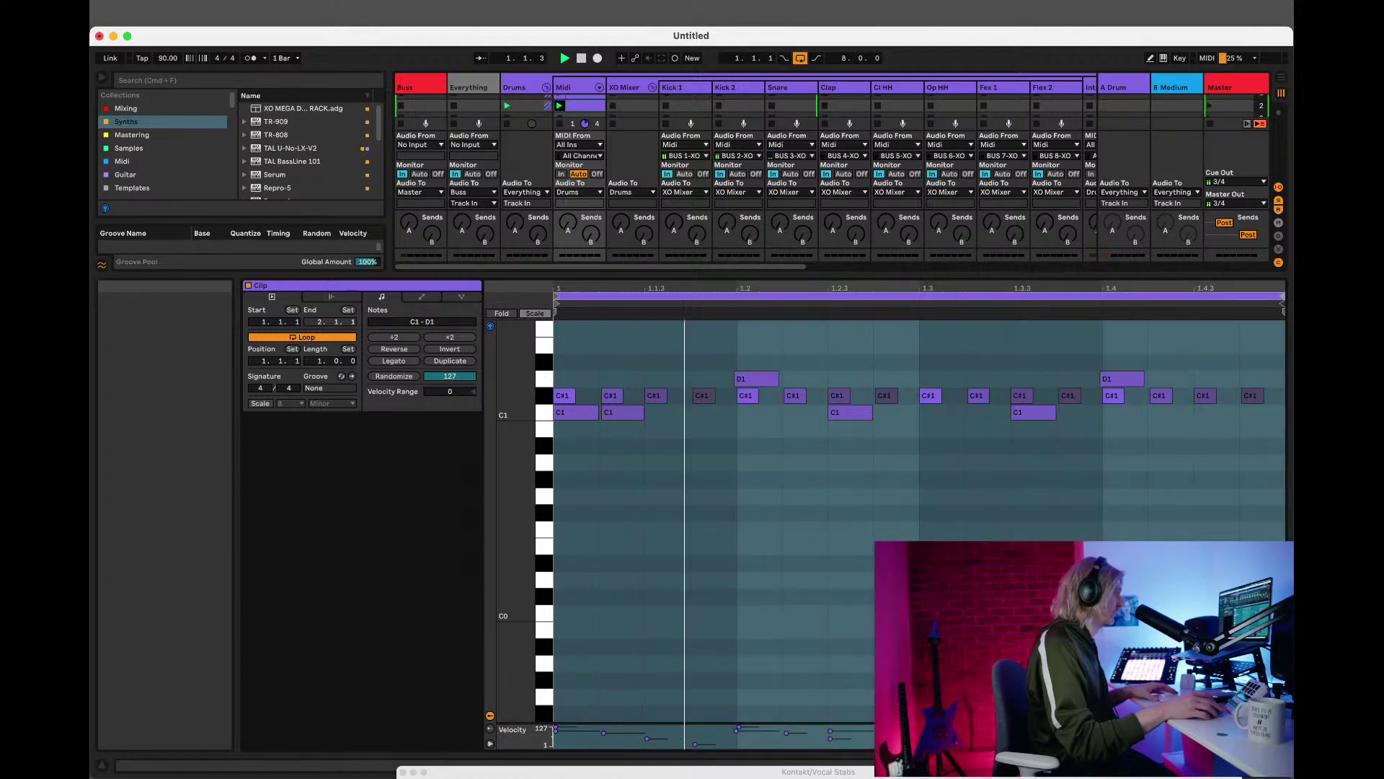
click(102, 764)
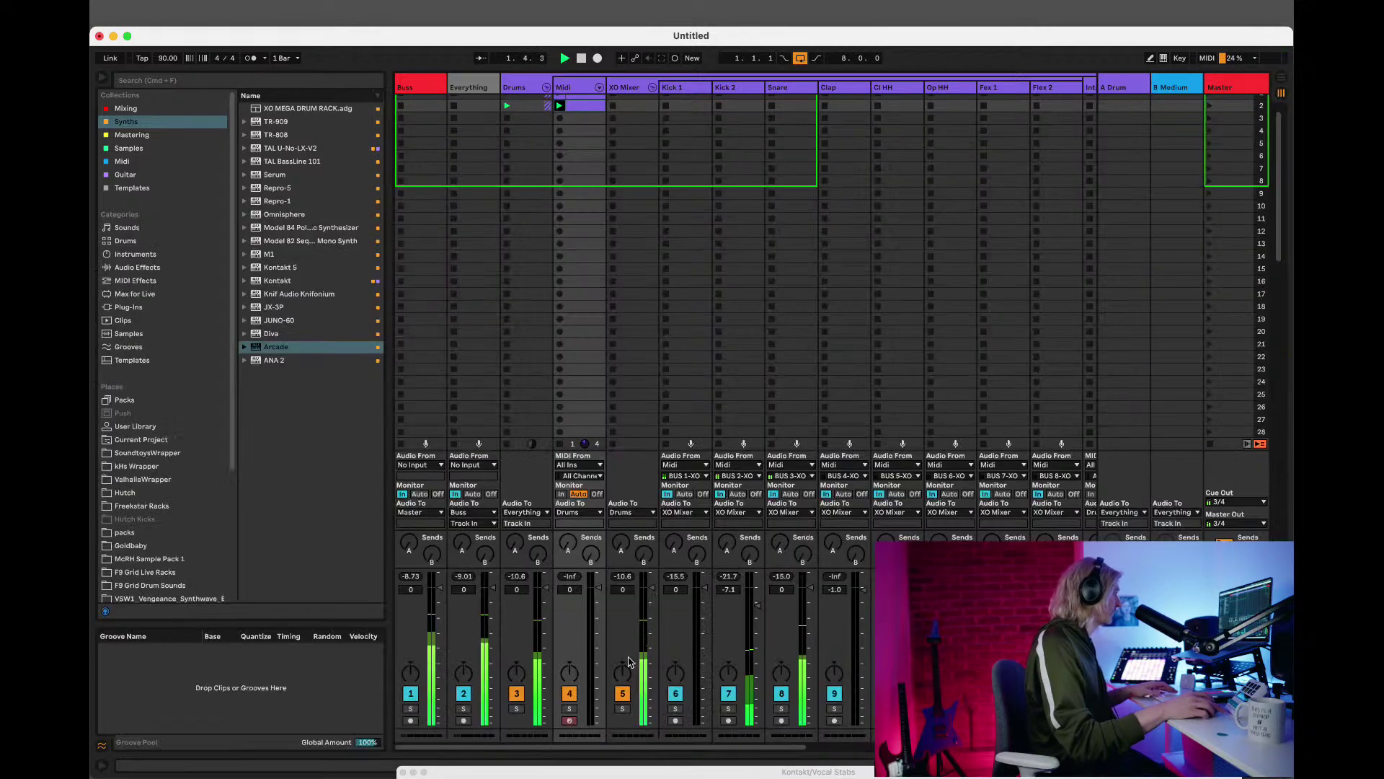
scroll(570, 115, up, 1)
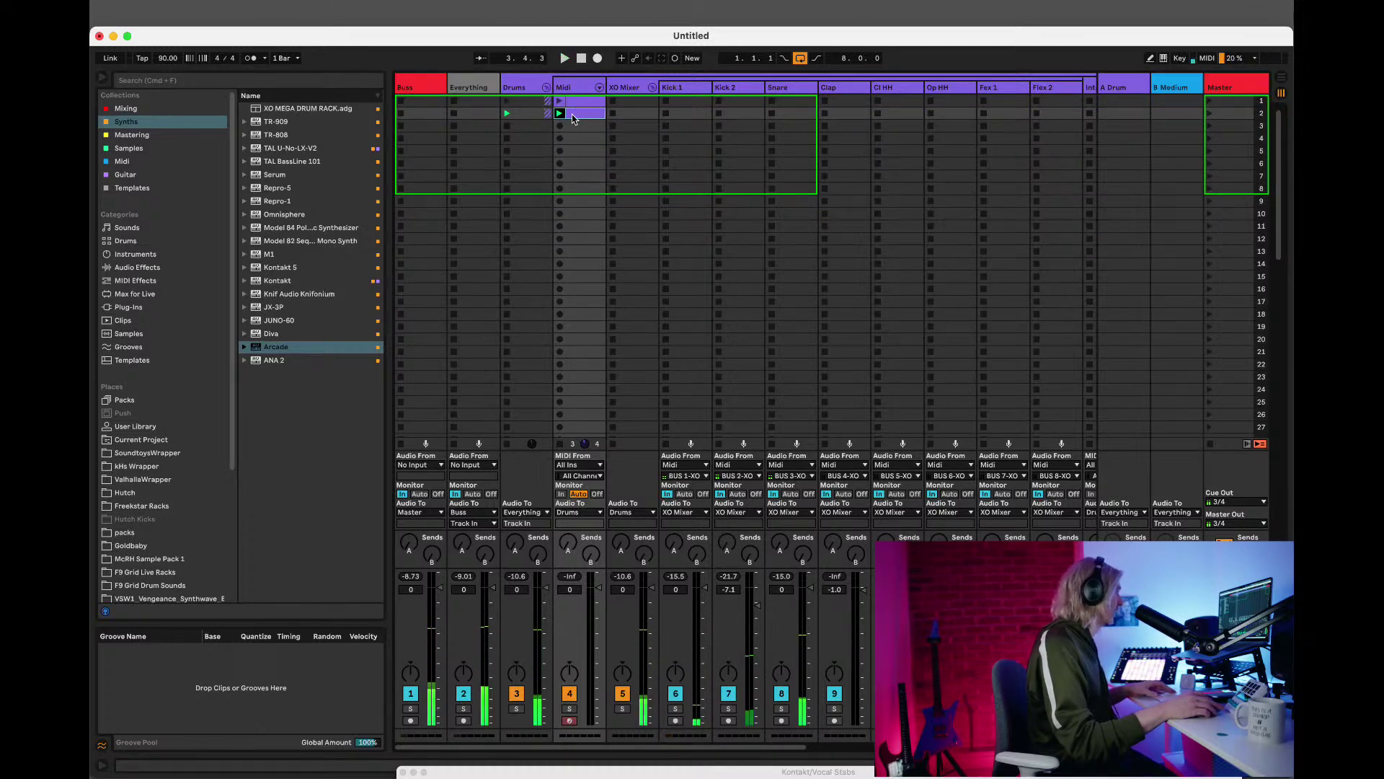
Extract the groove from the Midi track's second-scene clip and play the session with that groove selected in the pool.
right_click(574, 114)
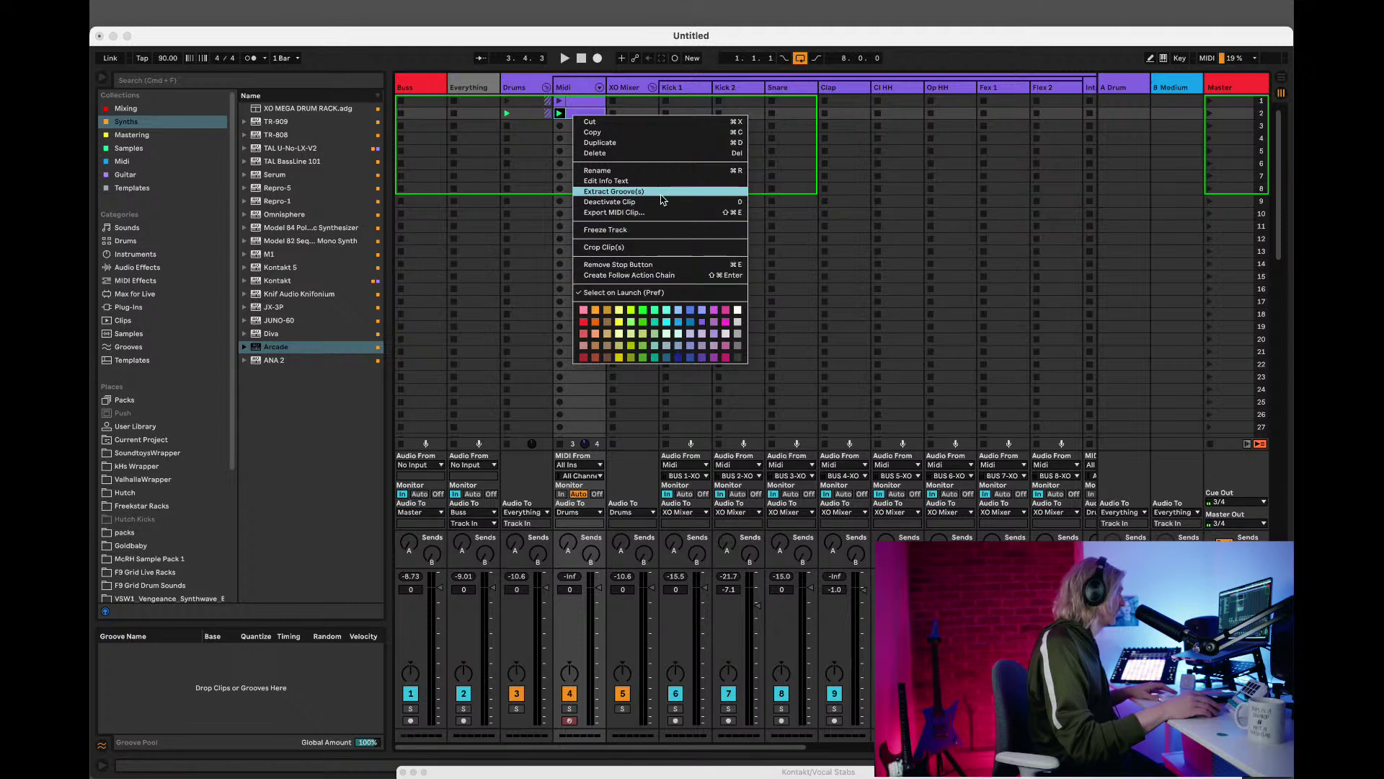
click(661, 193)
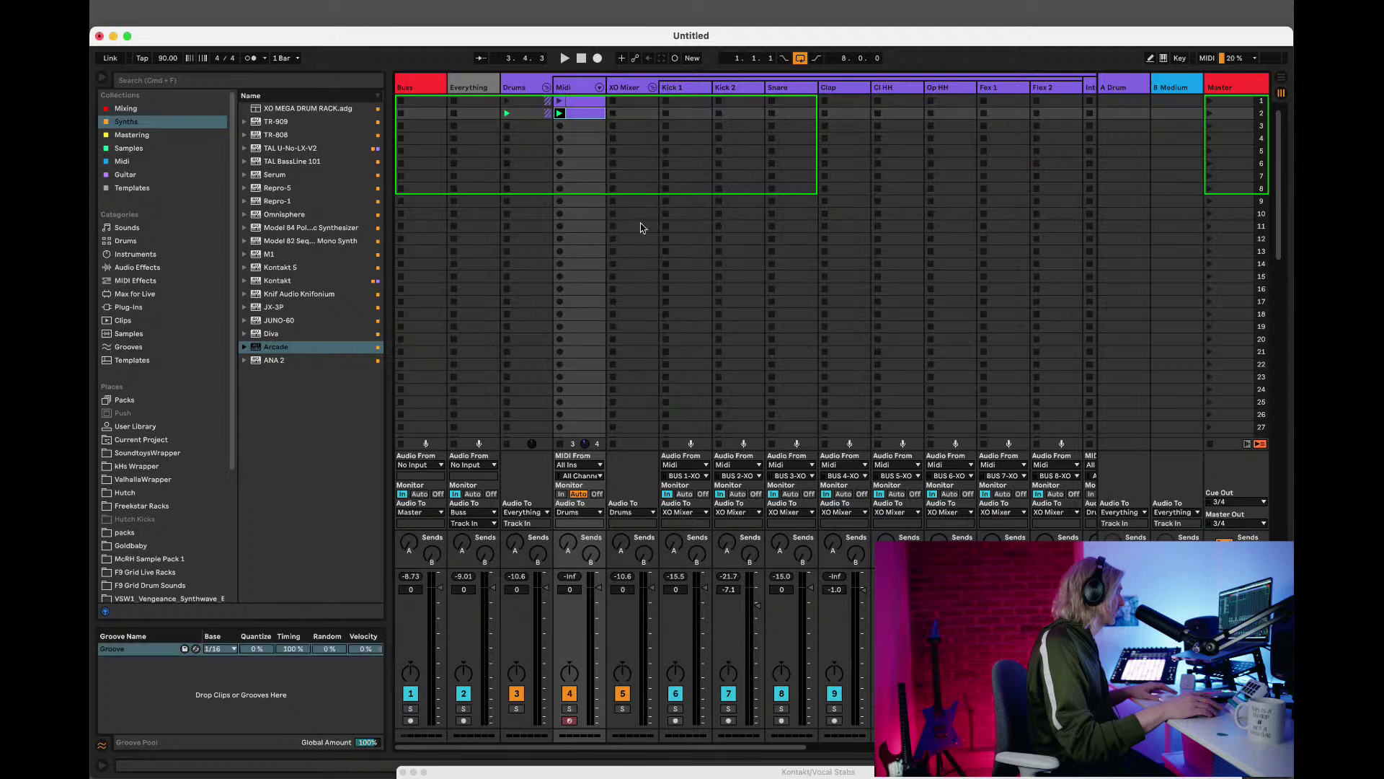
click(177, 649)
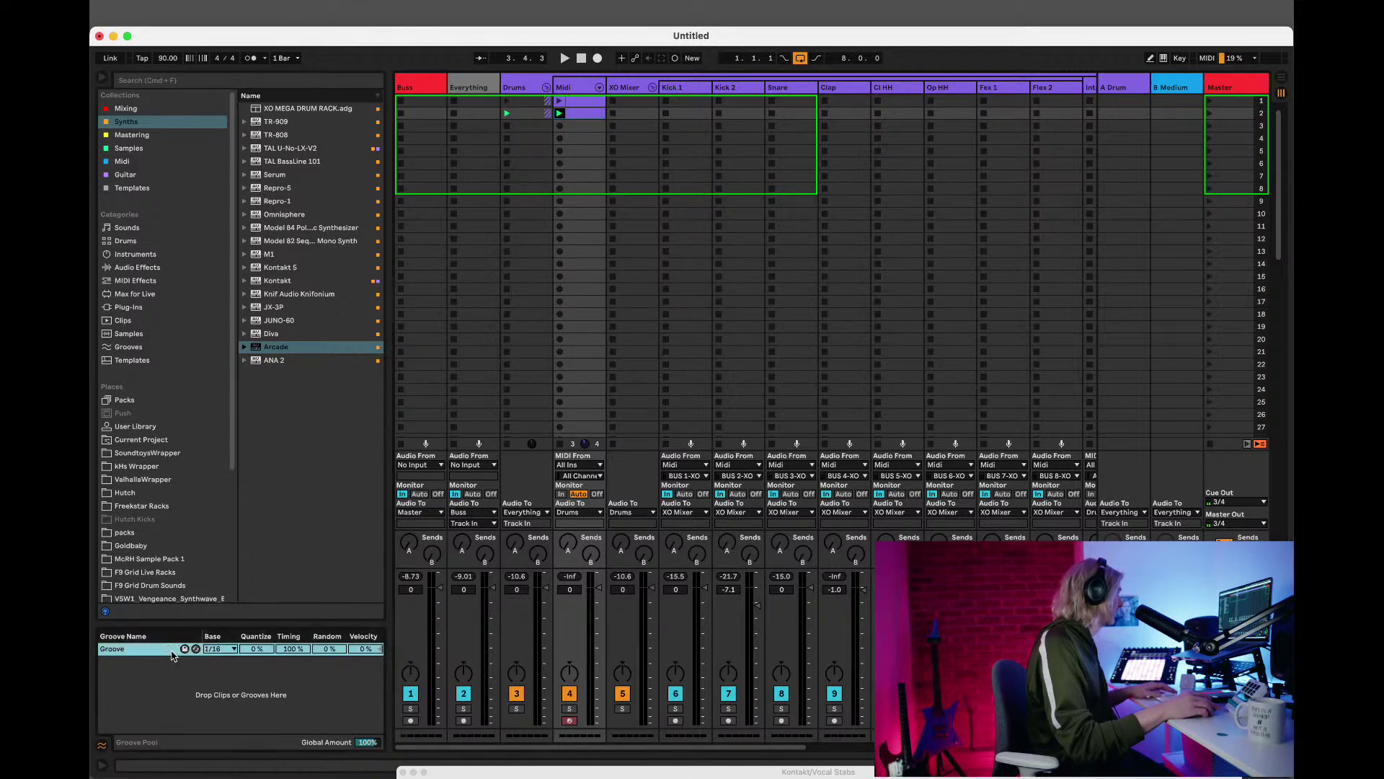
key(space)
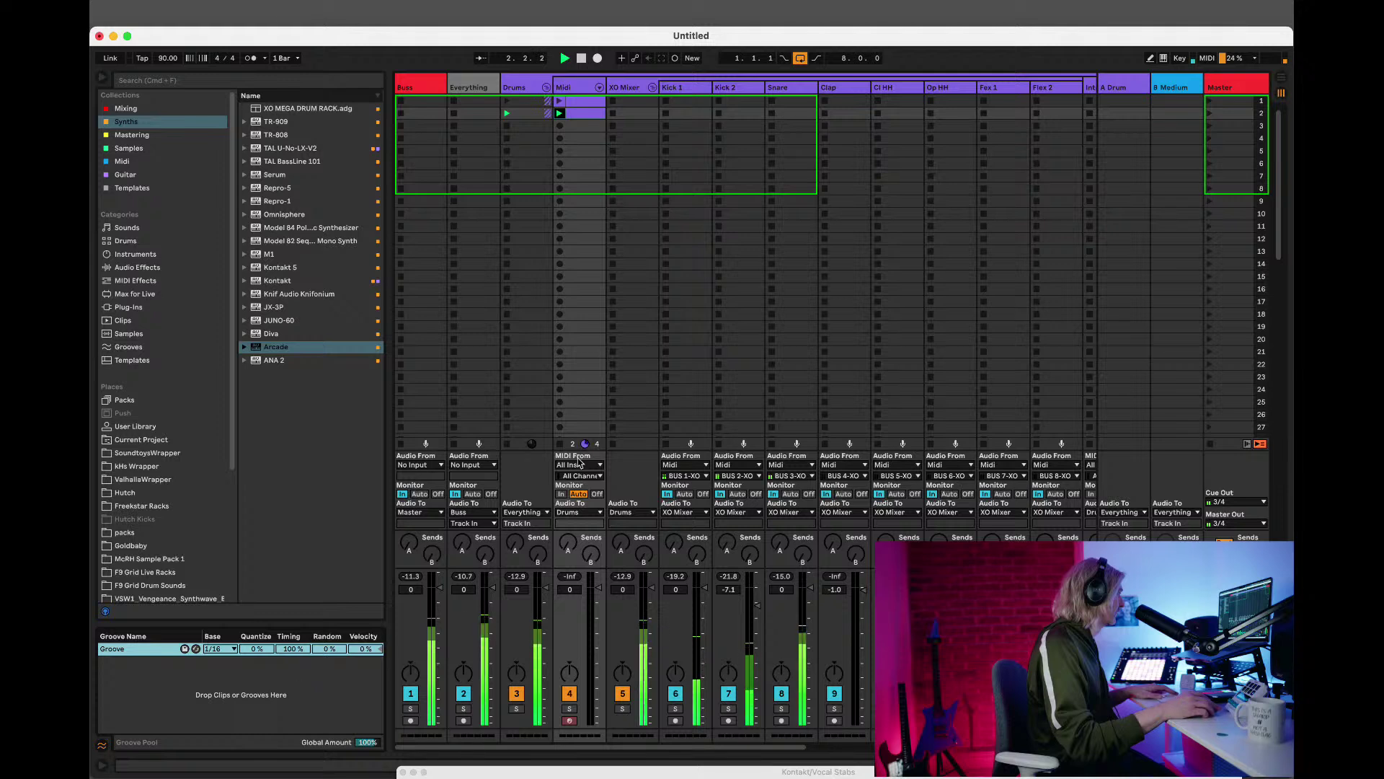
drag(190, 584, 222, 656)
scroll(743, 289, right, 8)
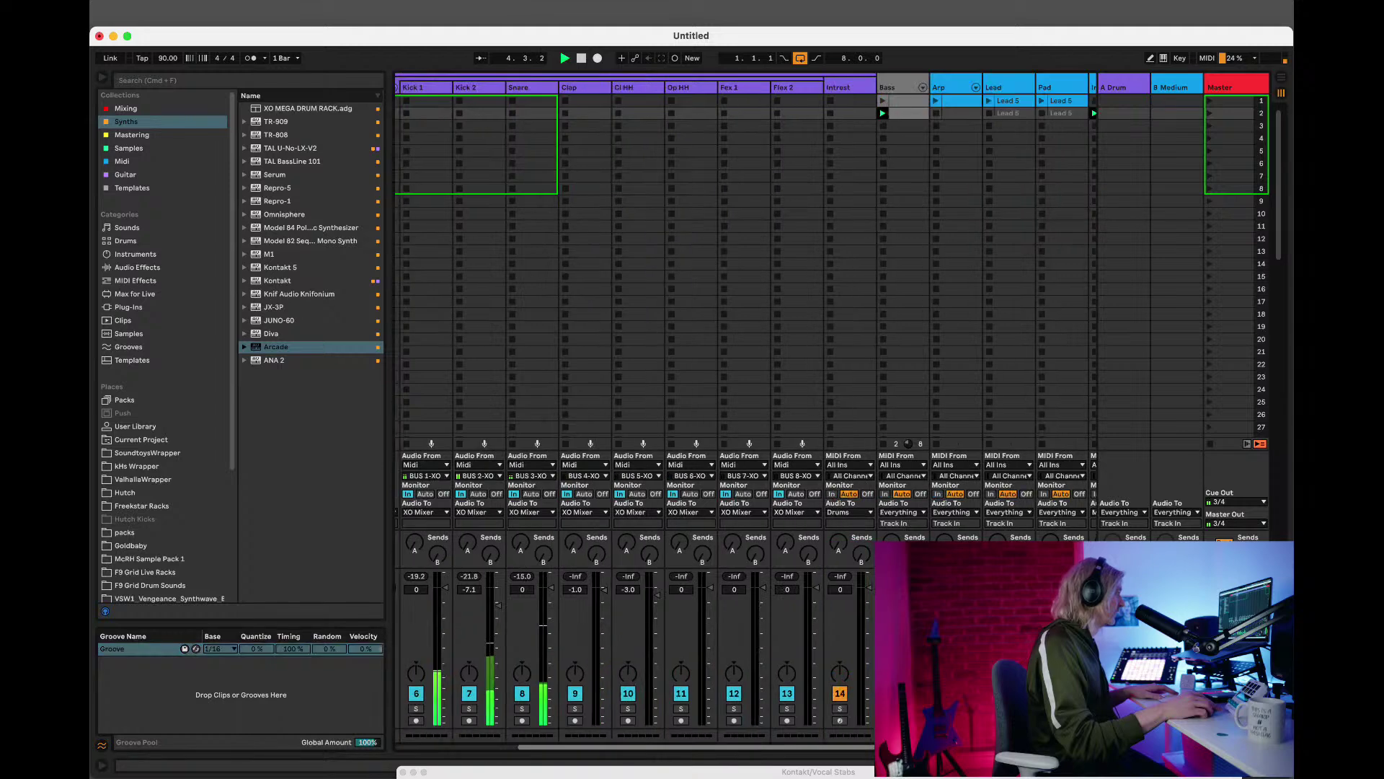
Apply the extracted groove to the second-scene clips on the Bass and Arp tracks and launch the second scene.
drag(118, 653, 552, 116)
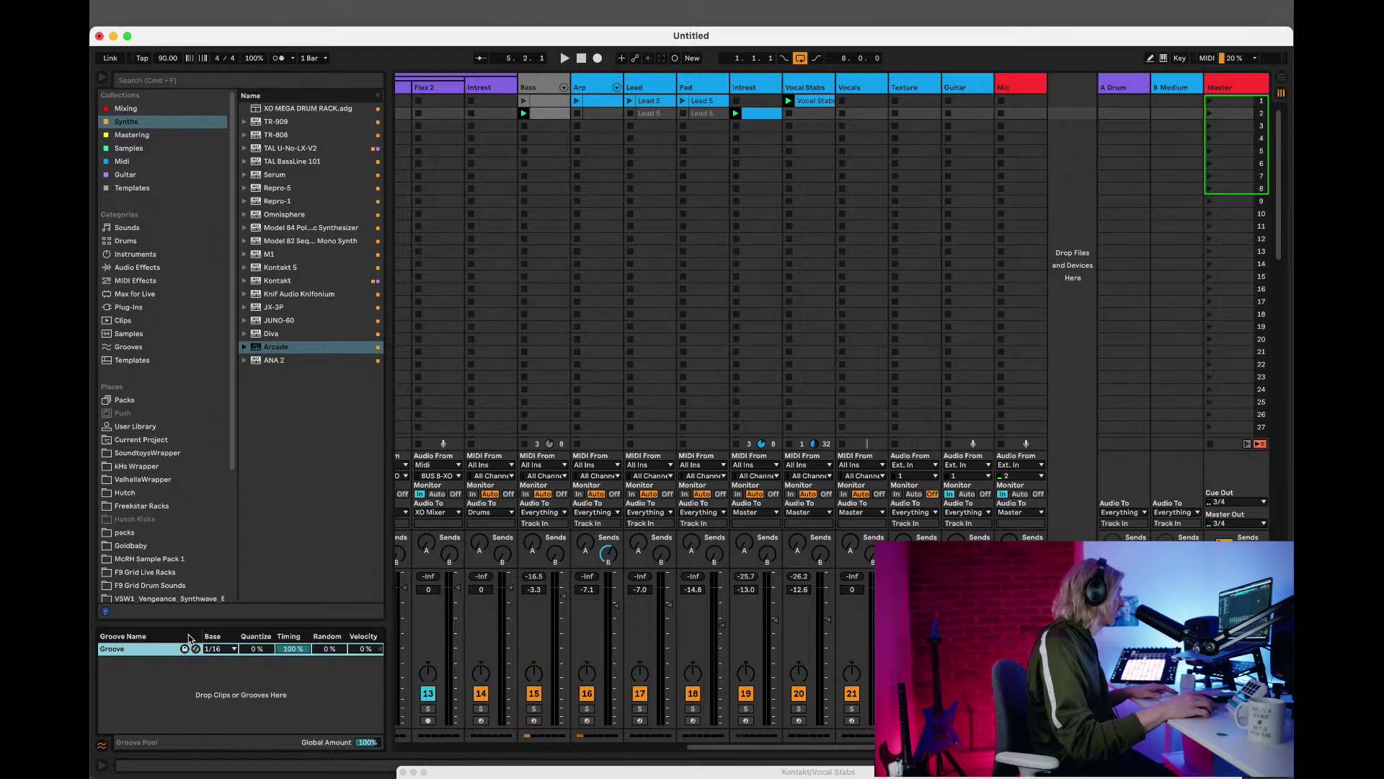
drag(172, 650, 530, 105)
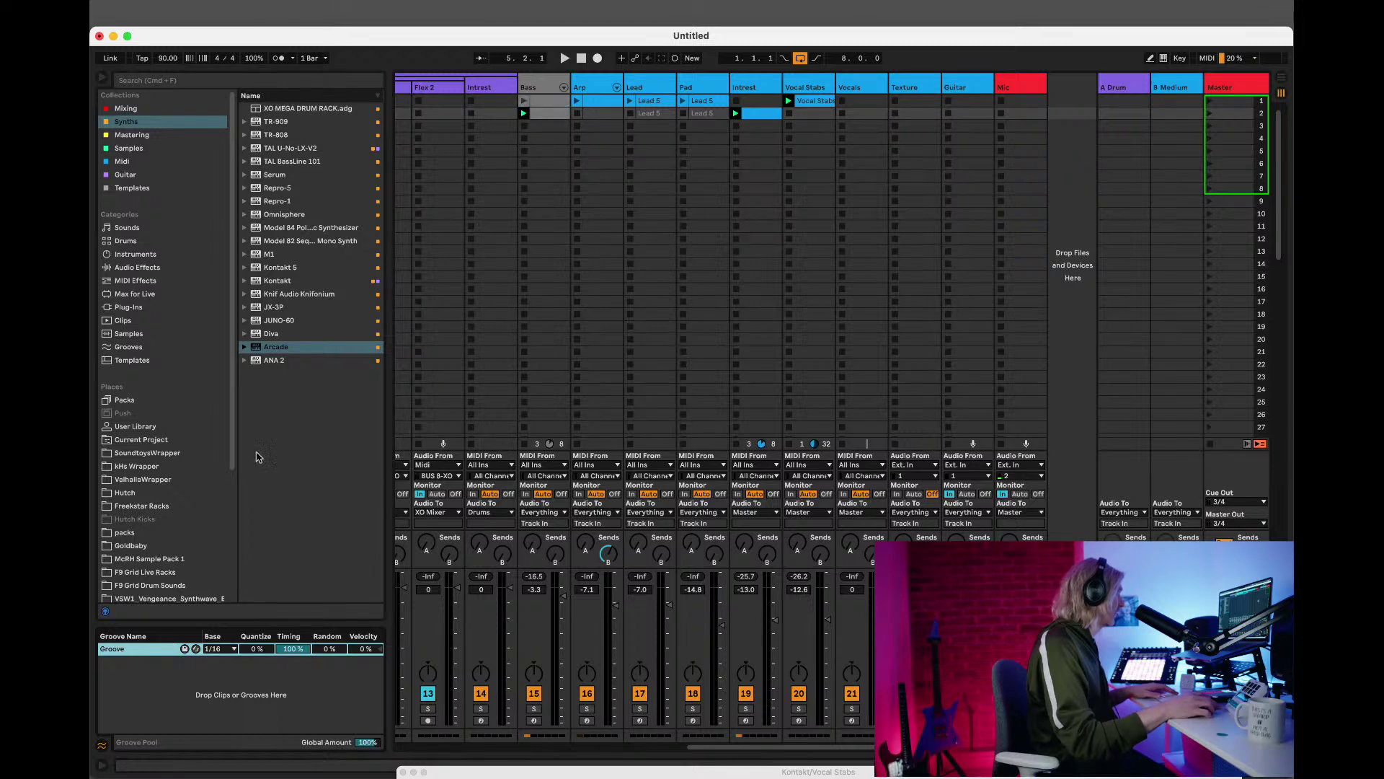
drag(140, 654, 590, 167)
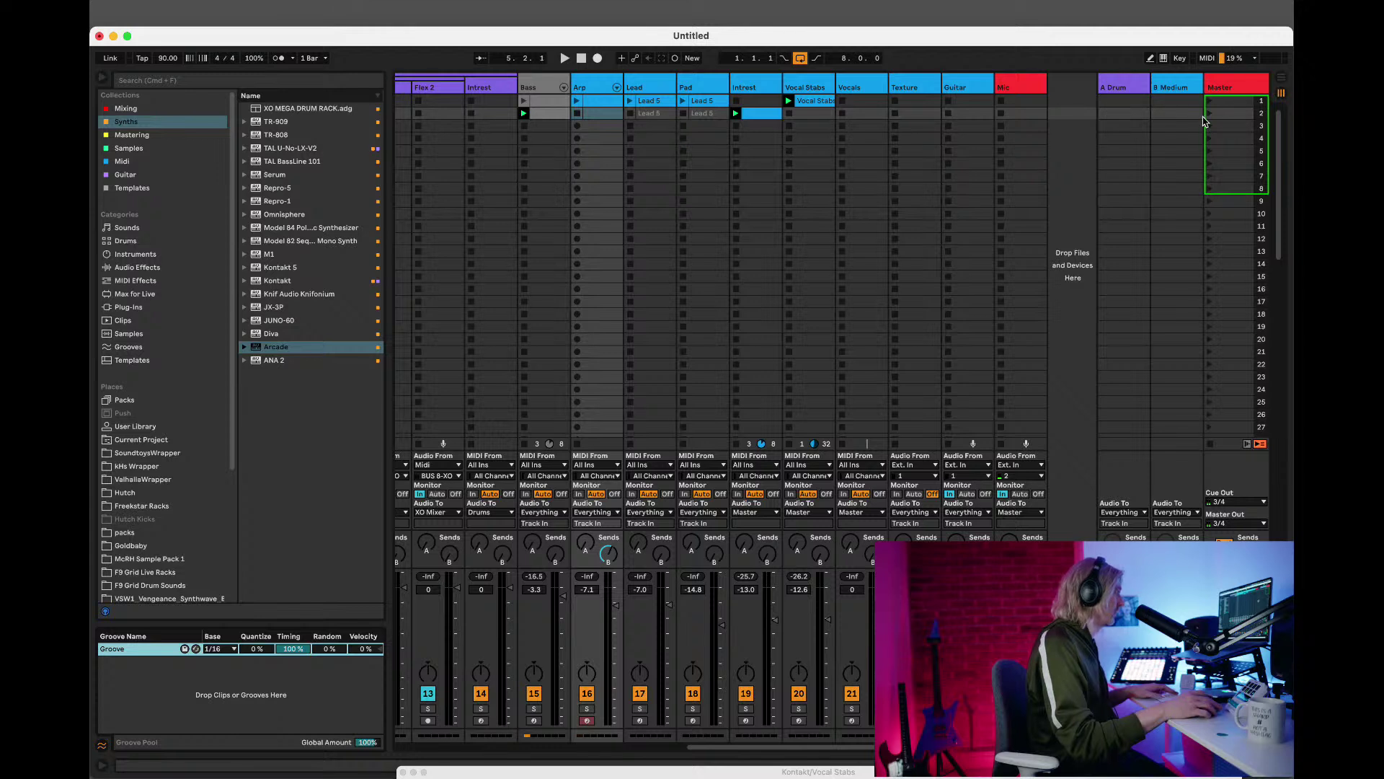
click(1209, 114)
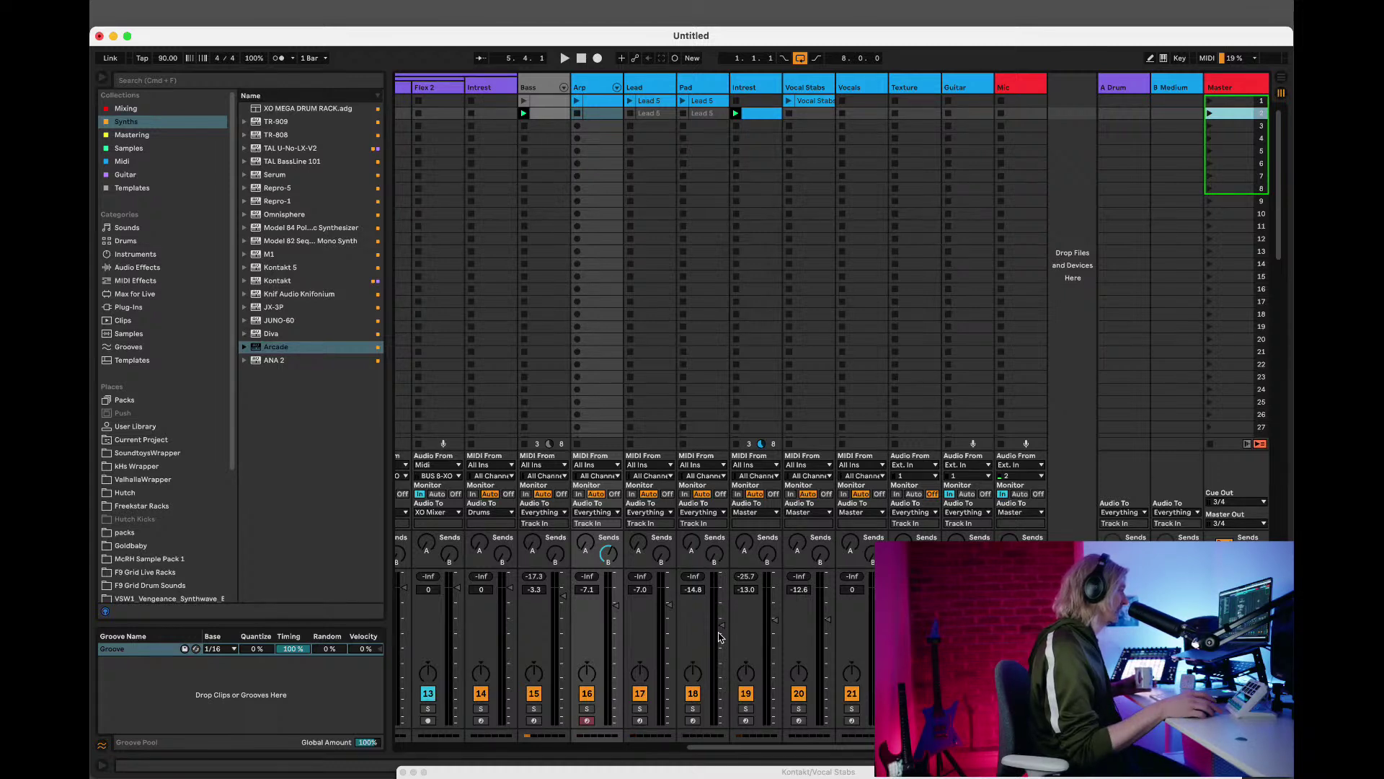
click(807, 607)
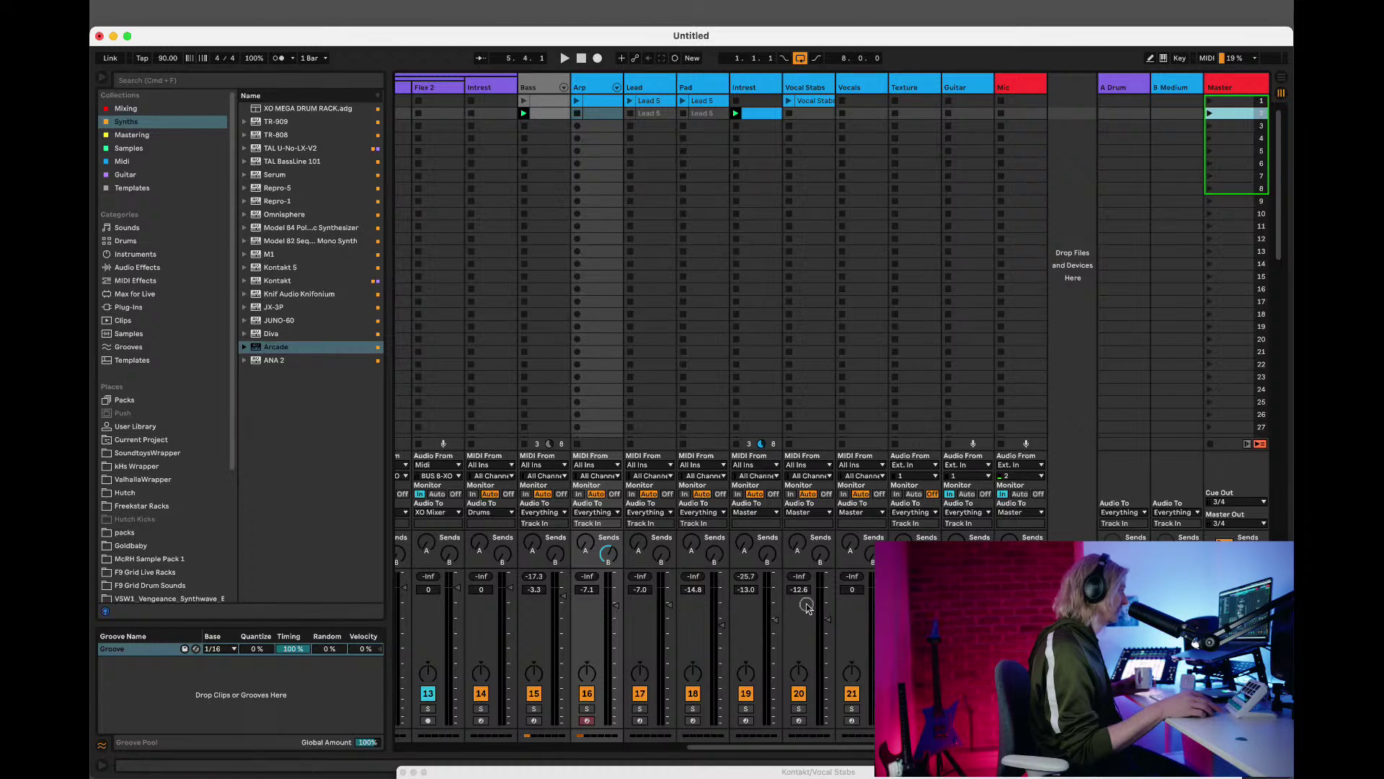
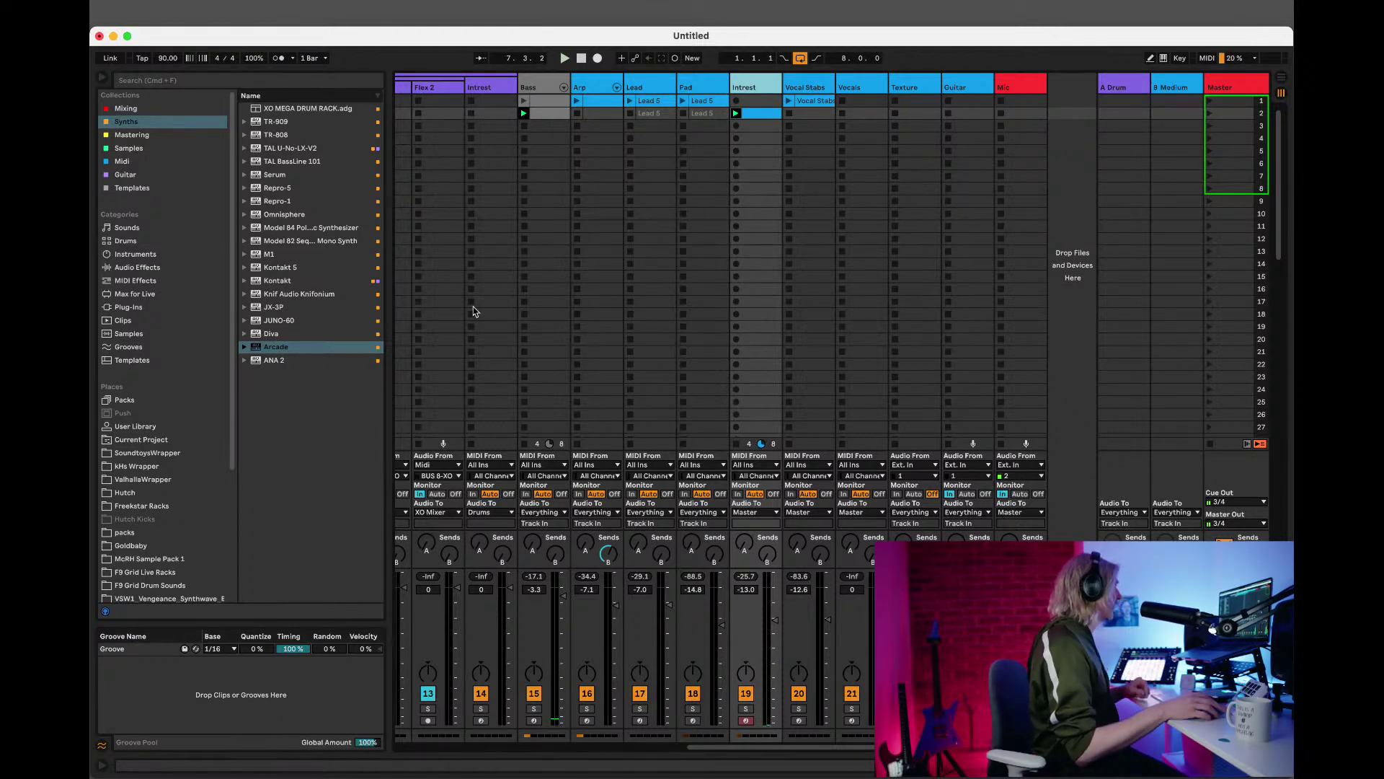
Load Audiomodern's AUv2 Gatelab plug-in onto the blue Intrest track and place it directly after SSL 4K E.
click(244, 80)
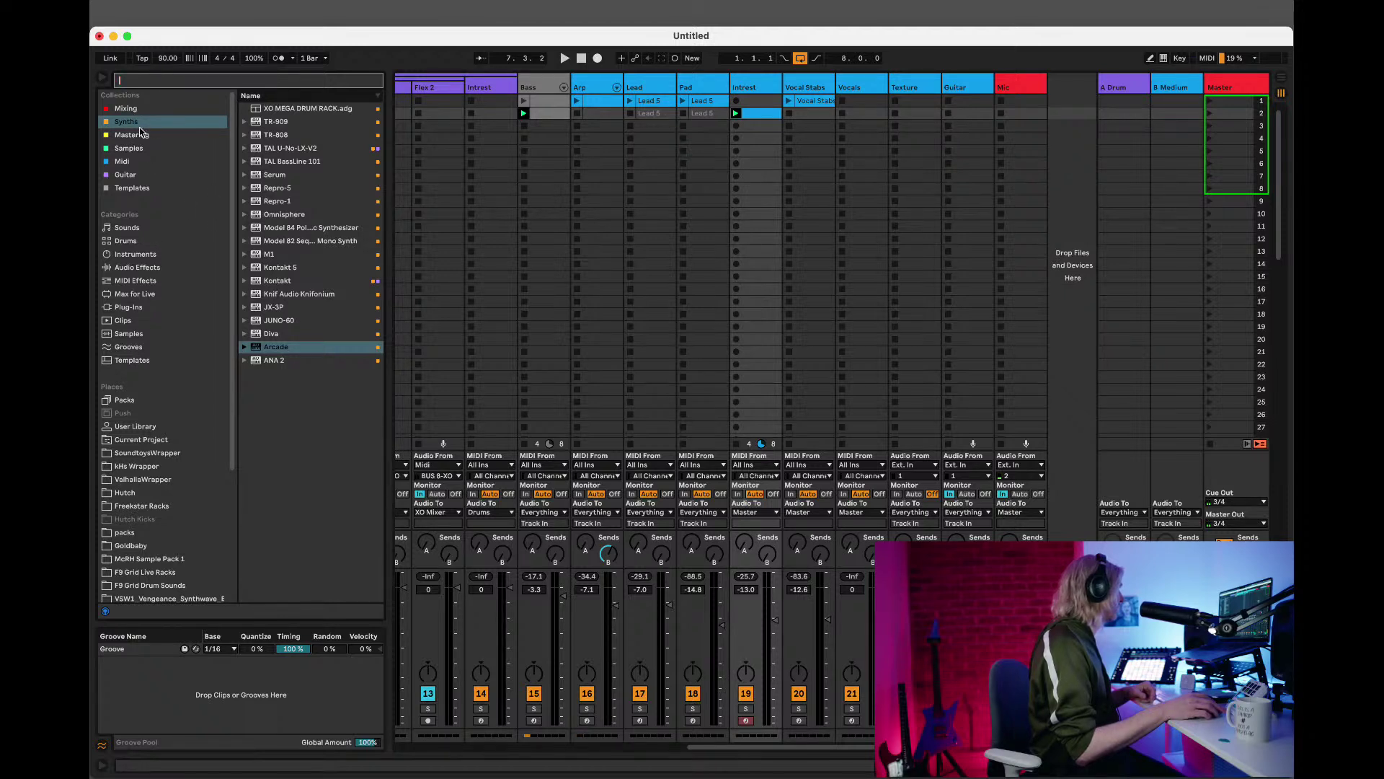
click(125, 308)
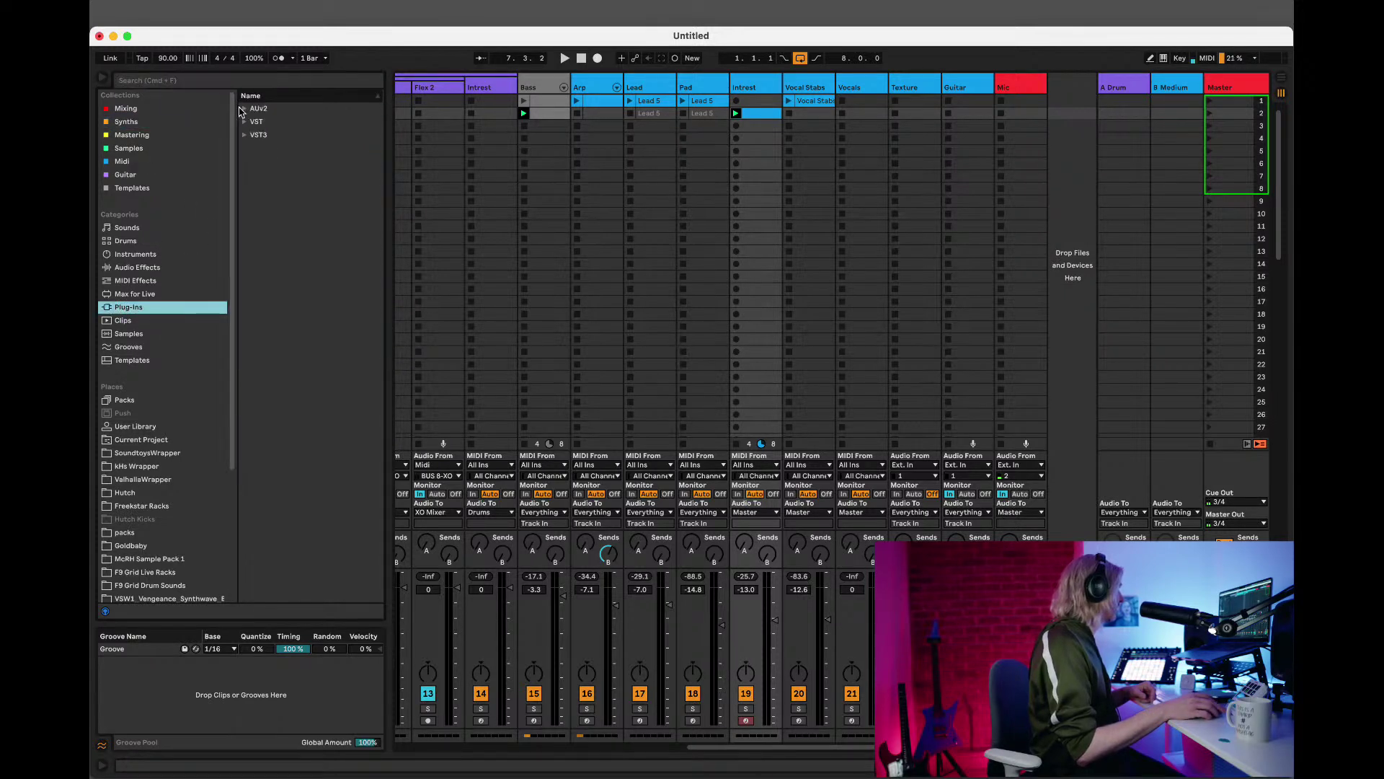
click(244, 108)
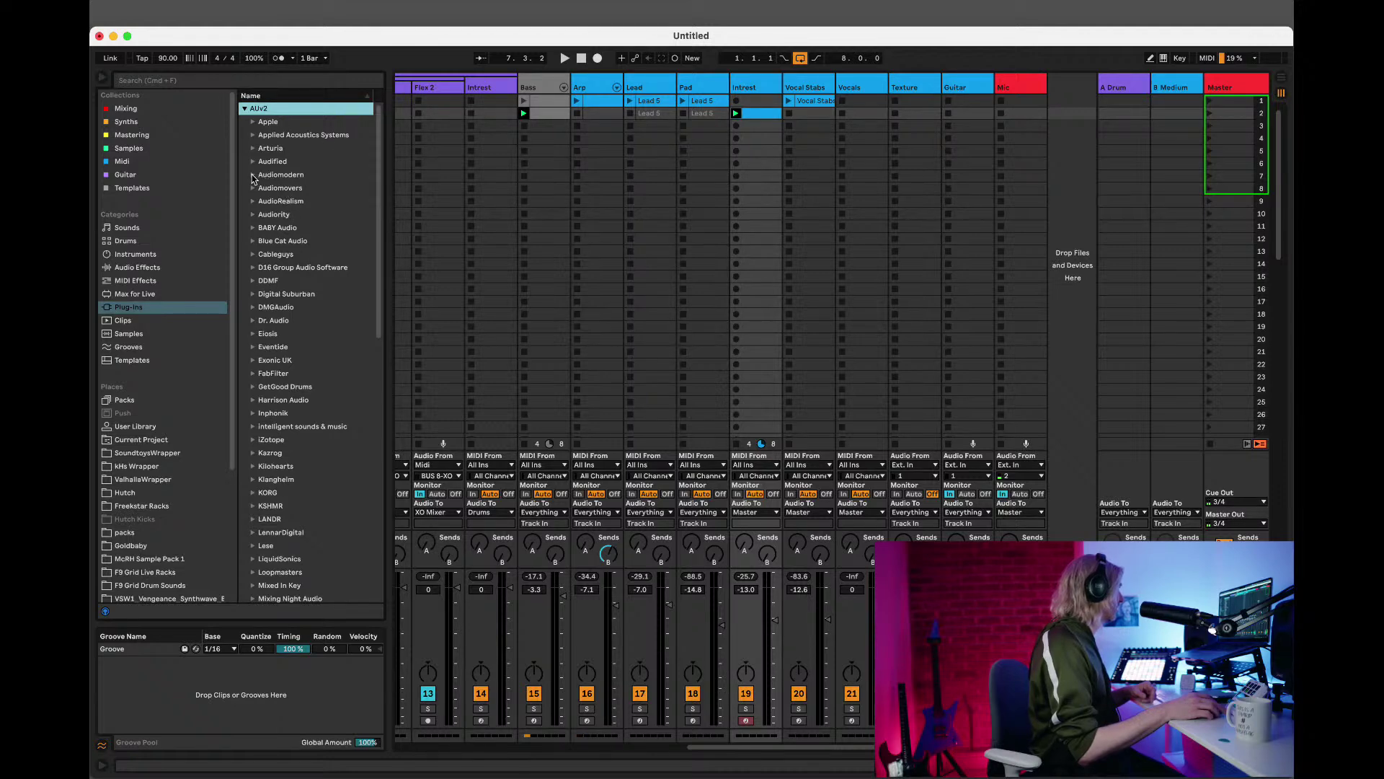
click(253, 175)
click(271, 202)
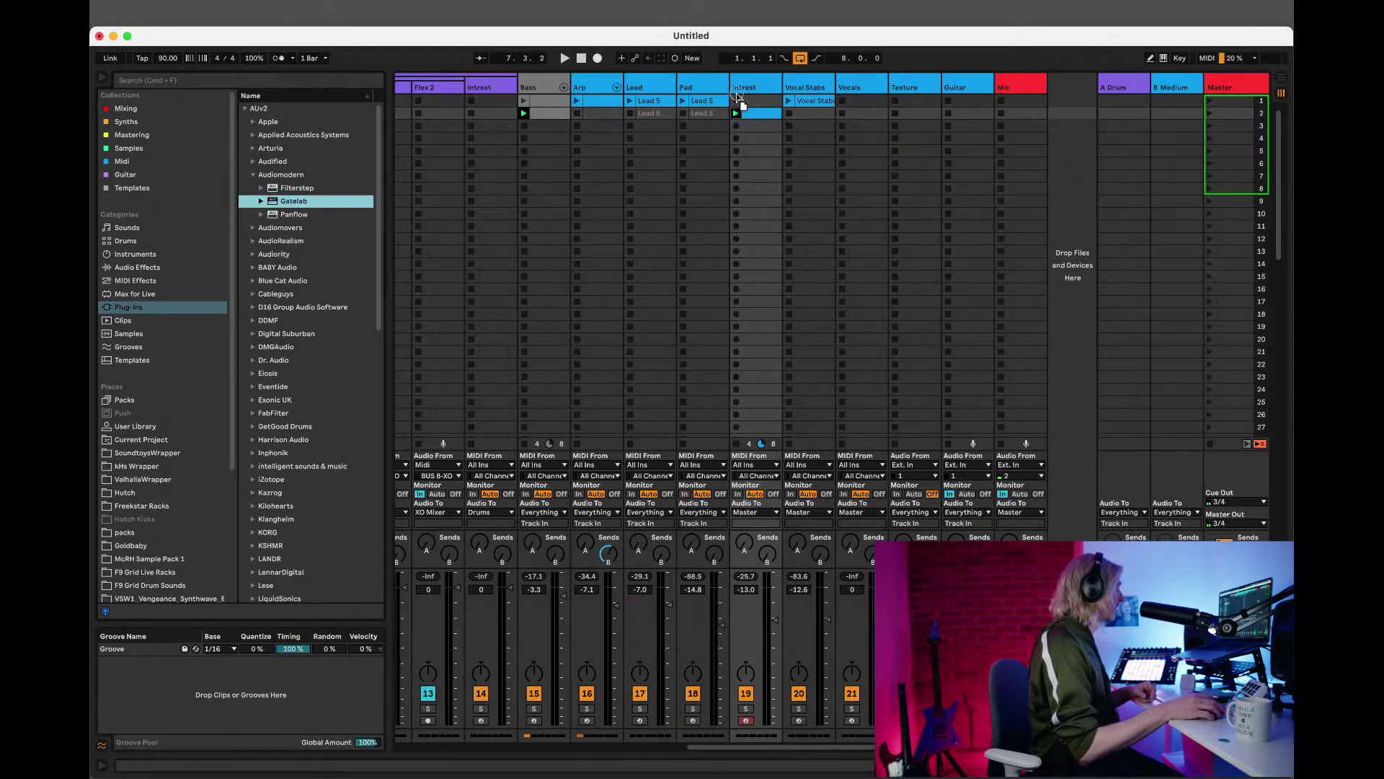
click(744, 89)
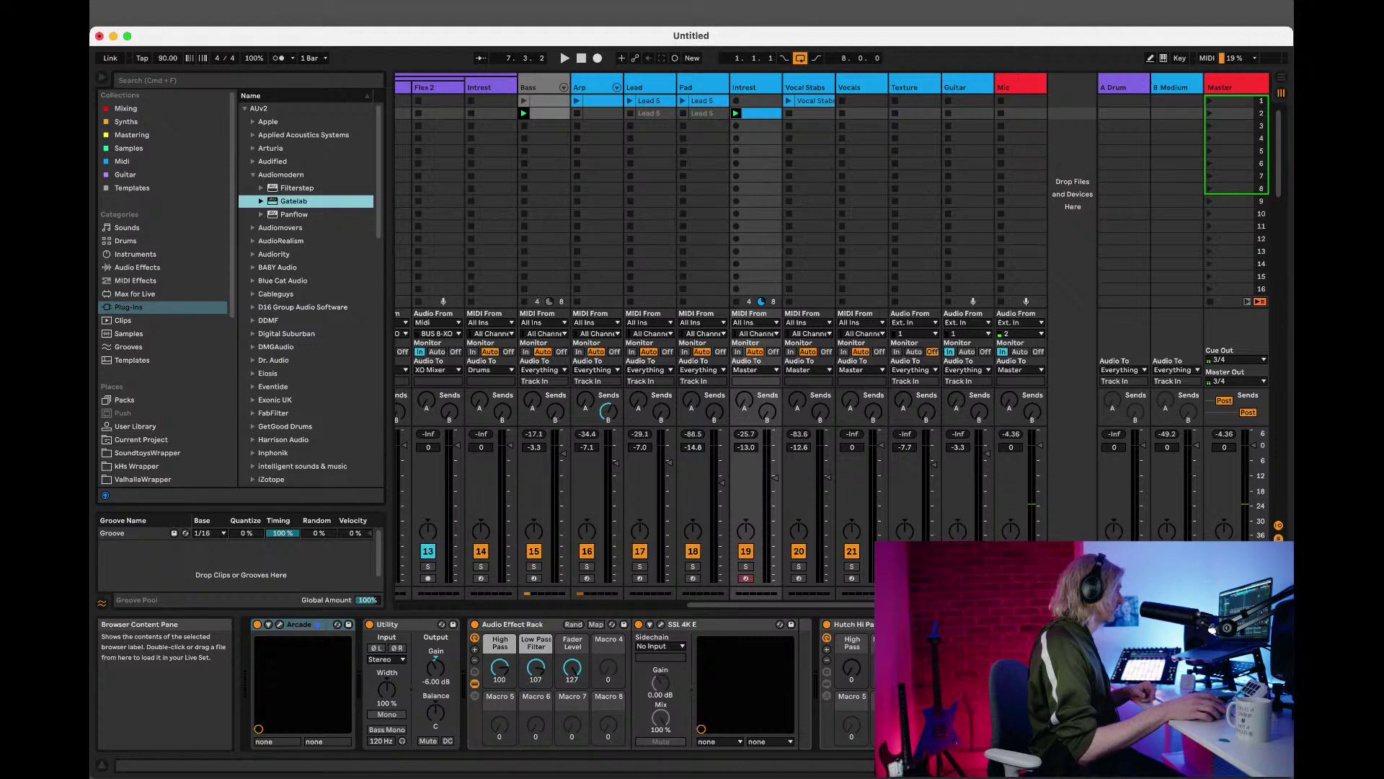
double_click(290, 201)
drag(1018, 624, 829, 644)
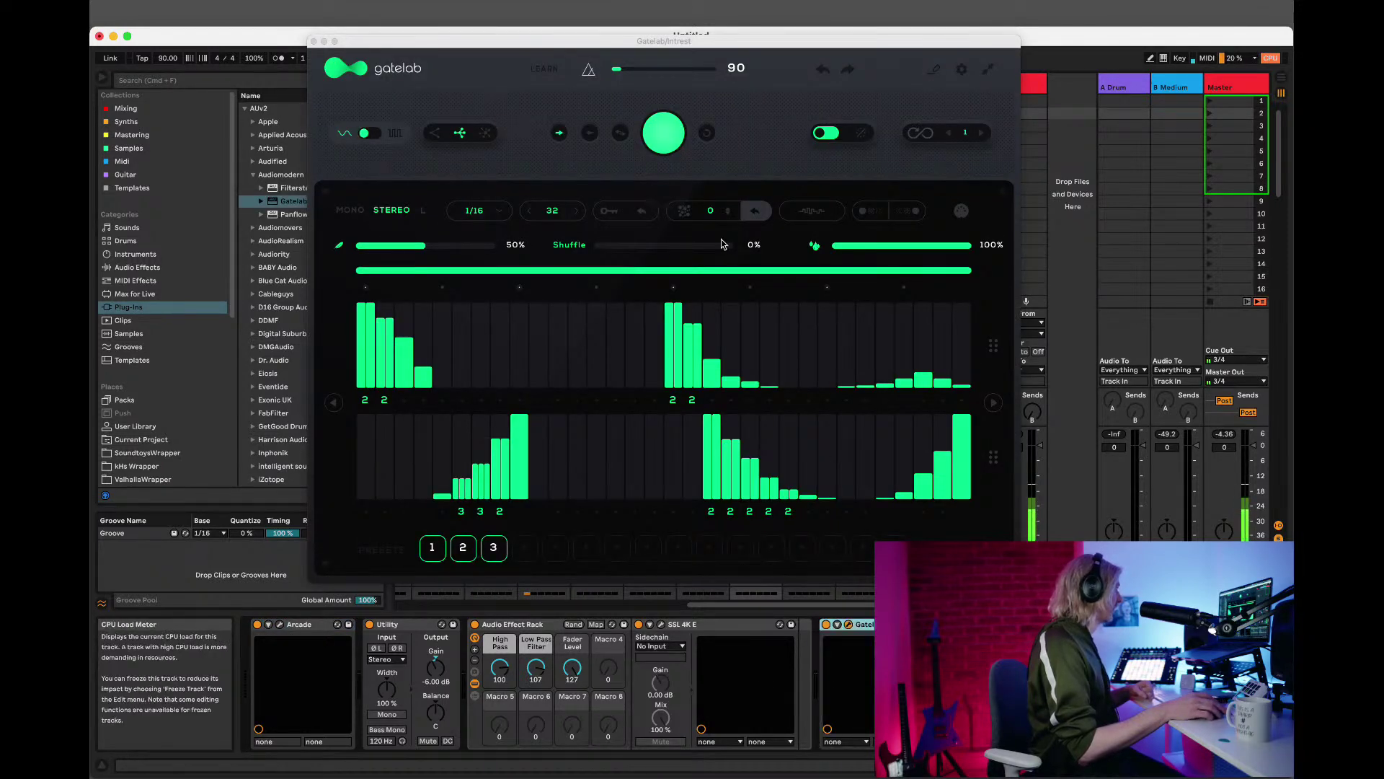
Open Gatelab's selection of preset gate pattern shapes.
click(839, 210)
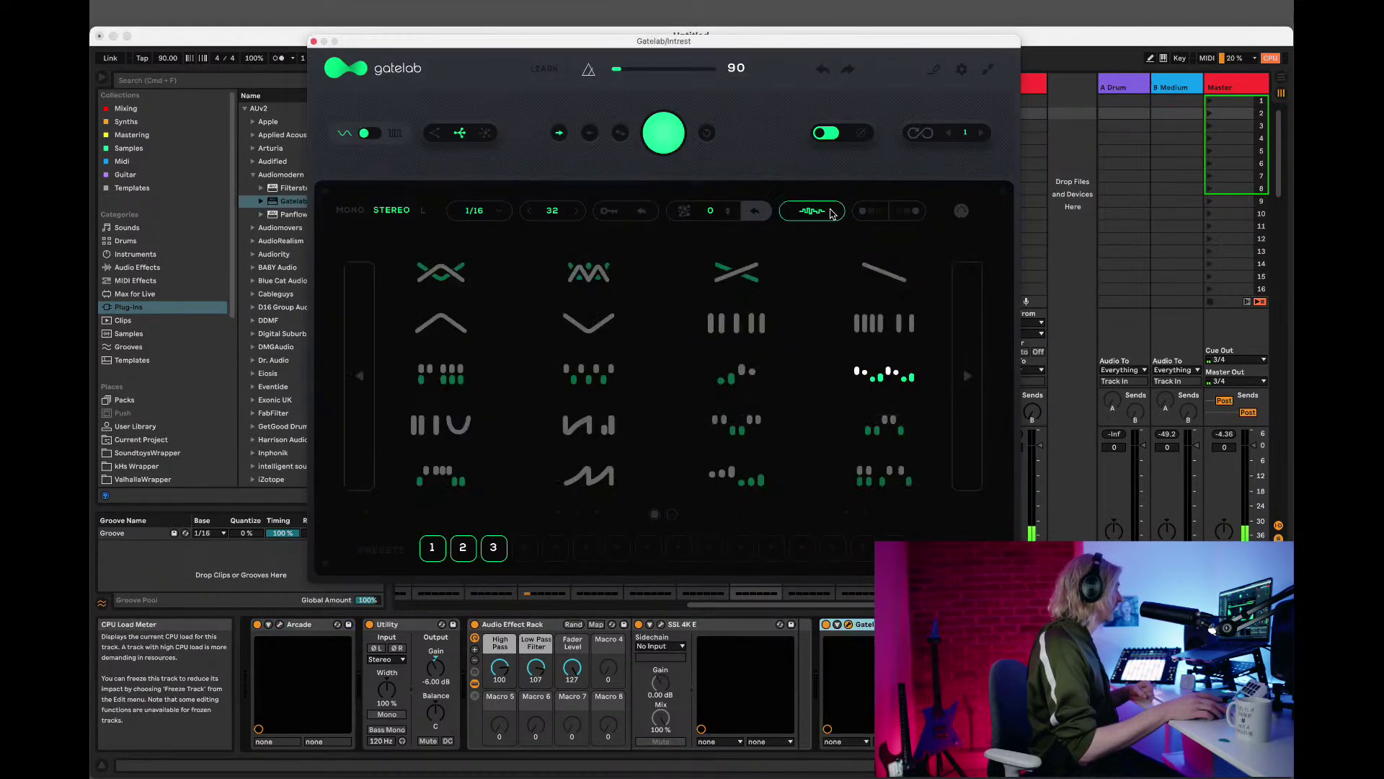
Edit the 32-step Gatelab pattern so that every odd step is on and every even step is off.
click(870, 322)
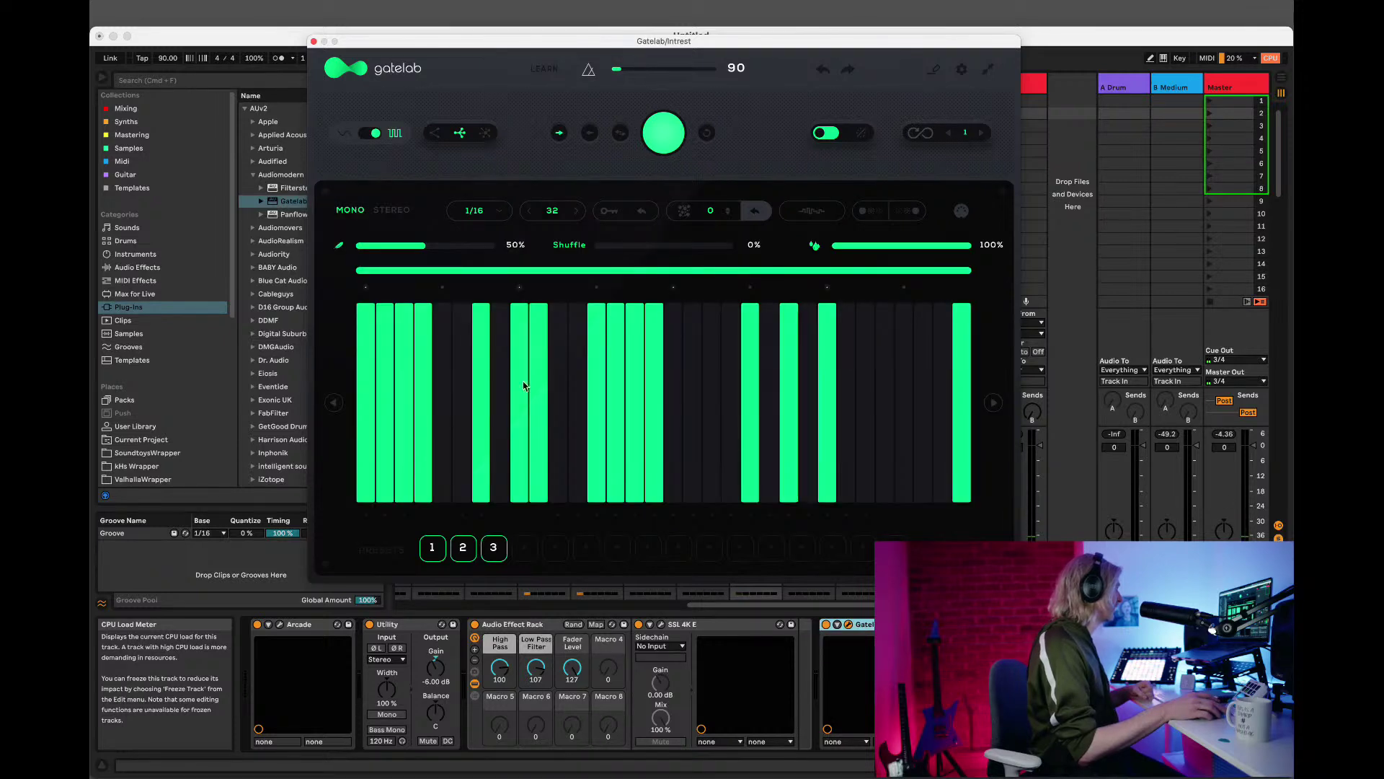
click(383, 362)
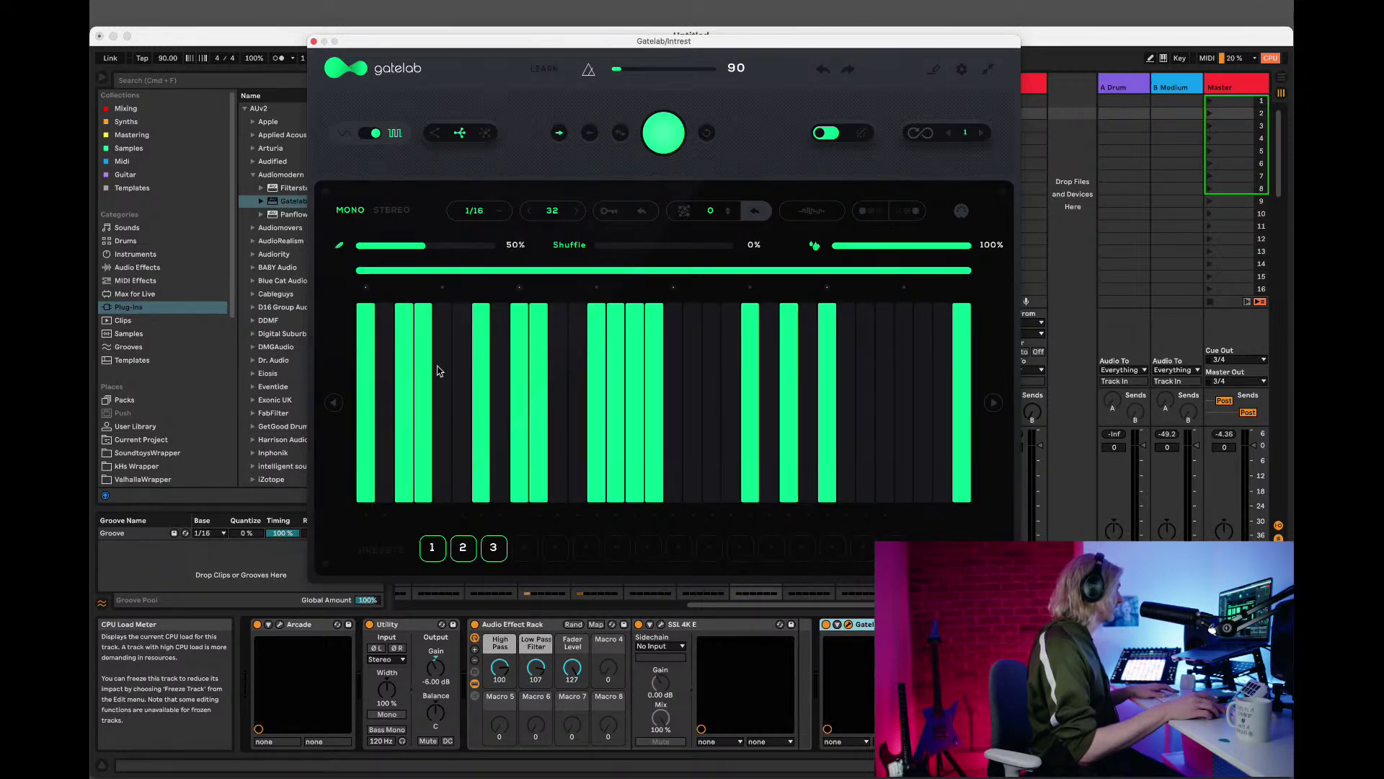
click(425, 368)
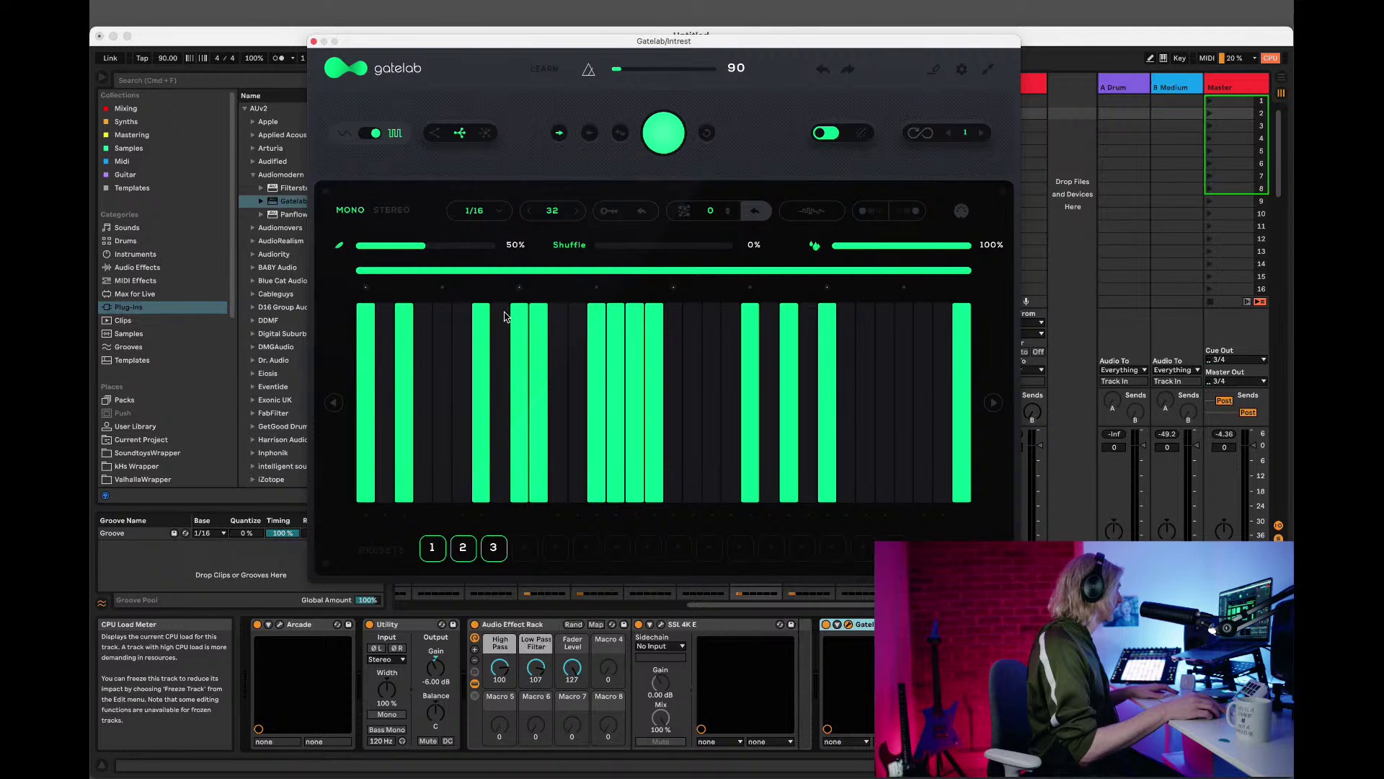
click(442, 310)
click(540, 315)
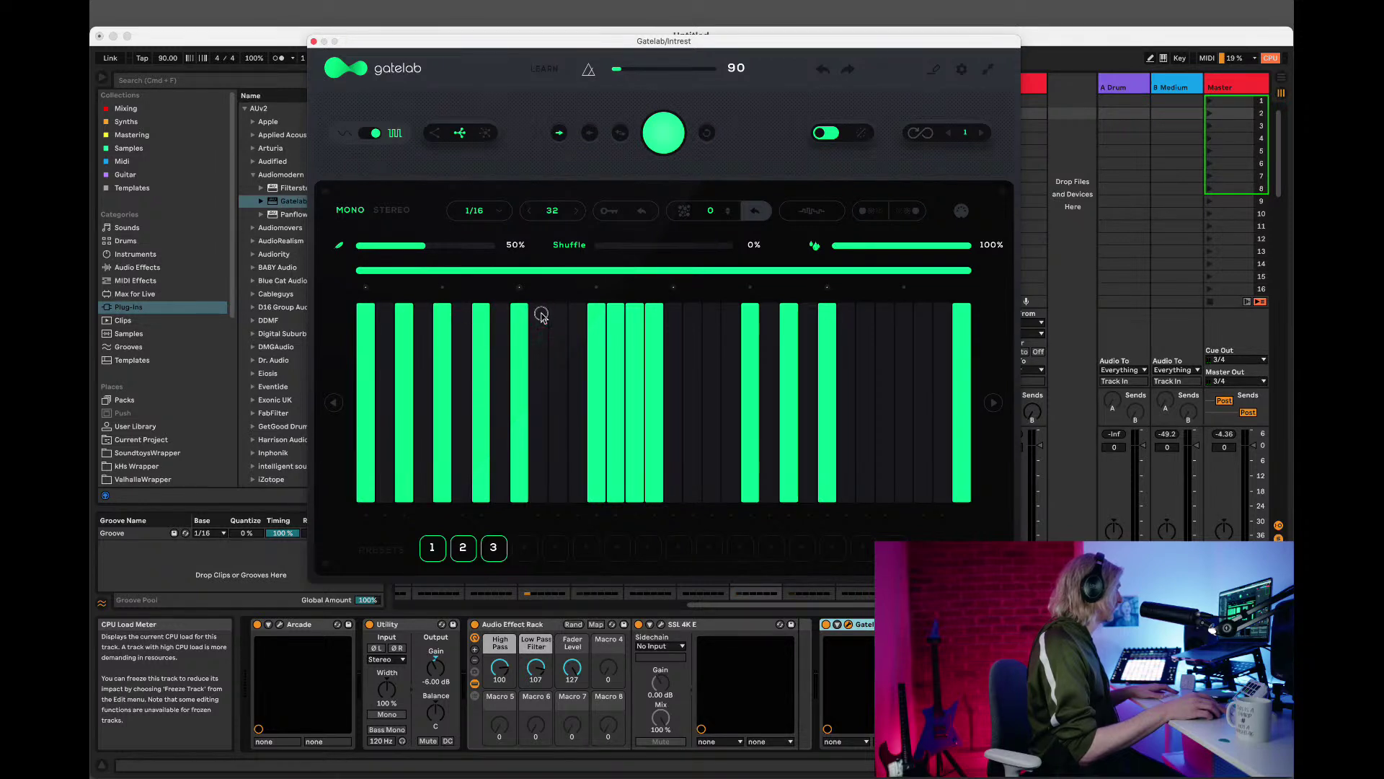
click(558, 310)
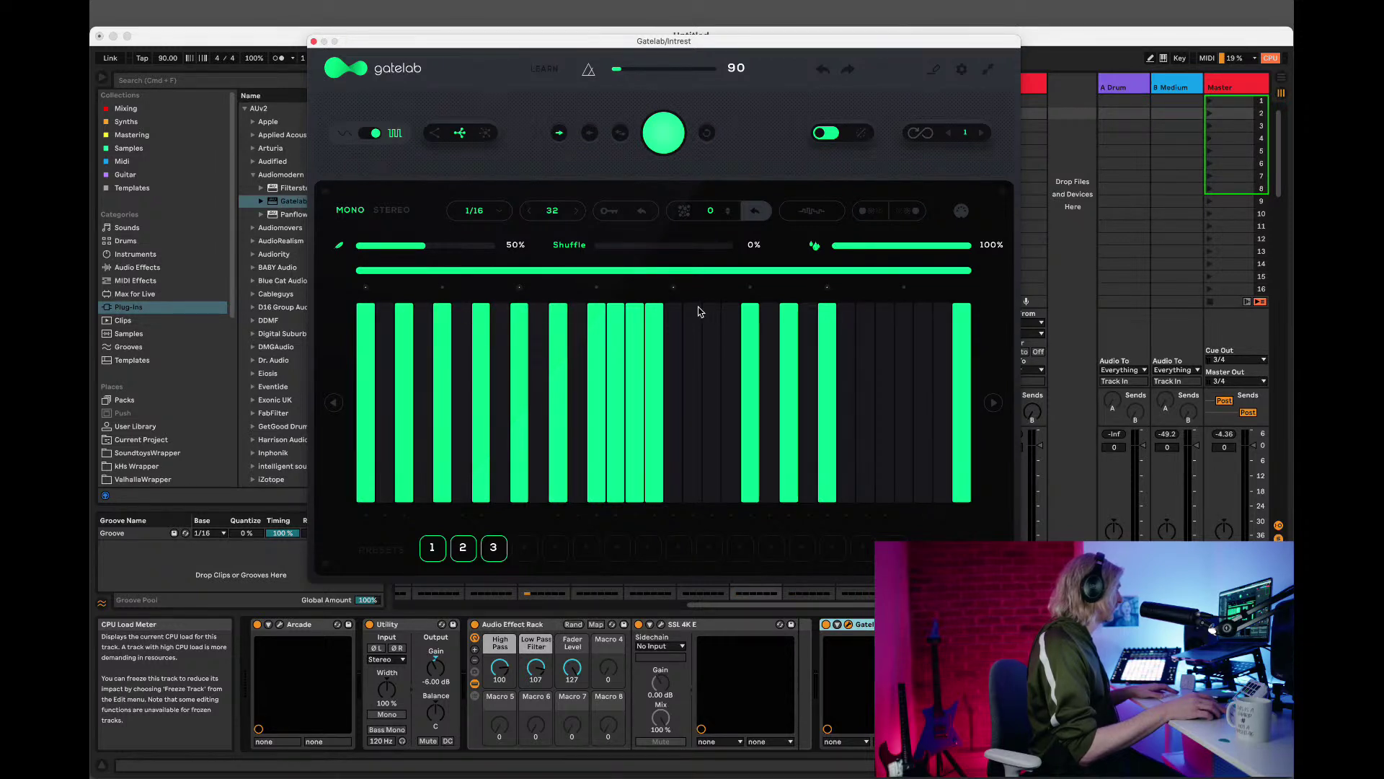
click(616, 318)
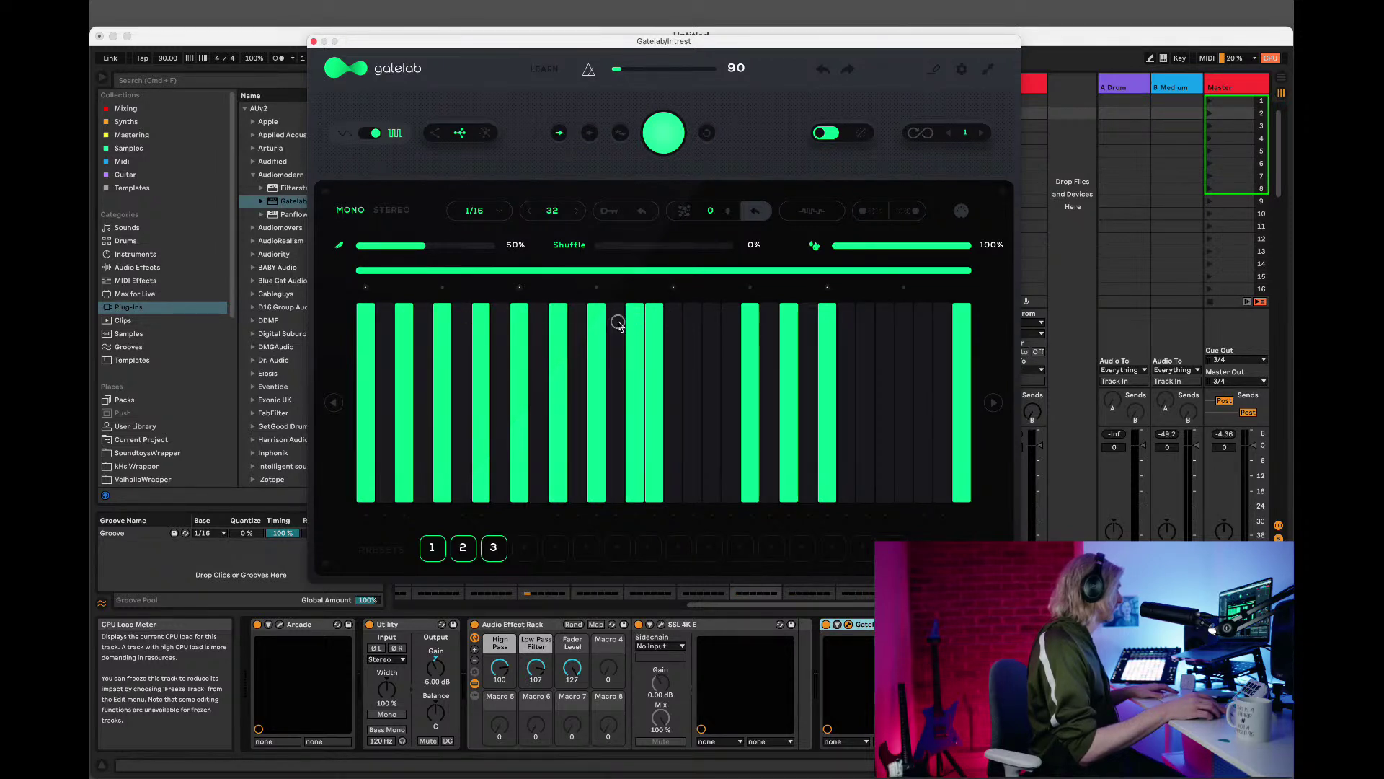
click(654, 317)
click(683, 319)
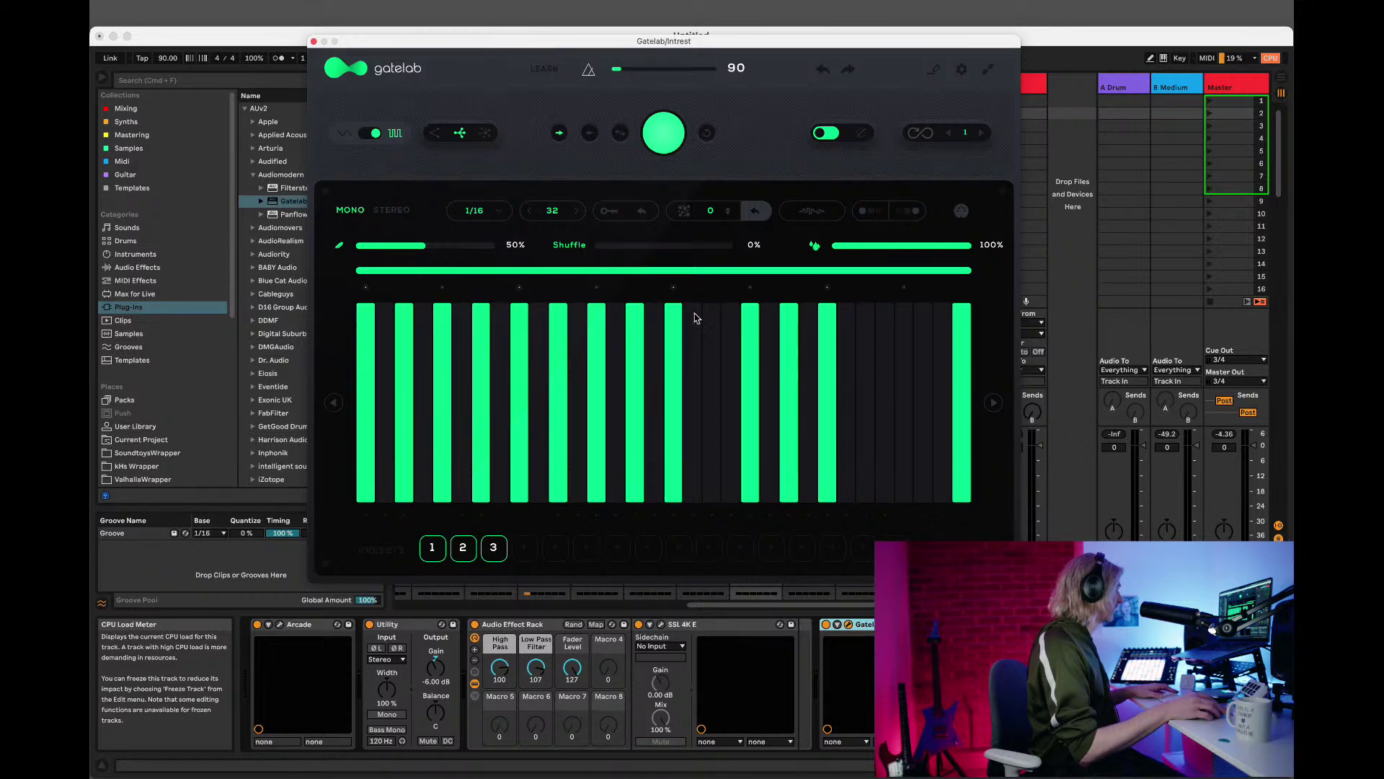
click(710, 314)
click(866, 312)
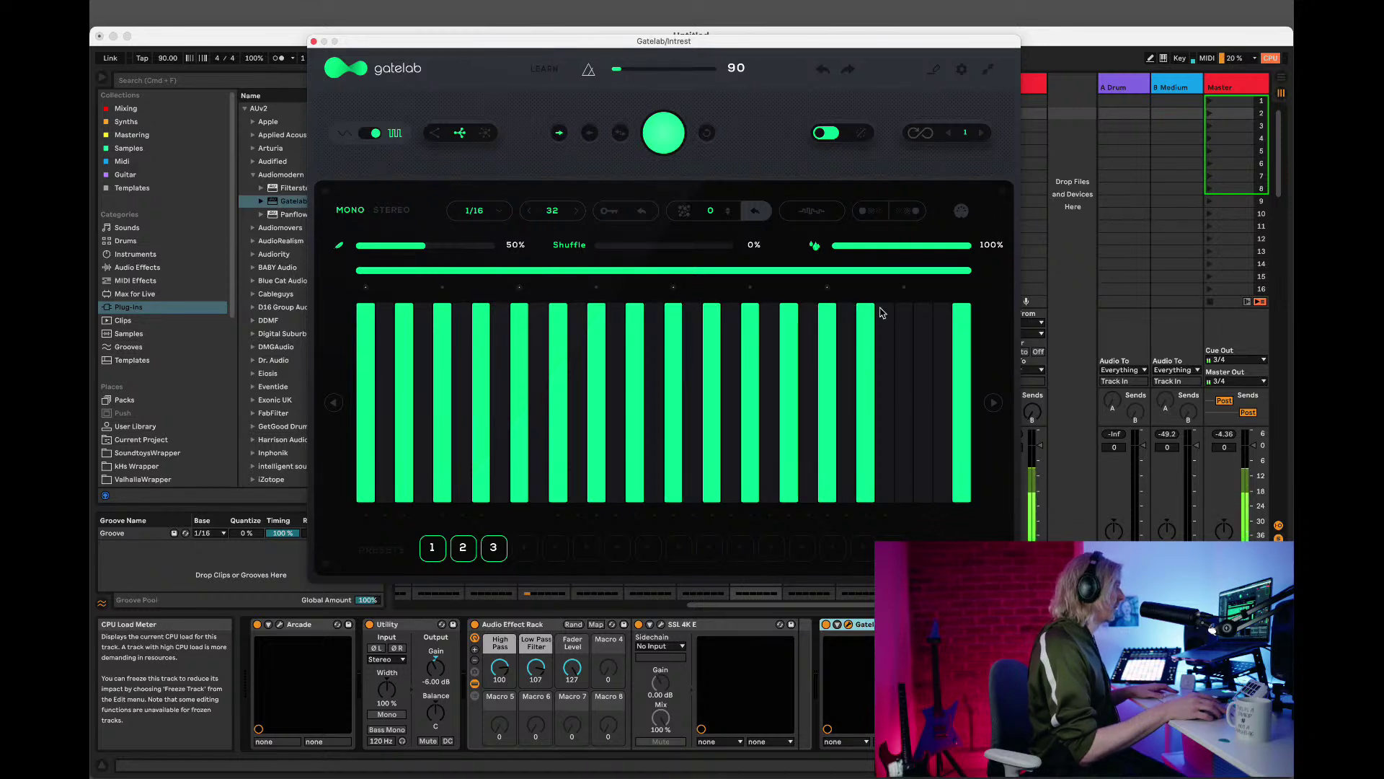
click(906, 318)
click(947, 315)
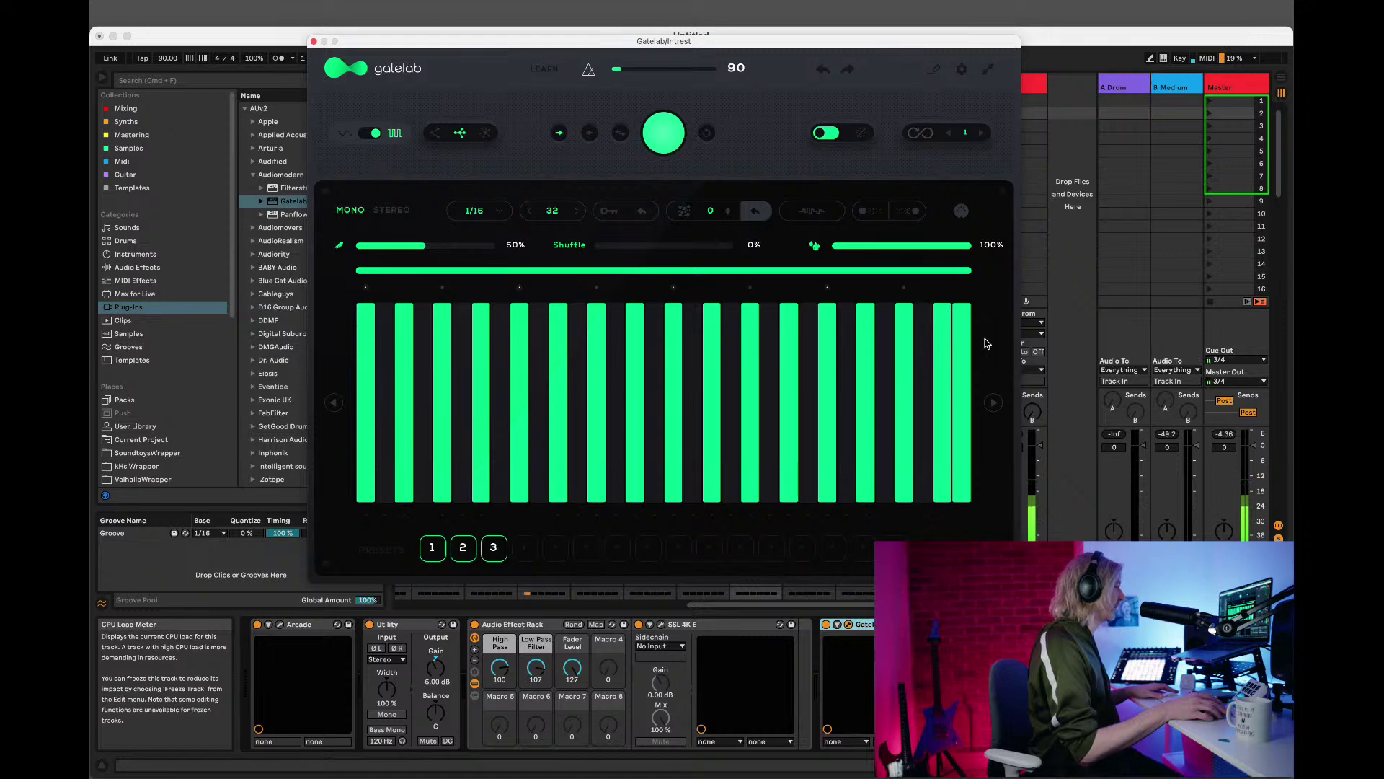
click(966, 343)
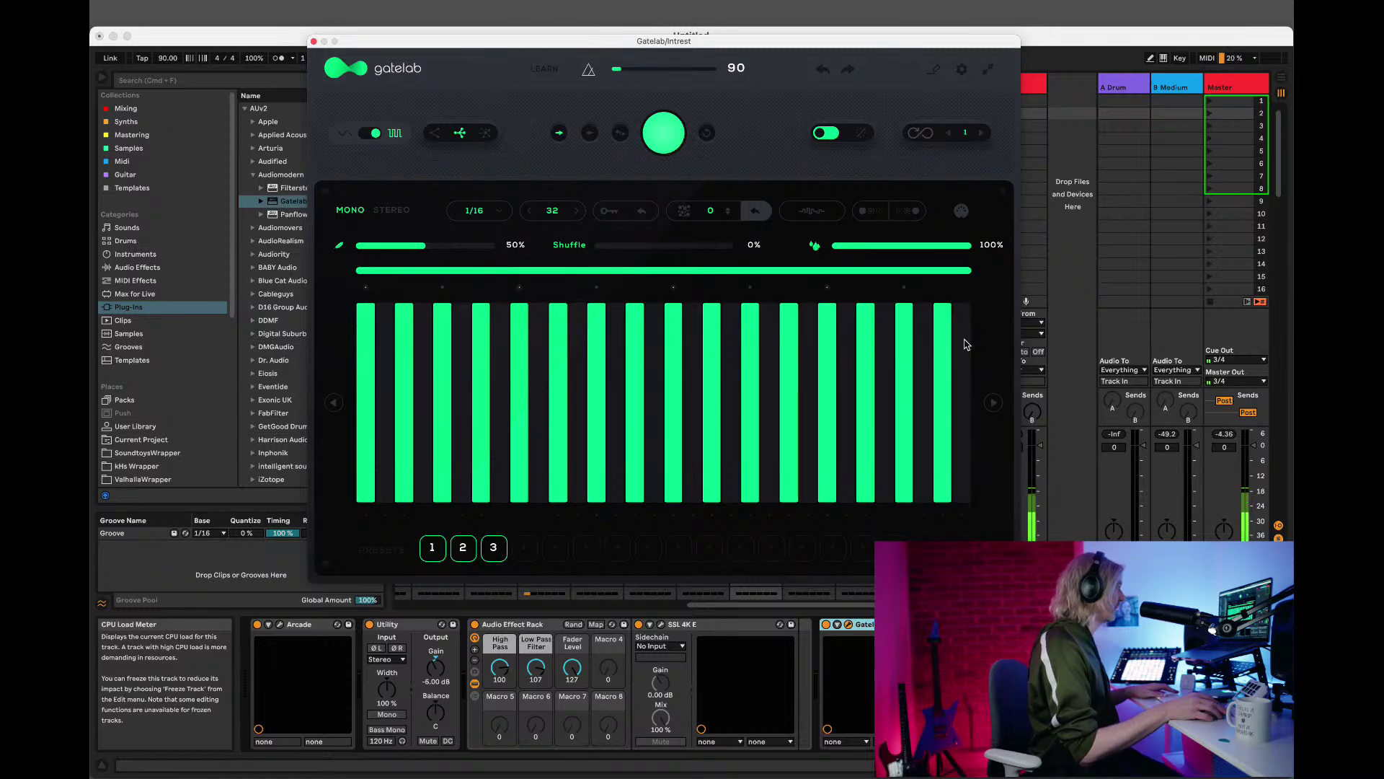
Turn on gate steps 2 and 4 so the first five steps of the pattern are filled.
mouse_move(834, 46)
mouse_down()
mouse_move(621, 214)
mouse_move(820, 67)
mouse_up()
click(370, 337)
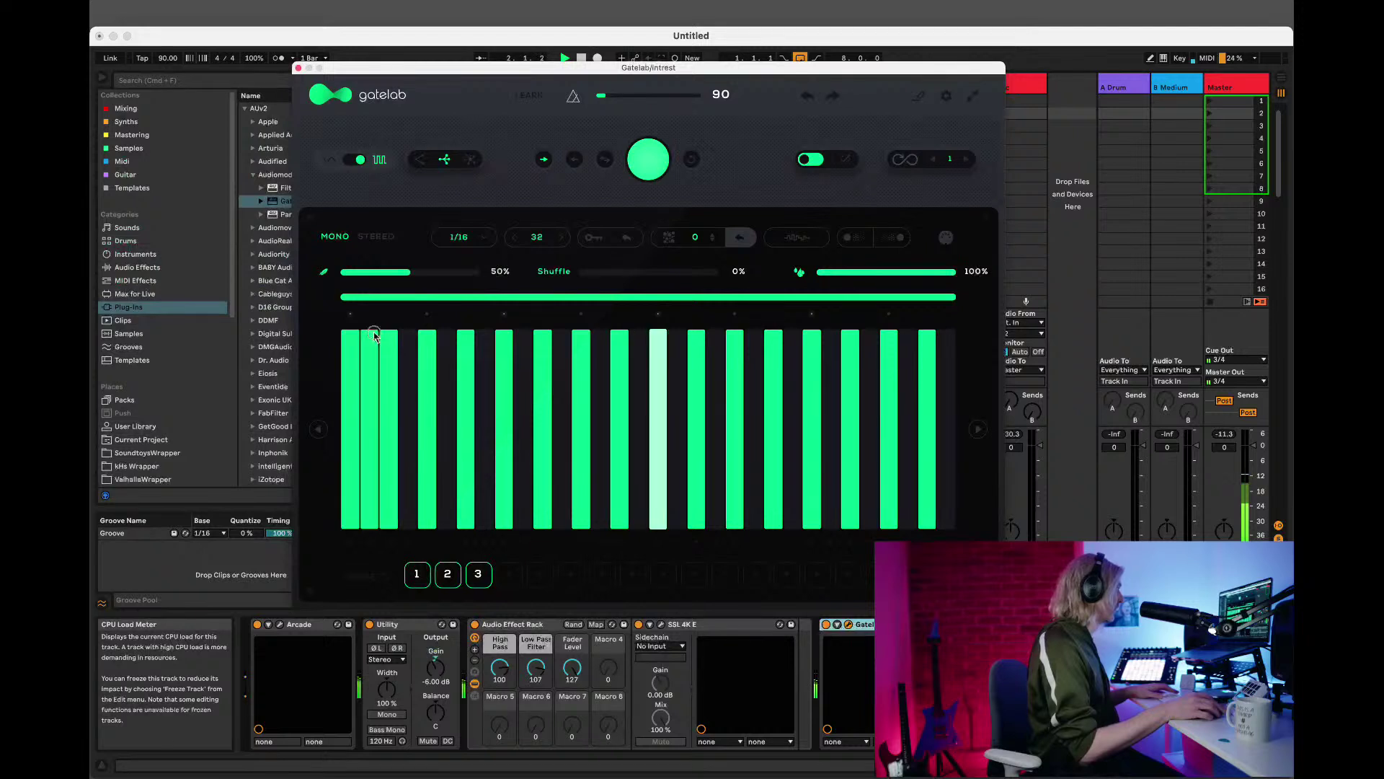
click(406, 338)
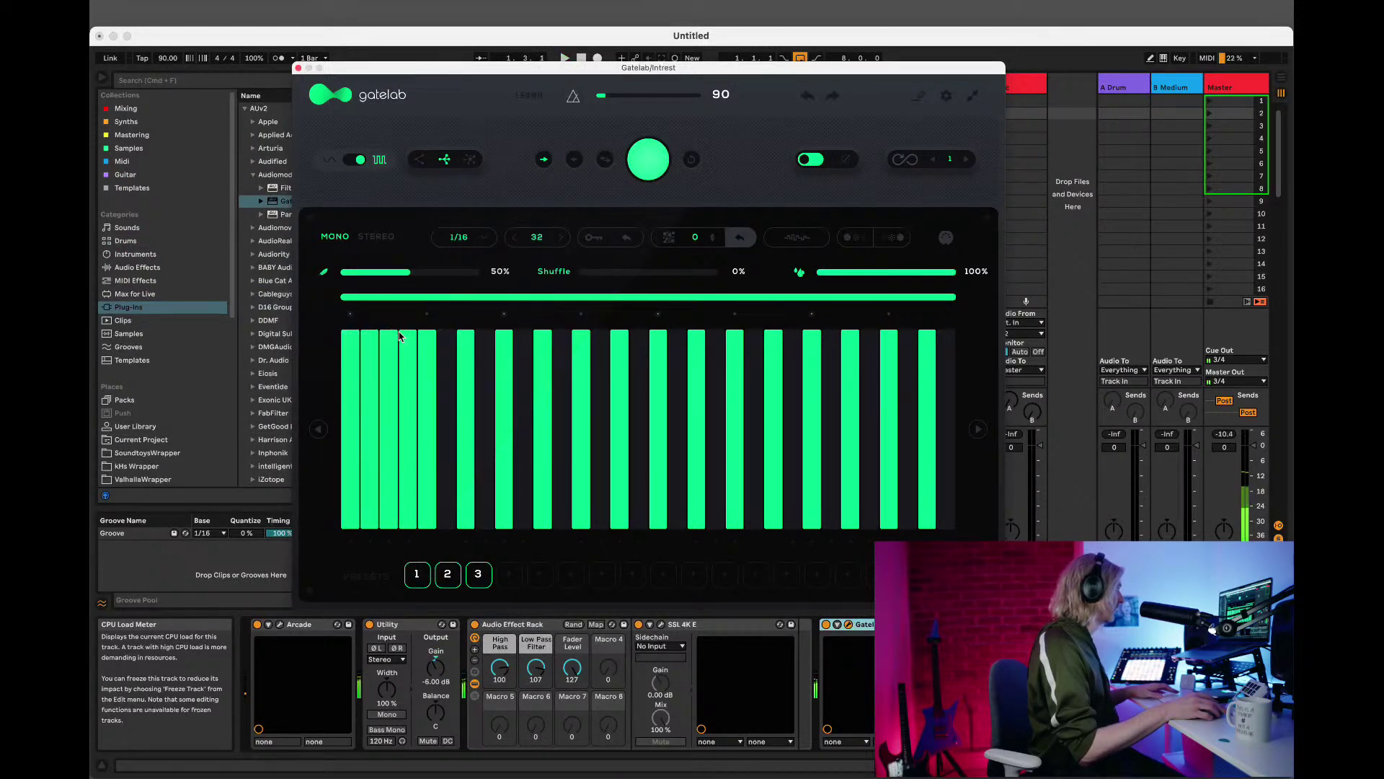
click(446, 342)
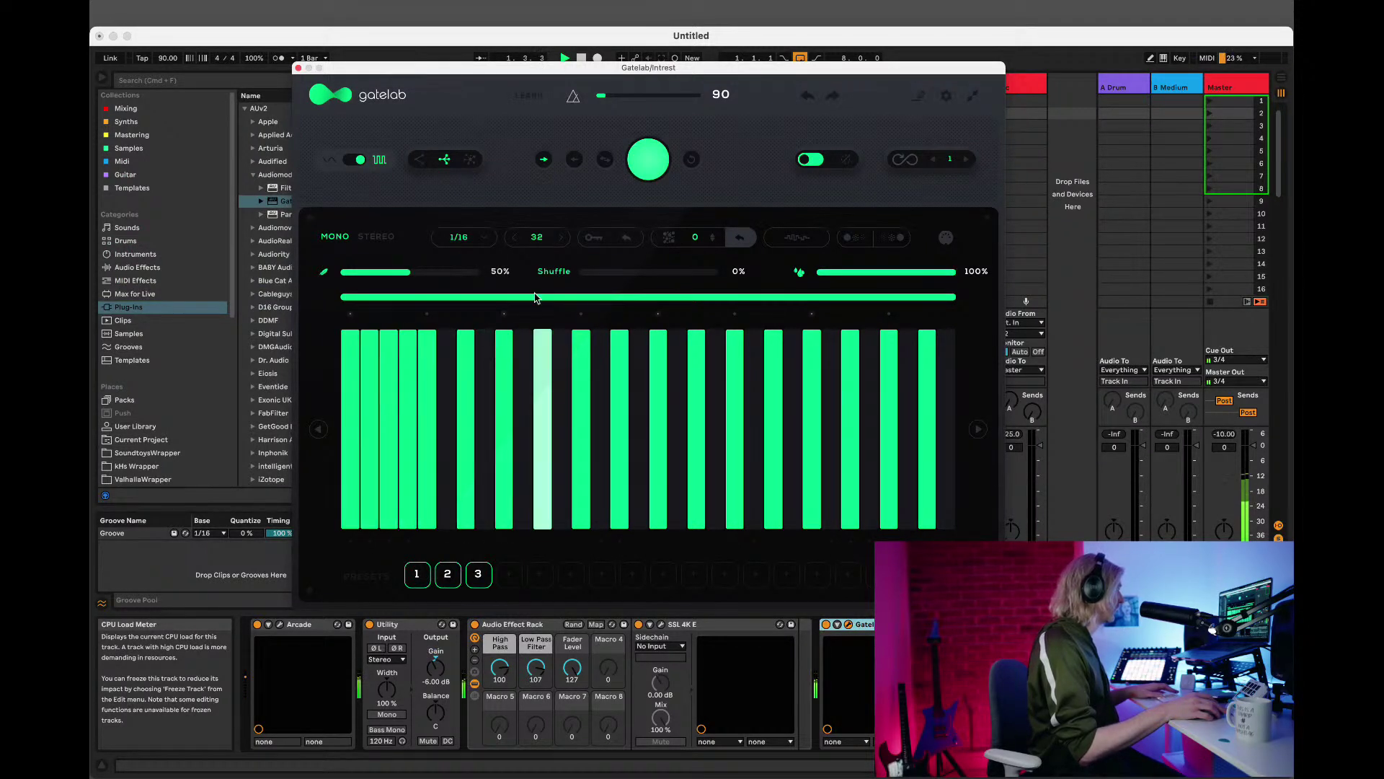
Set the gate rate to 1/32 and turn on steps 14 and 28 in the pattern.
click(464, 237)
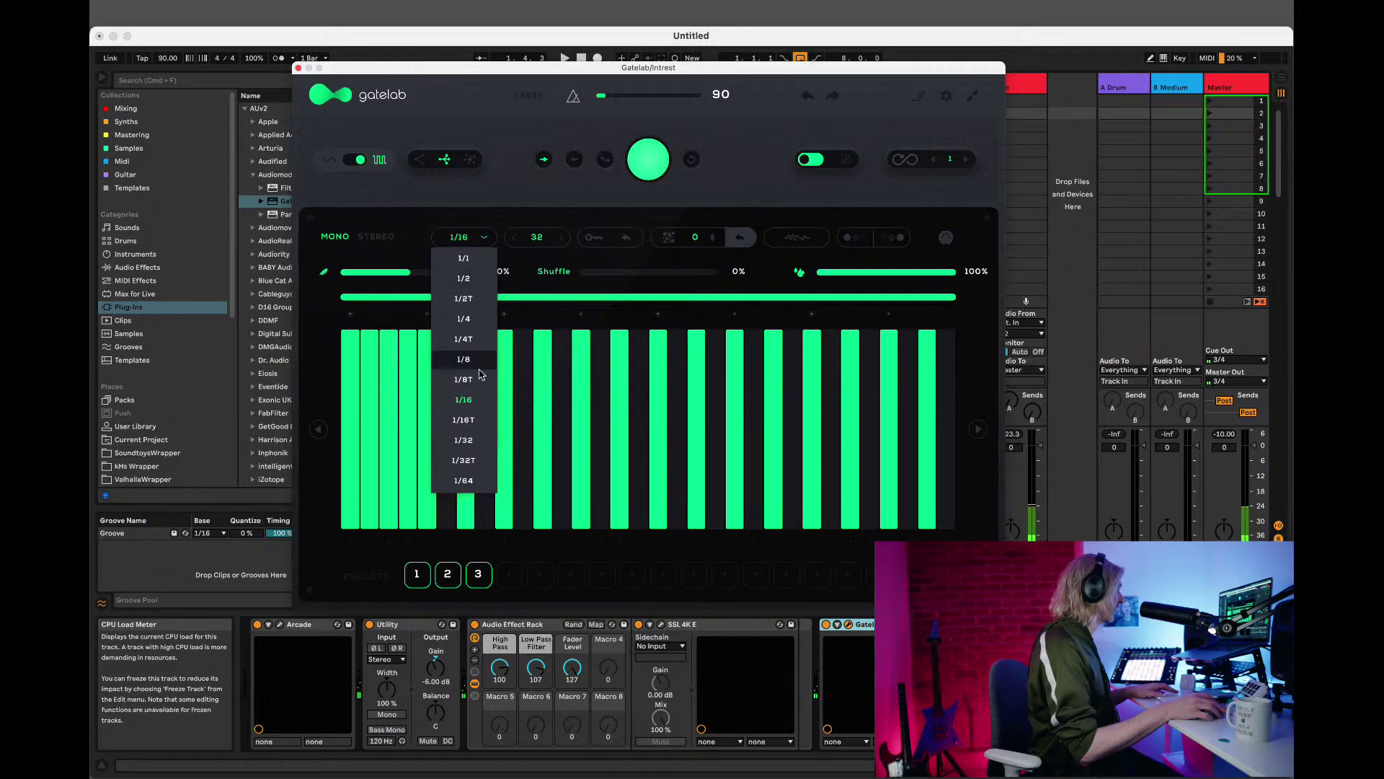
click(484, 441)
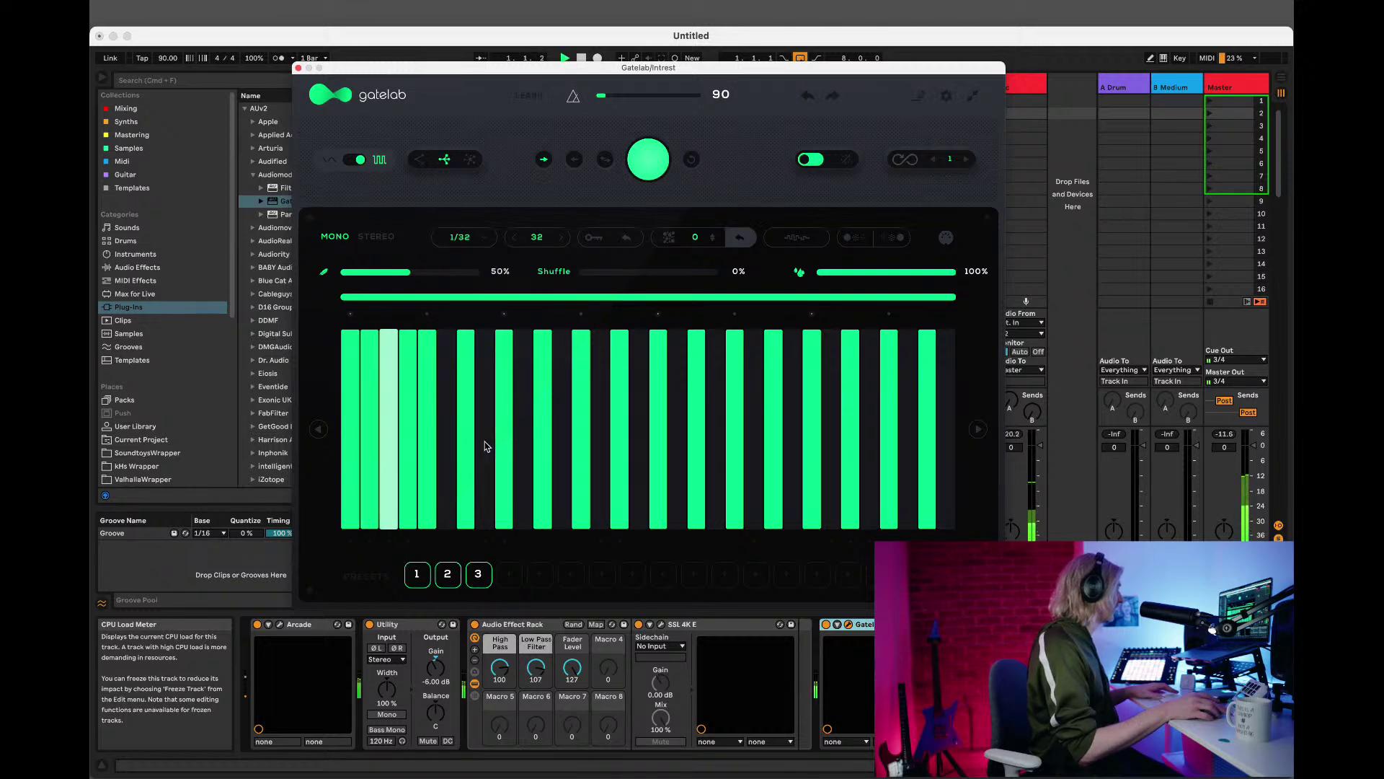
click(600, 353)
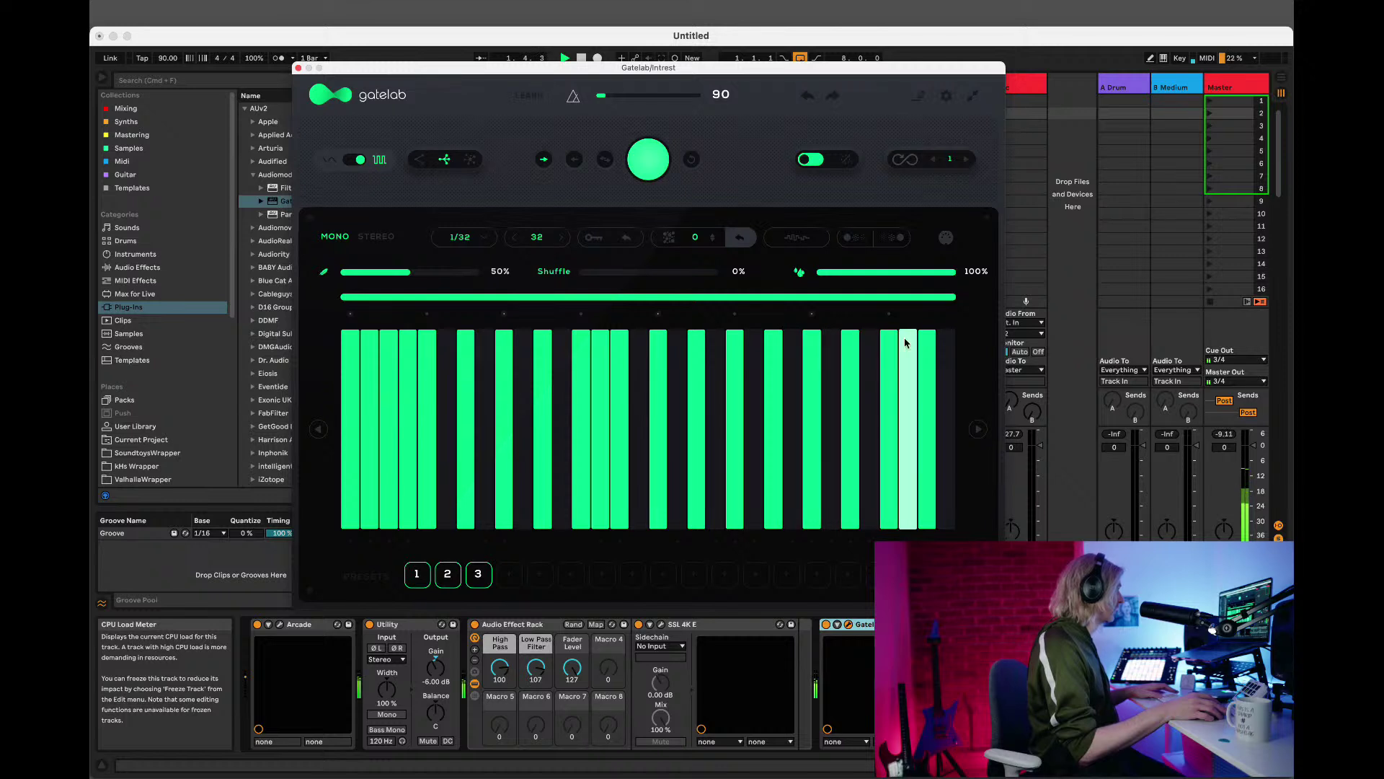
click(870, 344)
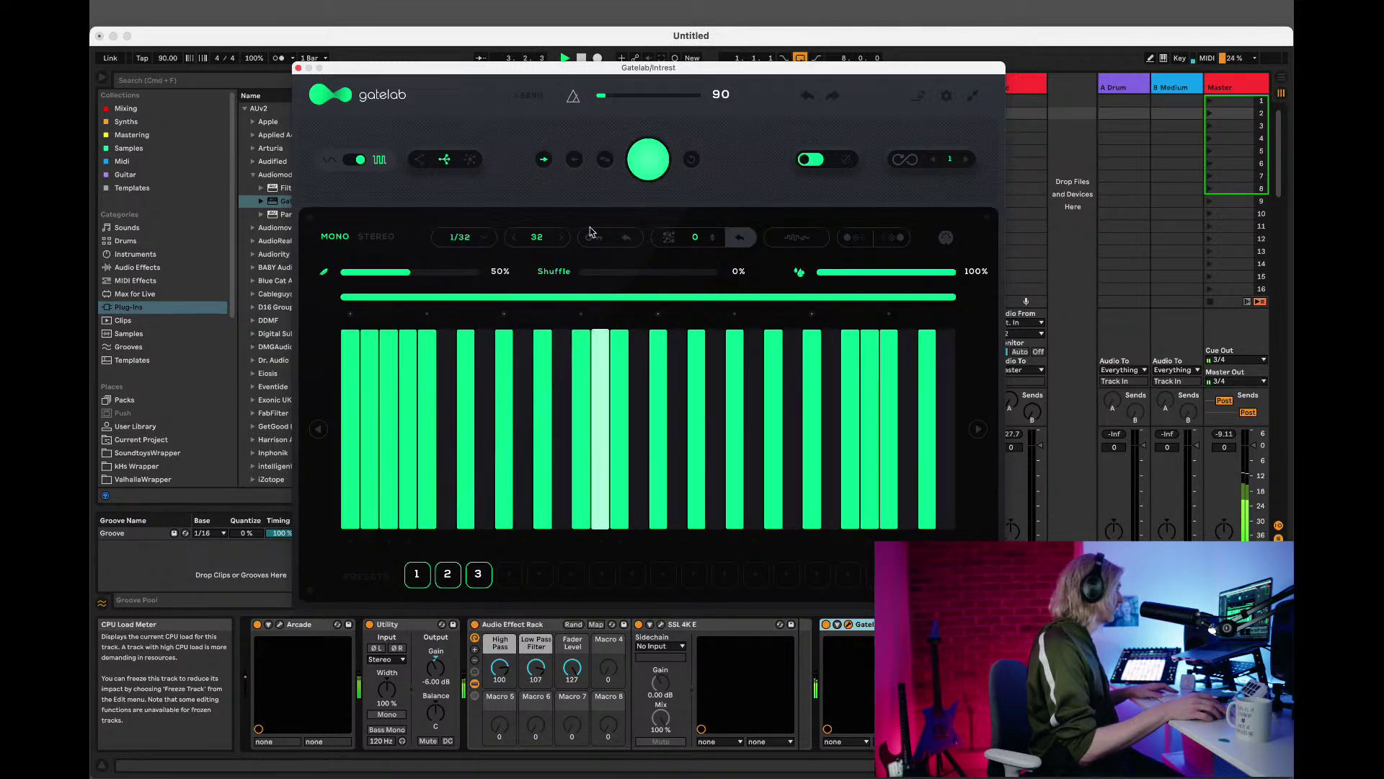
Close the Gatelab window, set the blue Intrest track's volume to -10.7 dB, and keep that track selected.
click(299, 68)
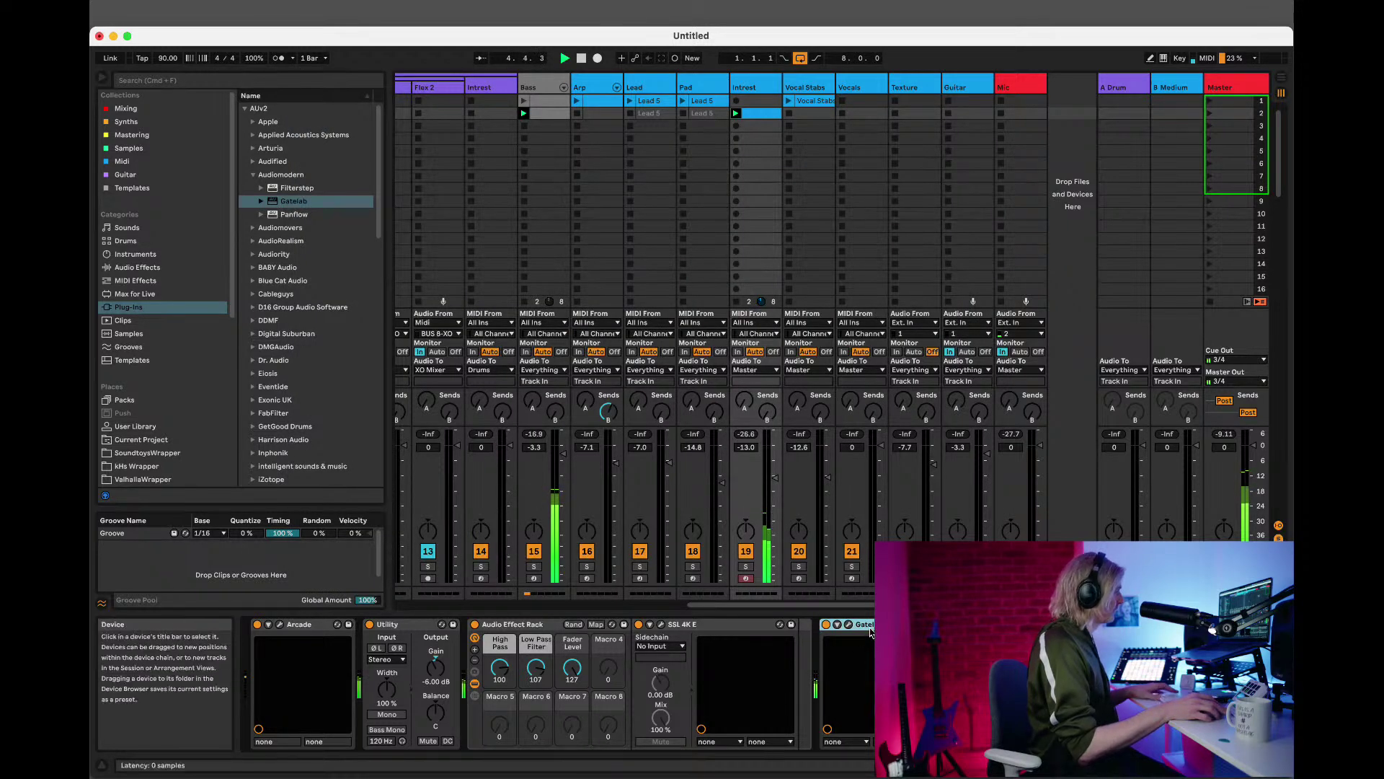
drag(775, 483, 776, 479)
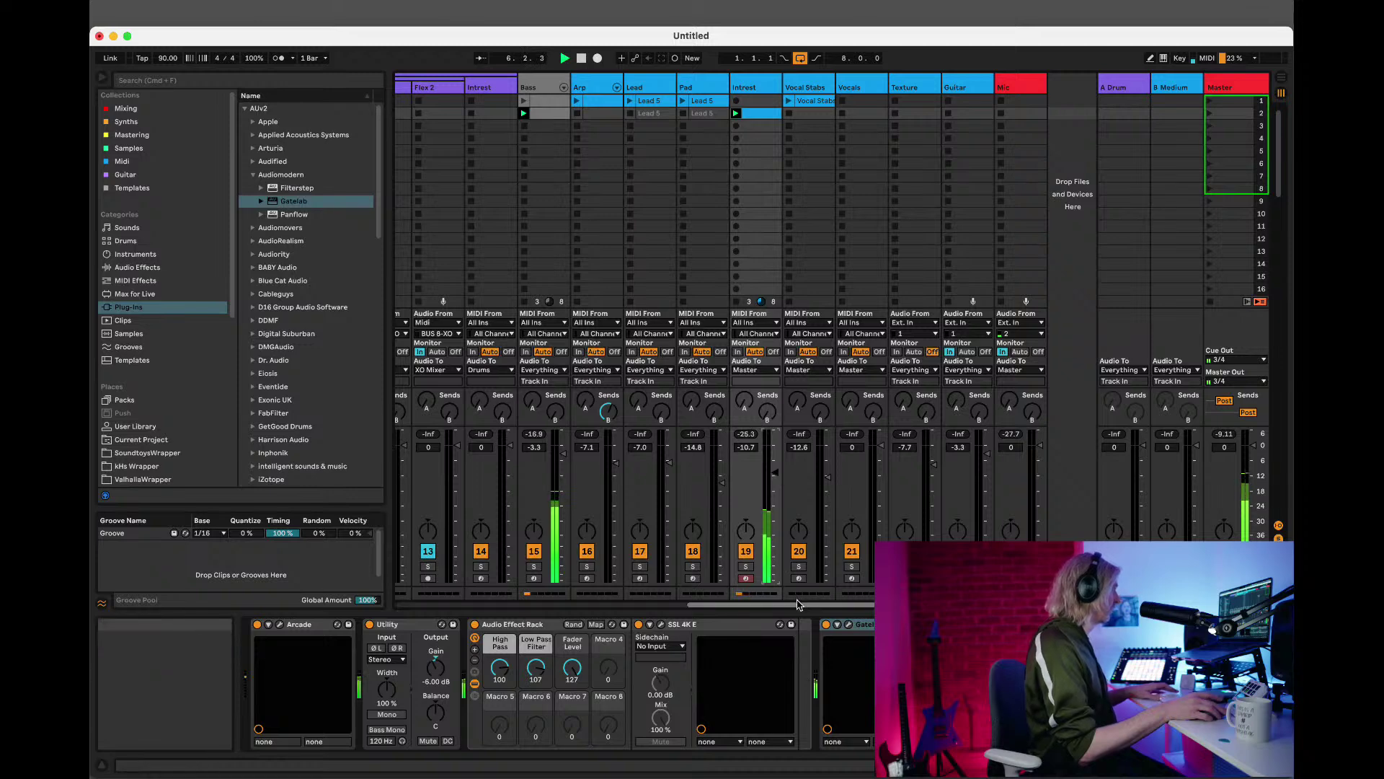
scroll(782, 482, left, 2)
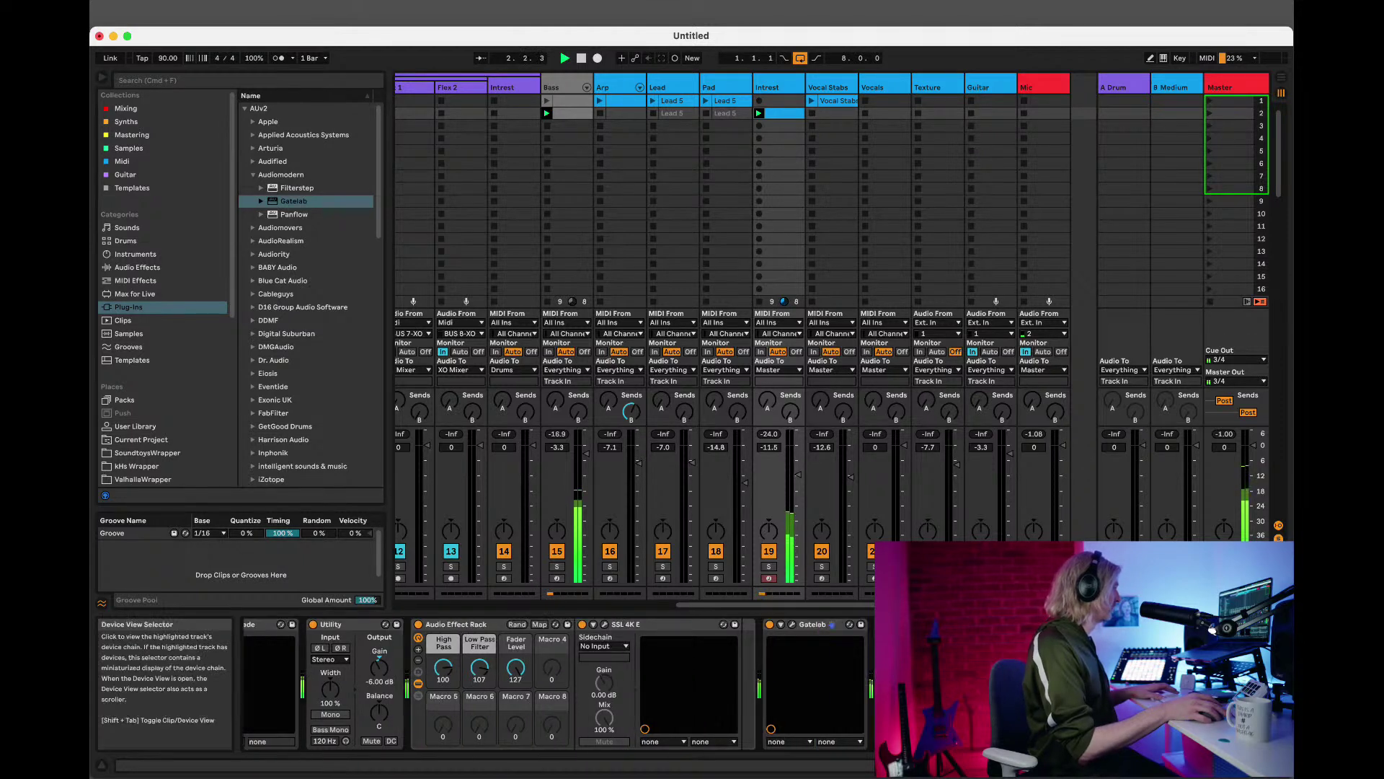
click(788, 88)
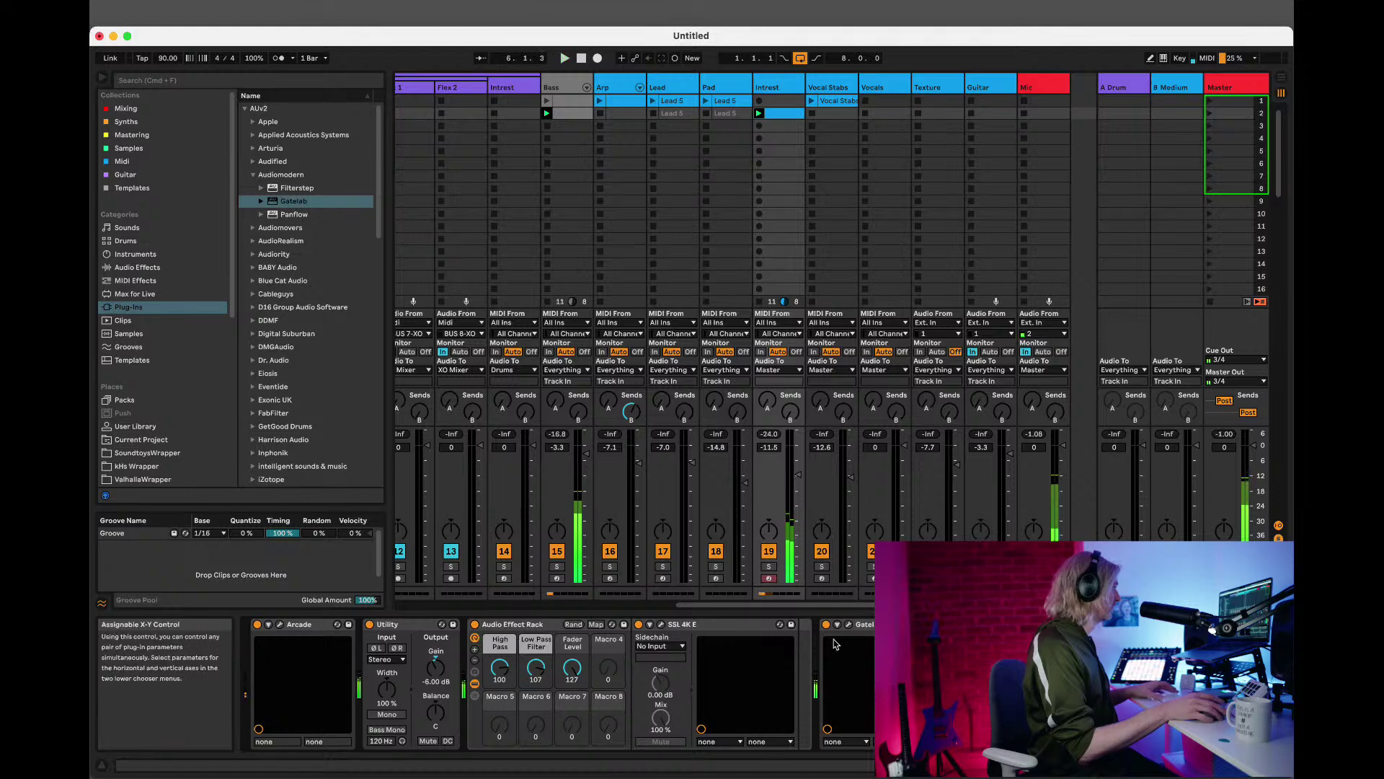
Try inserting a new MIDI track after the drum group's purple Intrest track, and undo the insertion.
mouse_move(808, 605)
mouse_down()
mouse_move(525, 618)
mouse_move(814, 620)
mouse_up()
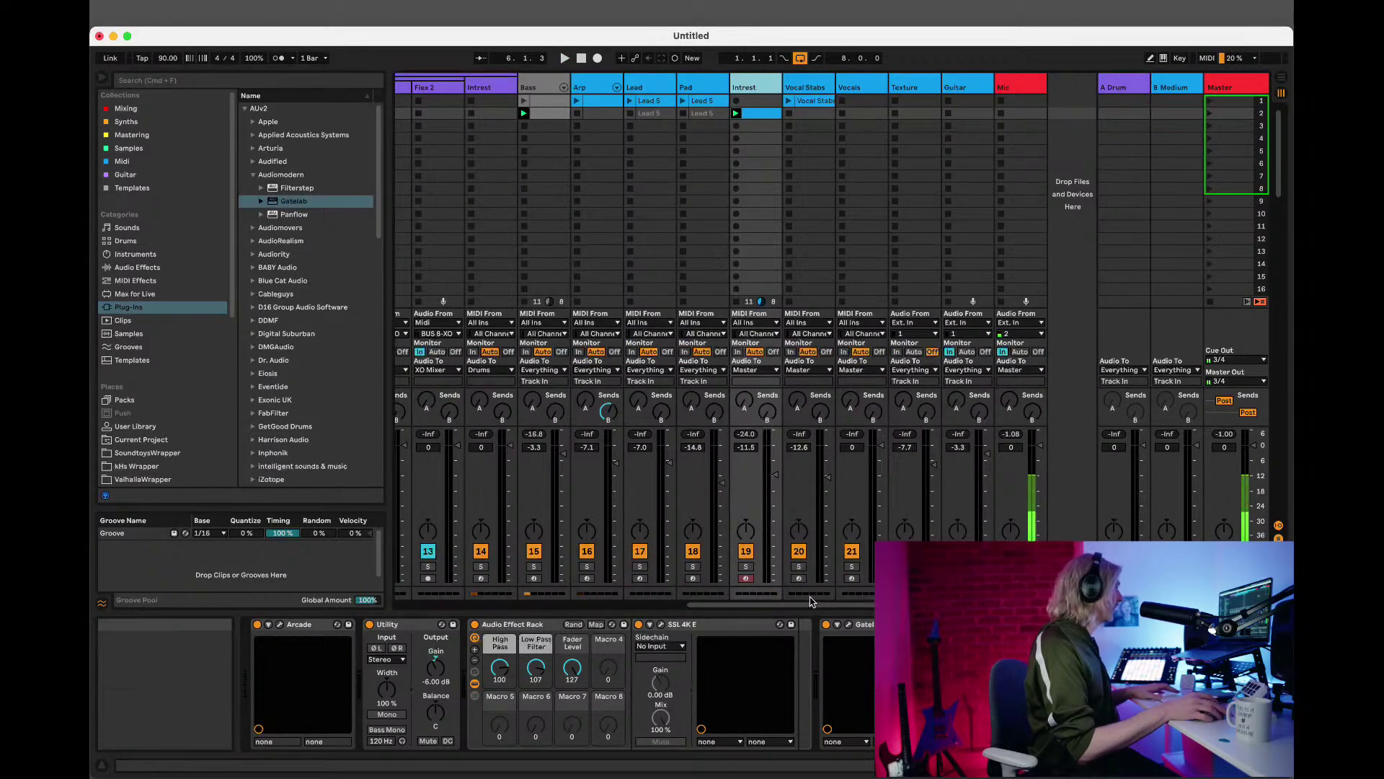
scroll(922, 122, left, 10)
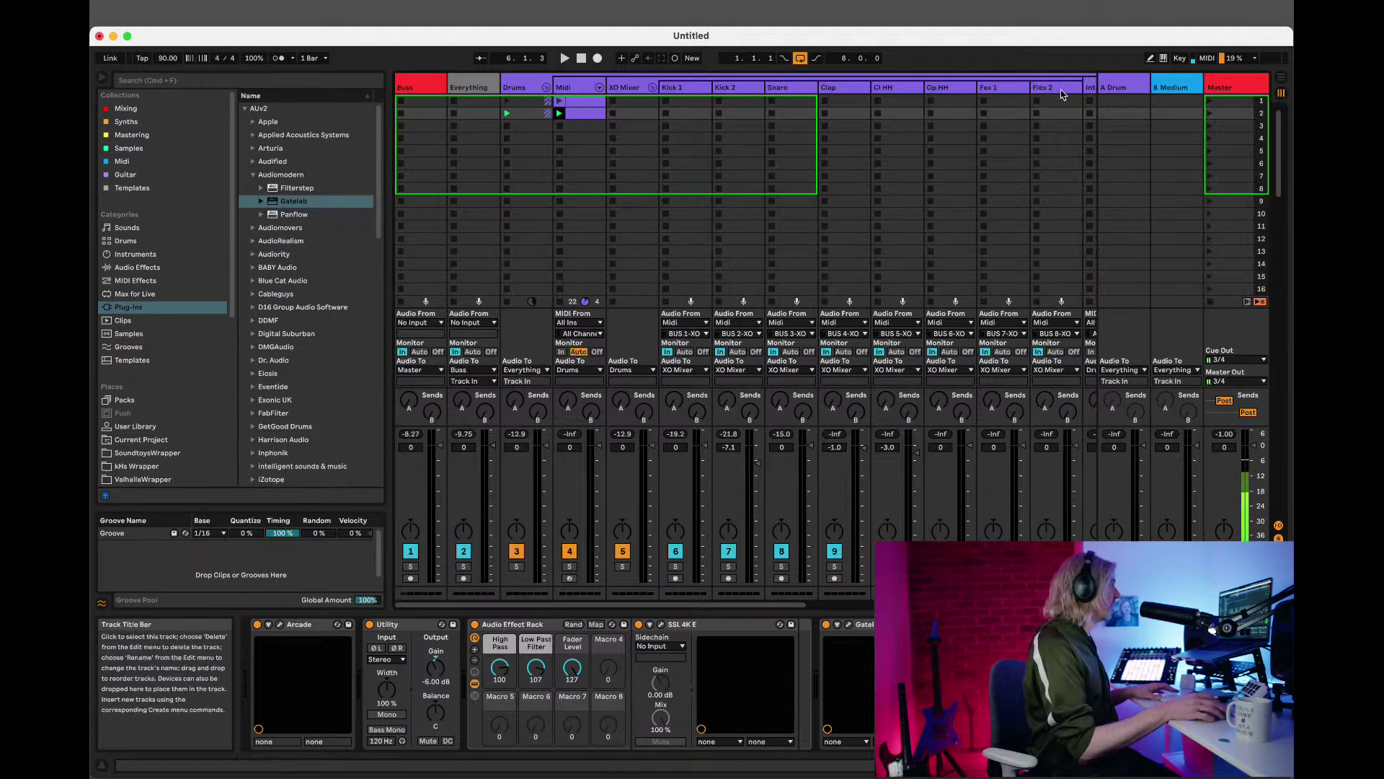
drag(547, 605, 822, 605)
scroll(689, 174, left, 2)
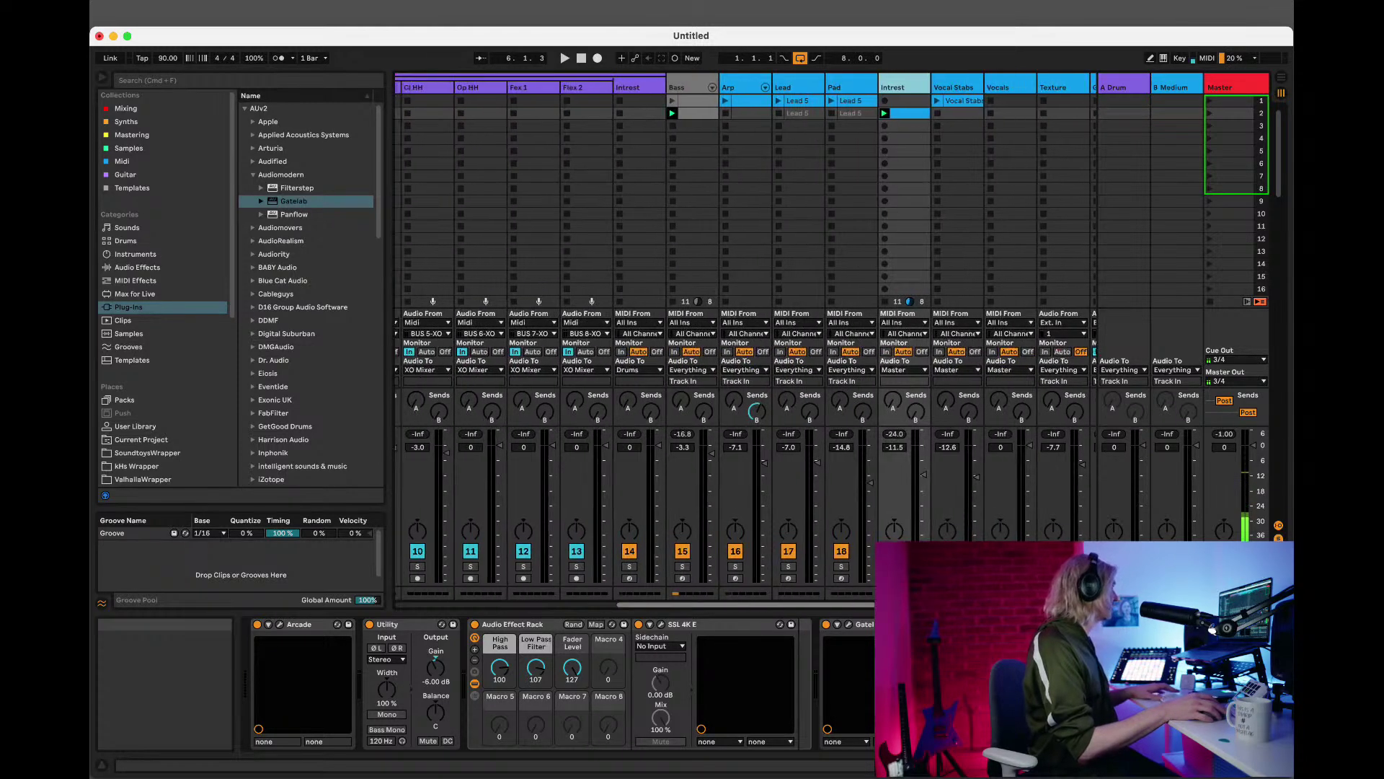
click(642, 91)
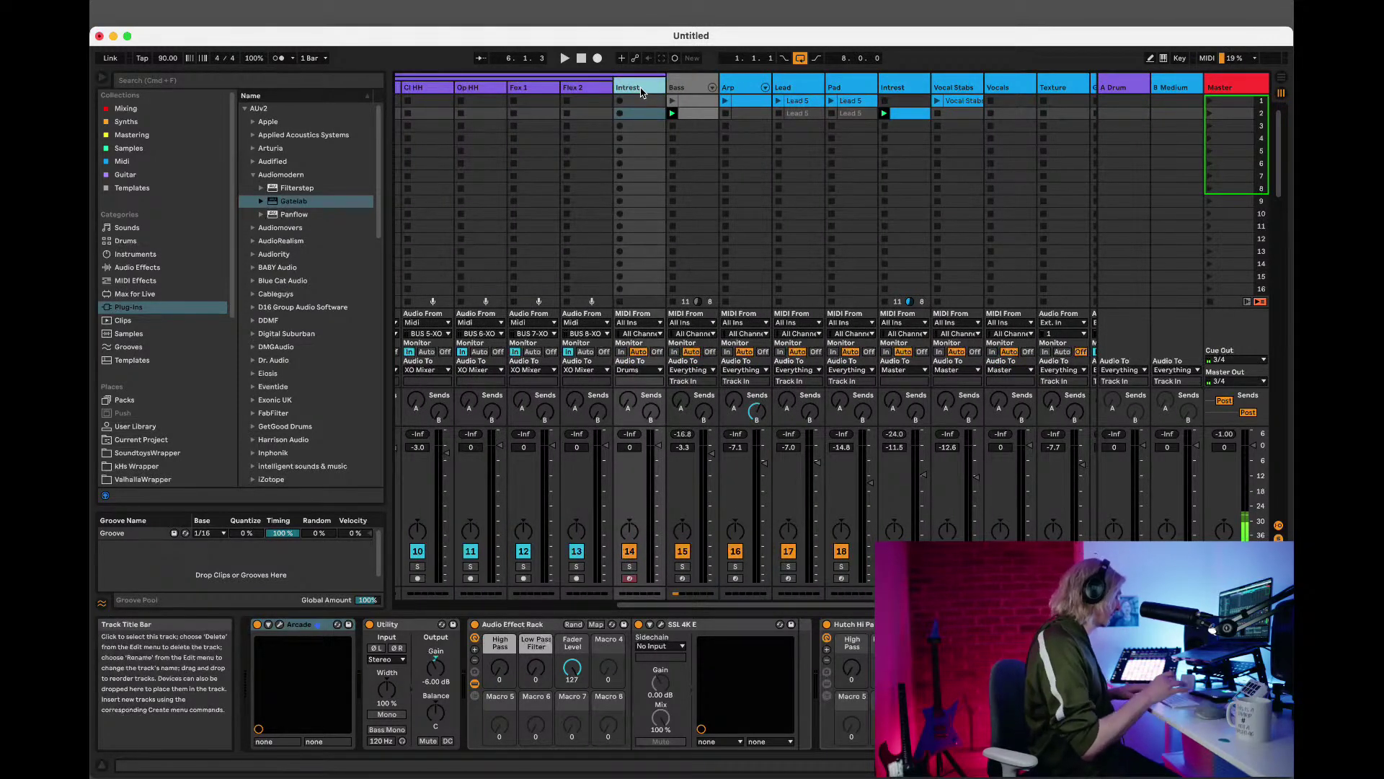
key(super+shift+t)
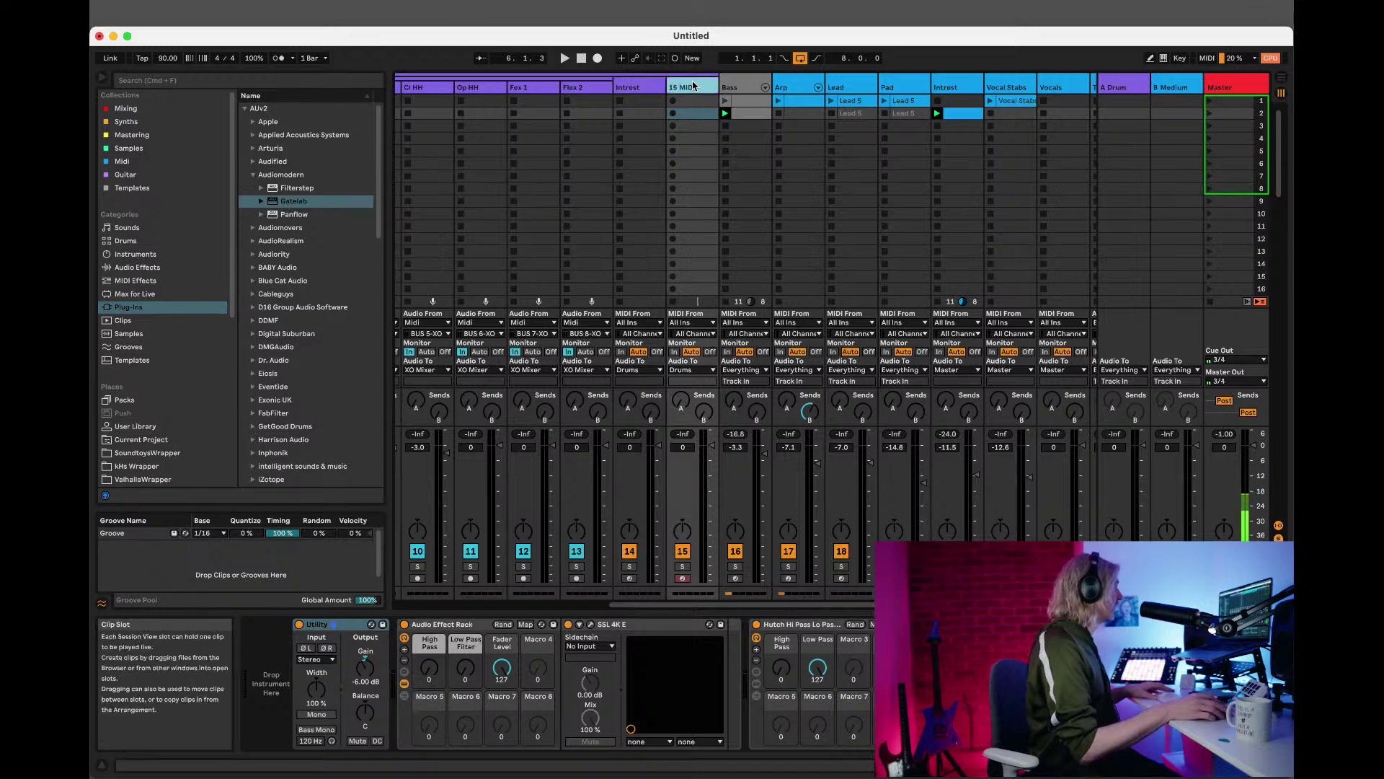
key(super+z)
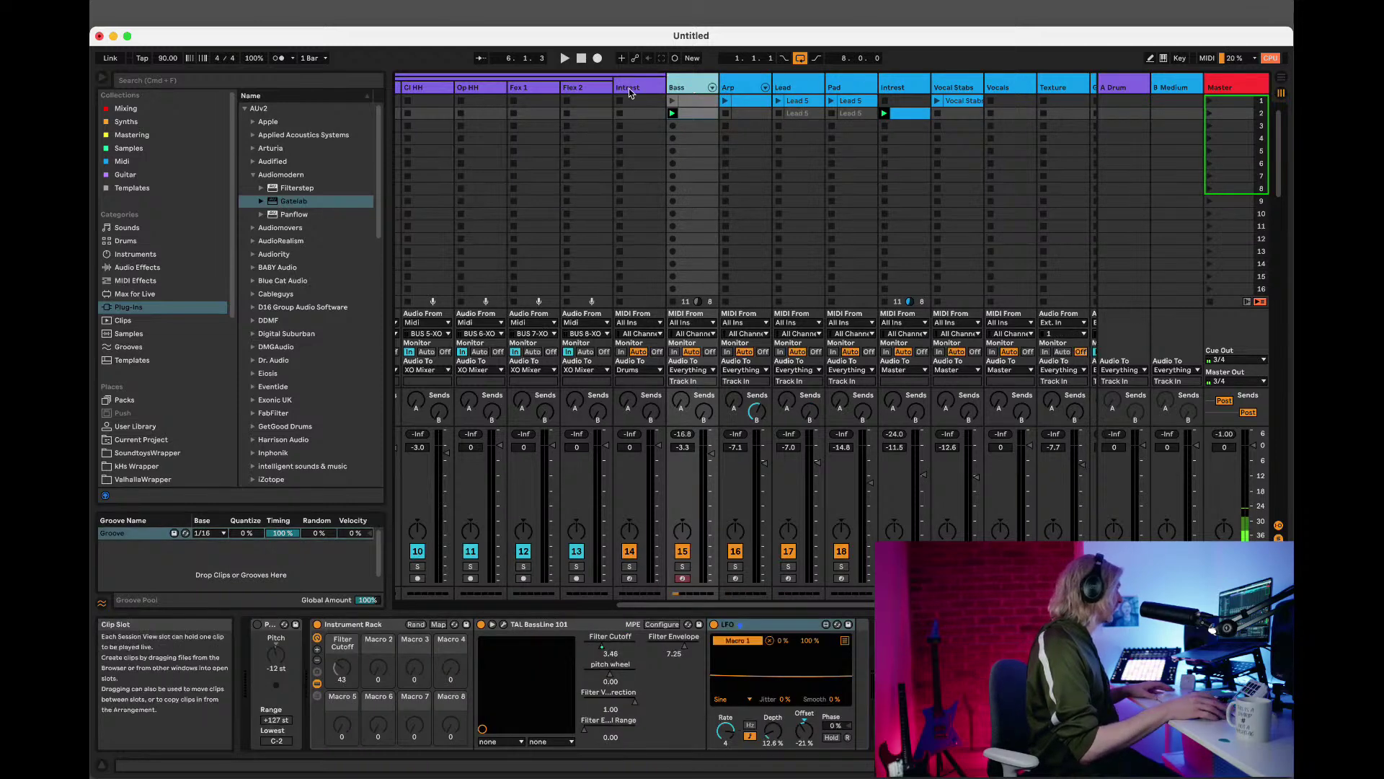
Select the purple Intrest track in the drum group, open its Arcade plug-in, and show Arcade's Lines library.
click(631, 89)
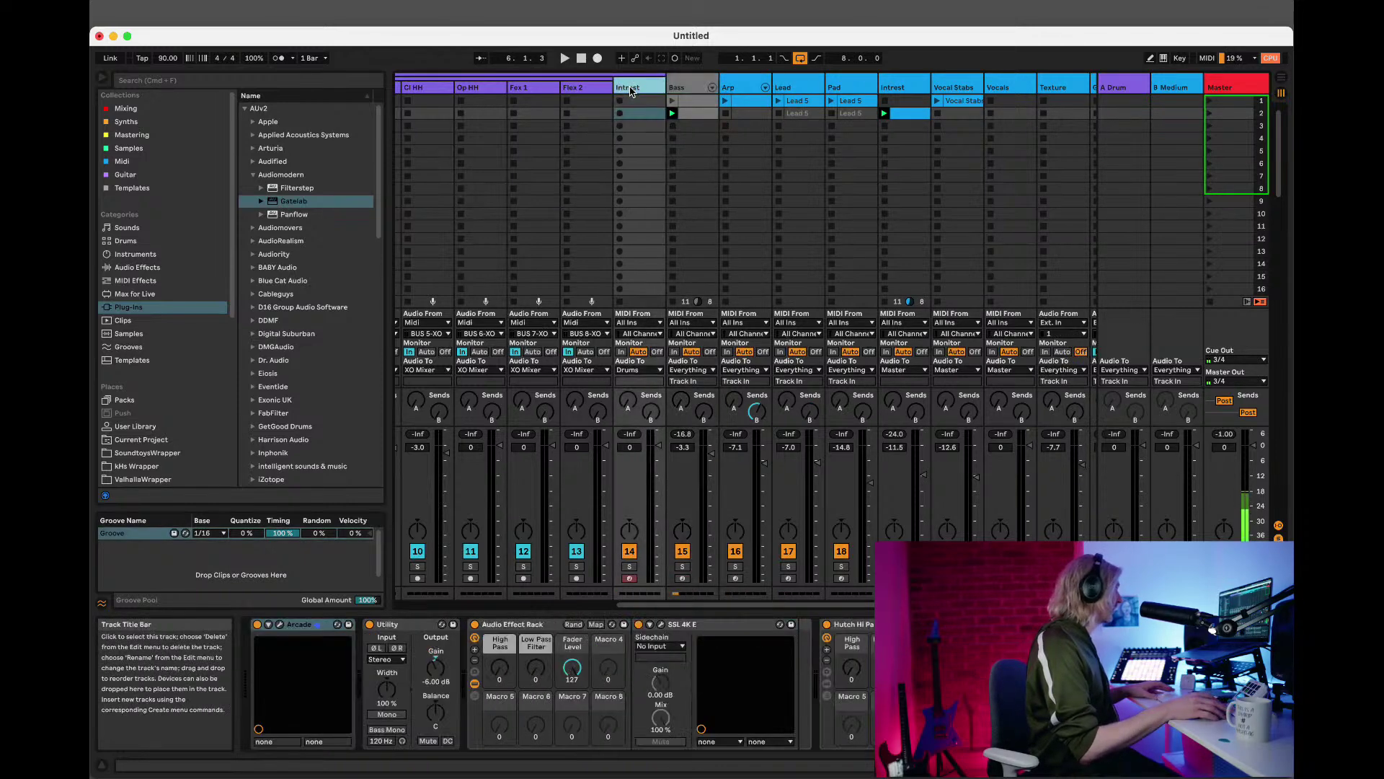
click(279, 626)
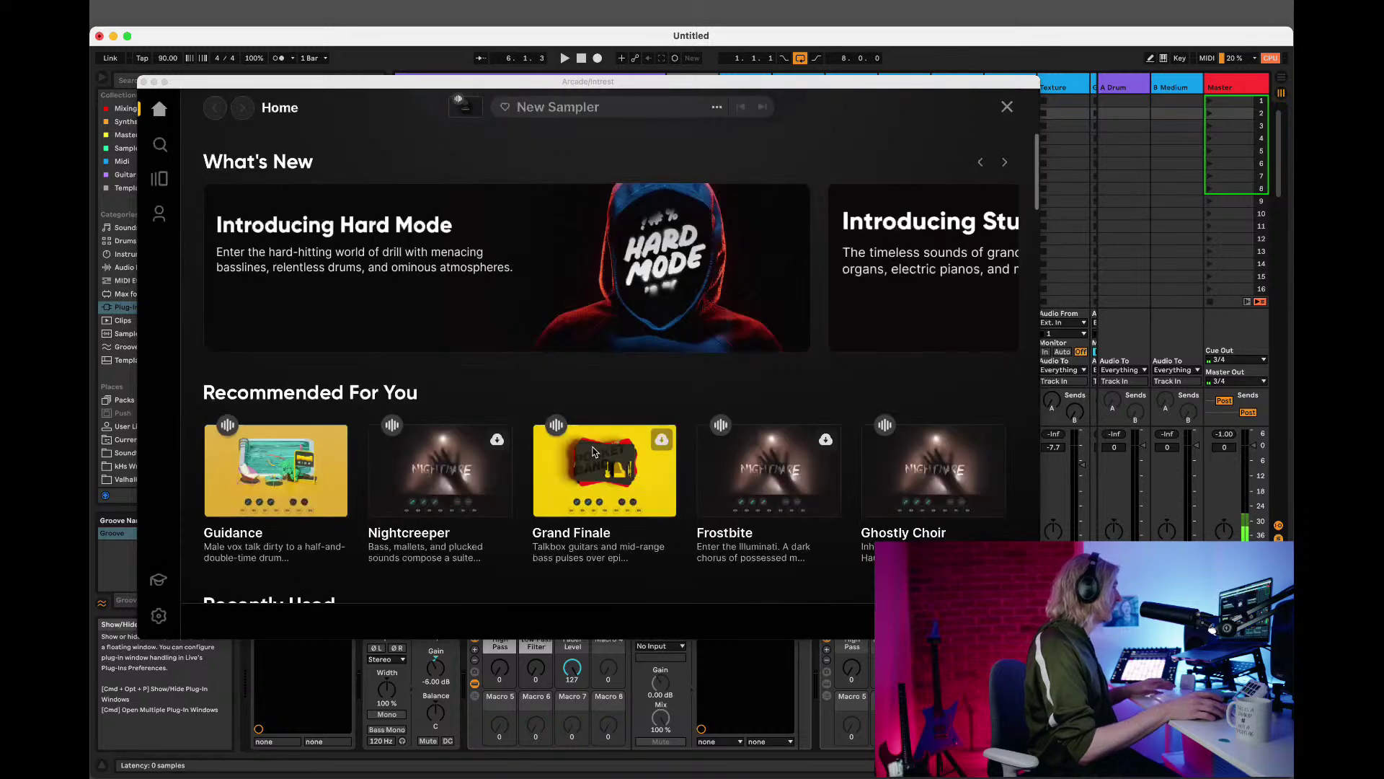
scroll(577, 476, down, 10)
scroll(604, 367, down, 15)
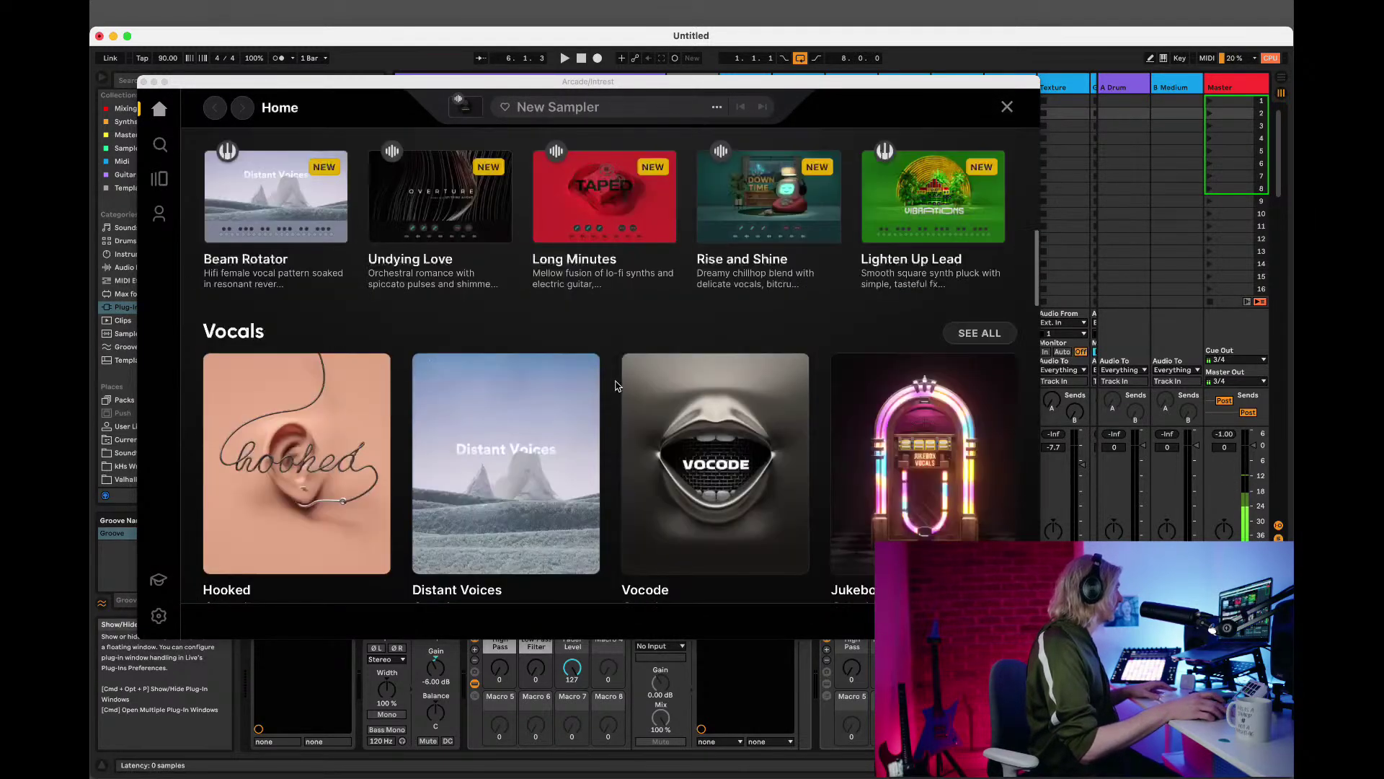
click(167, 183)
click(167, 182)
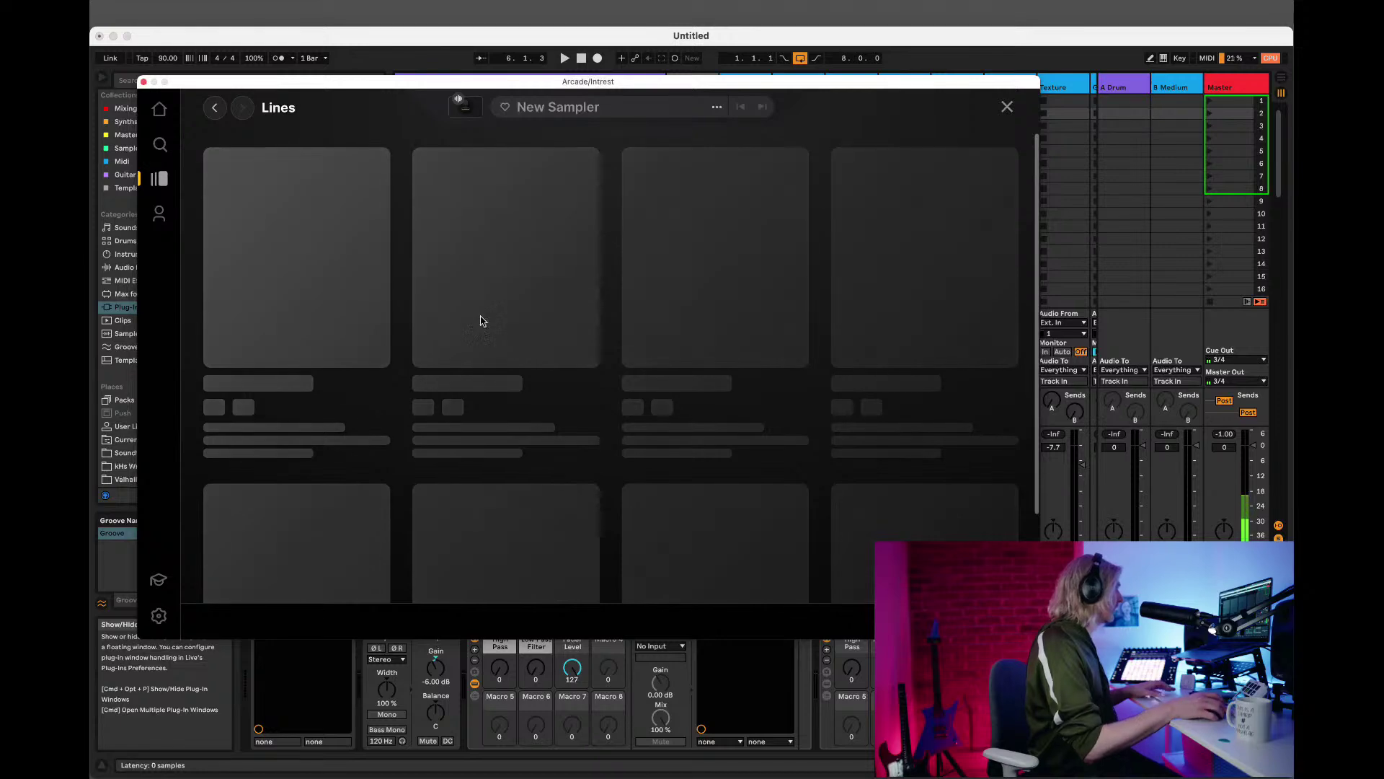
Find the Instead Of Hi-Hats line in Arcade and load its Screwy Grooves sampler.
scroll(702, 281, down, 15)
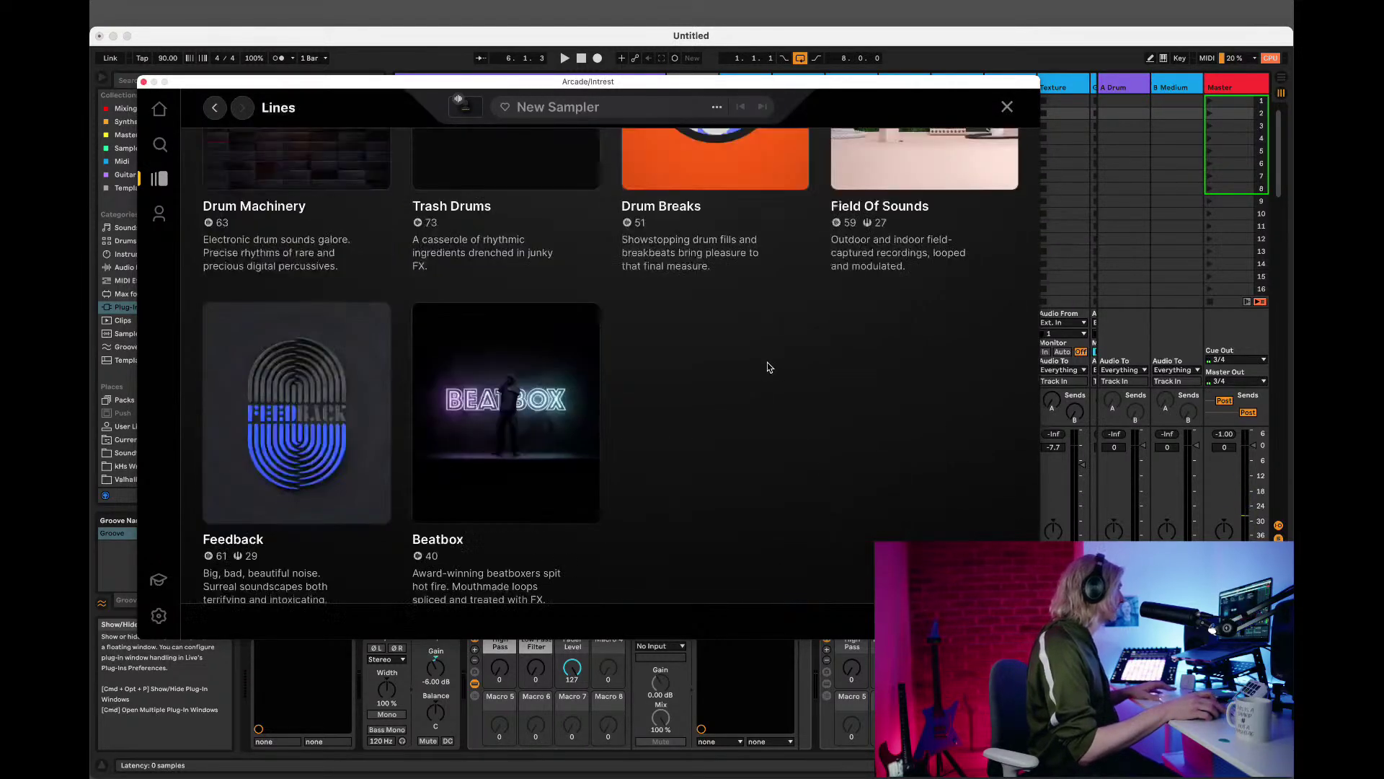
scroll(770, 367, up, 15)
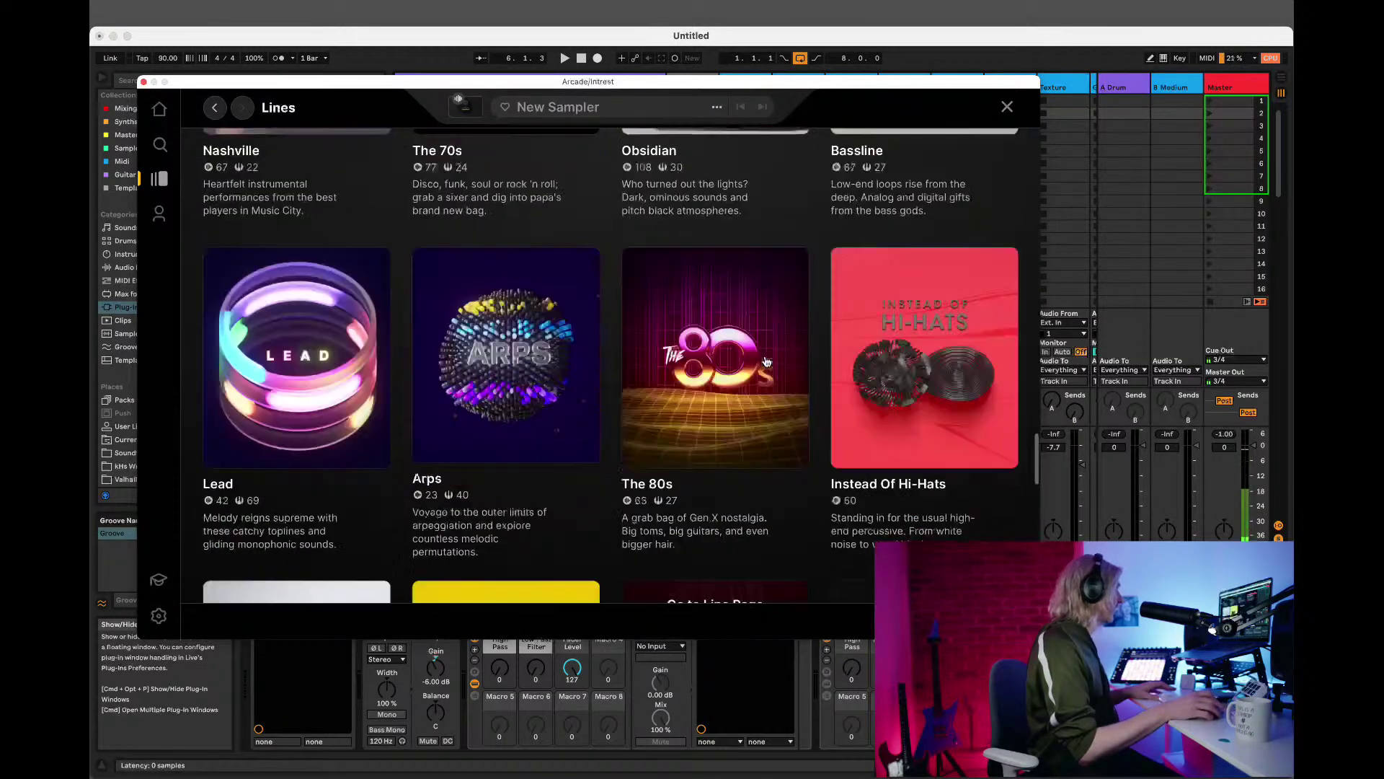
click(888, 308)
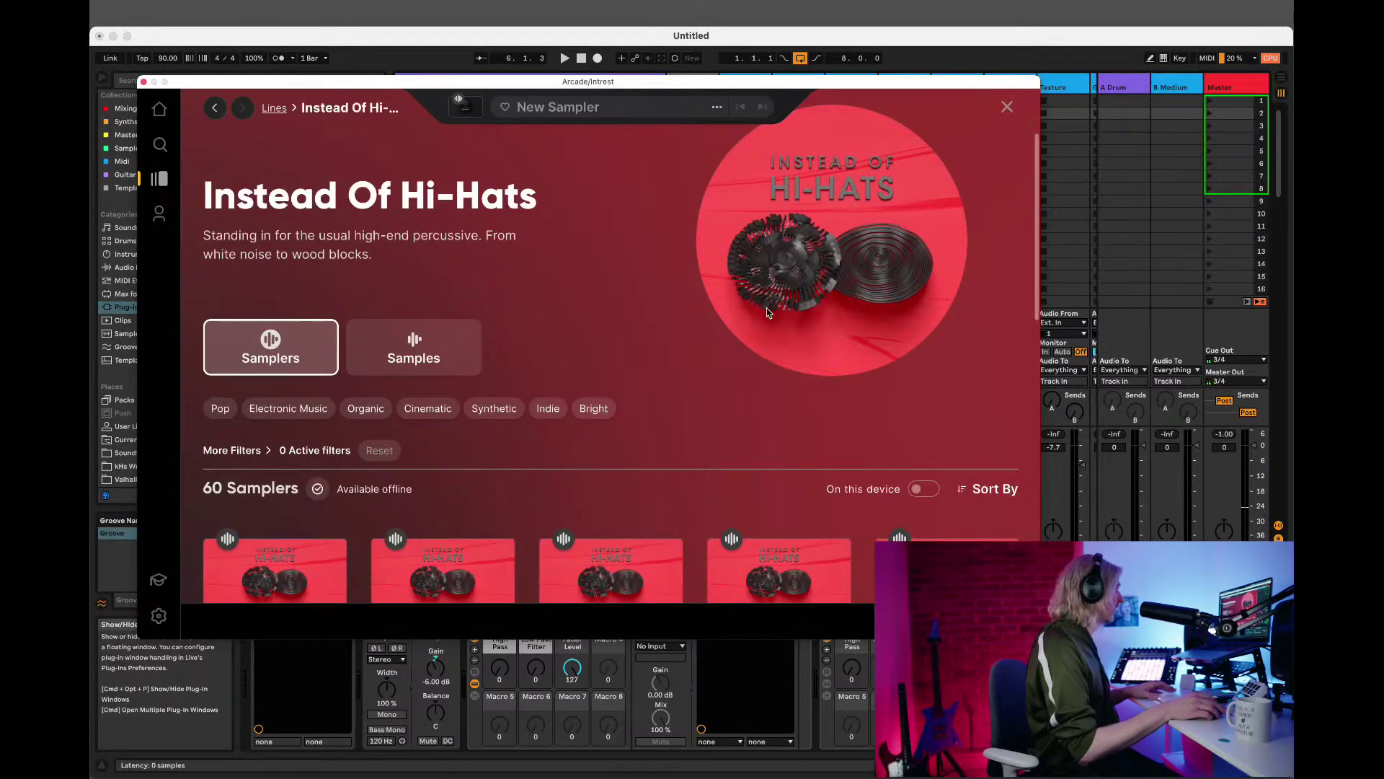
drag(1038, 170, 1038, 399)
click(610, 304)
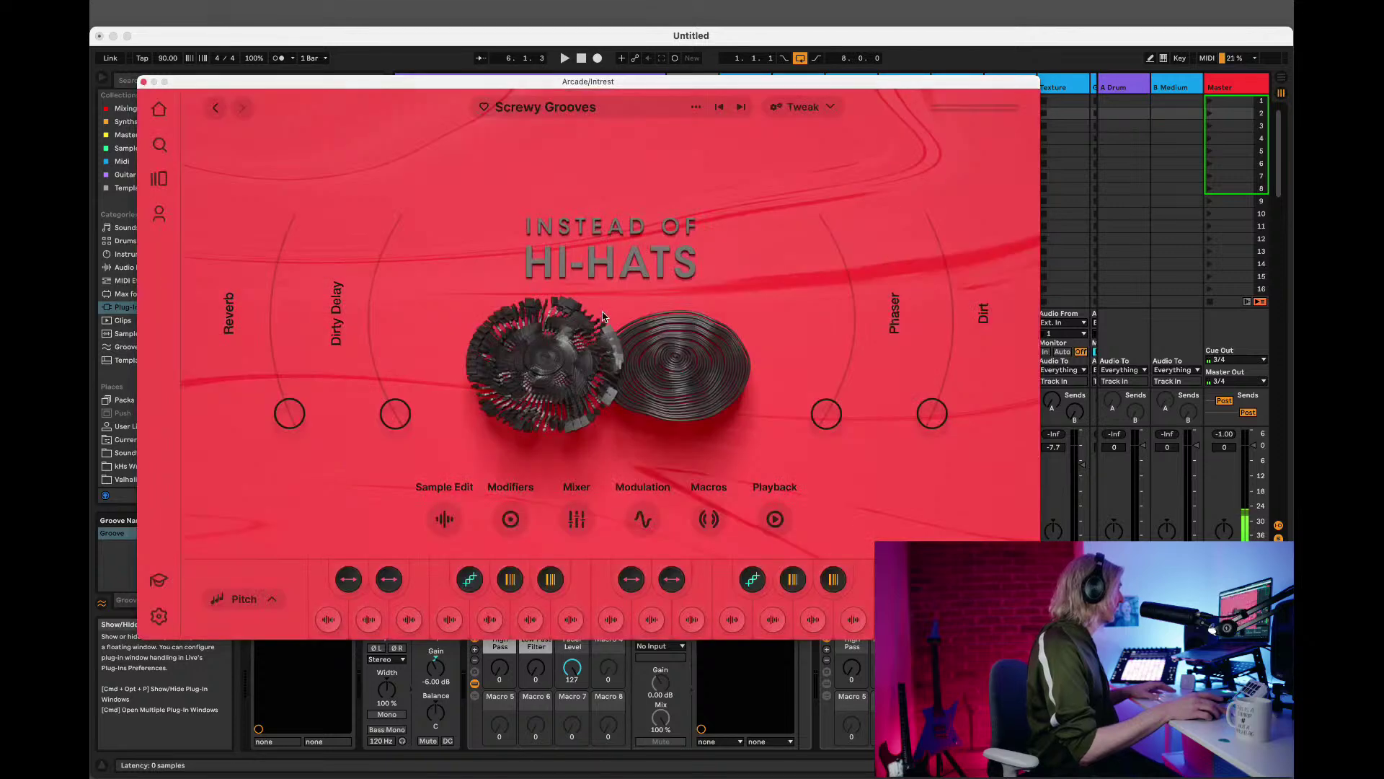
Advance Arcade past Incessant Tapper to the Alien Rhythms sampler and close the plug-in window.
click(742, 108)
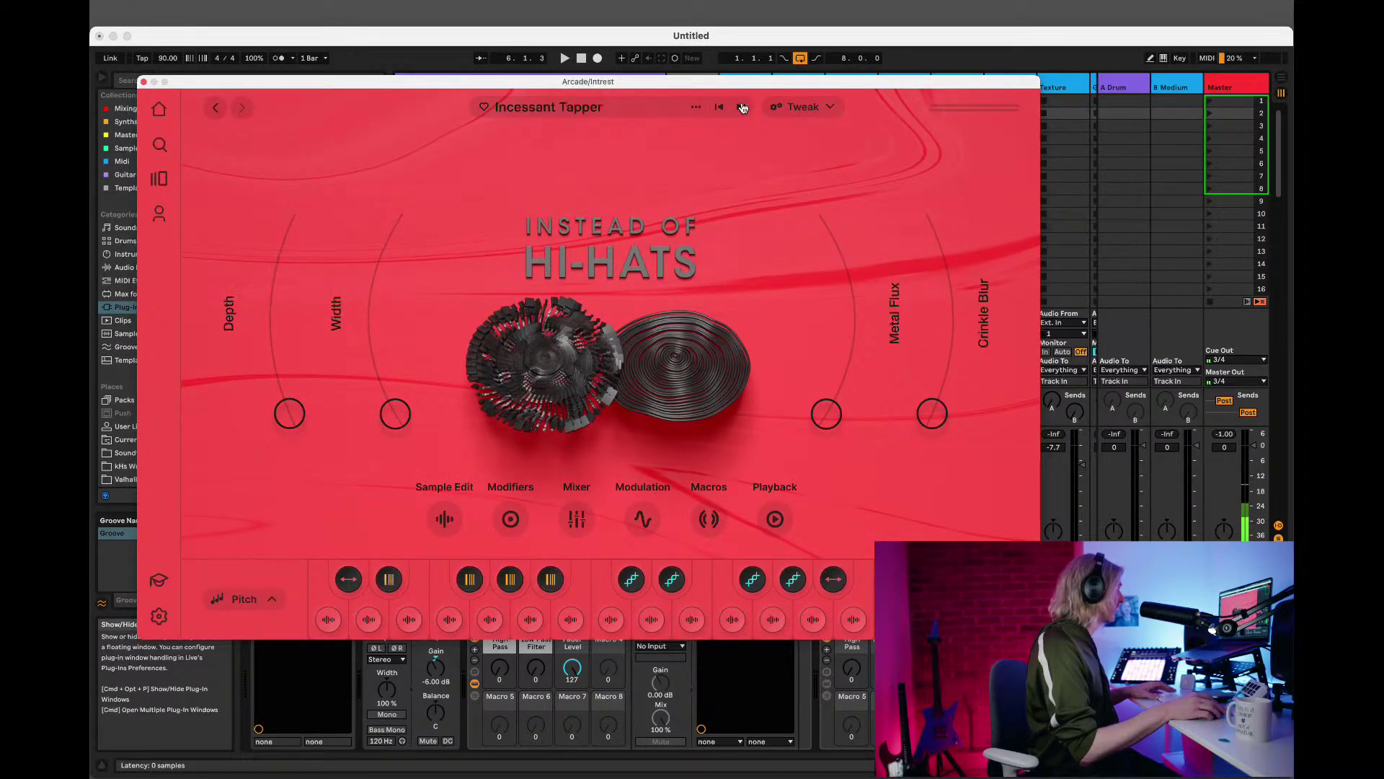
click(742, 107)
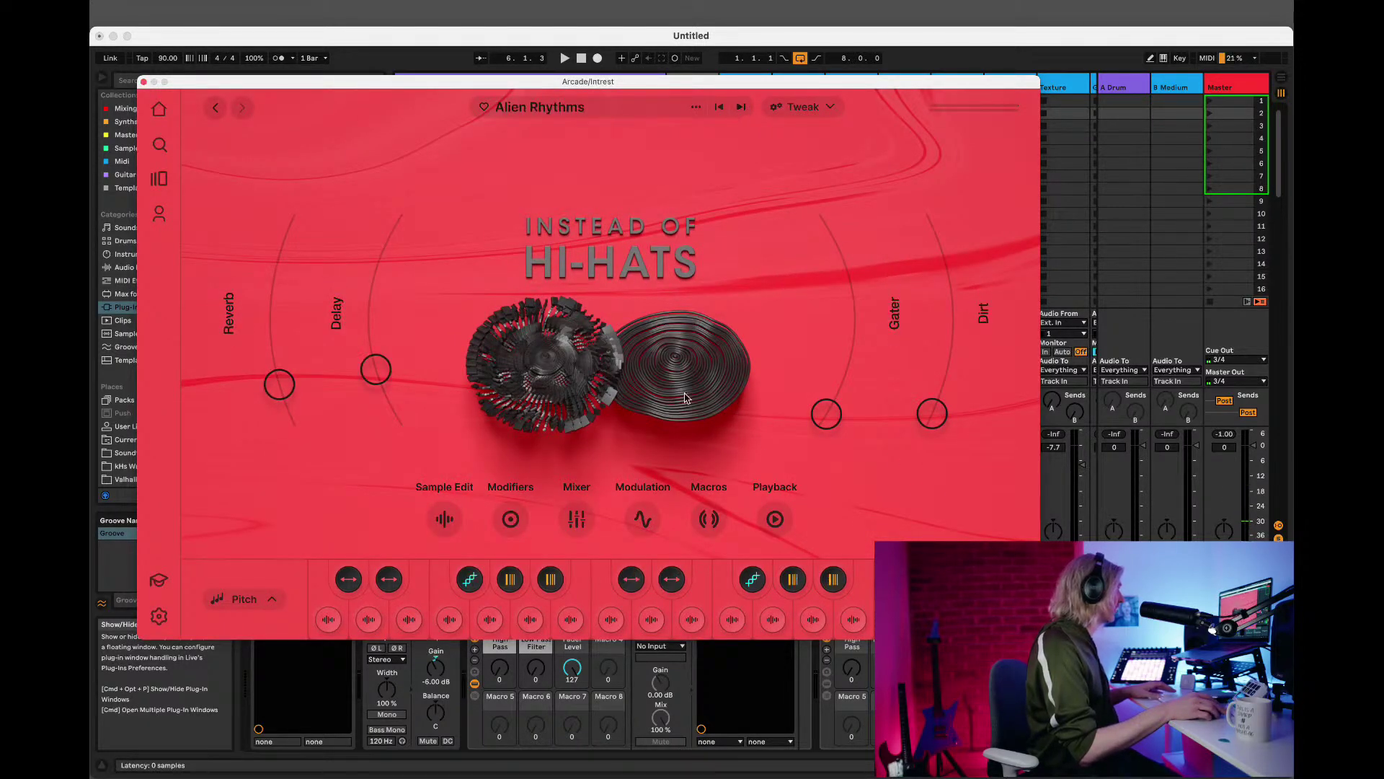
click(144, 82)
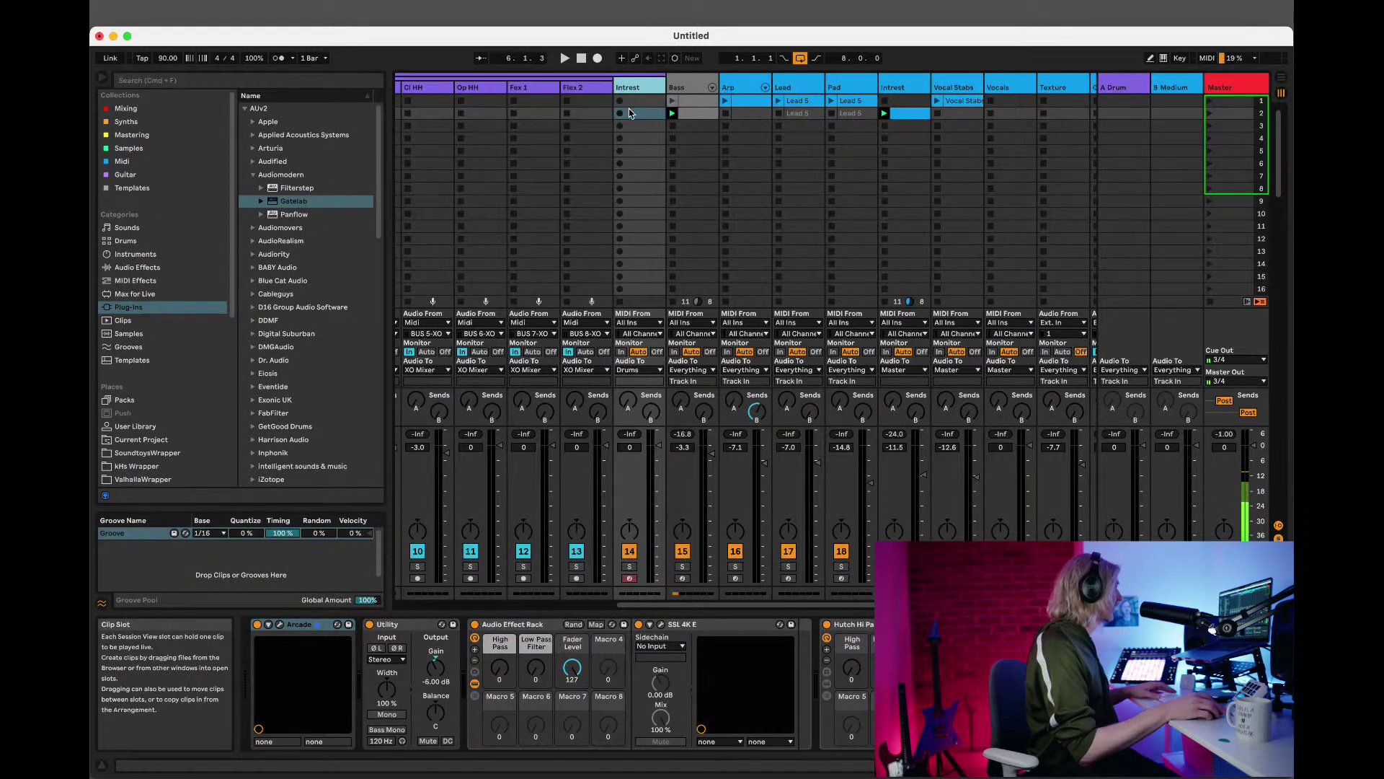
Create a MIDI clip in the purple Intrest track's second slot, disable its scale, and add a full-bar C3 note.
double_click(629, 113)
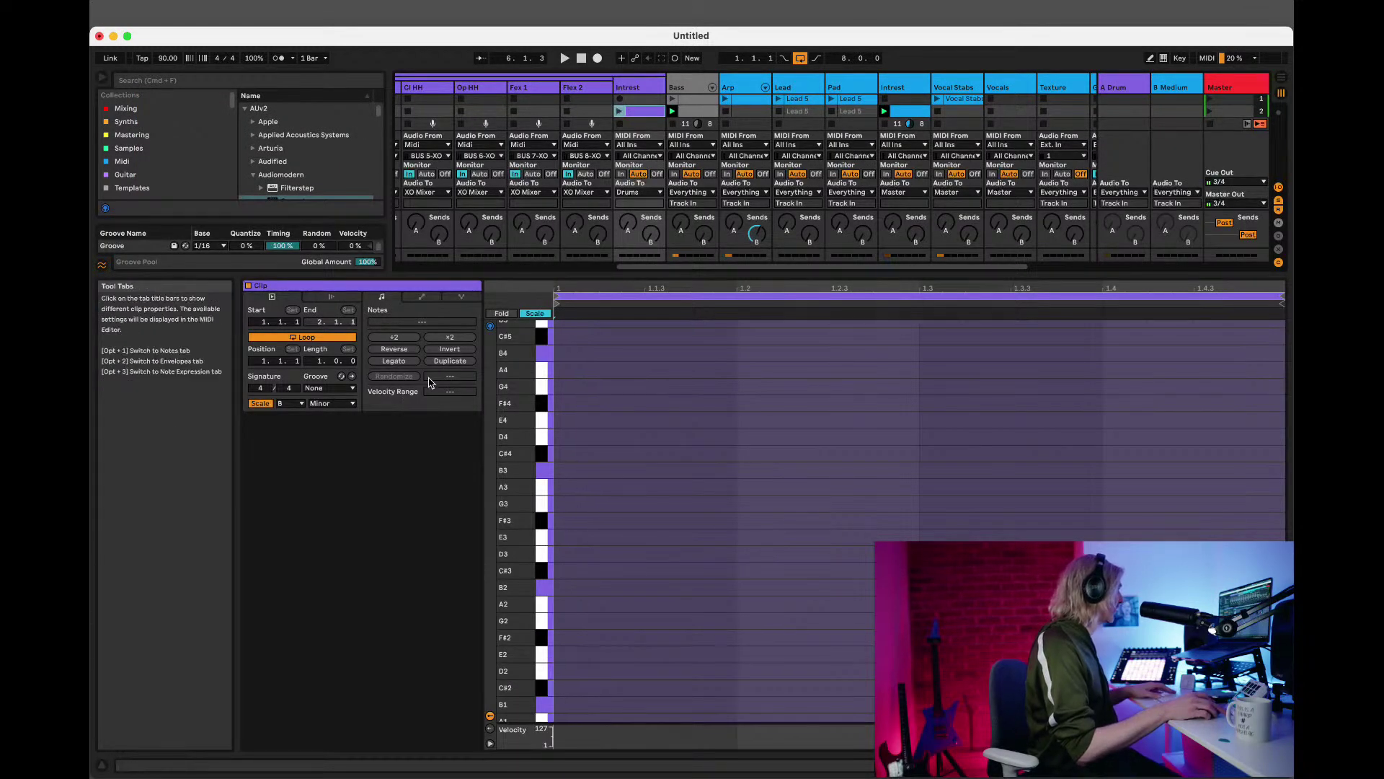
click(266, 406)
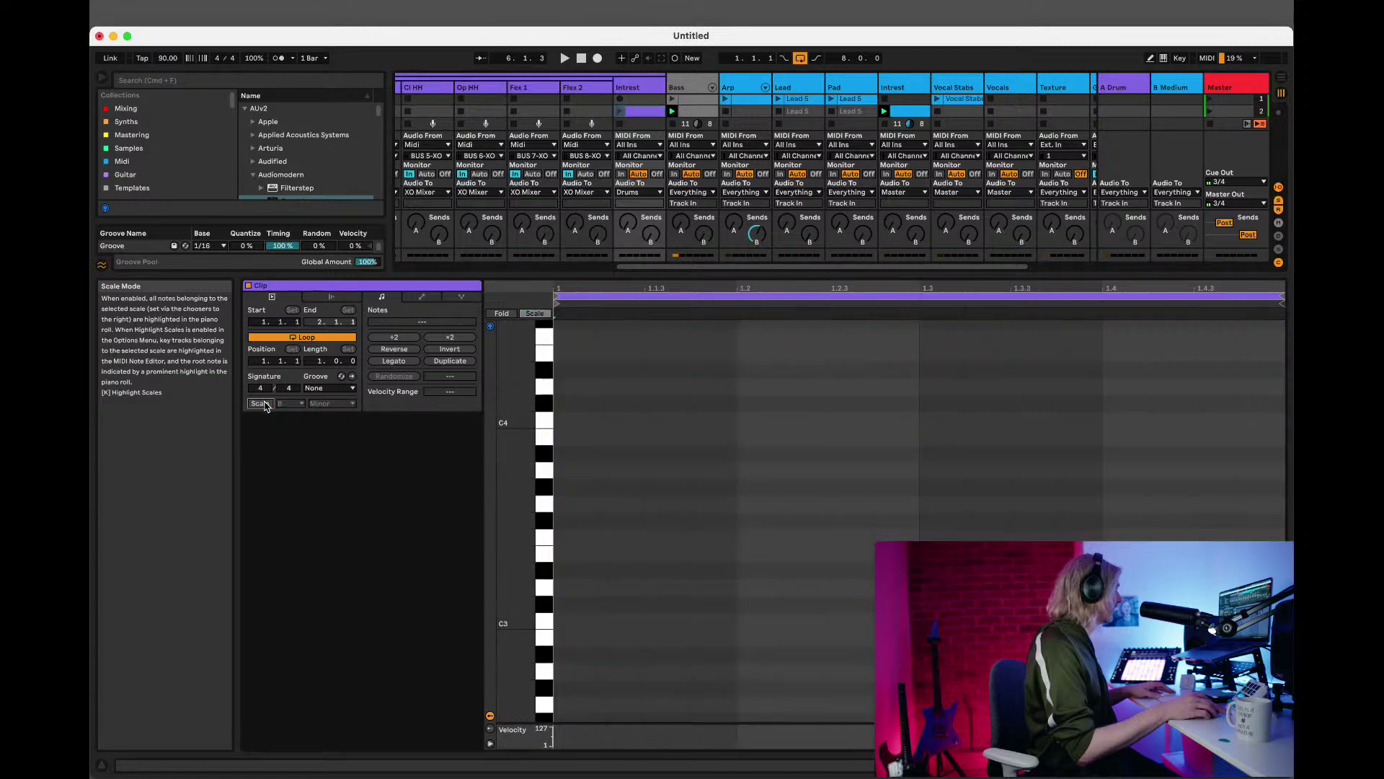
double_click(580, 621)
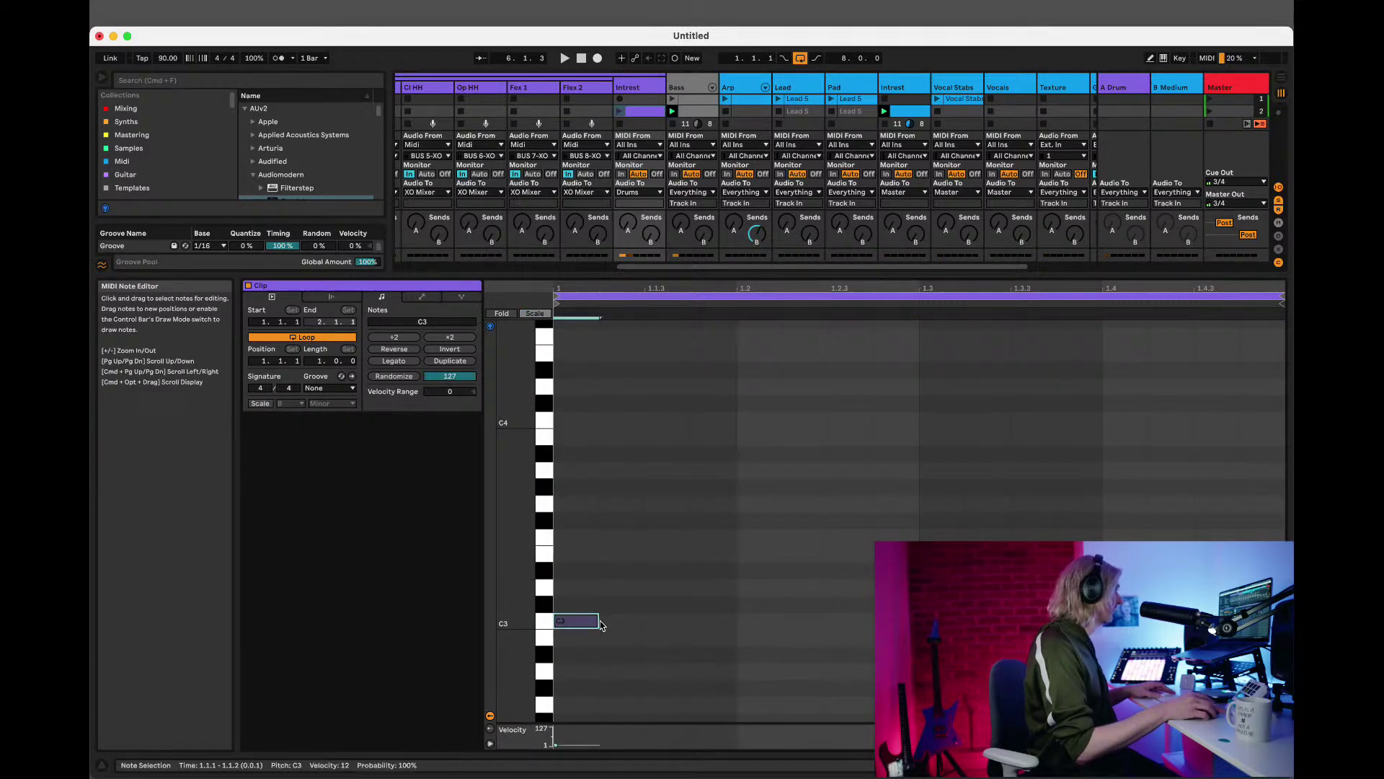
drag(602, 620, 1286, 582)
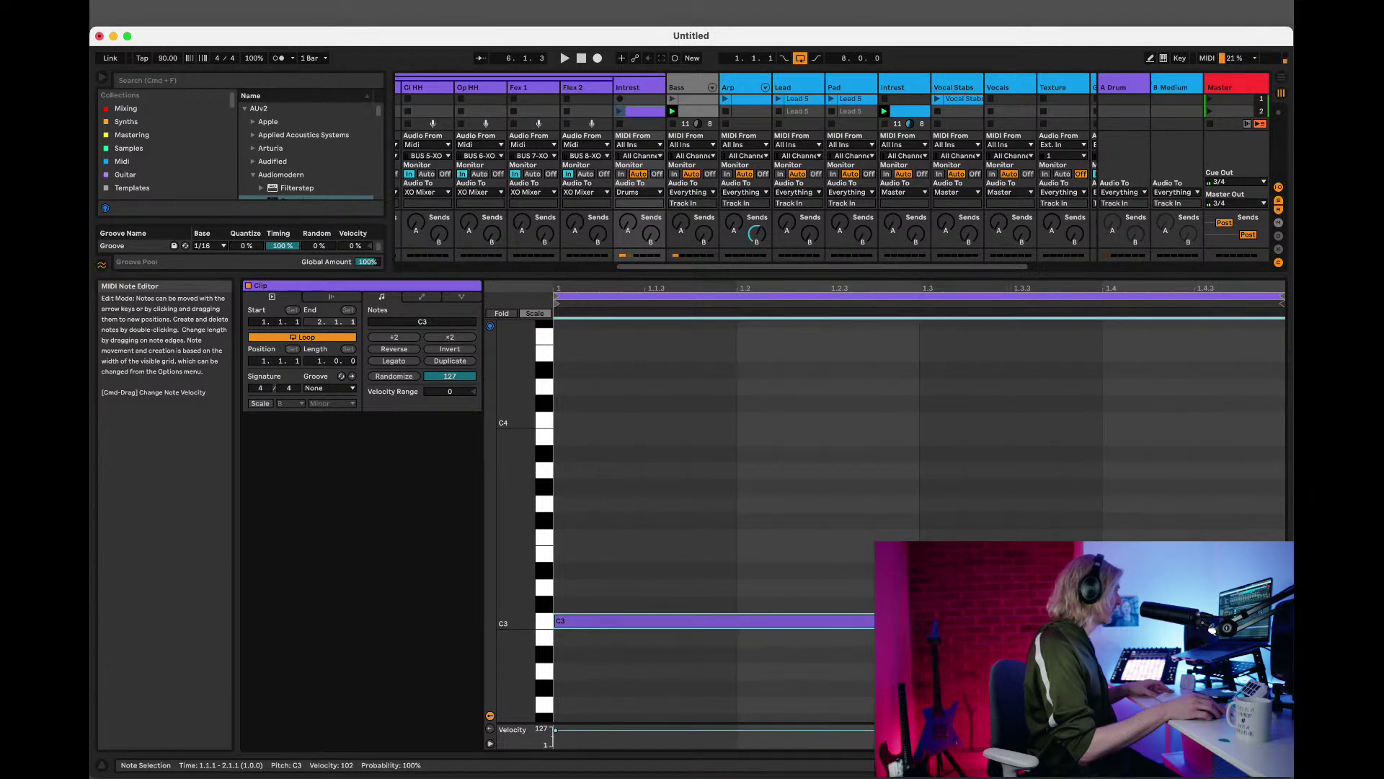
click(919, 432)
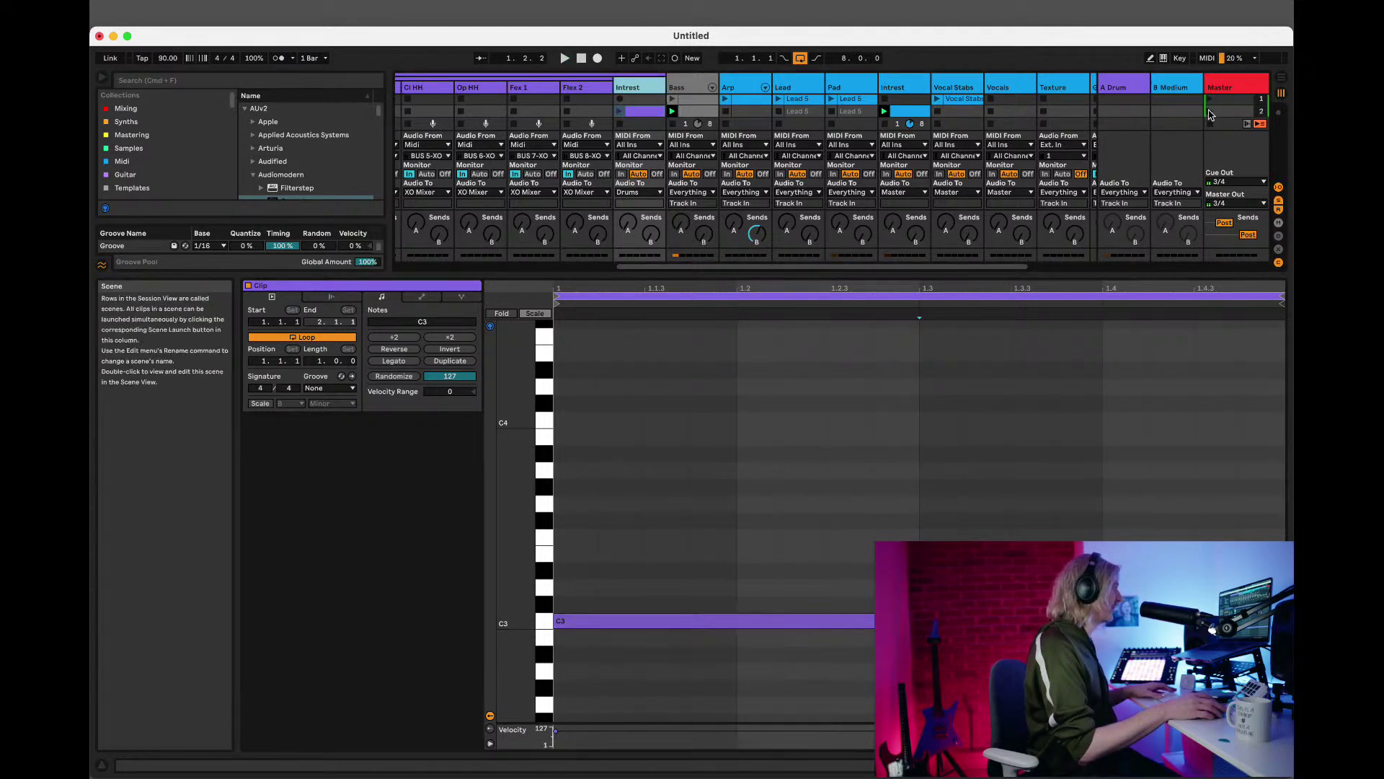
Launch the second scene, audition the clip's note at A3 and C4, and return it to C3.
click(1209, 114)
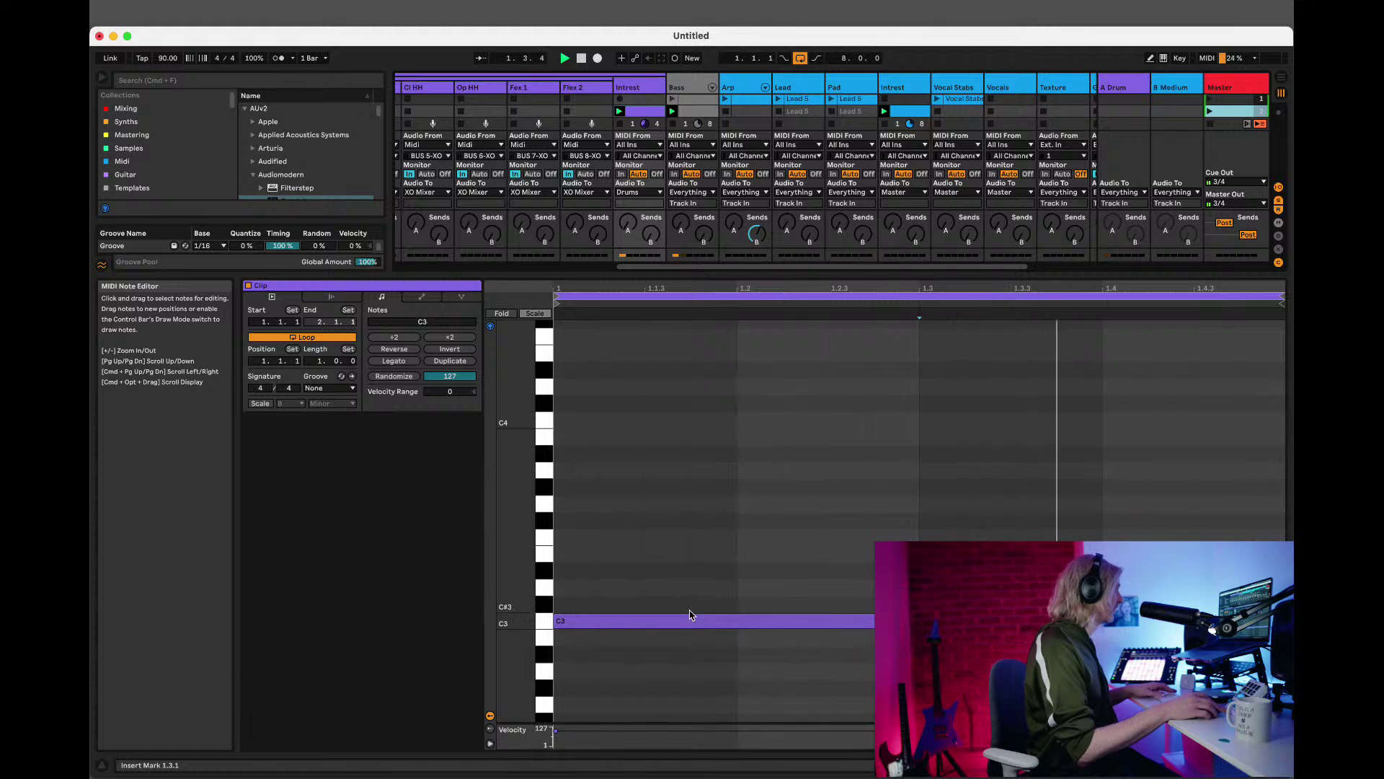
drag(690, 621, 704, 480)
scroll(733, 634, up, 2)
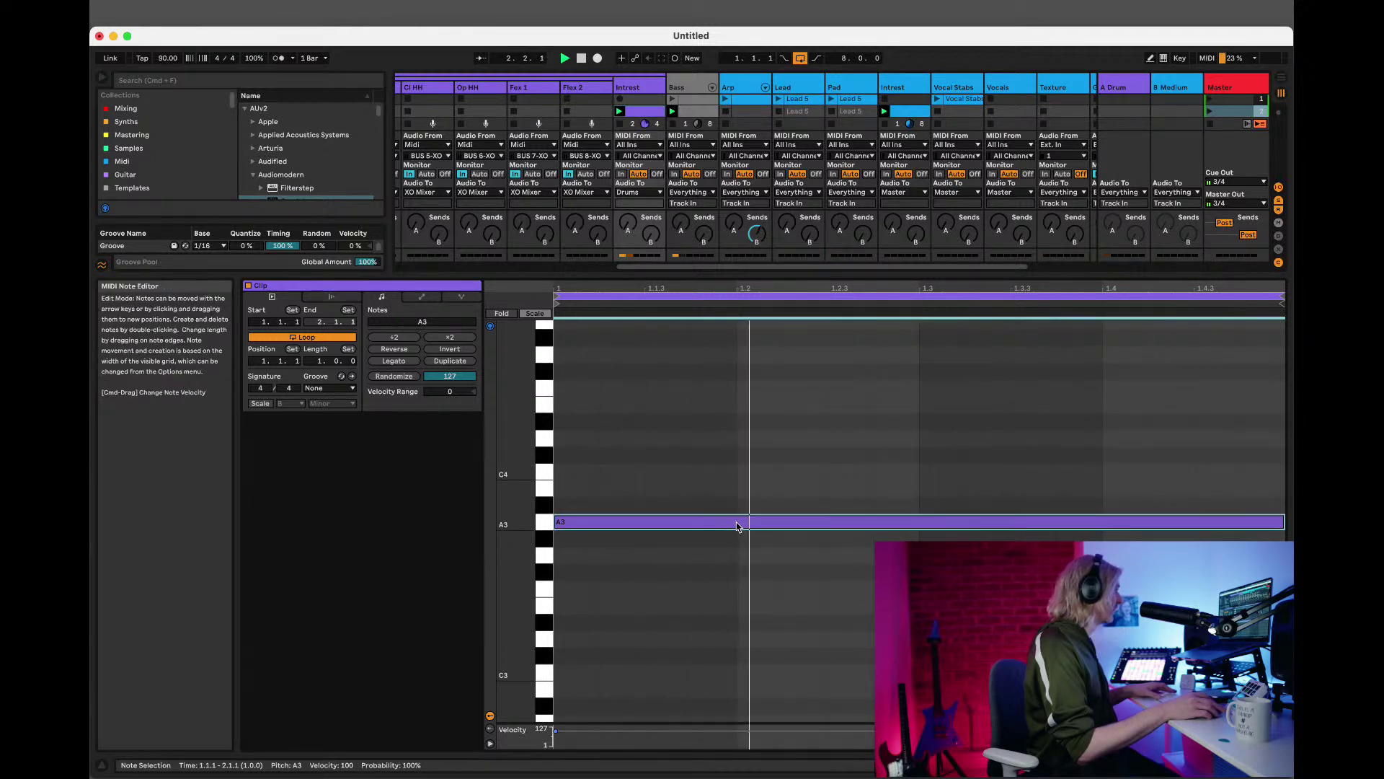
drag(736, 524, 739, 478)
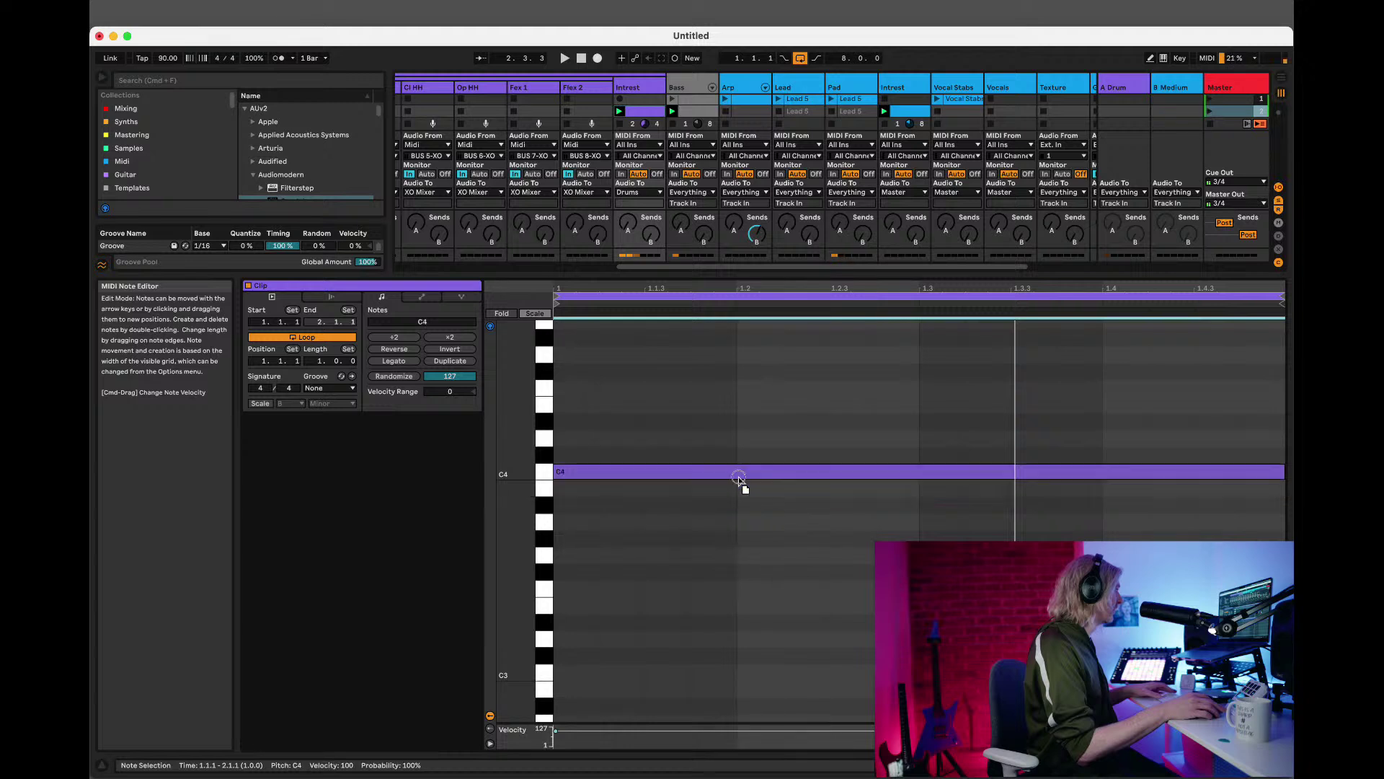
key(space)
drag(741, 477, 760, 675)
key(space)
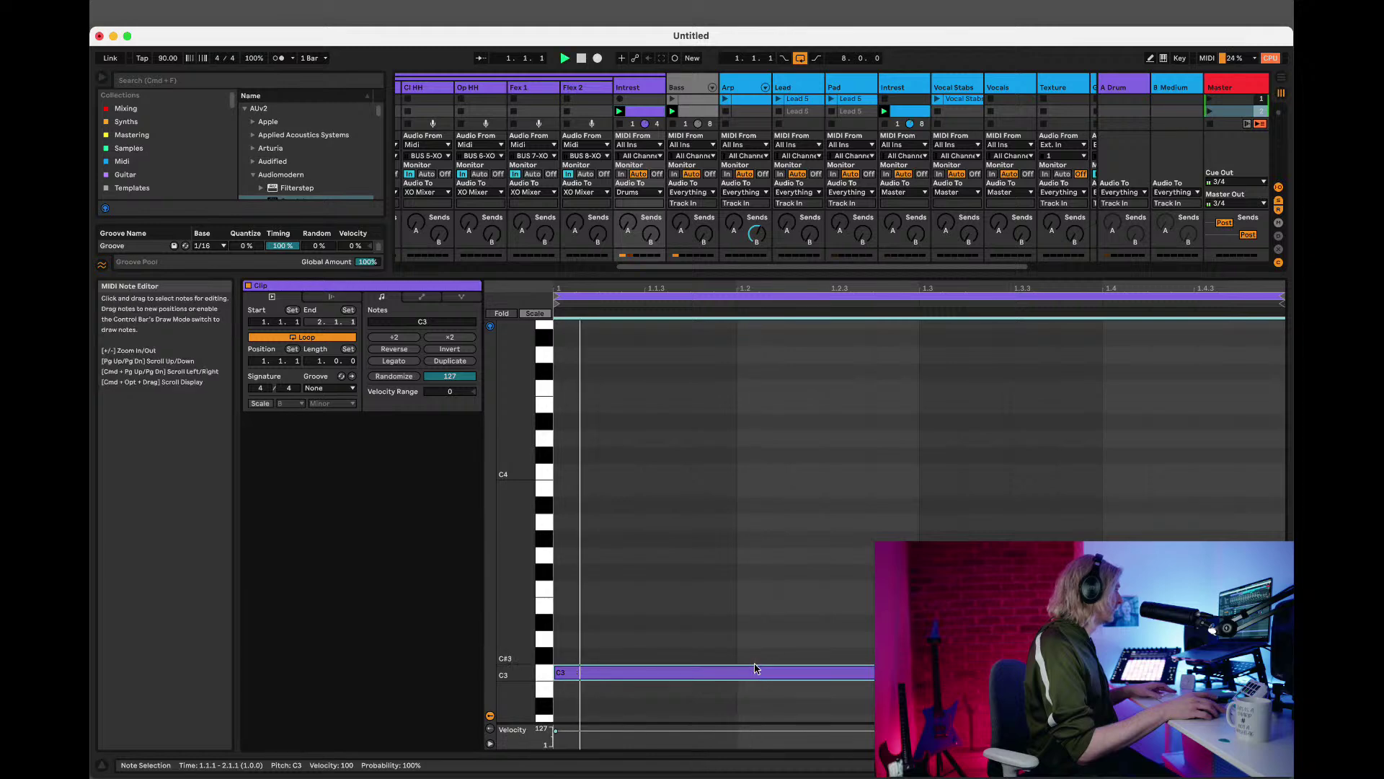
Select the purple Intrest track and set its volume to -3.0 dB.
click(646, 88)
click(646, 88)
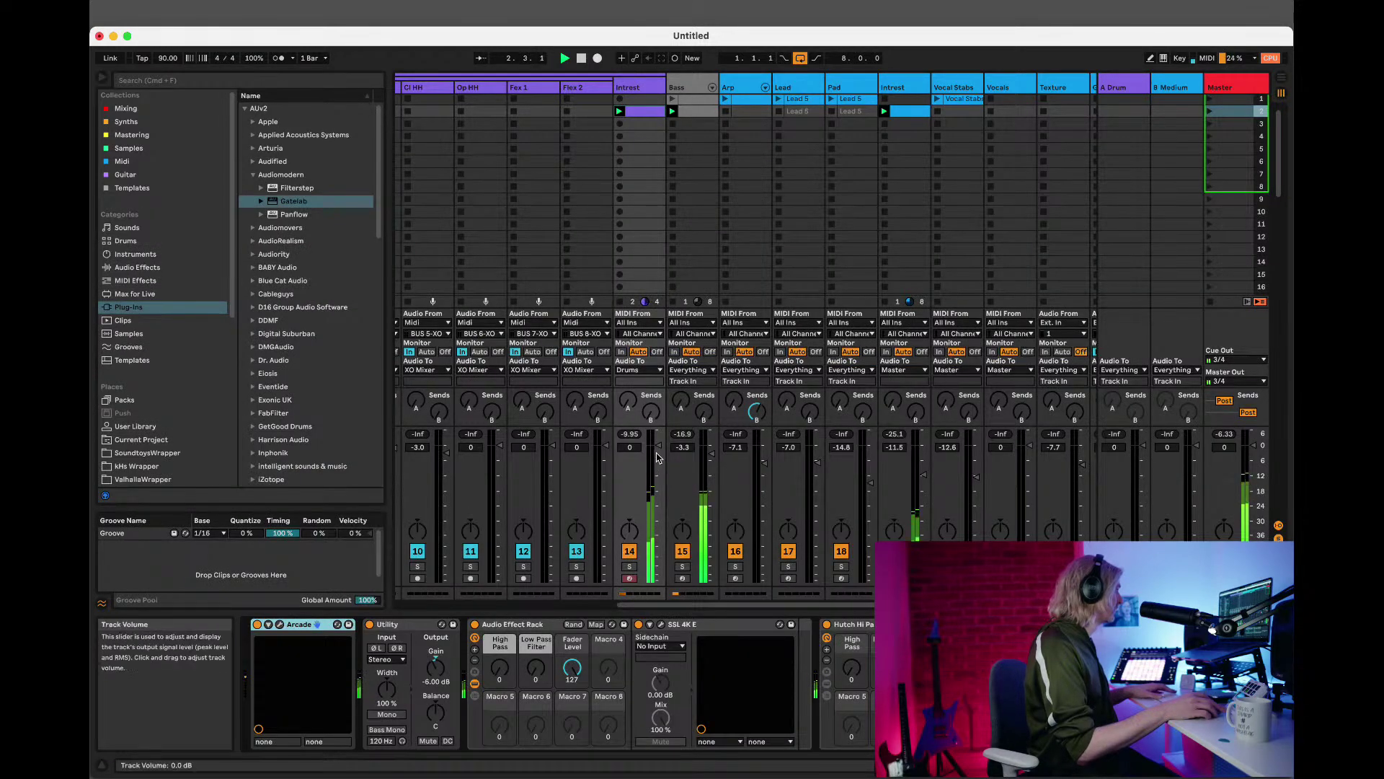
click(658, 447)
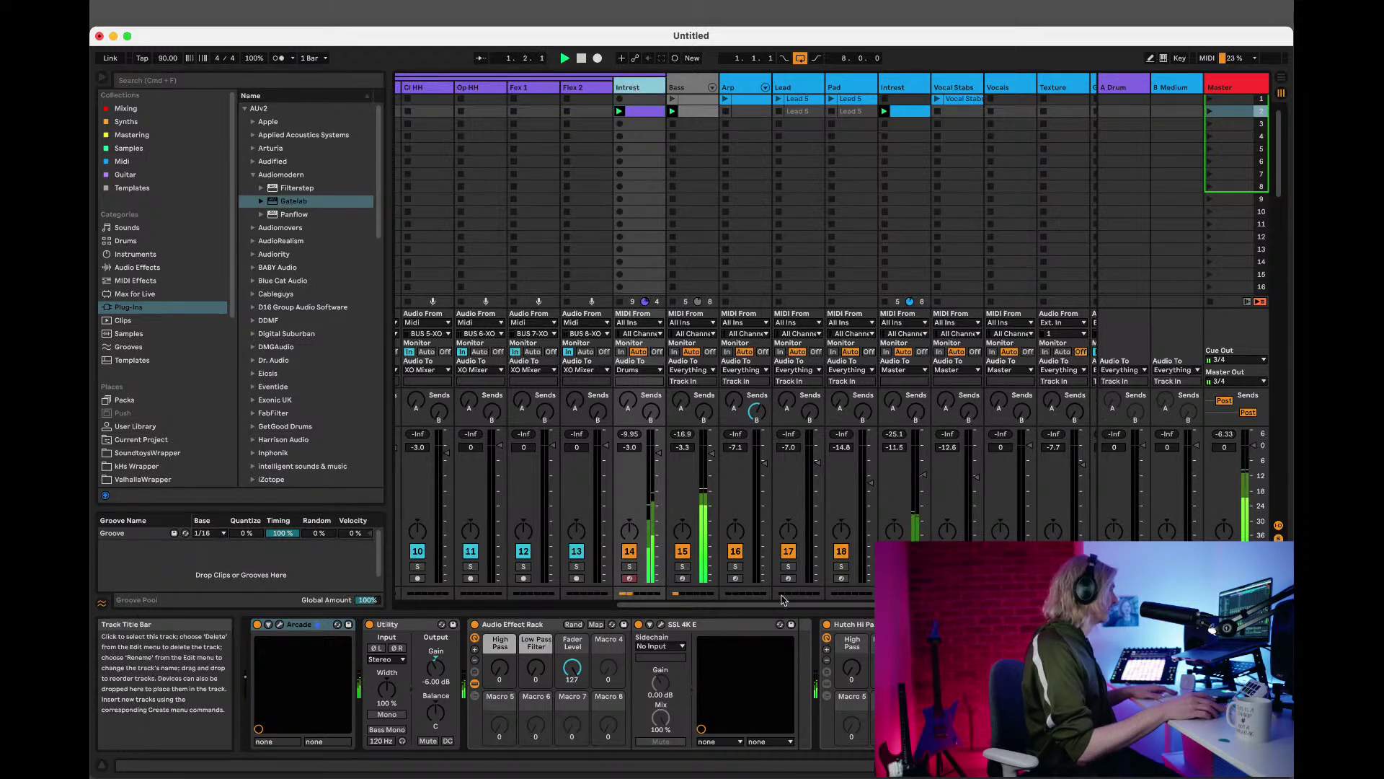
Insert an audio track after the Guitar track, colour it red, and recolour the Mic track yellow.
scroll(784, 599, right, 3)
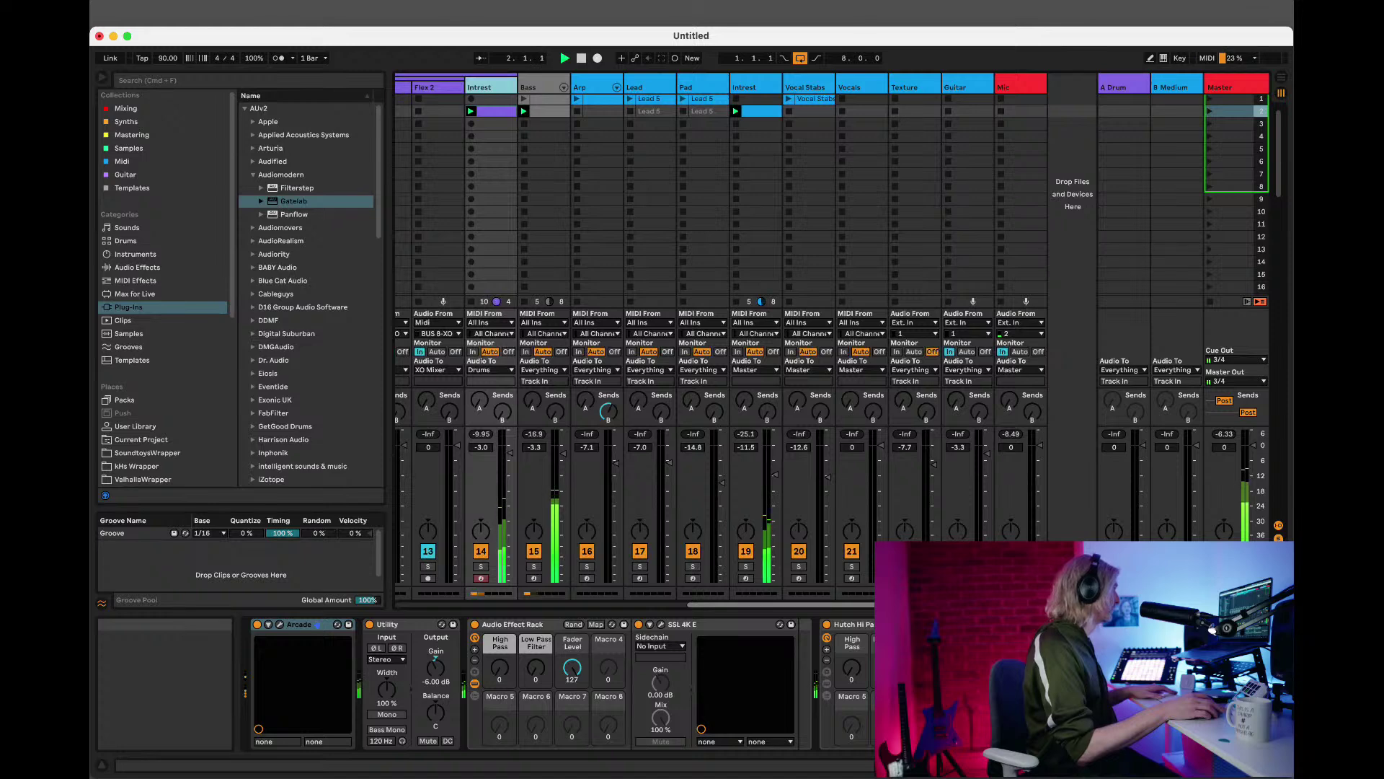
click(974, 86)
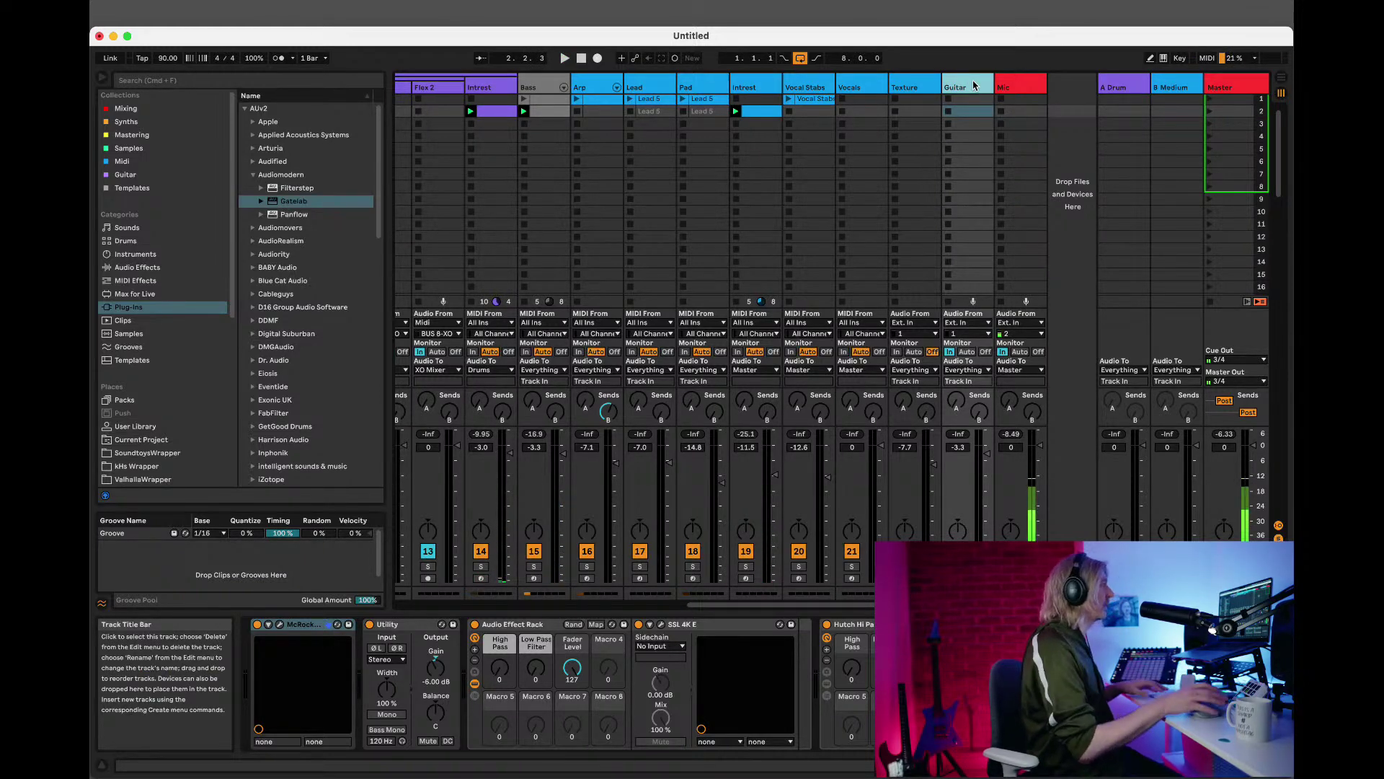
key(super+t)
right_click(1027, 87)
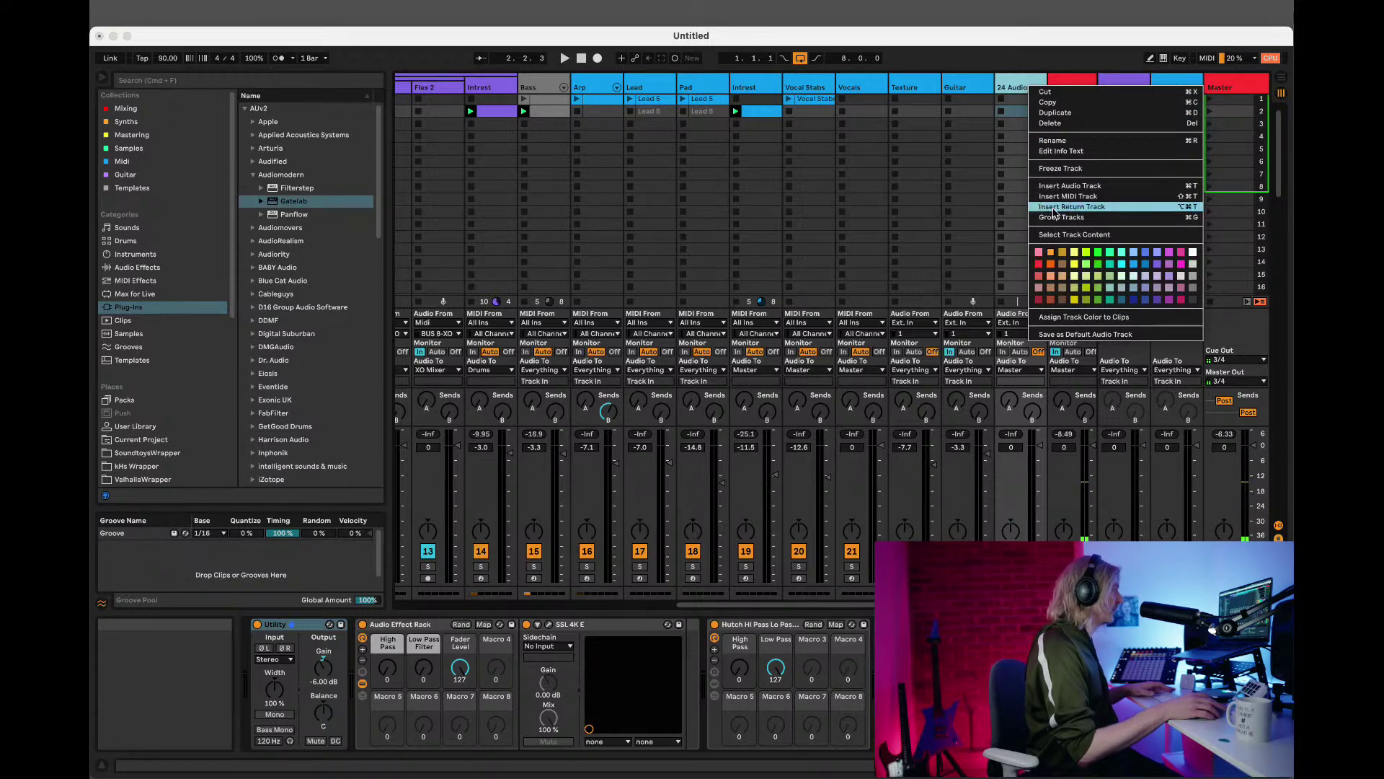
click(1039, 266)
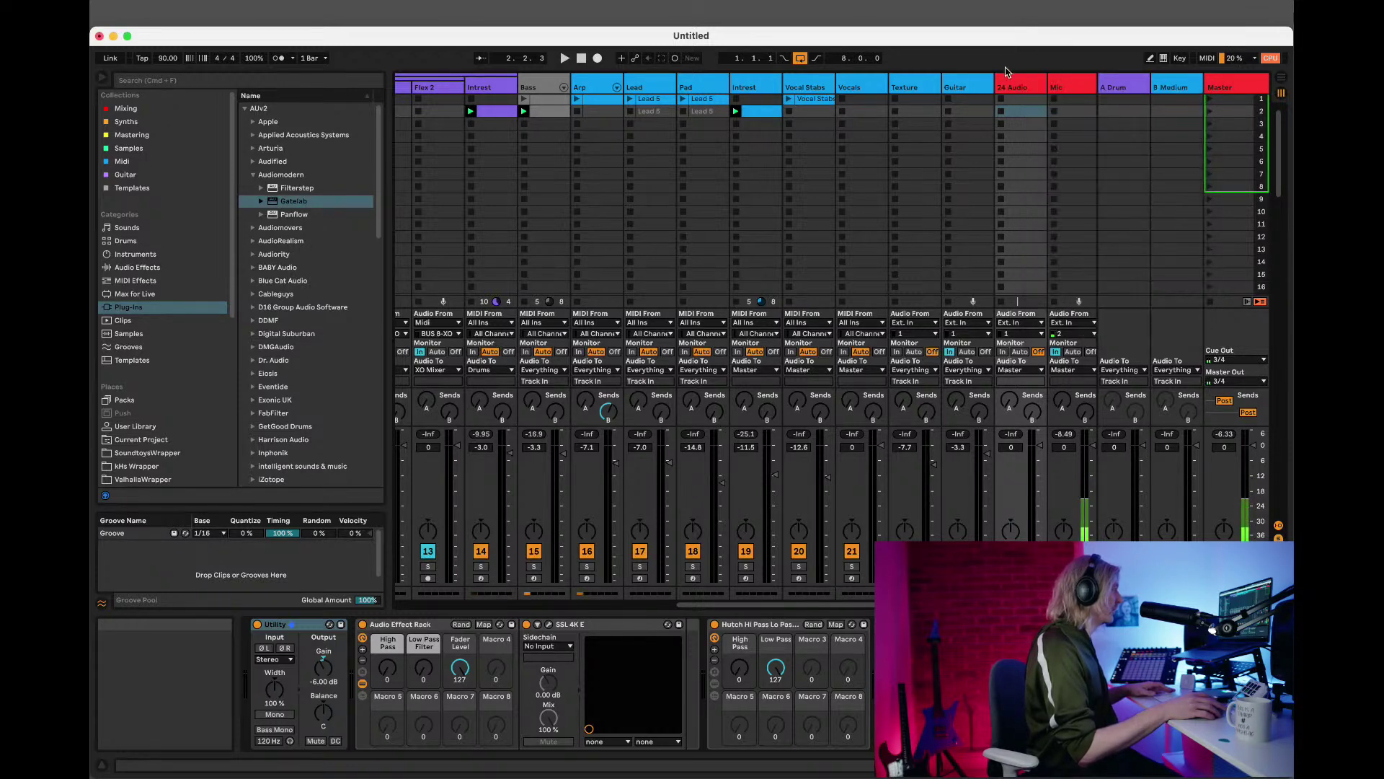
right_click(1057, 83)
click(1103, 257)
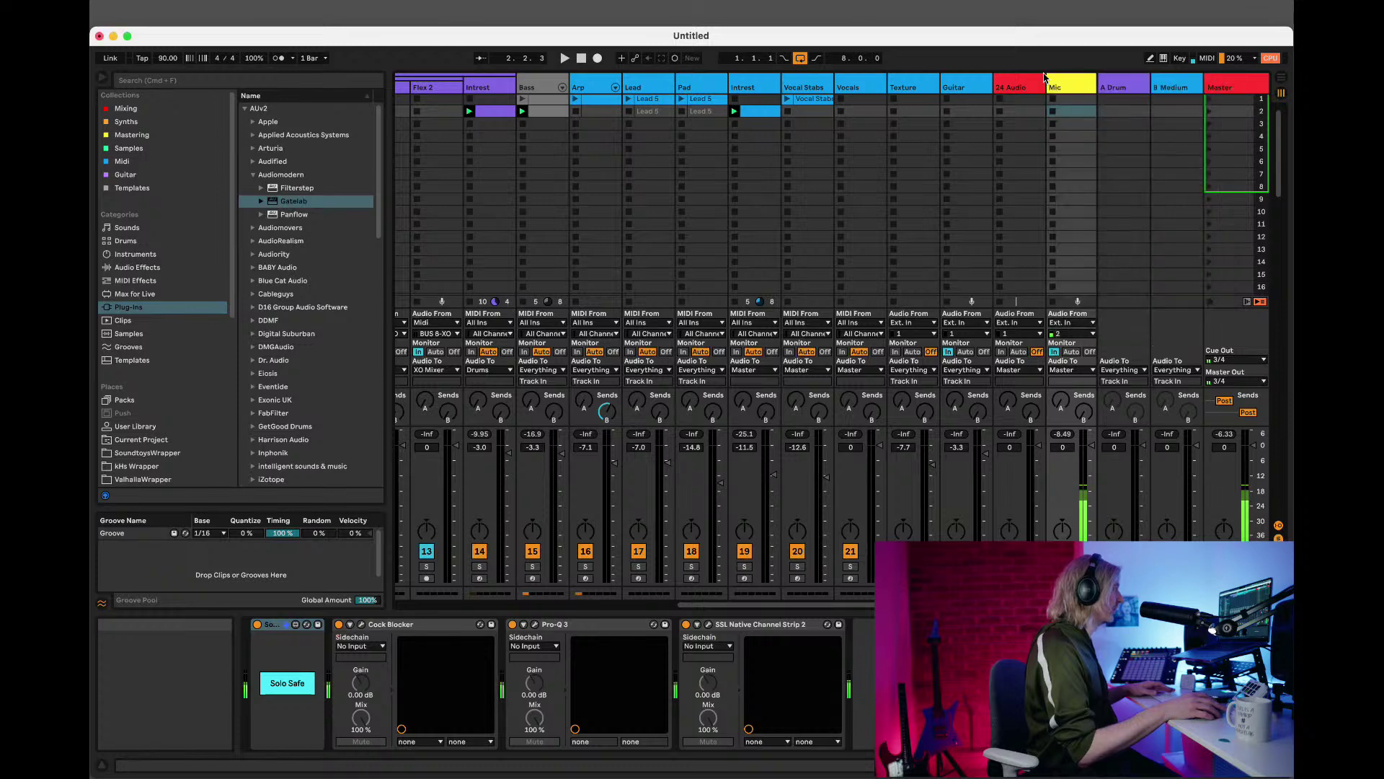
Rename the new red audio track Rec and set its audio input to Resampling.
click(1034, 84)
key(super+r)
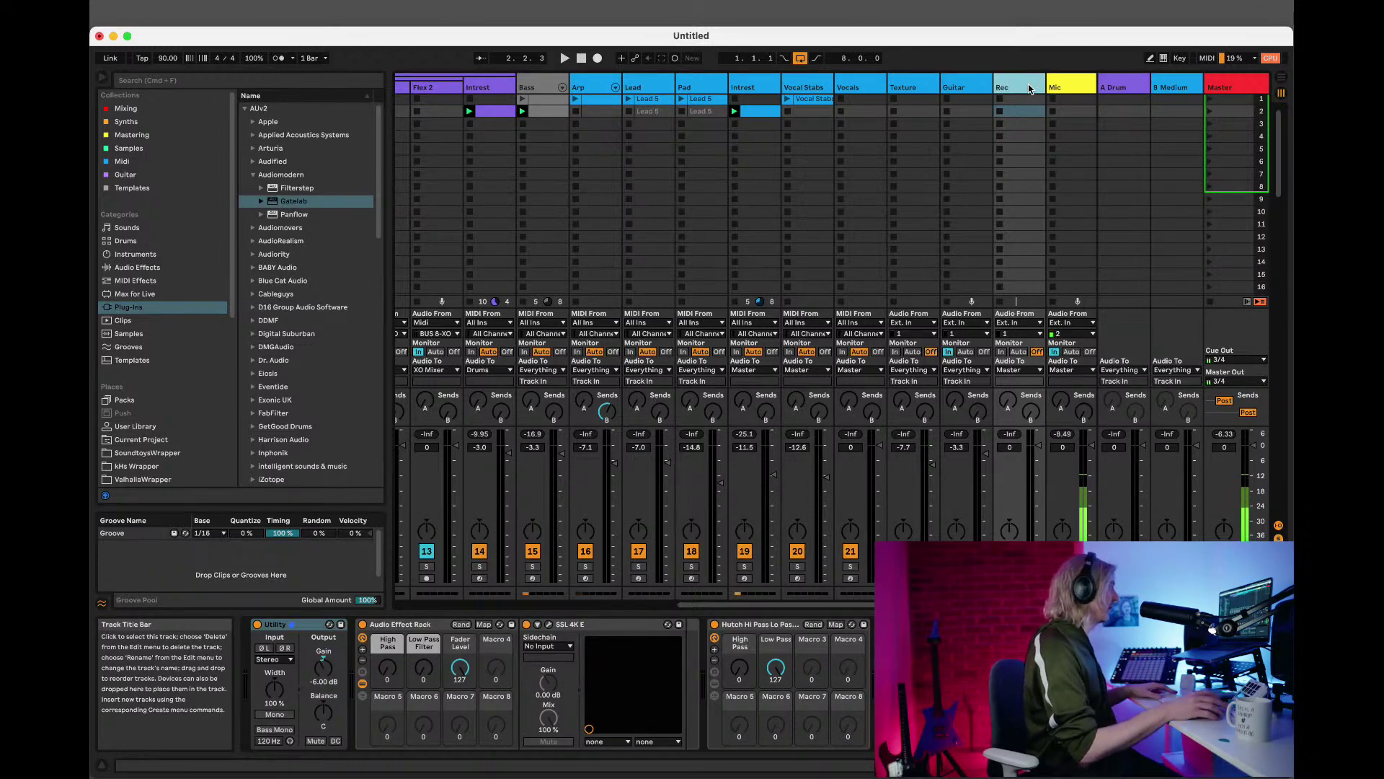
click(1018, 323)
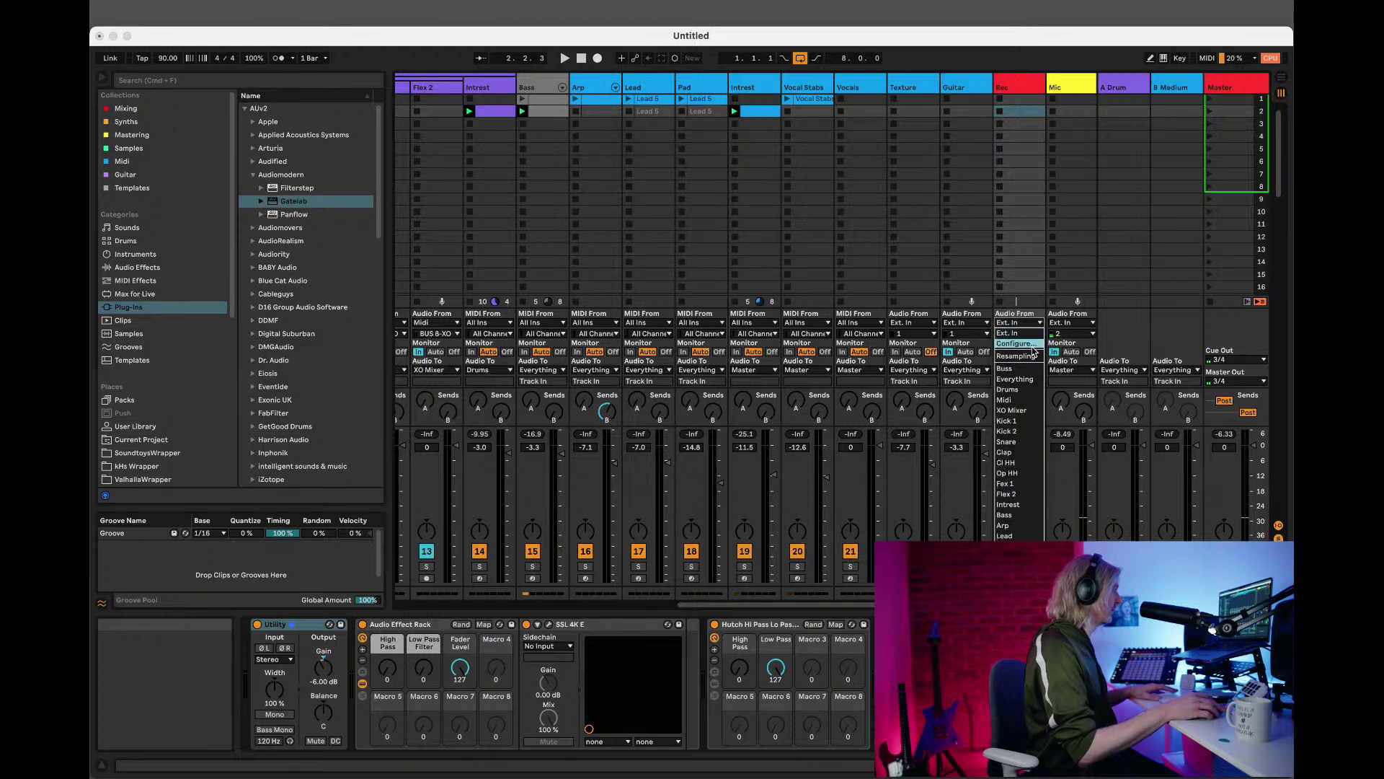
click(1016, 356)
Solo the purple Intrest track during playback, reset its volume to 0 dB, and arm the Rec track for recording.
key(space)
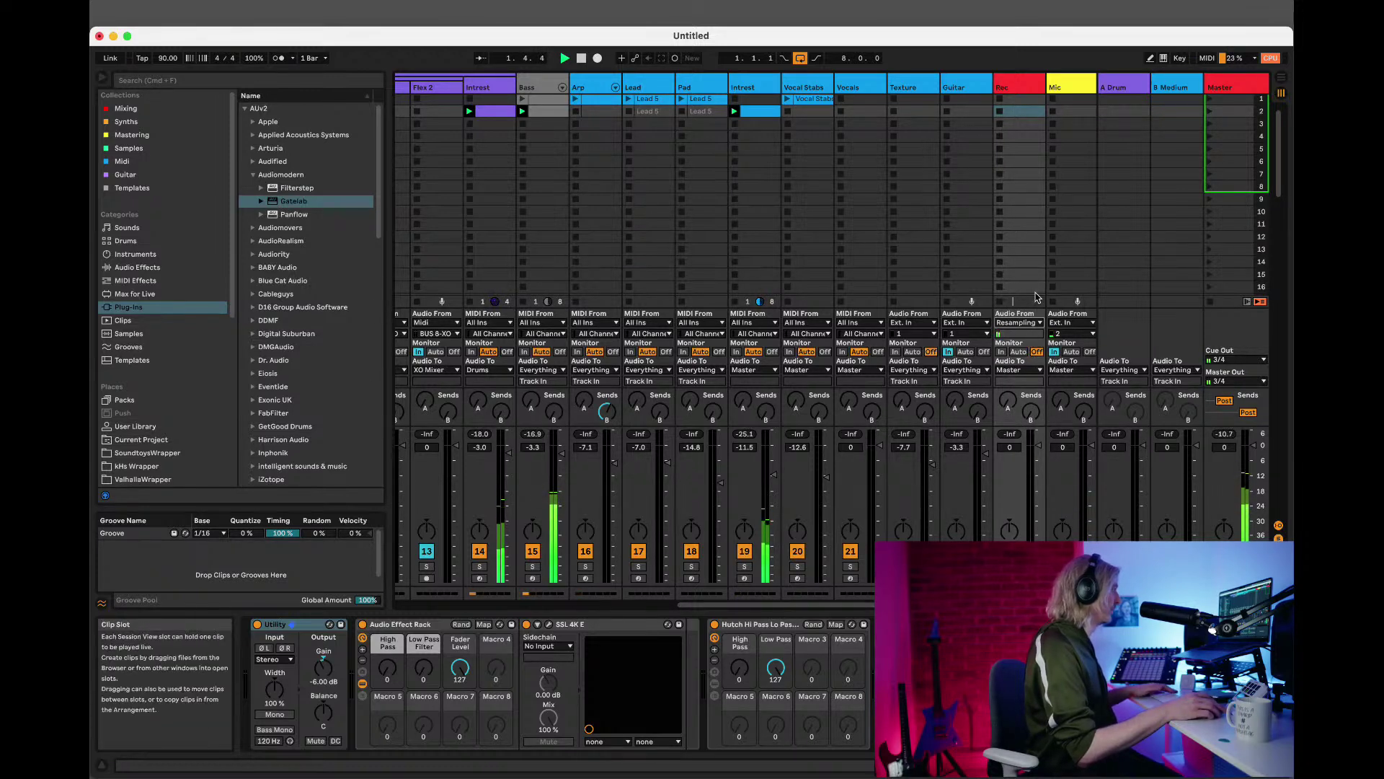
scroll(829, 288, left, 1)
scroll(746, 325, left, 10)
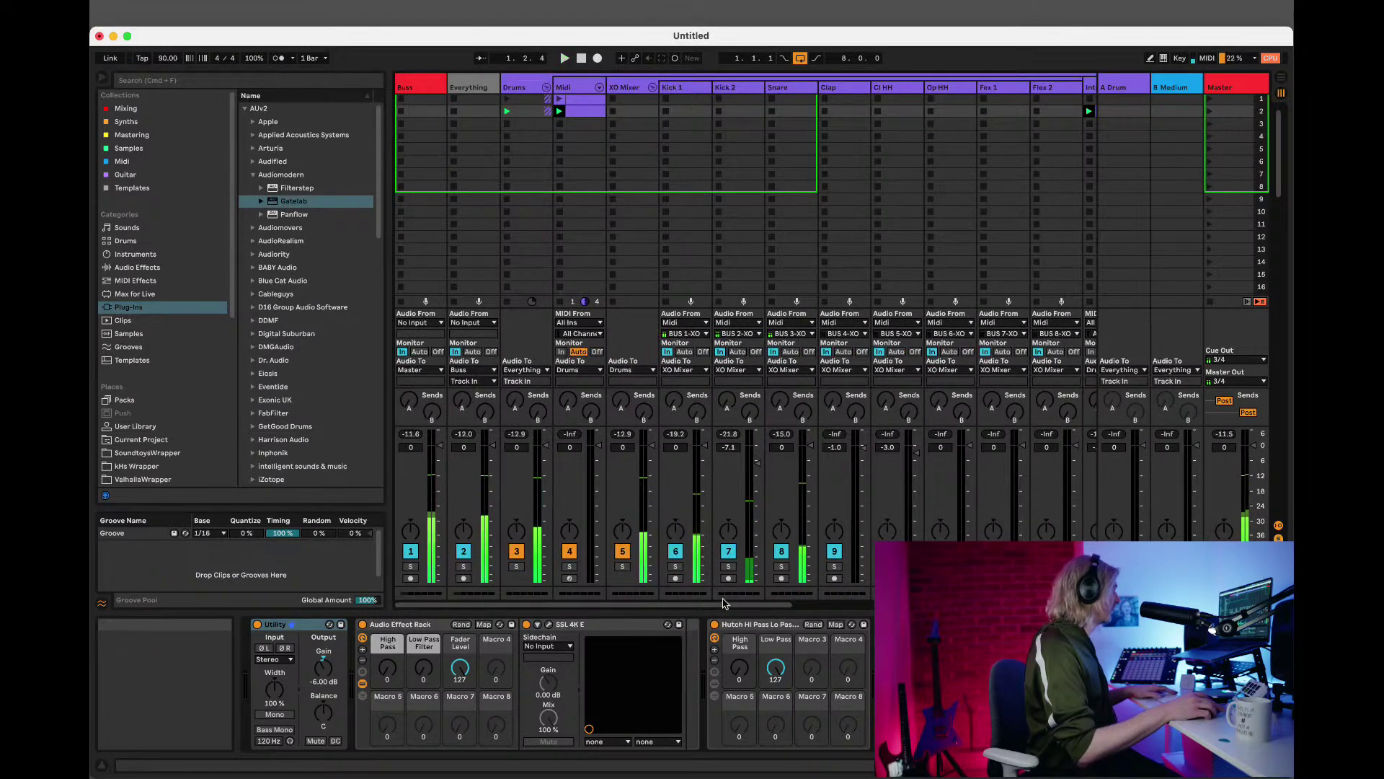
scroll(742, 325, right, 8)
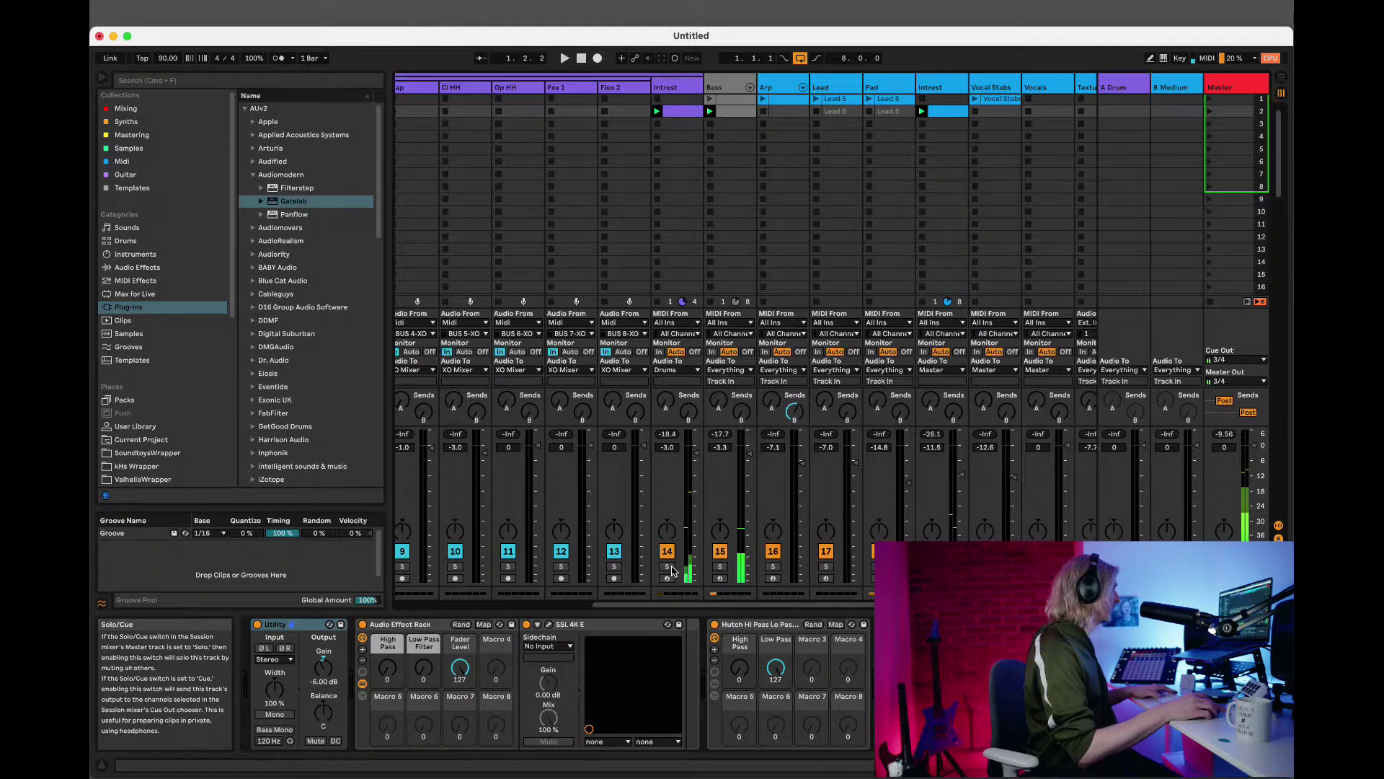
click(668, 566)
scroll(1008, 482, right, 5)
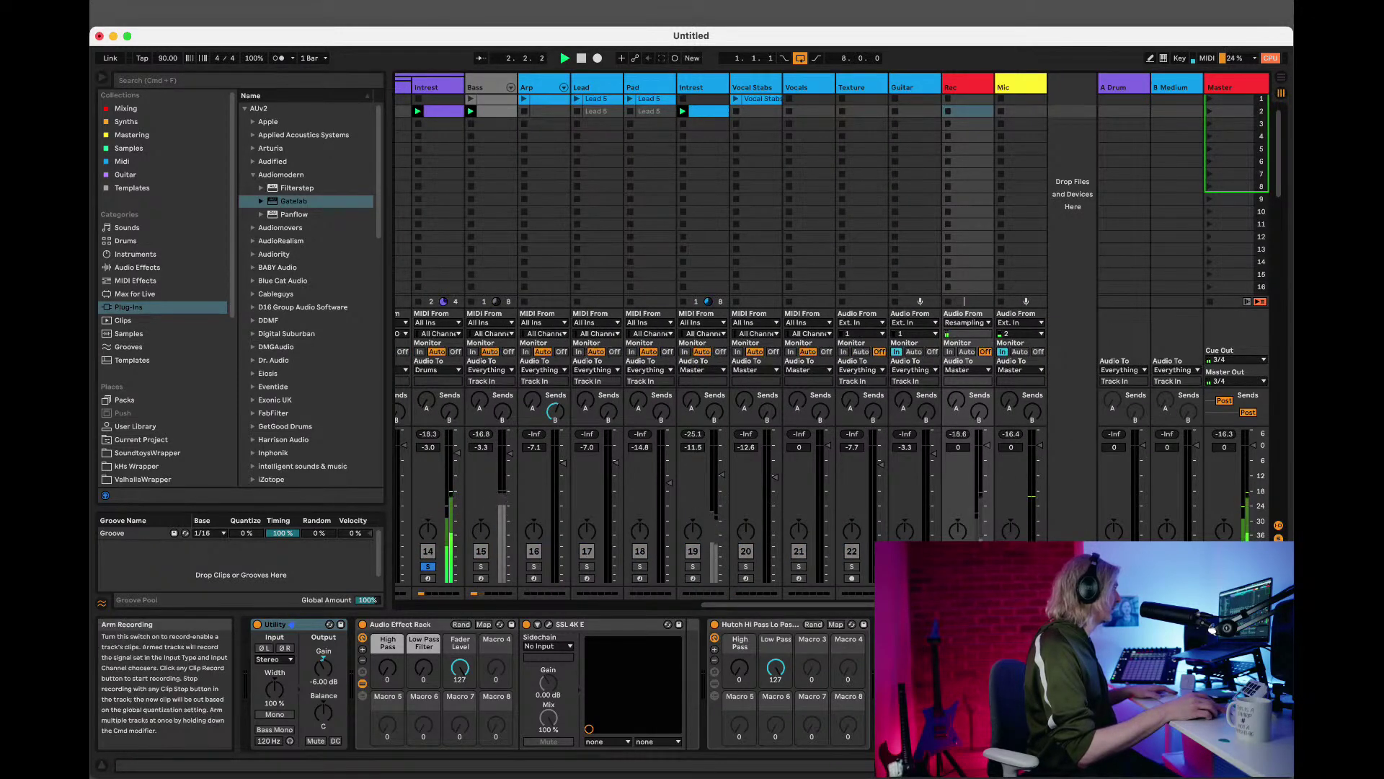
click(957, 578)
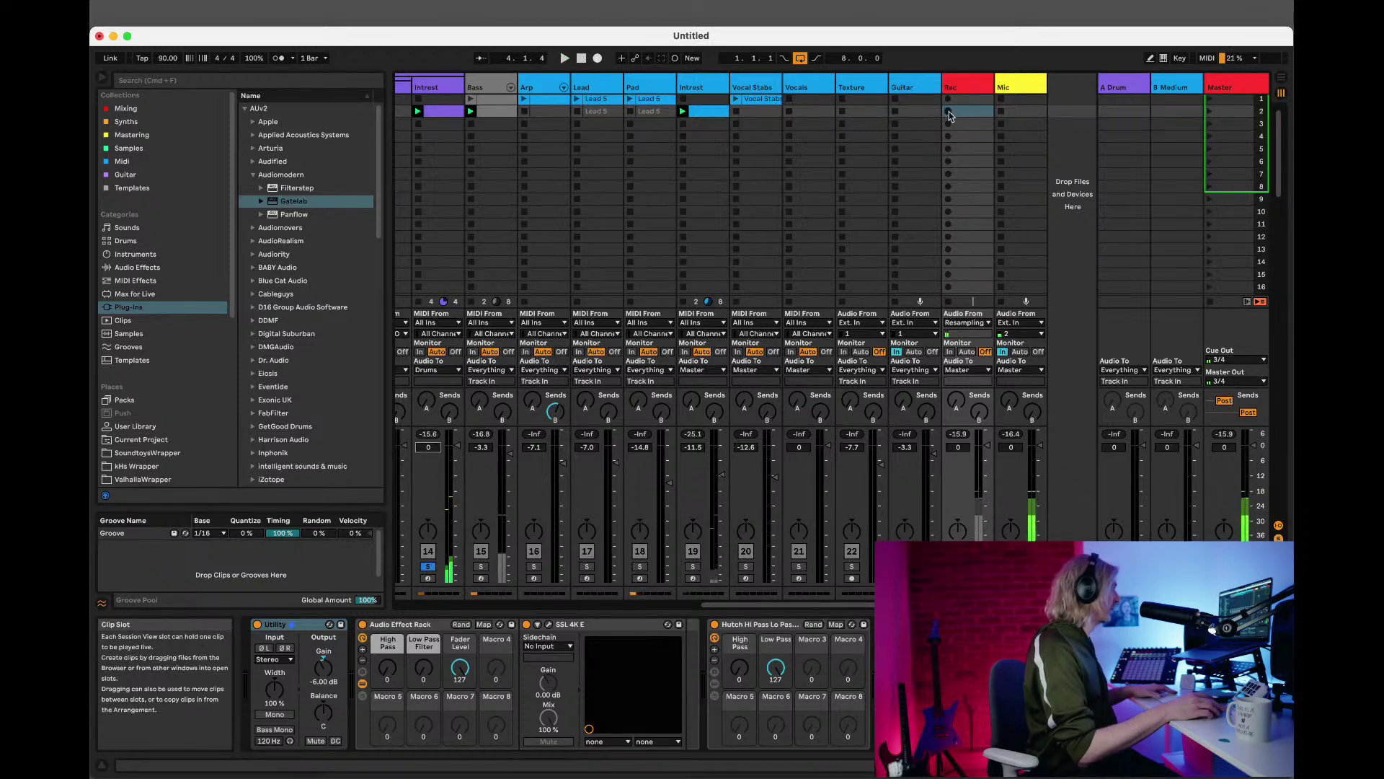
Record two bars into the Rec track's second slot and delete the purple Intrest track's MIDI clip.
click(948, 113)
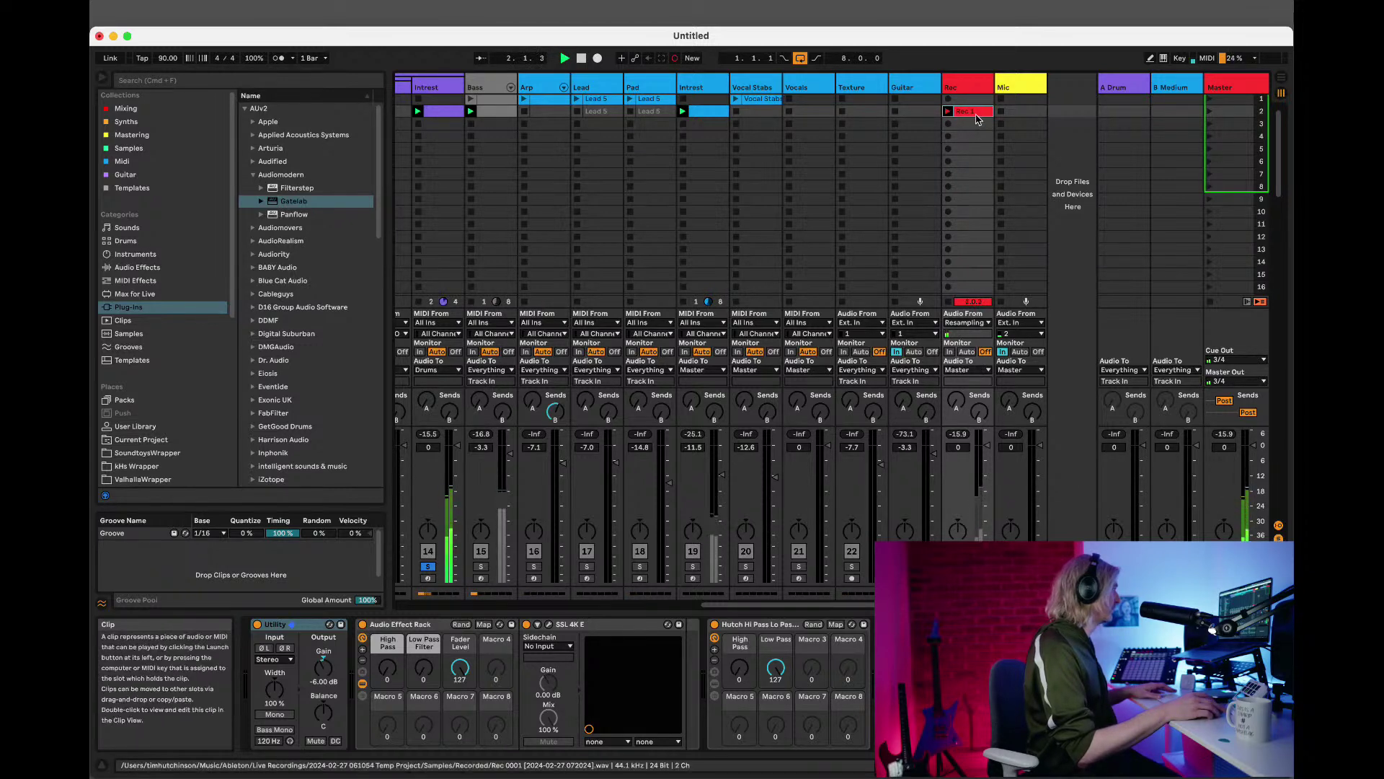
key(space)
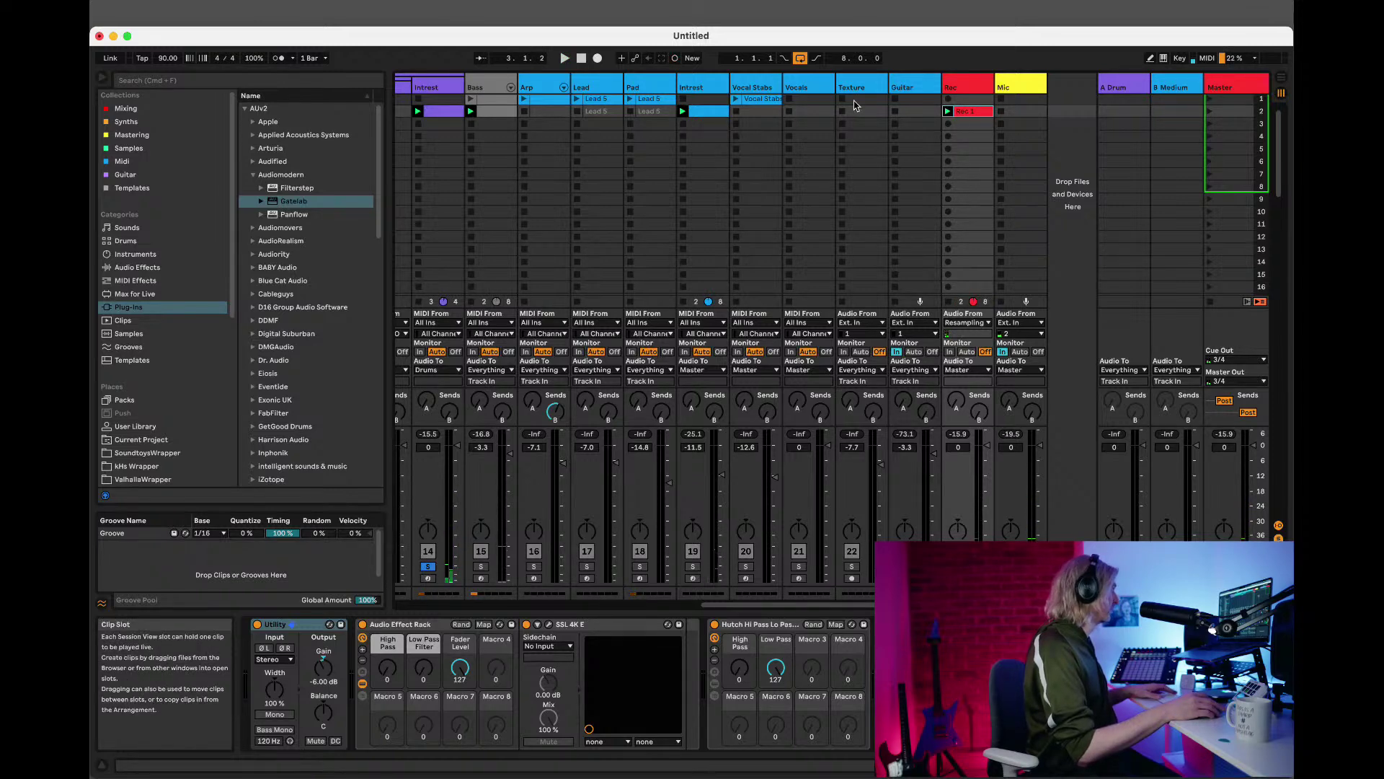
key(ctrl+z)
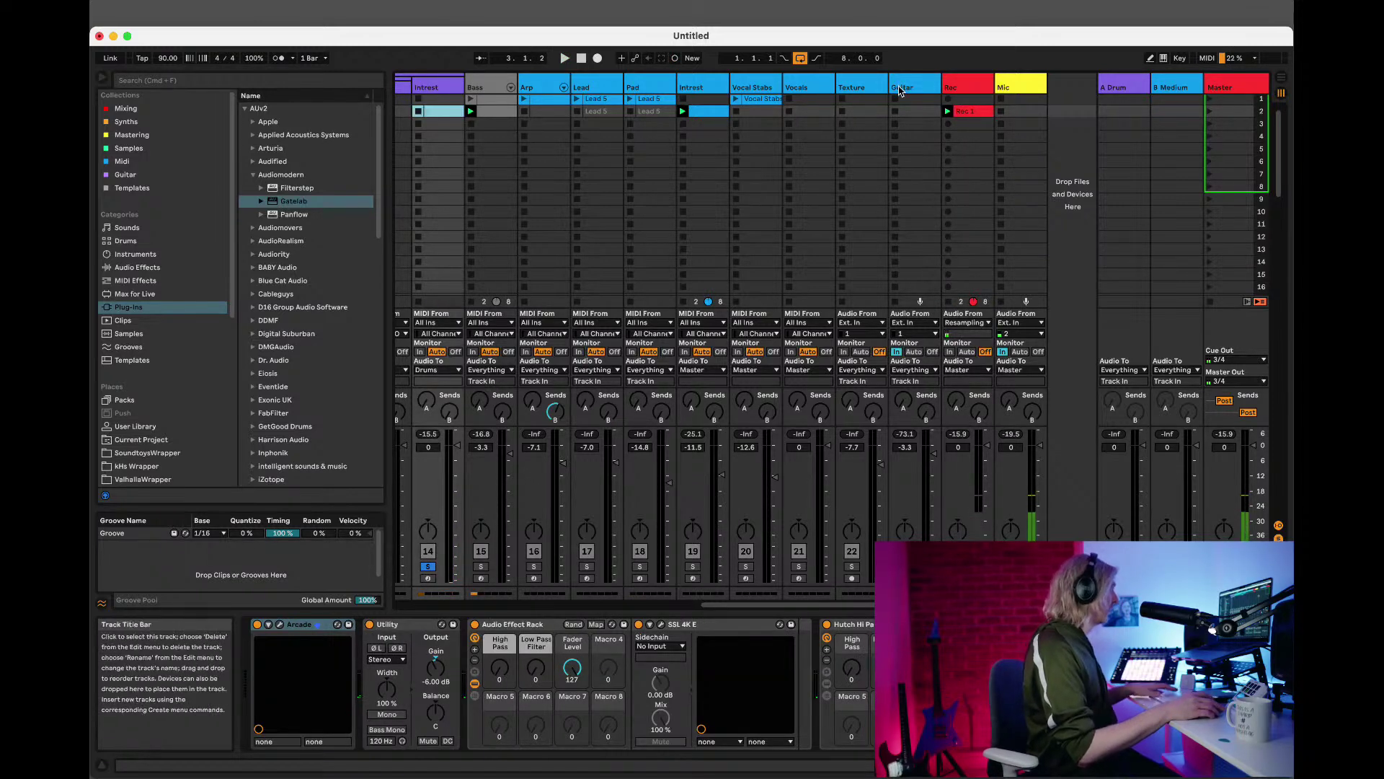
Open the recorded Rec 1 clip in the sample editor and play it back to check the audio.
click(969, 113)
key(space)
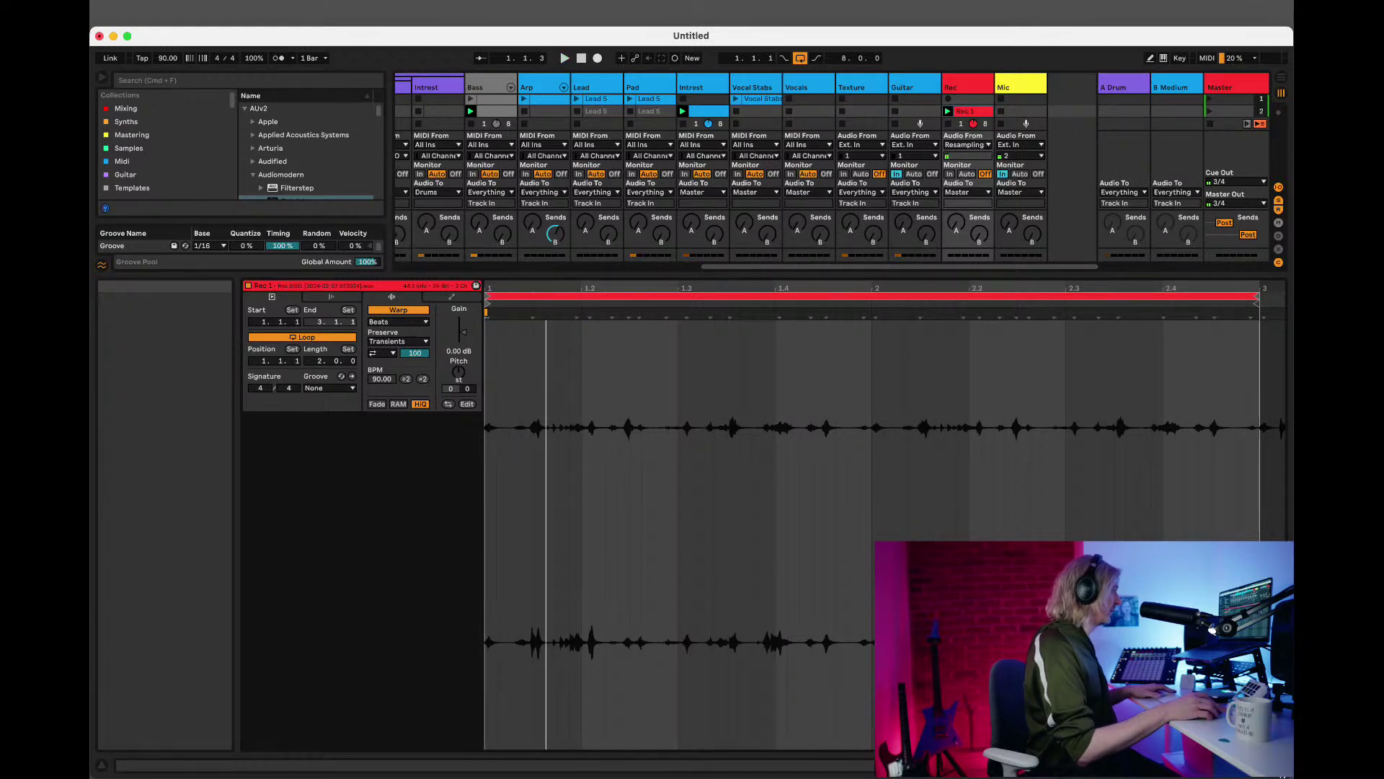
key(ctrl+alt+l)
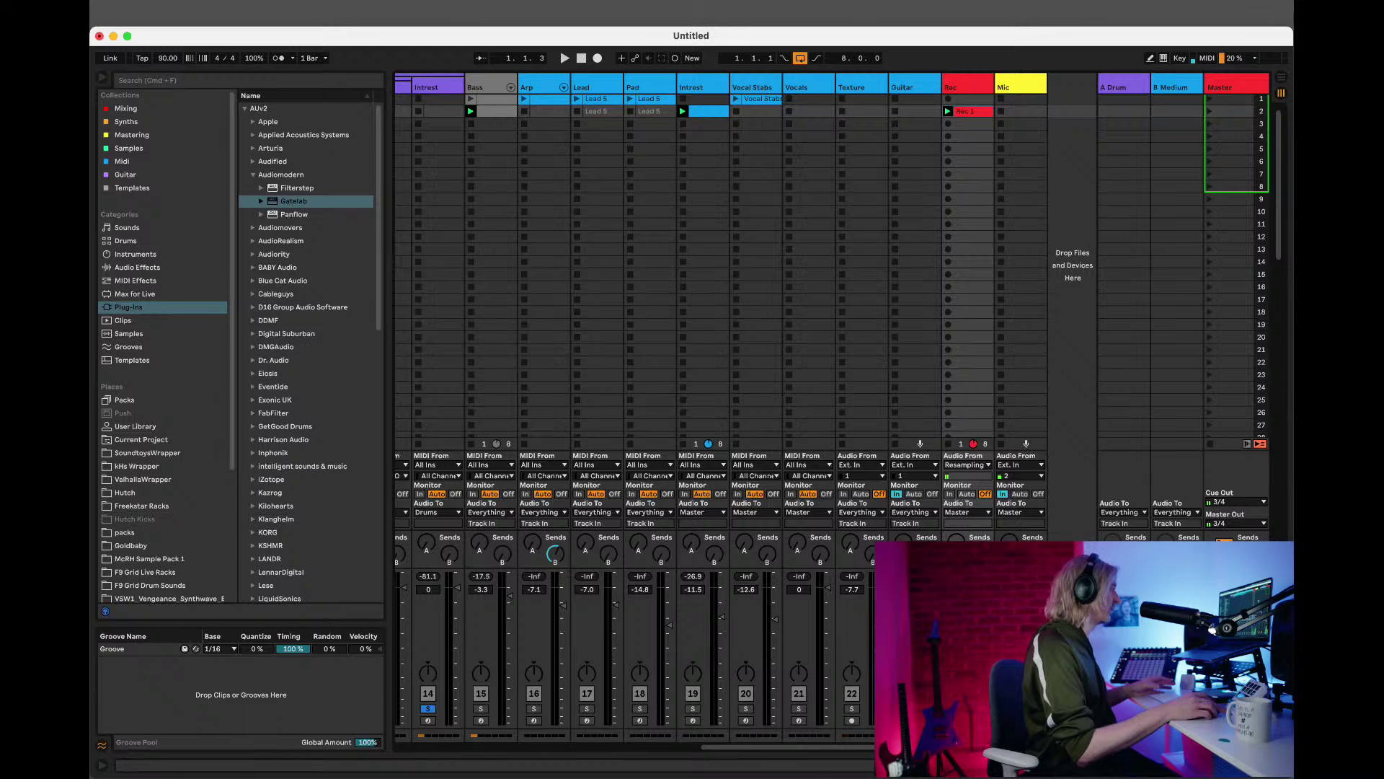
key(ctrl+alt+l)
key(space)
click(670, 605)
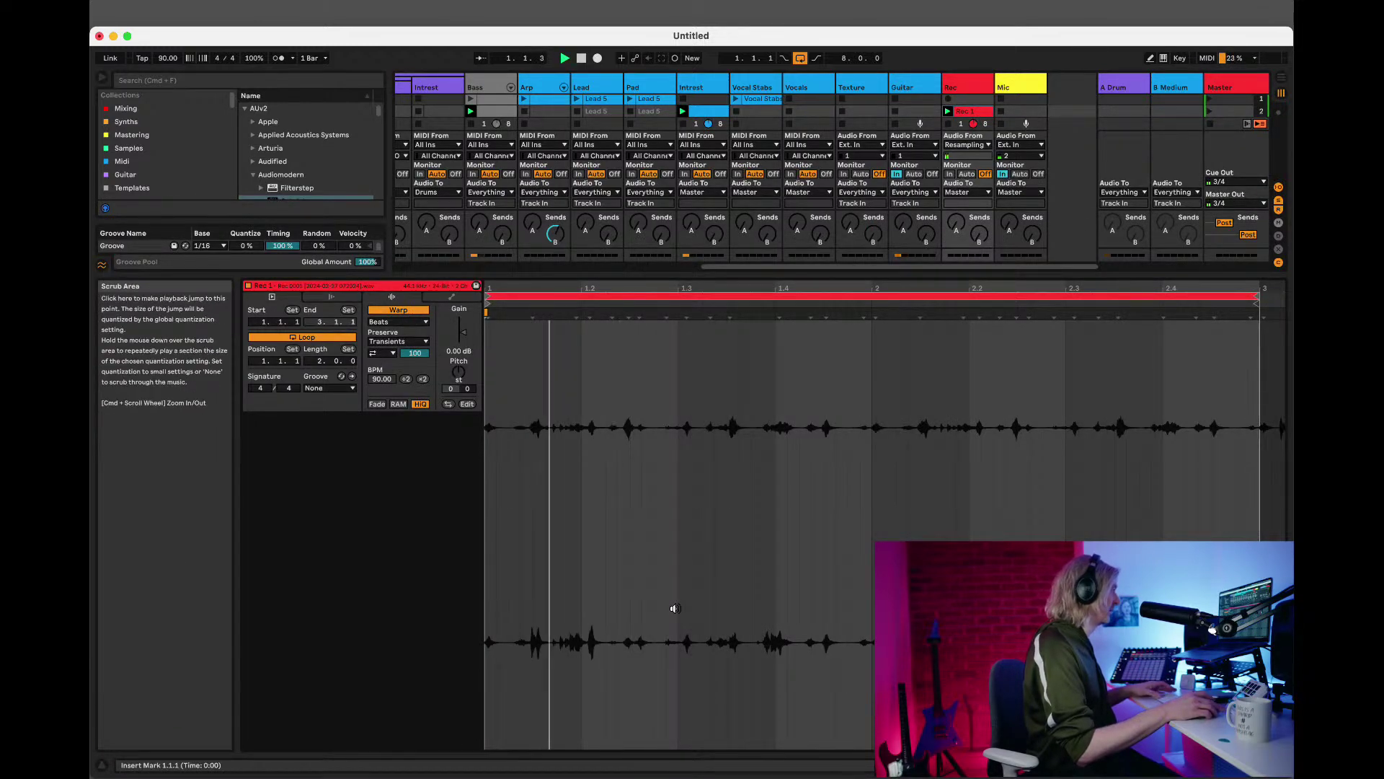
click(607, 596)
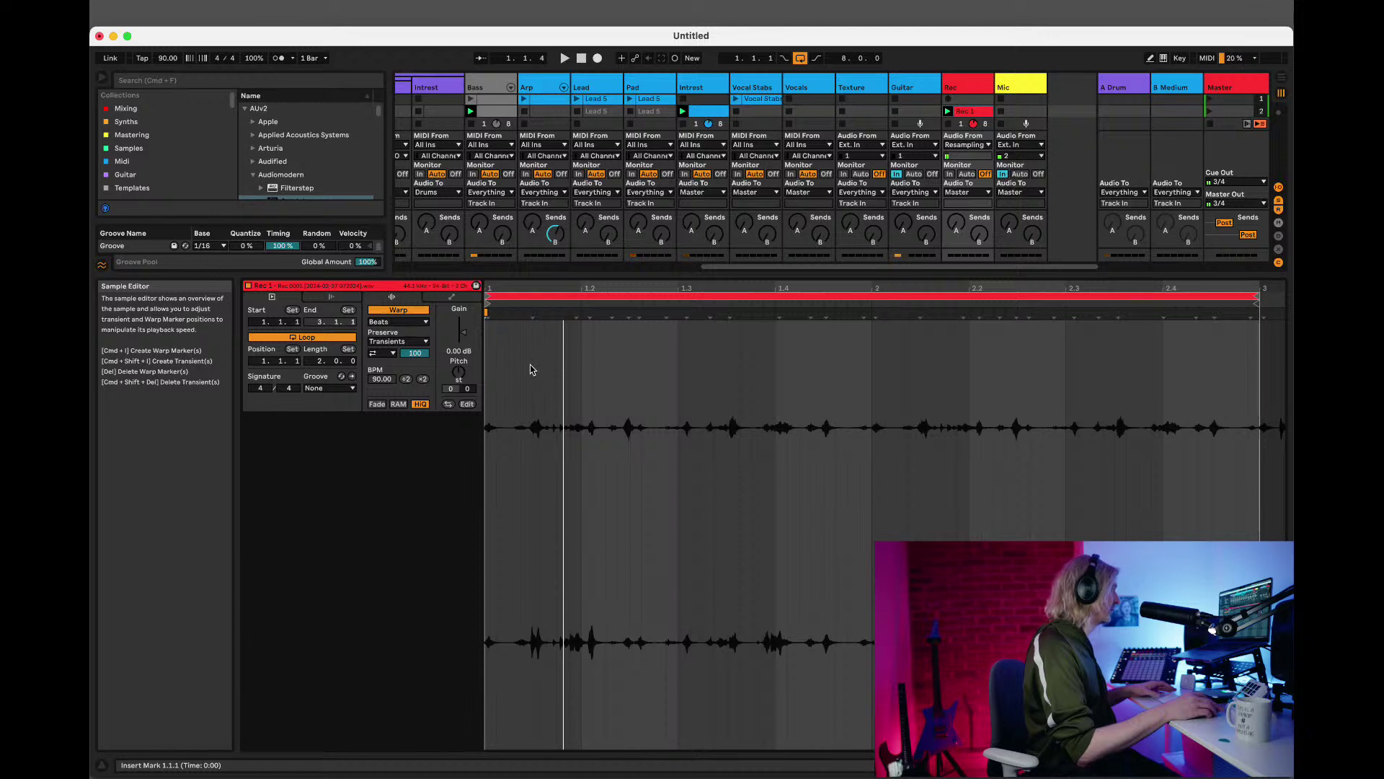
Show the Rec 1 clip's Gain envelope and draw it to zero from 1.1.1 to 1.1.3, restoring full gain after it.
drag(531, 369, 429, 404)
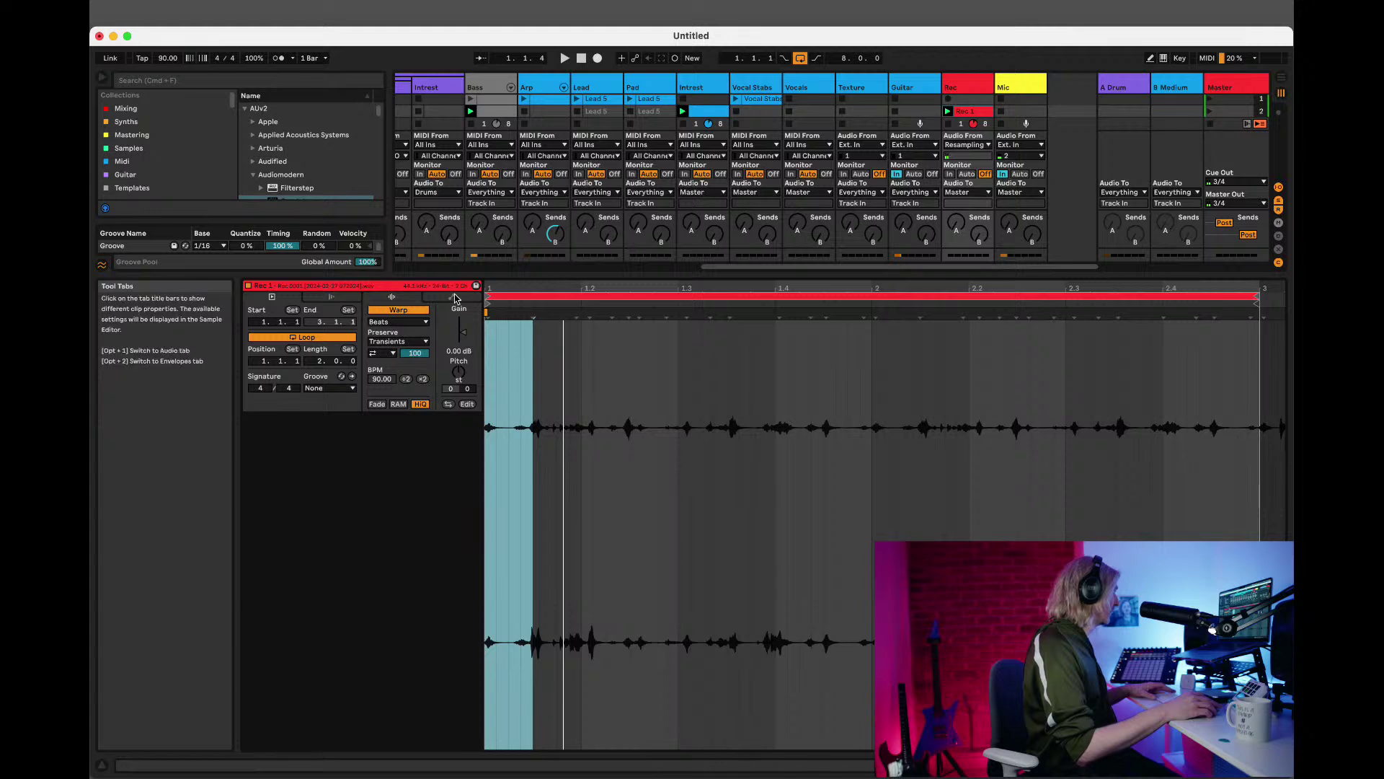
click(455, 299)
click(404, 323)
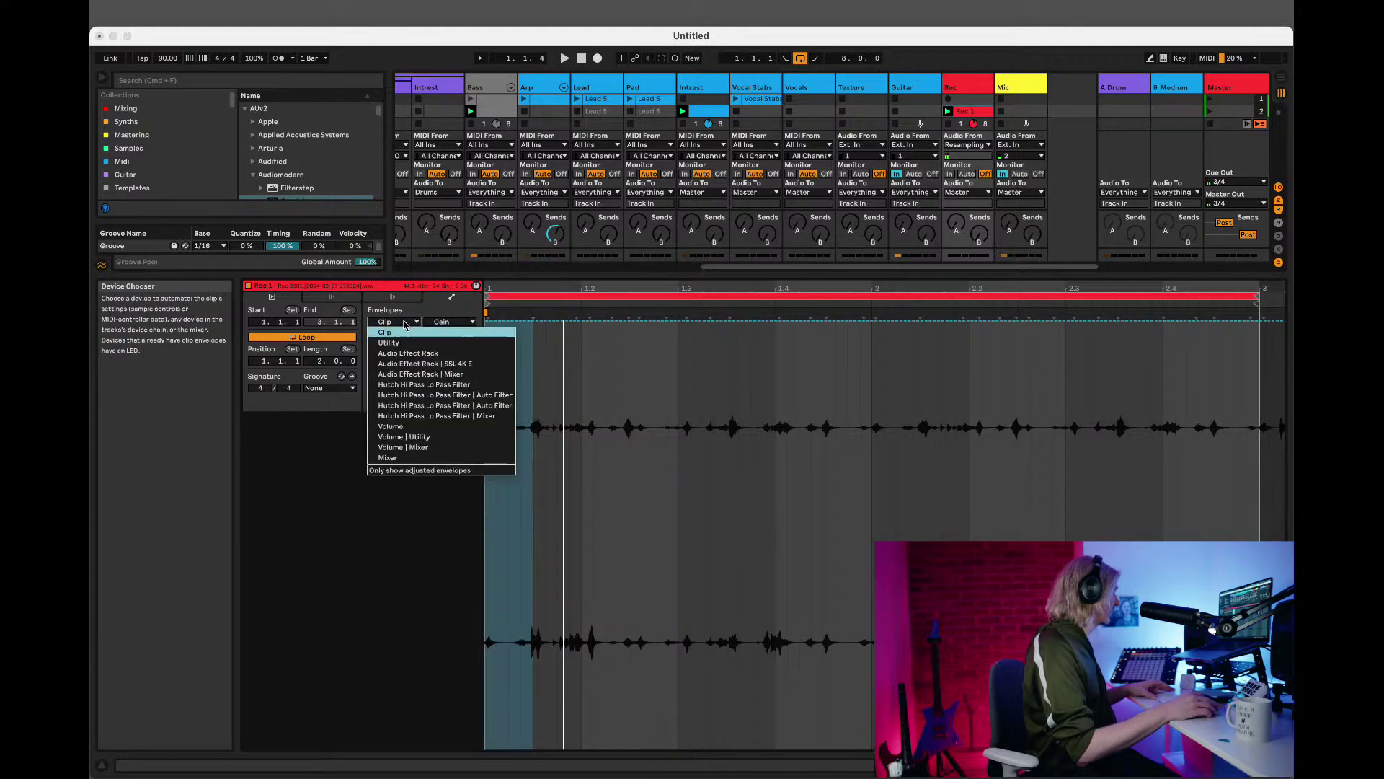
click(402, 333)
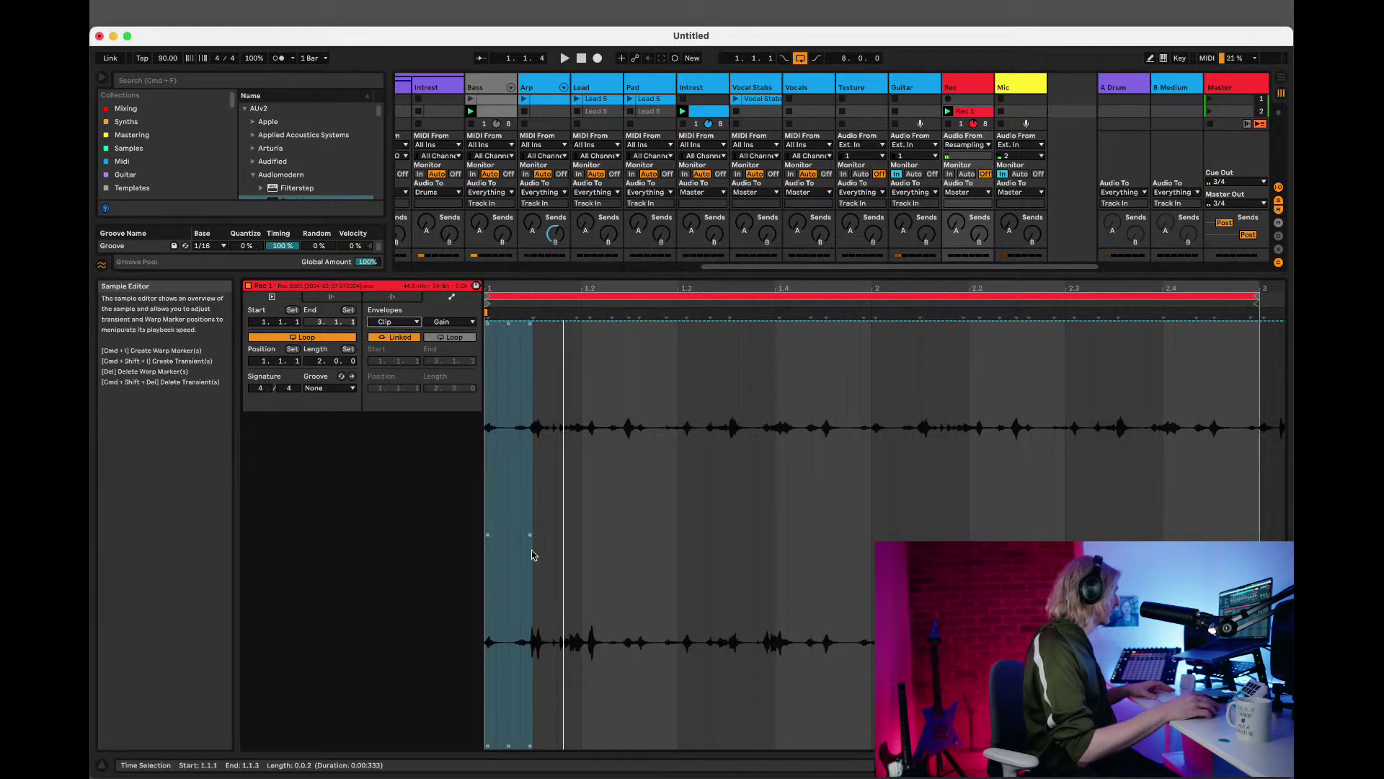
key(b)
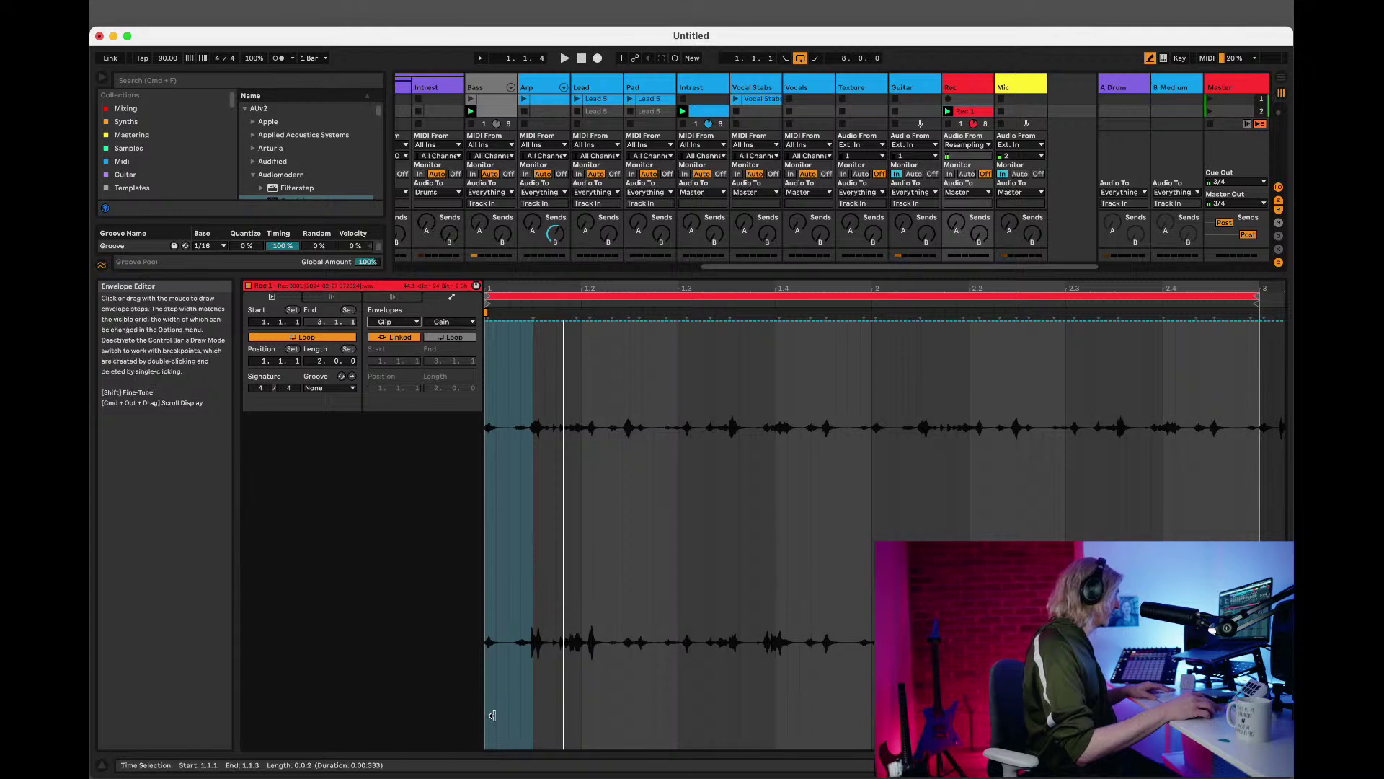
click(492, 715)
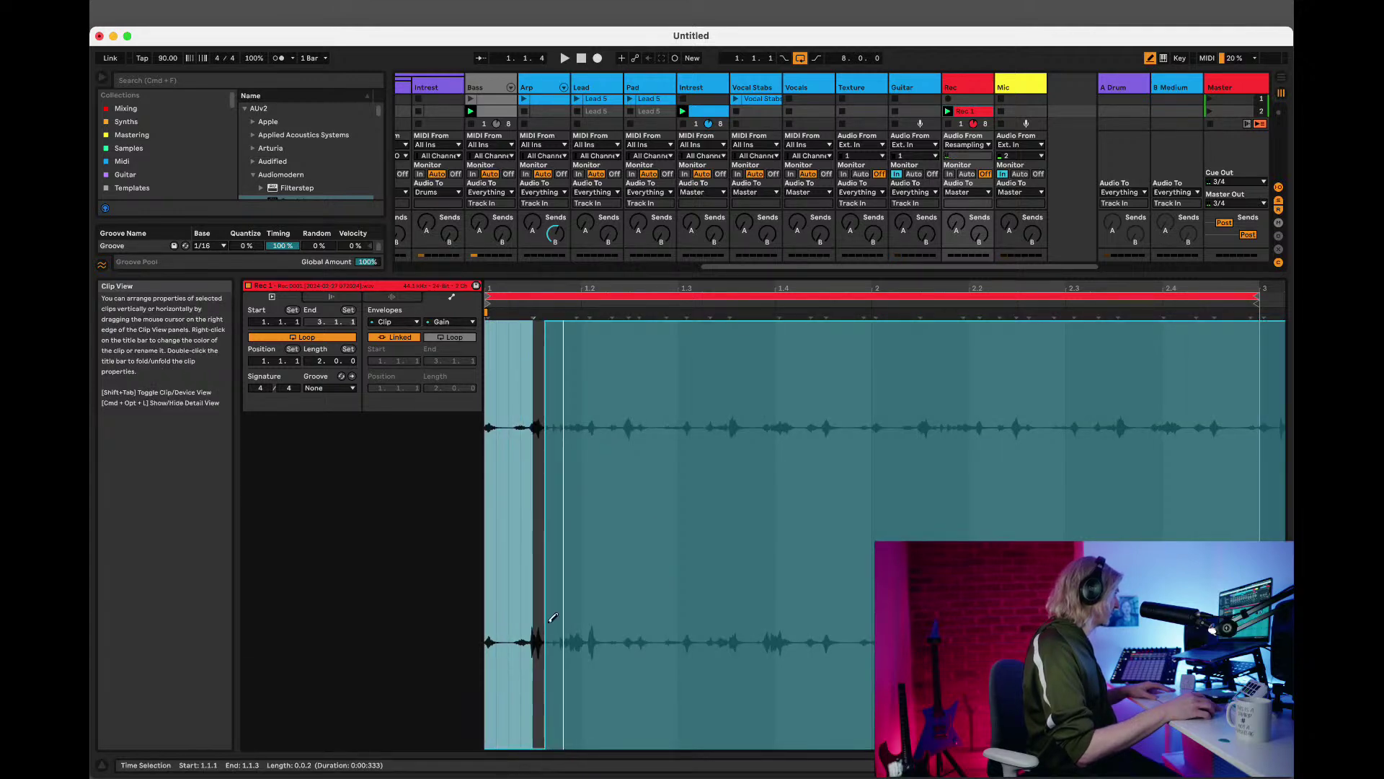
click(542, 320)
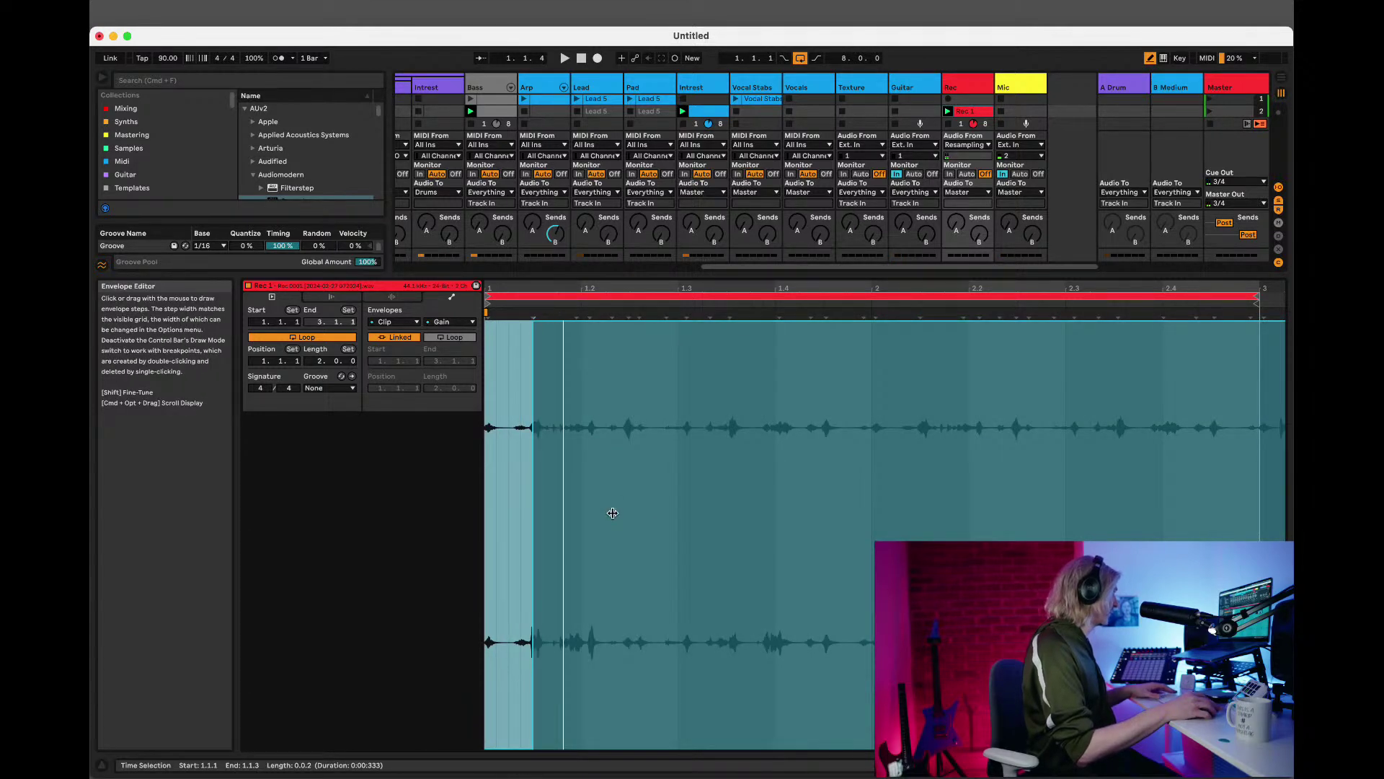
Draw the gain to zero from beat 1.2 through mid-beat 1.3 and over the last three sixteenths of beat 1.4, checking with playback.
mouse_move(597, 724)
mouse_down()
mouse_move(588, 748)
mouse_move(680, 751)
mouse_move(685, 773)
mouse_up()
click(683, 321)
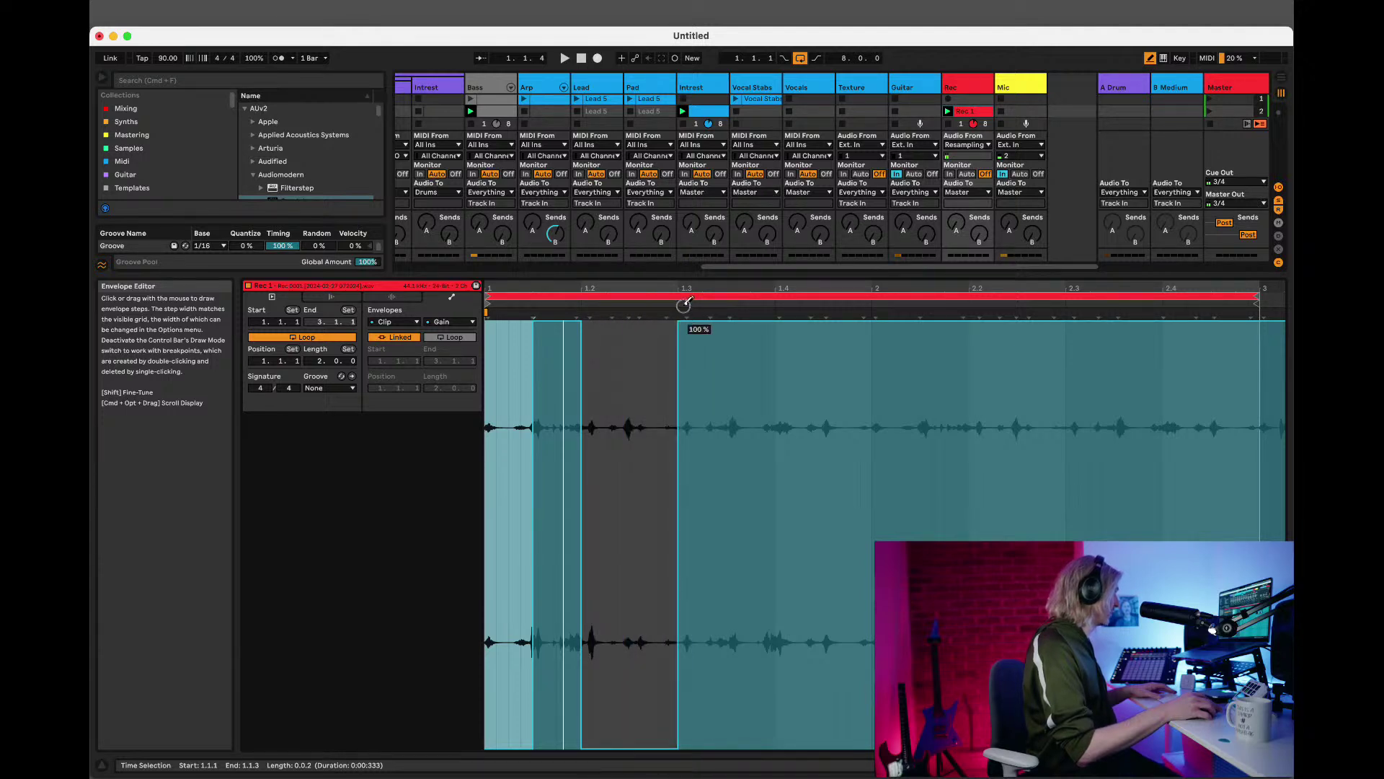
key(space)
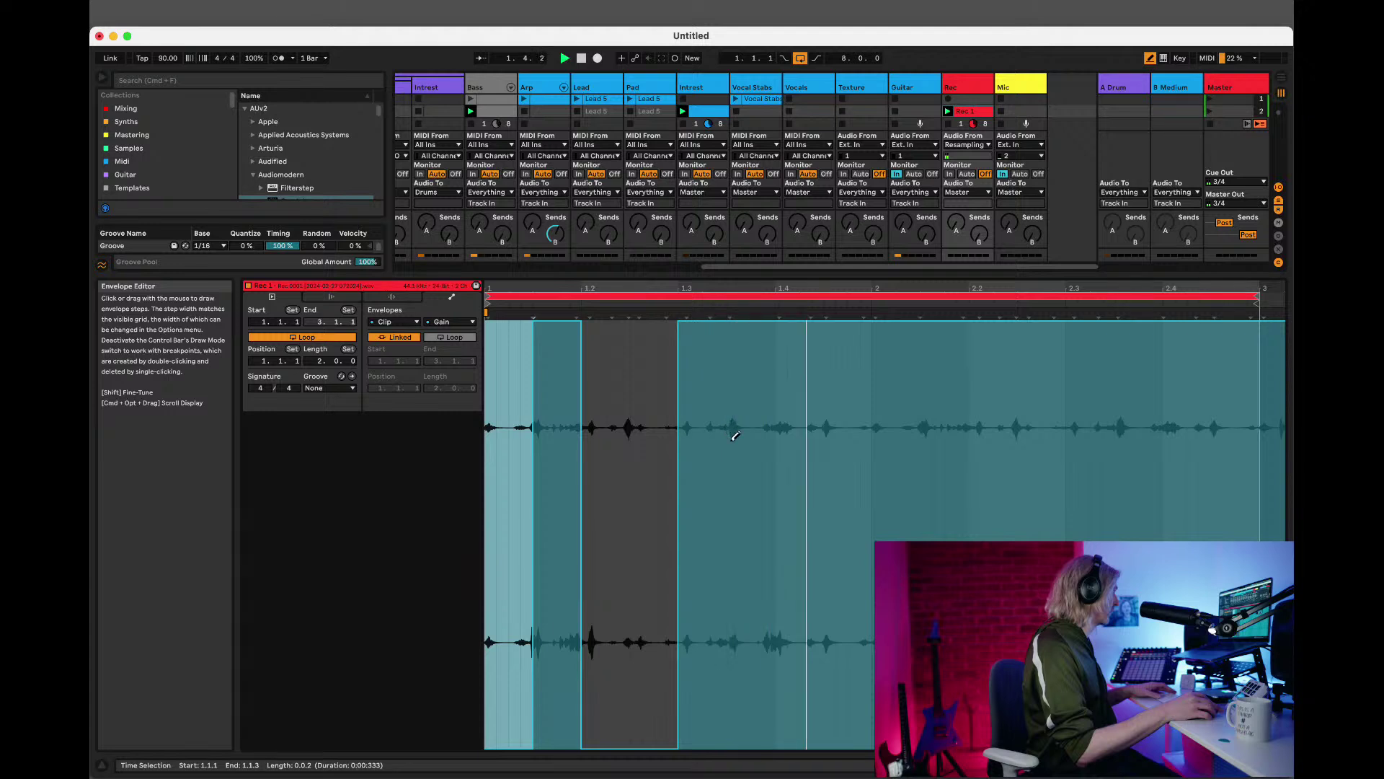
drag(689, 745, 717, 757)
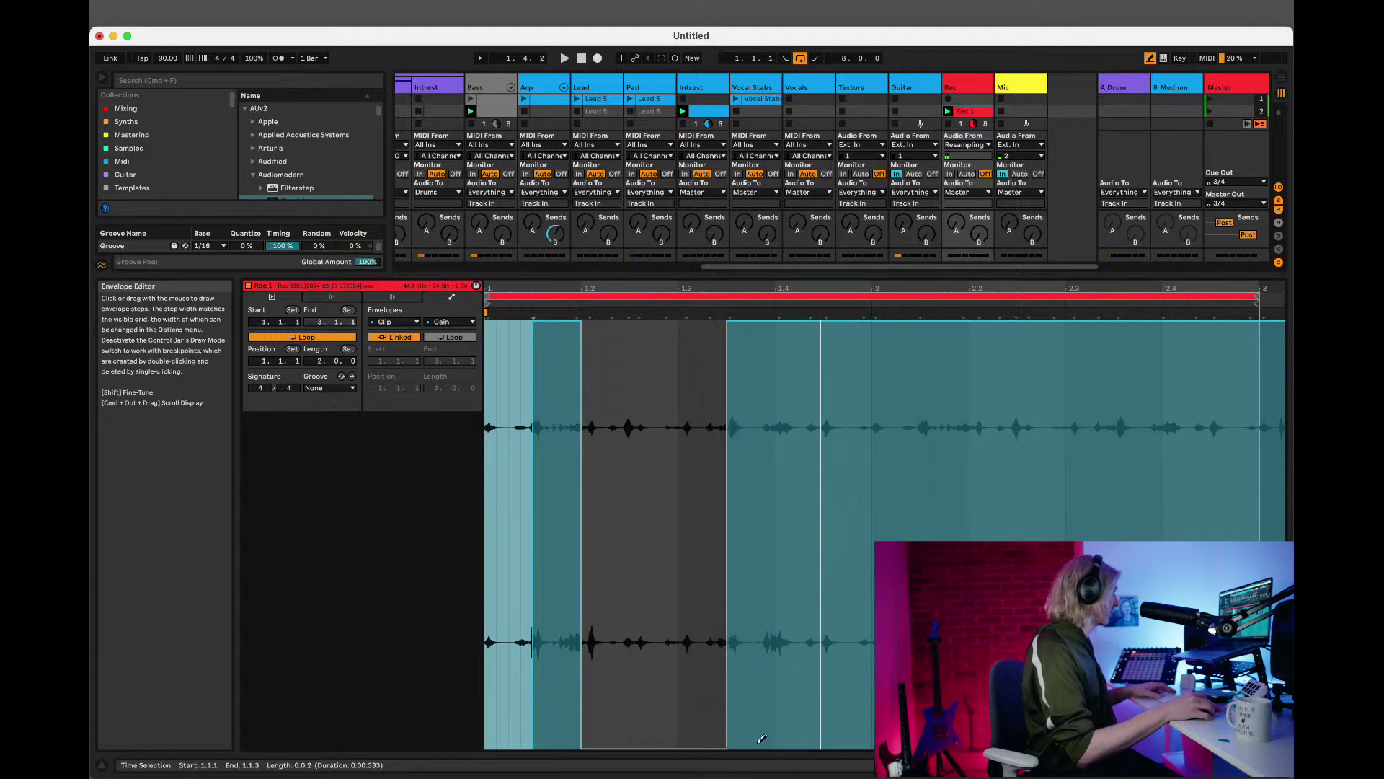
key(space)
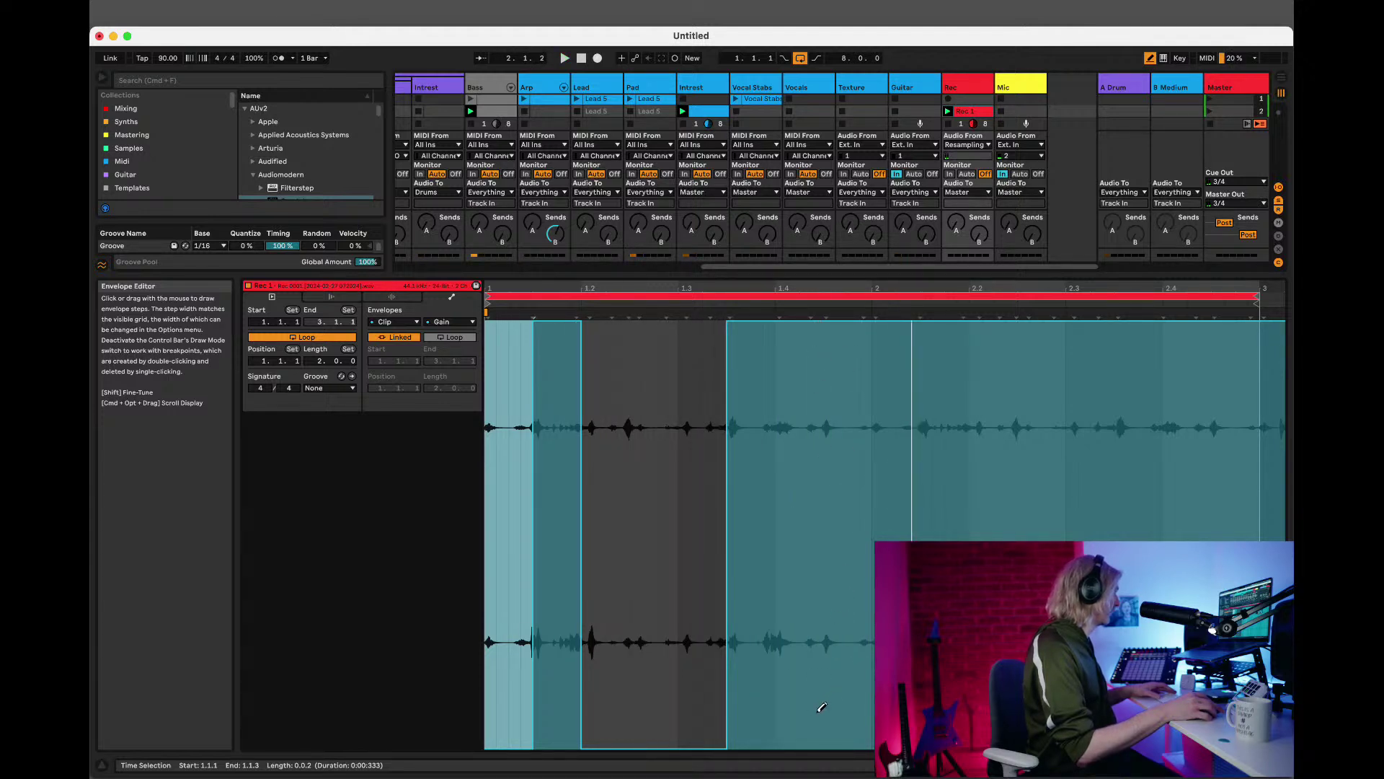
mouse_move(814, 728)
mouse_down()
mouse_move(819, 748)
mouse_move(869, 763)
mouse_up()
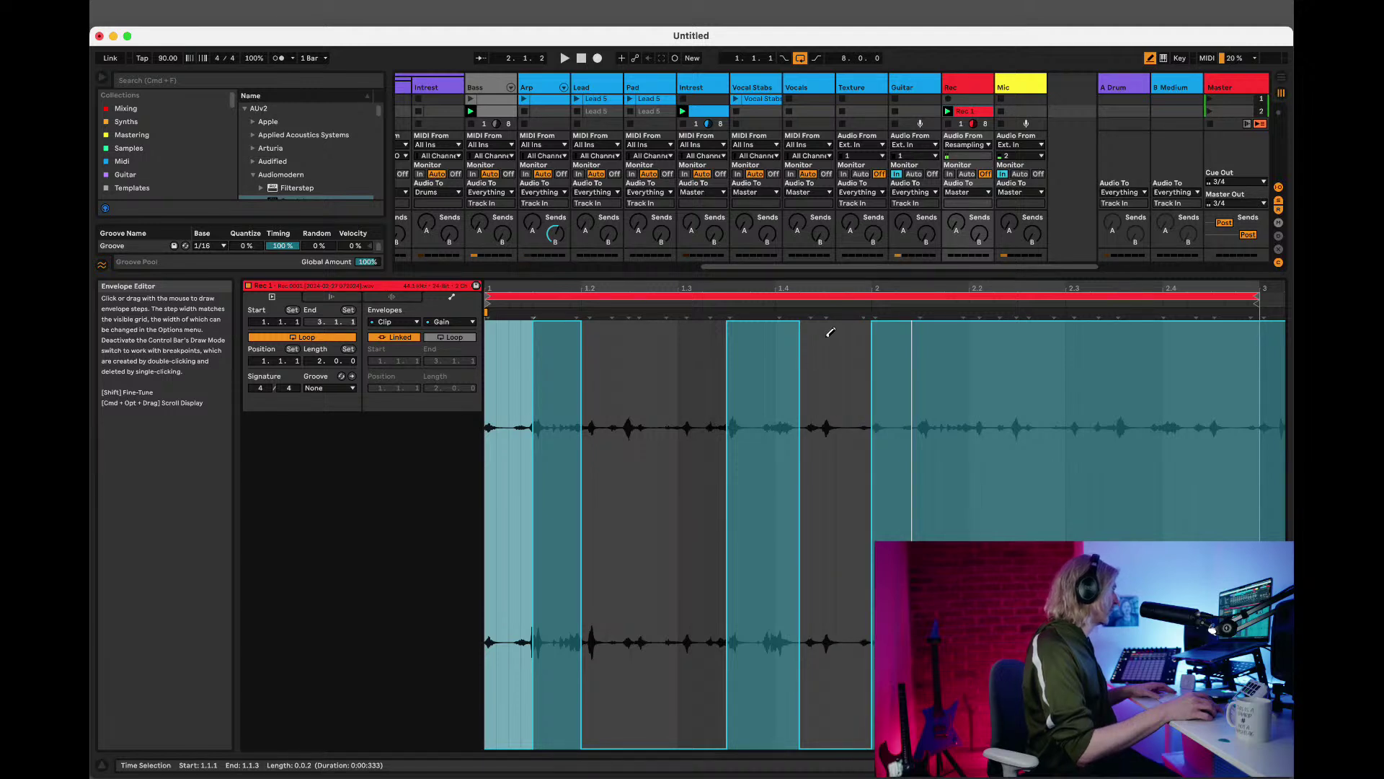
key(b)
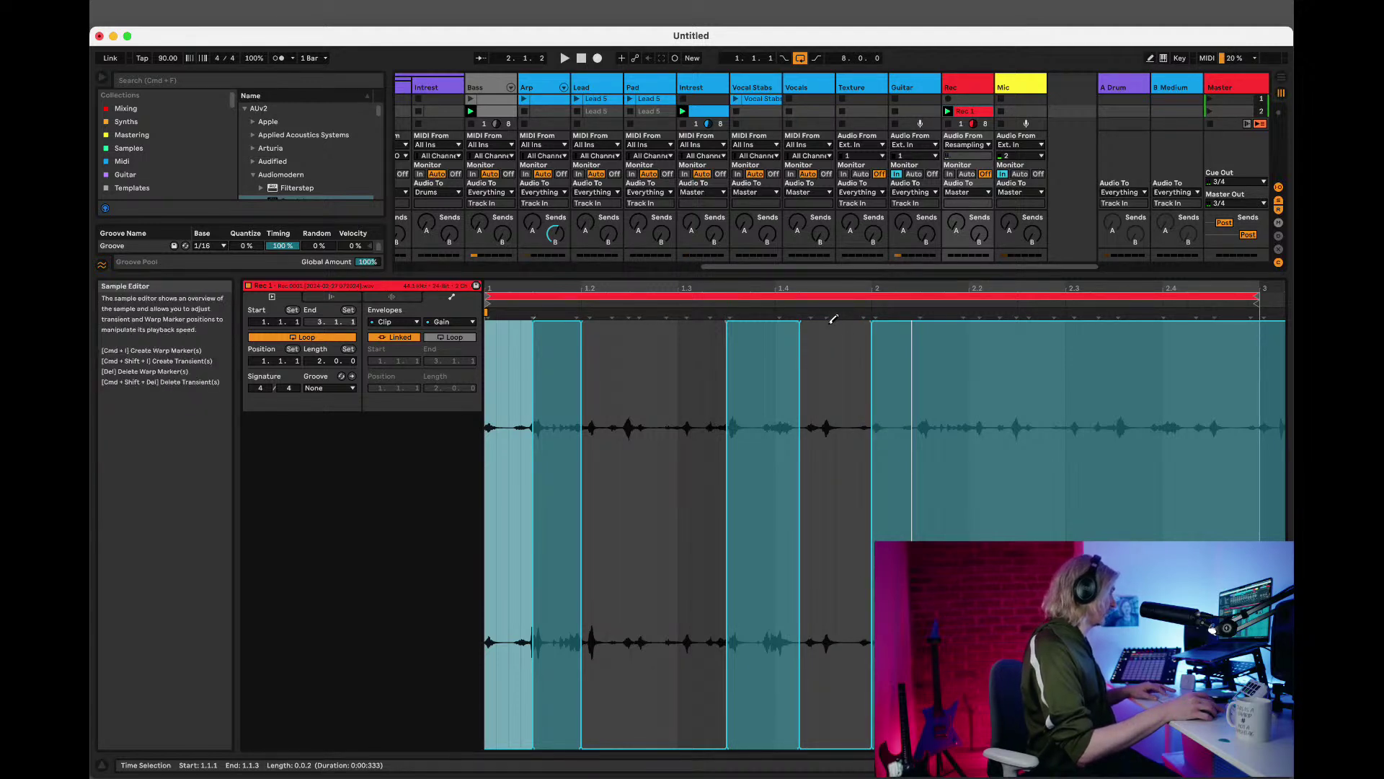
drag(865, 340, 592, 357)
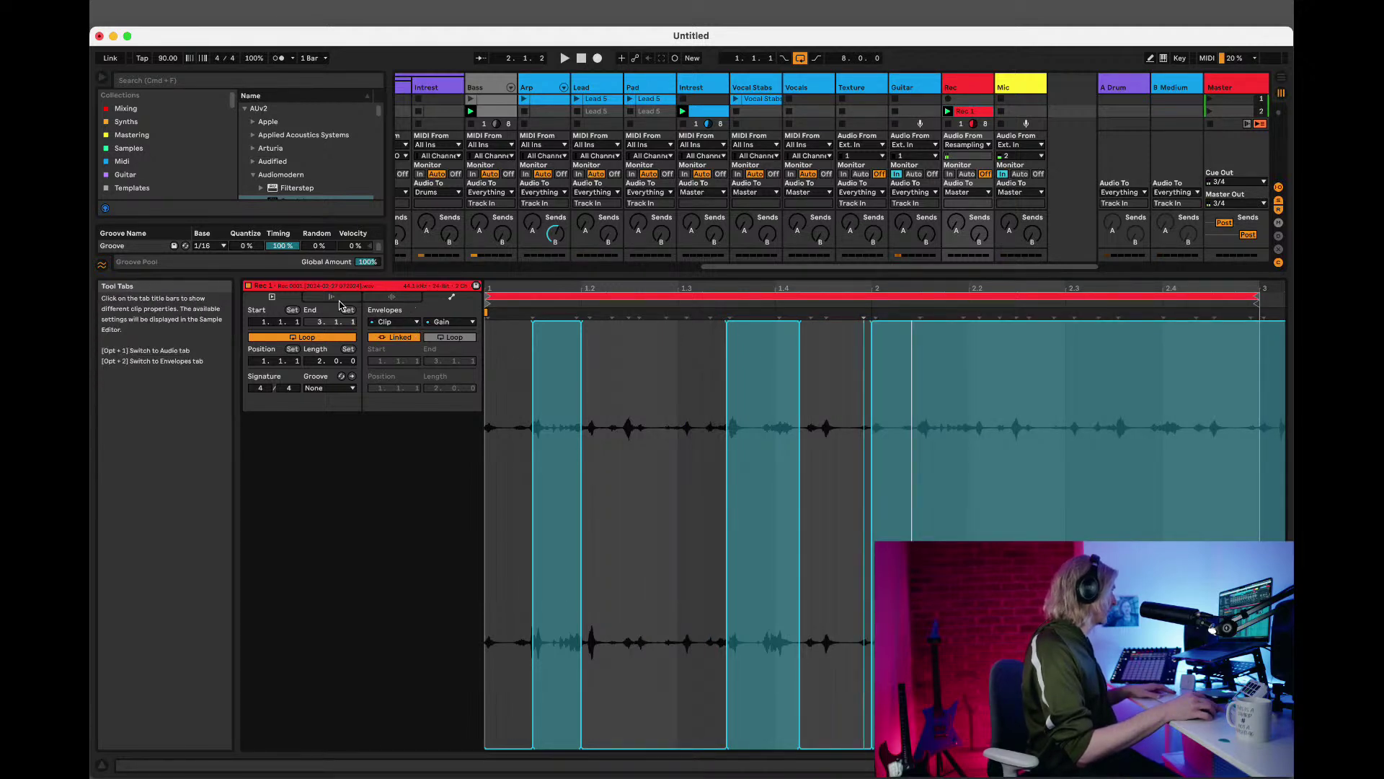
Loop only the first bar of the Rec 1 clip, then hide the detail view.
click(340, 301)
click(392, 299)
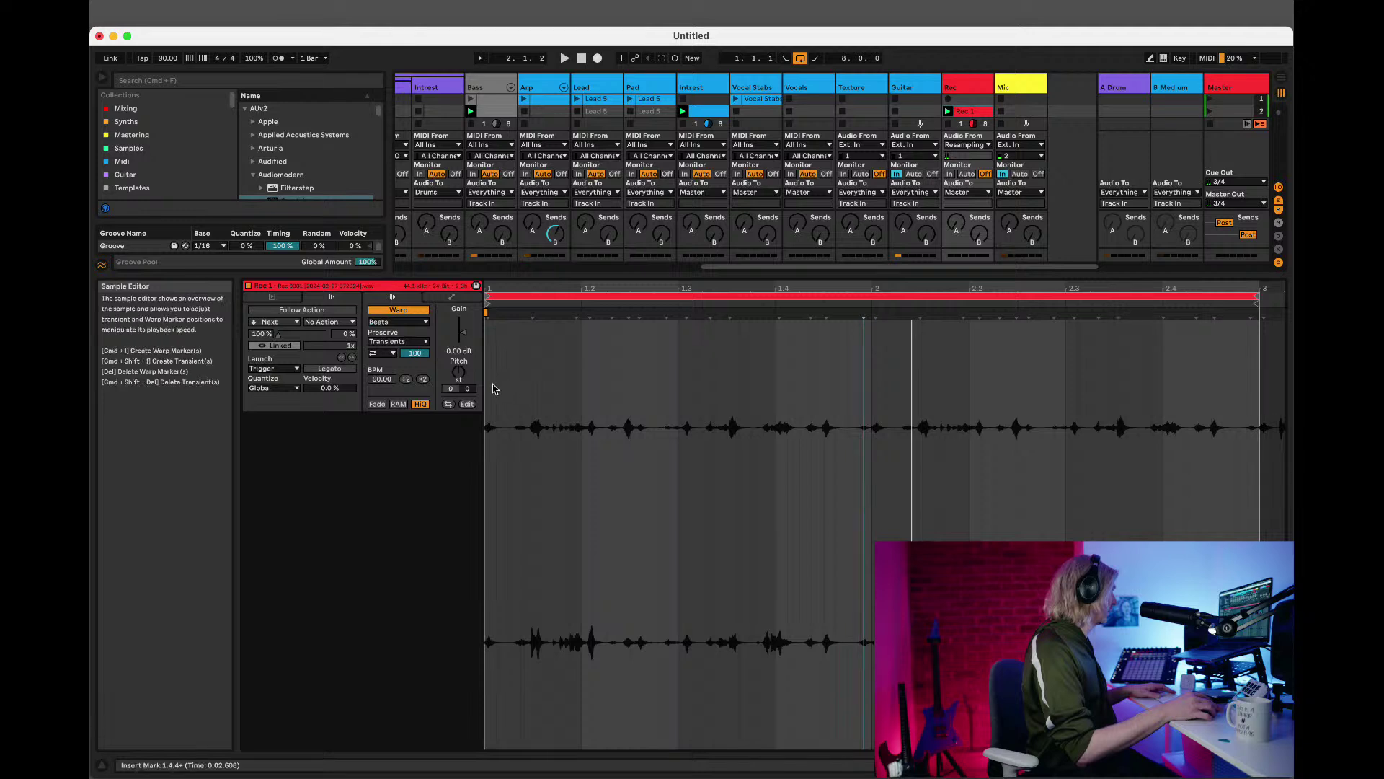
drag(487, 389, 872, 369)
key(cmd+l)
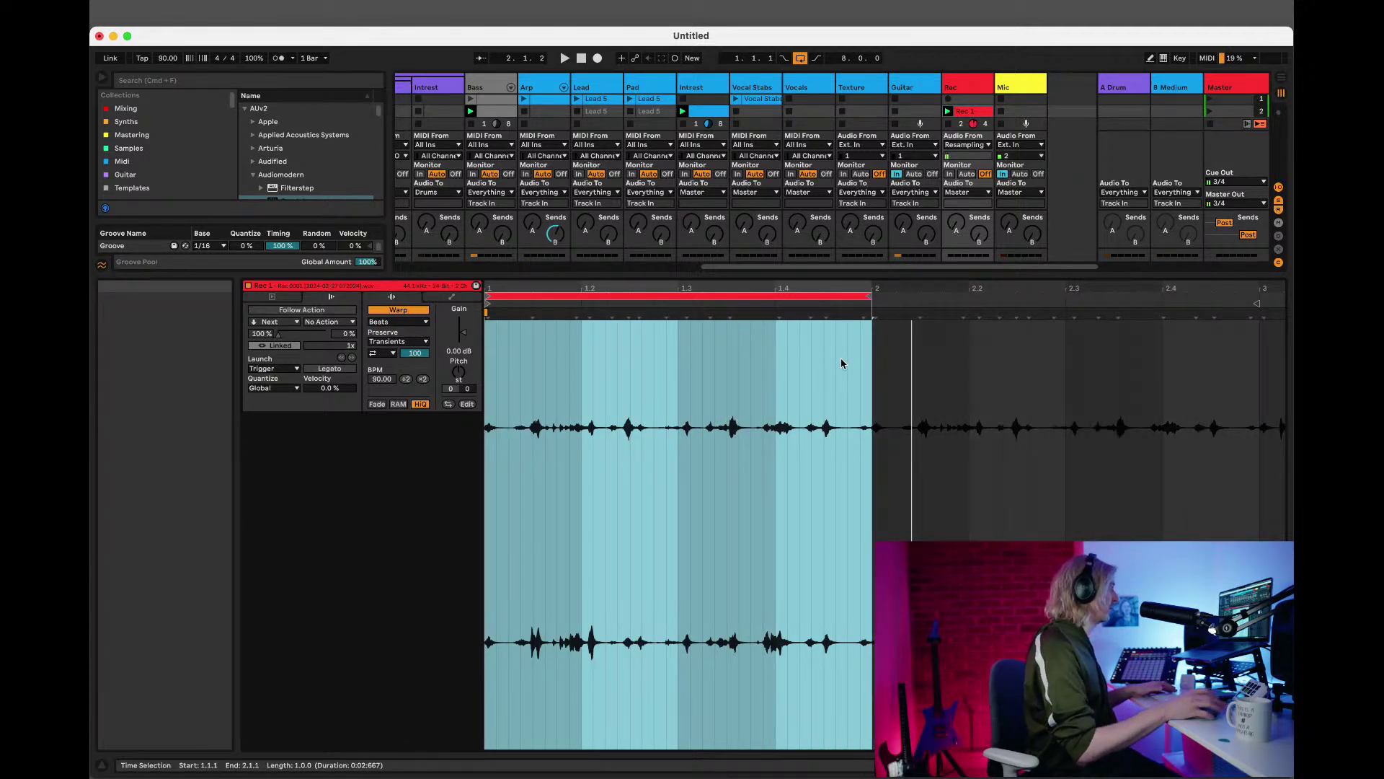
key(super+alt+l)
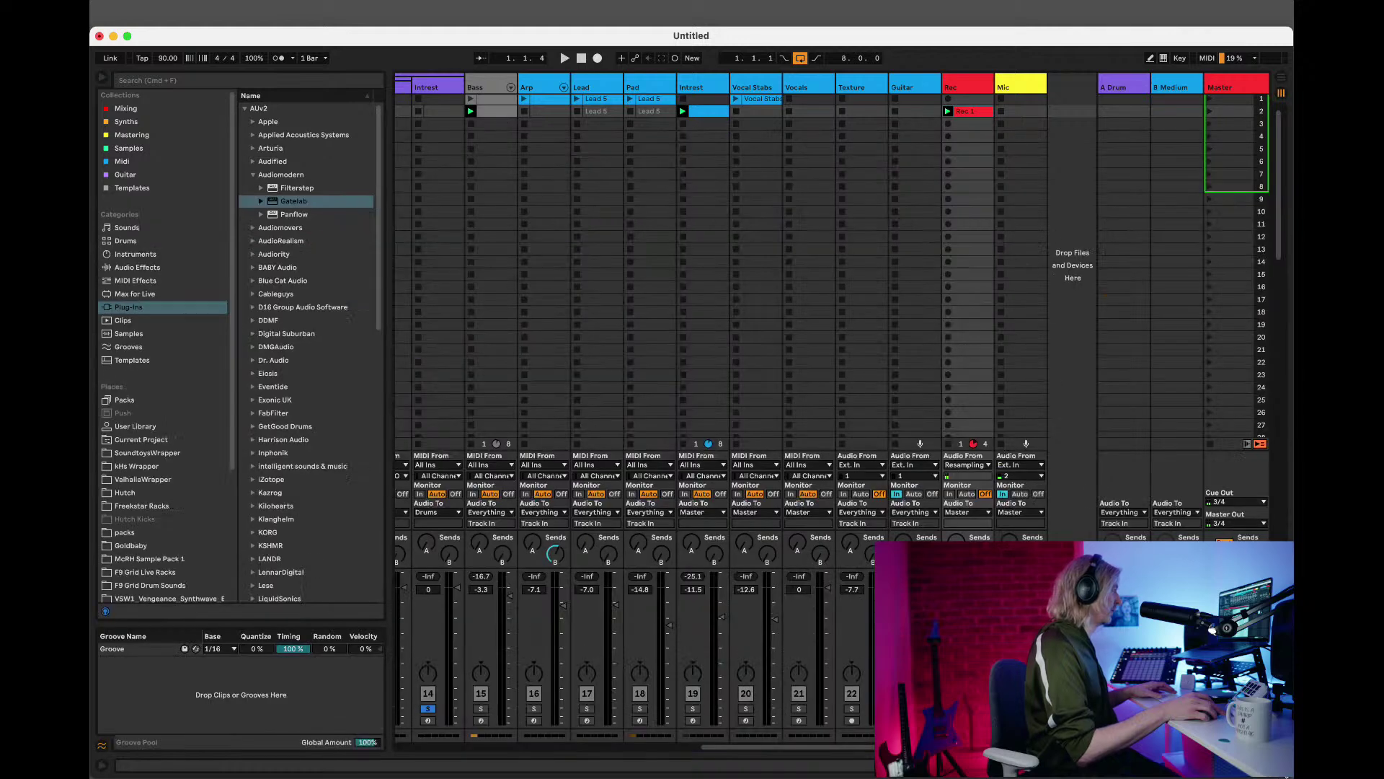
Unsolo the purple Intrest track and play the session with the recorded percussion loop.
key(space)
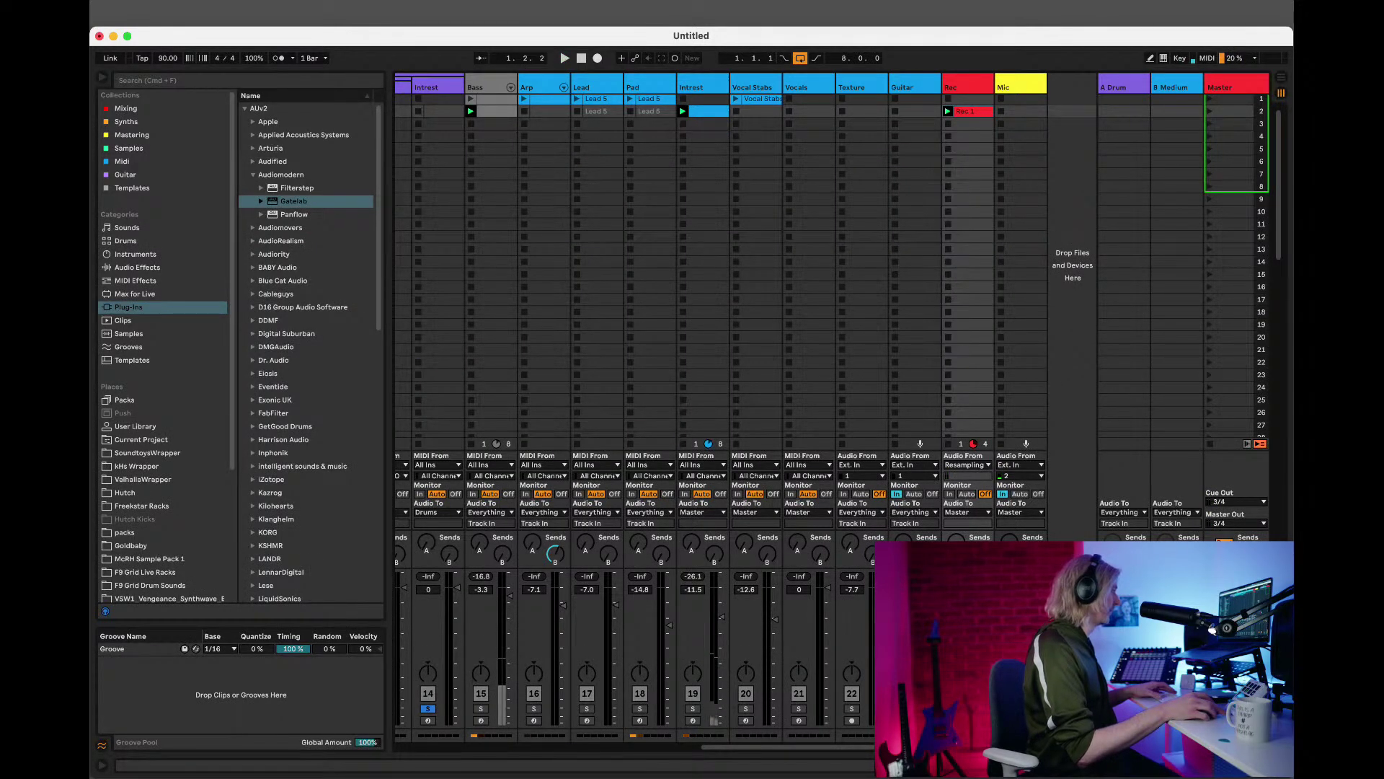
scroll(506, 708, left, 2)
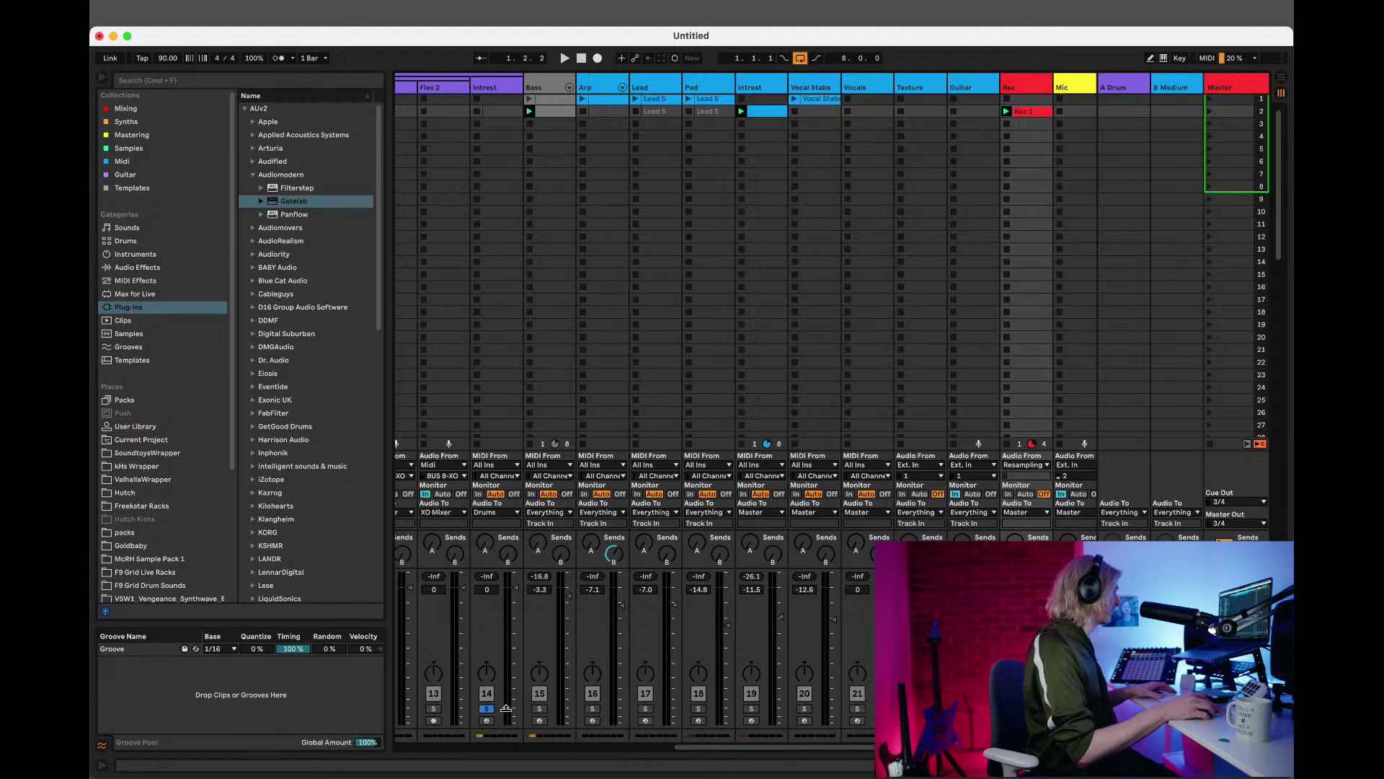
click(487, 709)
key(space)
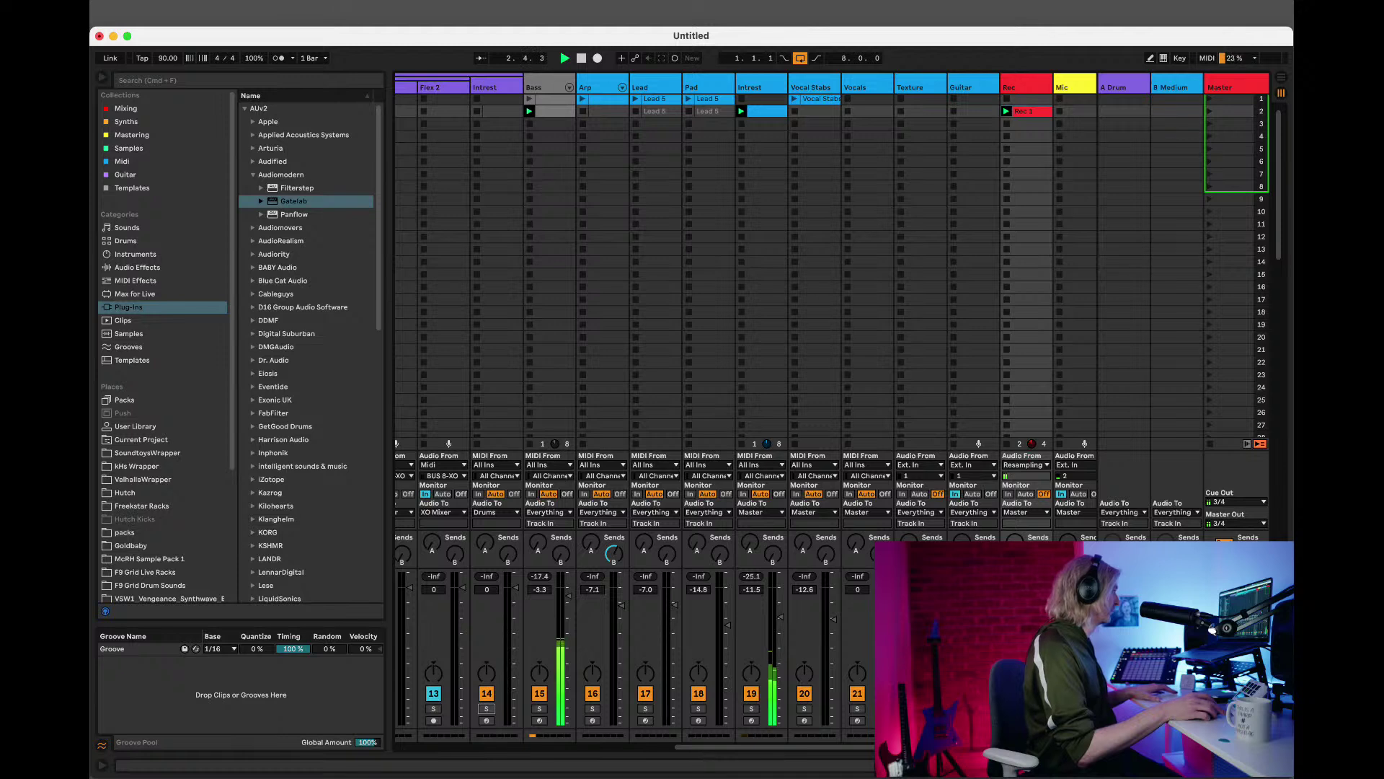
Insert an audio track named Loops after the purple Intrest track and move the Rec 1 clip into its second slot.
click(1024, 113)
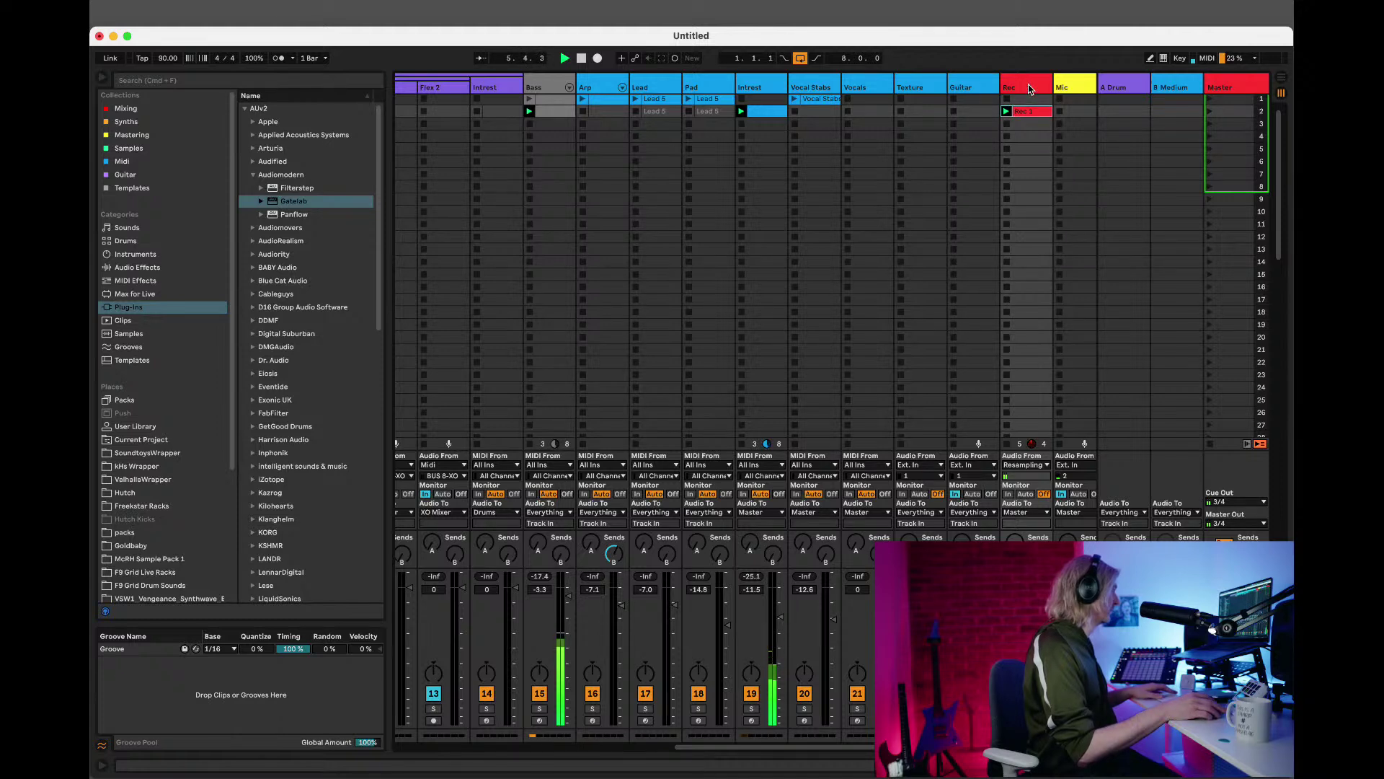
click(512, 90)
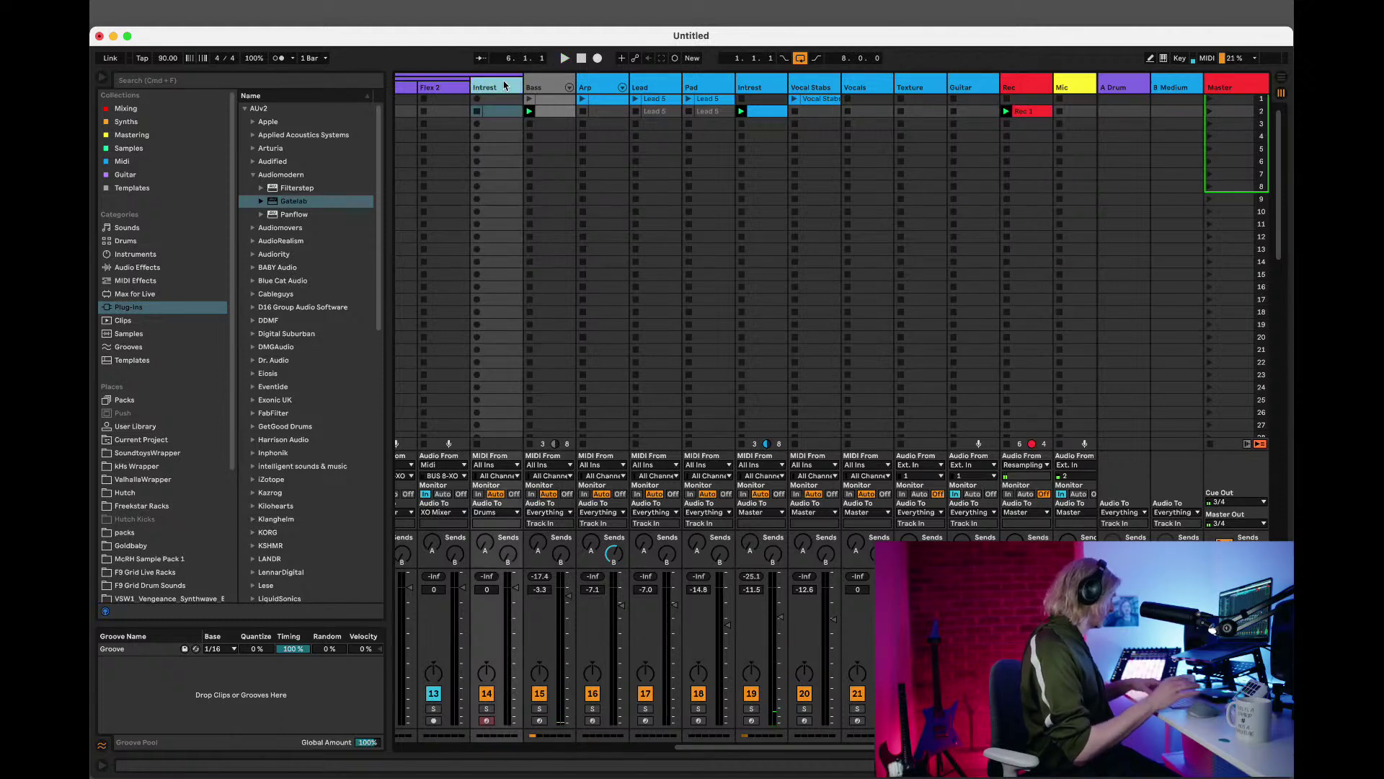
key(super+t)
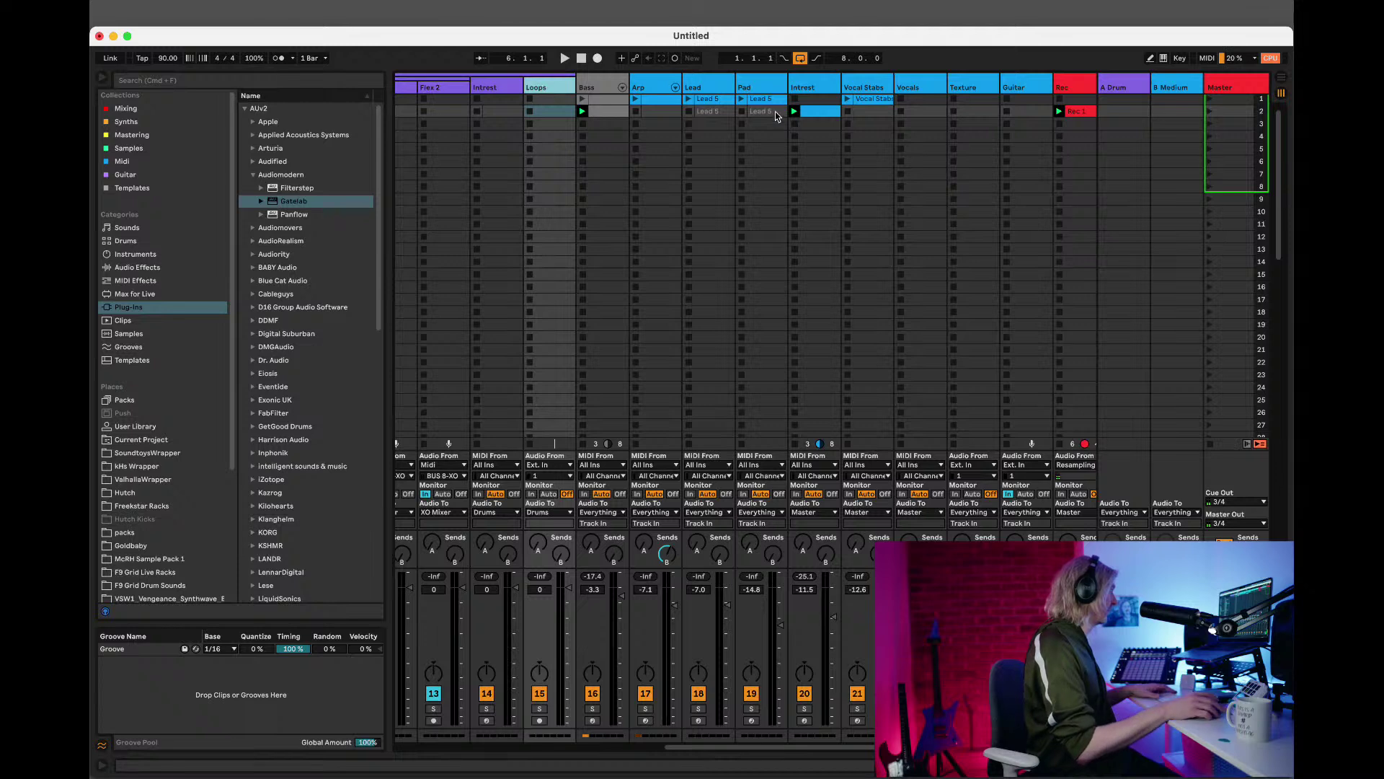
drag(1062, 106, 536, 123)
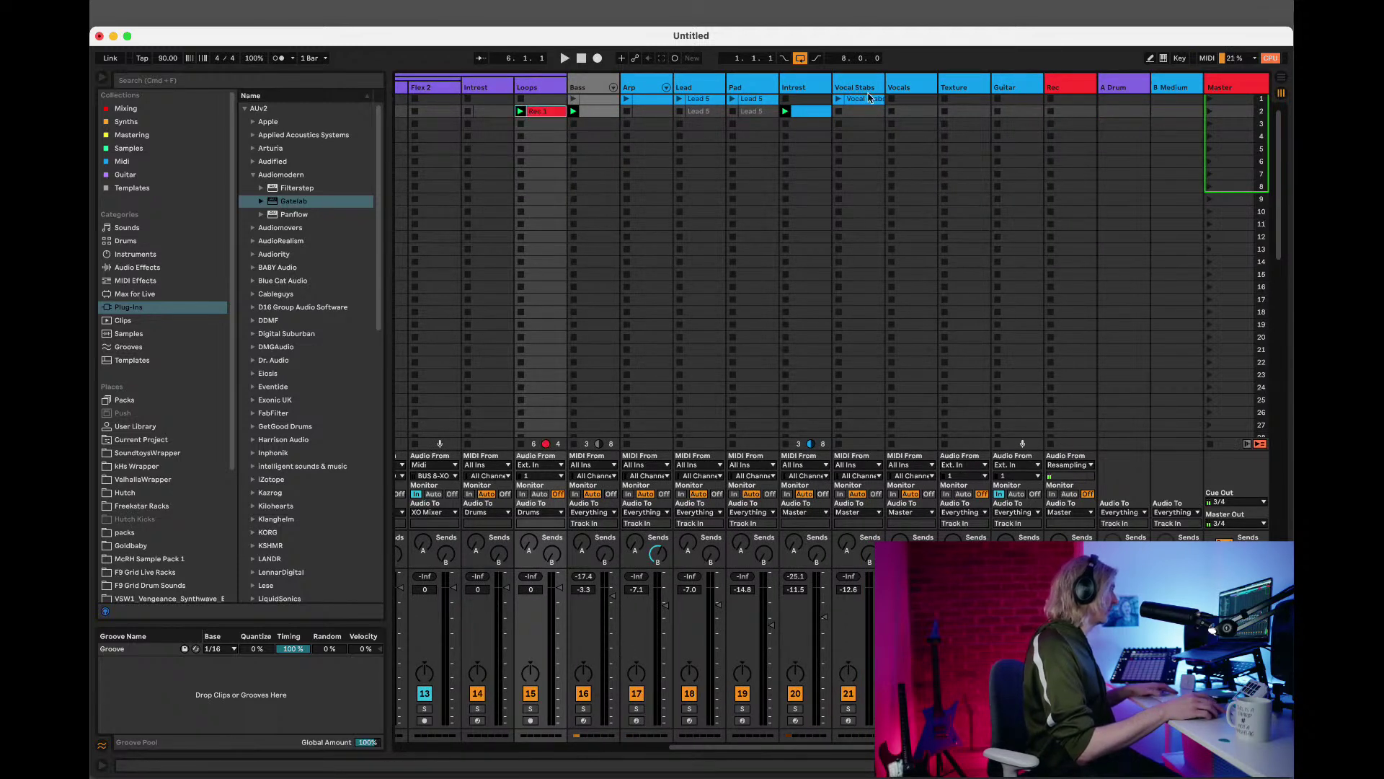
Play back the Rec 1 clip from the Loops track alongside the drums, bass and blue Intrest parts.
key(space)
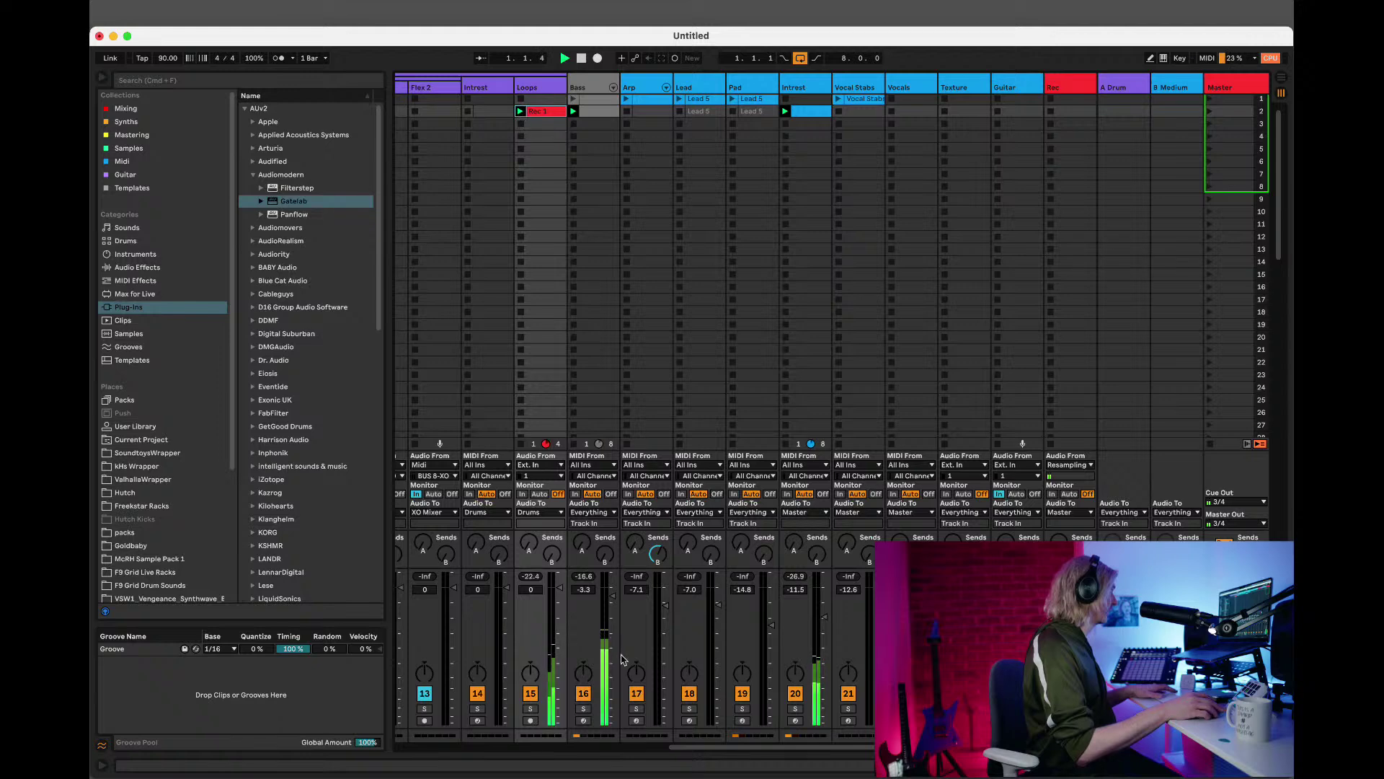
double_click(487, 114)
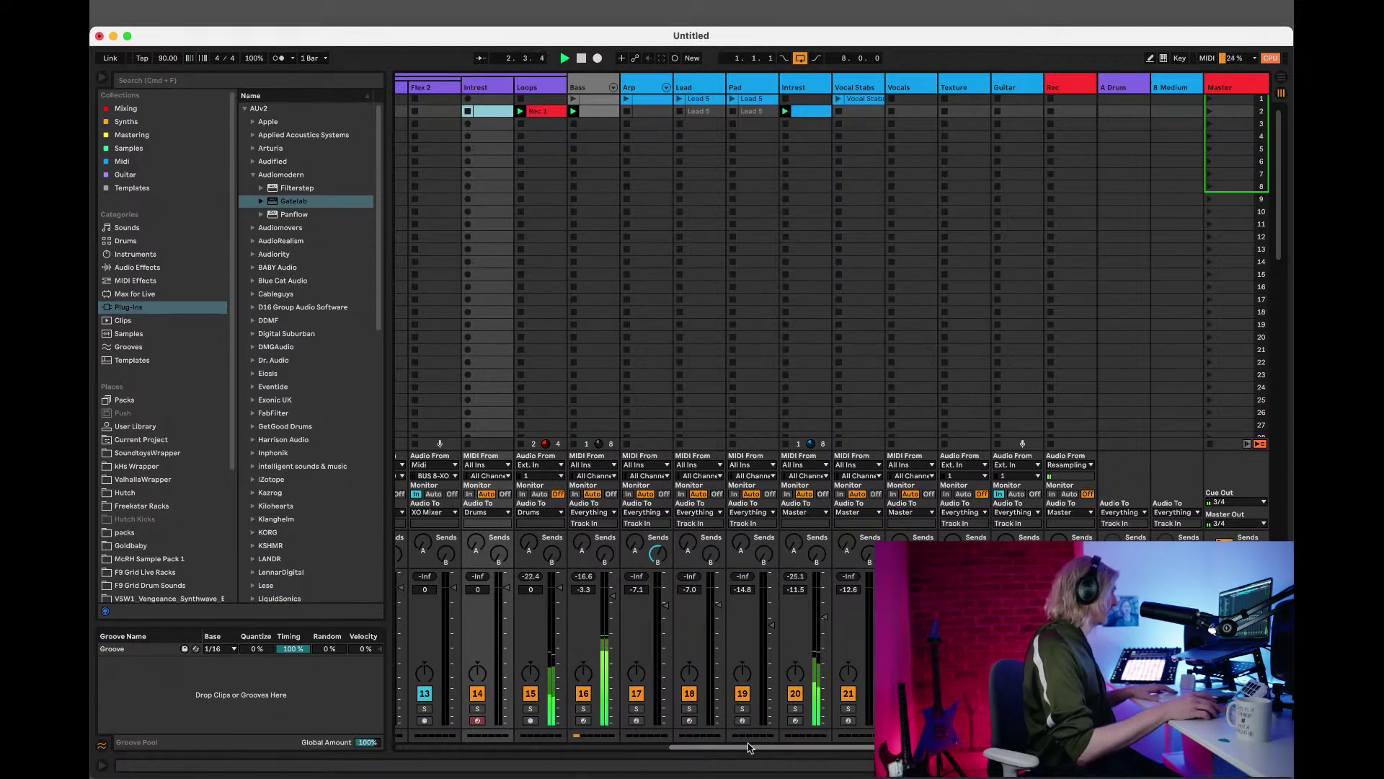
scroll(634, 763, left, 5)
scroll(634, 763, right, 2)
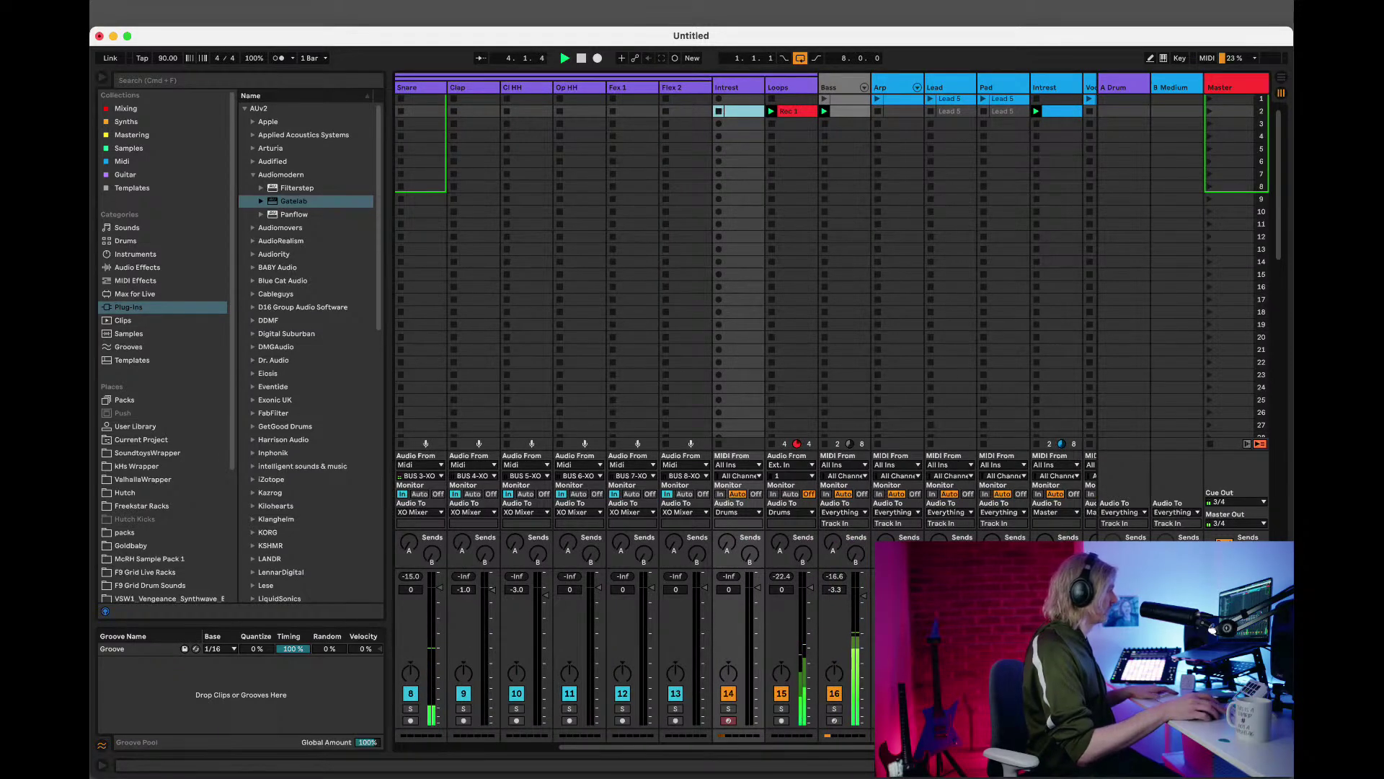
Stop playback and hide the mixer's In/Out section and the browser to make room for the tracks.
key(super+alt+i)
key(space)
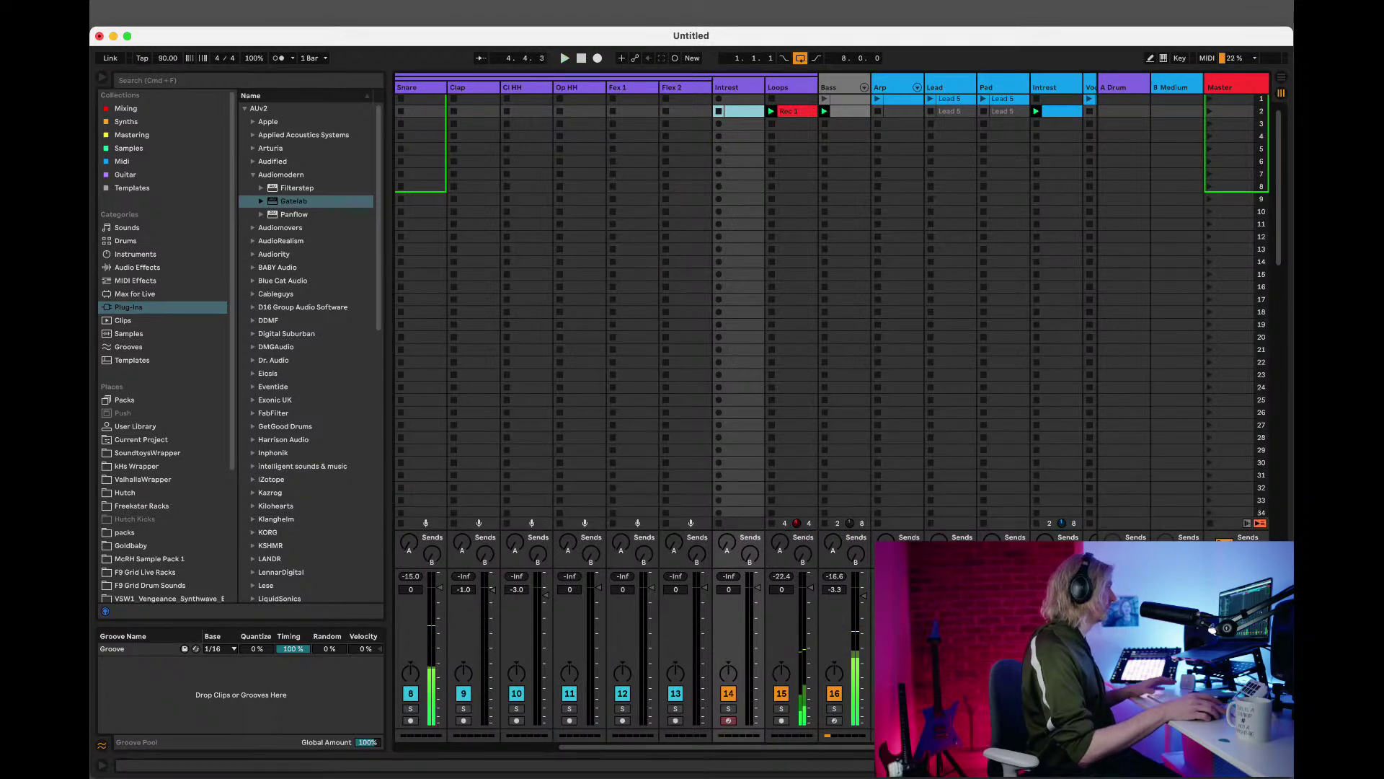
scroll(808, 97, right, 6)
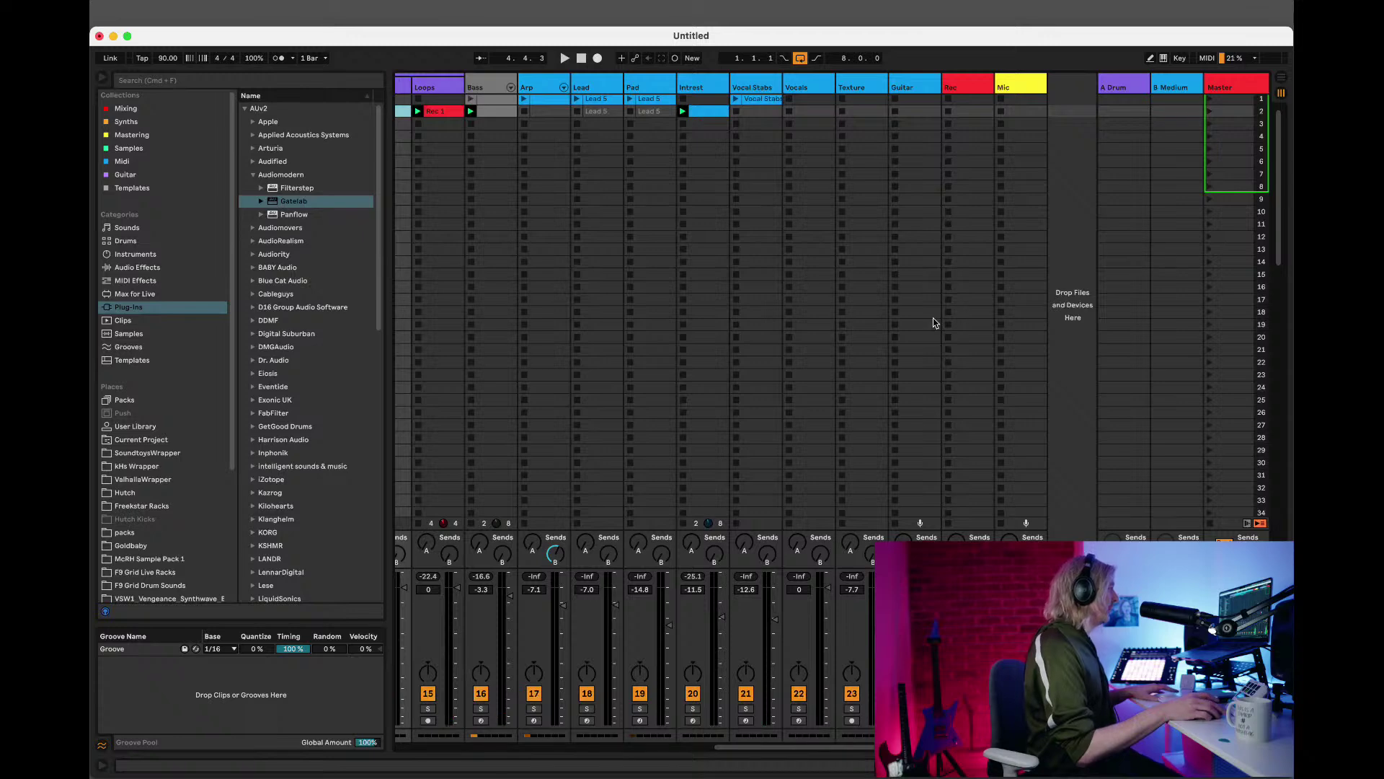
click(100, 79)
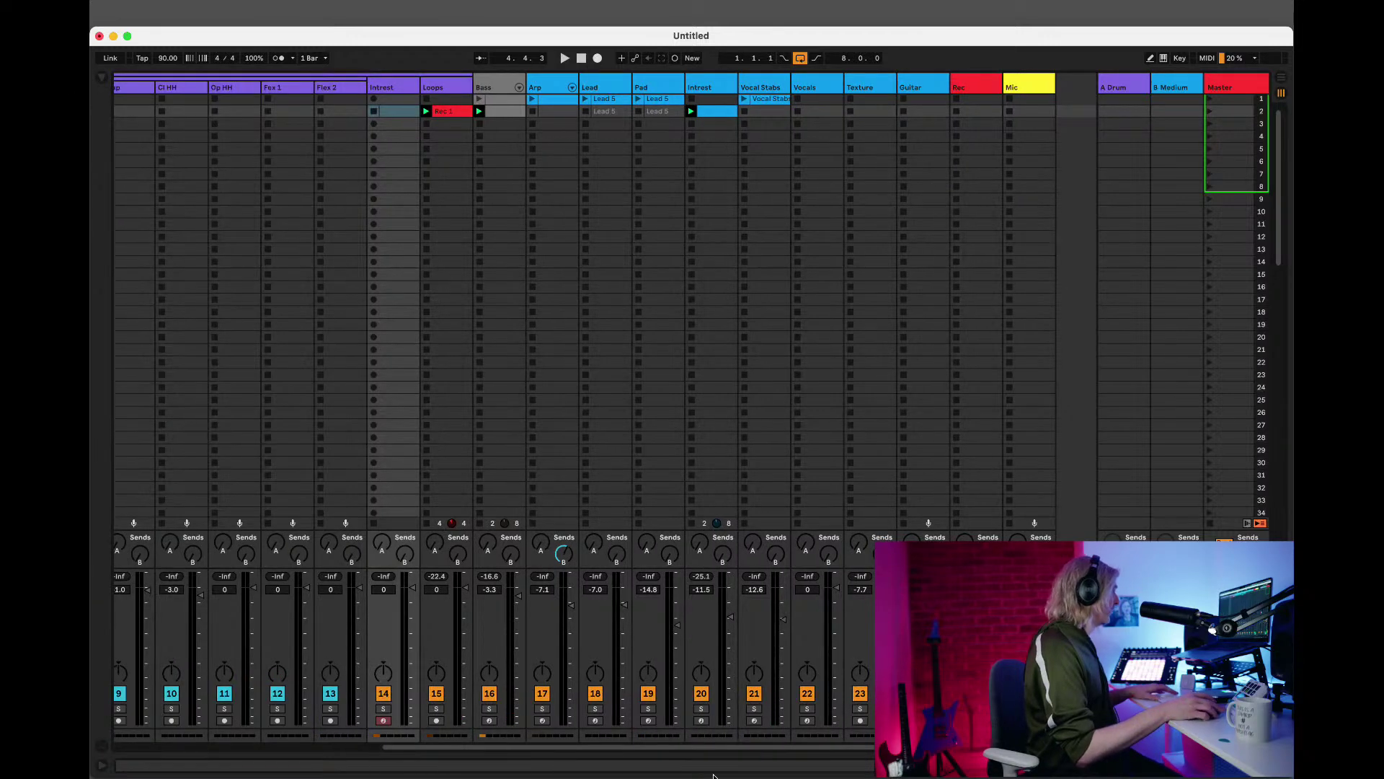
drag(721, 749, 864, 754)
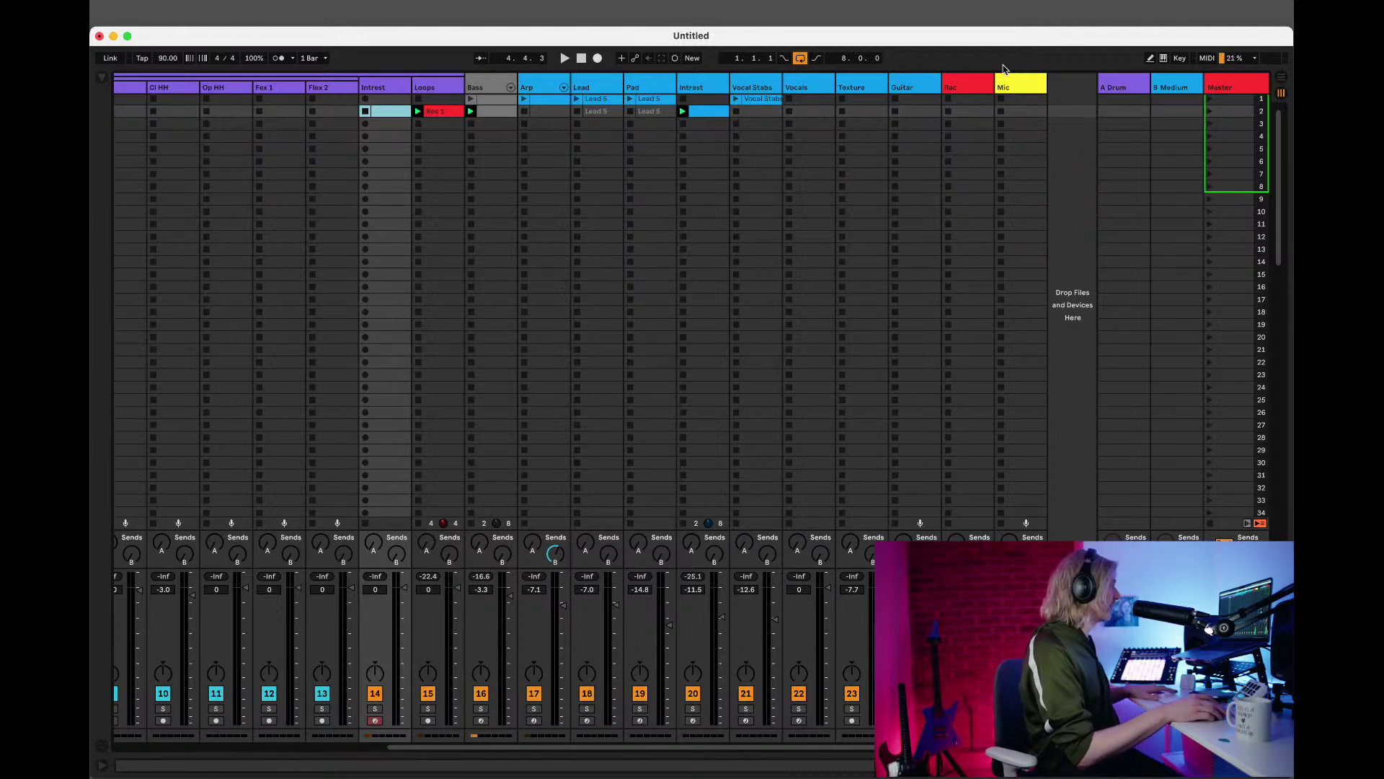
Play the session and open the Snare track's device chain.
click(427, 88)
key(Left)
key(space)
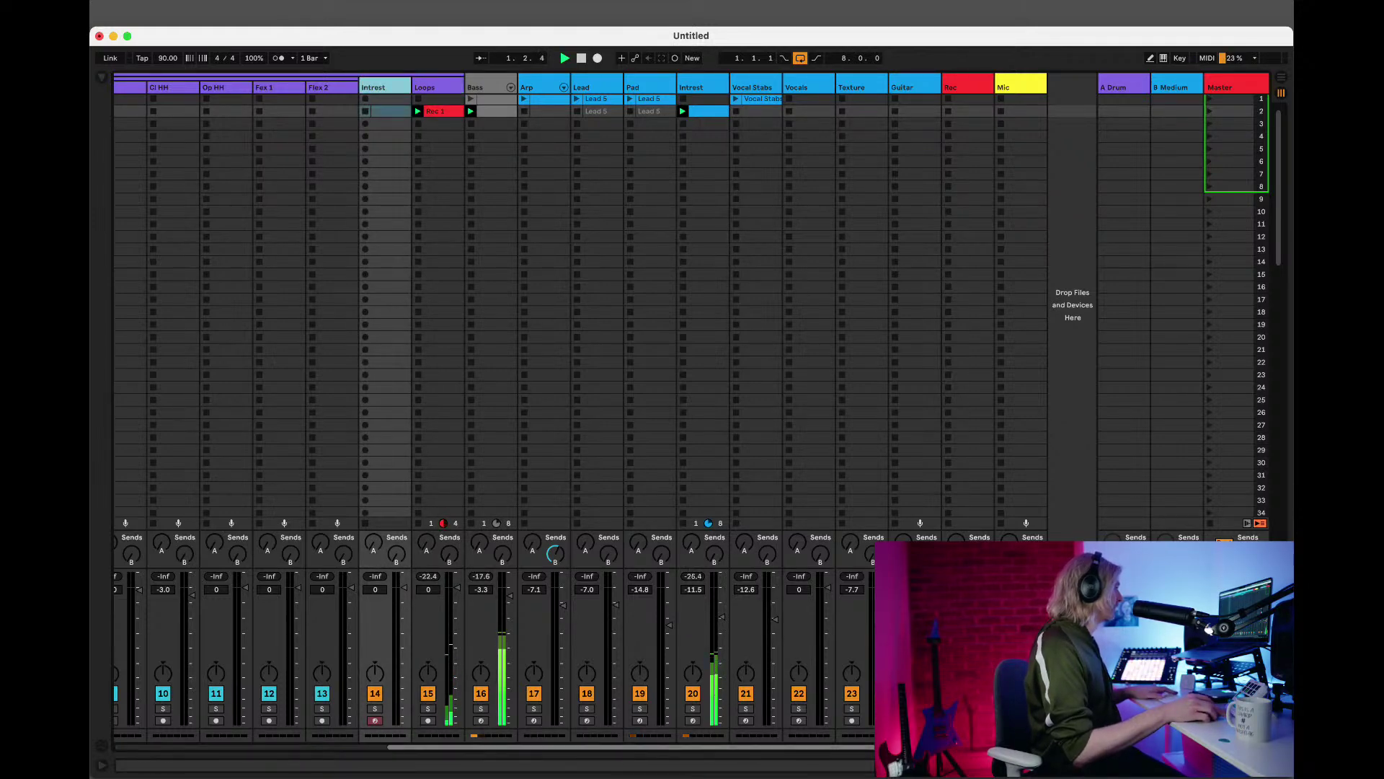
scroll(524, 273, left, 8)
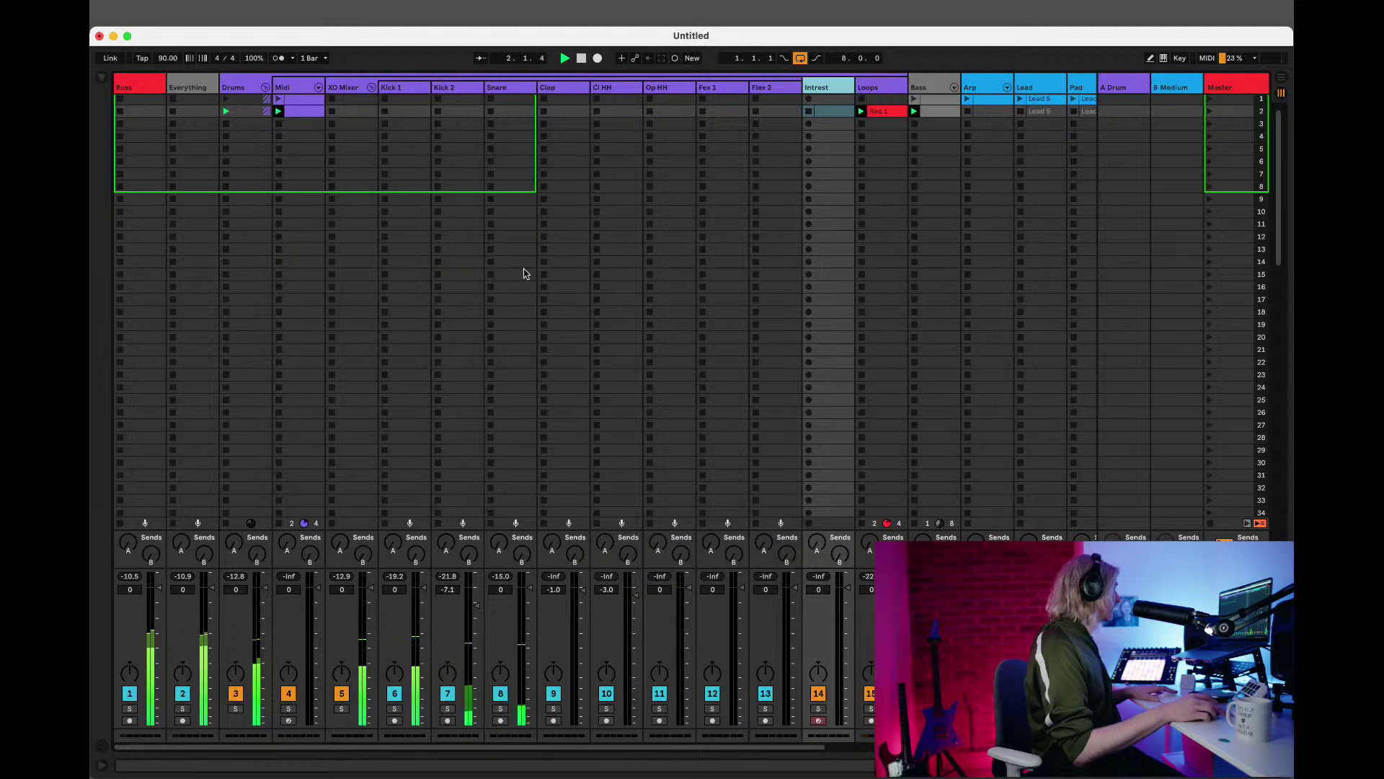
double_click(508, 87)
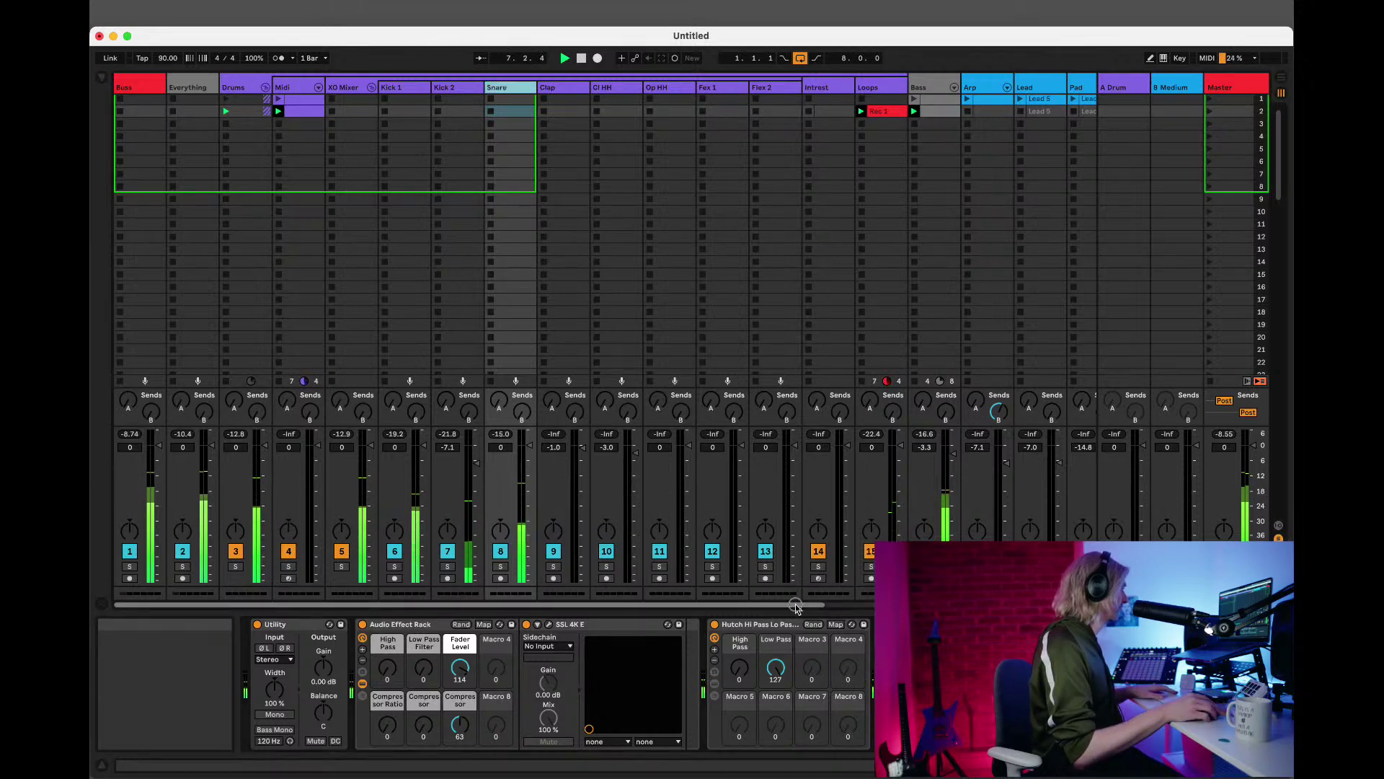
Launch the first scene to play the bass, arp, lead, pad and vocal stab clips.
drag(796, 608, 1070, 607)
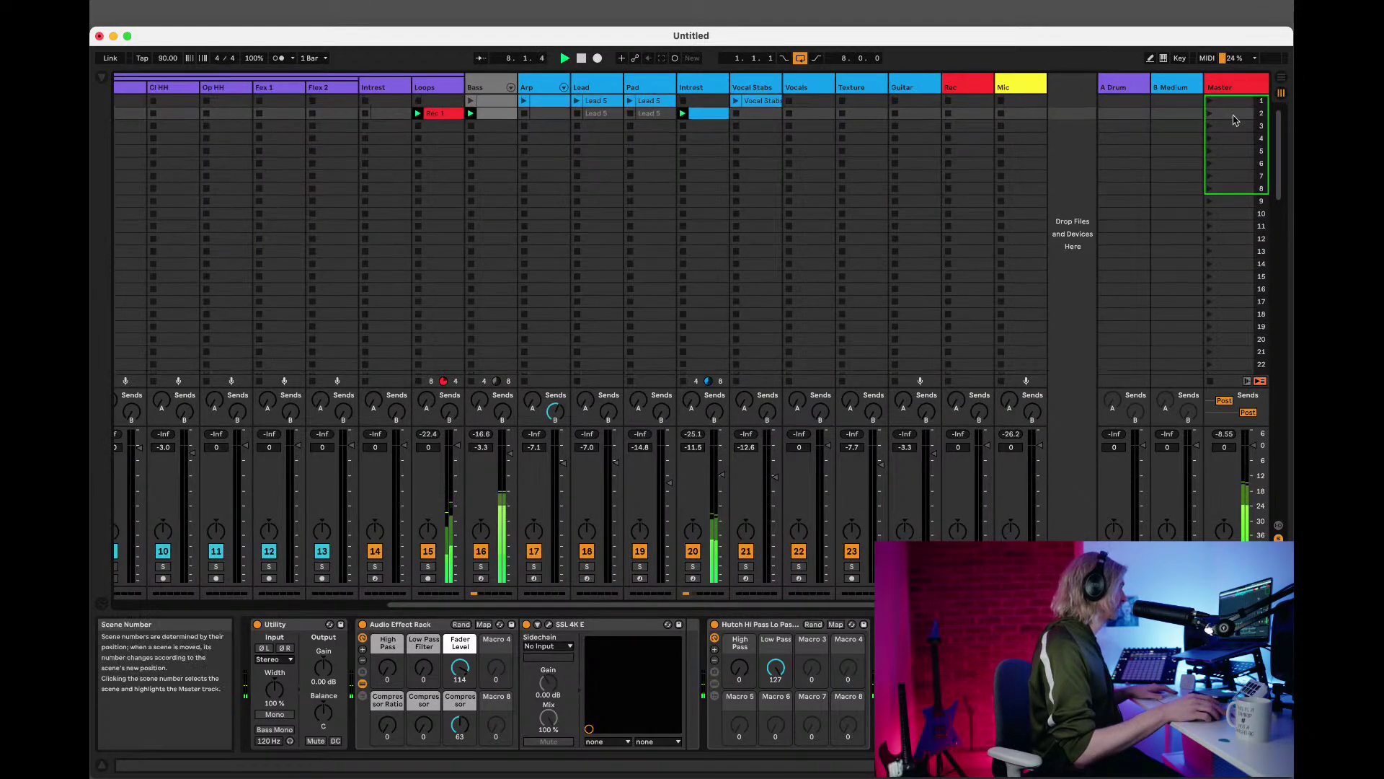
click(1211, 105)
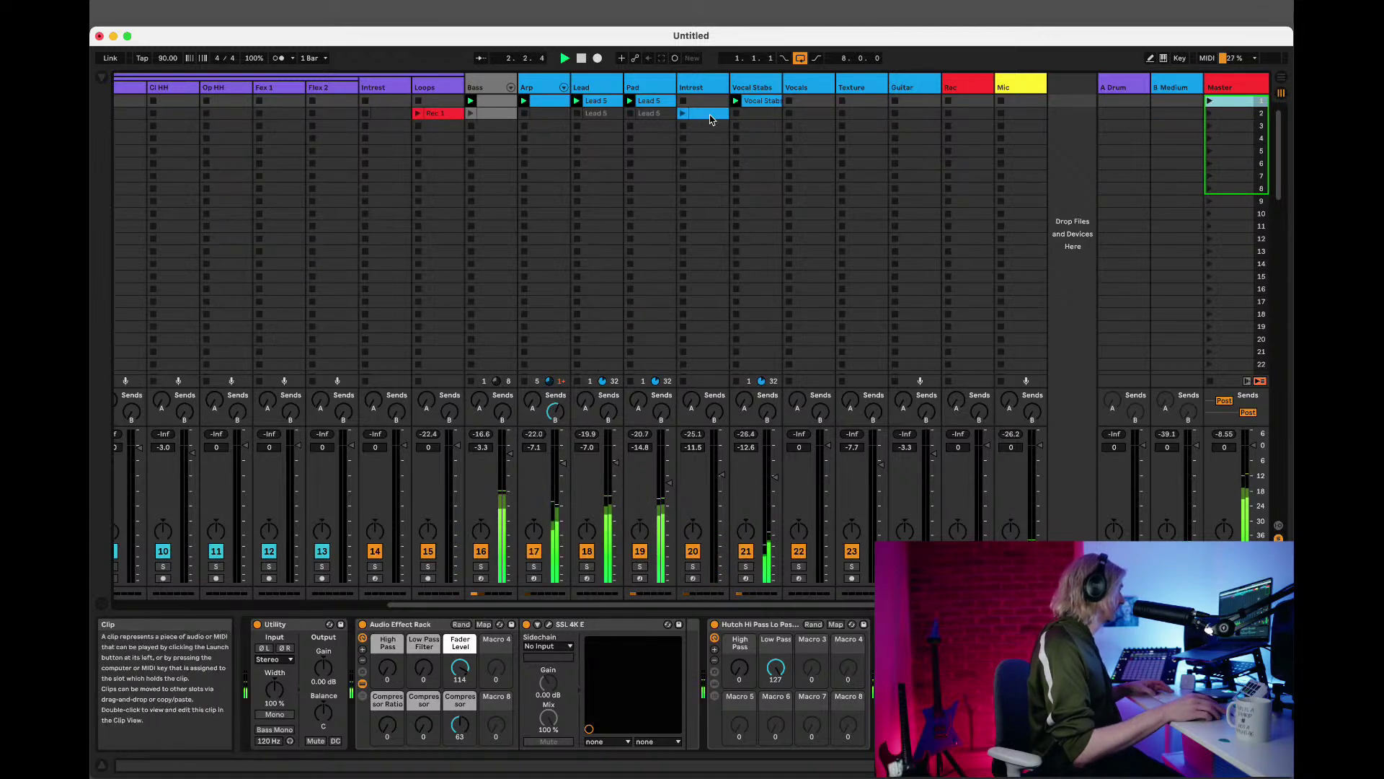
Try a copy of the blue Intrest clip in the first scene, playing it there and deleting it again.
click(710, 118)
click(701, 107)
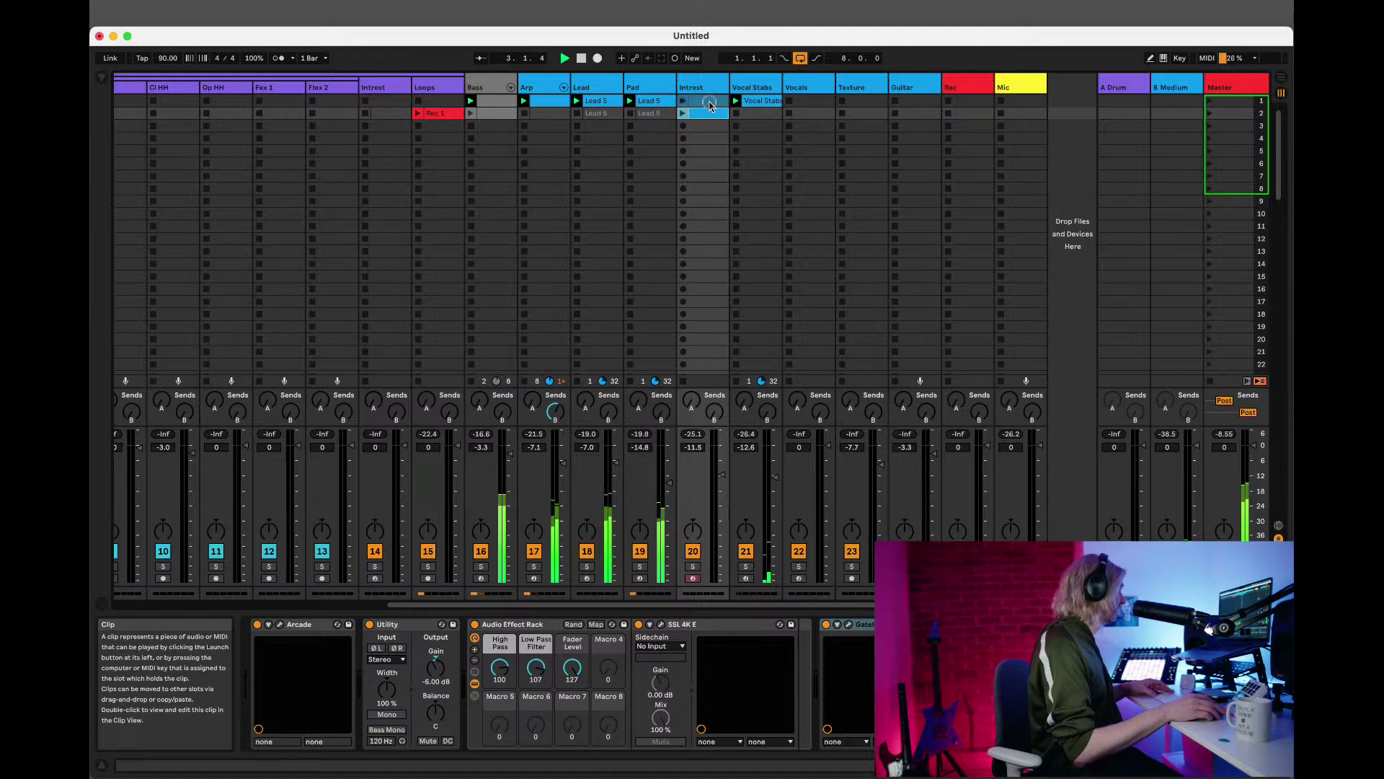
click(684, 104)
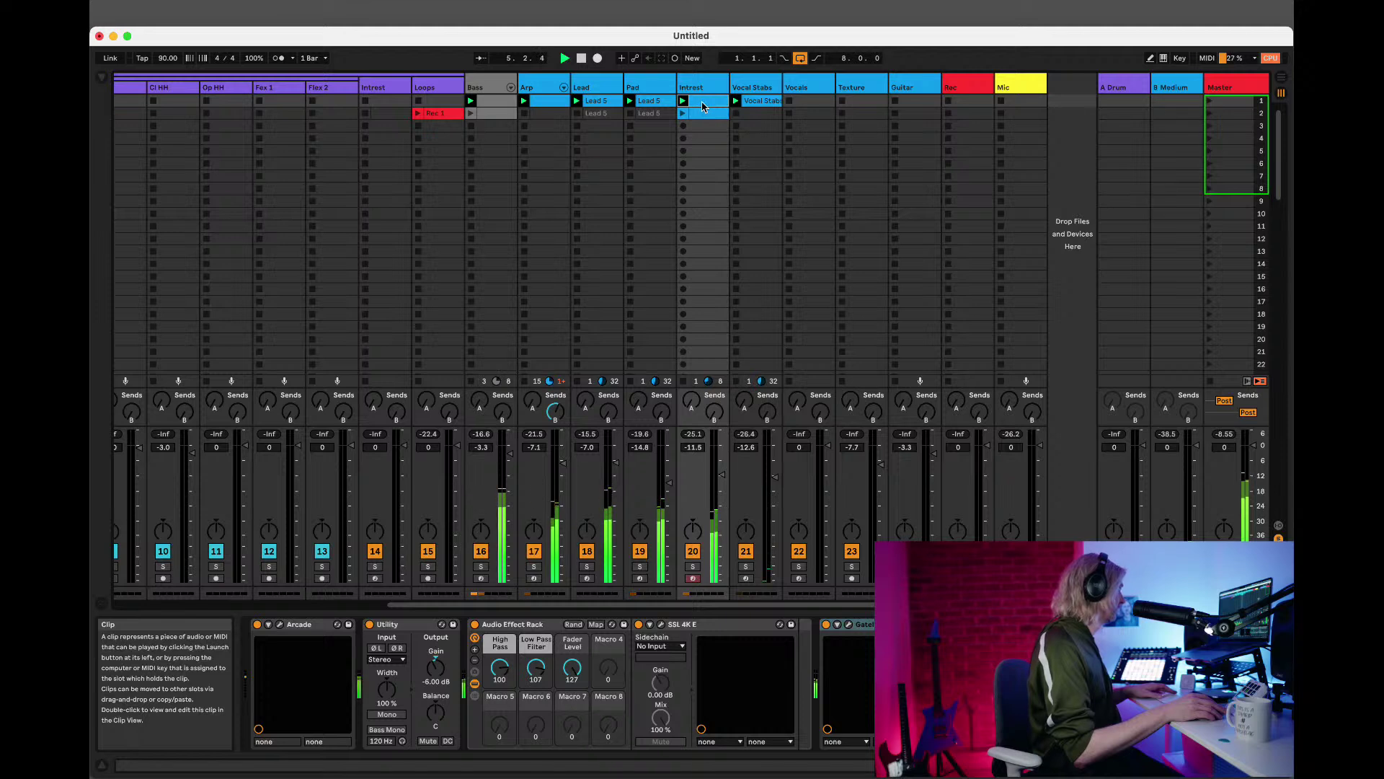
key(Delete)
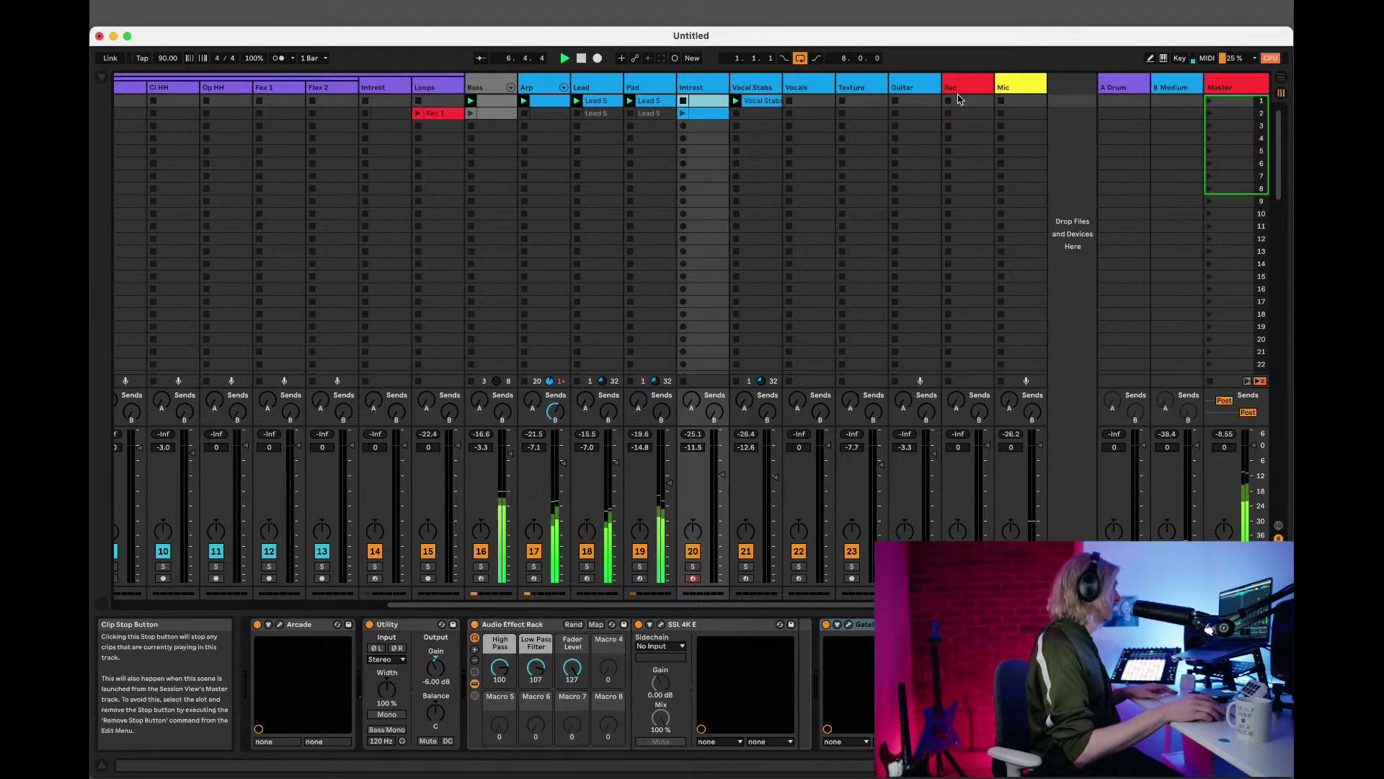
Look through the purple Intrest, Texture, Vocals and Vocal Stabs tracks and their device chains for a place to add a part.
click(1249, 104)
drag(811, 604, 535, 607)
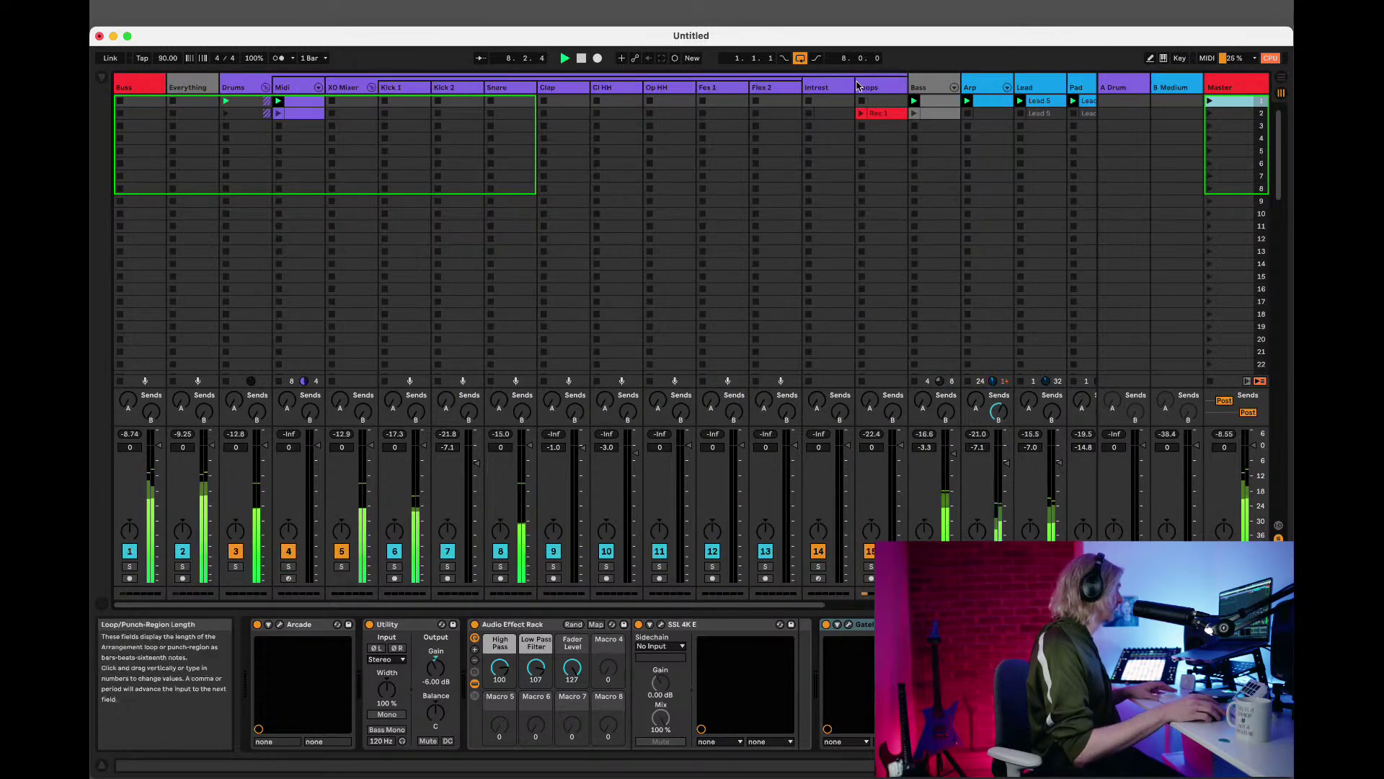
click(829, 101)
drag(829, 604, 1157, 604)
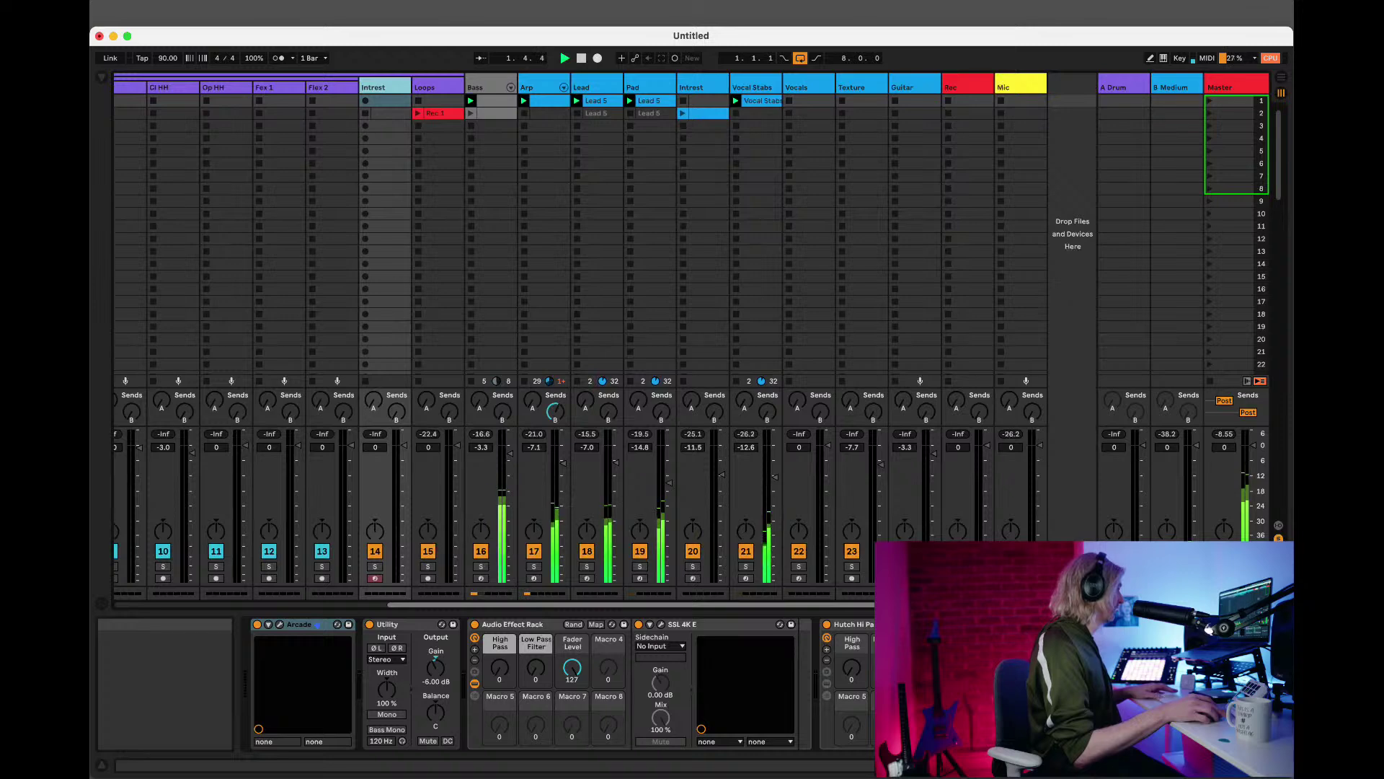
click(861, 88)
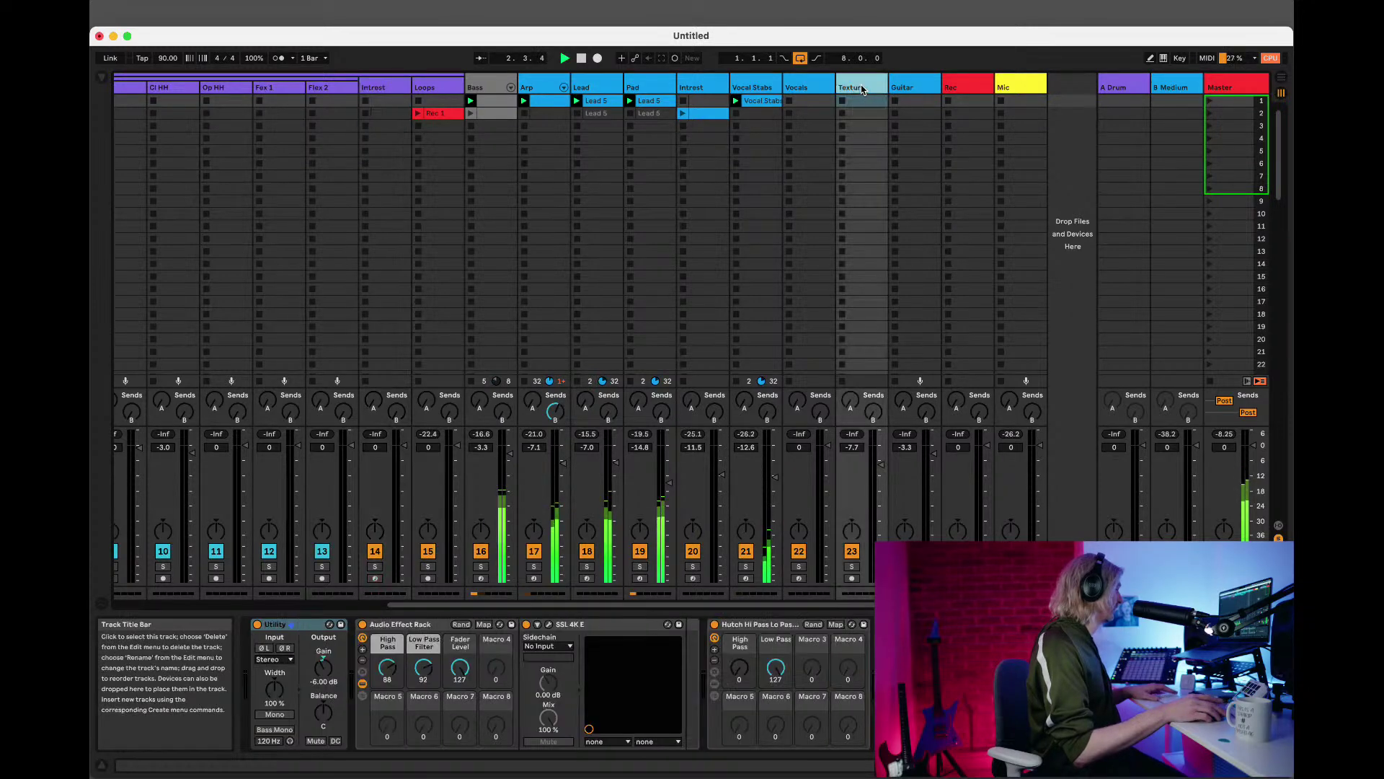
click(831, 84)
click(866, 87)
click(805, 91)
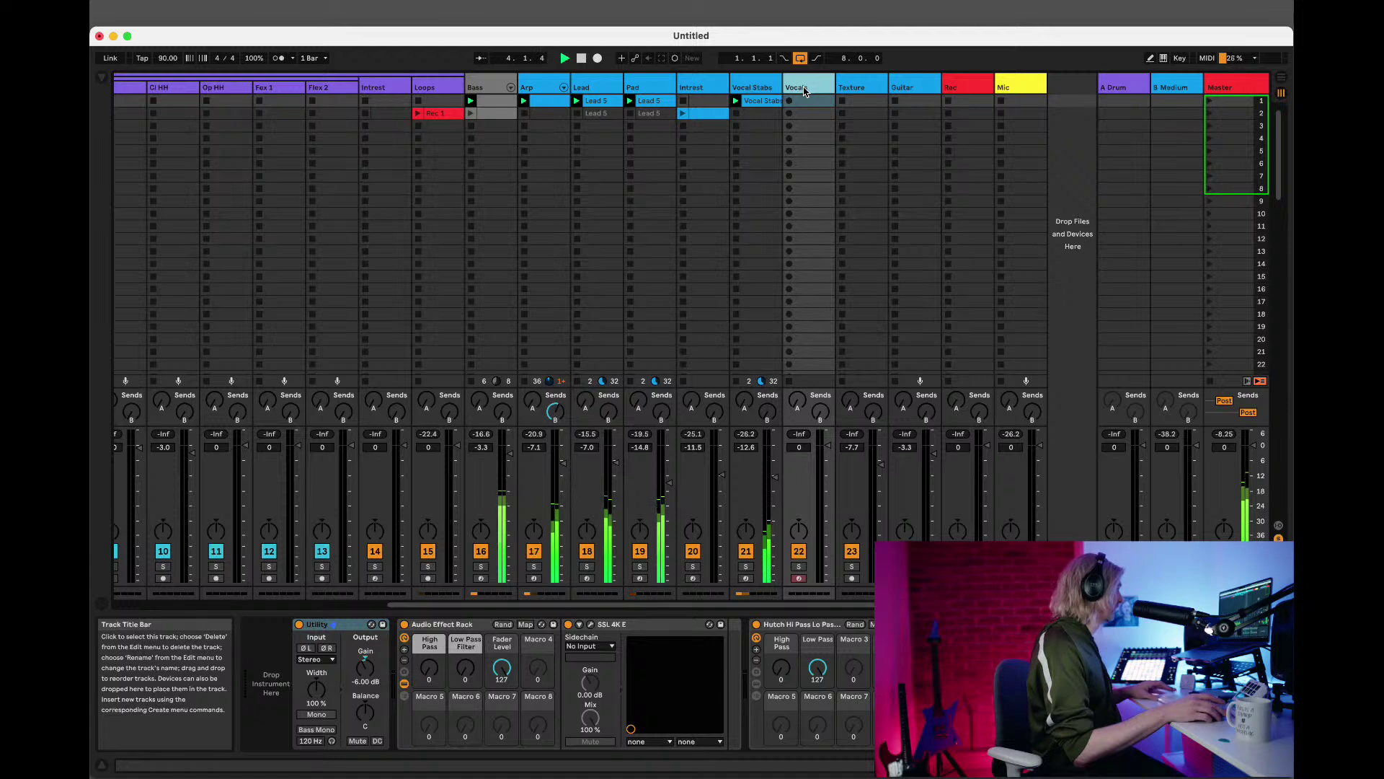
click(854, 88)
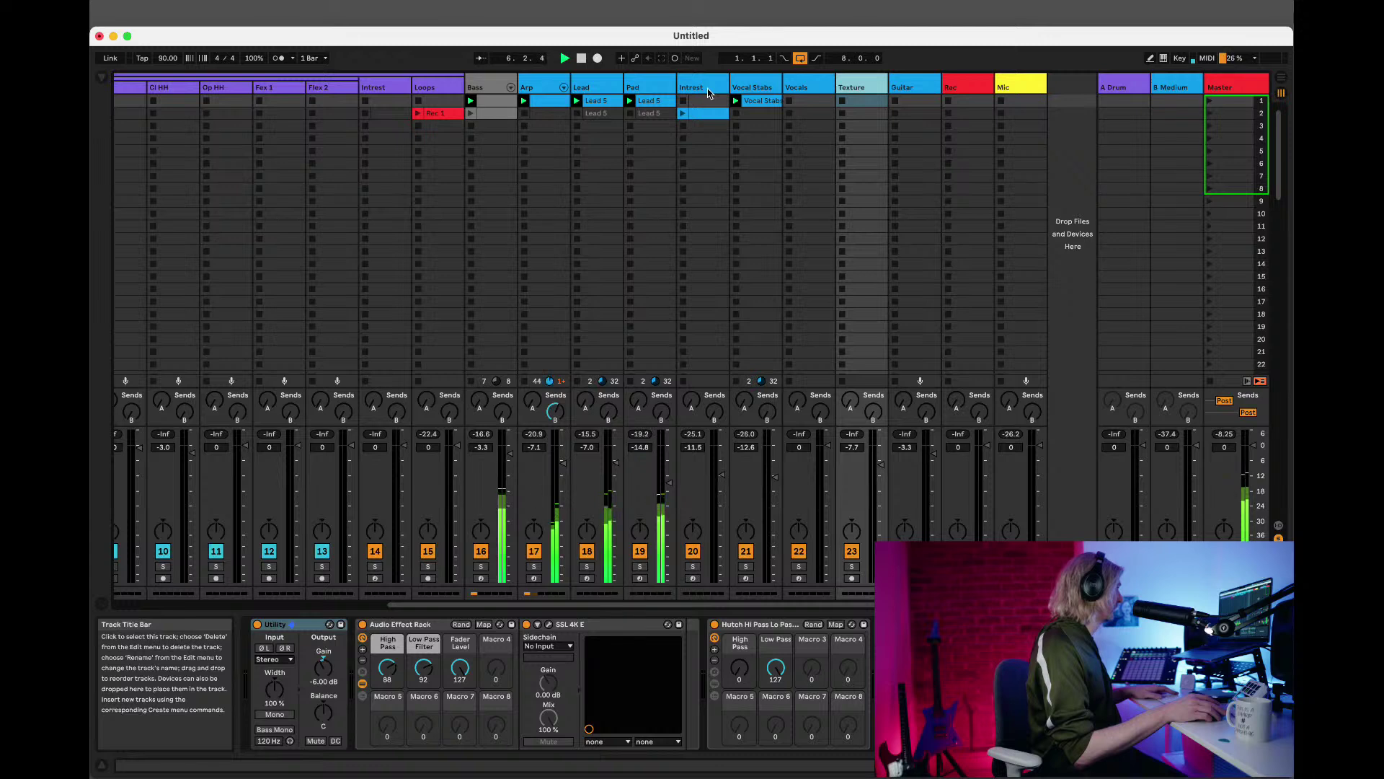
click(710, 93)
click(765, 85)
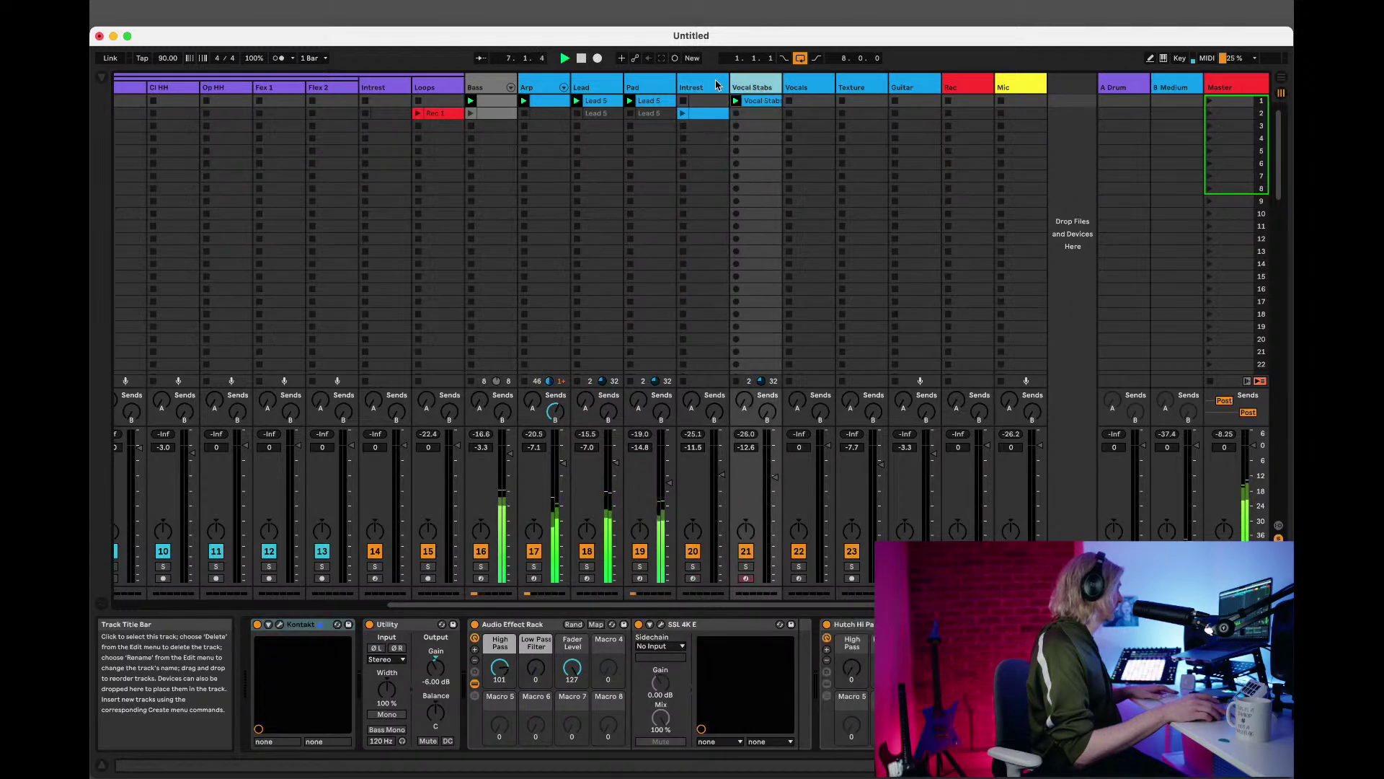
Insert a new MIDI track after the blue Intrest track and give it a blue track colour.
click(715, 84)
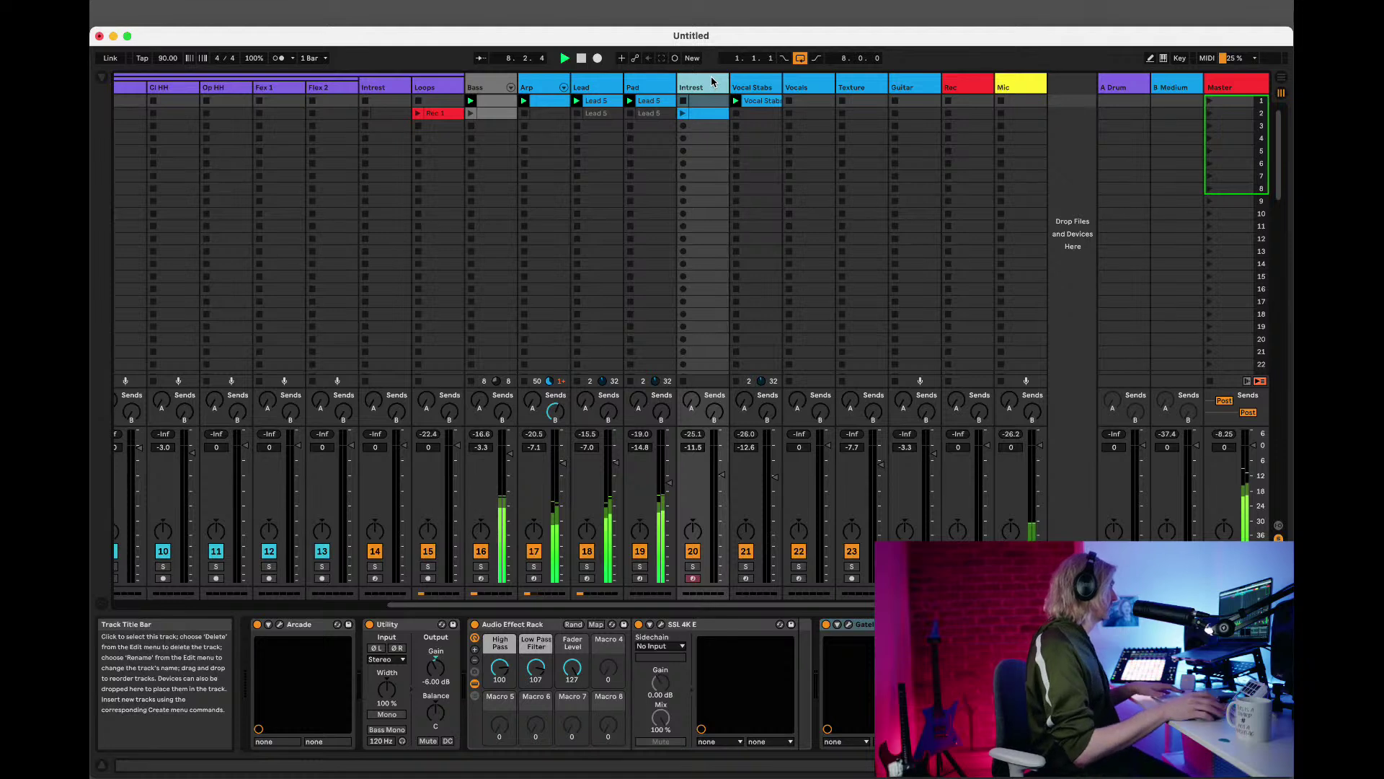
key(super+shift+t)
right_click(747, 88)
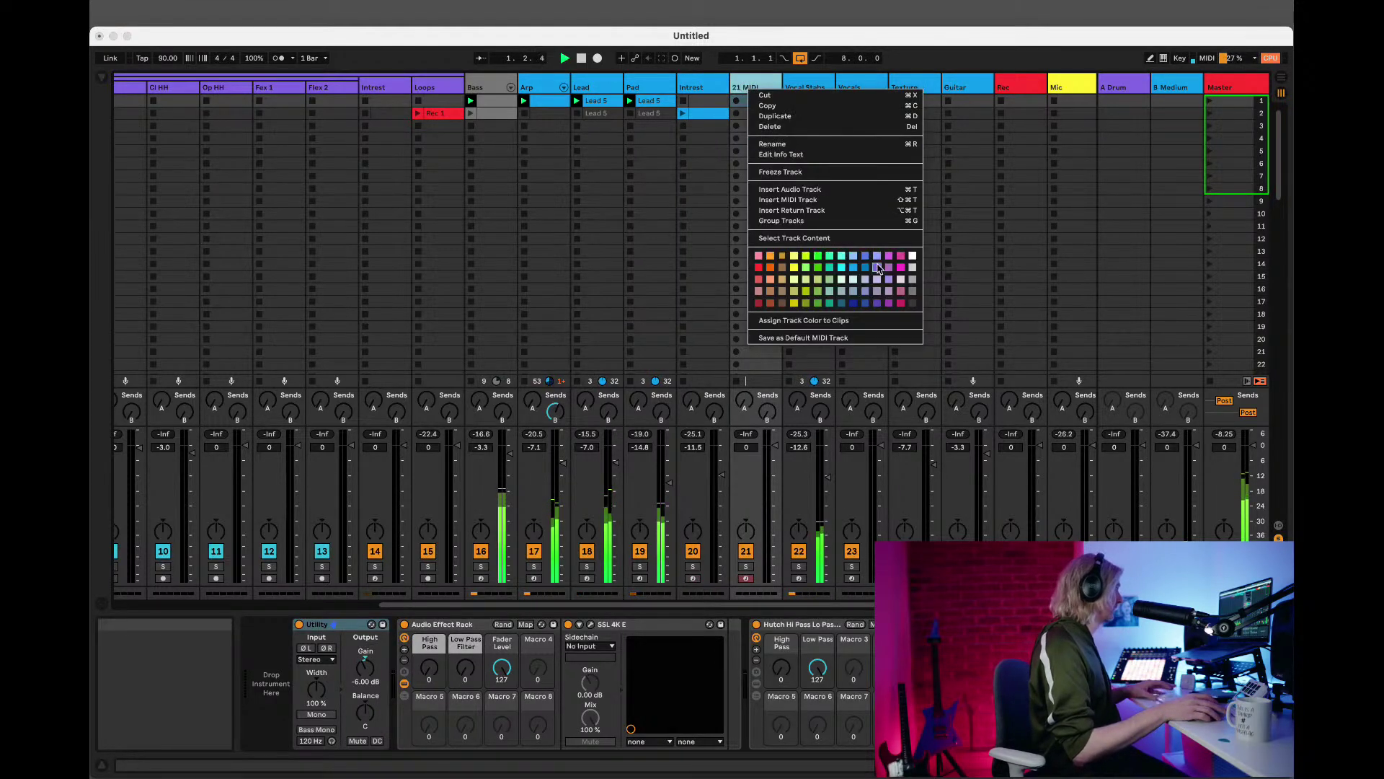
click(855, 267)
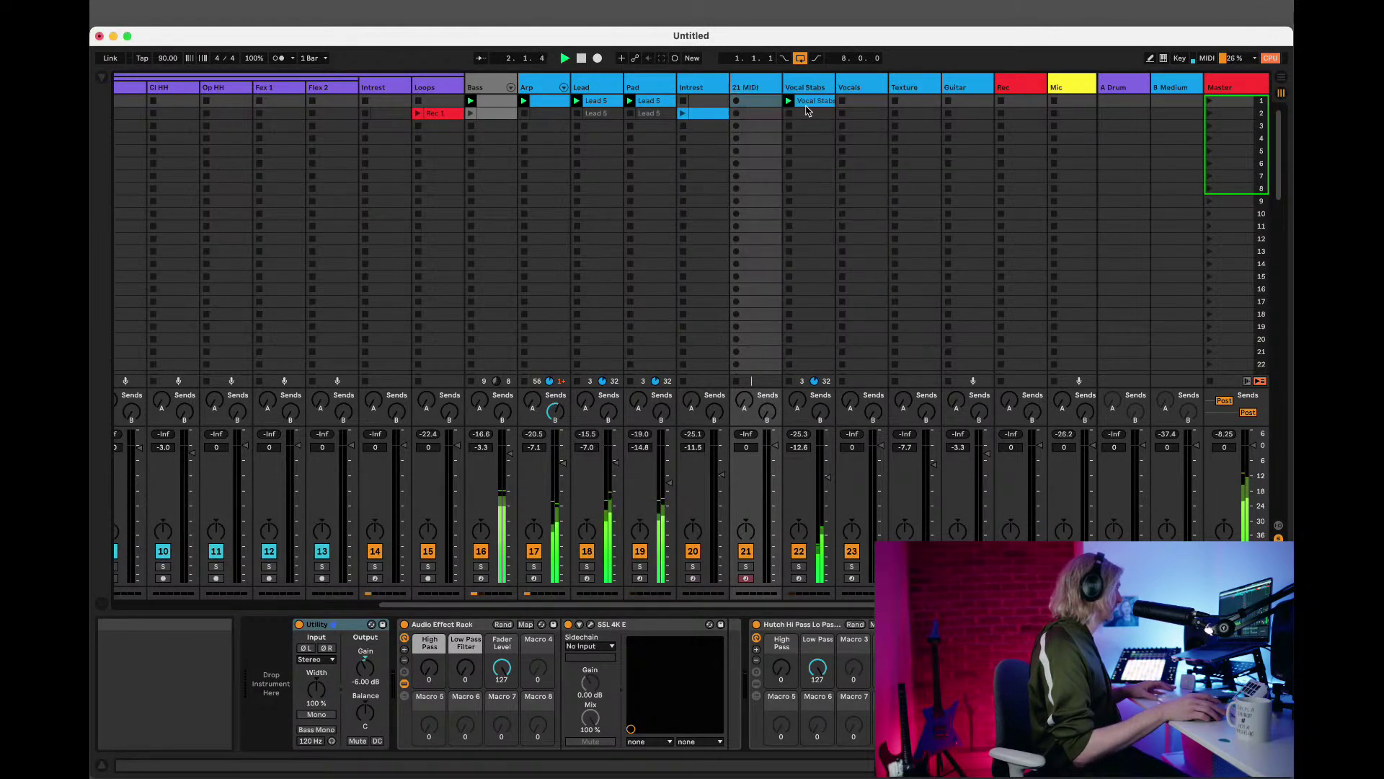
Rename the new MIDI track as Hi Strings.
key(super+r)
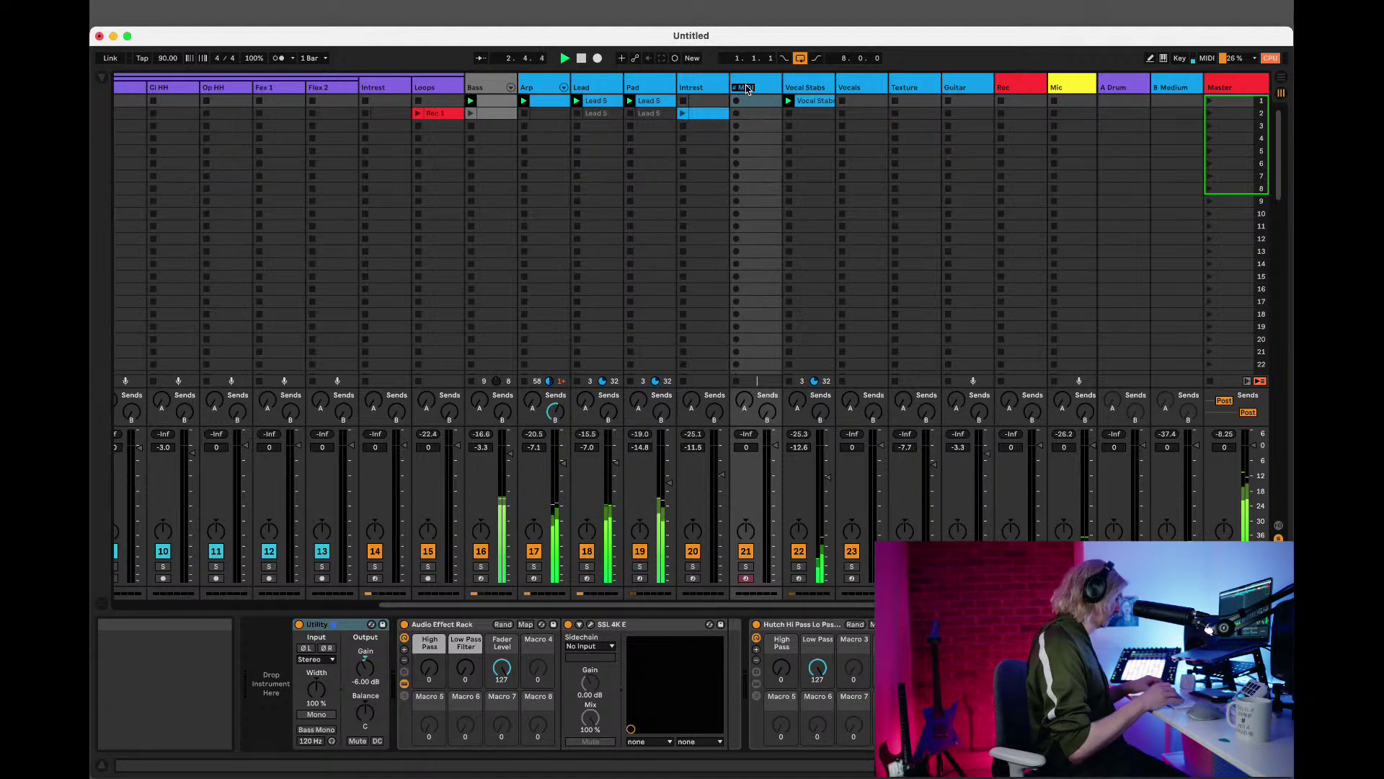
text(Hi Sign)
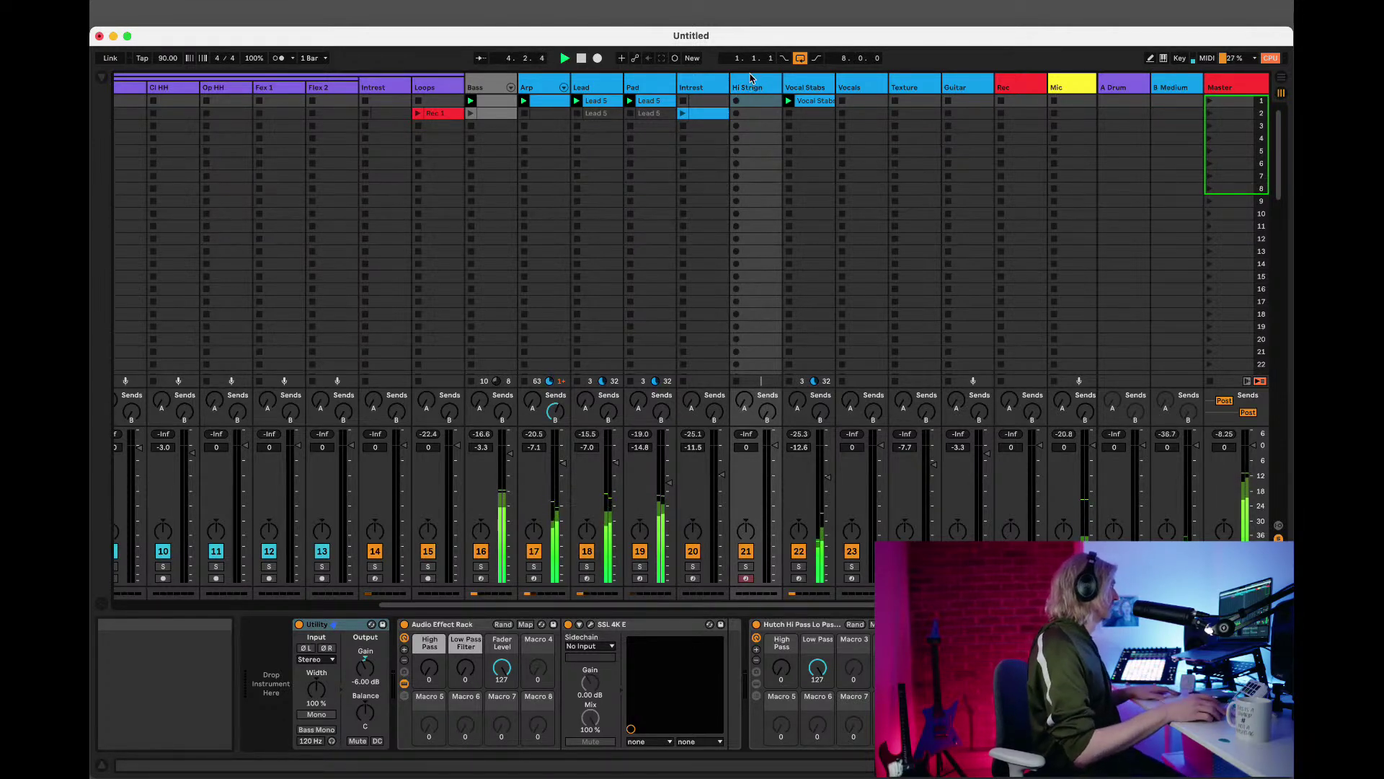
click(757, 102)
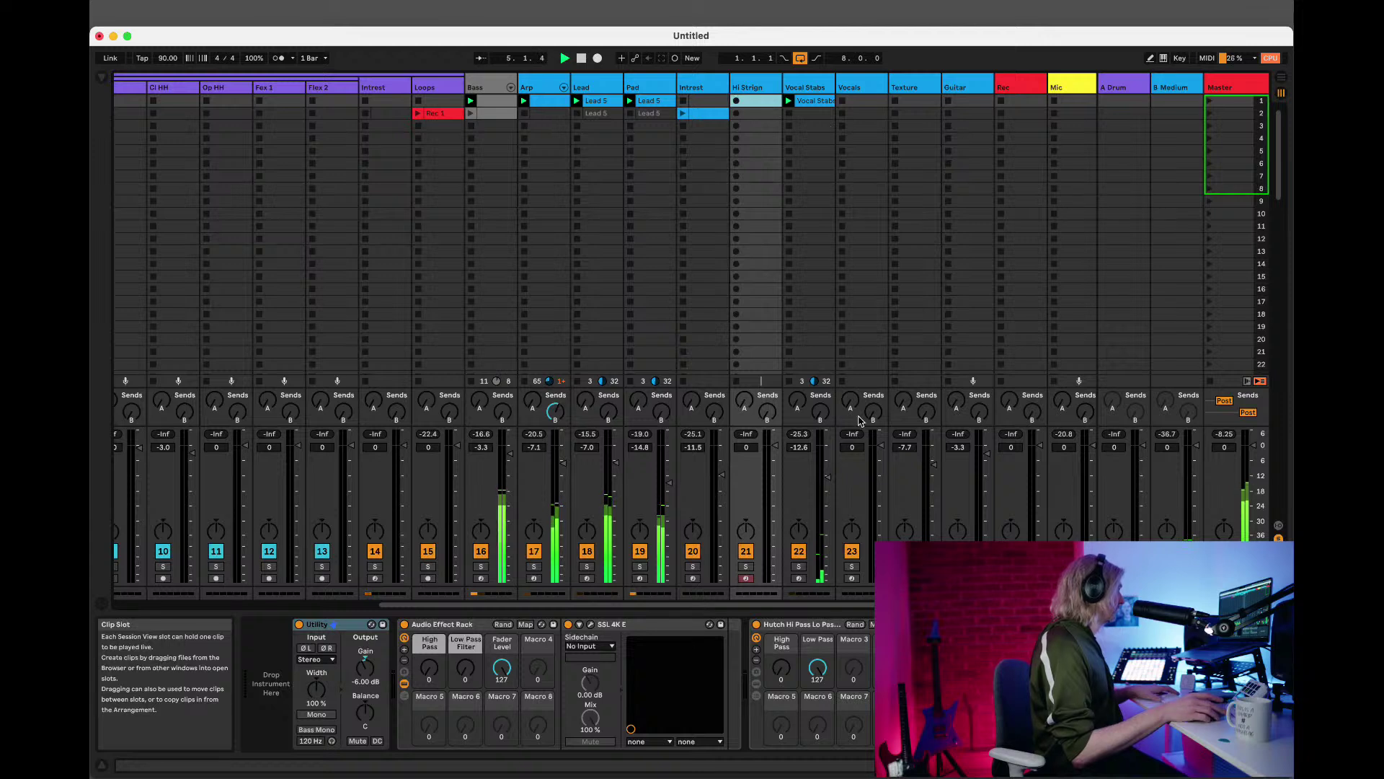
click(753, 85)
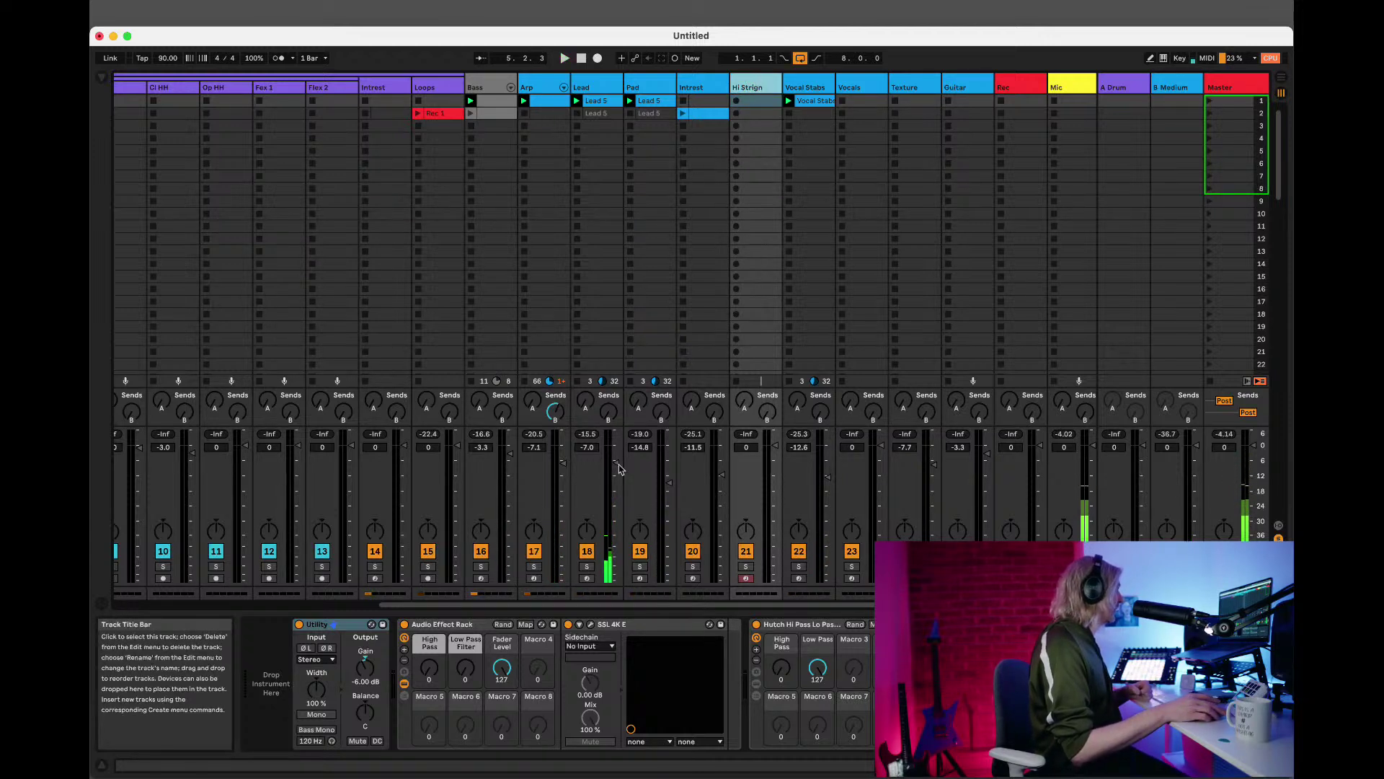
key(super+r)
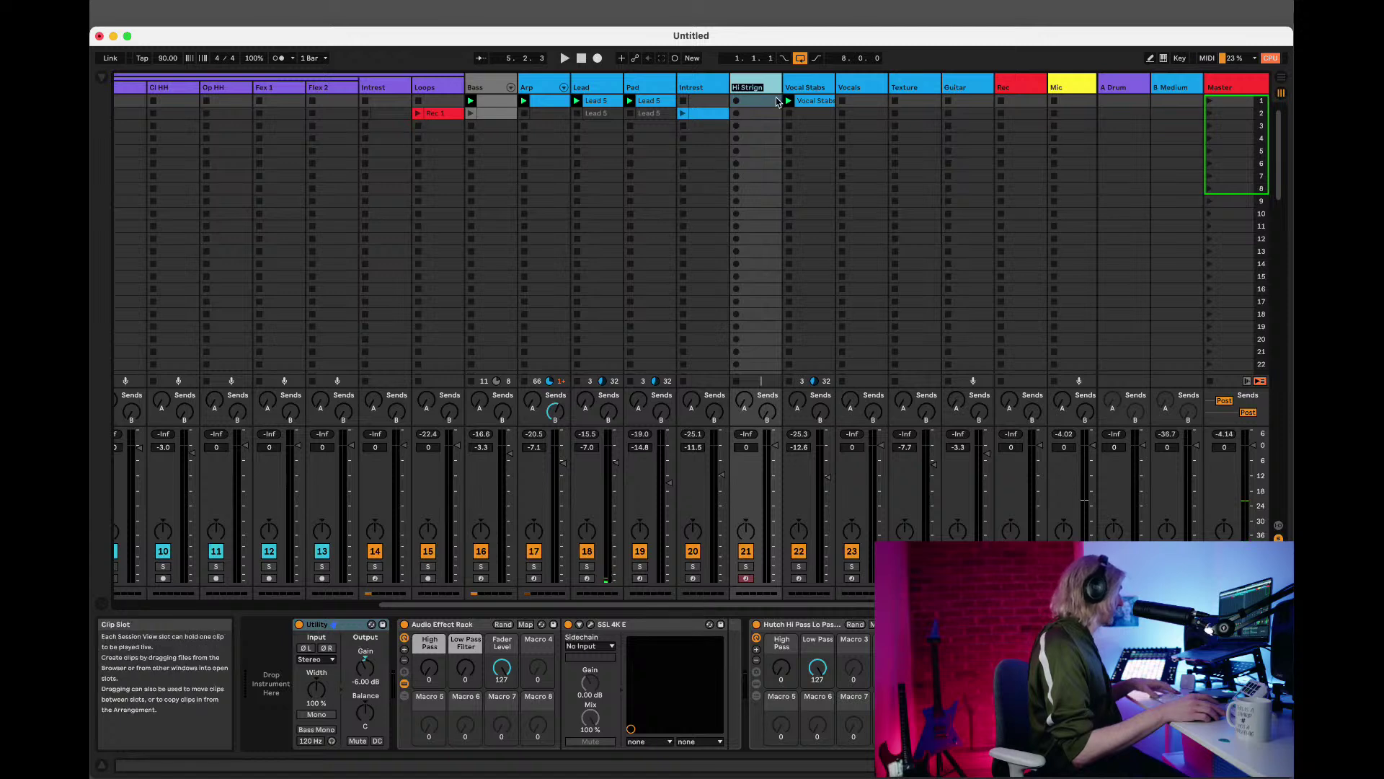
text(Hi)
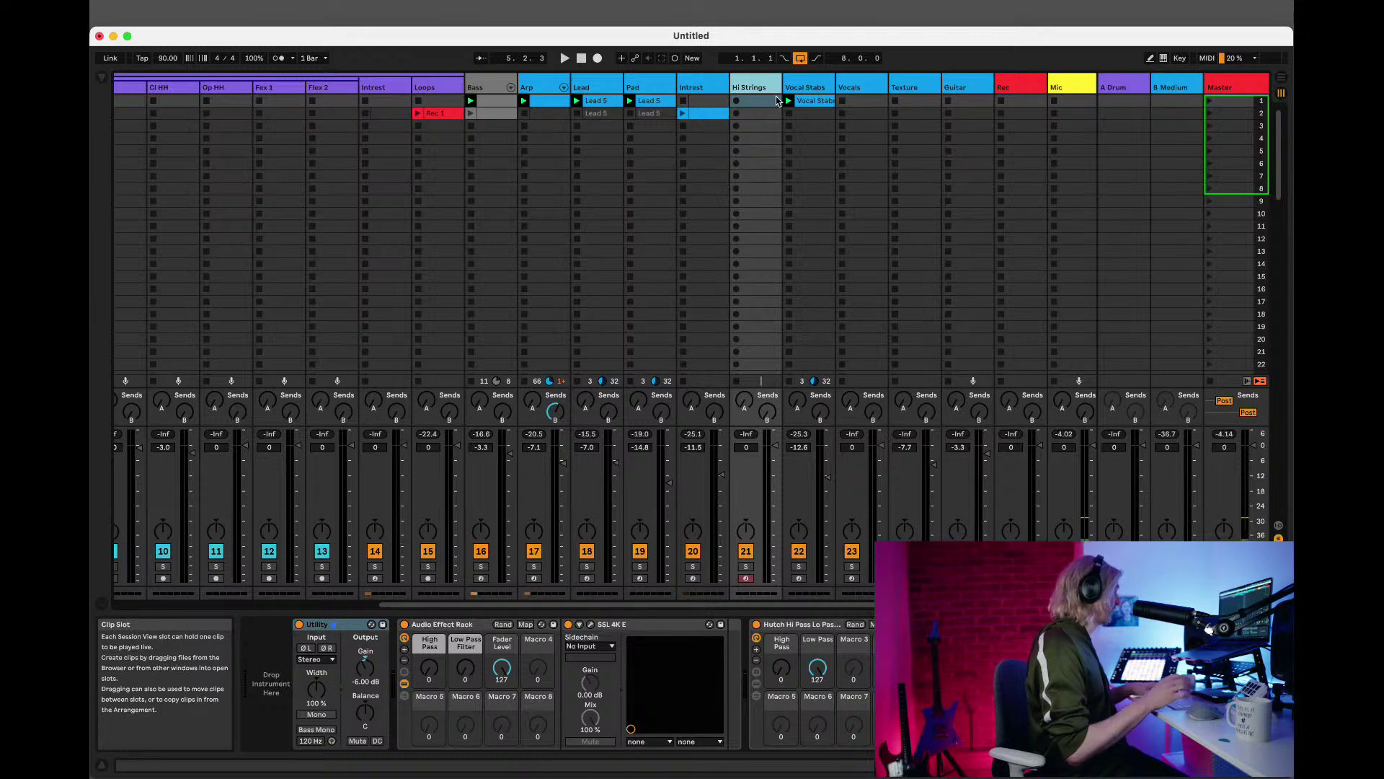
Show the browser and search the plug-ins and templates for "hi strings".
drag(504, 604, 92, 563)
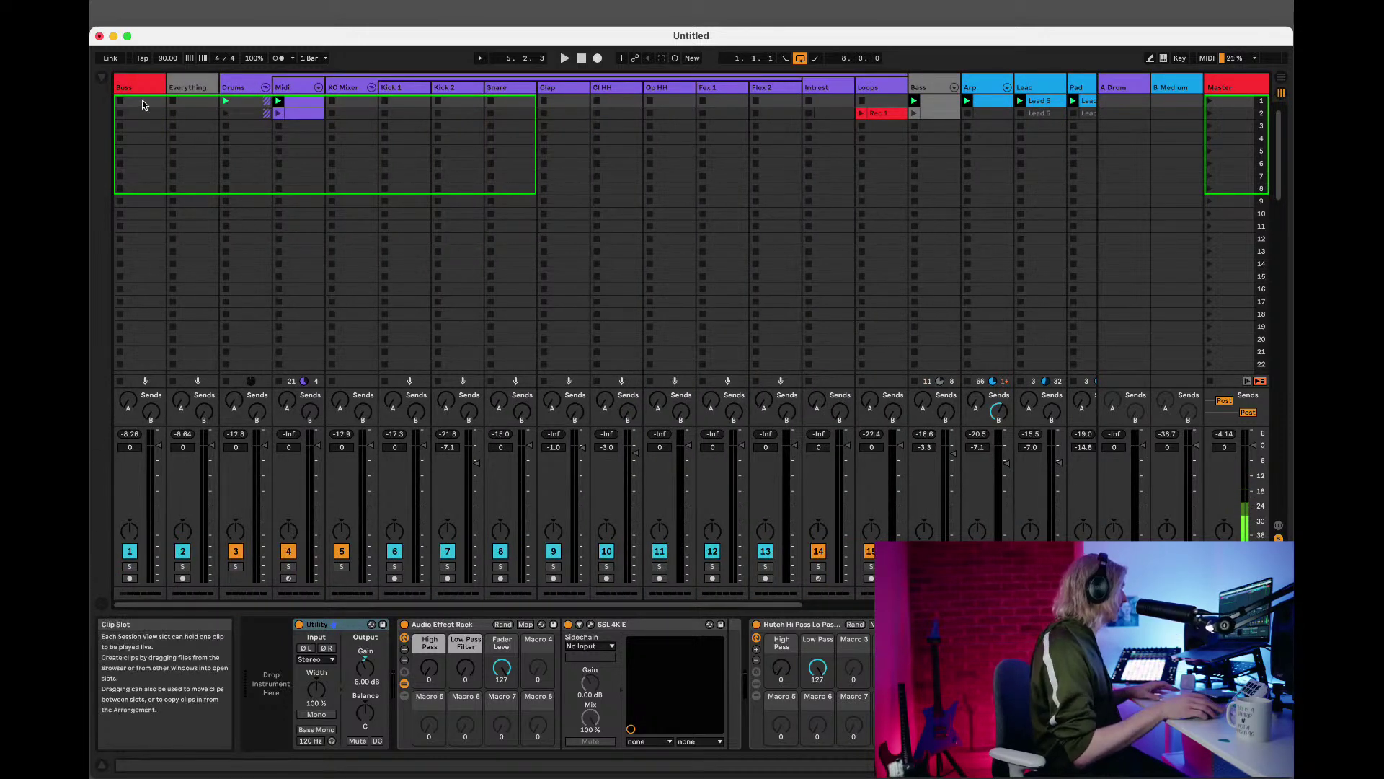
click(102, 77)
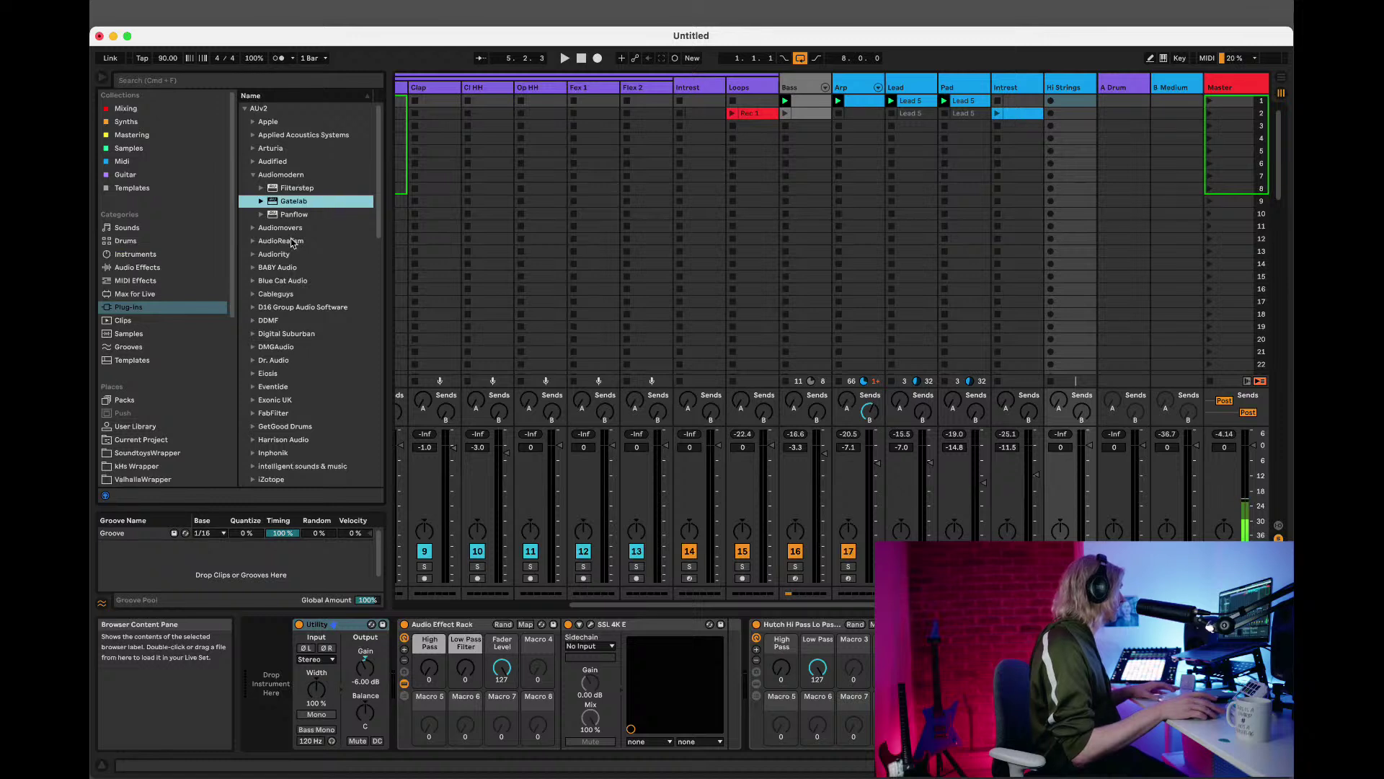
click(183, 81)
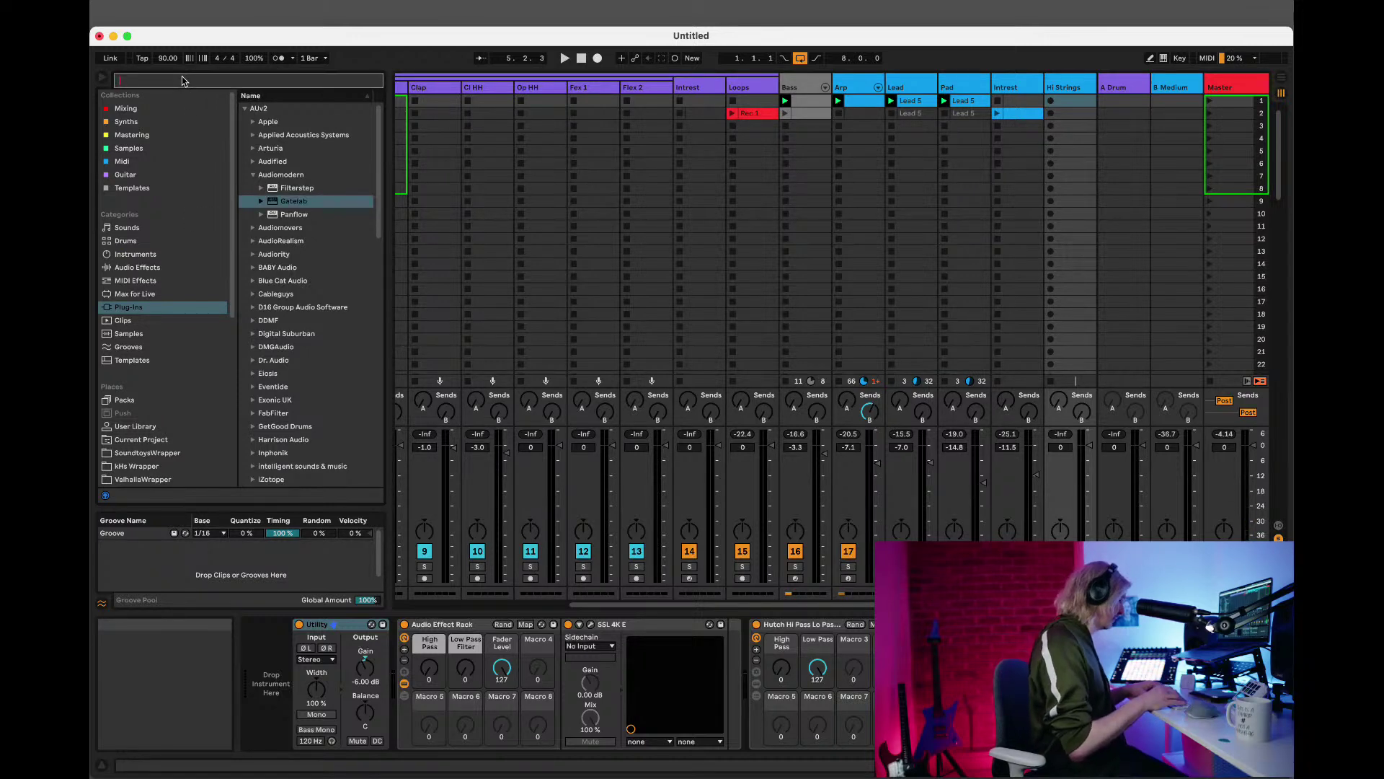
text(hi)
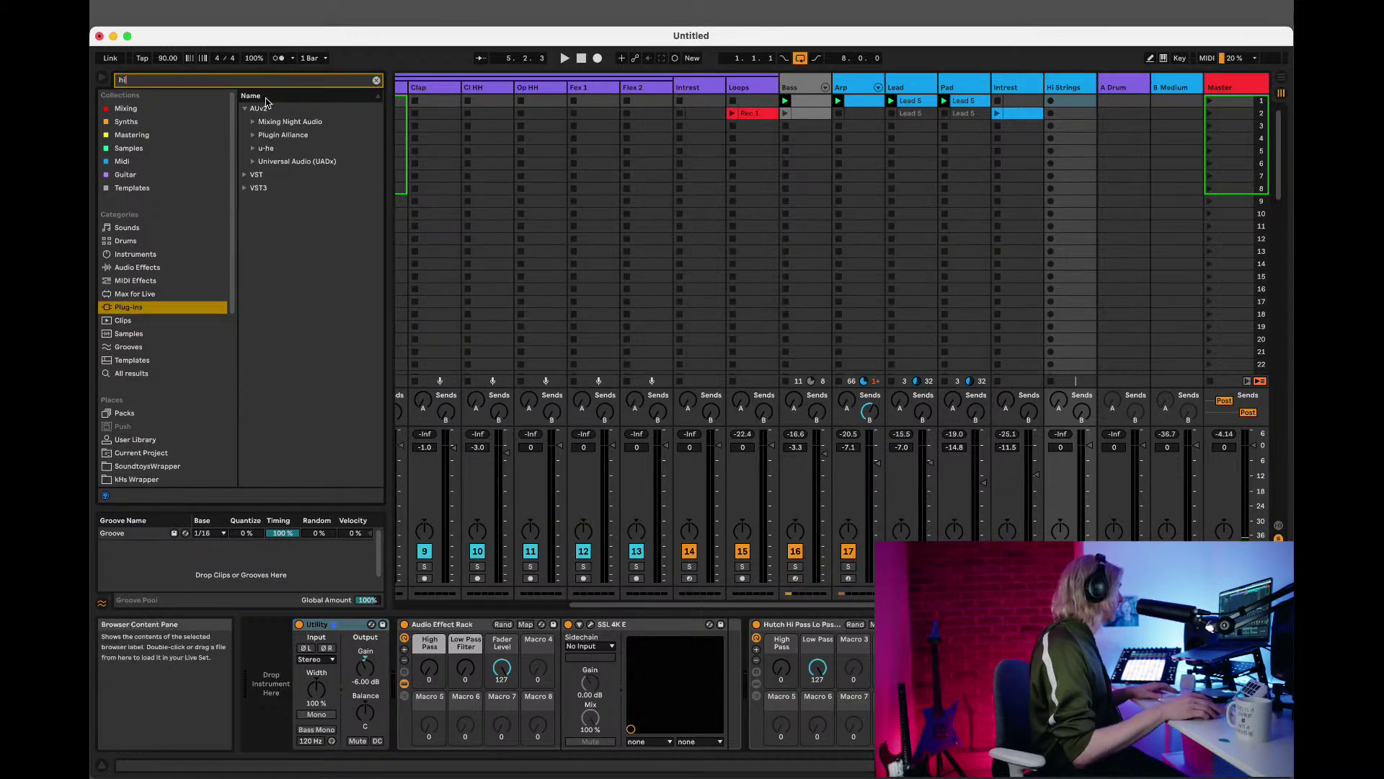
text( string)
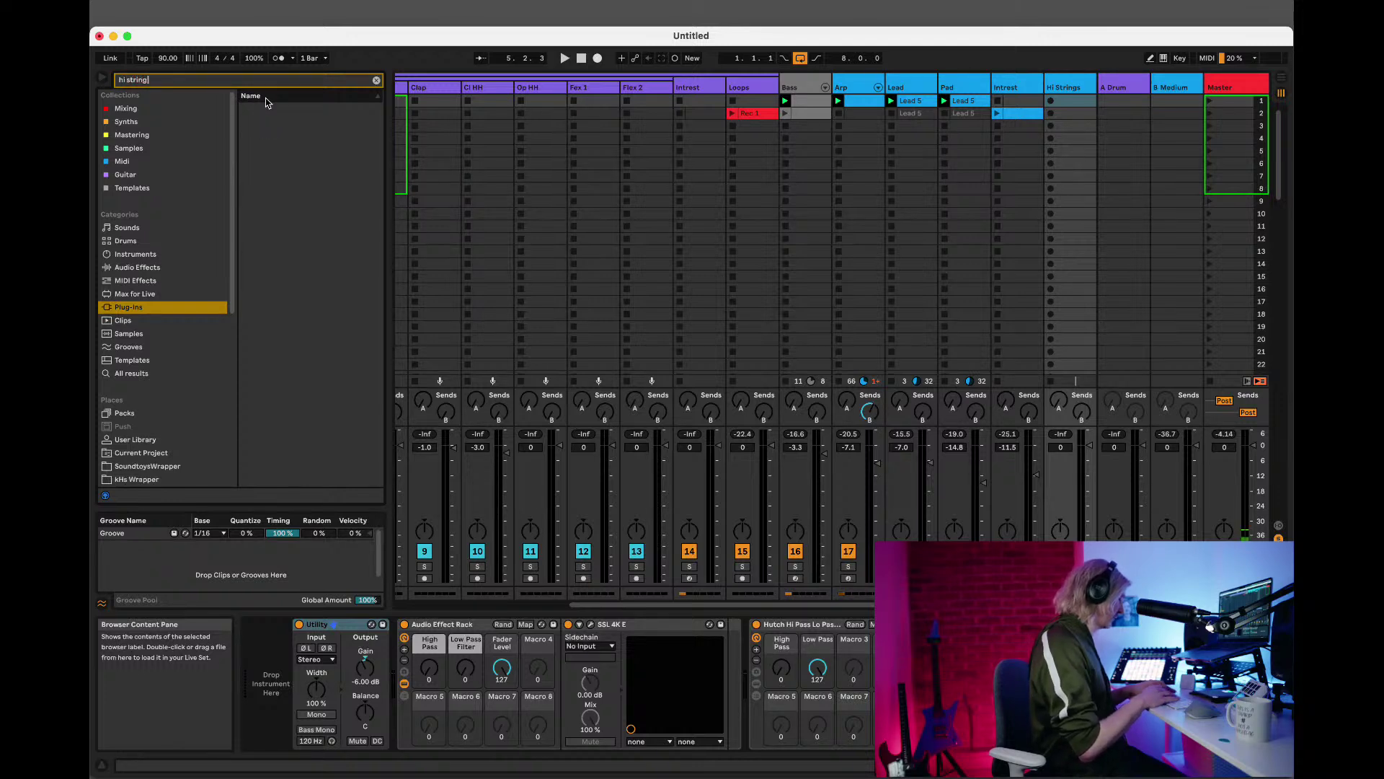
click(139, 370)
click(139, 363)
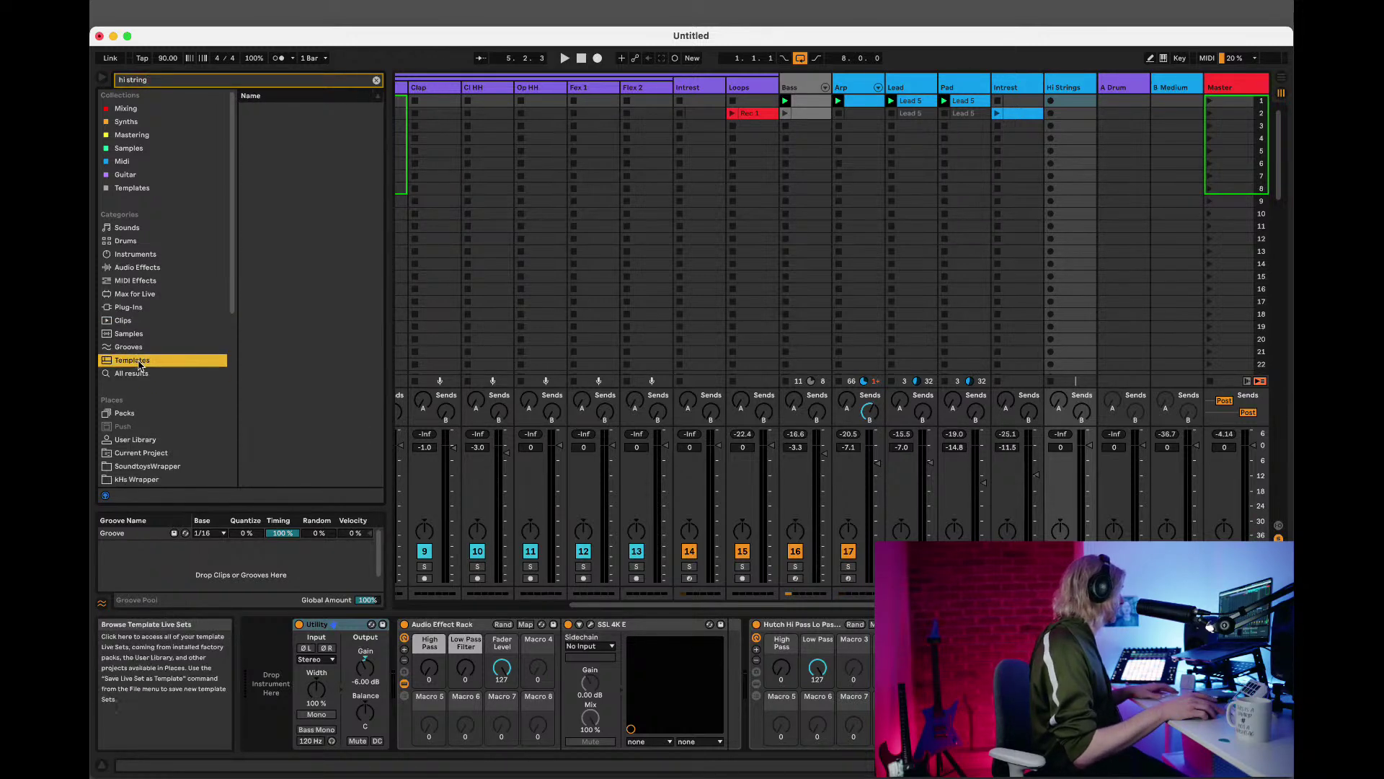
text(s)
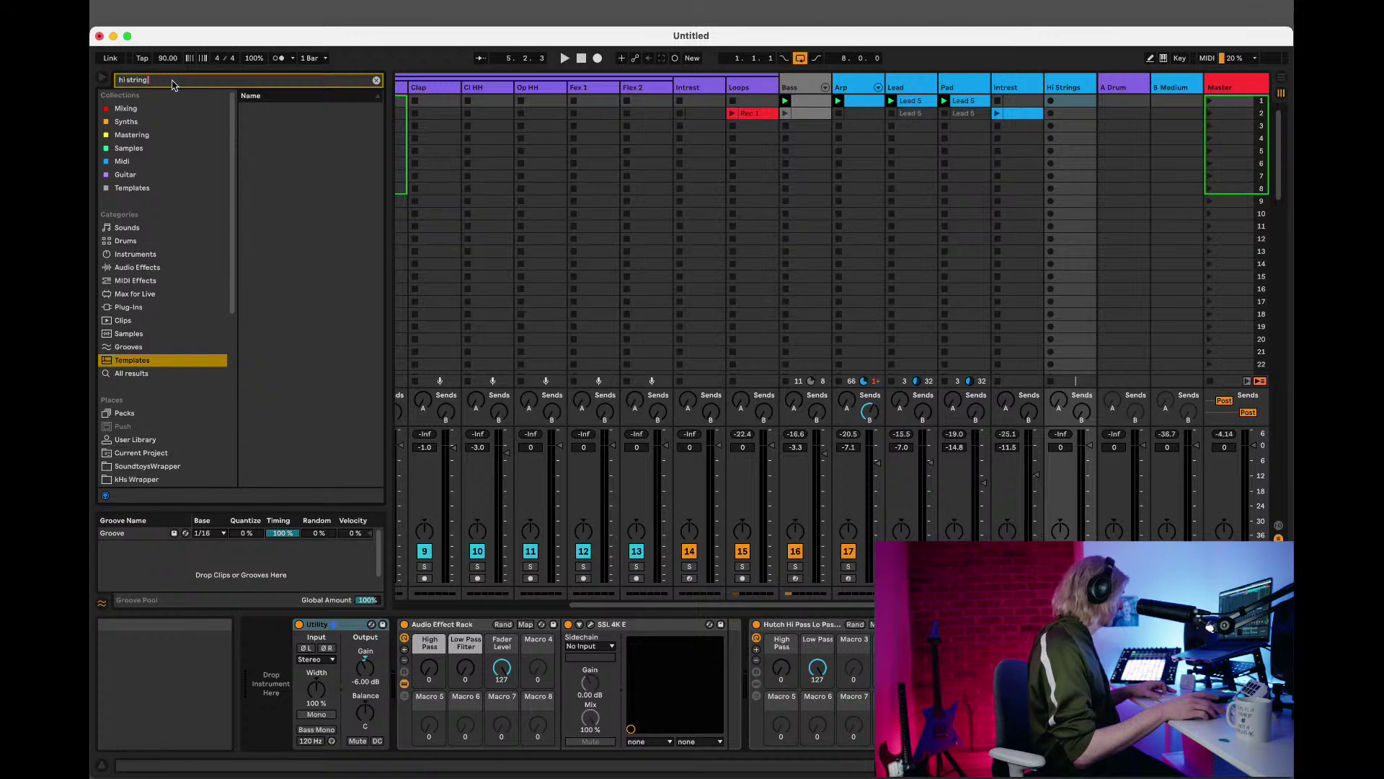
Check the 2.Splurge folder for "hi strings" matches, expanding 8 The 1 down to its Freeze samples and the other listed project.
scroll(148, 422, down, 8)
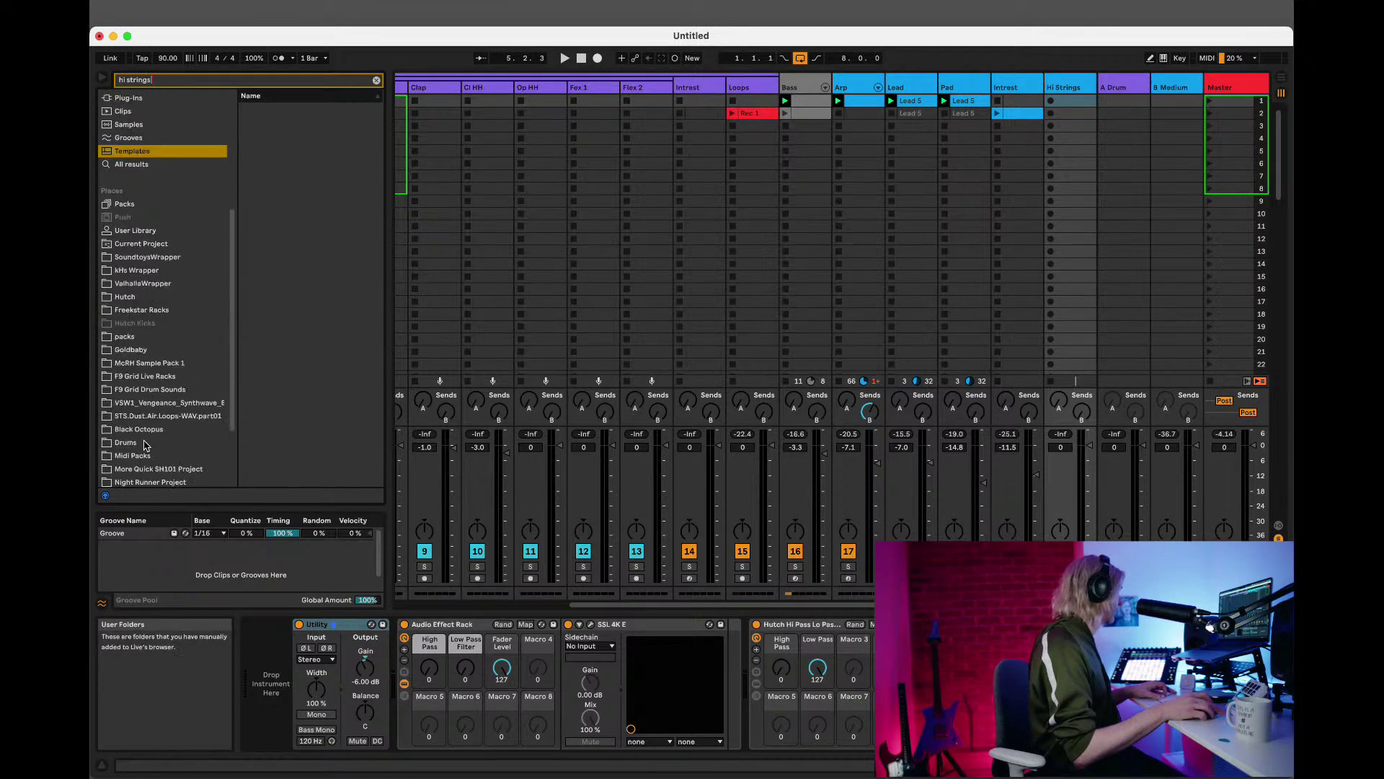
scroll(151, 368, down, 1)
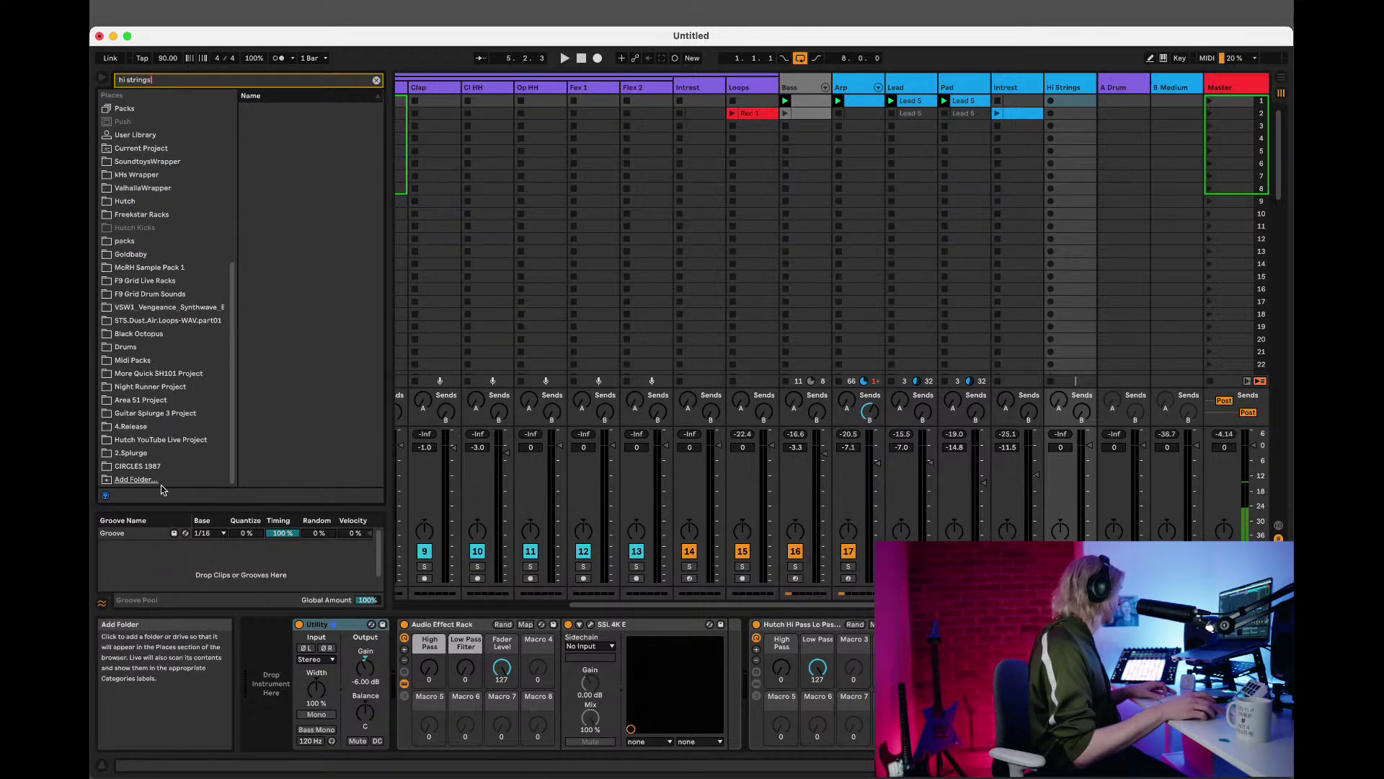
click(147, 454)
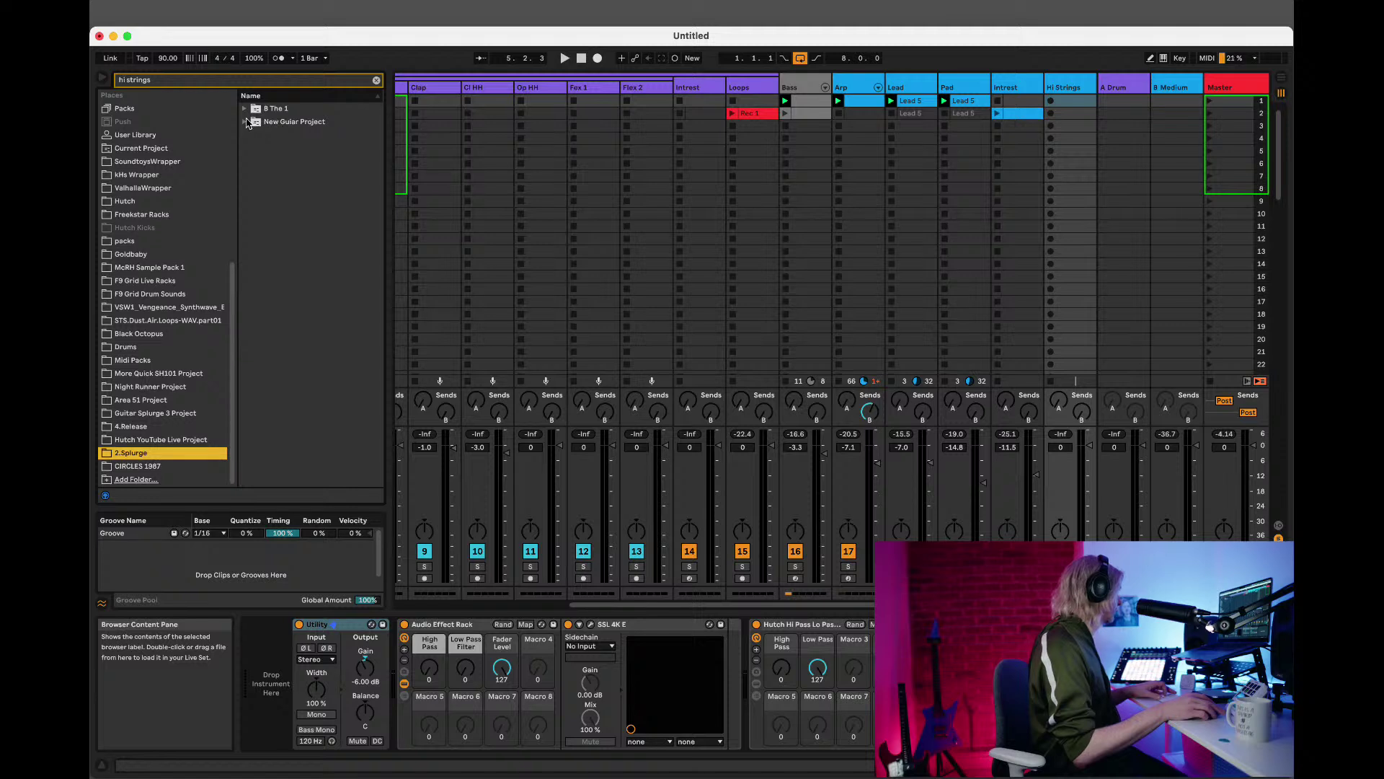
click(246, 109)
click(255, 122)
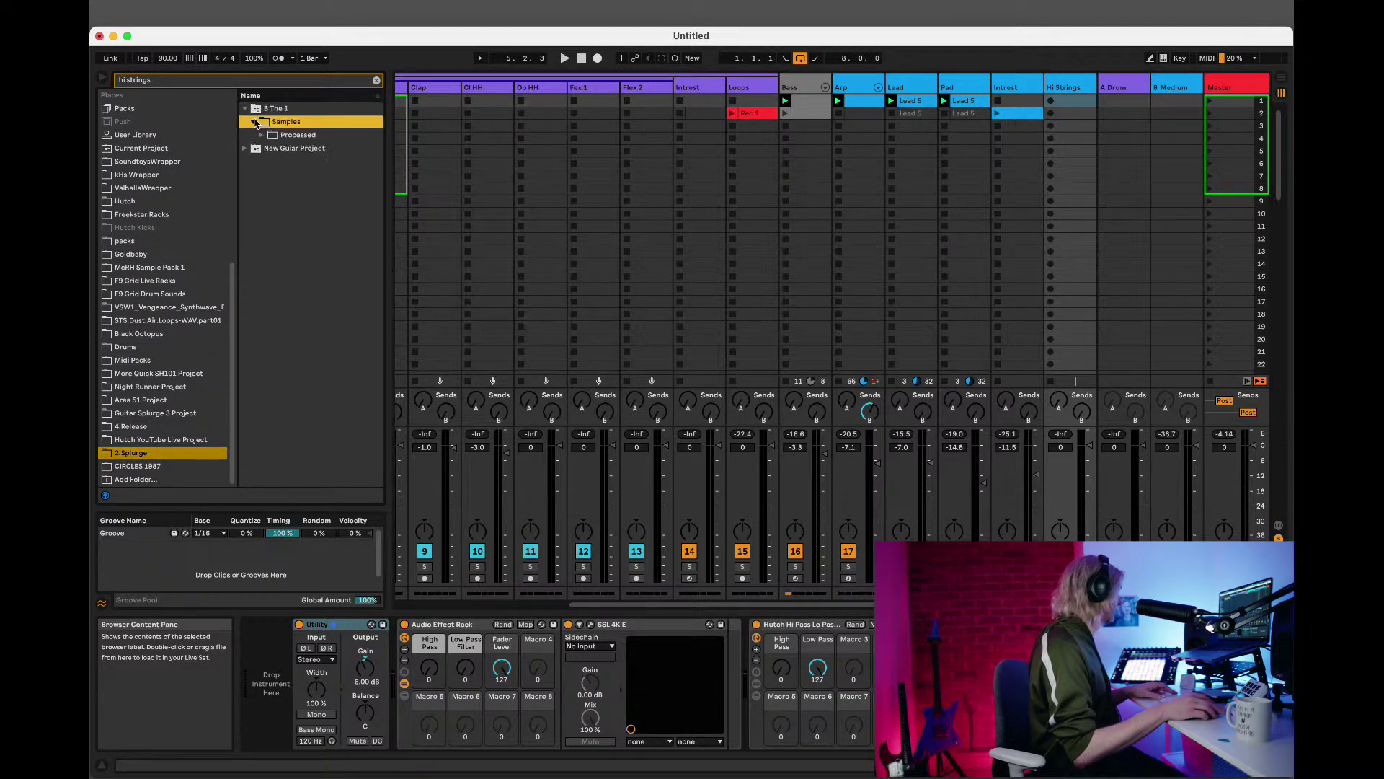
click(261, 136)
click(268, 150)
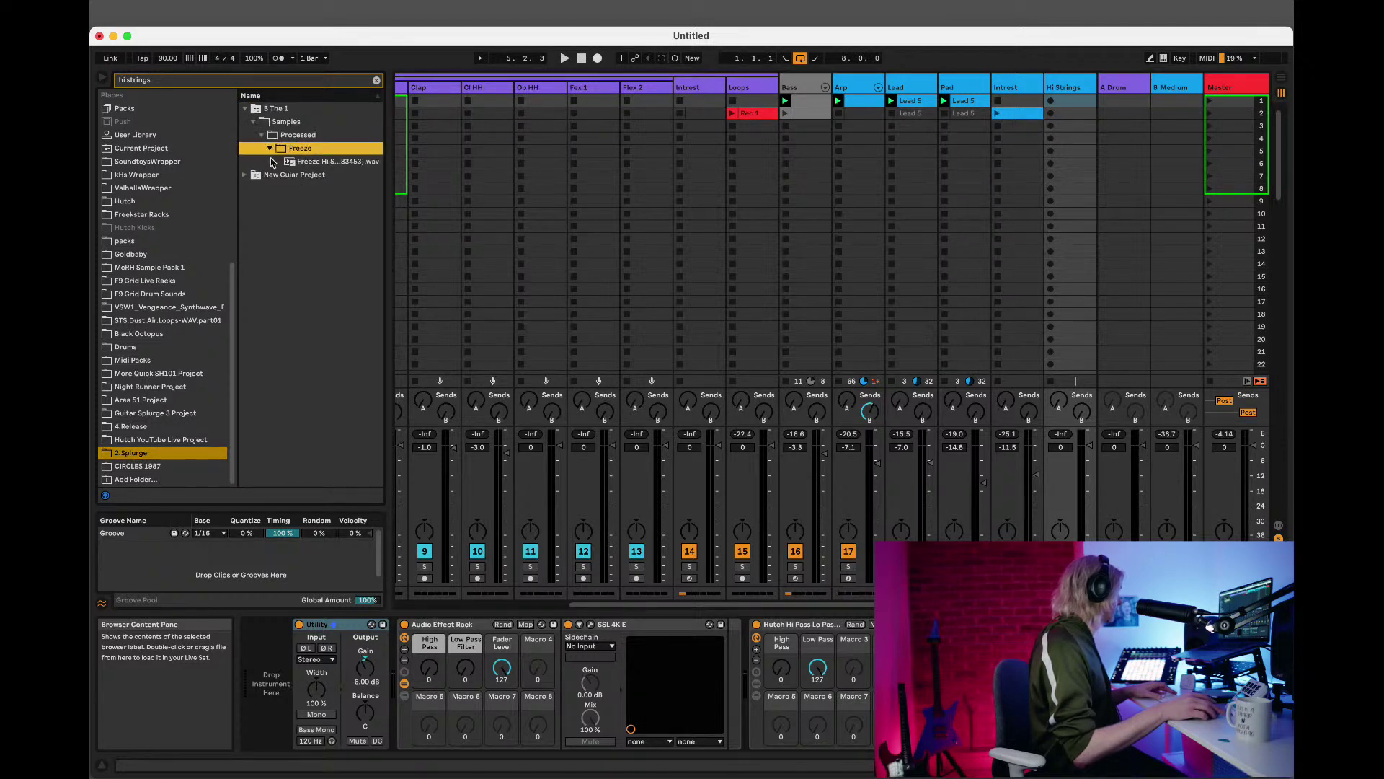
click(245, 176)
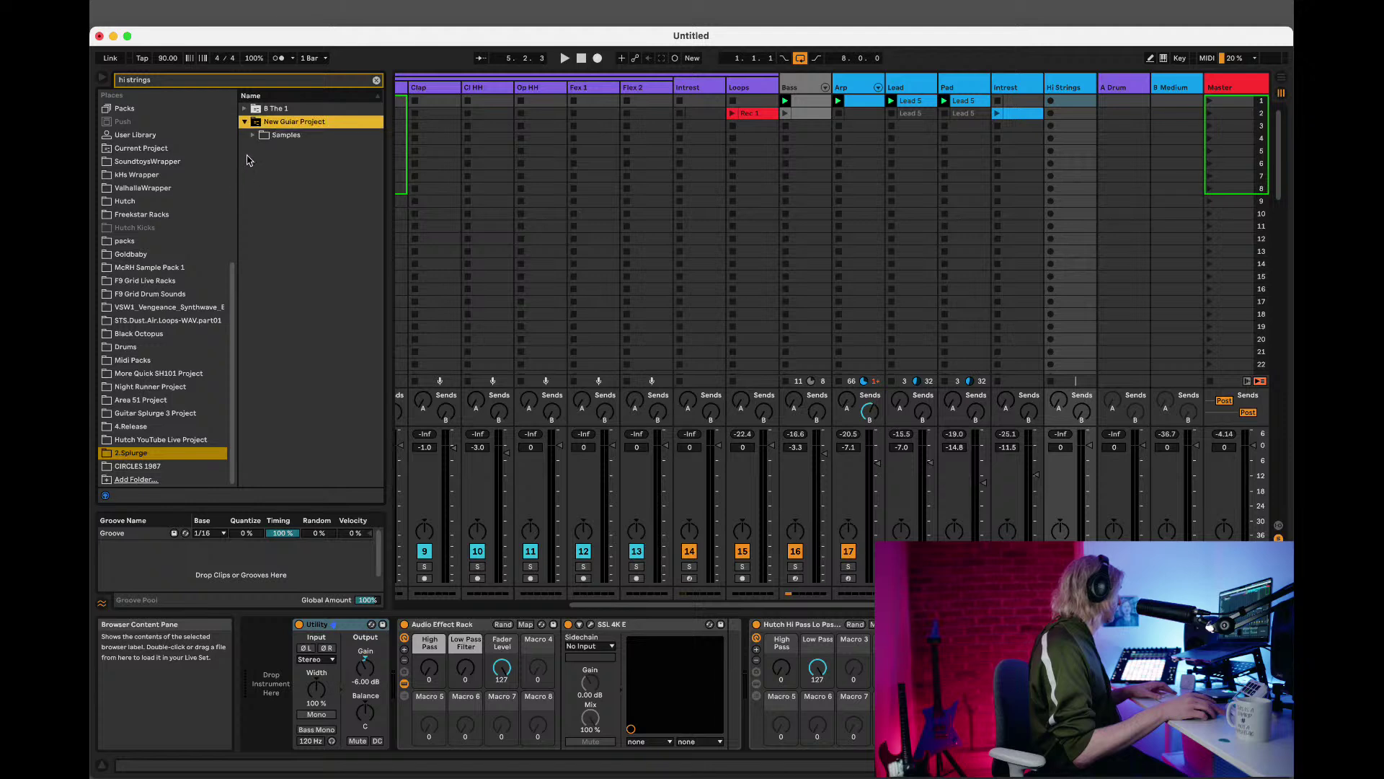
Search the 2.Splurge folder for "hi string", look inside Friday Night Project's samples, and clear the search.
click(157, 82)
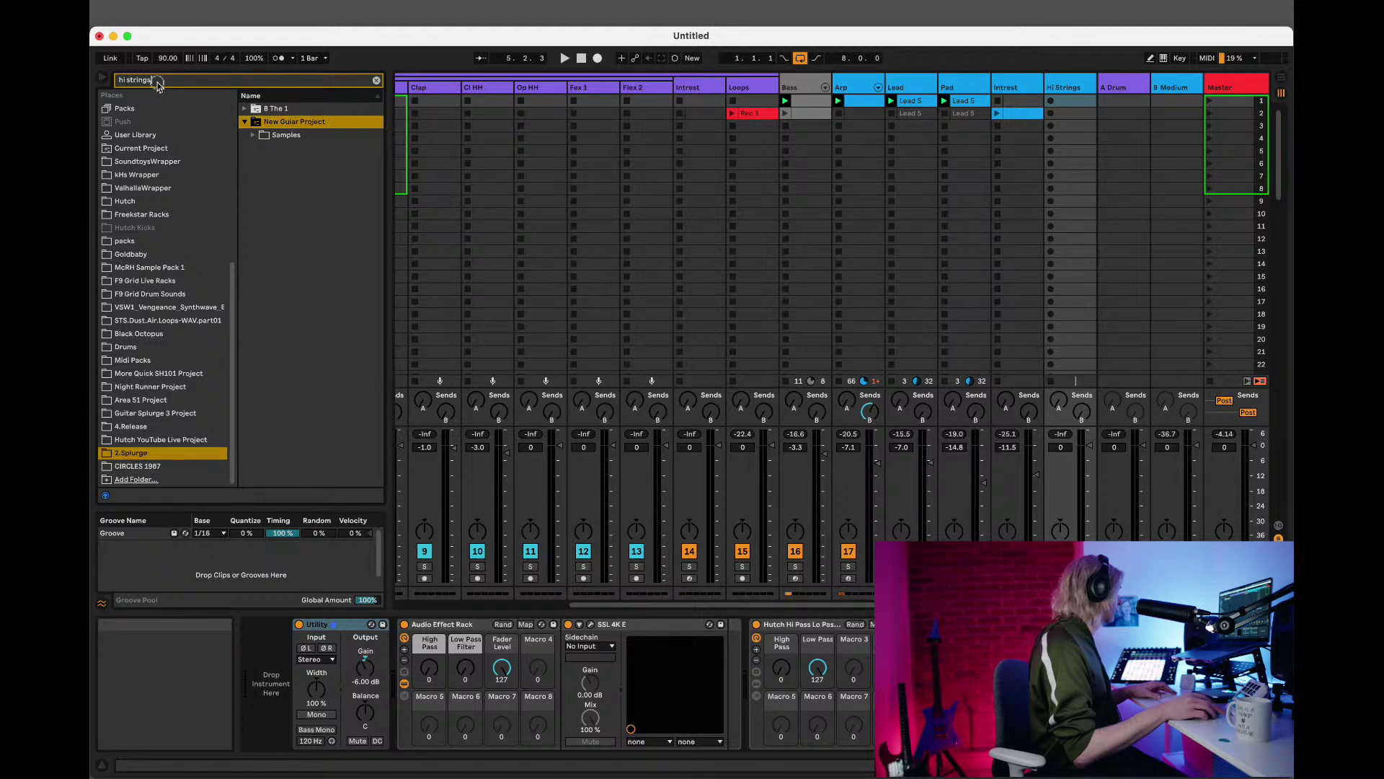
key(BackSpace)
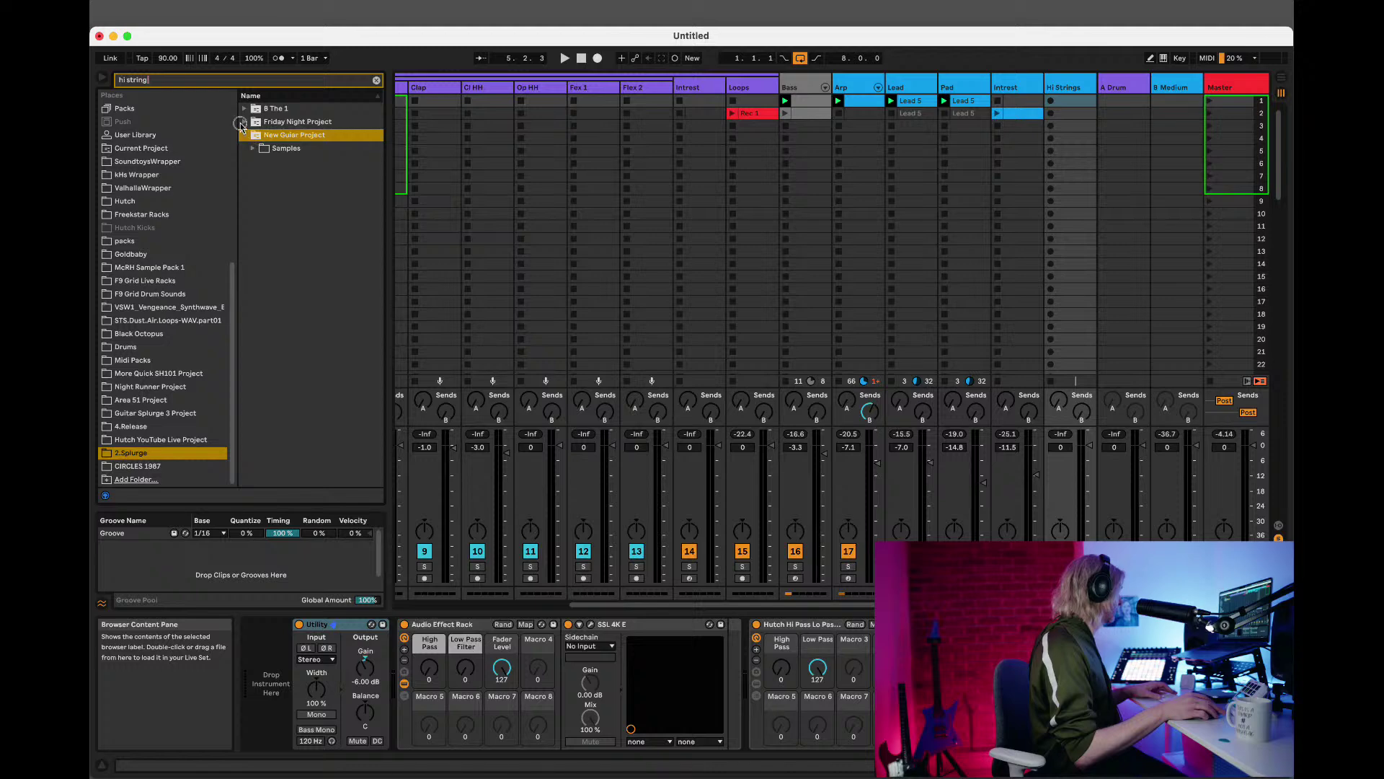
click(245, 123)
click(253, 136)
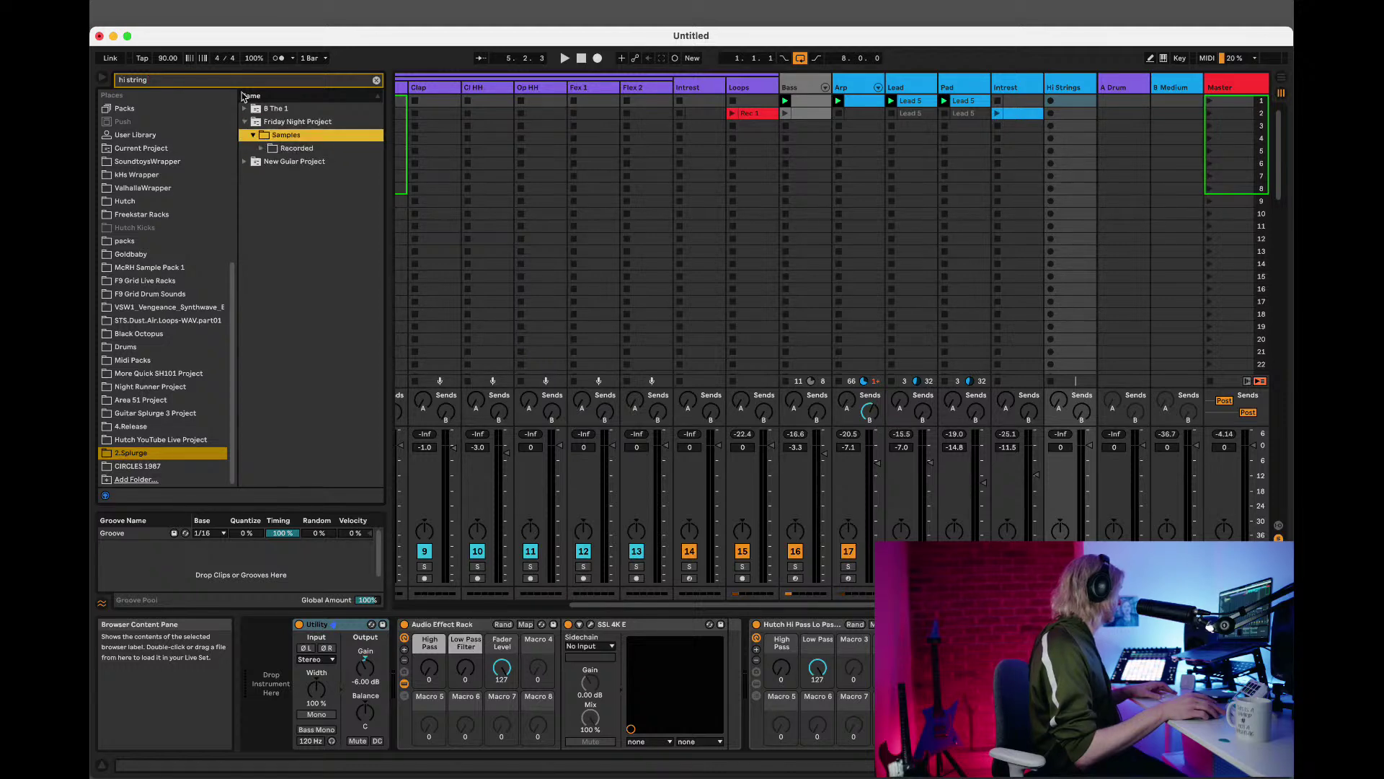
click(376, 81)
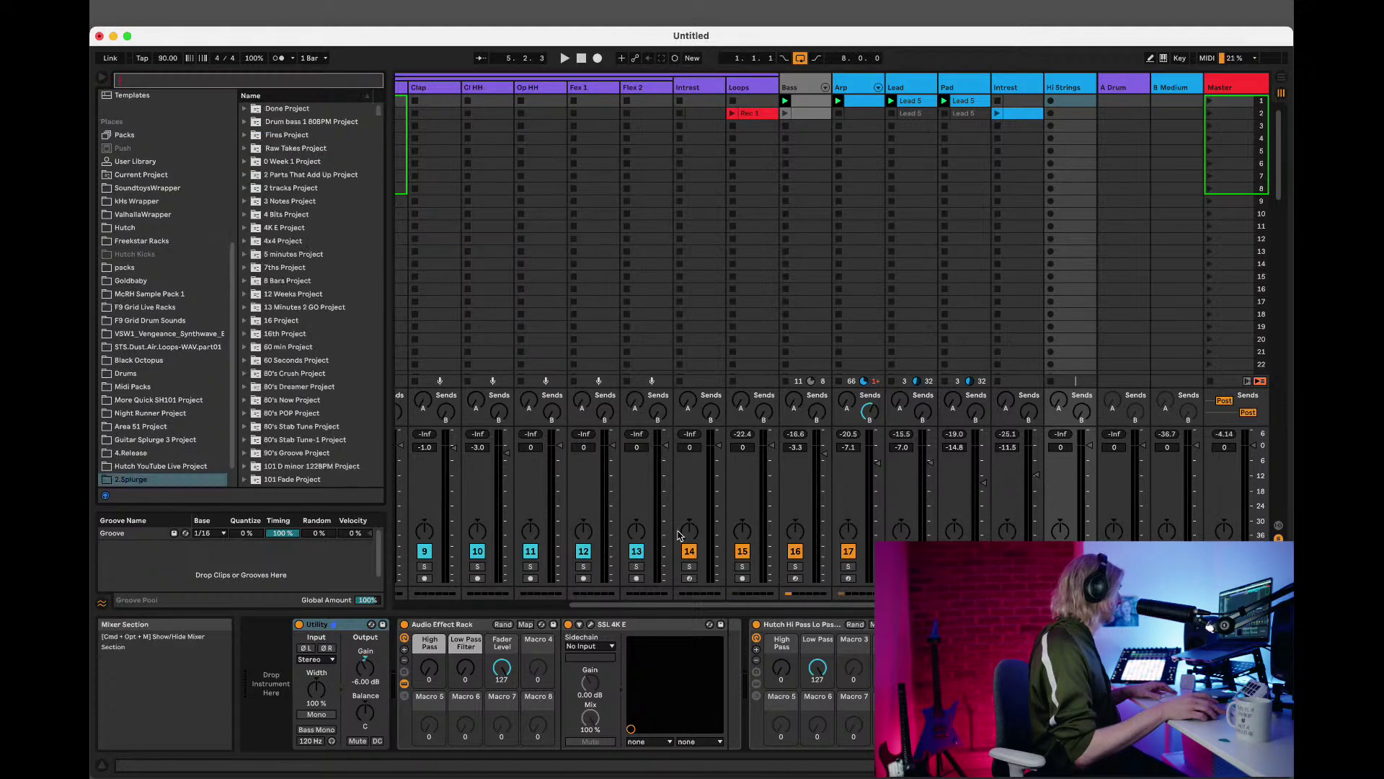
Load Arturia's Emulator II V instrument from the plug-ins onto the Hi Strings track.
scroll(768, 98, right, 5)
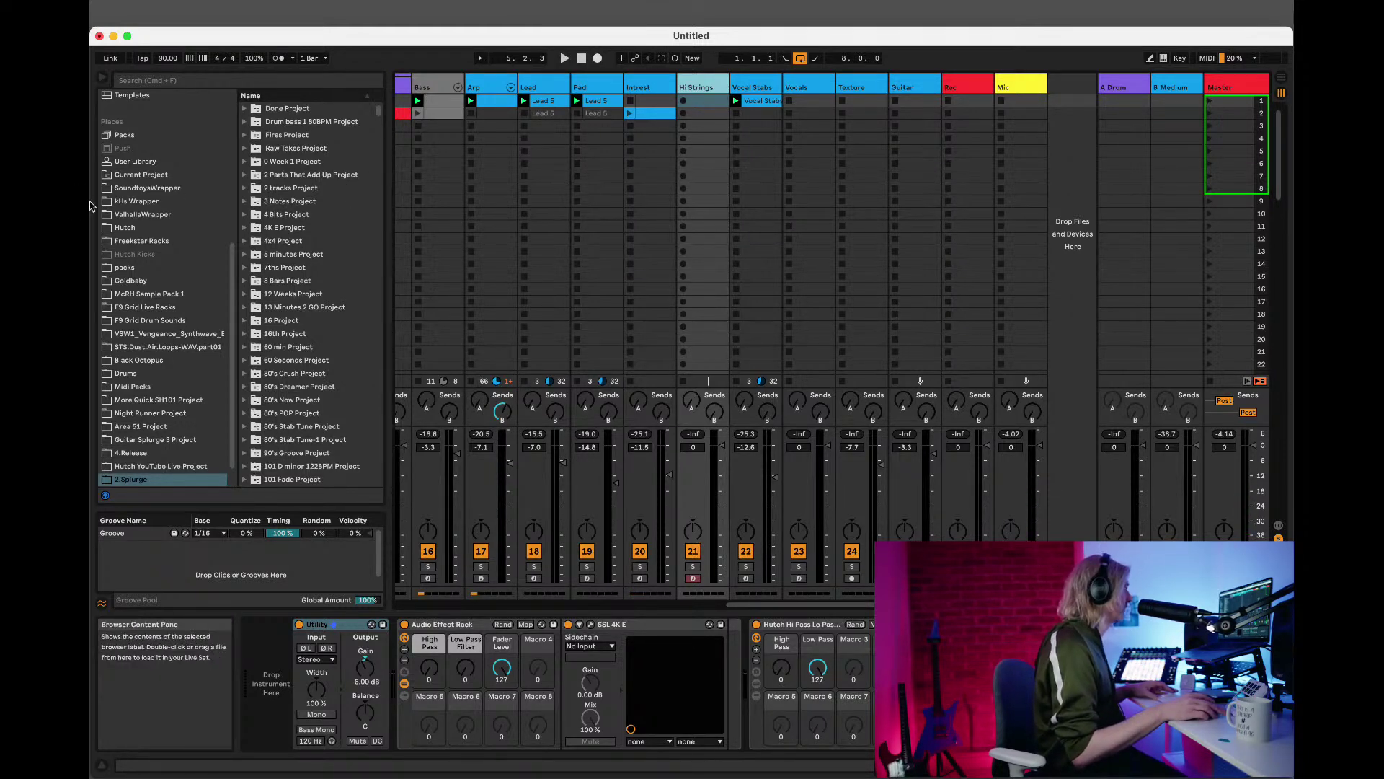
scroll(139, 224, up, 5)
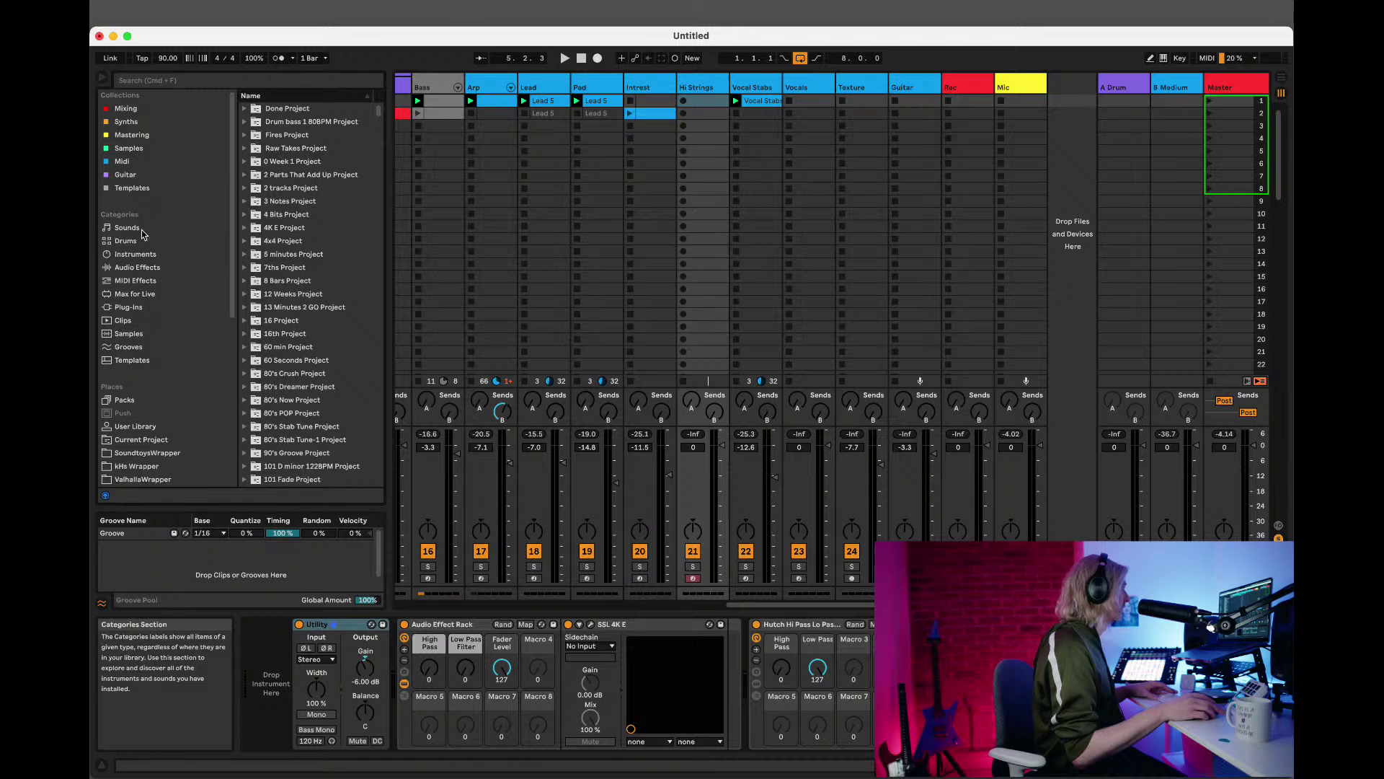
scroll(123, 422, down, 5)
scroll(126, 448, down, 3)
scroll(124, 339, up, 5)
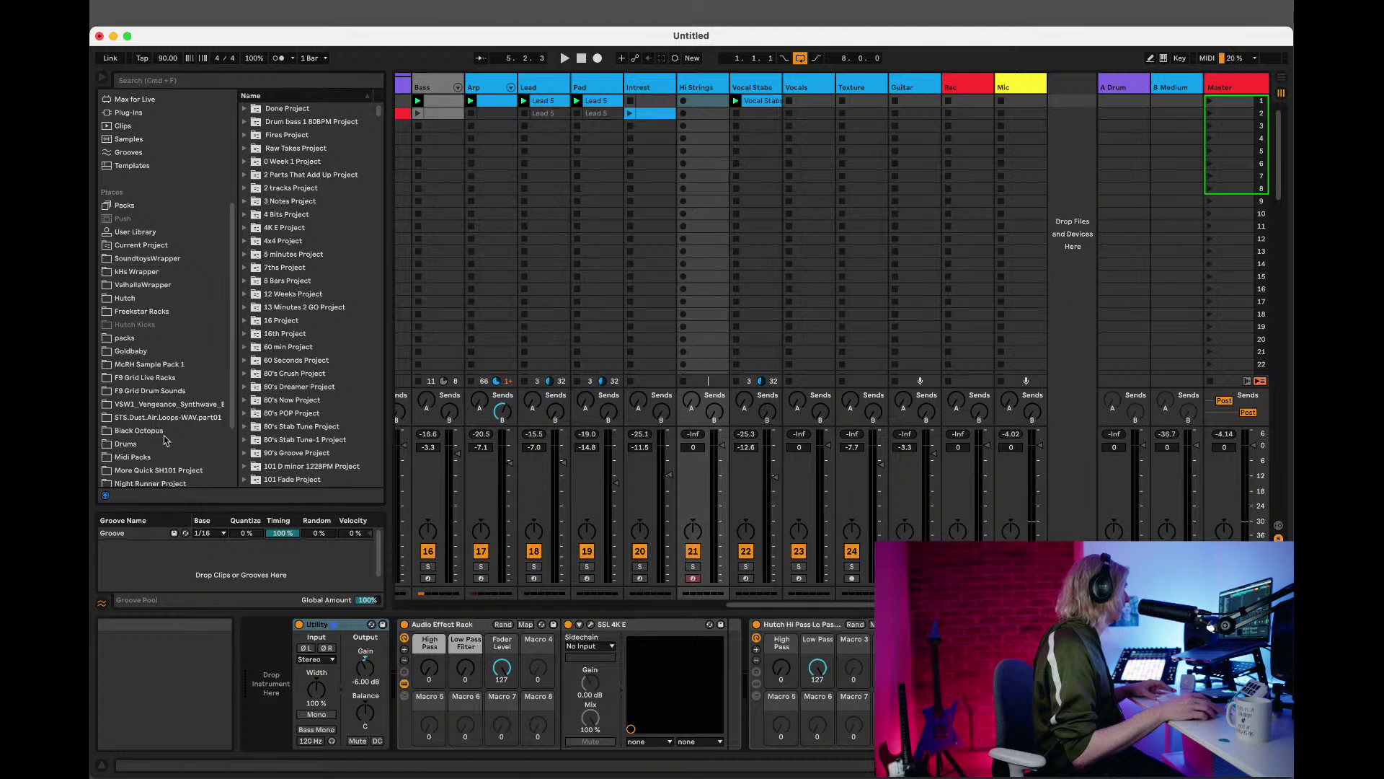
scroll(144, 277, up, 5)
click(144, 279)
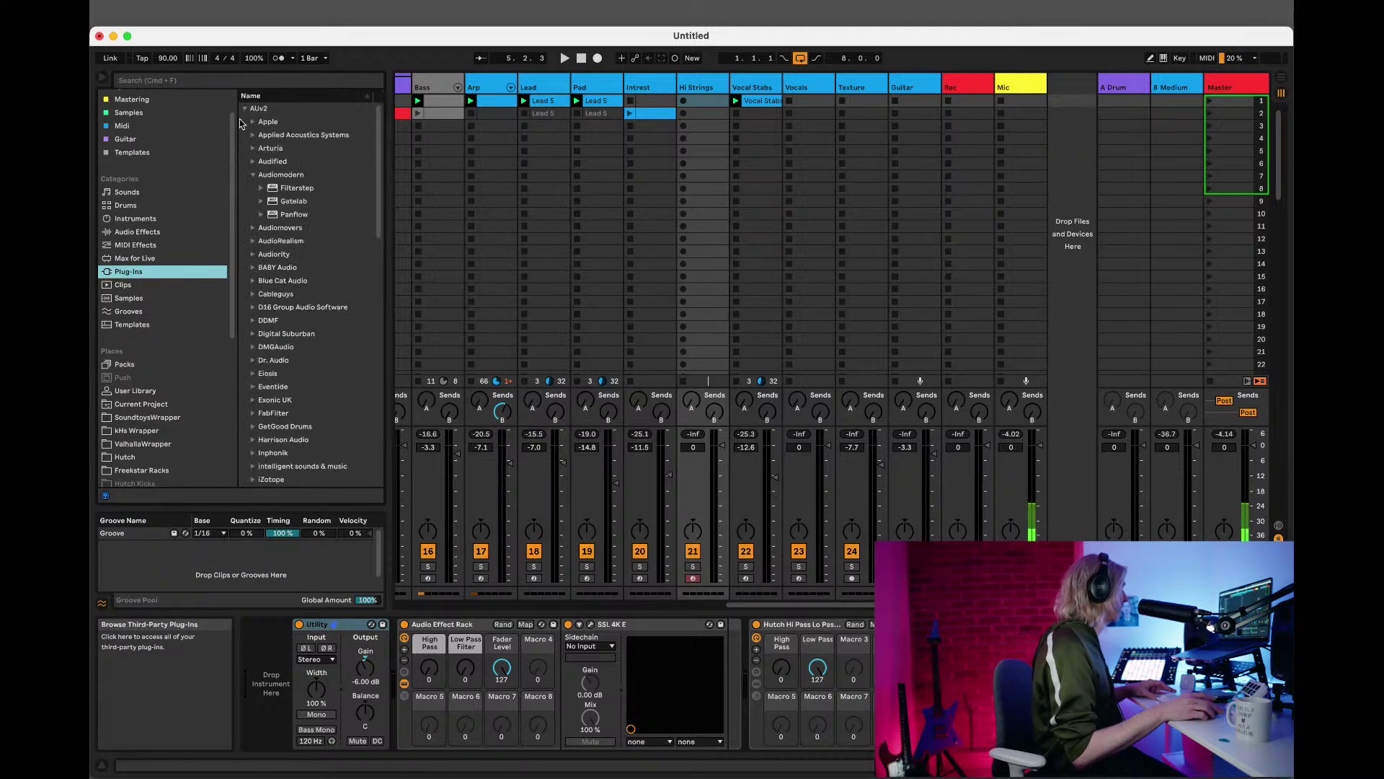
click(258, 175)
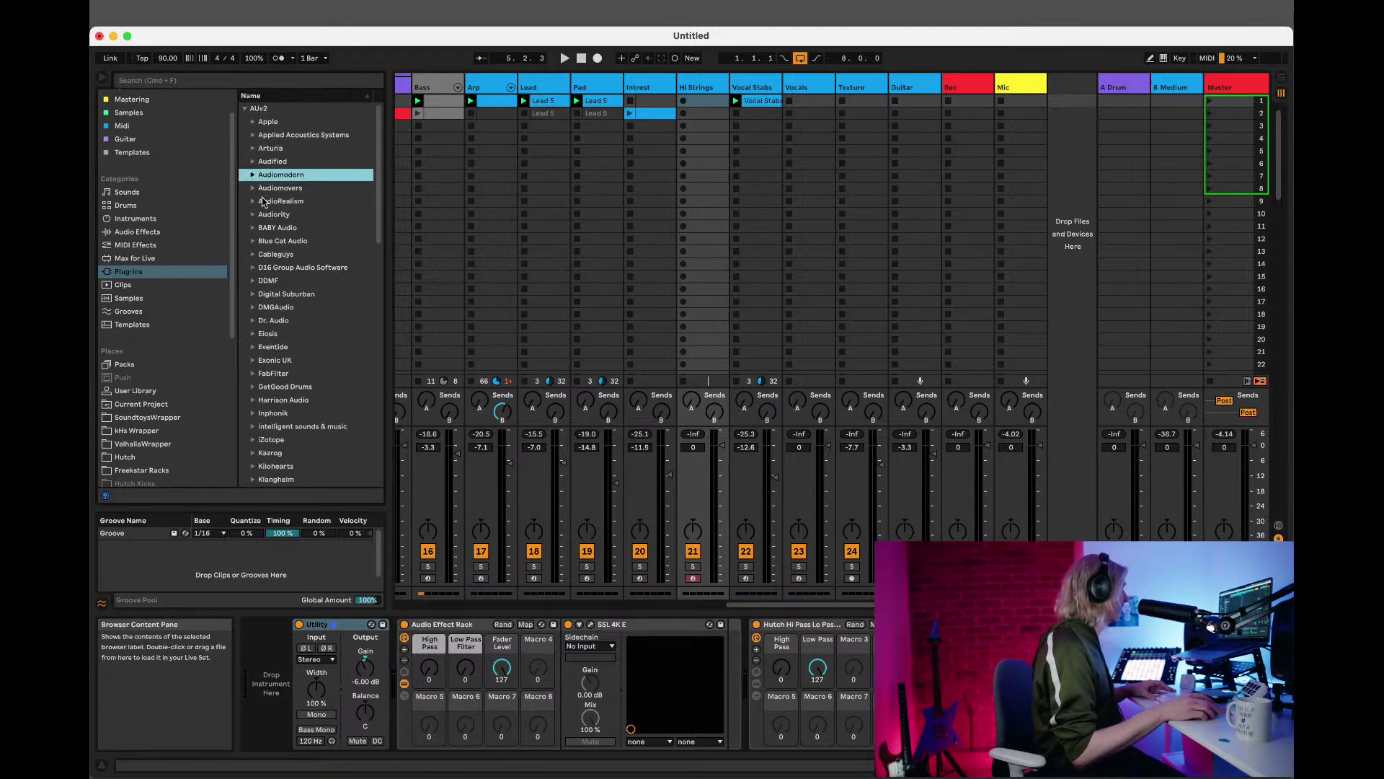
click(254, 150)
scroll(331, 205, down, 3)
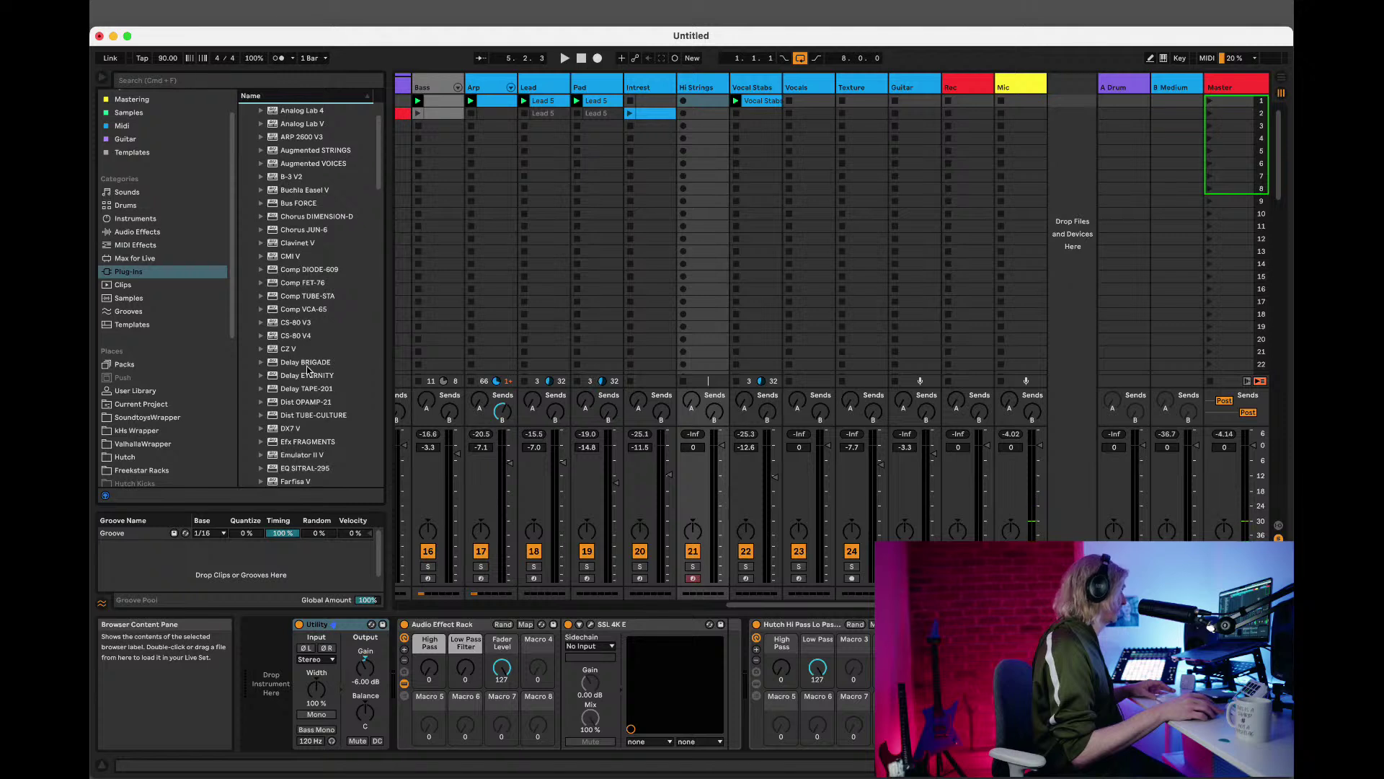
drag(274, 456, 697, 84)
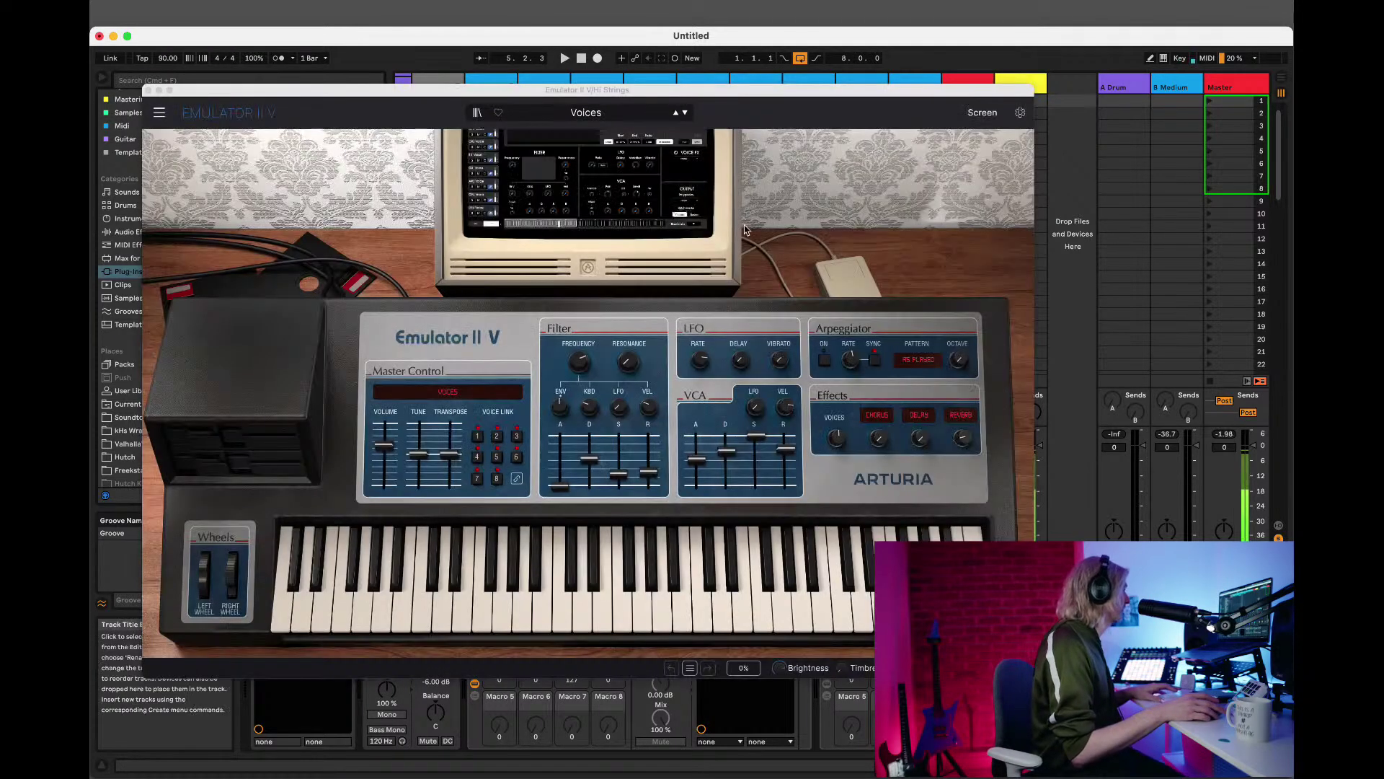
Audition the instrument's default Voices preset by playing several notes on its on-screen keyboard.
click(722, 606)
click(698, 608)
click(563, 633)
click(462, 609)
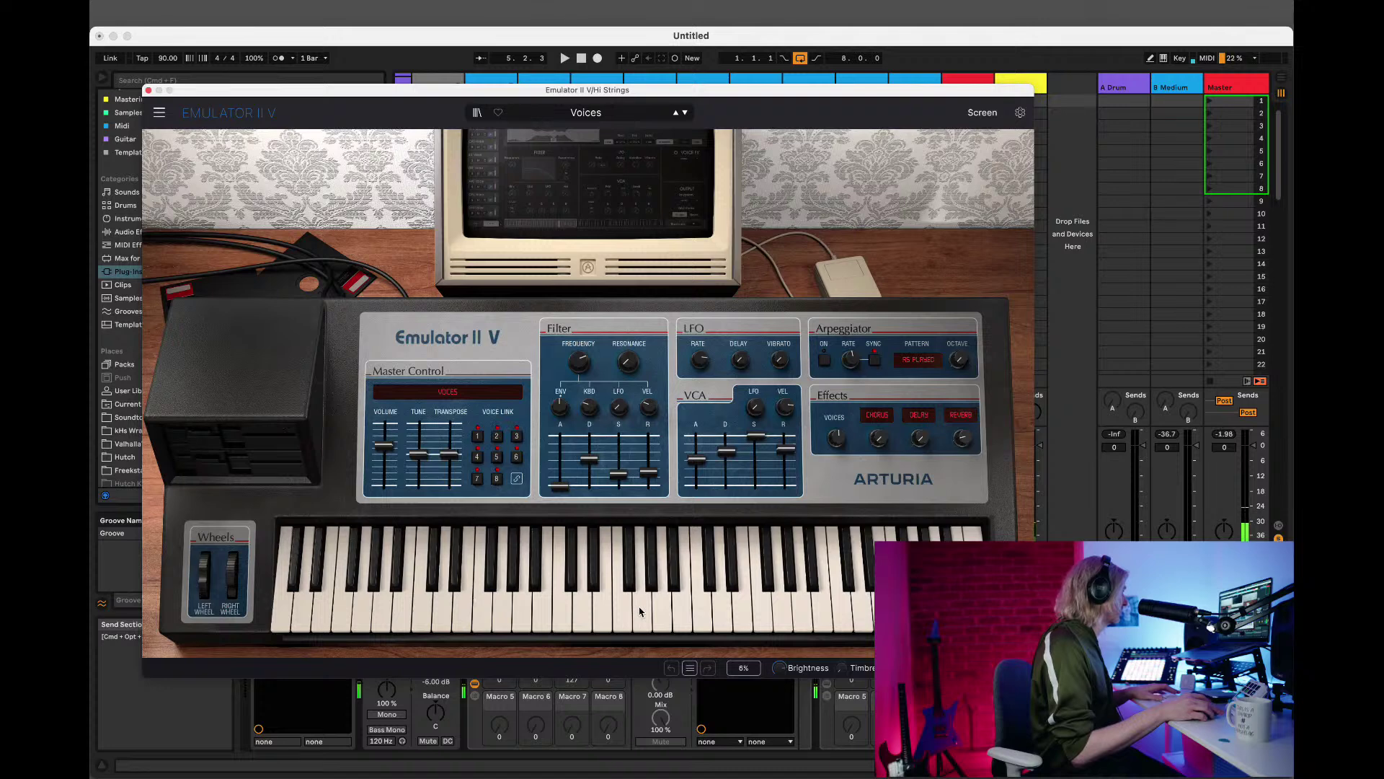
Search the Emulator II V presets for "strings", audition Arco Strings 1, load Marcato Strings and close the plug-in window.
click(448, 394)
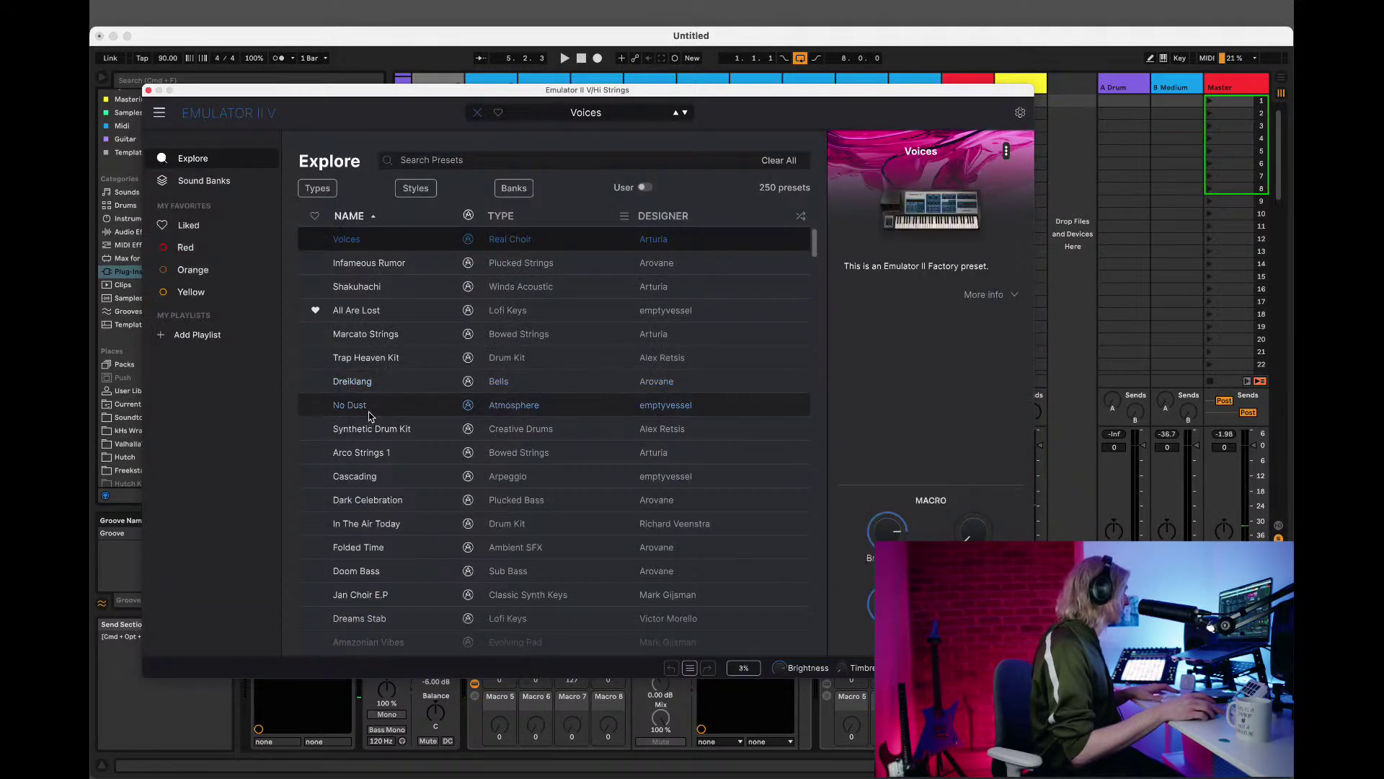
click(416, 159)
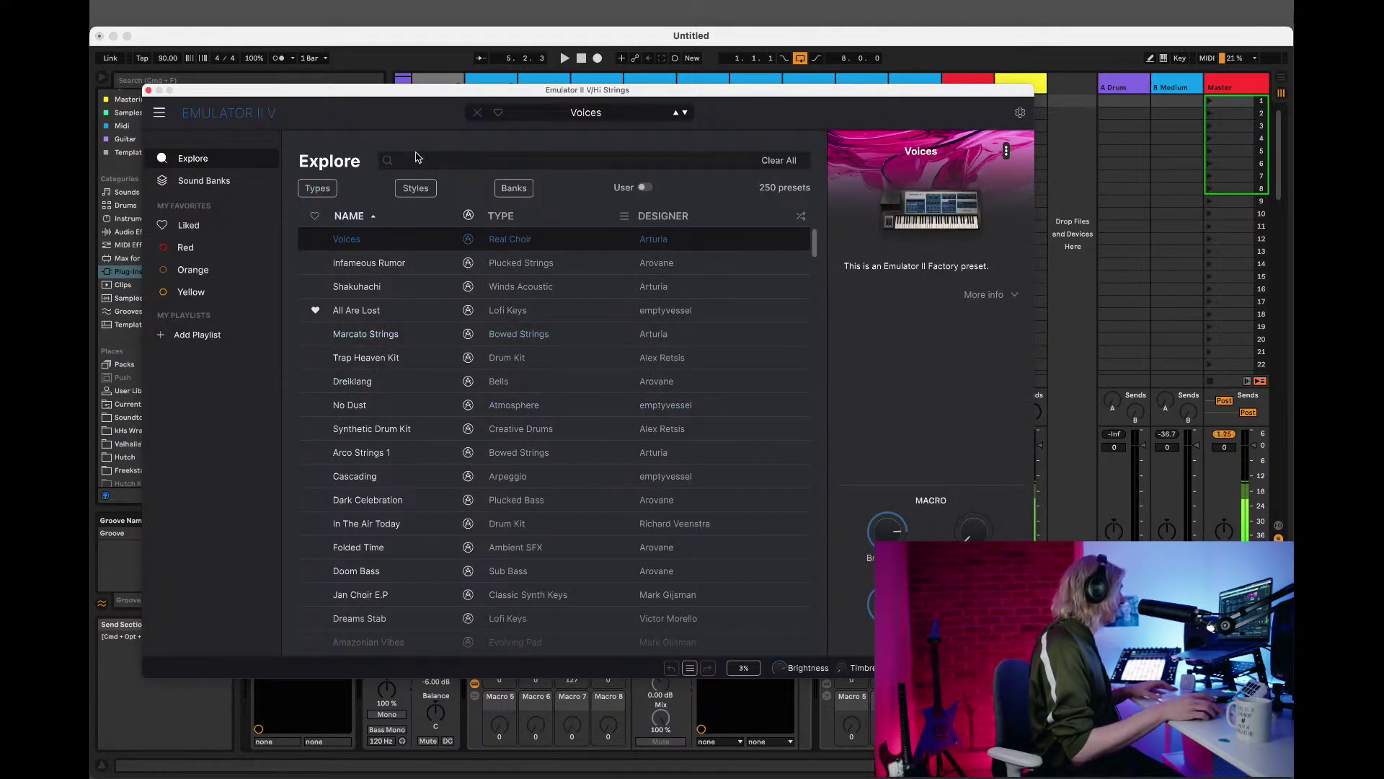
text(trings)
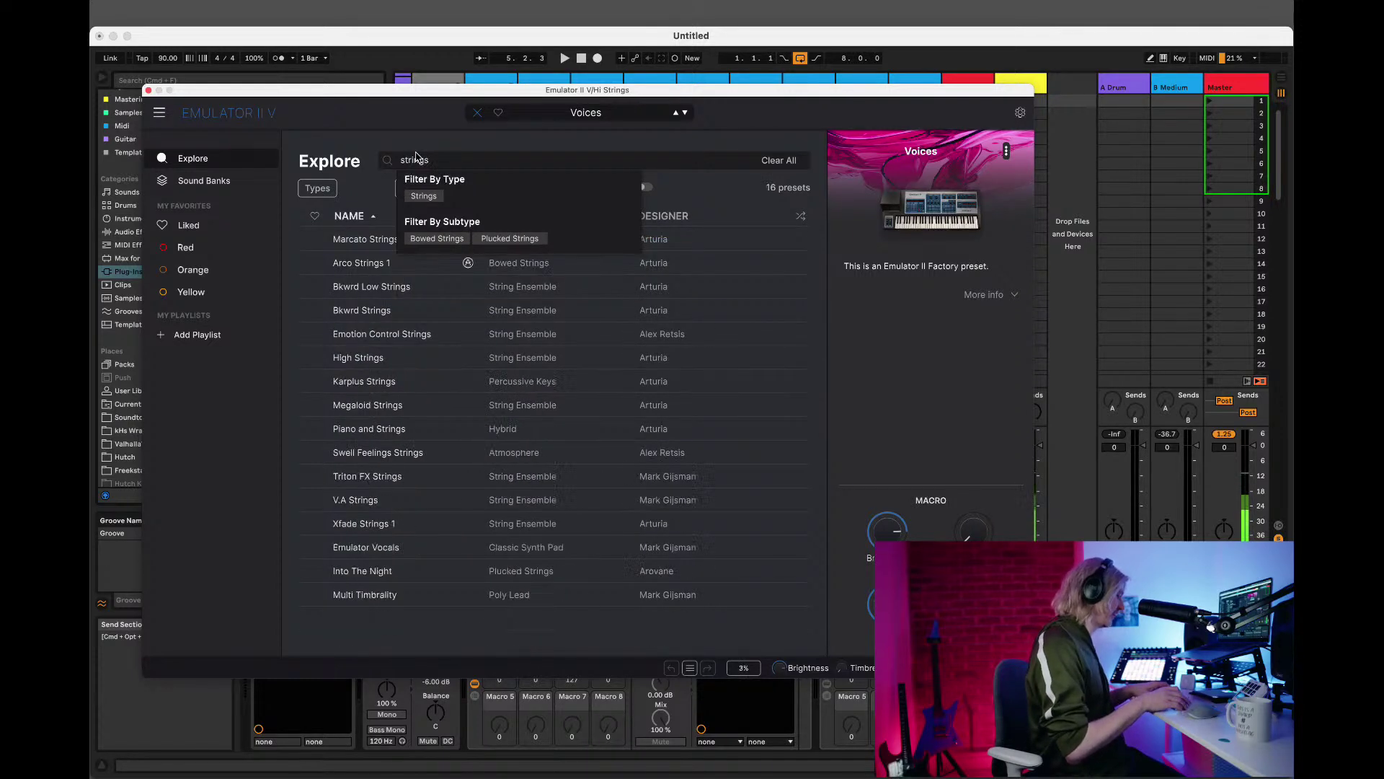
key(Down)
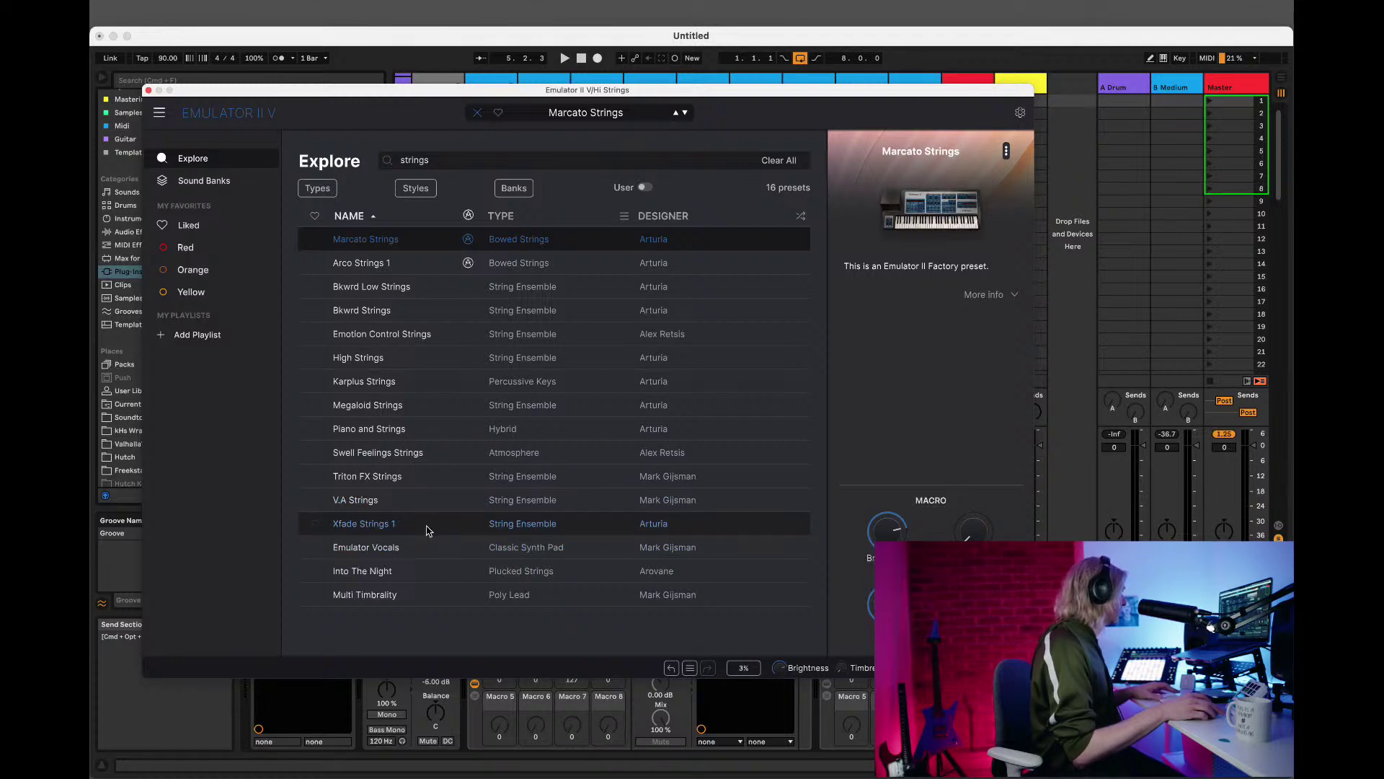
click(388, 267)
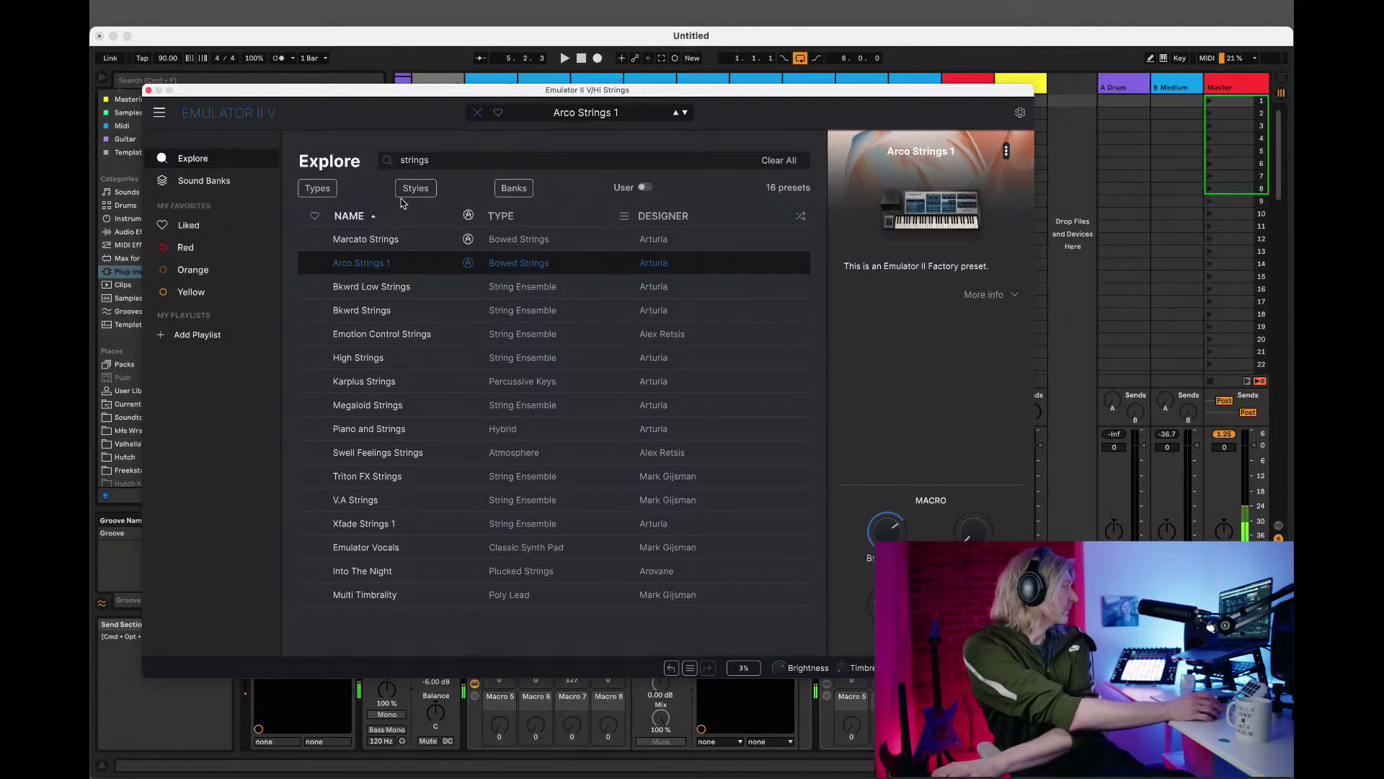
double_click(388, 243)
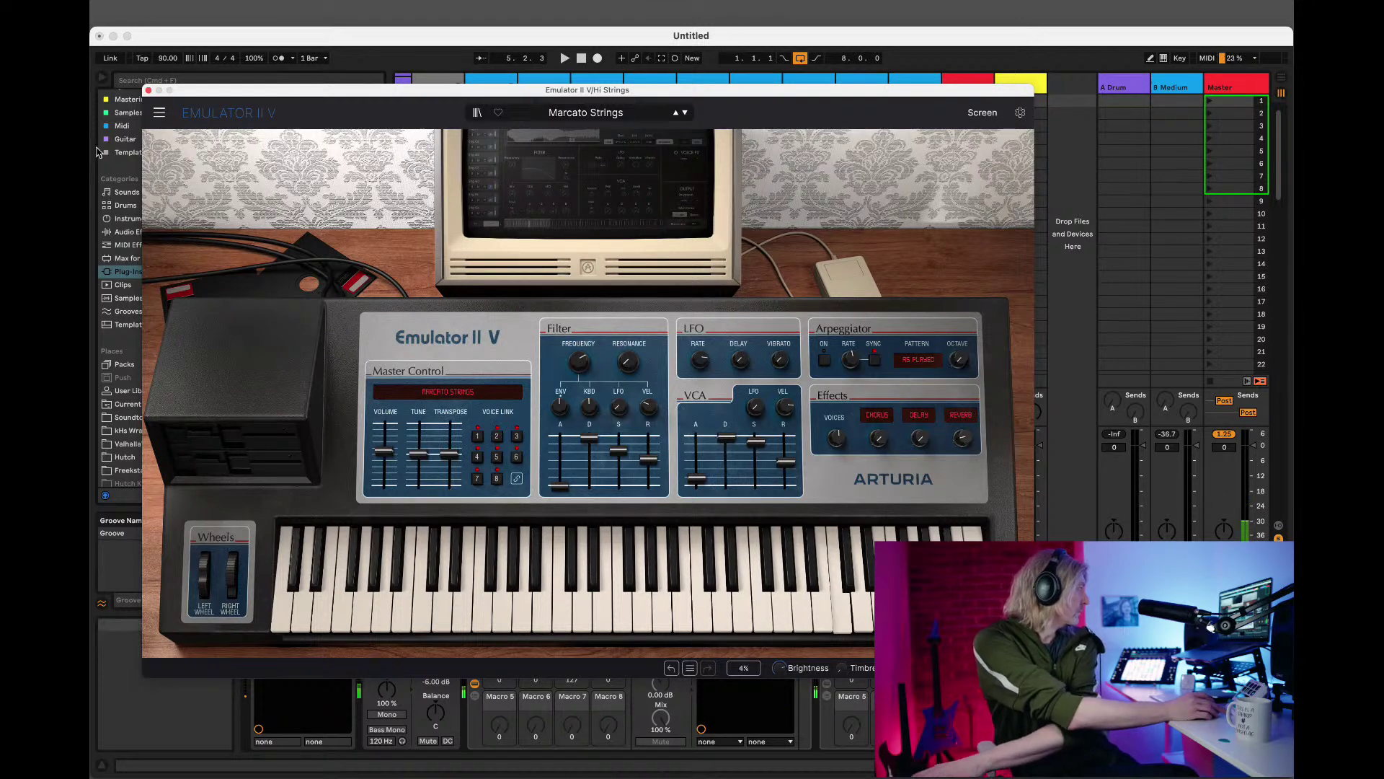
click(148, 92)
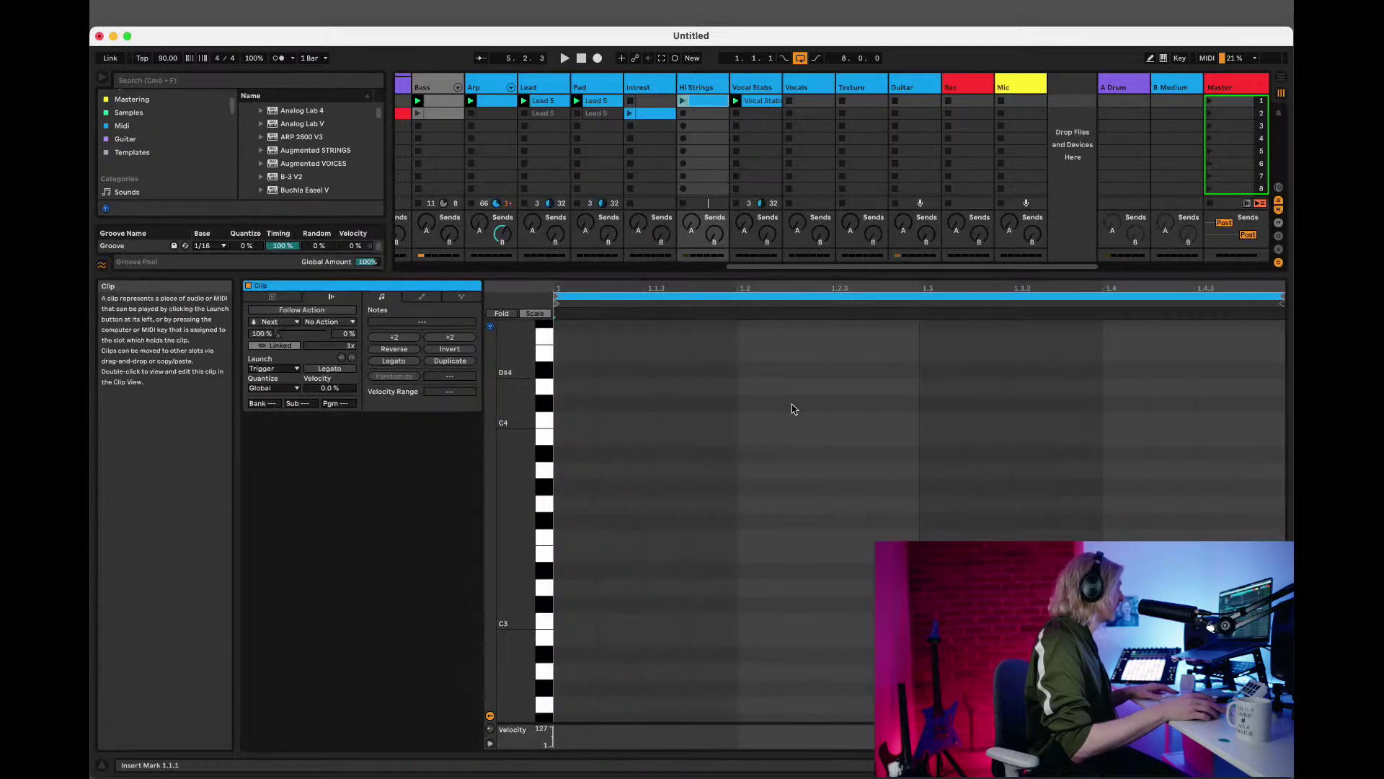
Draw a B4 note filling the one-bar Hi Strings clip.
double_click(576, 422)
drag(581, 425, 590, 361)
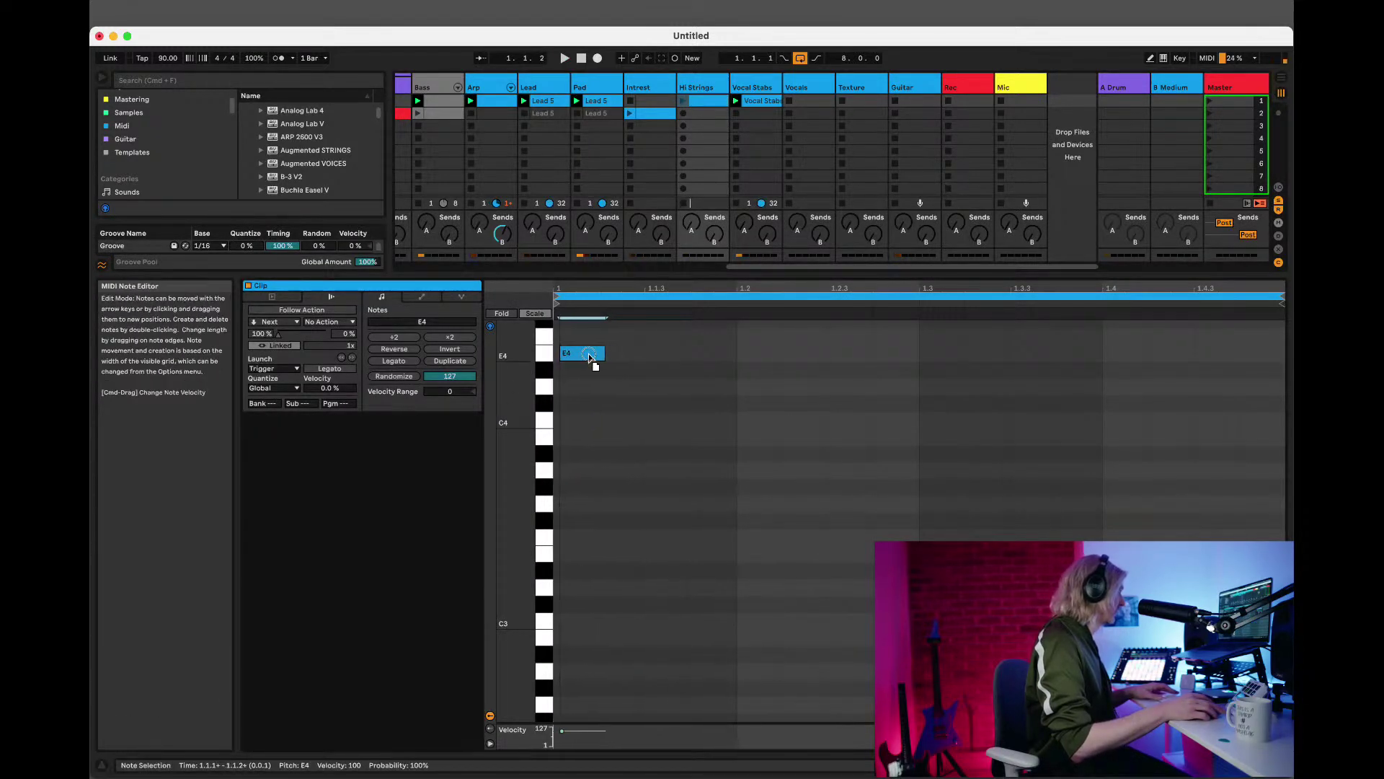
scroll(587, 401, up, 5)
drag(576, 577, 1283, 463)
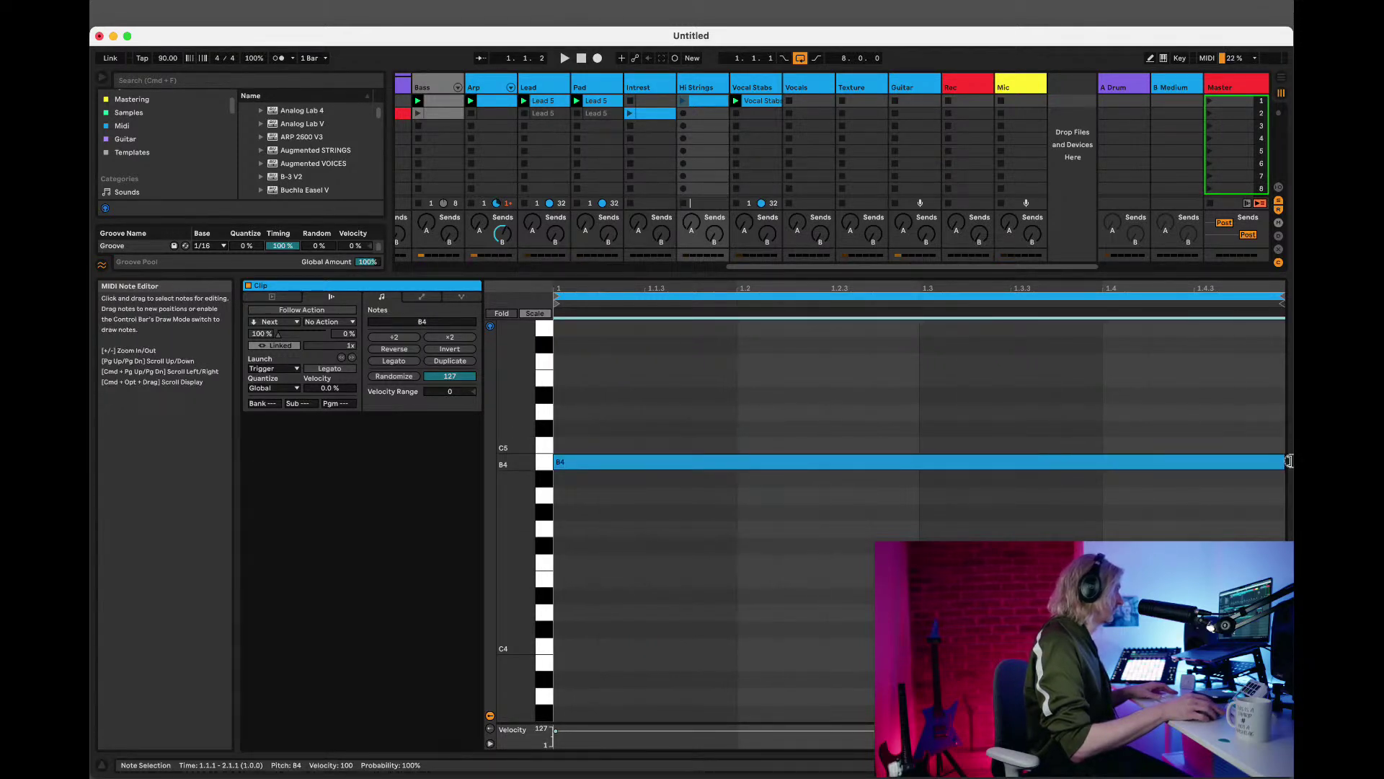
Extend the Hi Strings clip to eight bars and fill it with sustained B4 and B5 notes.
click(448, 362)
click(448, 362)
click(448, 362)
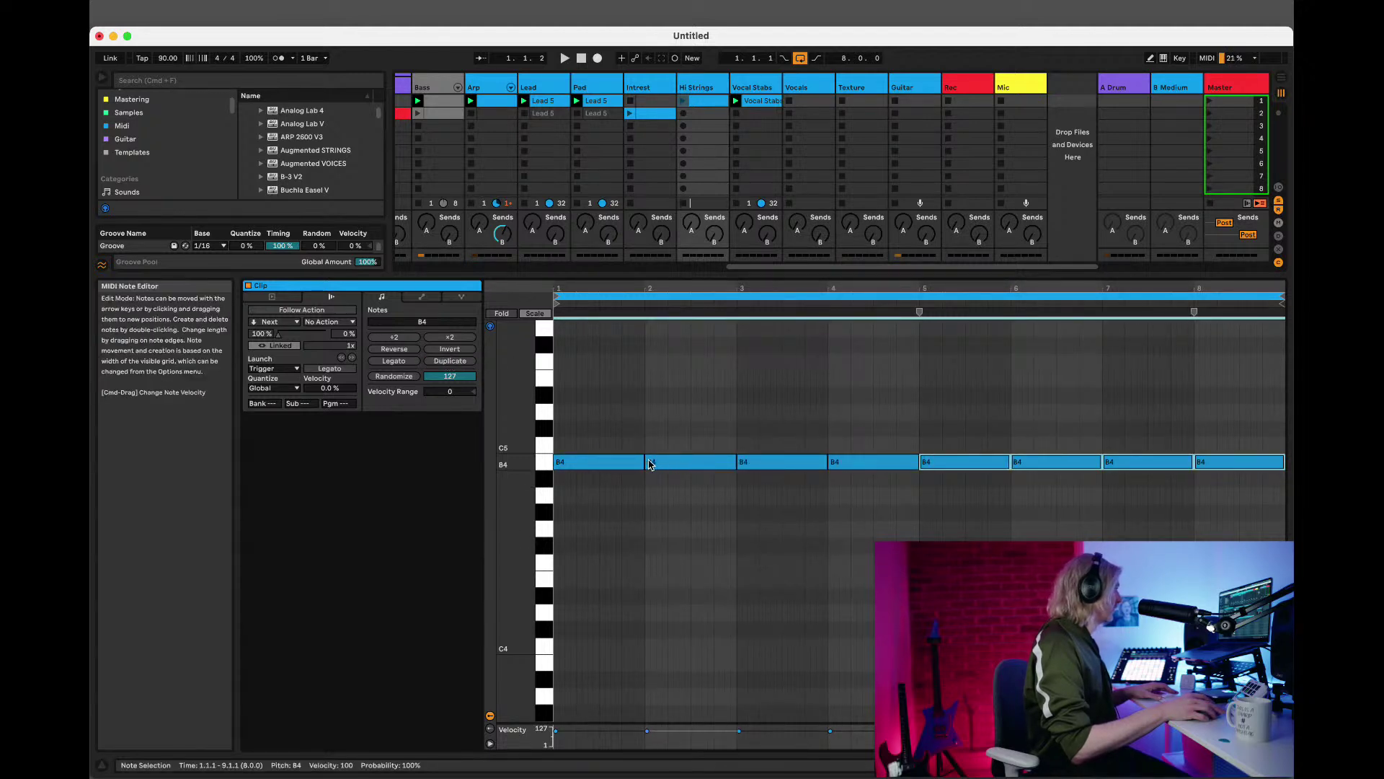
drag(644, 463, 1220, 453)
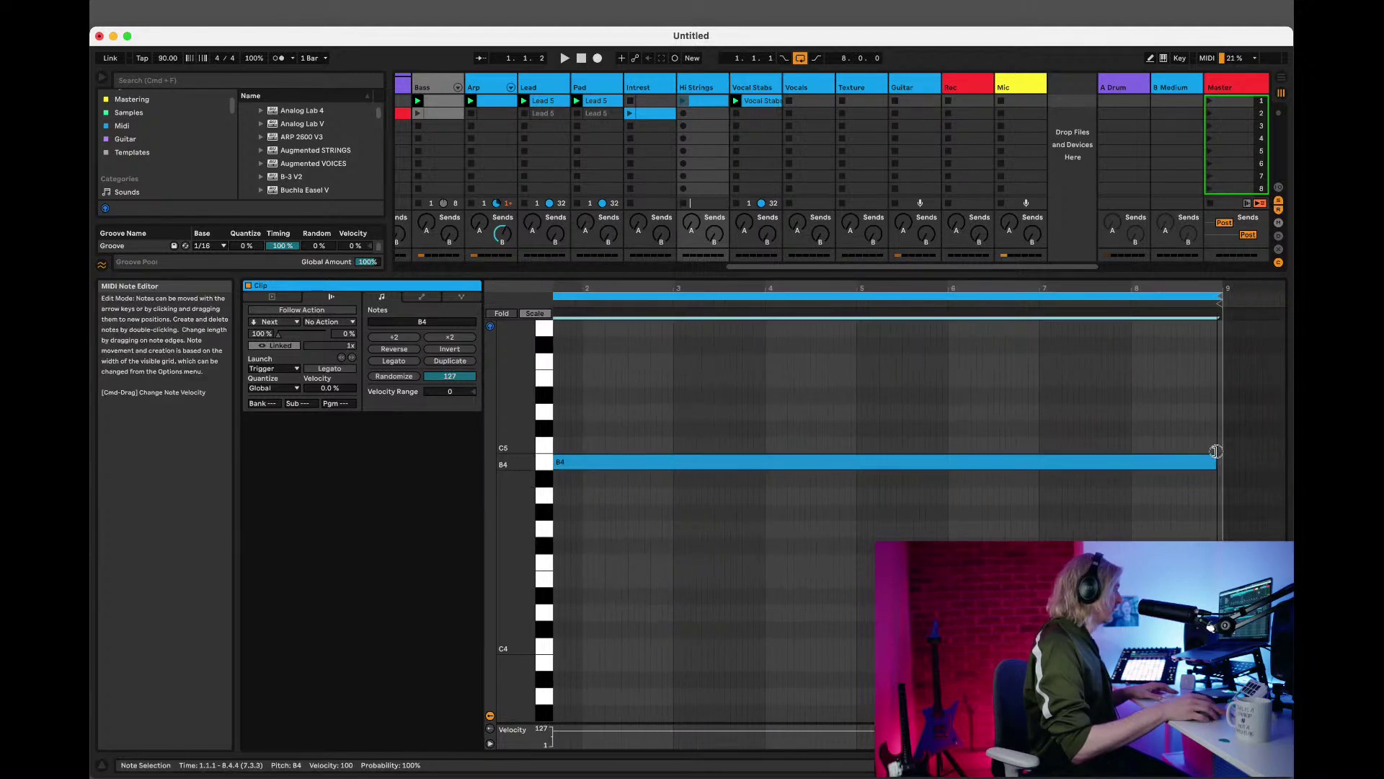
scroll(694, 533, up, 5)
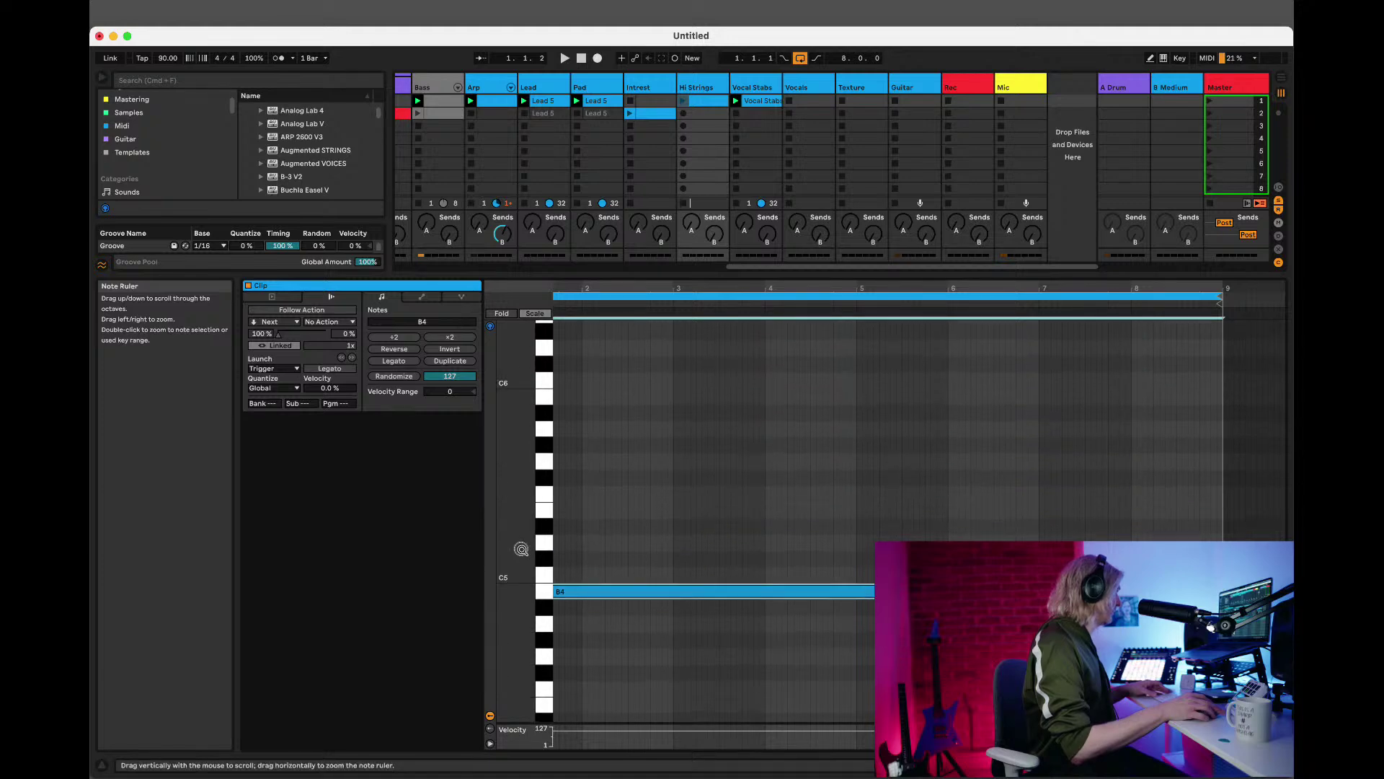
drag(664, 616, 665, 420)
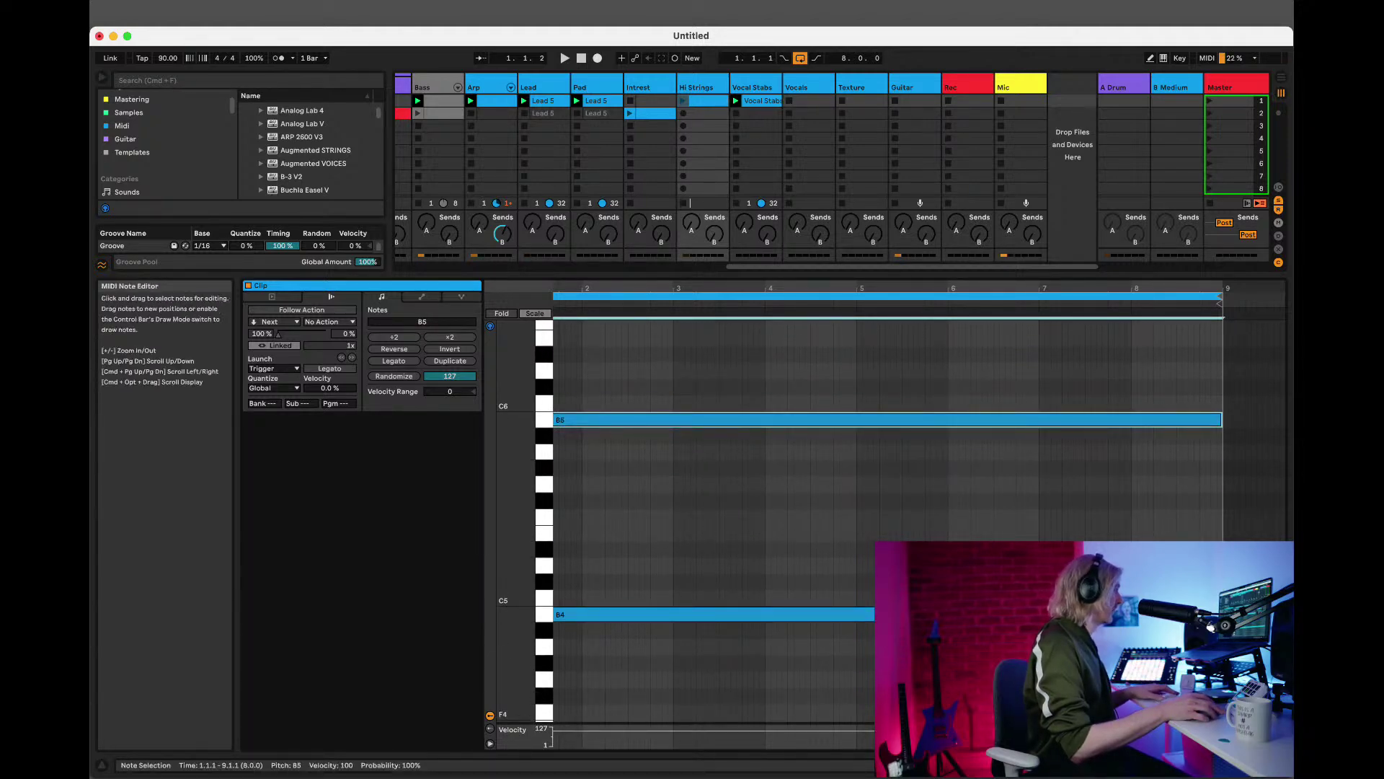
Hide the clip view, play scene 1 and lower the Hi Strings track volume to -25.0 dB.
key(super+alt+l)
drag(723, 591, 722, 654)
key(space)
key(space)
click(1209, 101)
scroll(722, 654, down, 5)
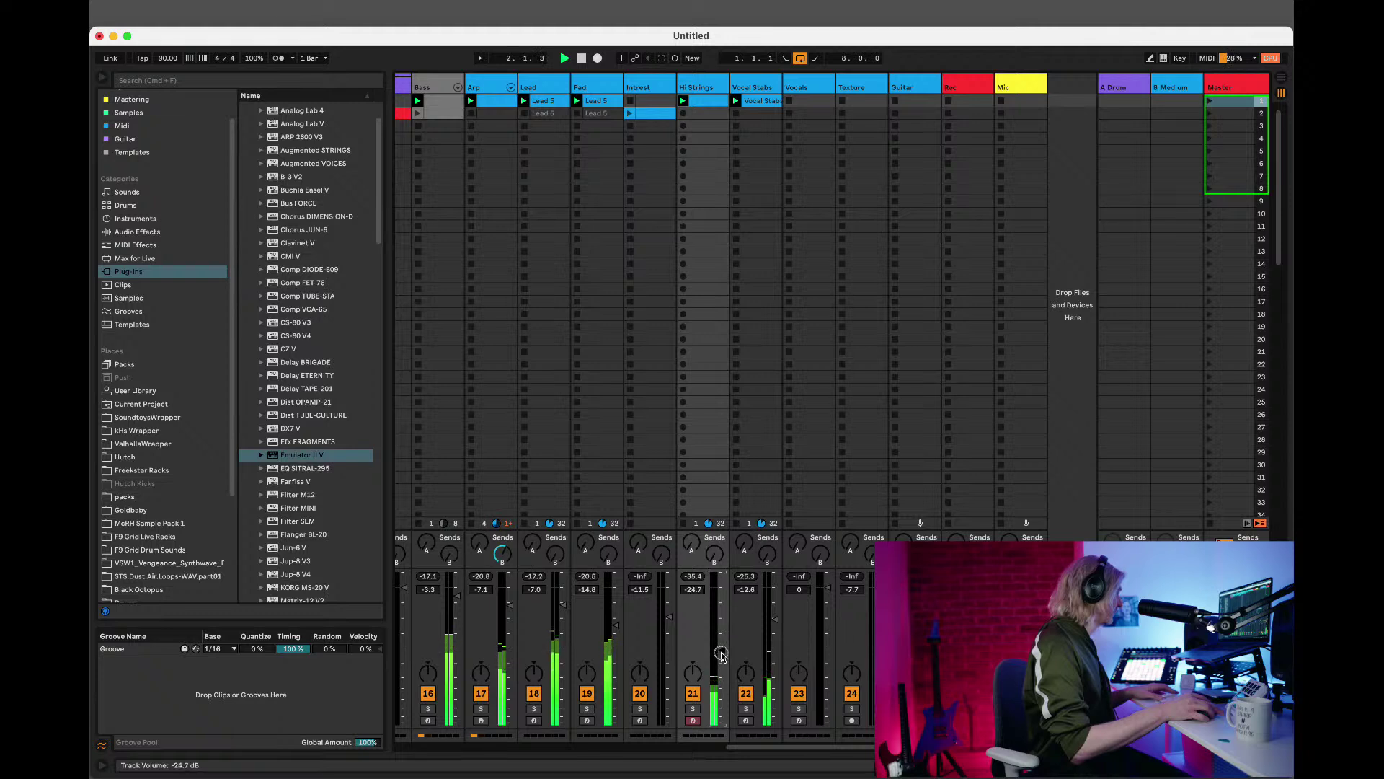
scroll(722, 654, up, 1)
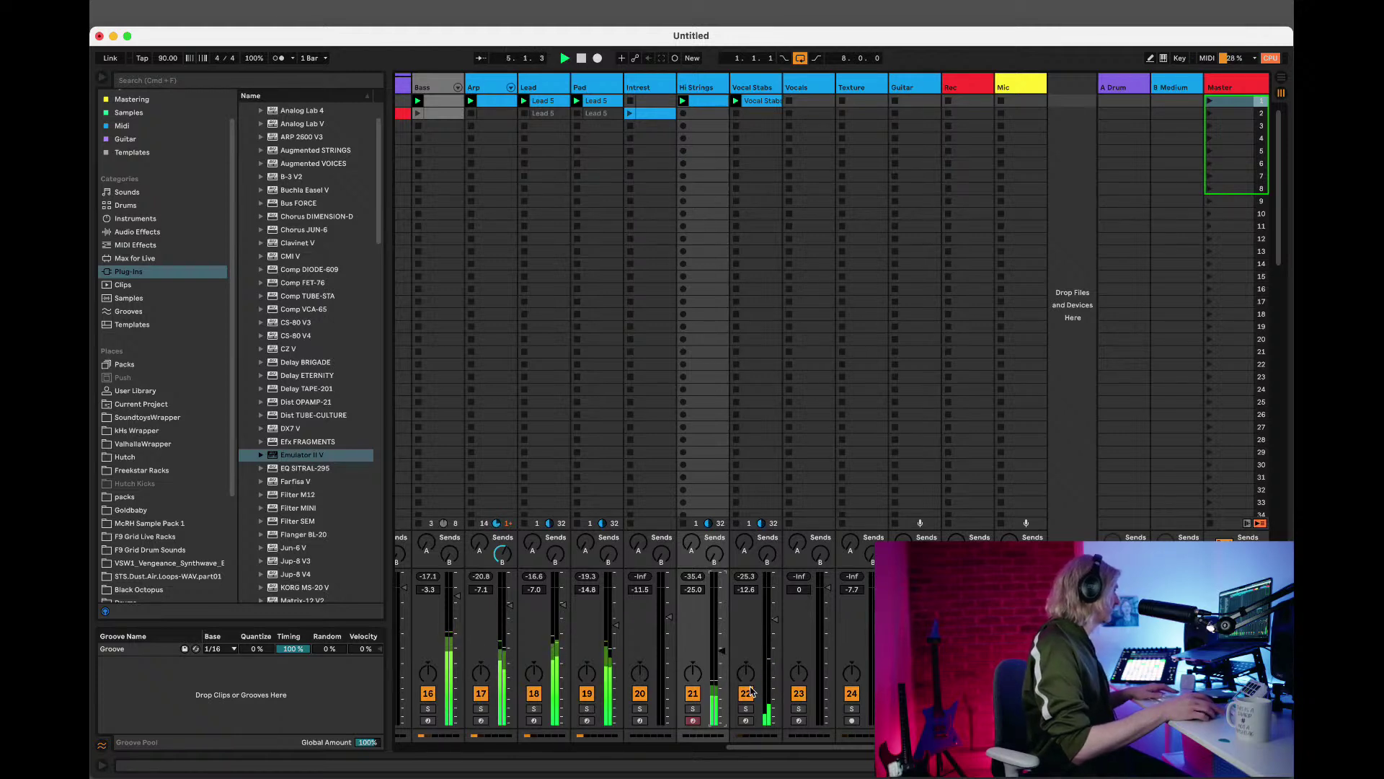
Compare the playback of scenes 1 and 2 by launching them alternately.
click(714, 78)
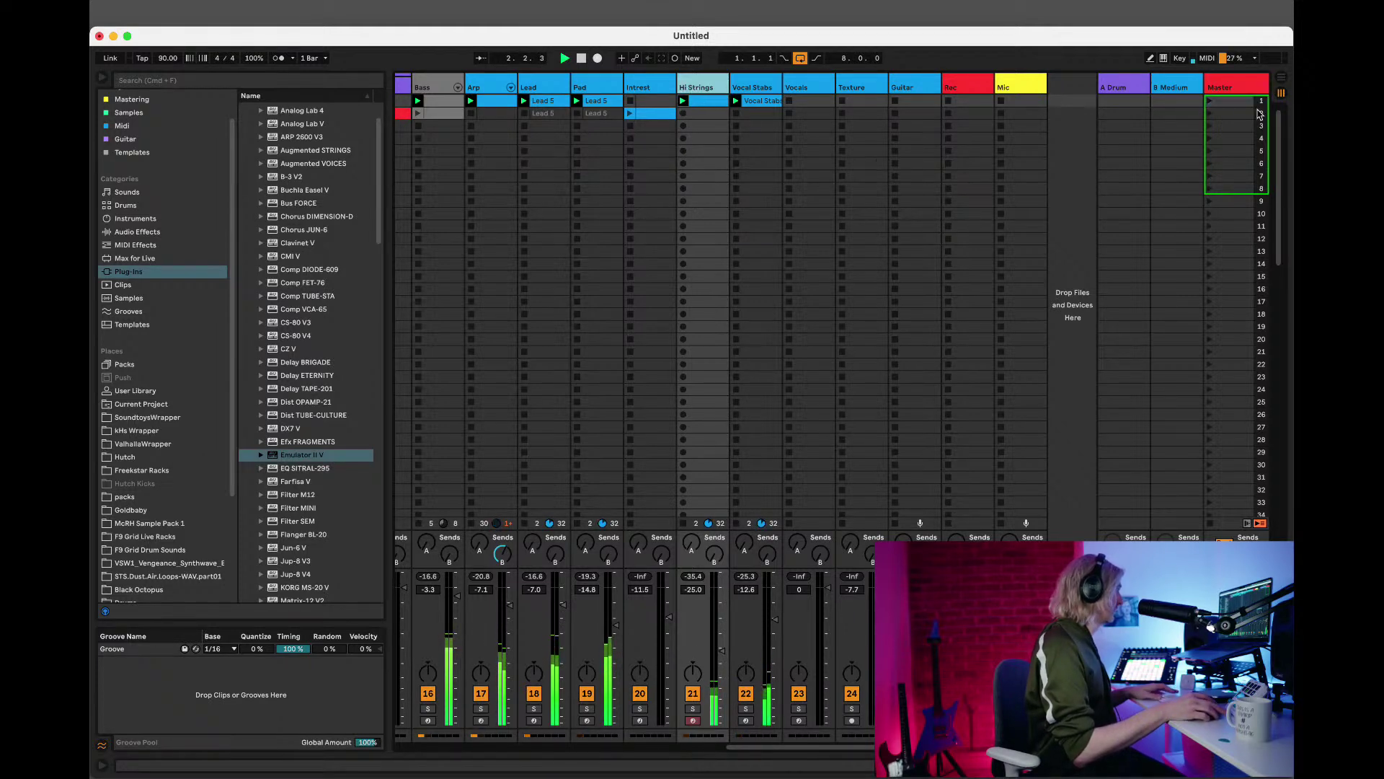
click(1211, 115)
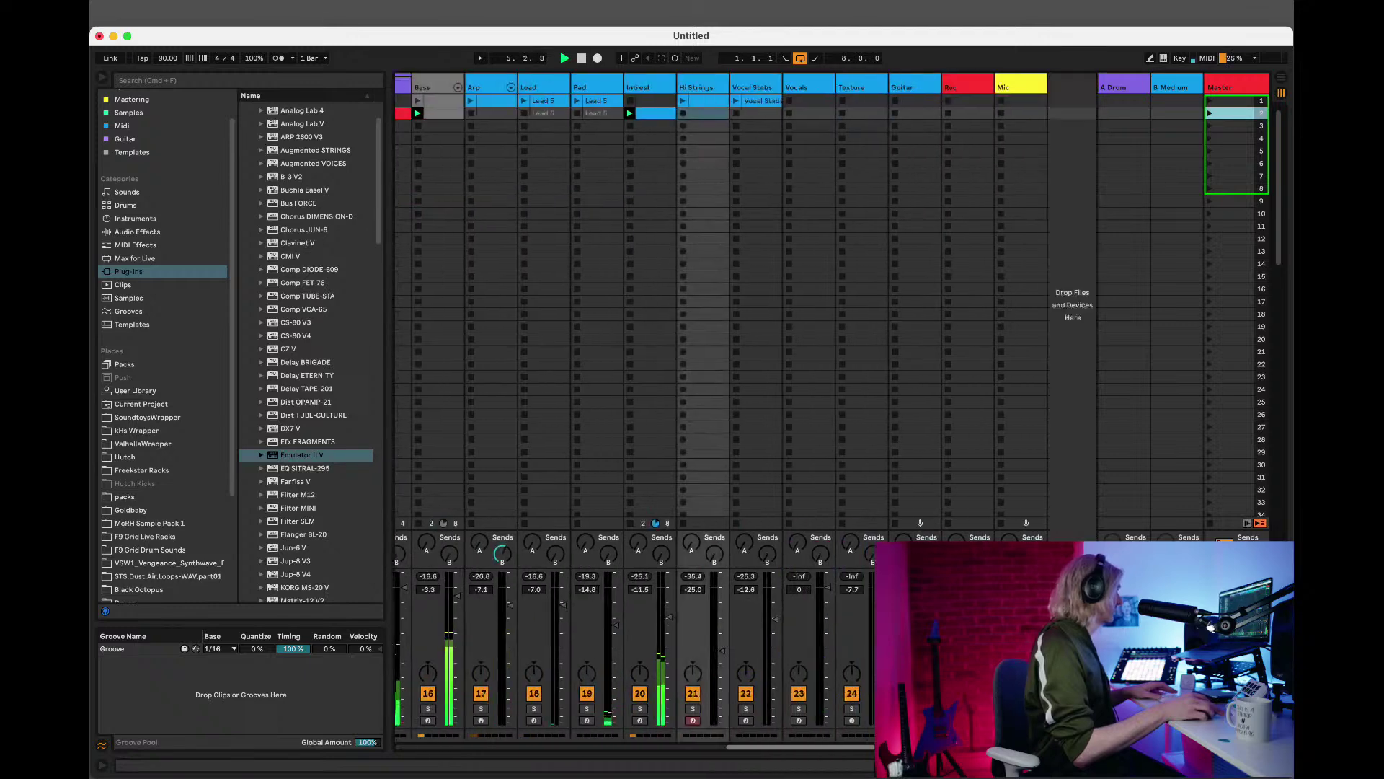
click(1214, 105)
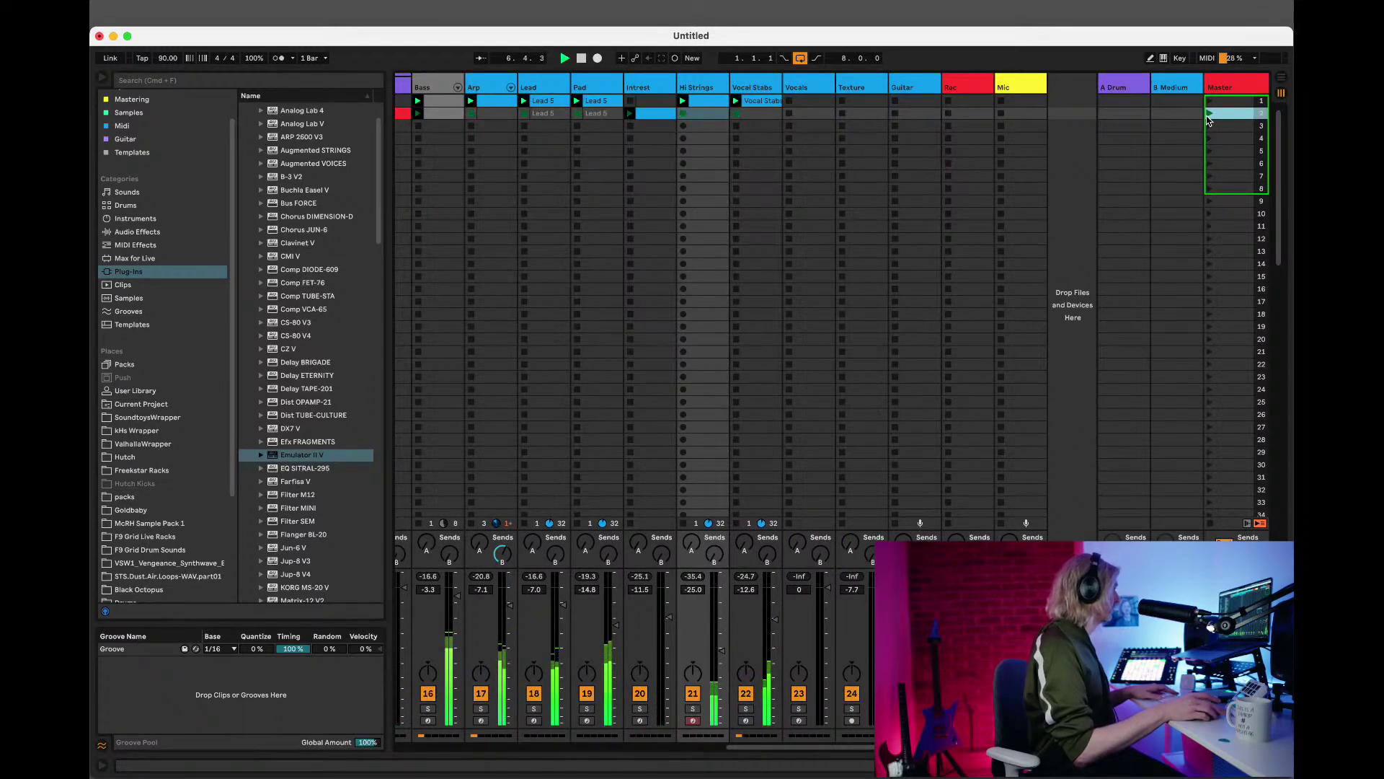
click(800, 85)
click(862, 81)
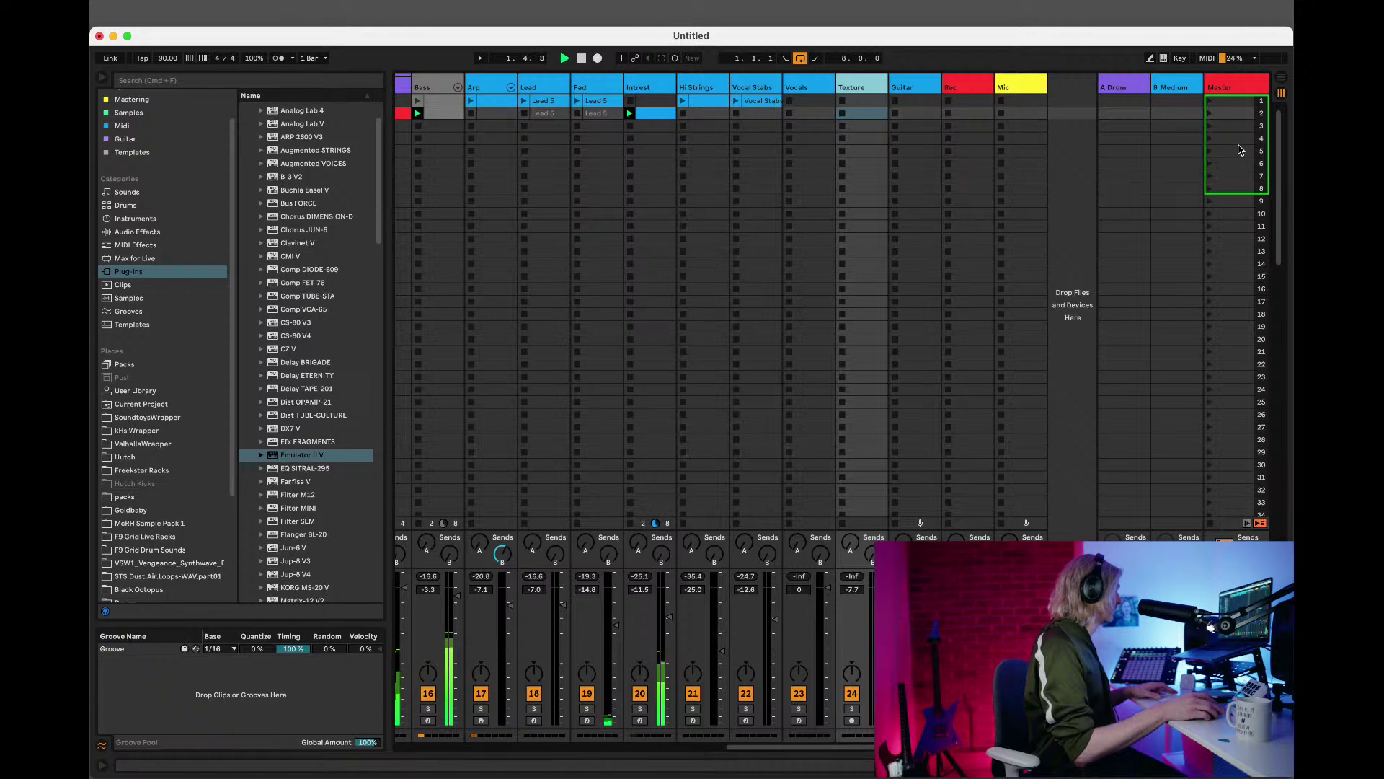
Duplicate scene 2 as scene 3 and copy the Hi Strings clip into it.
click(1237, 117)
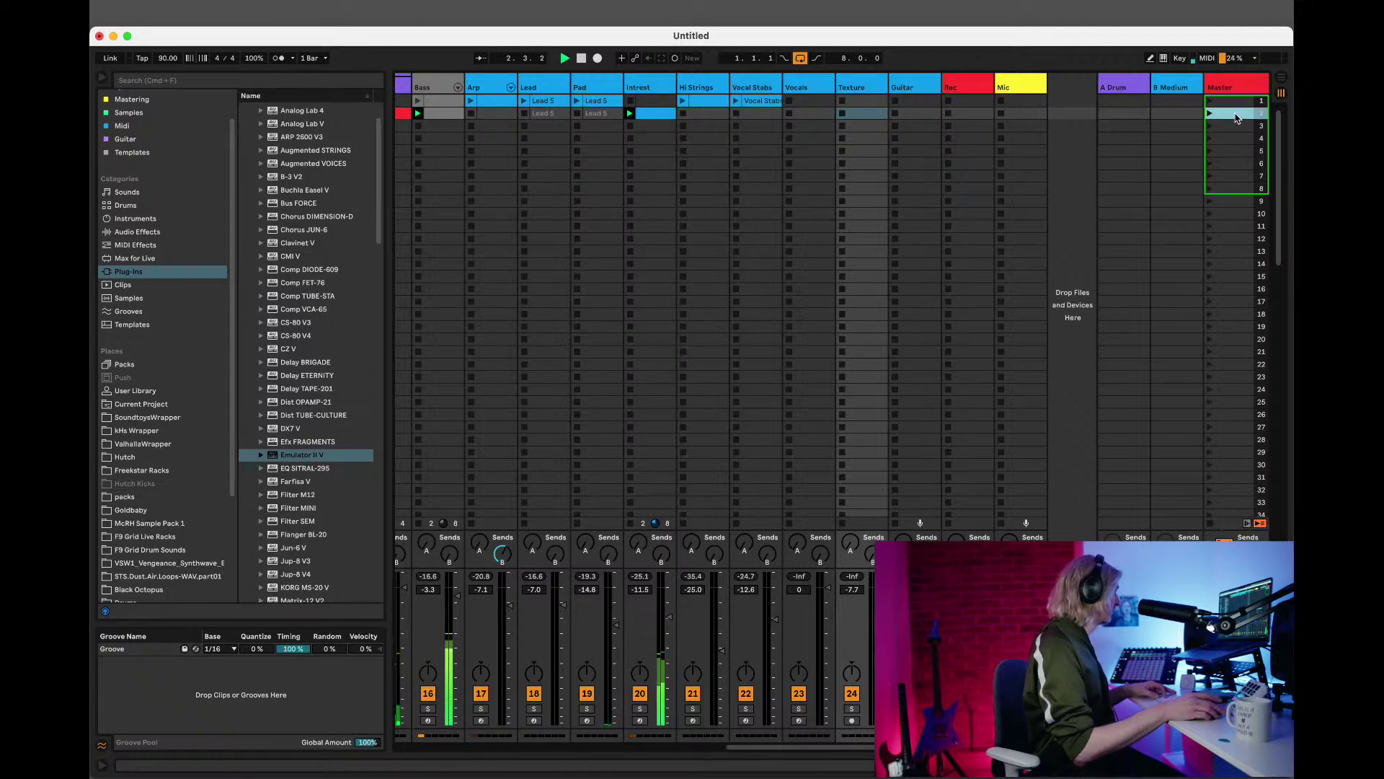
click(715, 100)
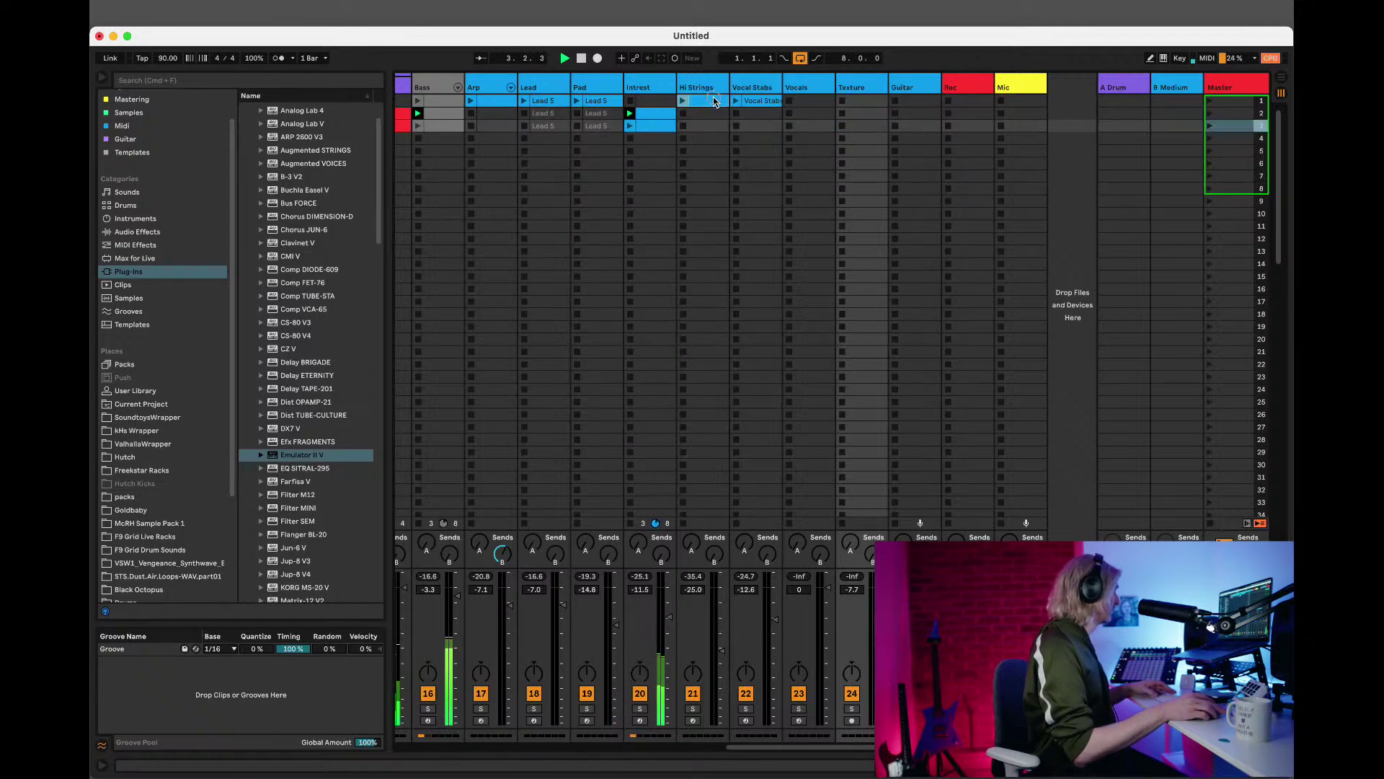
drag(707, 109, 711, 127)
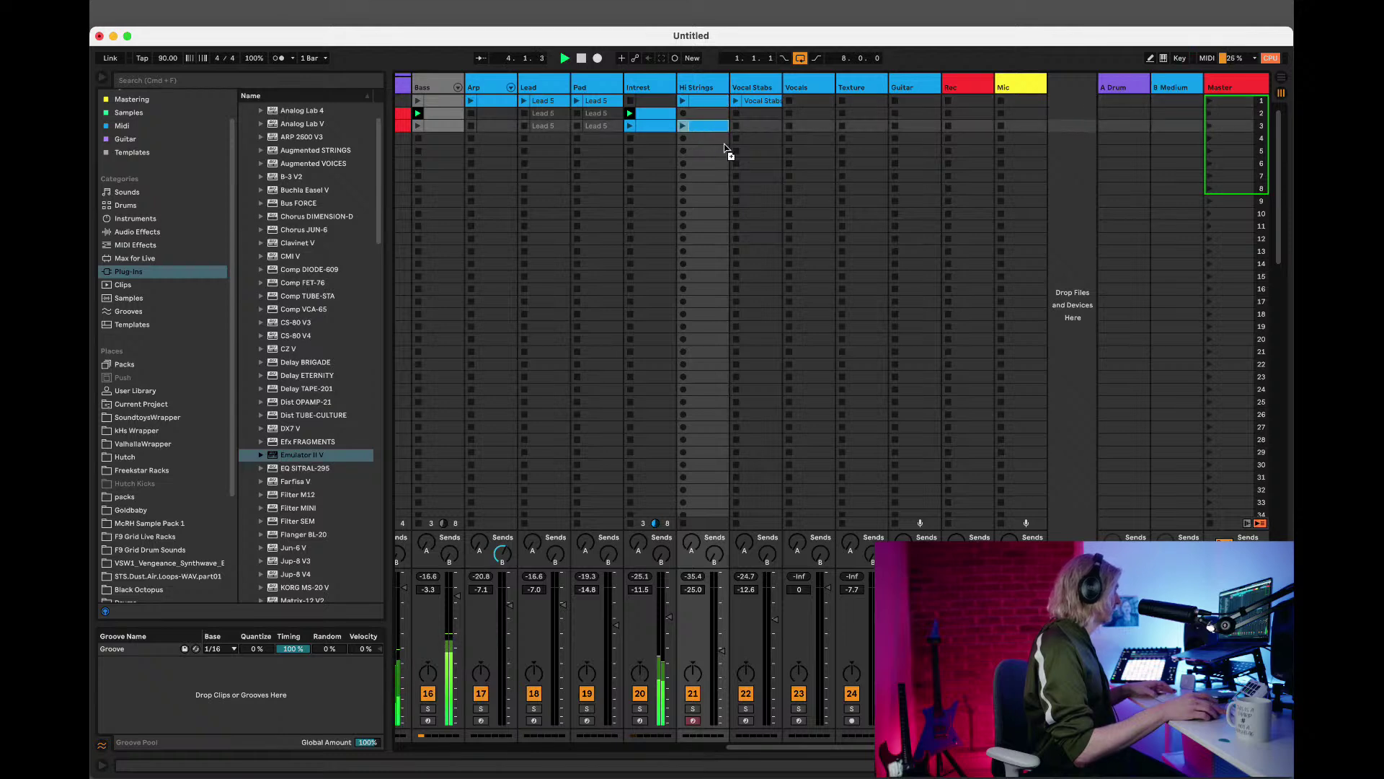
Play scene 3 and lower the Hi Strings track volume to -26.0 dB.
click(1213, 128)
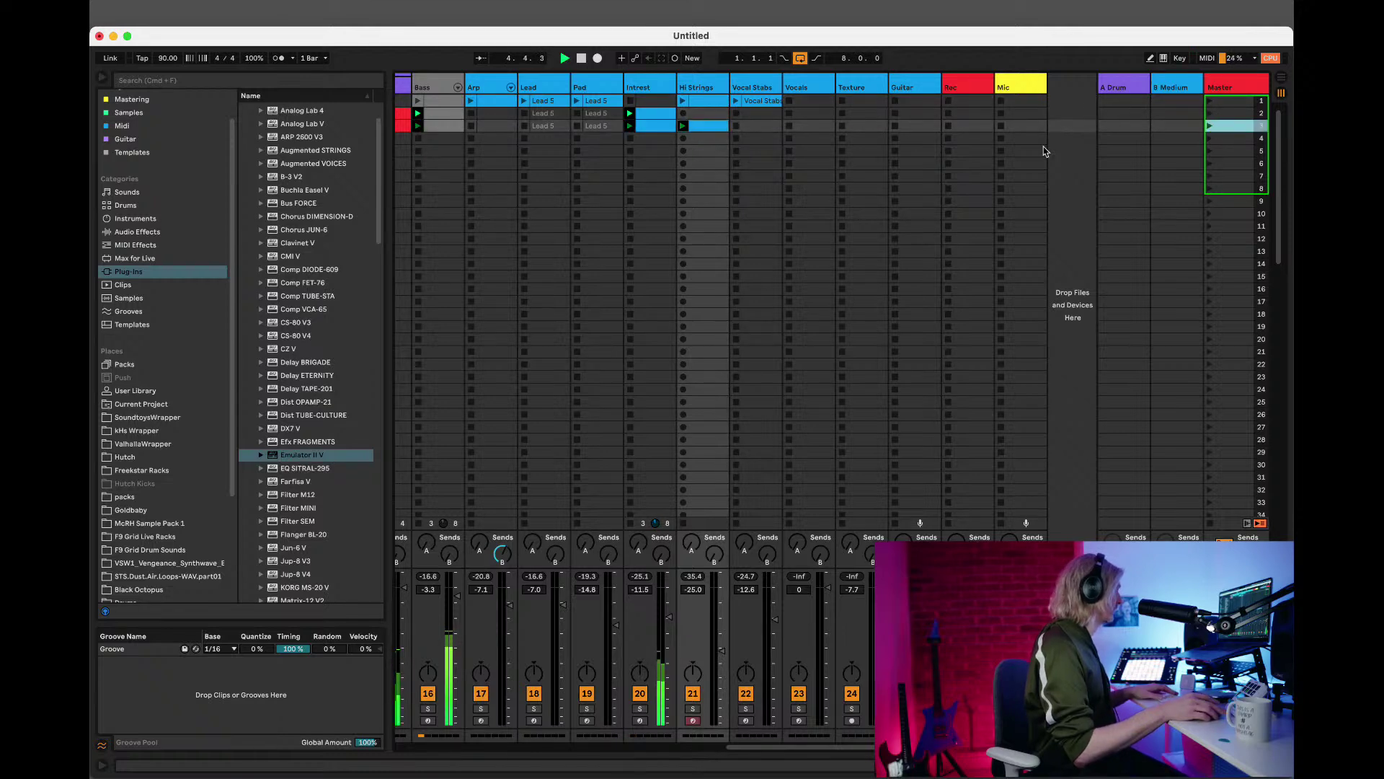
drag(717, 654, 723, 658)
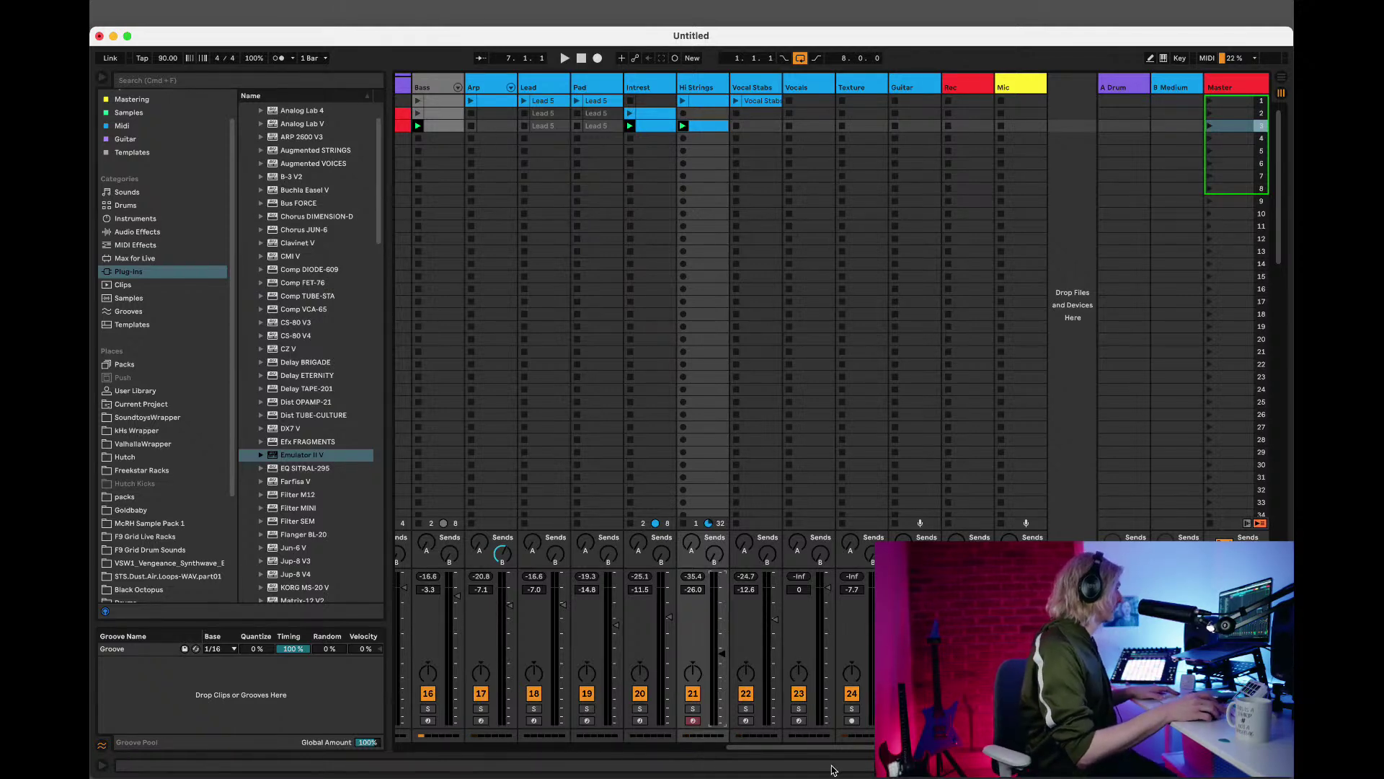
mouse_move(839, 754)
mouse_down()
mouse_move(467, 756)
mouse_move(840, 754)
mouse_up()
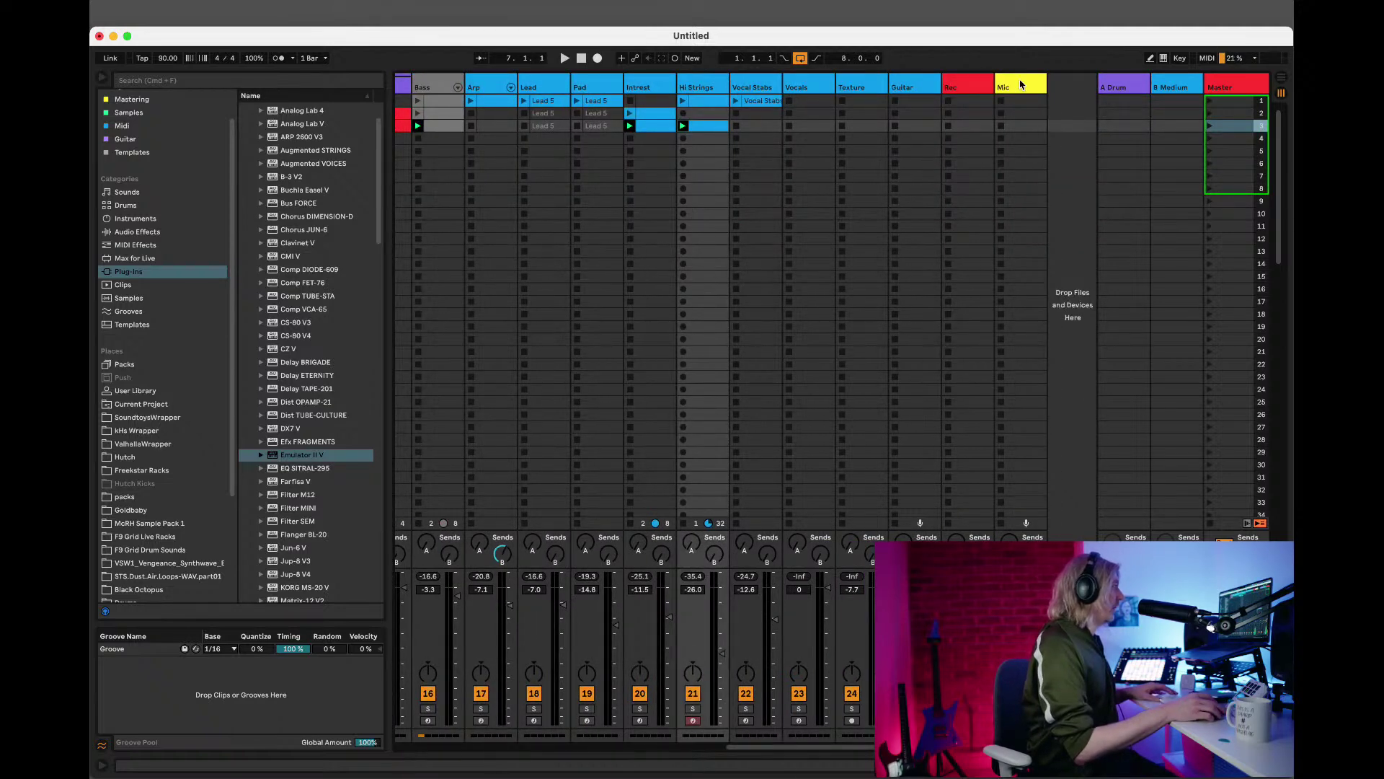
click(1020, 84)
click(967, 86)
click(920, 85)
click(862, 85)
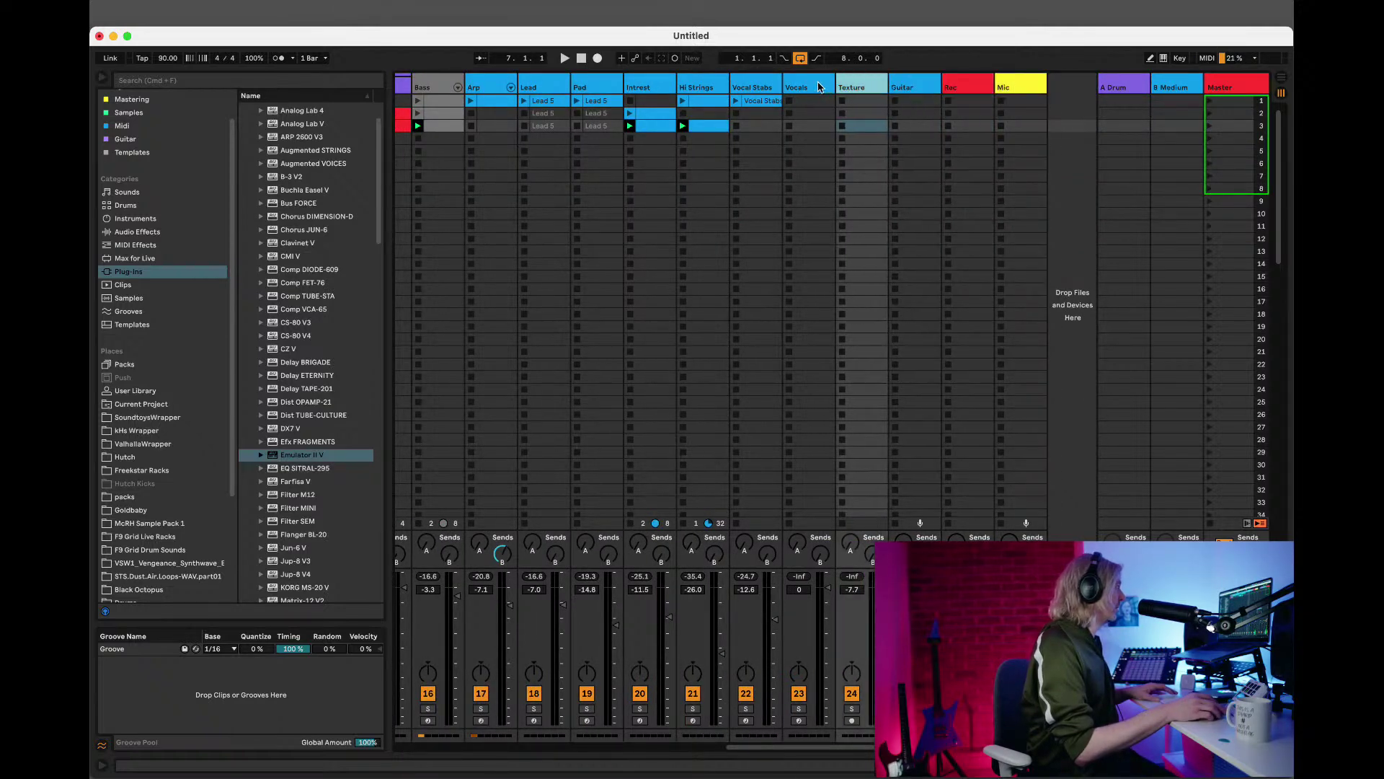
click(805, 85)
click(703, 85)
click(801, 85)
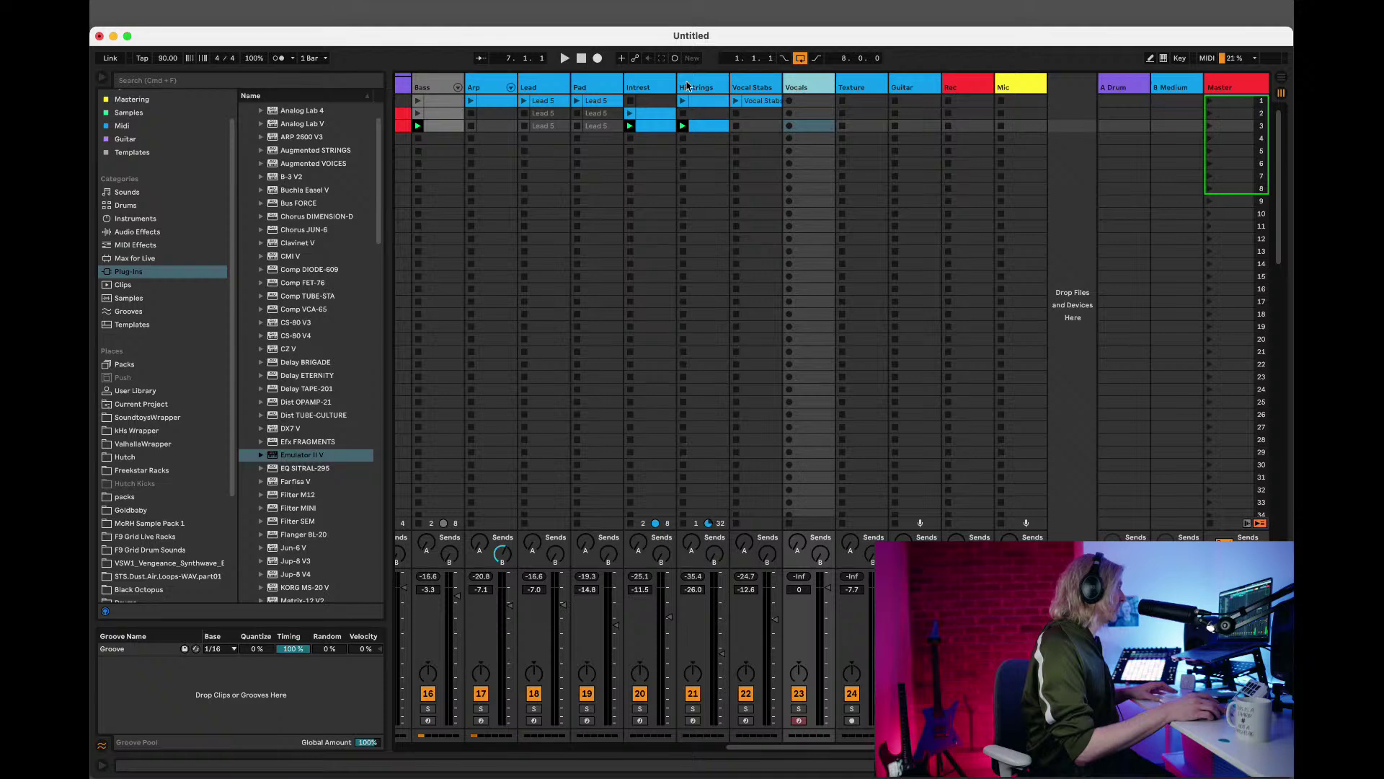
click(687, 86)
drag(829, 754, 569, 764)
scroll(836, 199, right, 8)
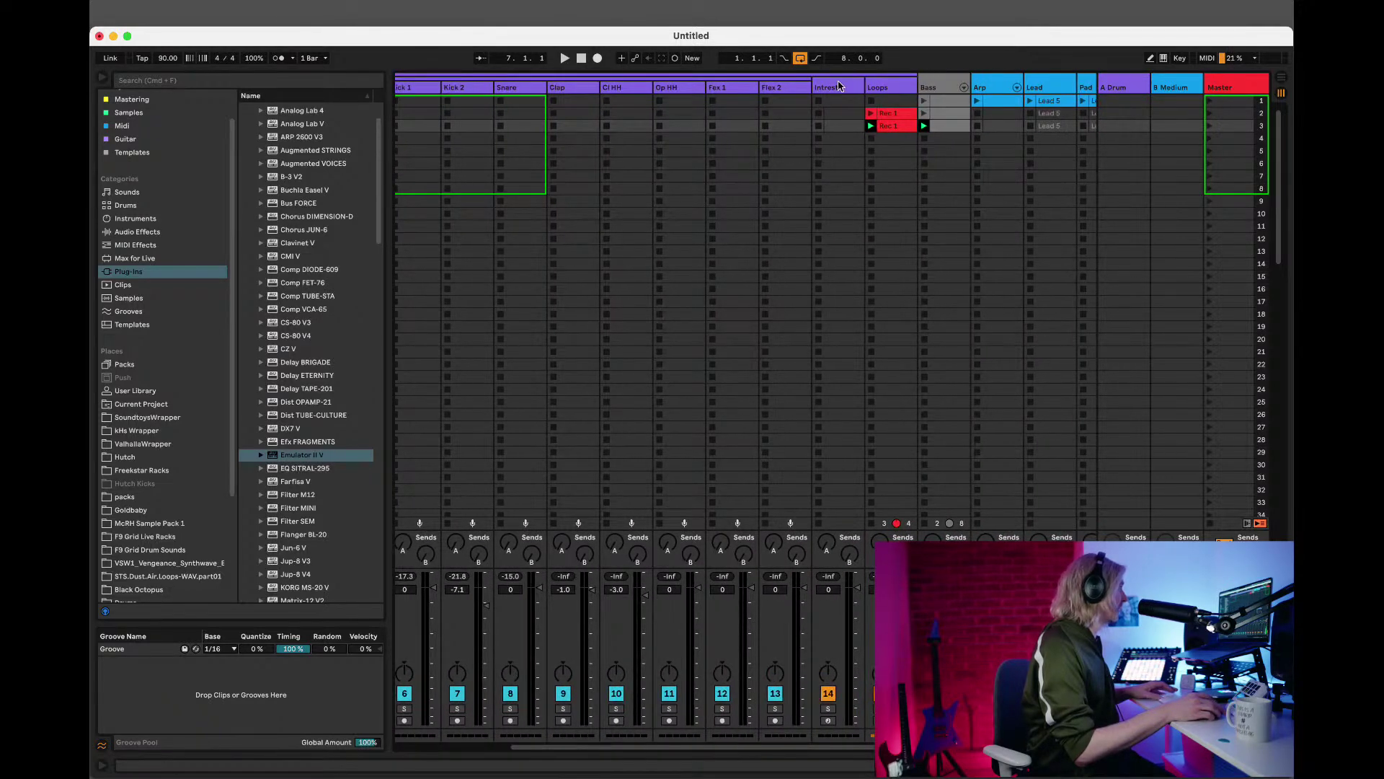
click(838, 87)
click(908, 88)
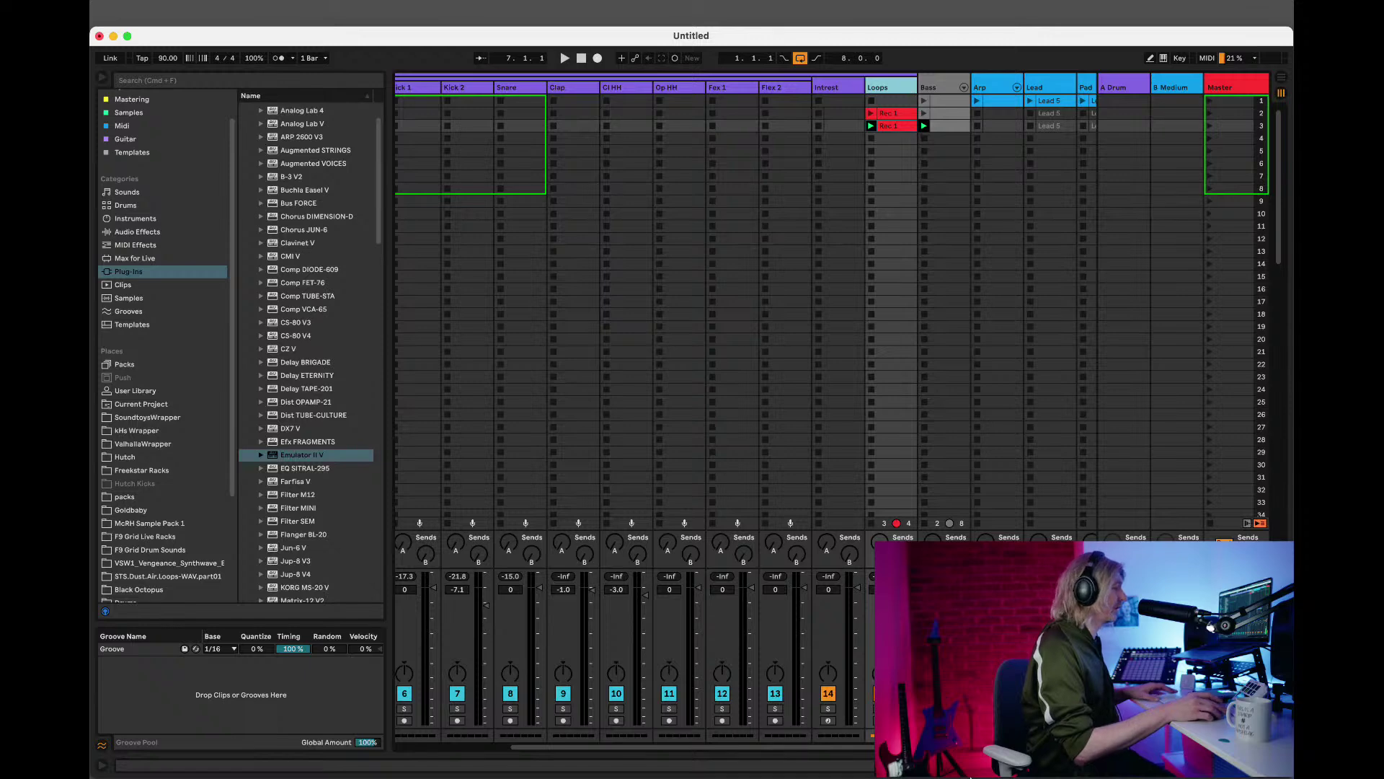
scroll(747, 303, right, 10)
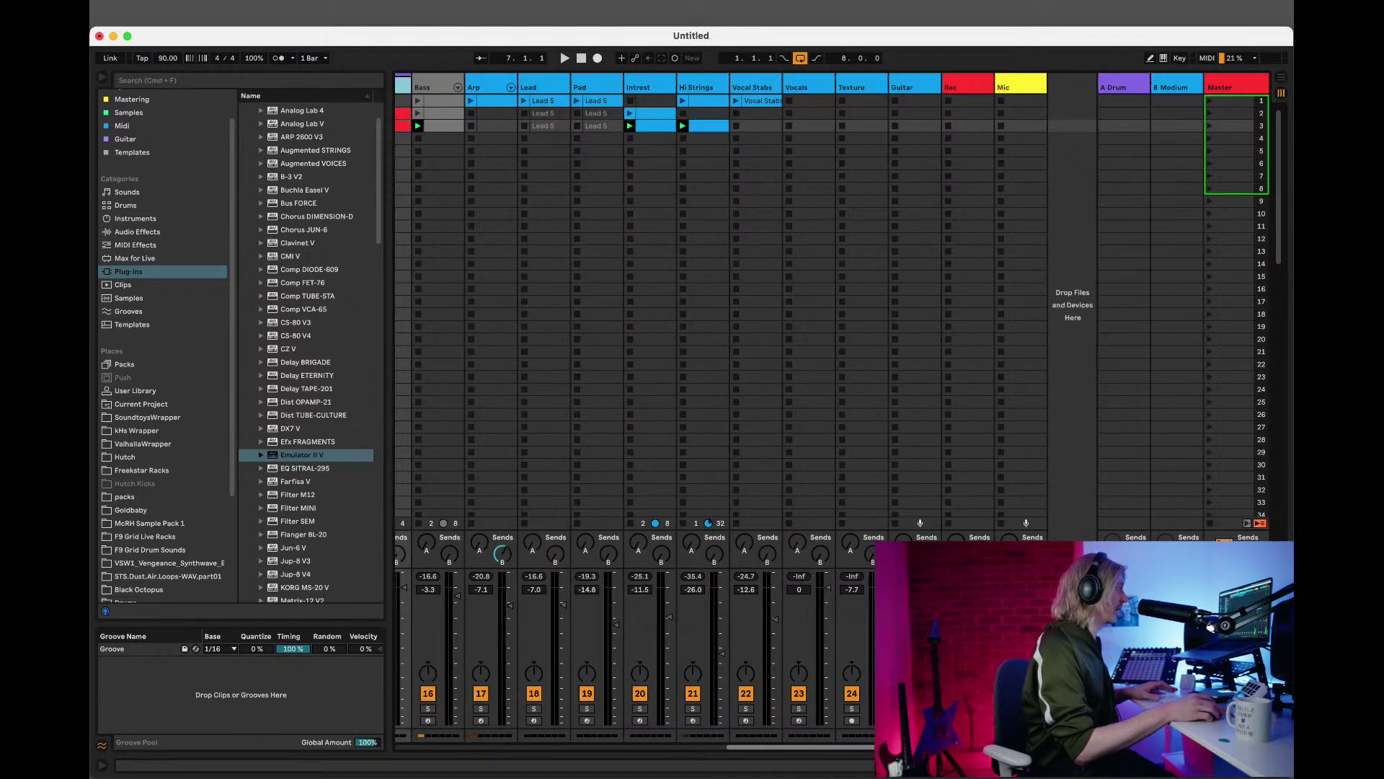
scroll(746, 303, left, 6)
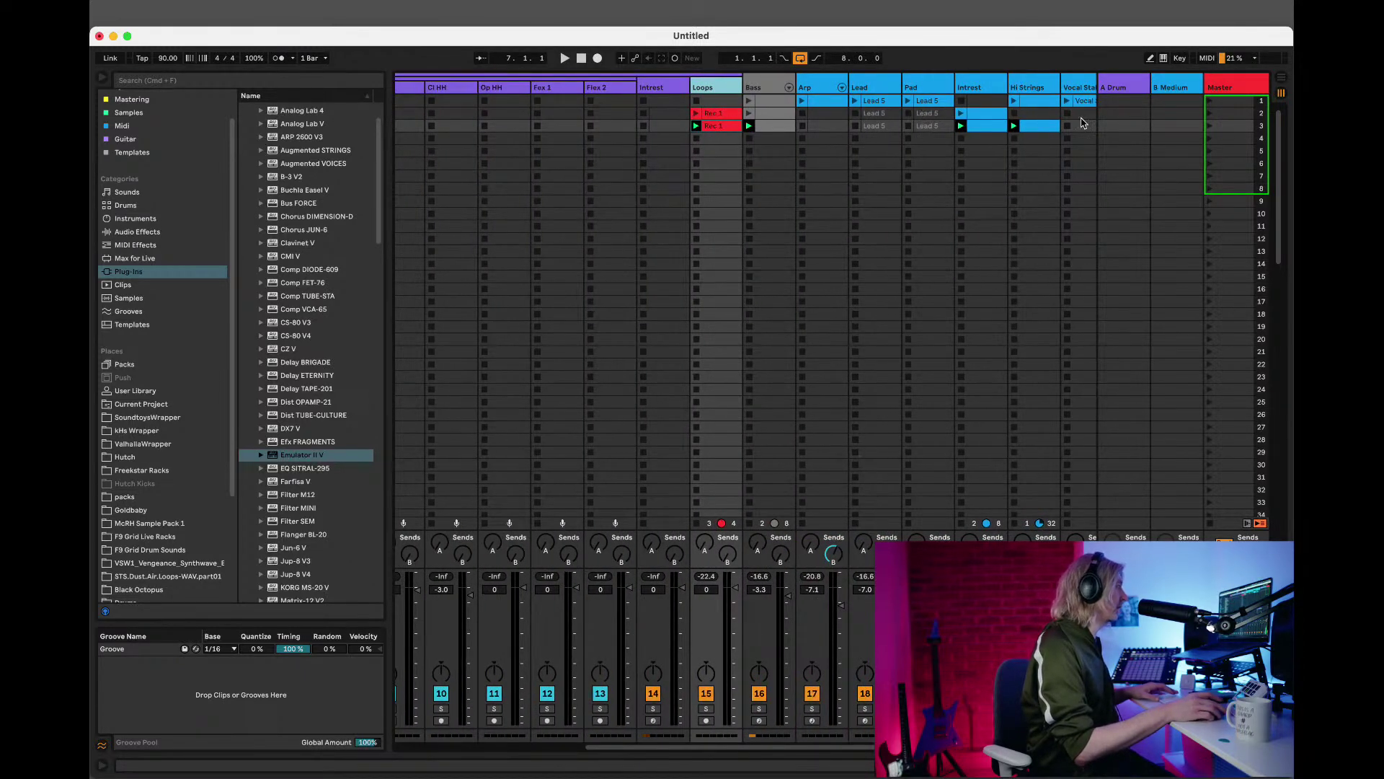
key(super+alt+s)
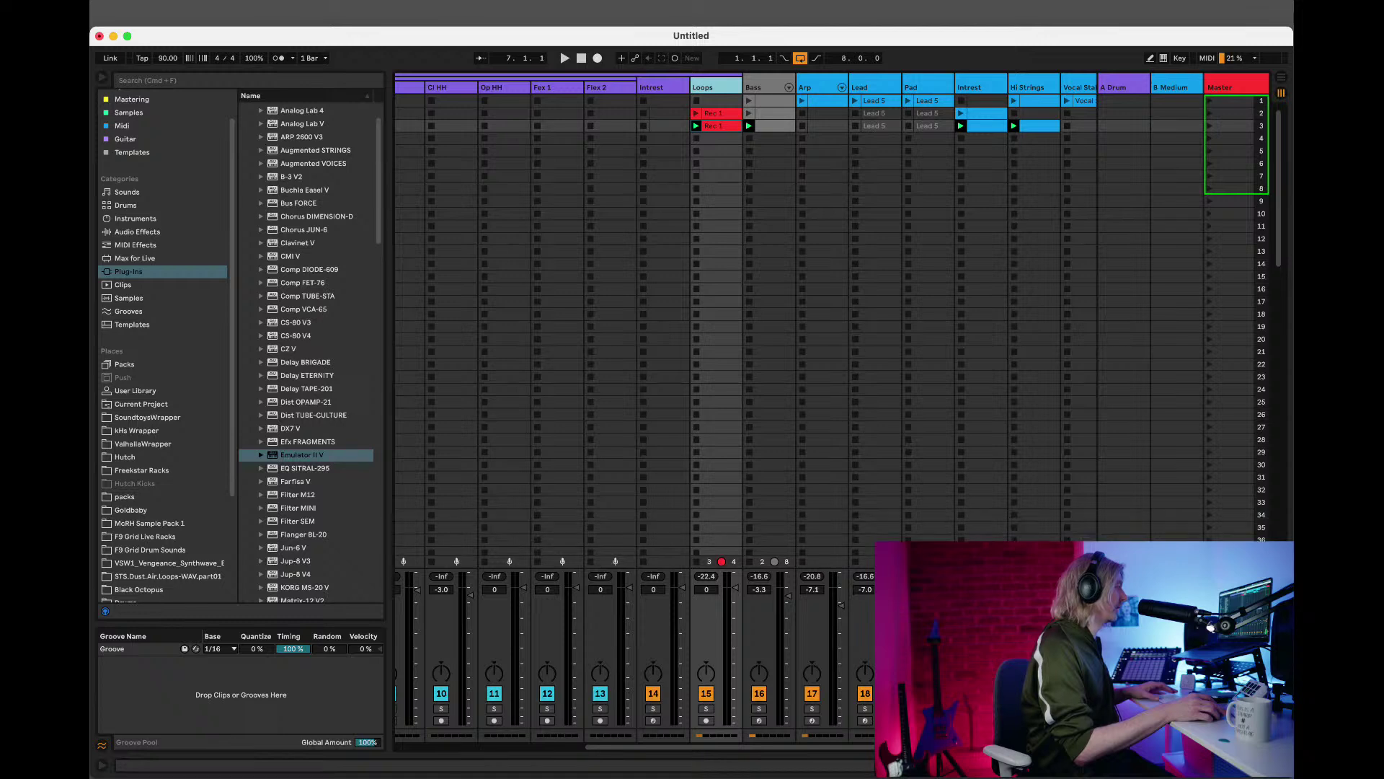
key(super+alt+s)
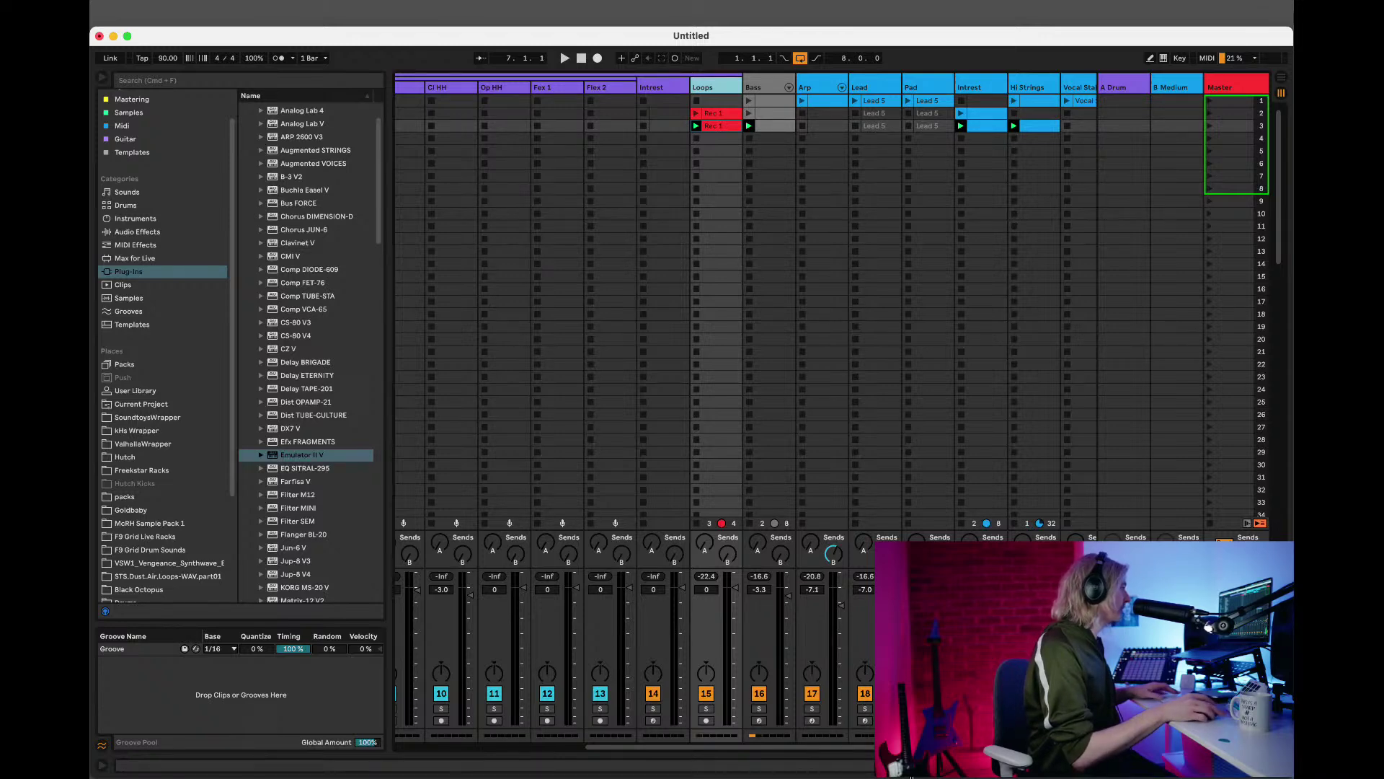
Hide the browser, fold the Drums group and select the Bass track.
drag(807, 749, 442, 194)
click(104, 79)
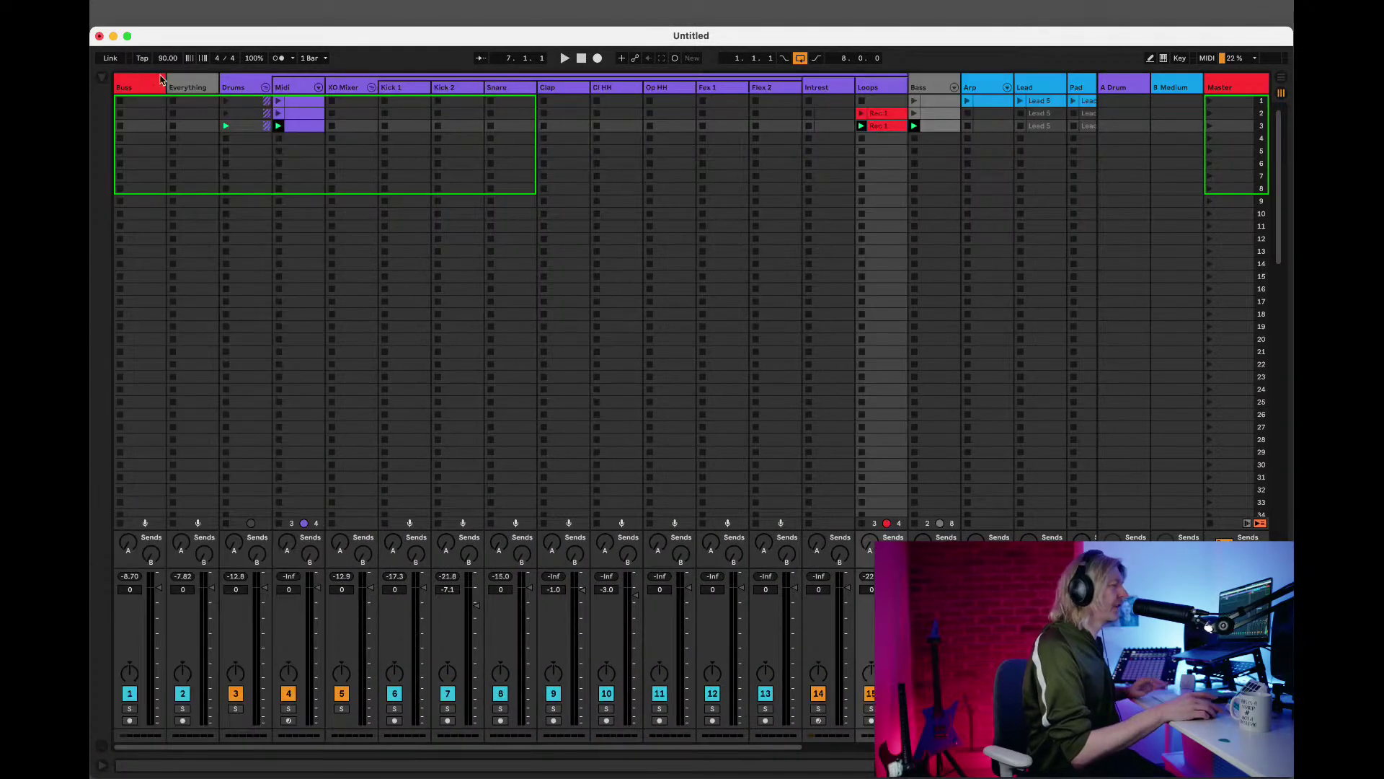
drag(545, 750, 326, 735)
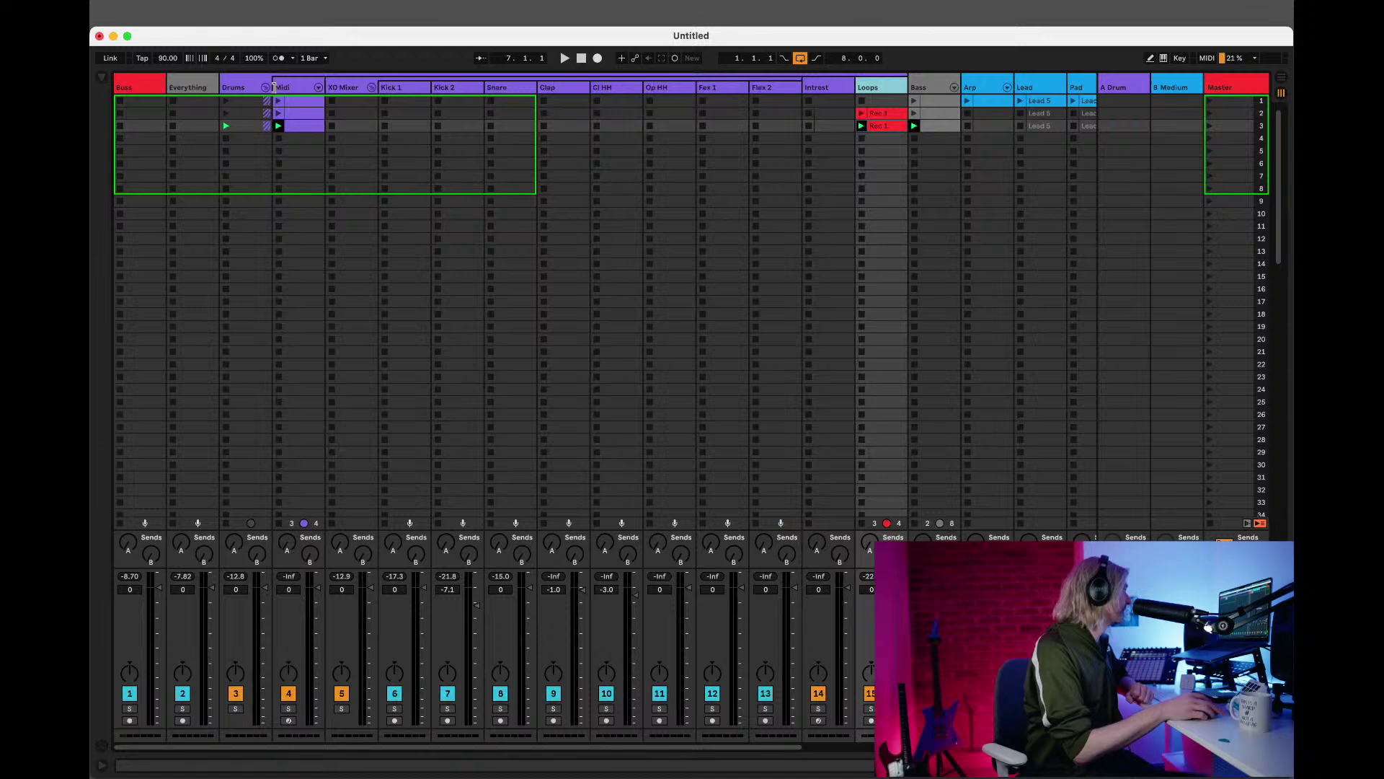
click(266, 88)
click(302, 81)
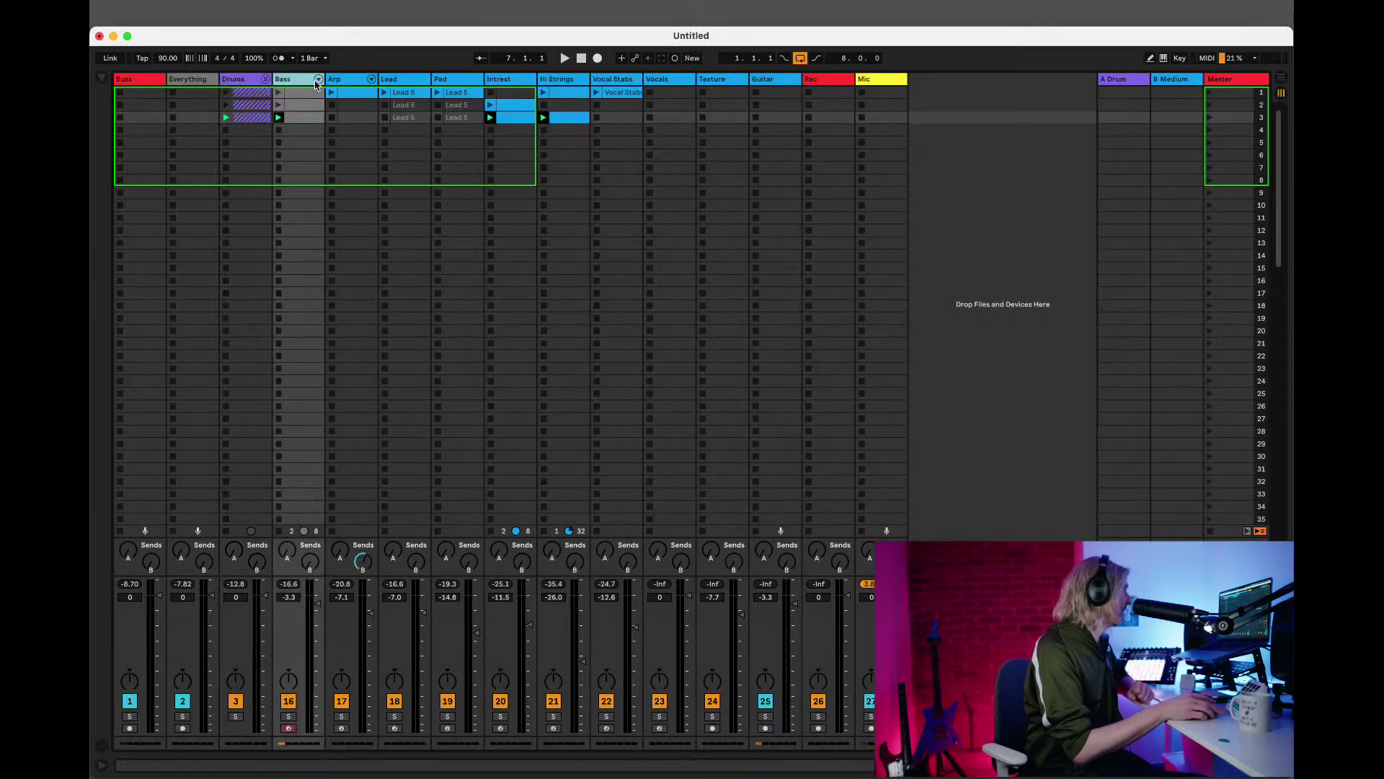
Group the tracks from Arp through Guitar into one group track.
click(329, 81)
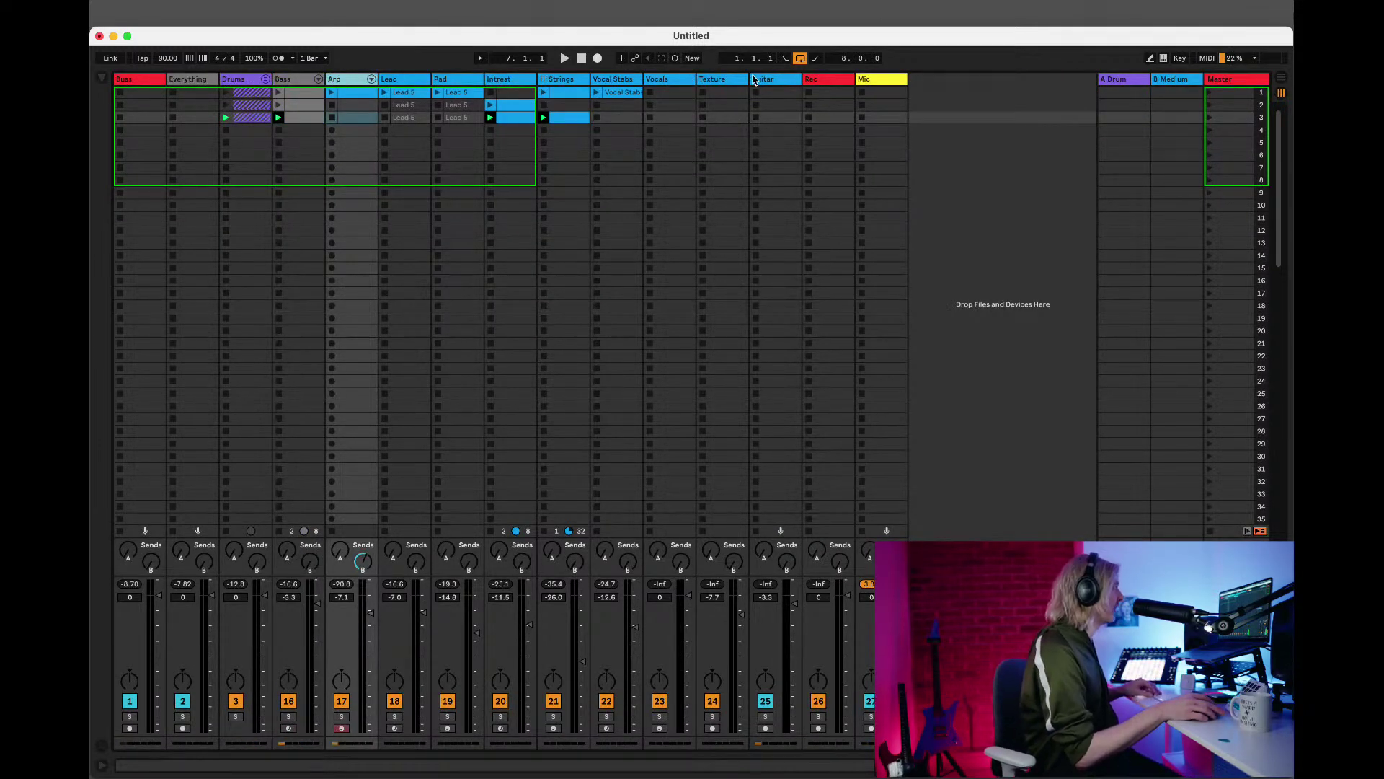
shift+click(766, 80)
click(353, 81)
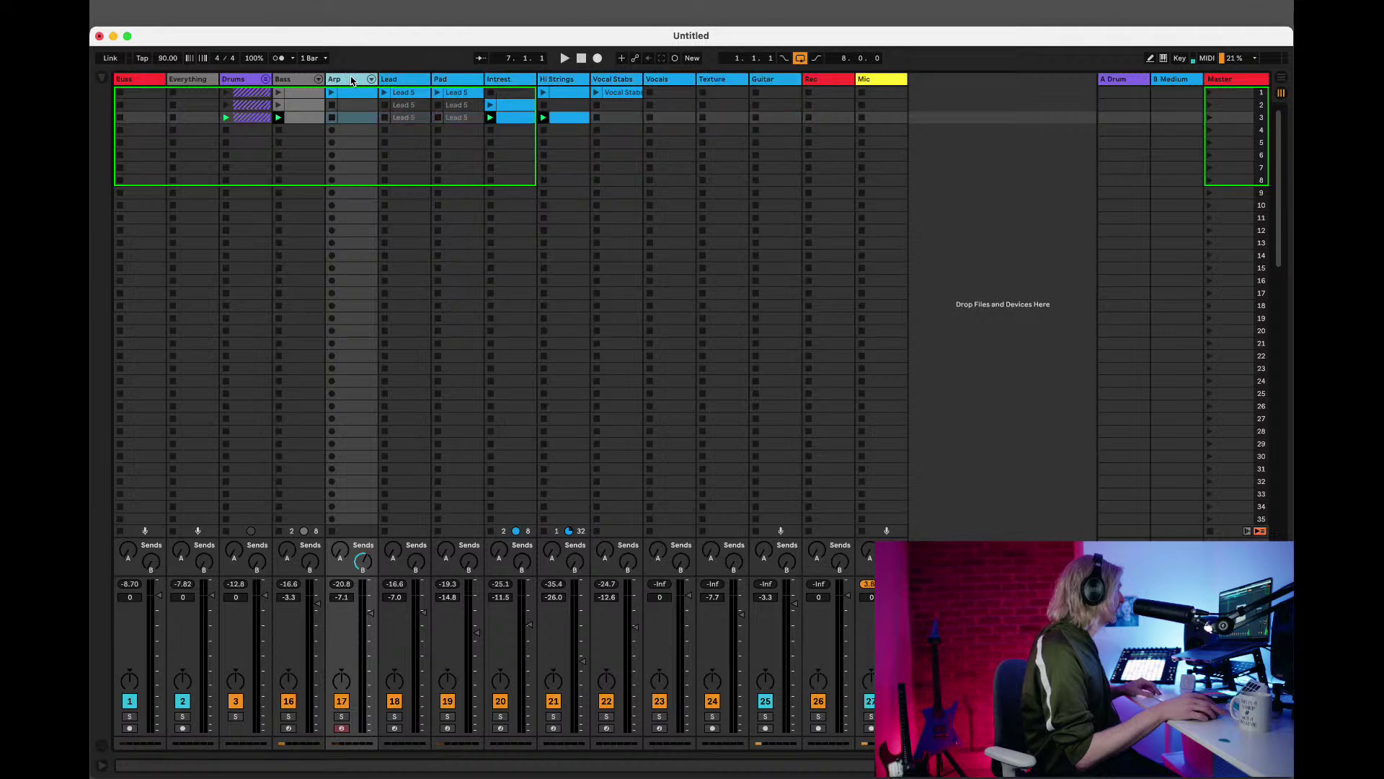
click(764, 85)
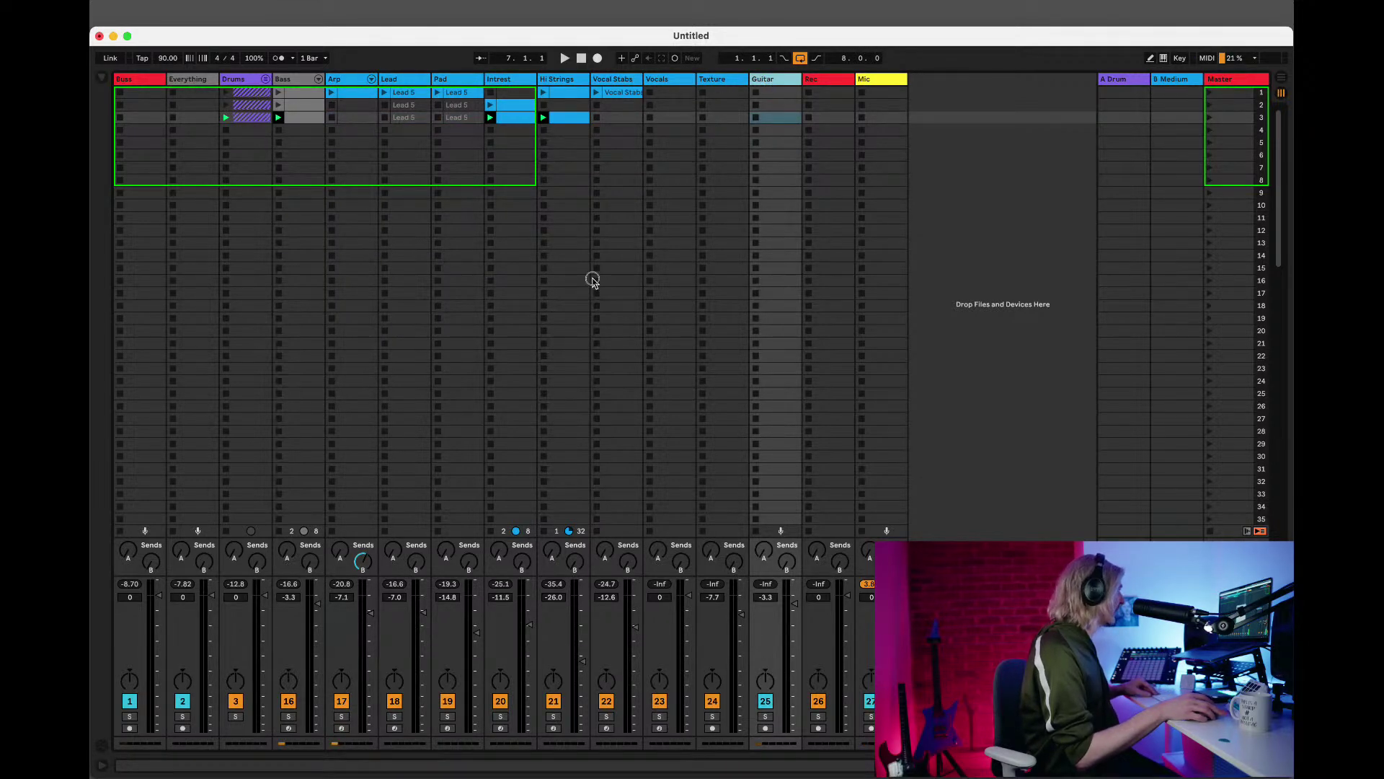
click(359, 81)
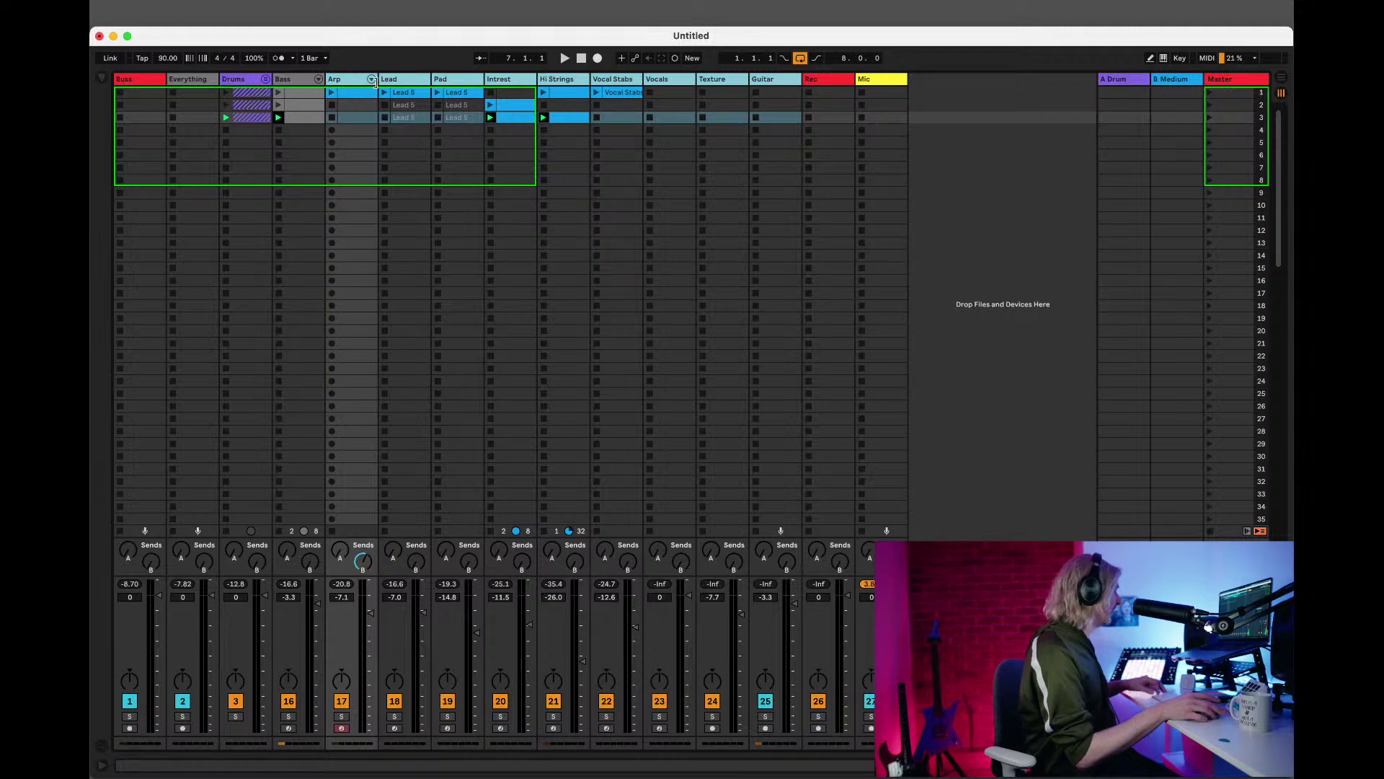
key(super+g)
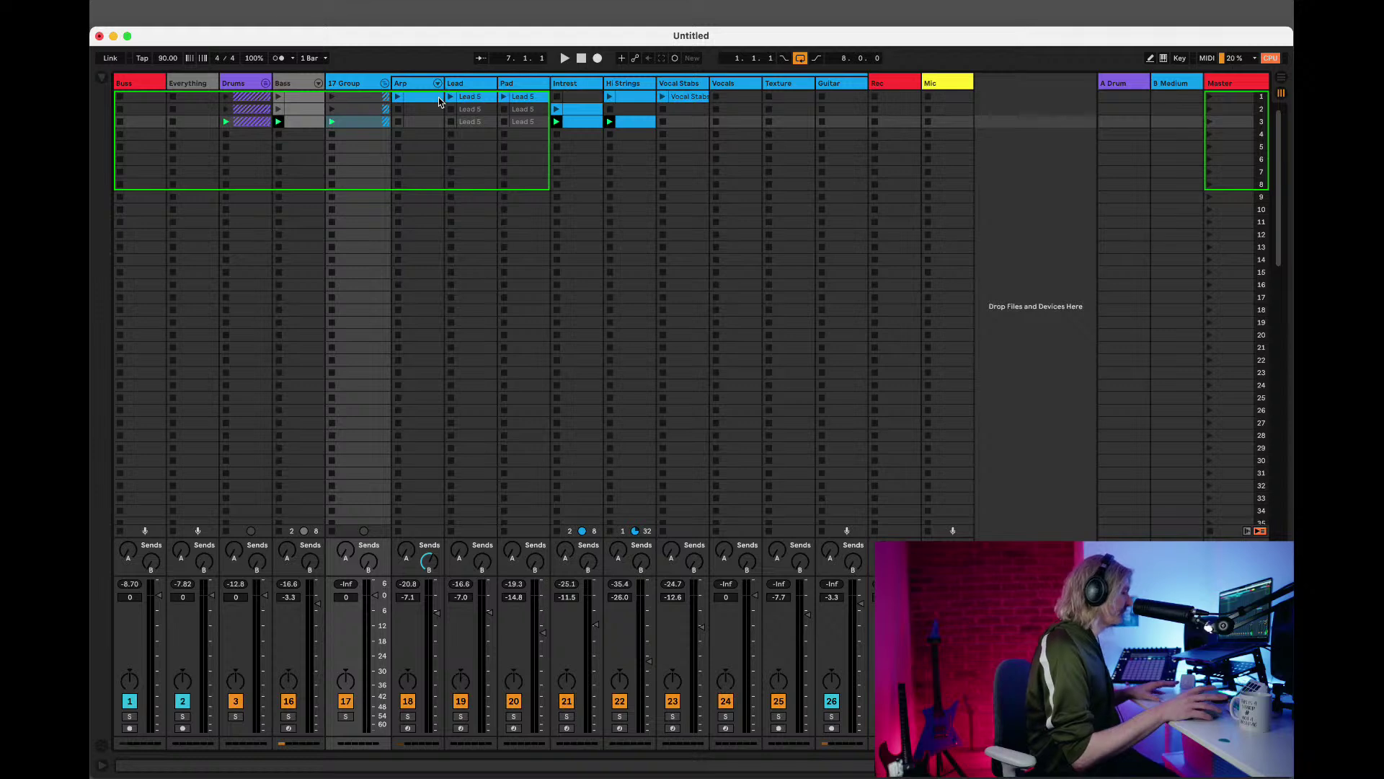
Rename the new group track as Music.
click(355, 84)
key(super+r)
text(M)
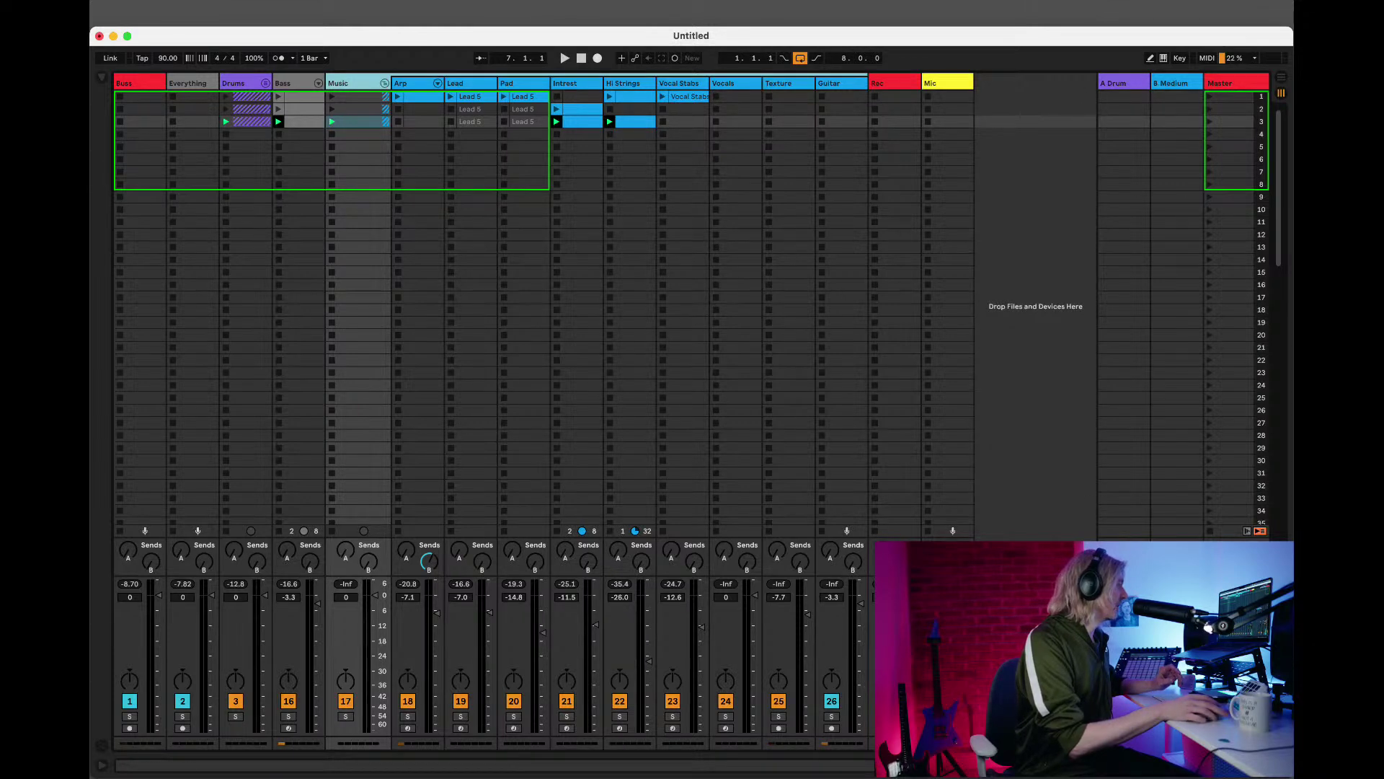
Play scene 3 to listen to it with the grouped tracks, then stop playback.
click(681, 98)
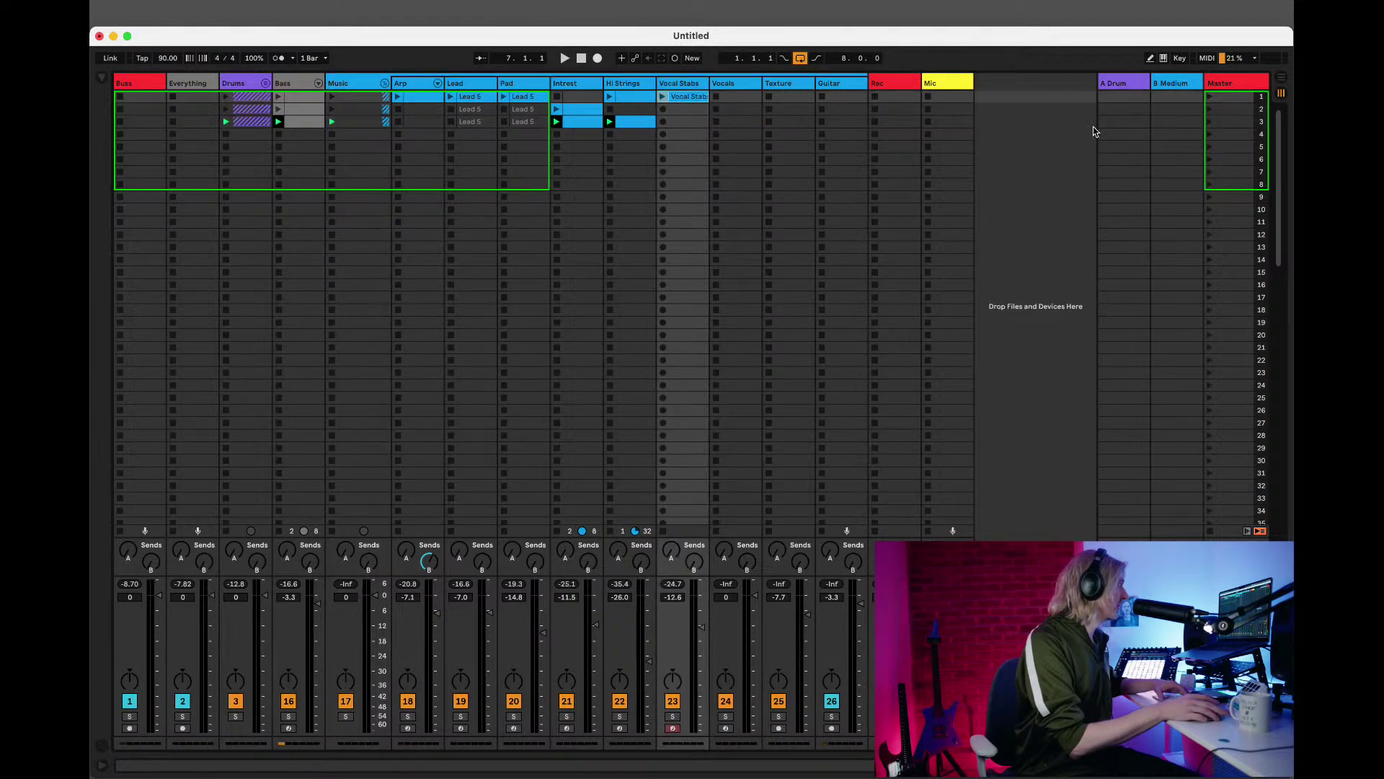
click(1211, 122)
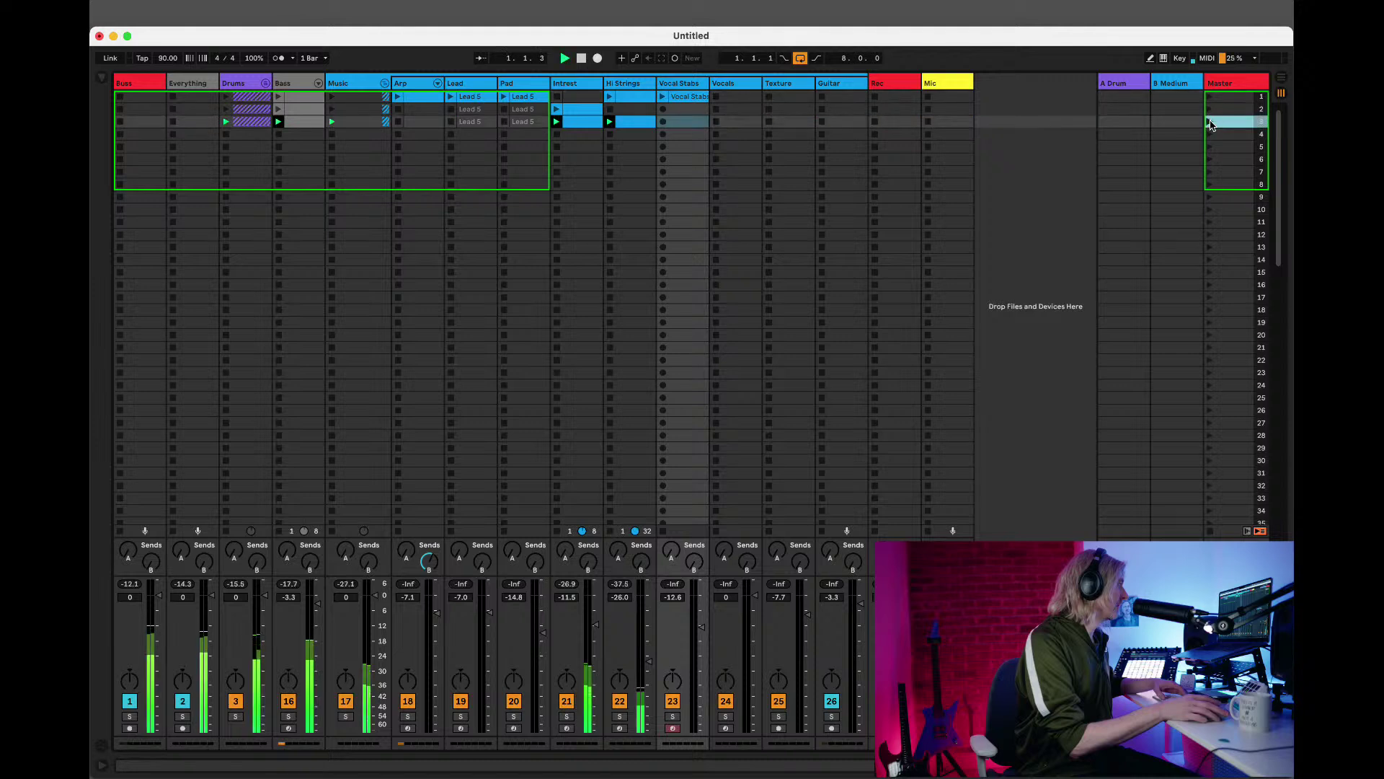
click(901, 88)
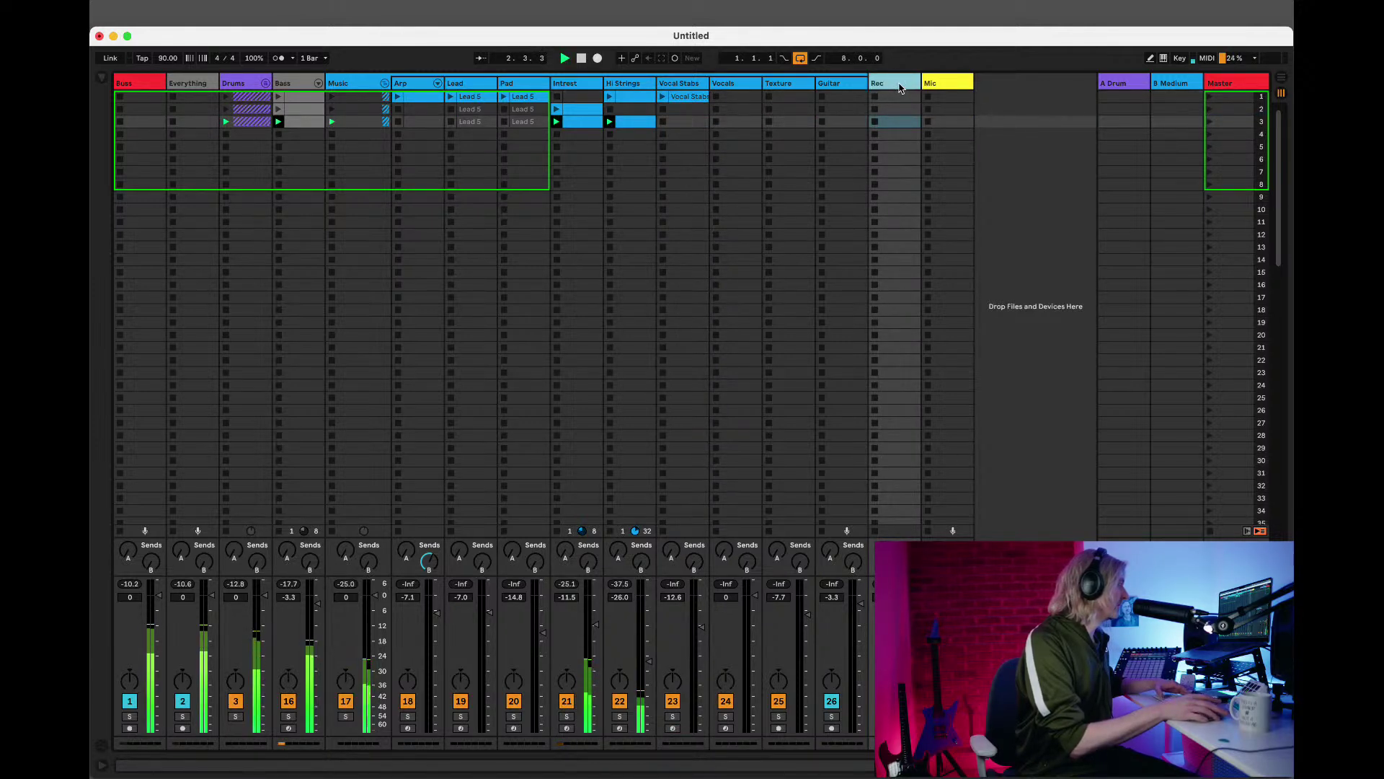
click(987, 149)
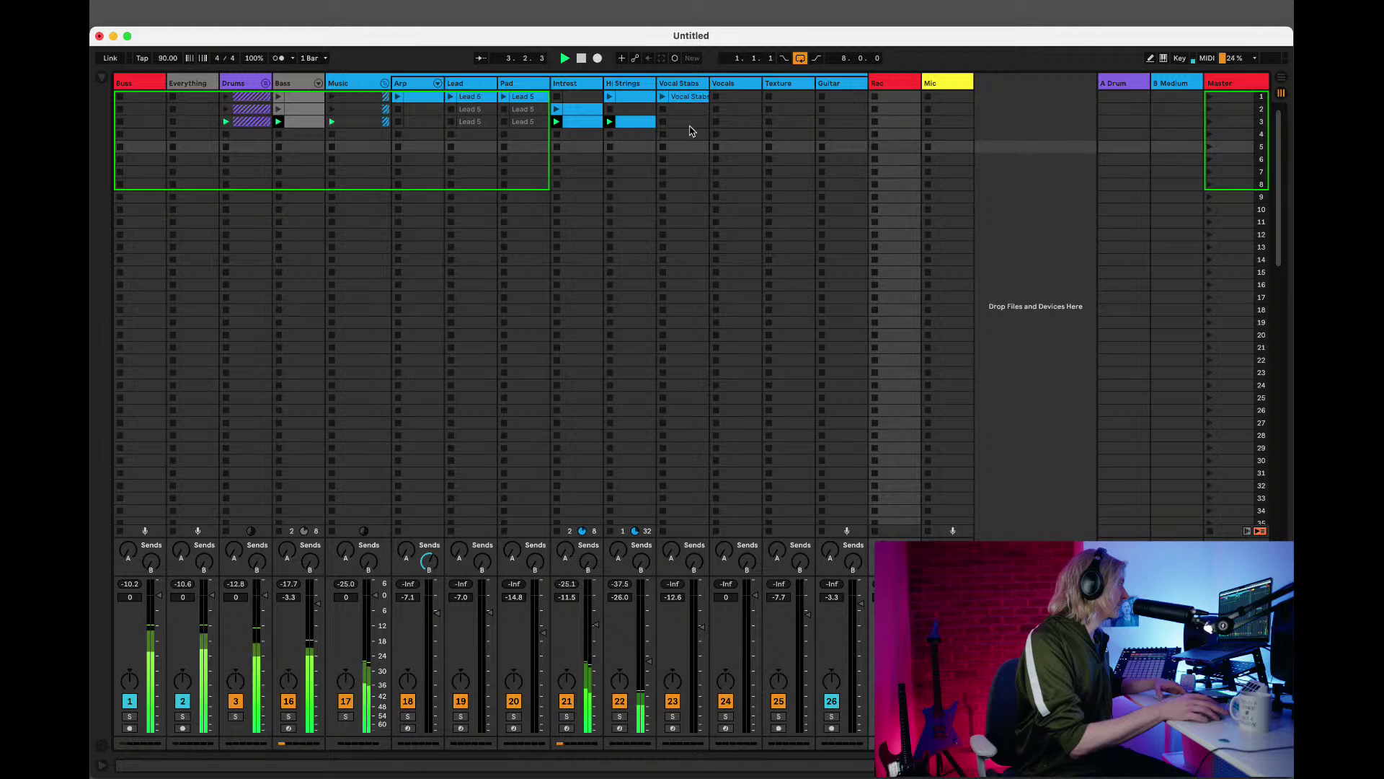
click(631, 121)
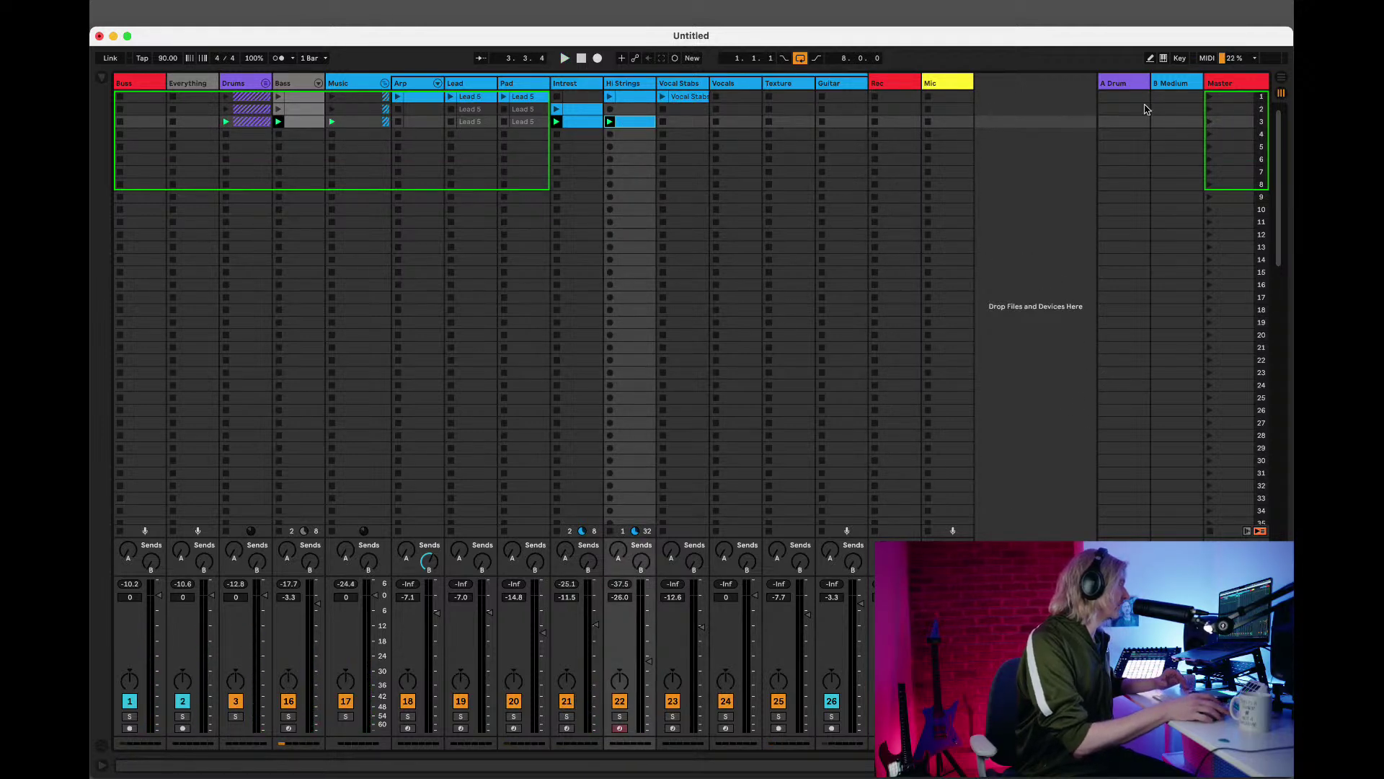
click(1240, 82)
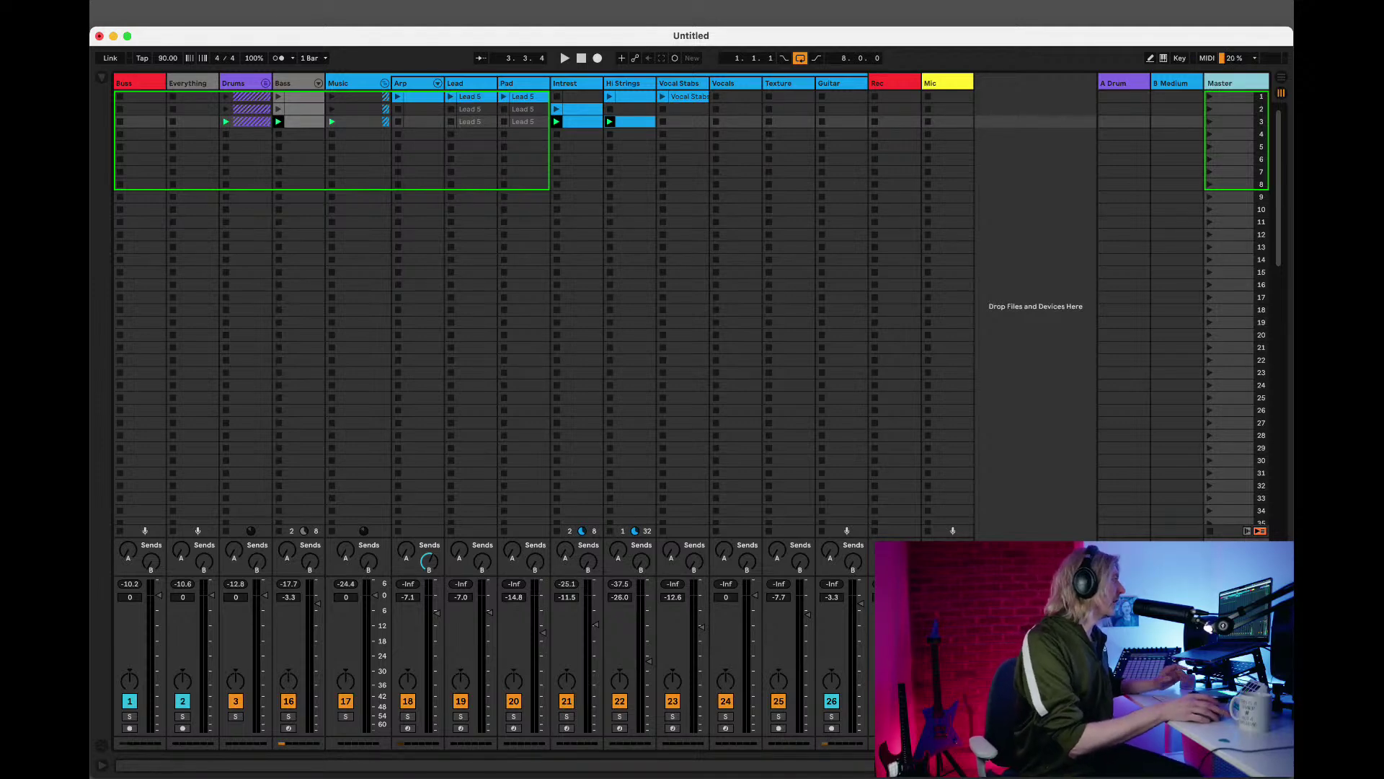
Switch to the arrangement with the clip view hidden and fold every track inside the Music group, from Arp to Guitar.
key(Tab)
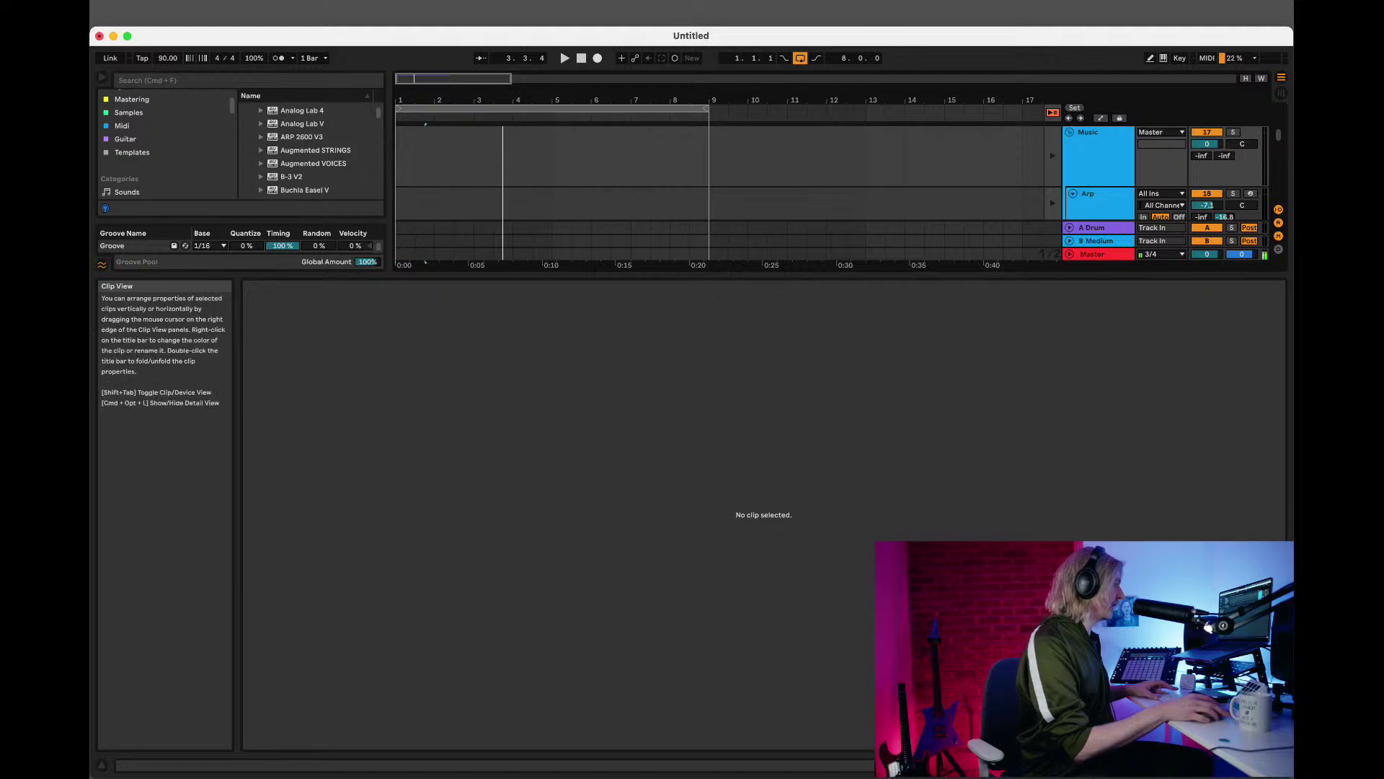
key(super+alt+l)
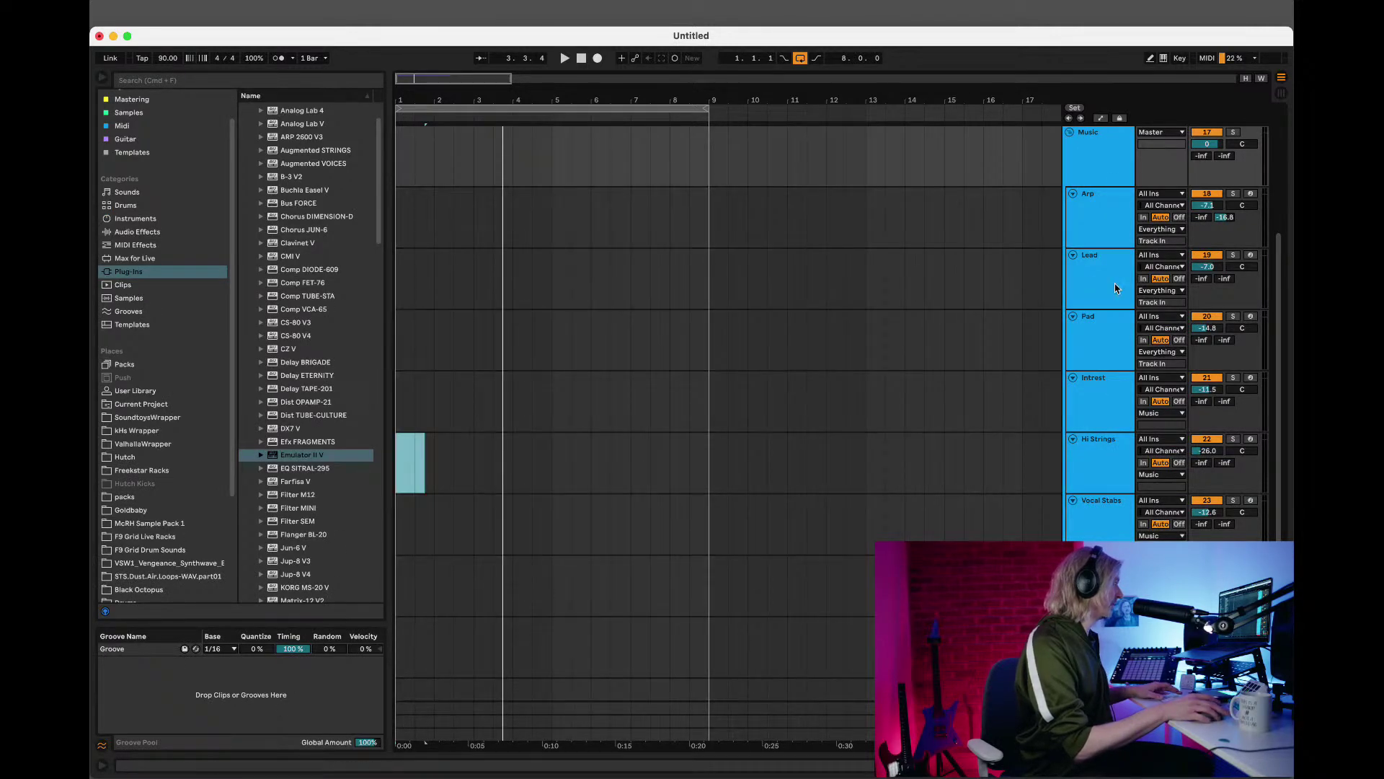
click(1073, 193)
click(1073, 206)
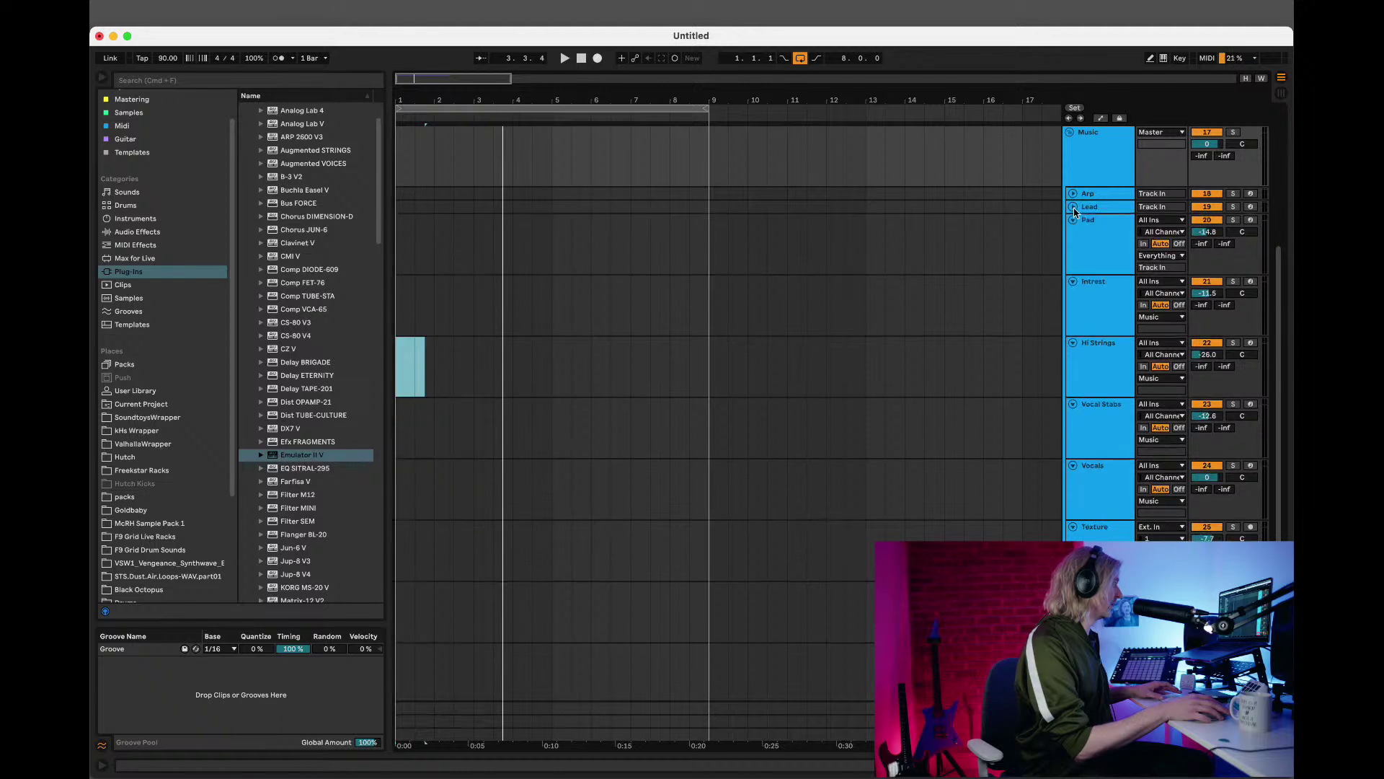
click(1073, 220)
click(1072, 233)
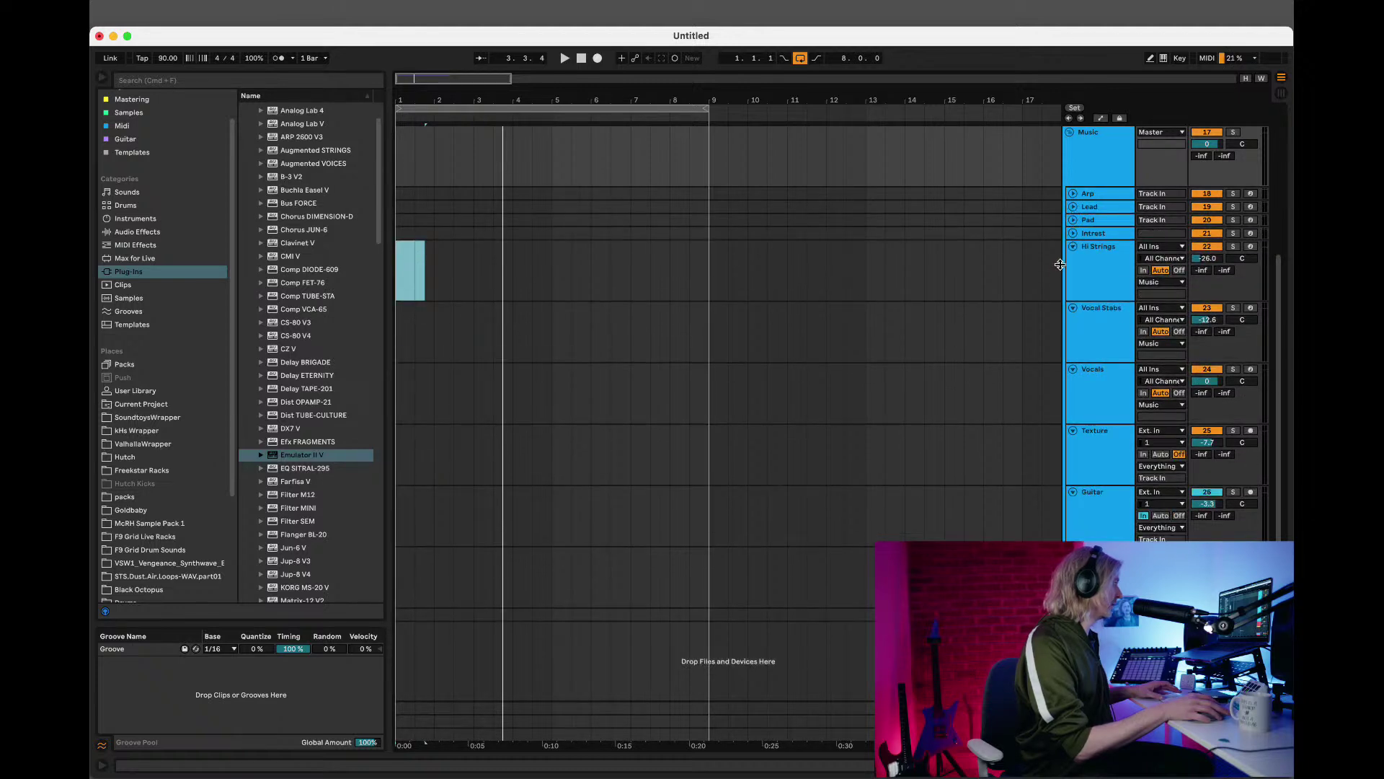
click(1073, 246)
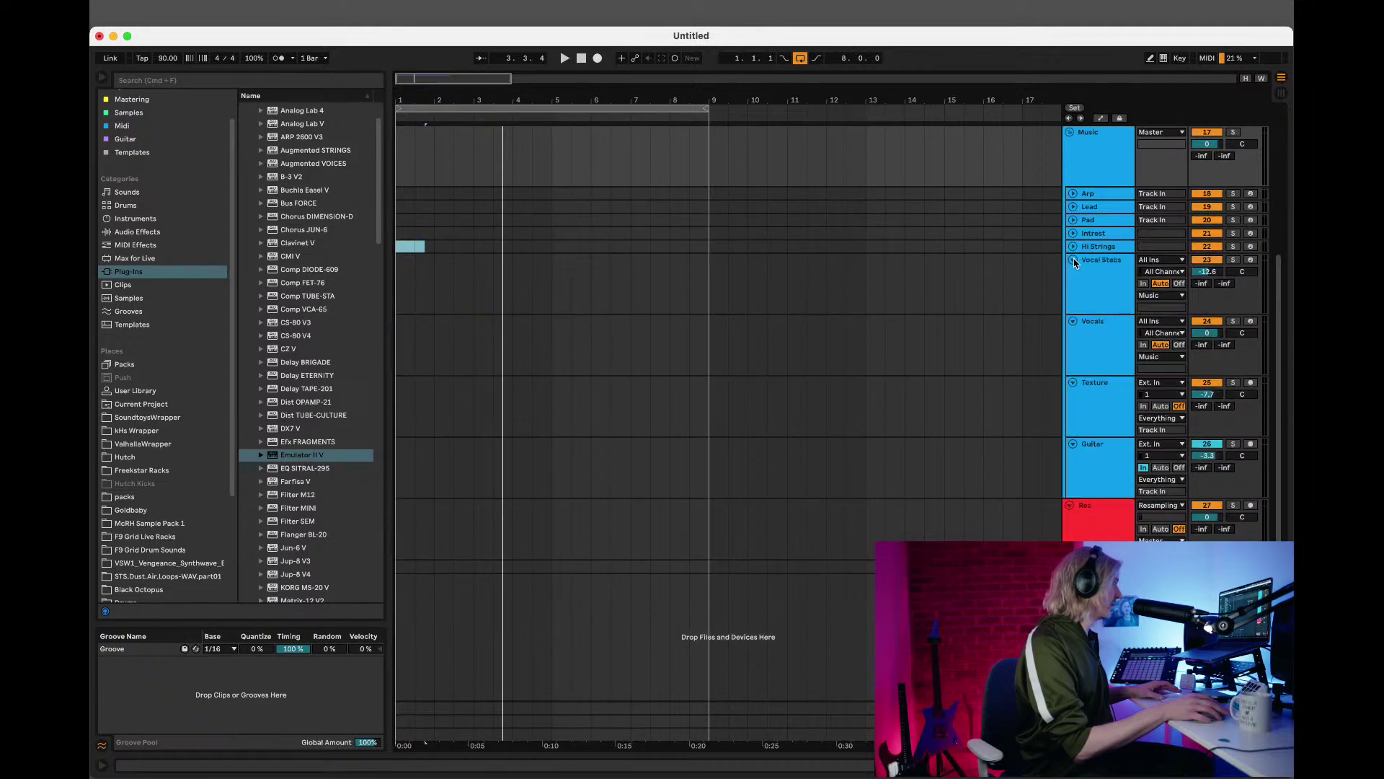
click(1072, 260)
click(1073, 273)
click(1073, 287)
scroll(1071, 303, up, 5)
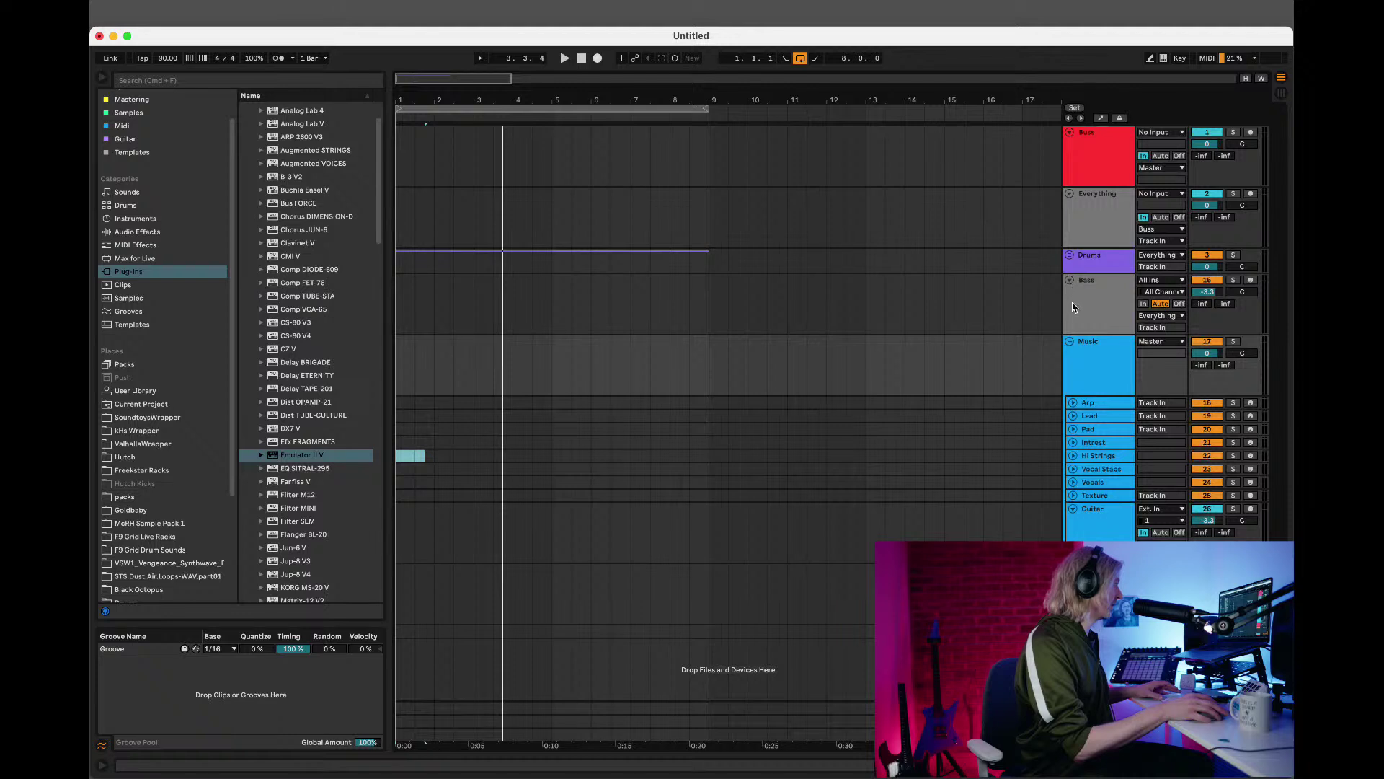
click(1073, 509)
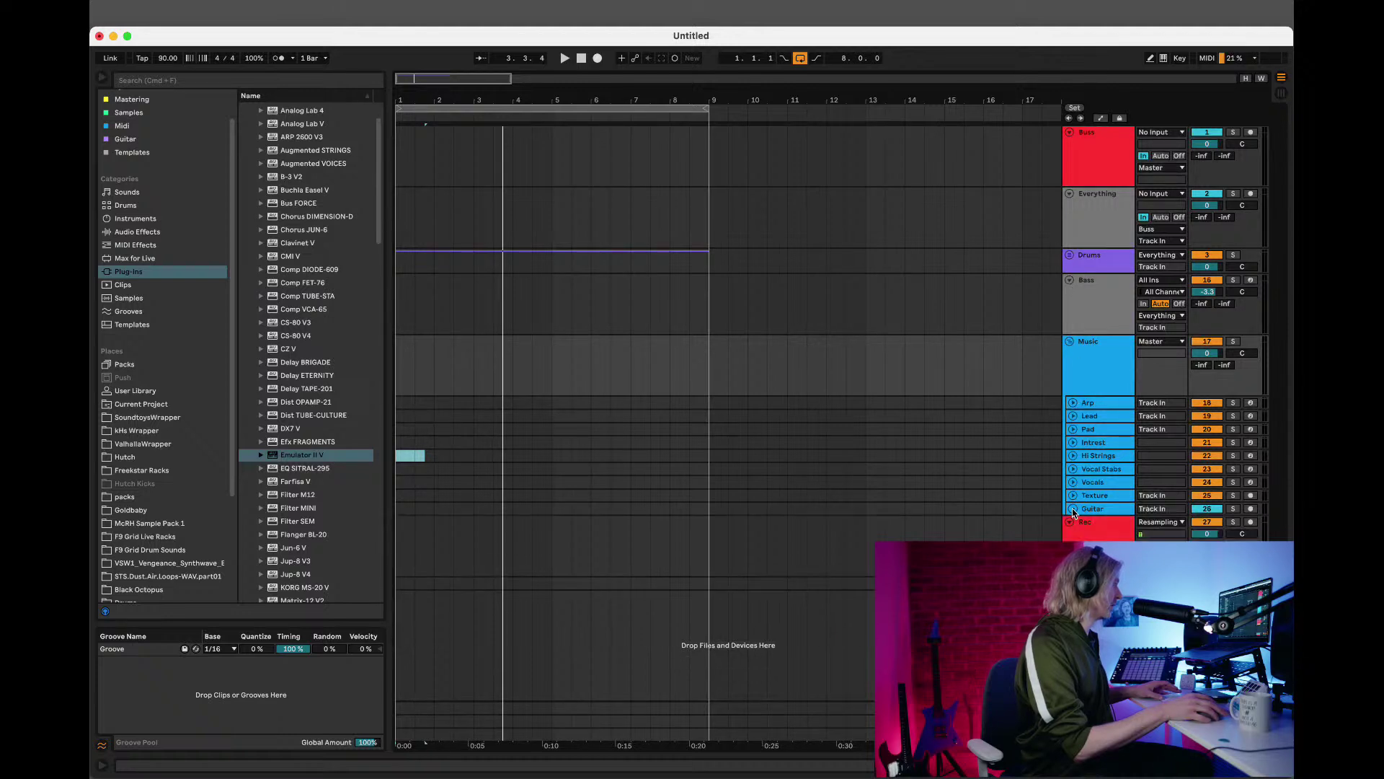
Fold the Bass and Everything tracks in the arrangement.
click(1095, 159)
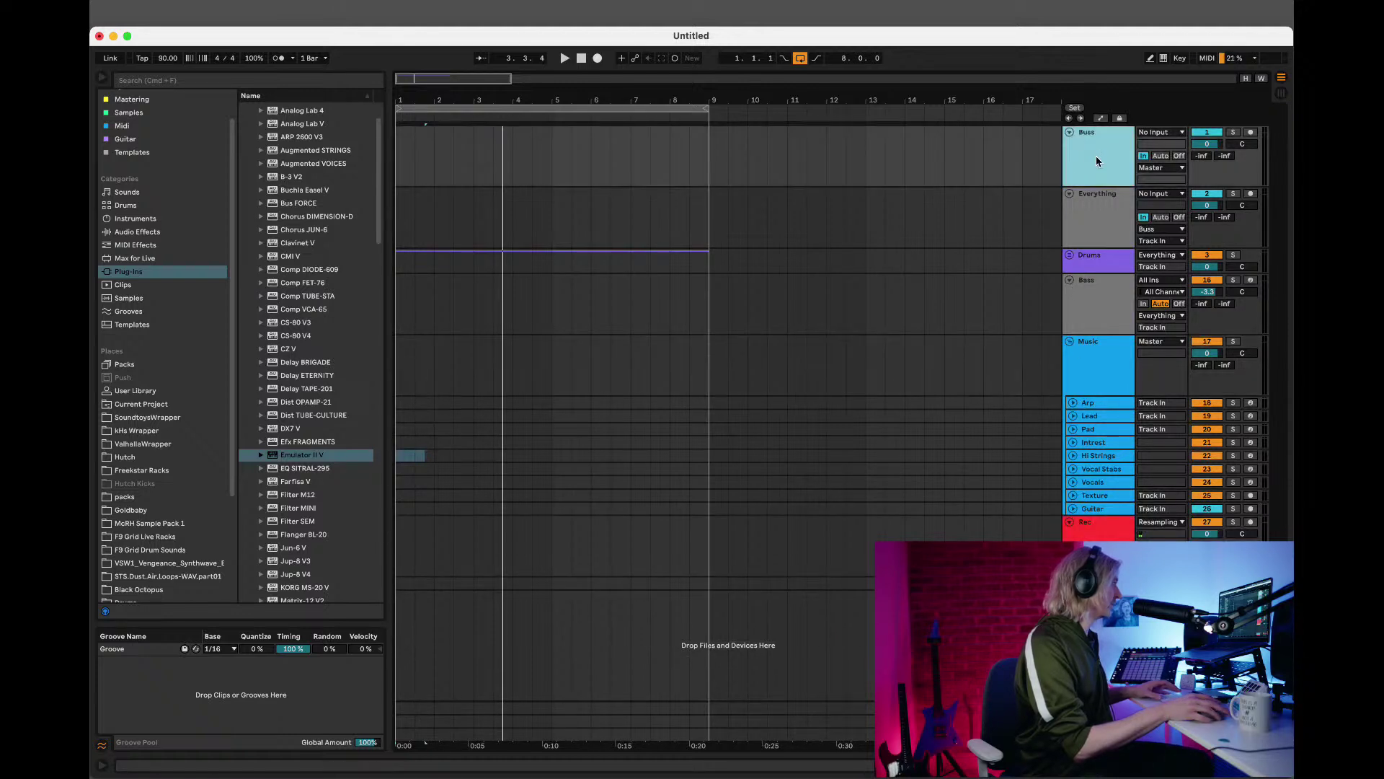
click(1069, 281)
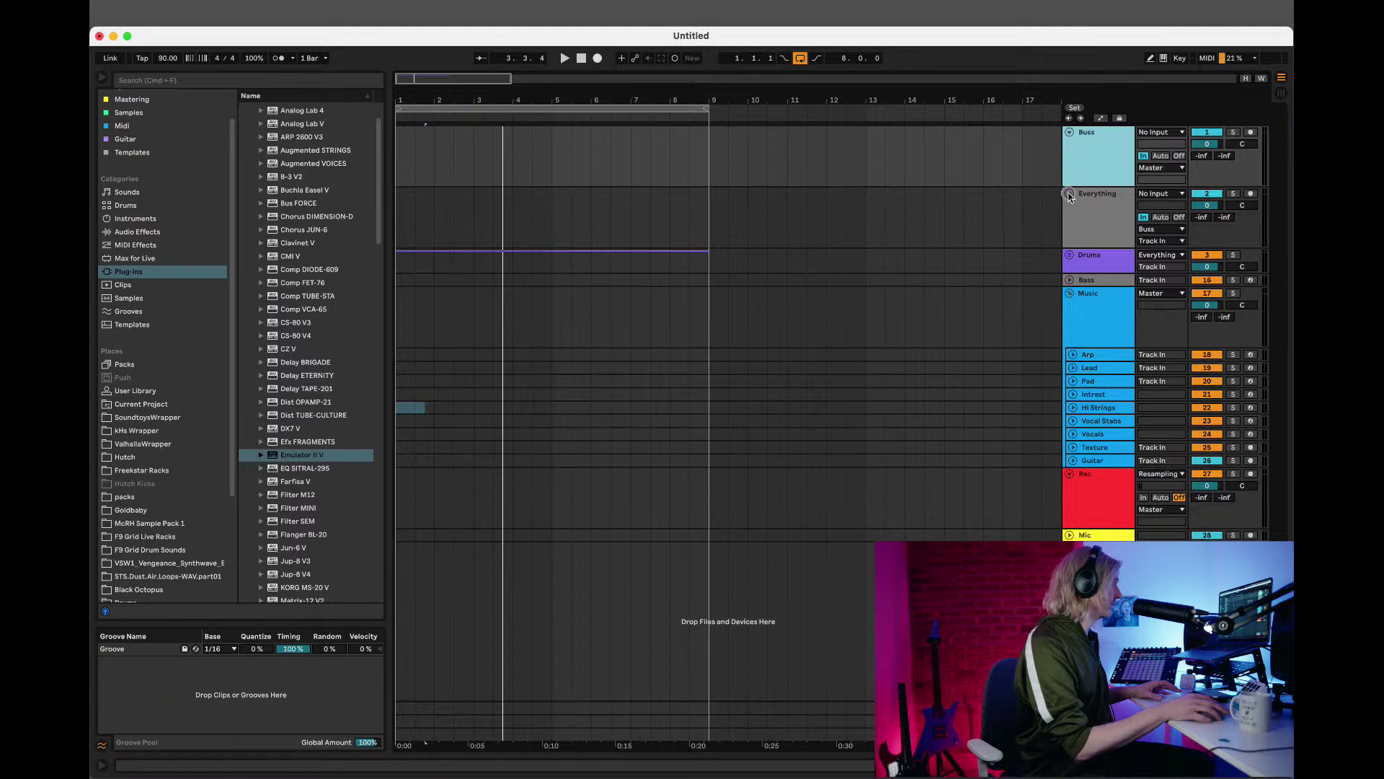
click(1070, 196)
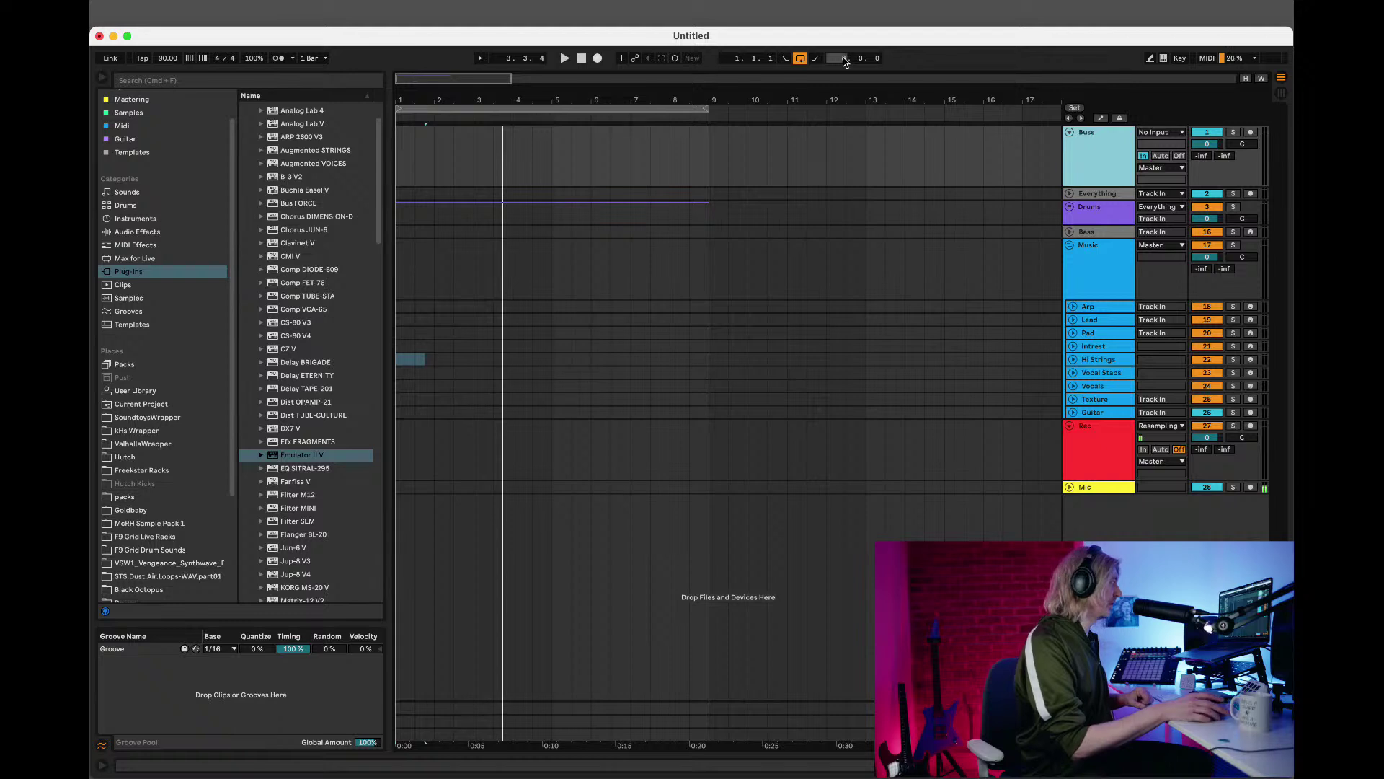
Play the arrangement from the start and check the Drums group's timeline around the looped eight bars.
key(space)
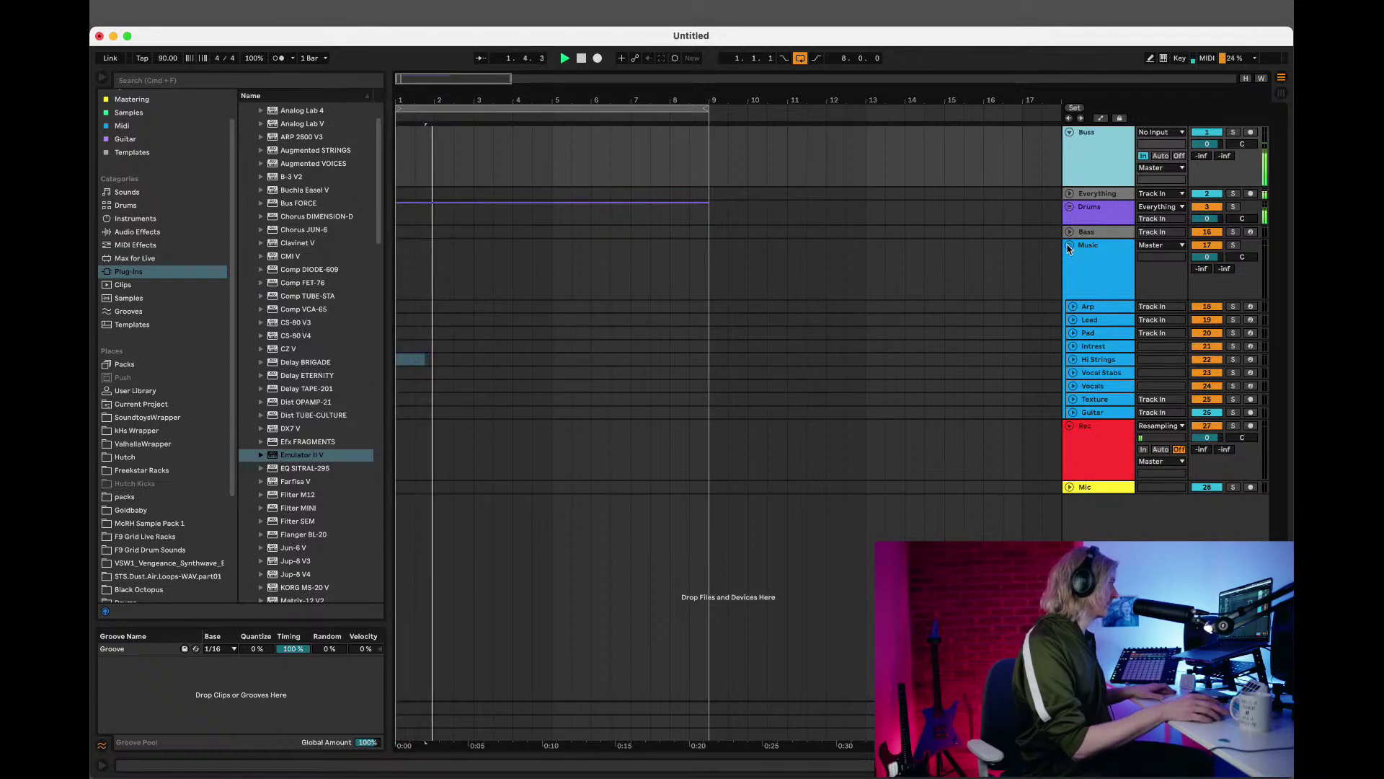
click(1099, 450)
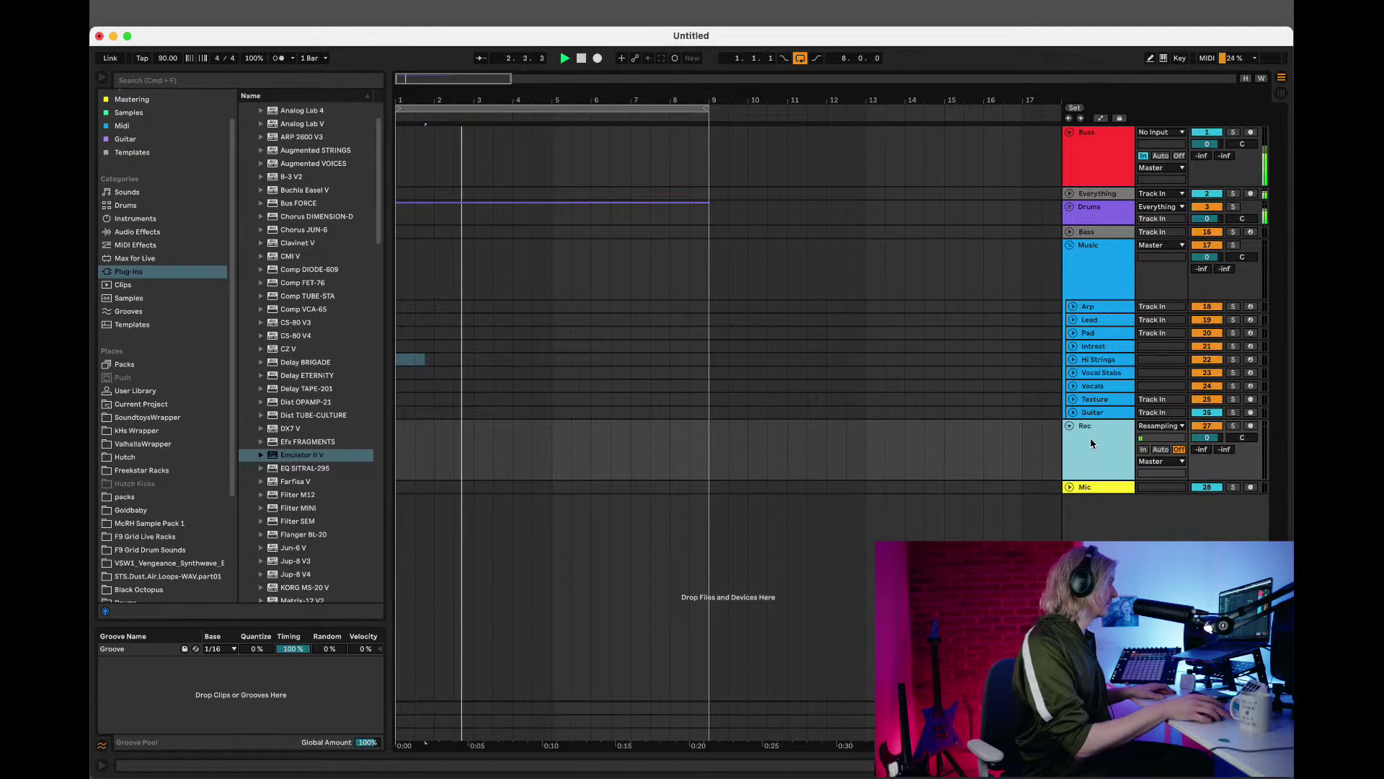
key(space)
drag(728, 213, 338, 201)
key(space)
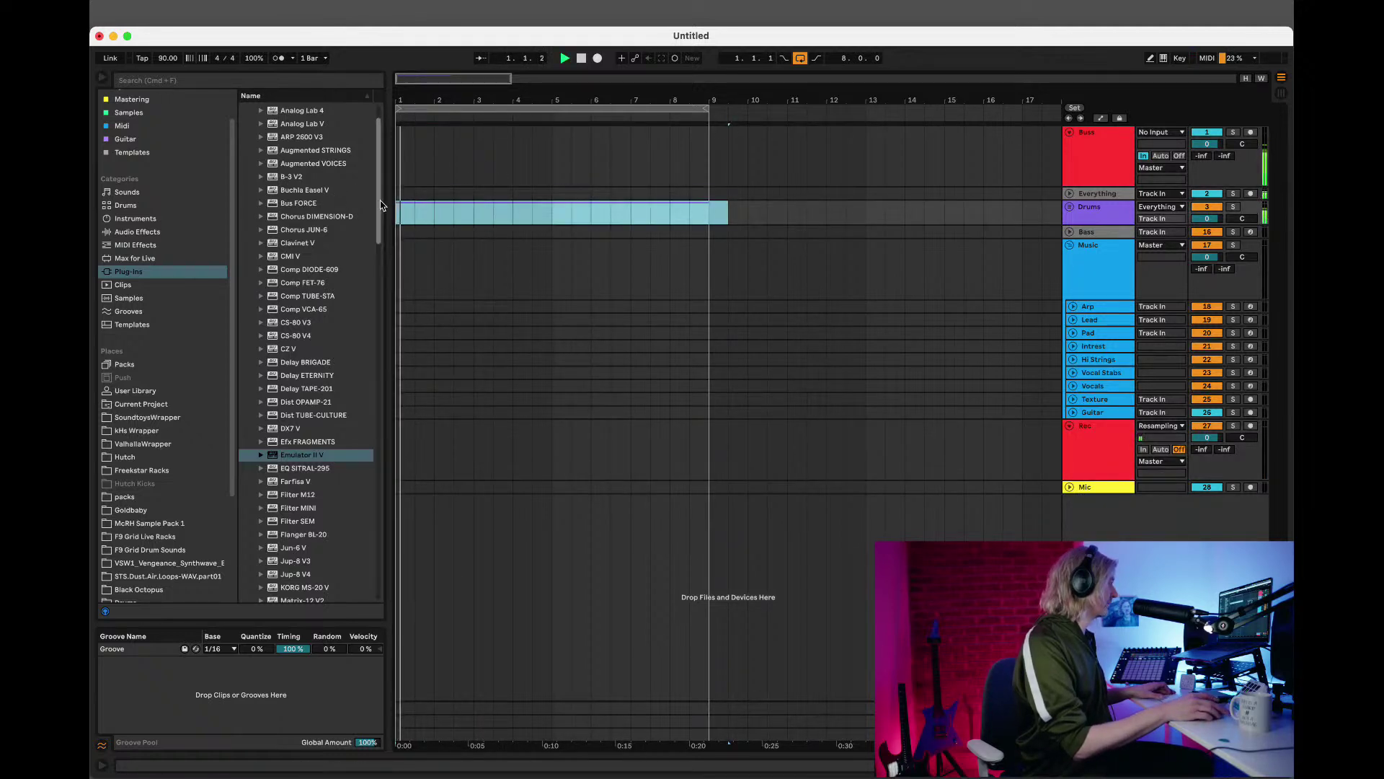
click(797, 208)
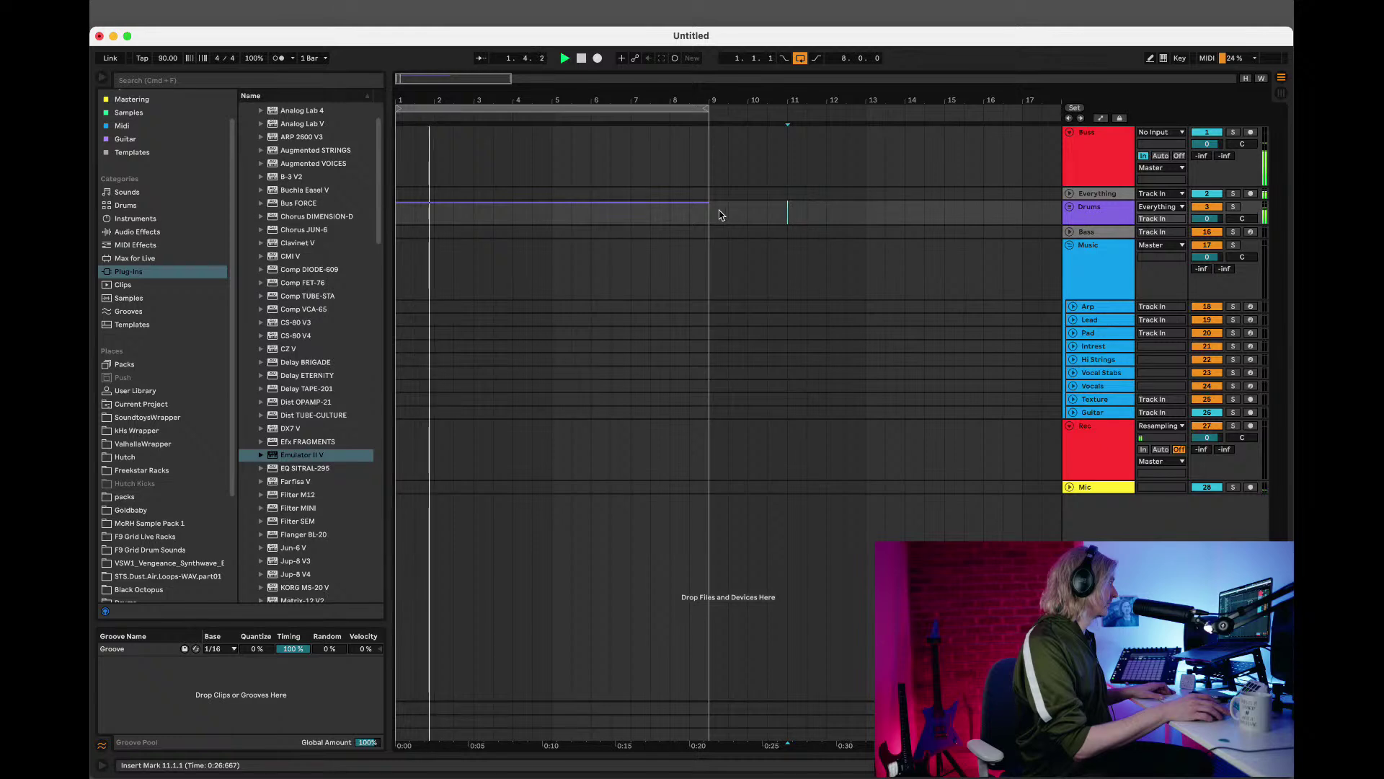
Unfold the Drums group in the arrangement and select the eight-bar drum clip on its Midi track.
key(Tab)
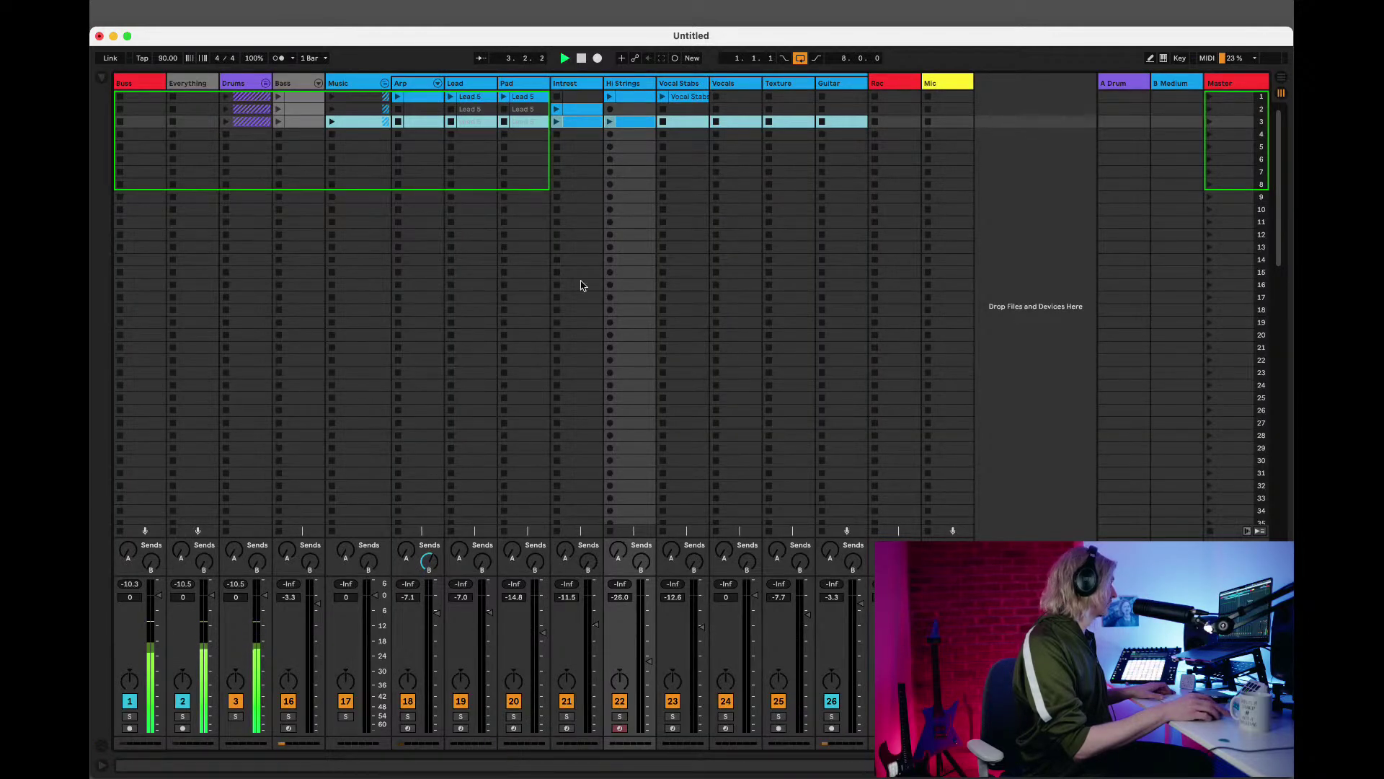
key(Tab)
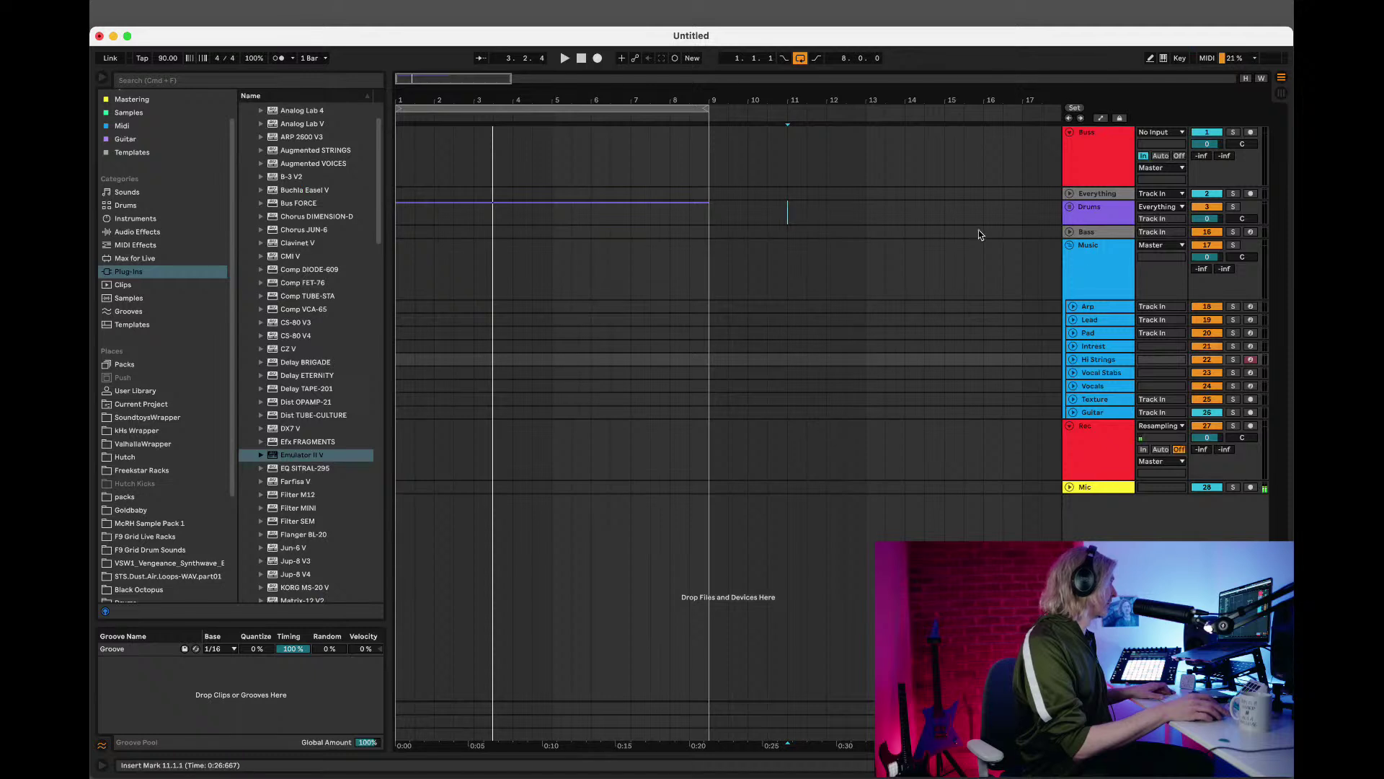
click(1070, 206)
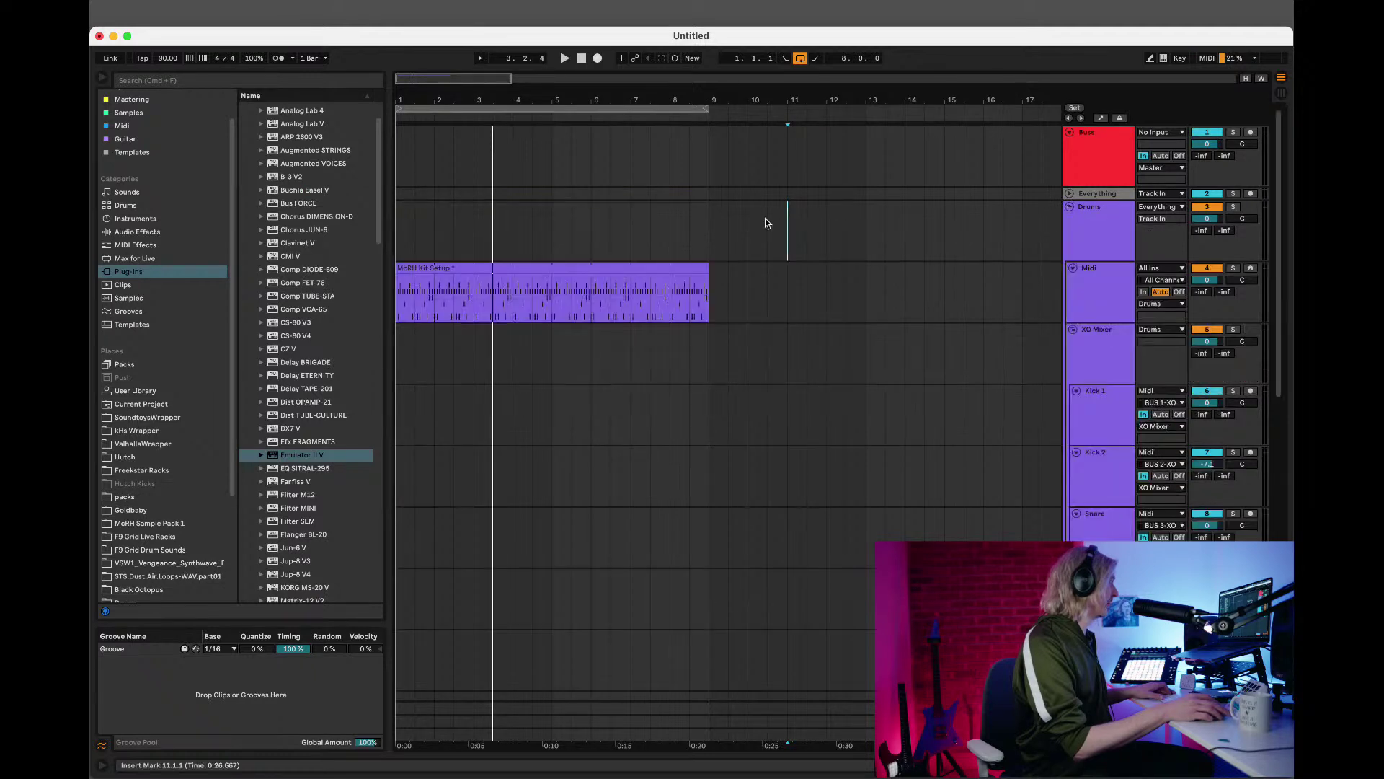
click(414, 266)
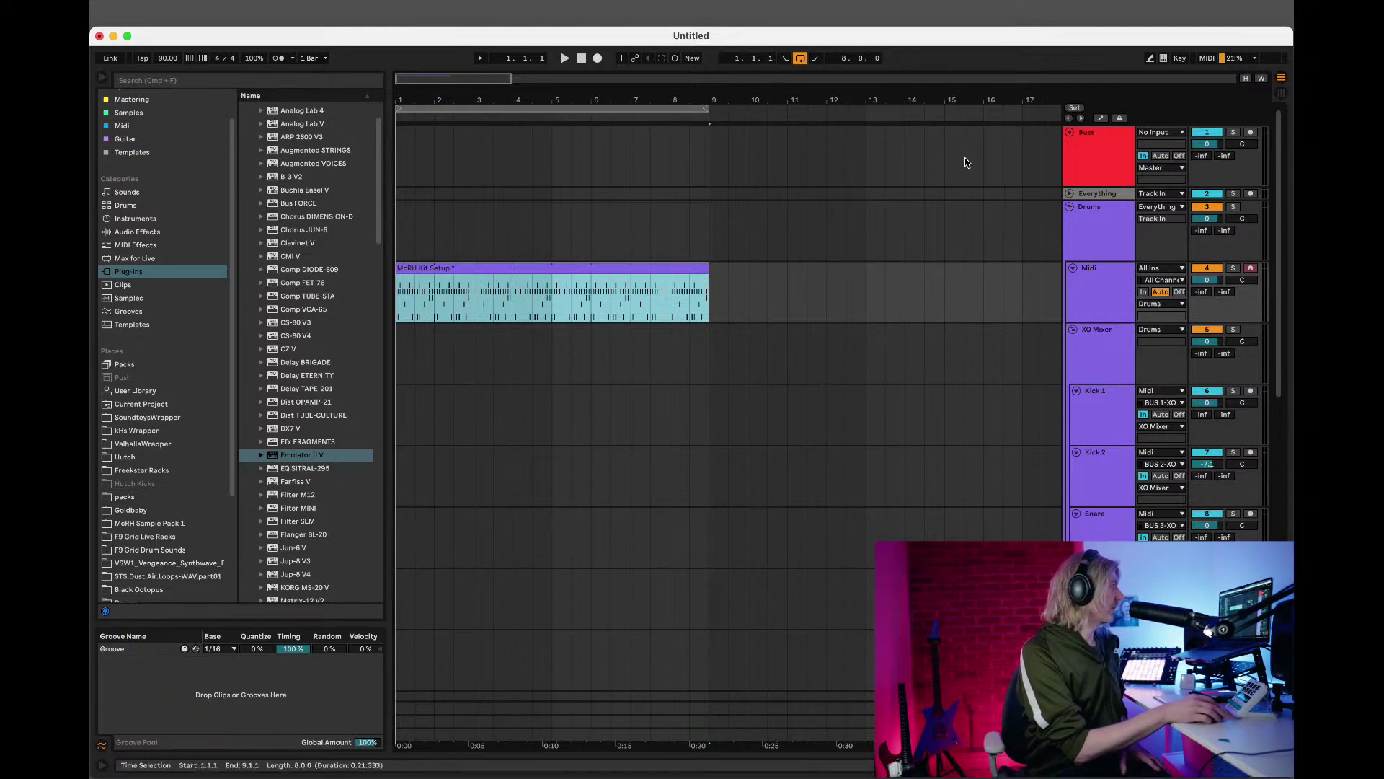
Fold the Drums and Music groups and the Rec track in the arrangement.
click(1070, 207)
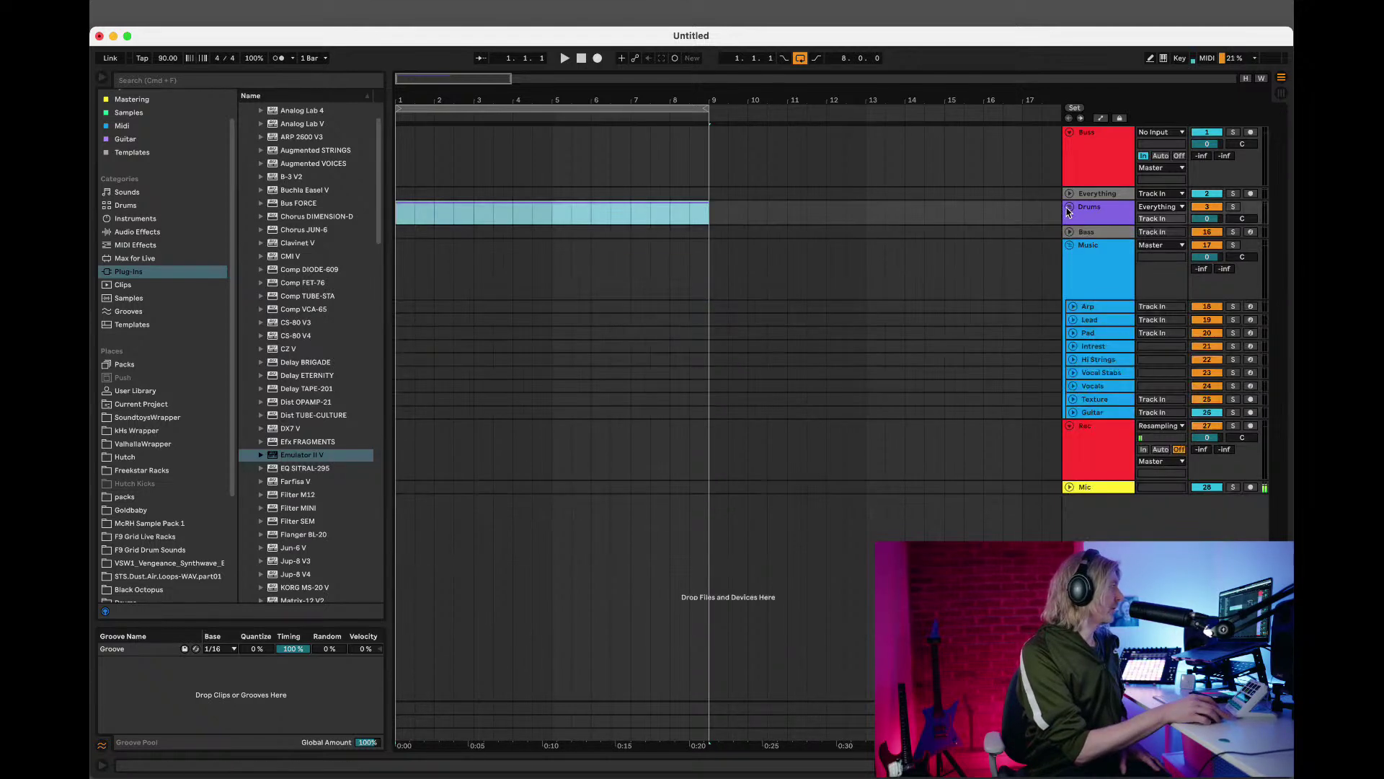
click(1070, 247)
click(1108, 303)
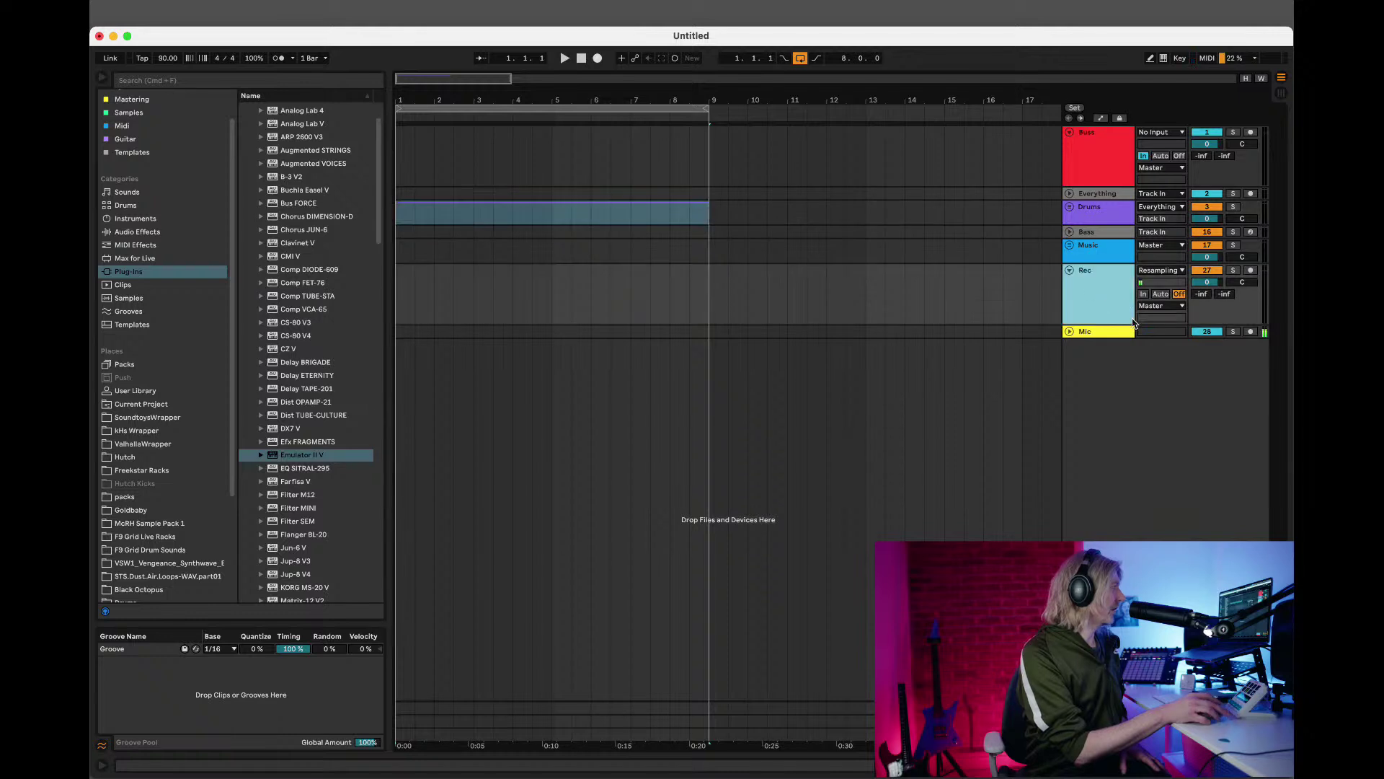
drag(1094, 324, 1096, 282)
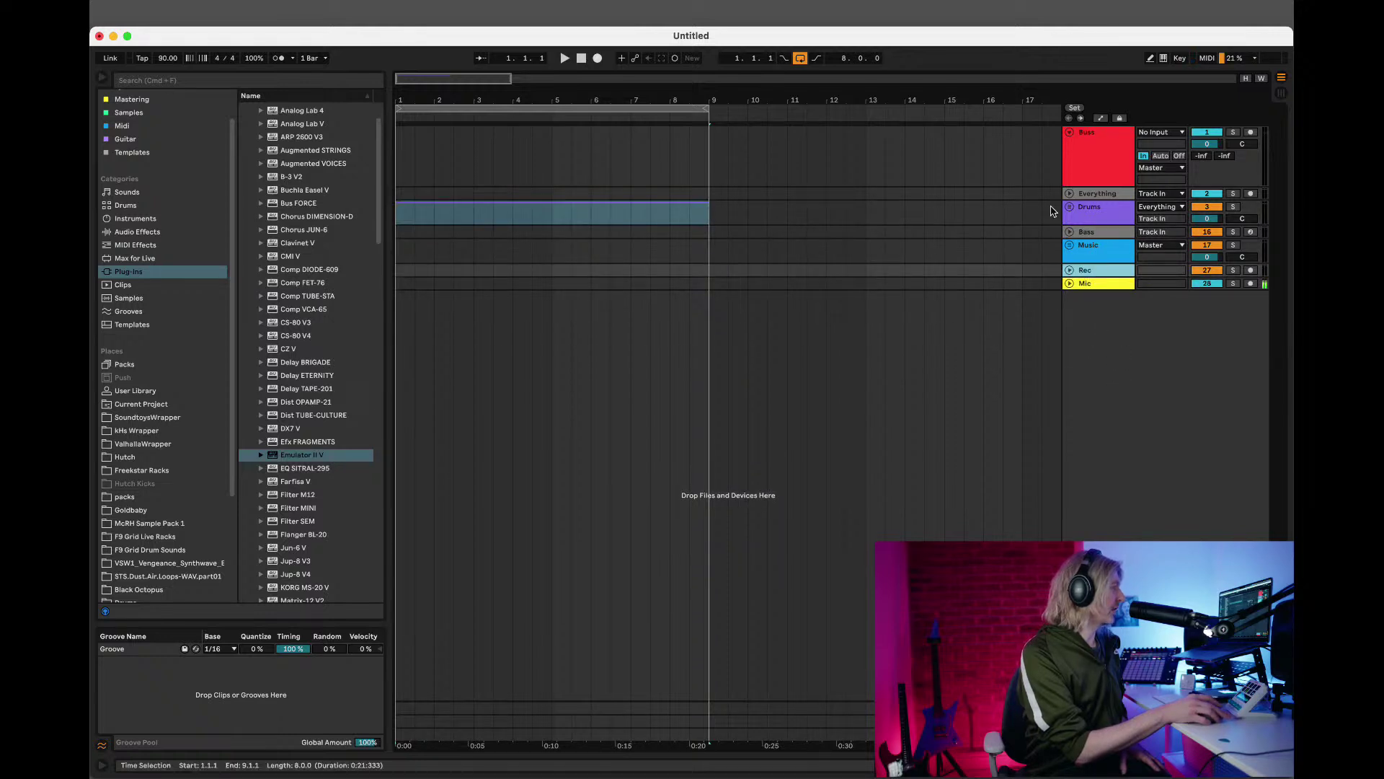
Change the Buss track's colour to white.
click(1092, 177)
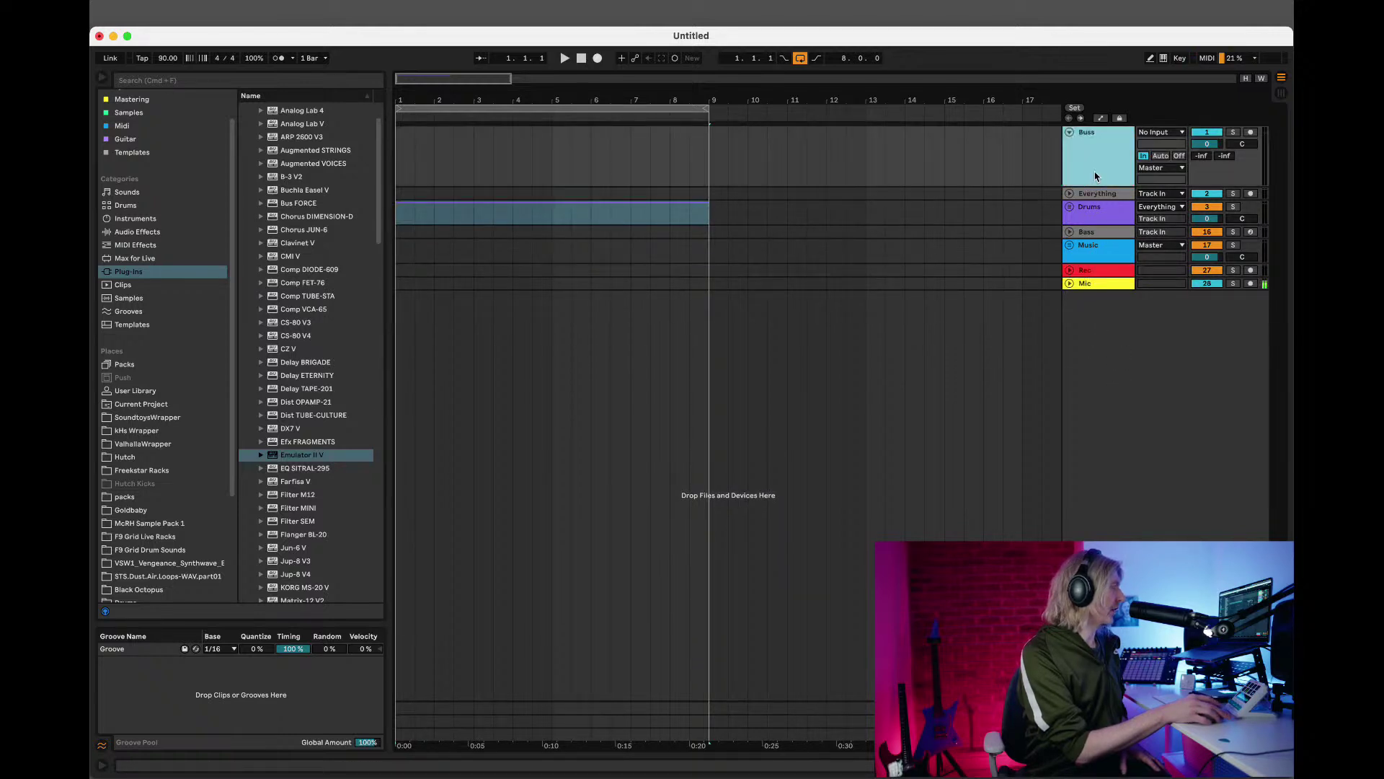
click(1103, 271)
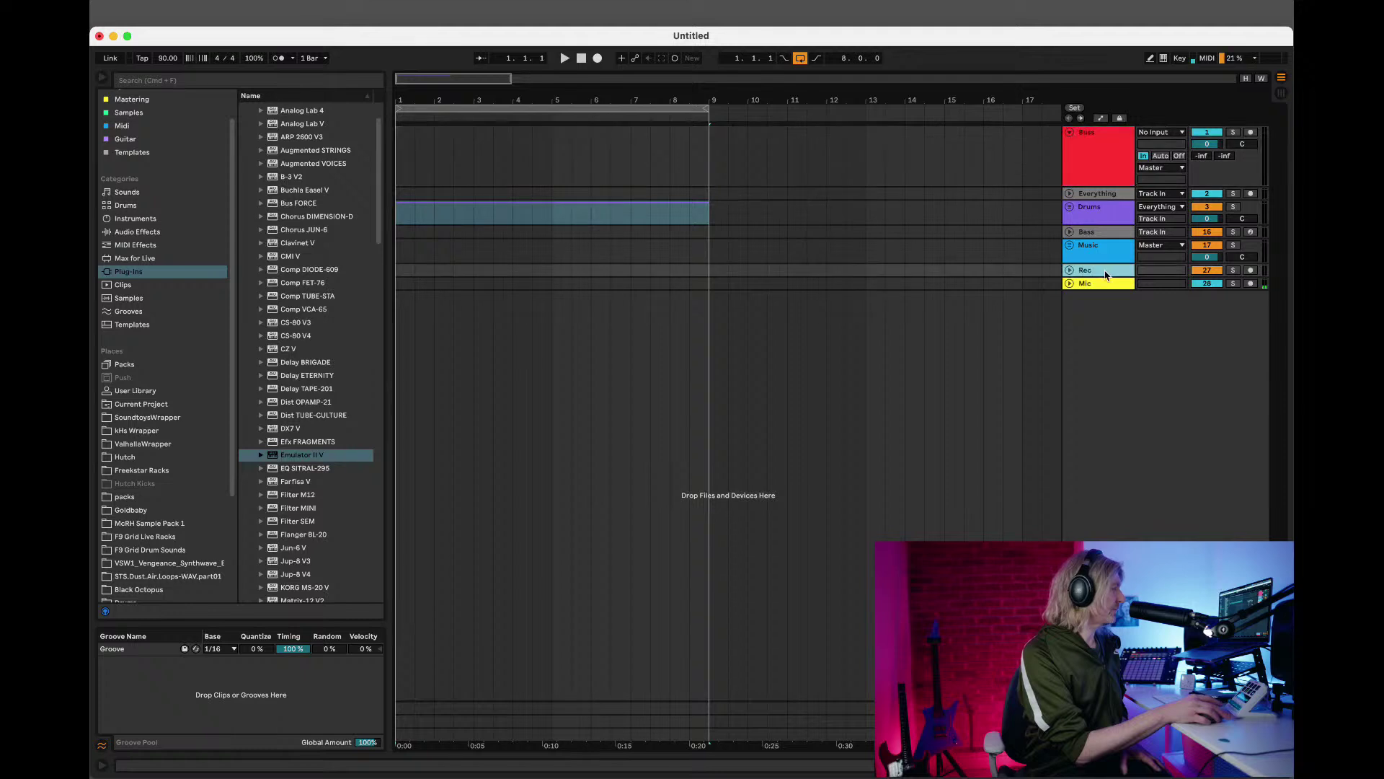
click(1101, 154)
right_click(1100, 151)
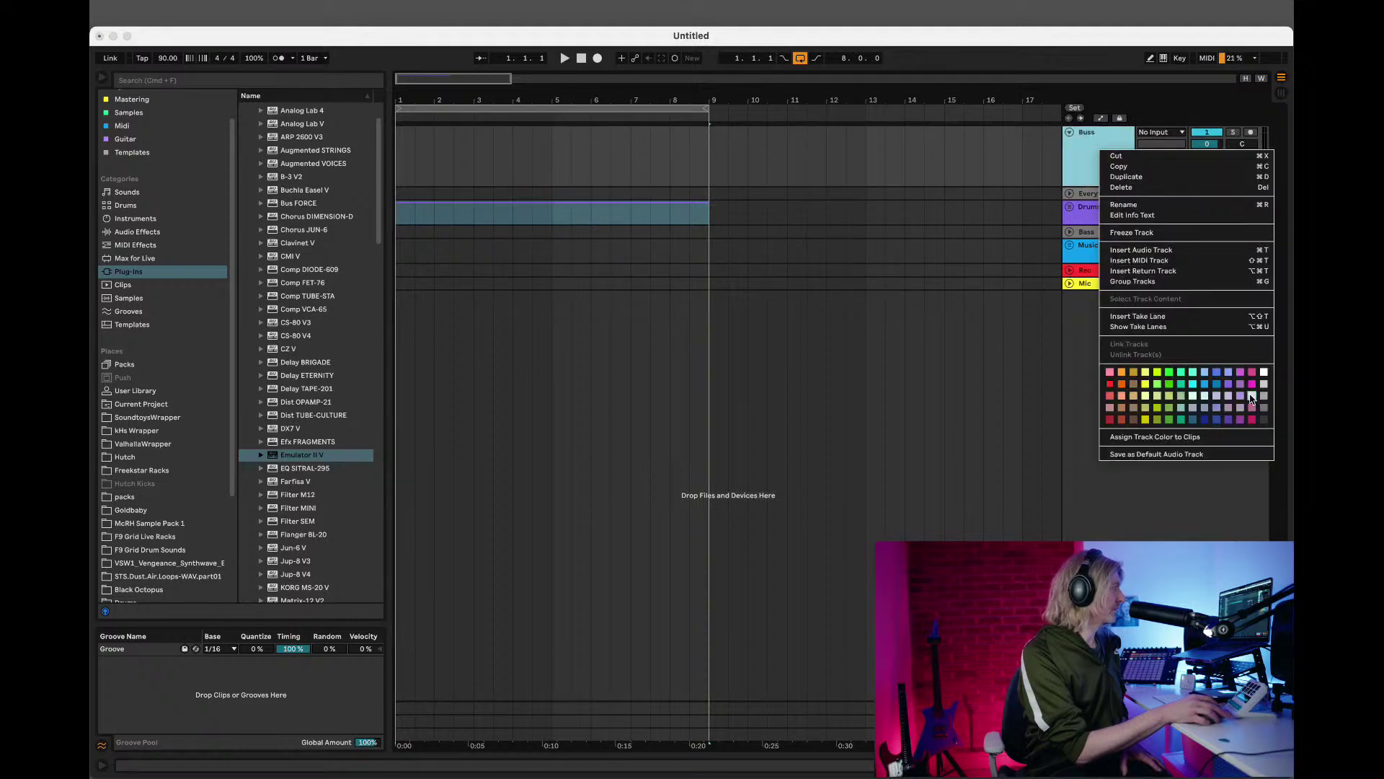
click(1259, 403)
right_click(1093, 154)
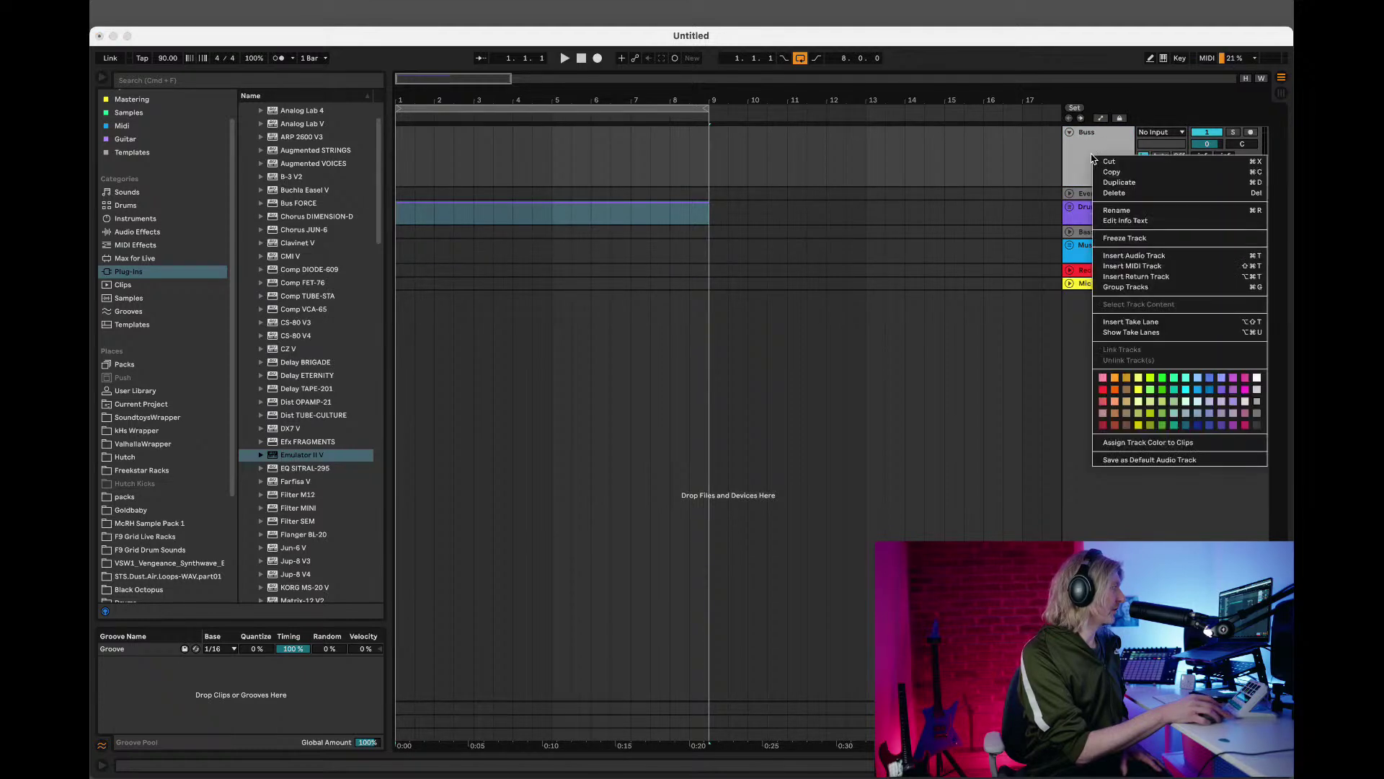
click(1250, 462)
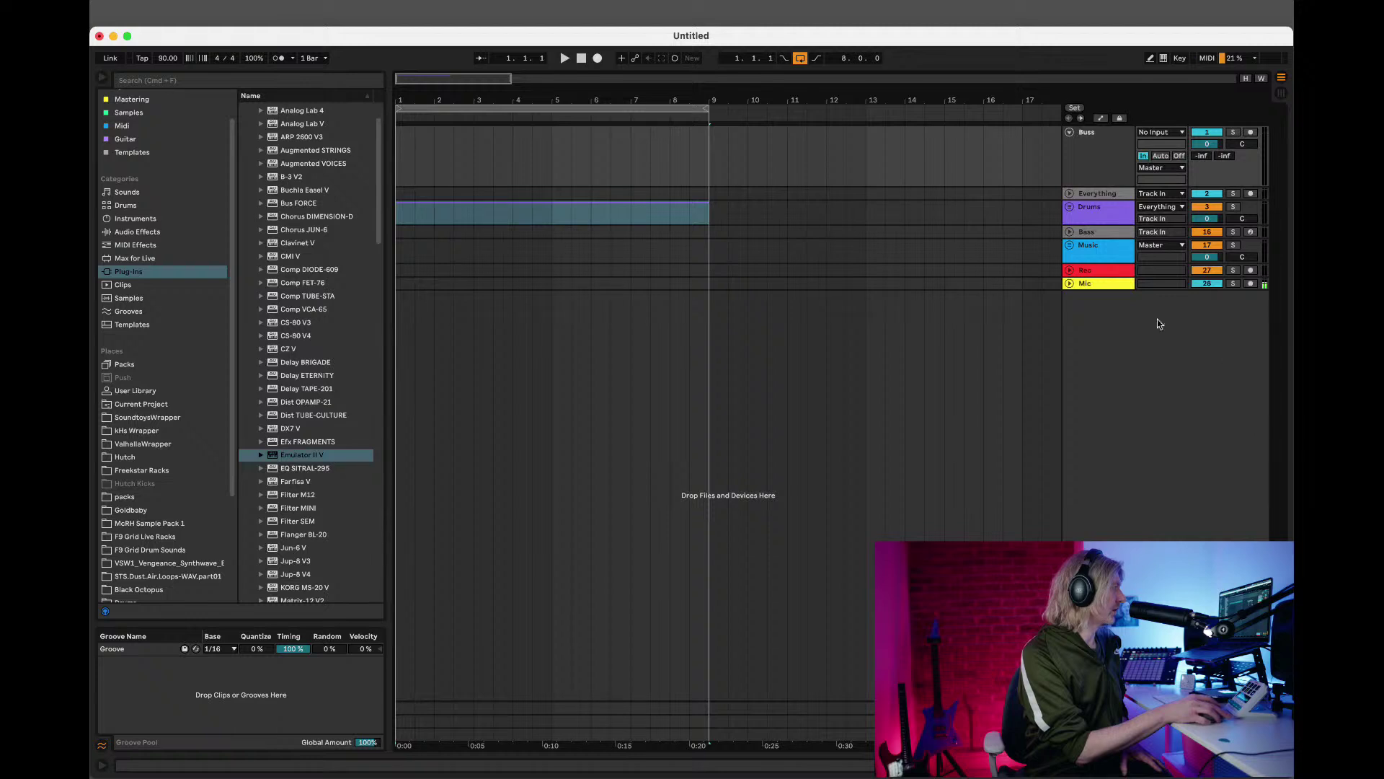
Fold the Buss track and change the Bass track's colour to green.
click(1069, 132)
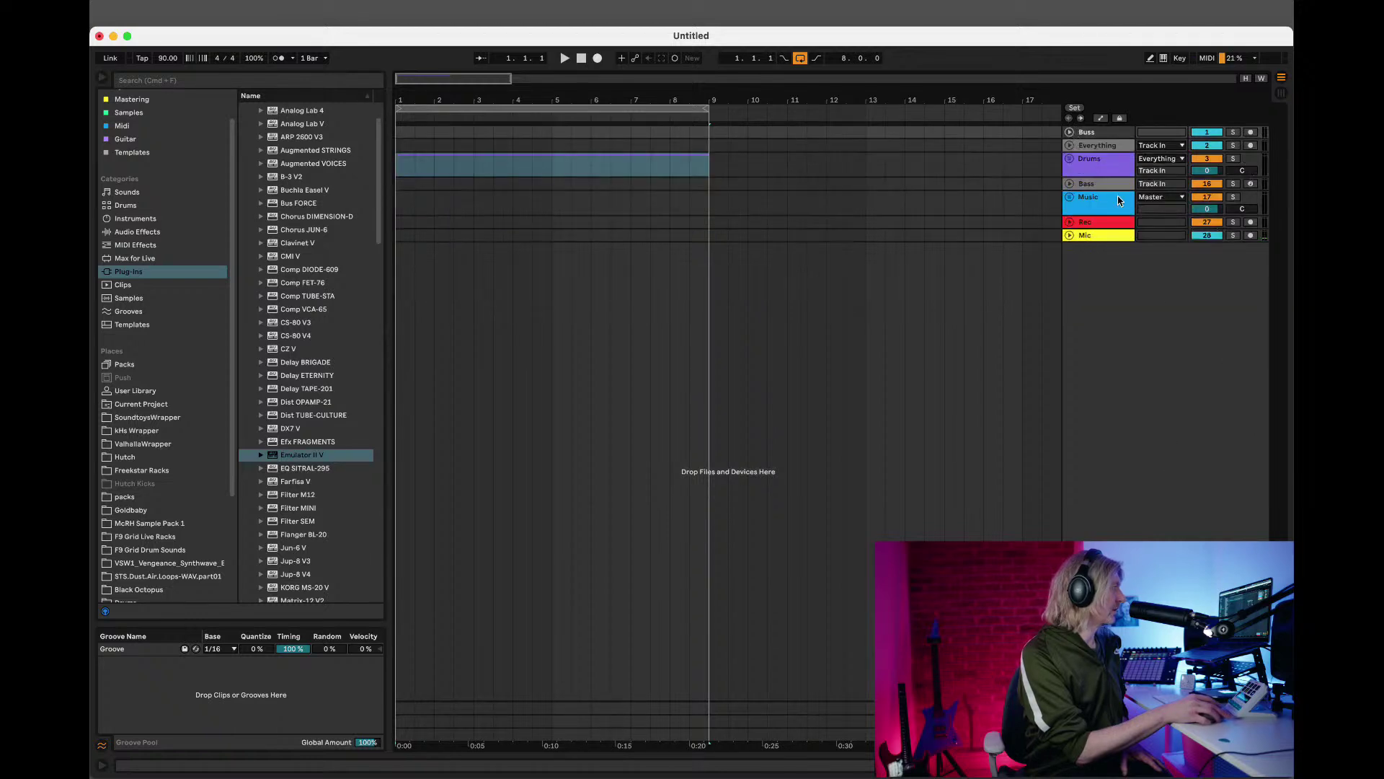
right_click(1097, 186)
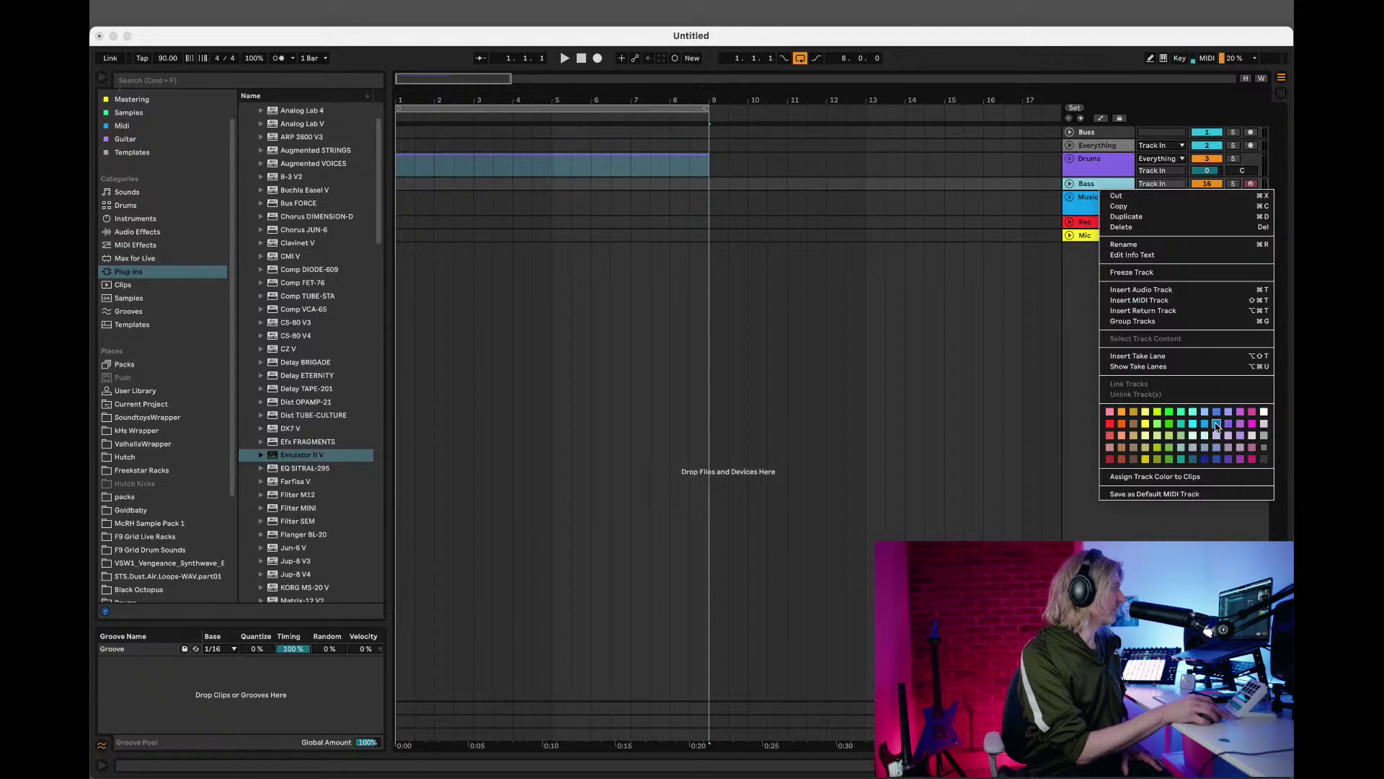
click(1169, 426)
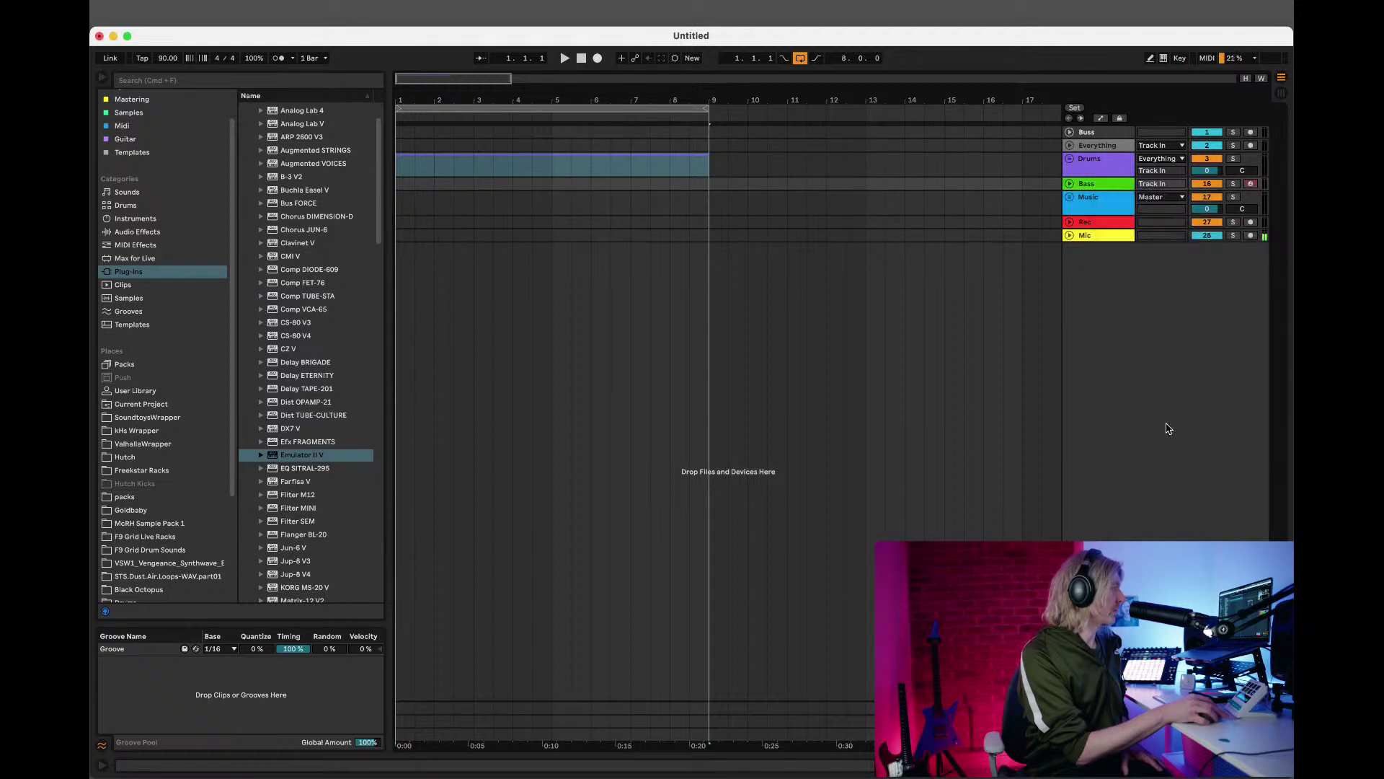